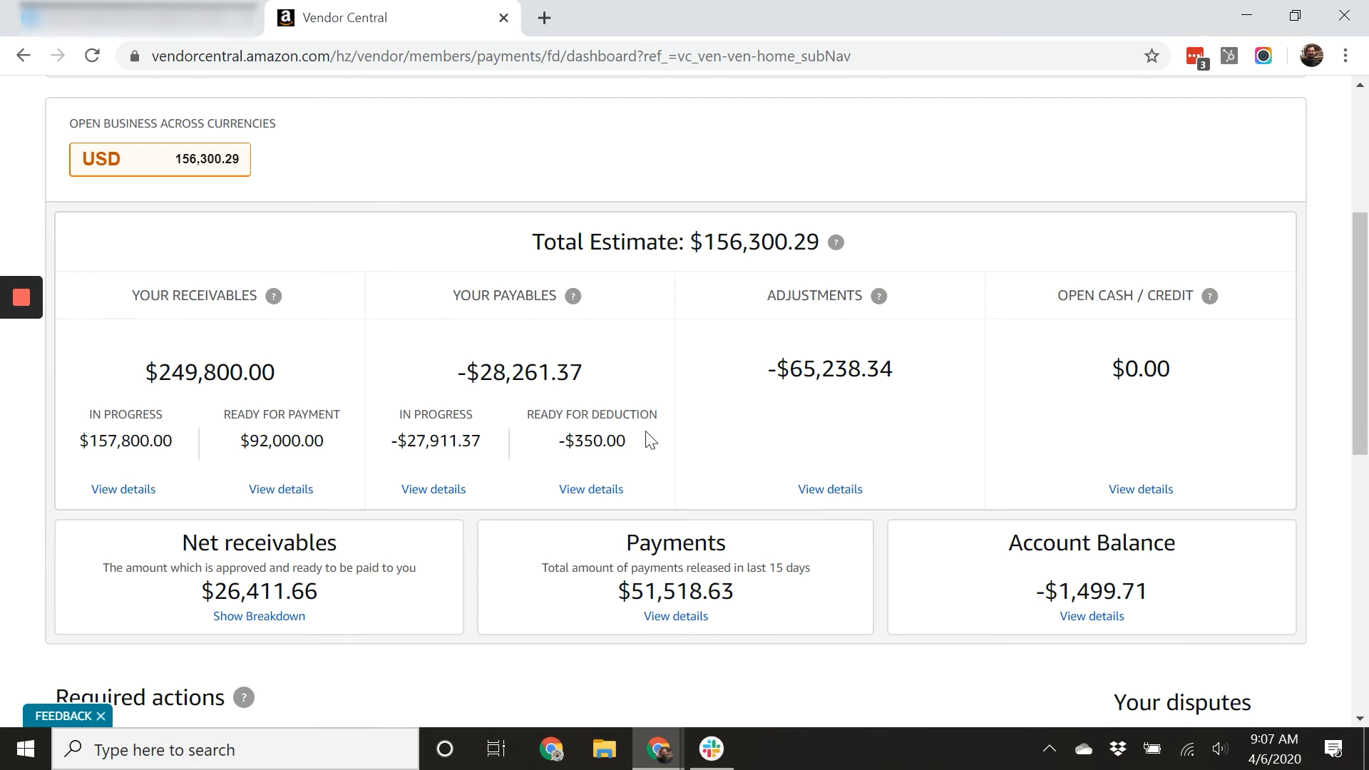
Open the details of recently released payments from the Financial Dashboard.
scroll(685, 452, up, 5)
mouse_move(265, 160)
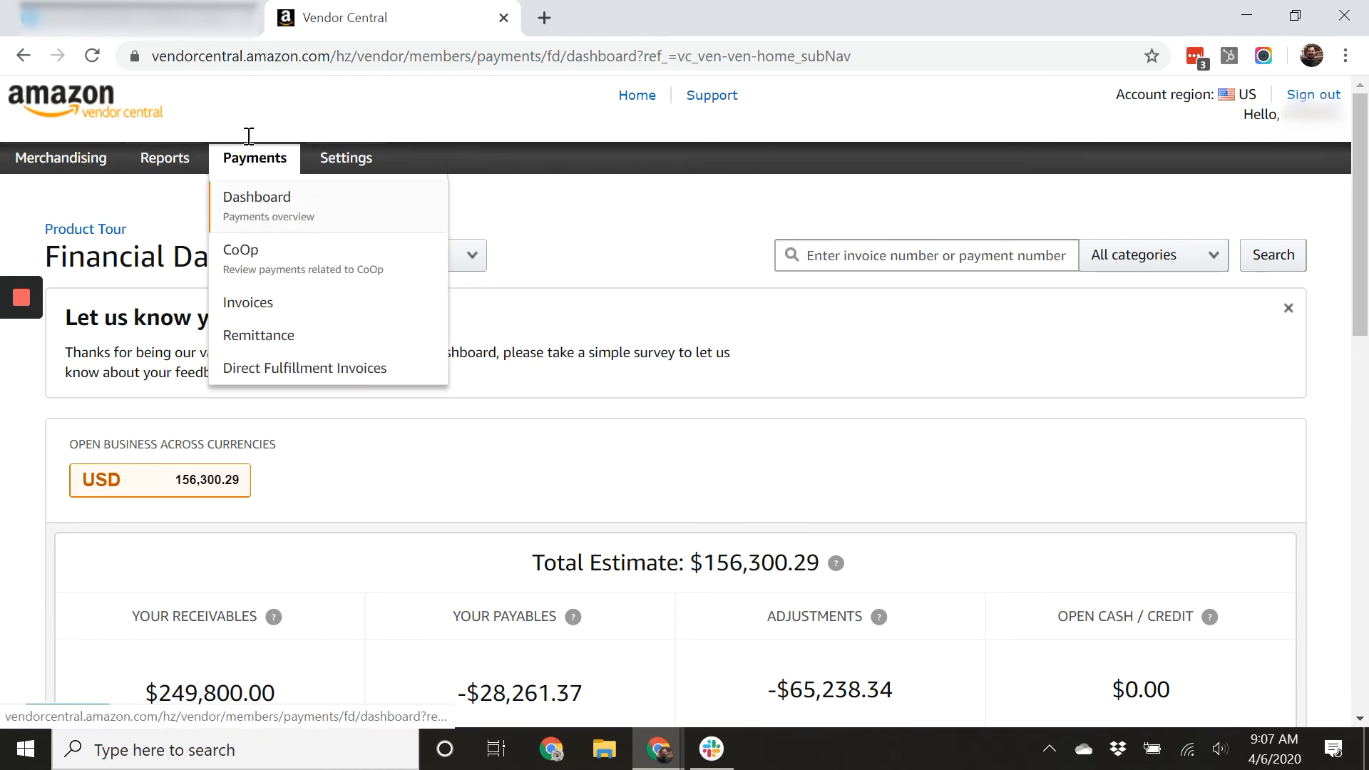
scroll(574, 335, down, 3)
scroll(627, 357, down, 3)
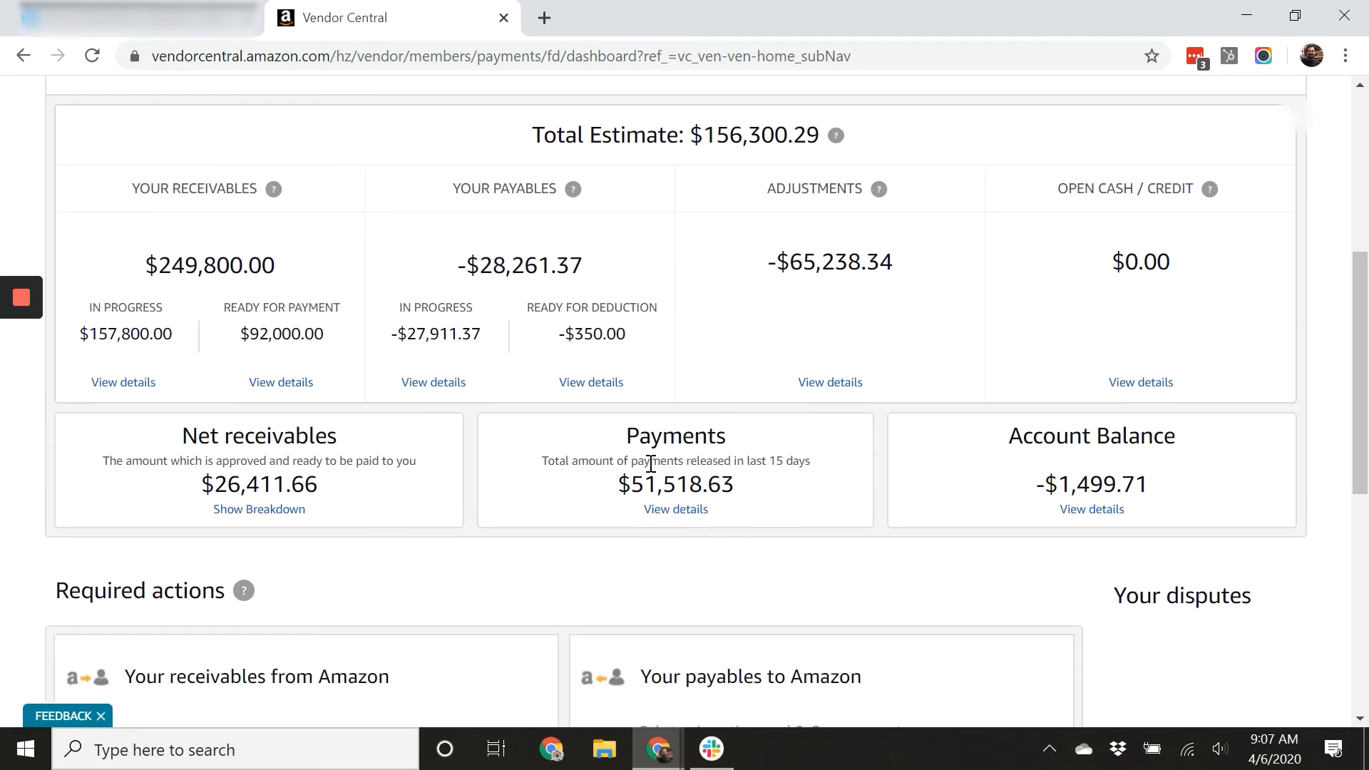
click(678, 511)
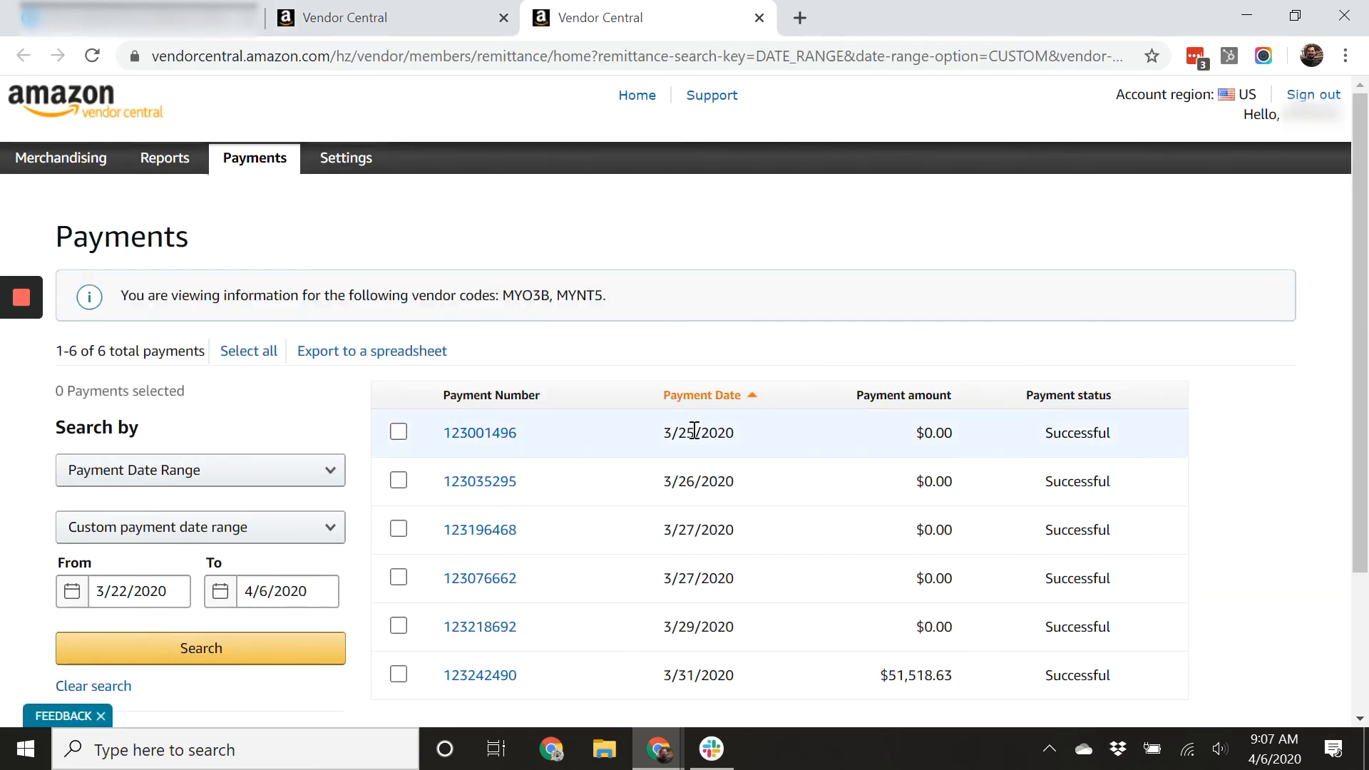
Set the payment search's start date to 2/1/2020.
scroll(694, 430, down, 1)
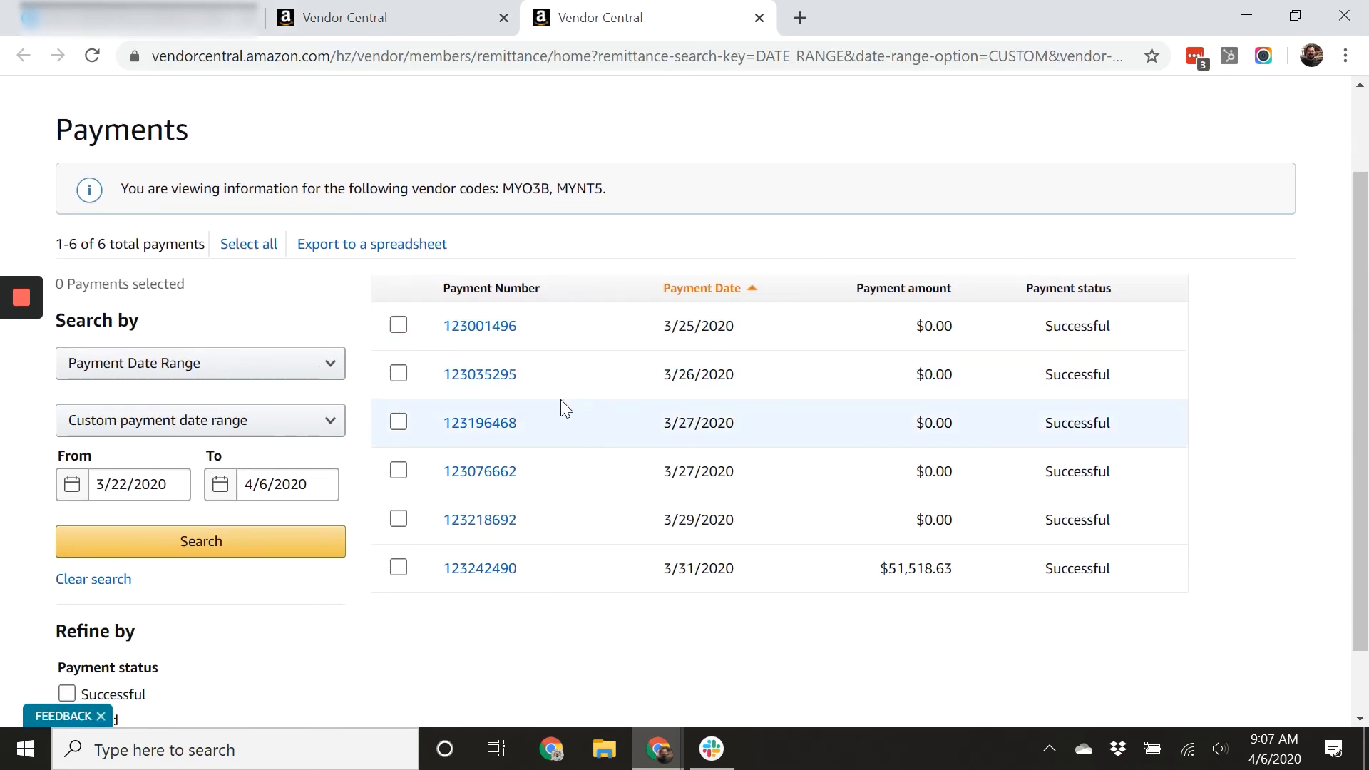
scroll(630, 421, up, 1)
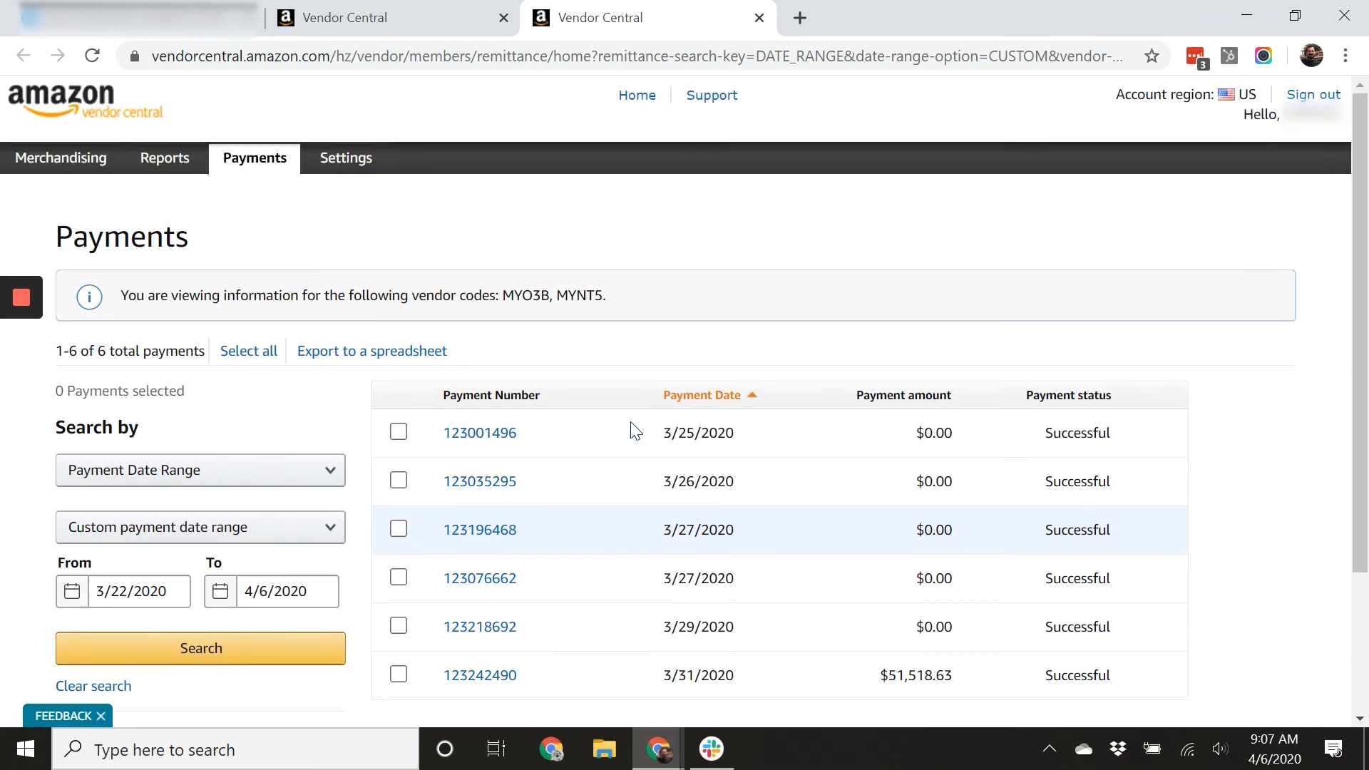
scroll(599, 281, down, 1)
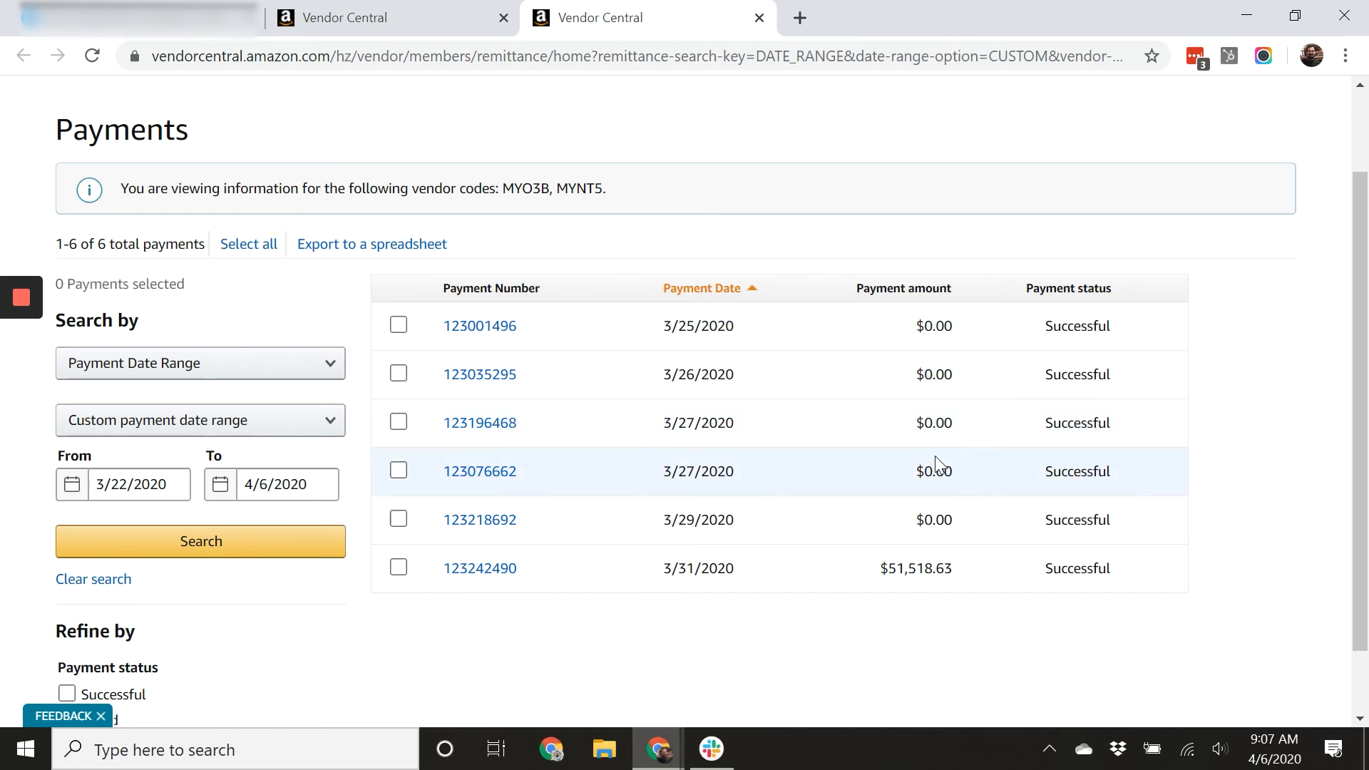
scroll(936, 471, up, 2)
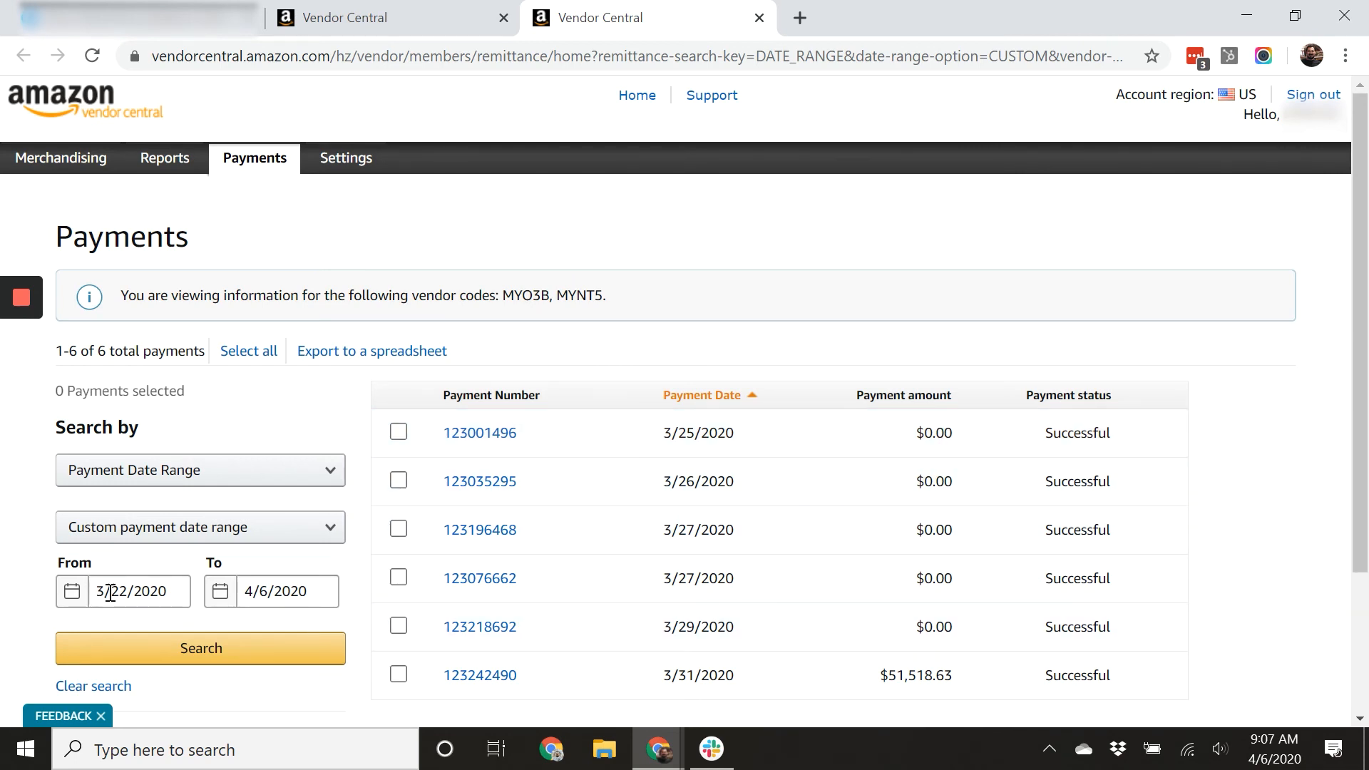
click(135, 597)
scroll(135, 602, down, 1)
click(53, 533)
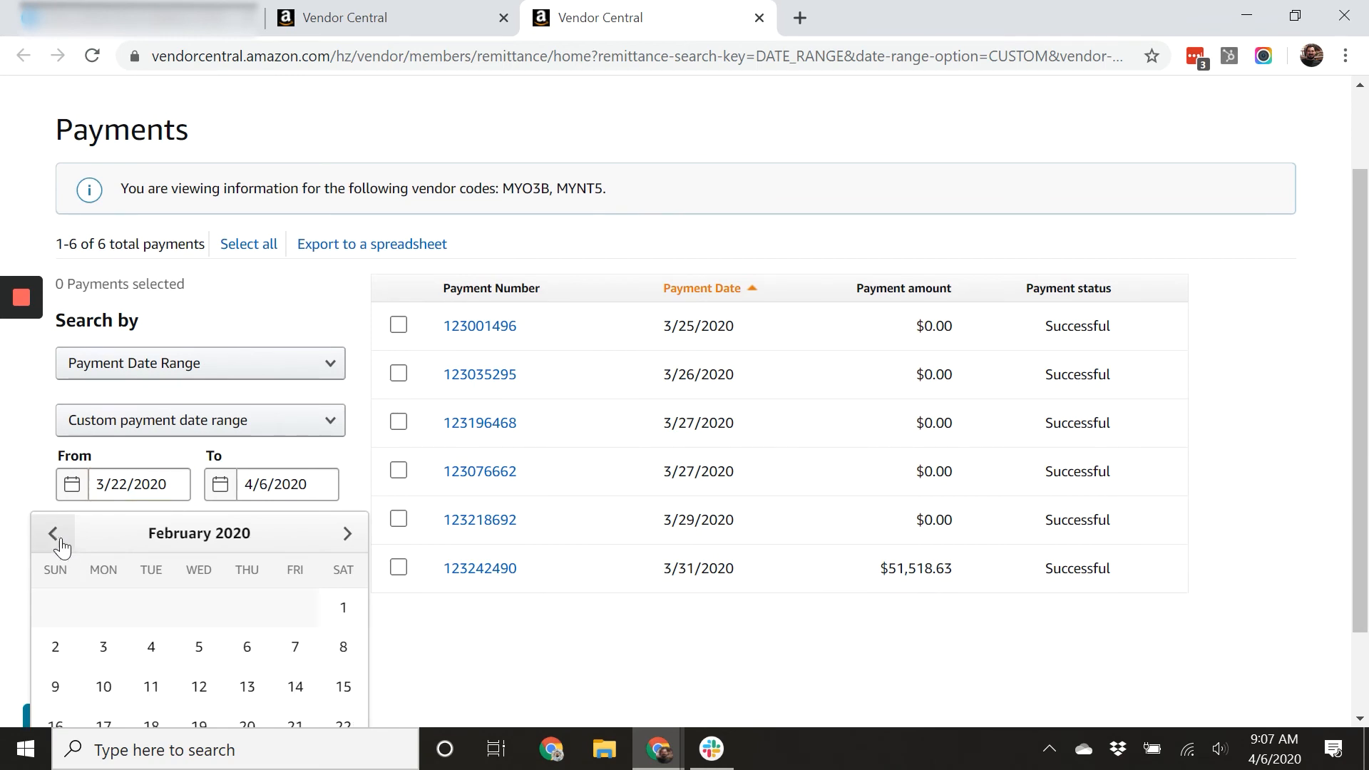
click(343, 607)
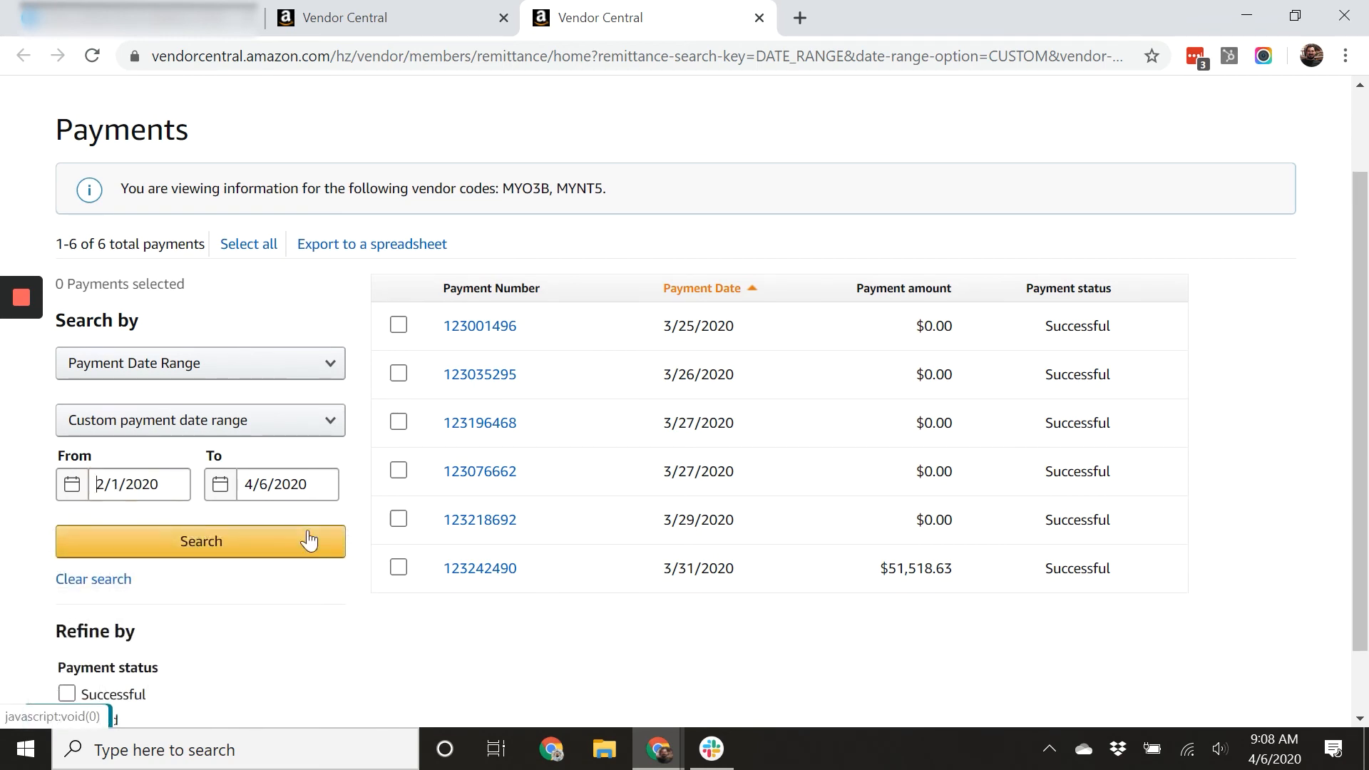
Set the end date to 2/29/2020 and search for payments in that range.
click(289, 484)
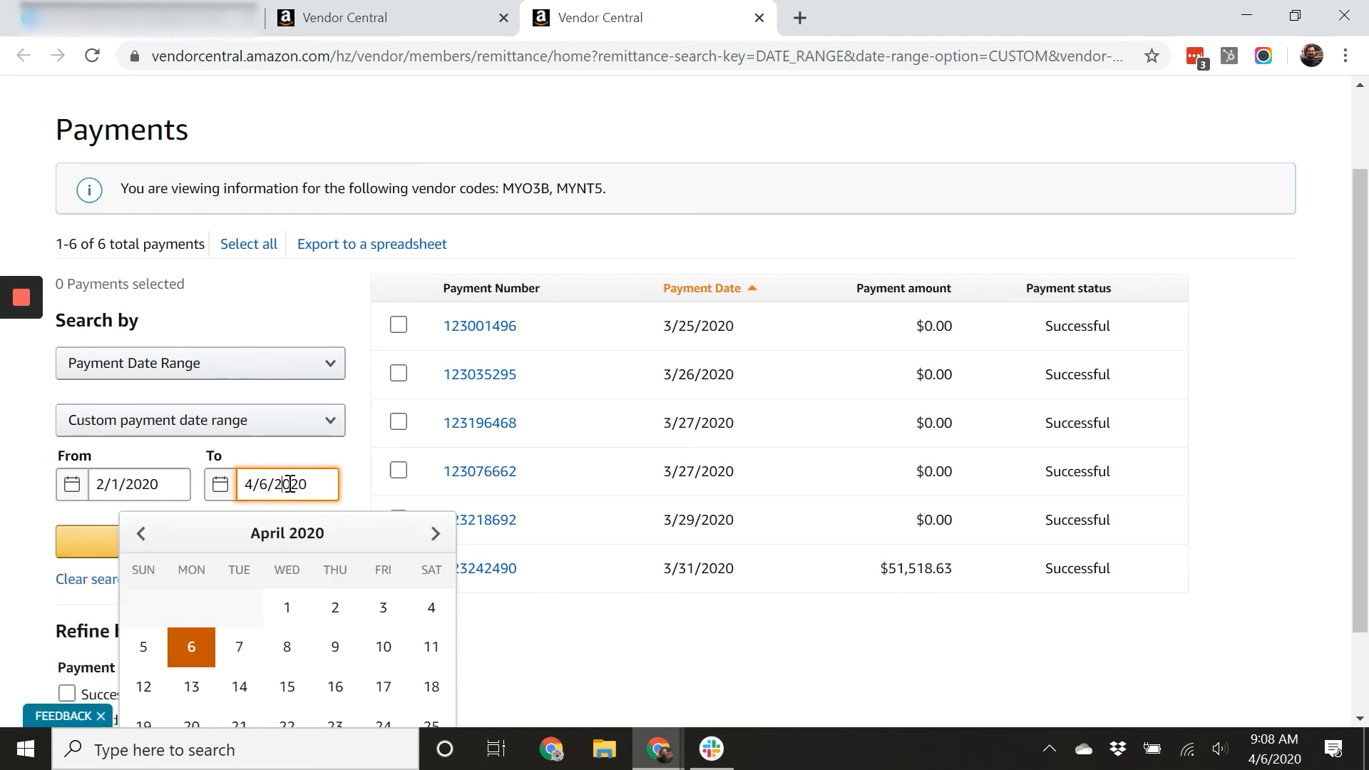
click(151, 536)
click(151, 536)
scroll(235, 581, down, 1)
click(431, 657)
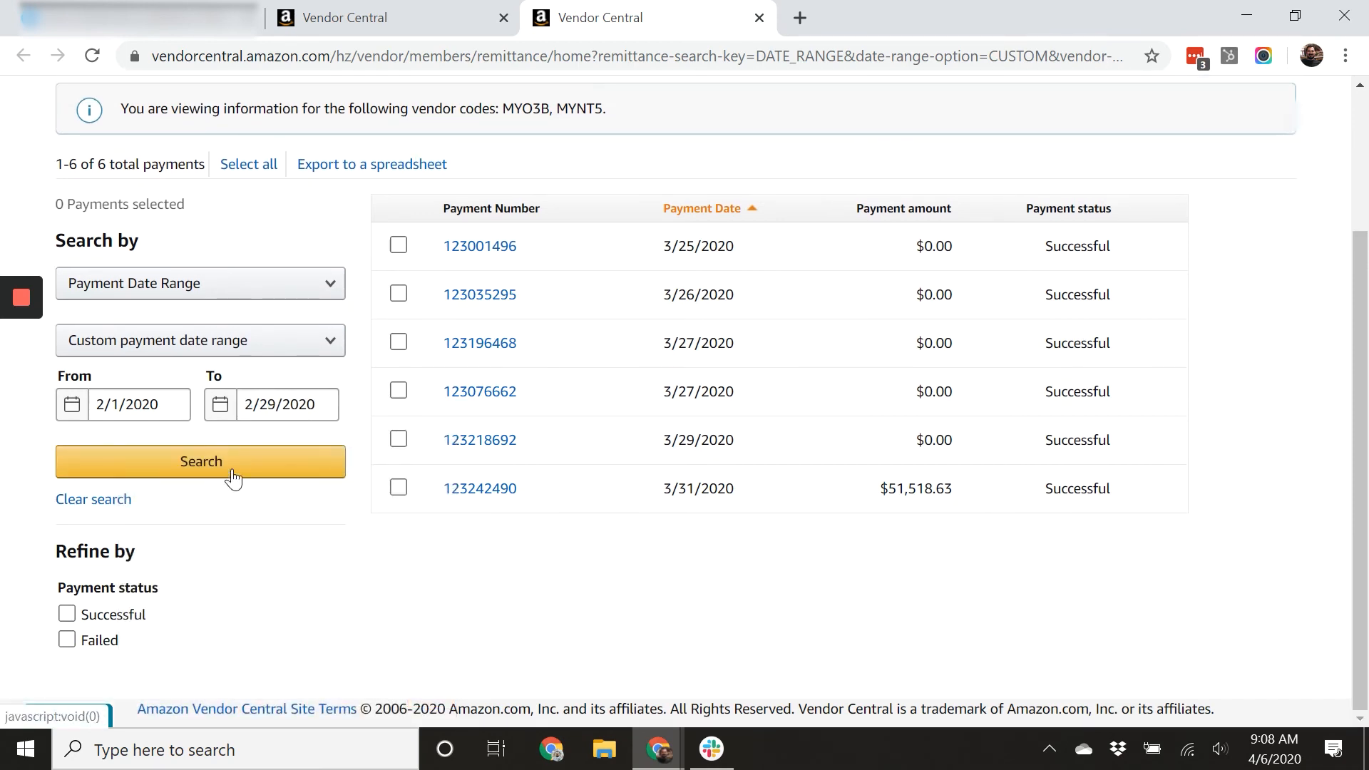
click(224, 468)
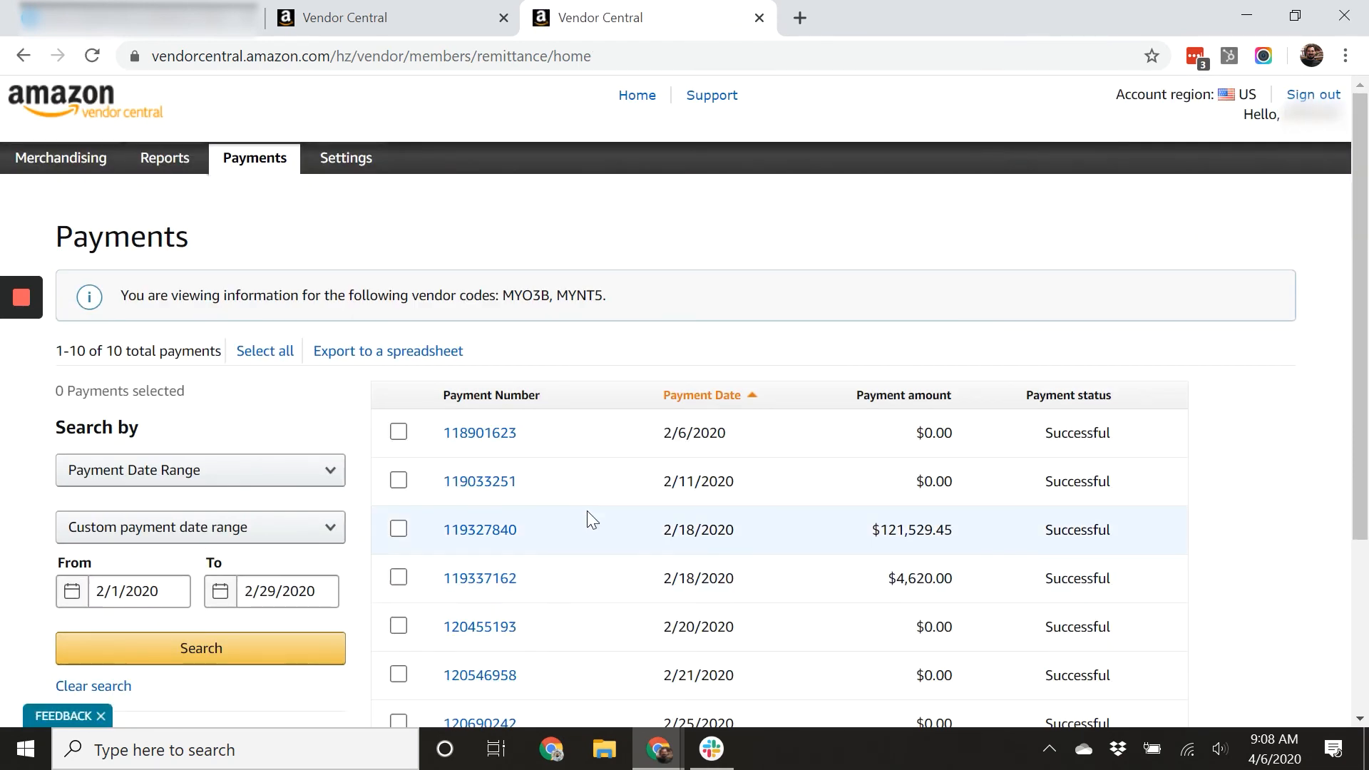
Close the dashboard tab and compare the February payments with the unreconciled Amazon deposits in Xero.
scroll(720, 513, down, 1)
scroll(784, 527, down, 1)
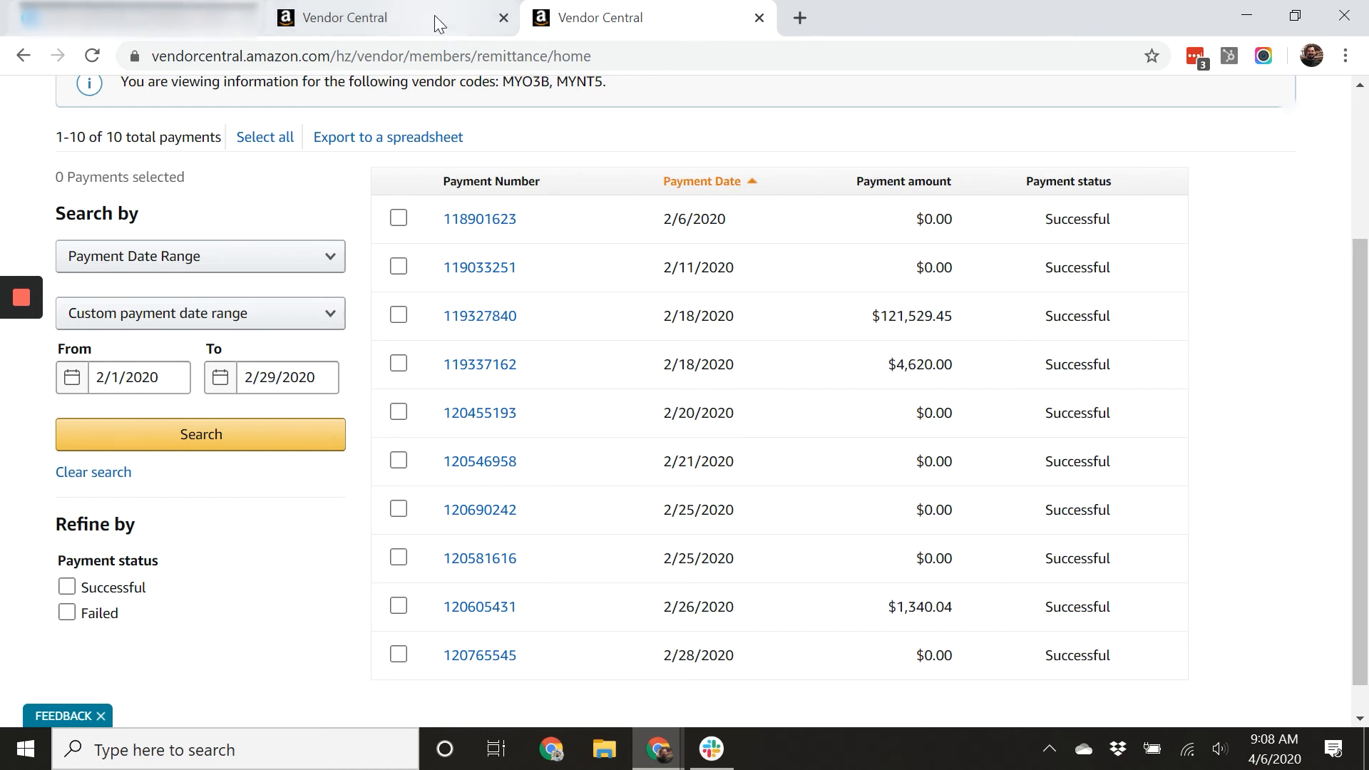
click(509, 25)
click(207, 20)
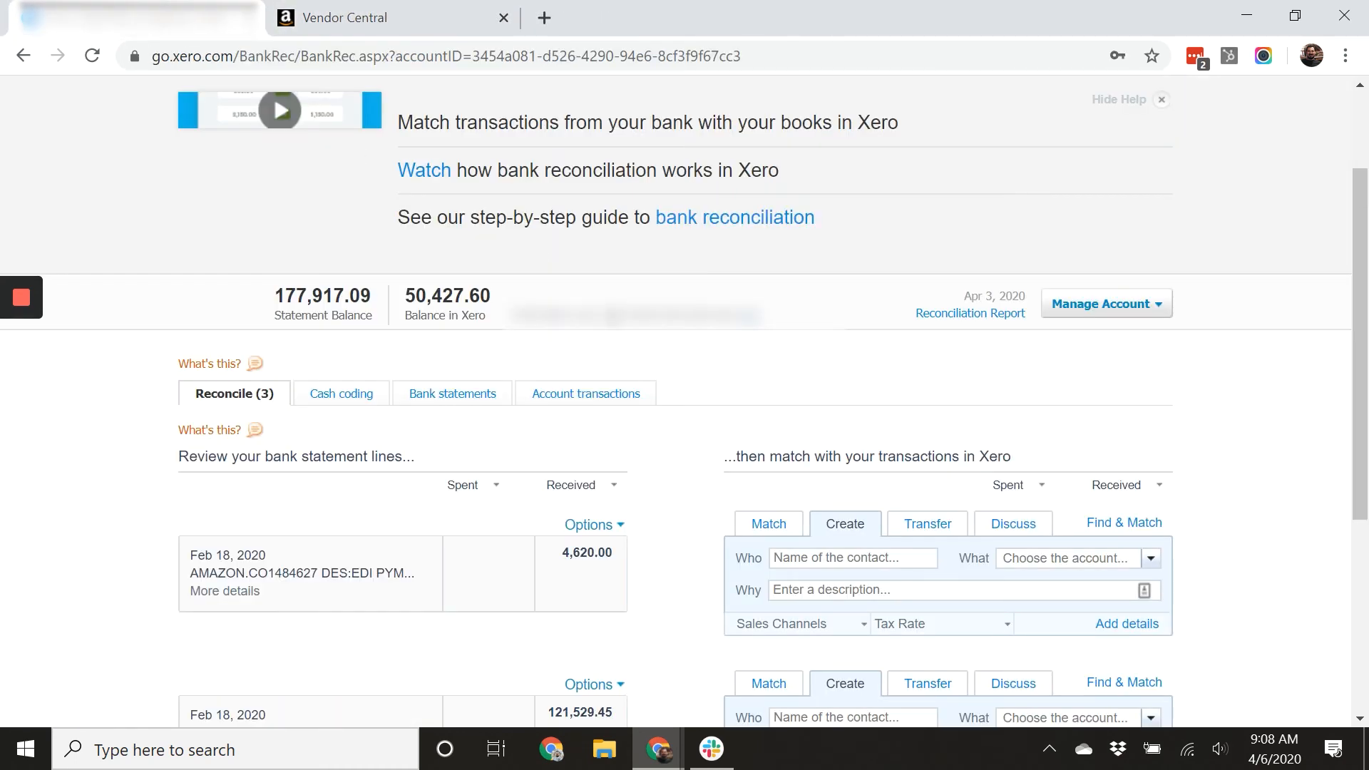
scroll(656, 392, down, 5)
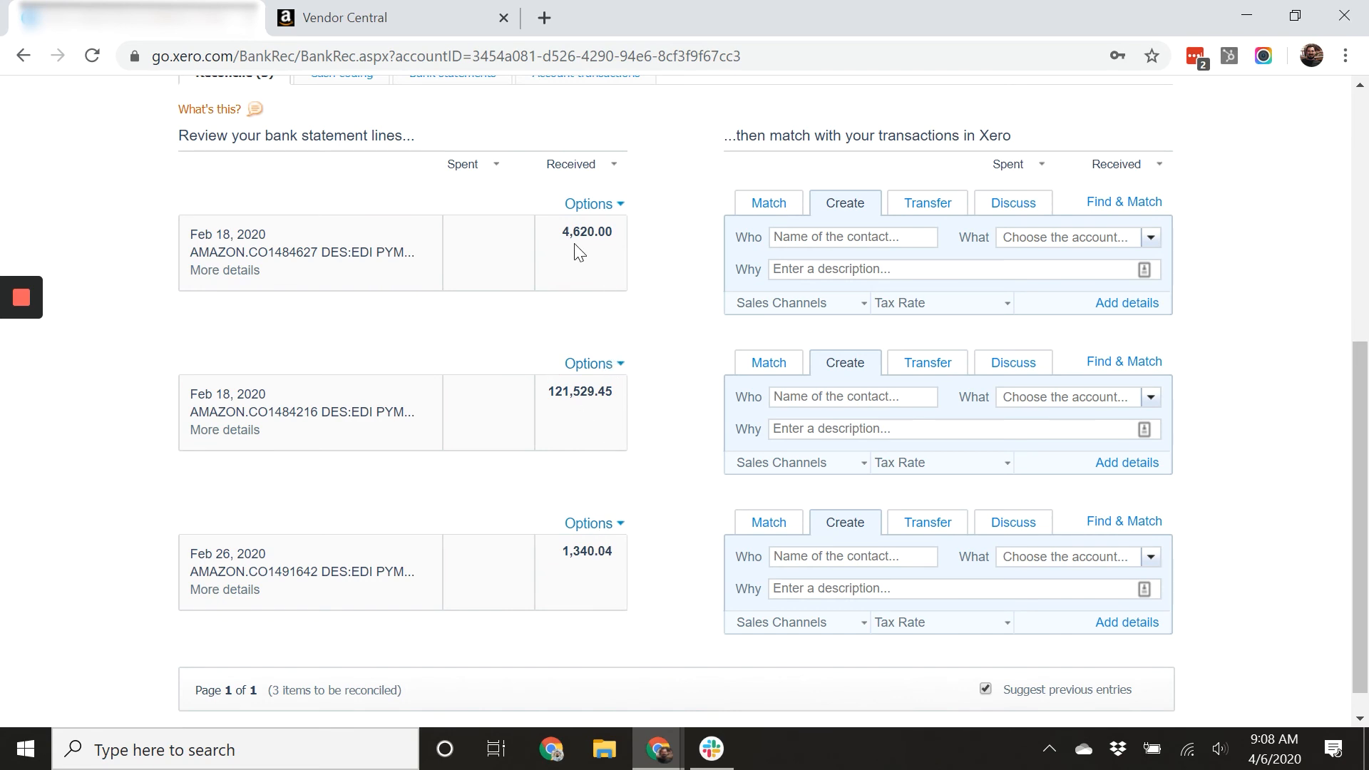
click(415, 23)
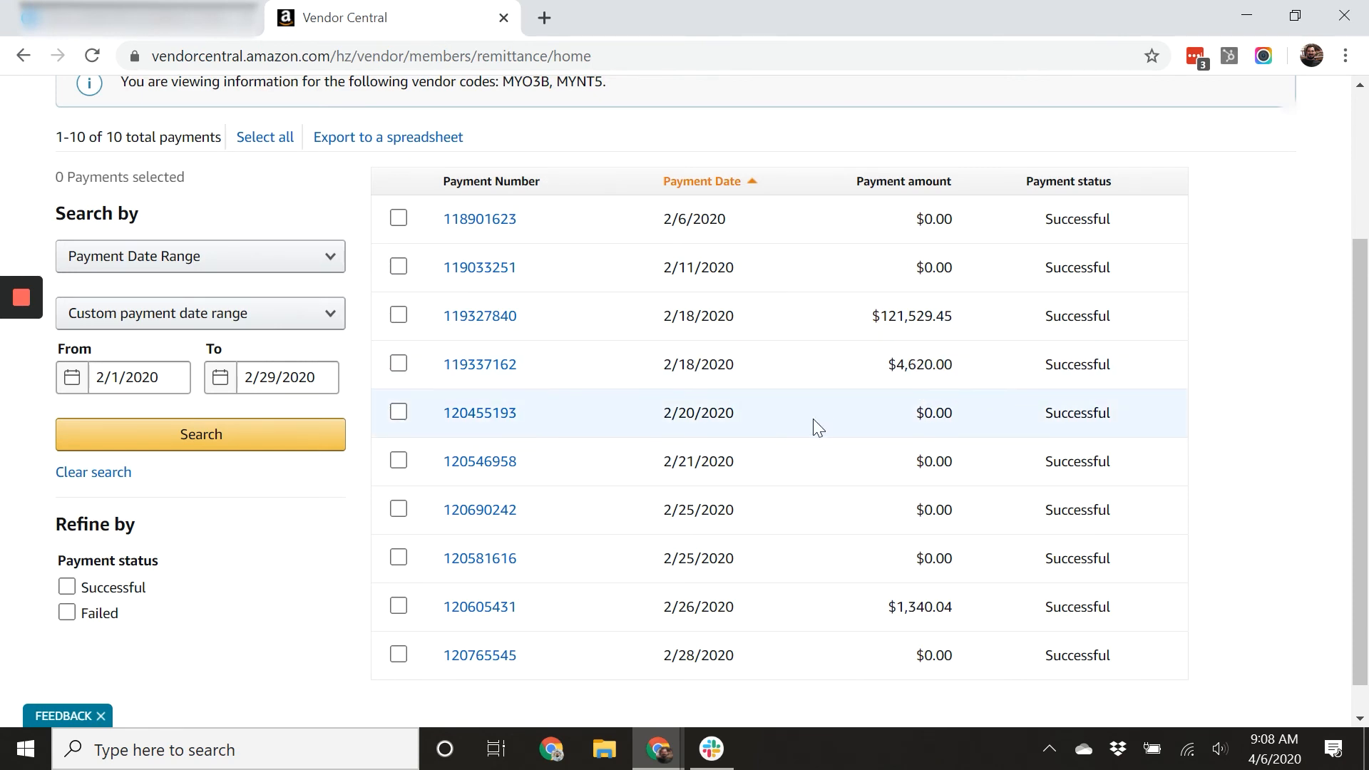
Export all listed payments to a spreadsheet and open it in Excel with editing enabled.
click(290, 139)
click(397, 139)
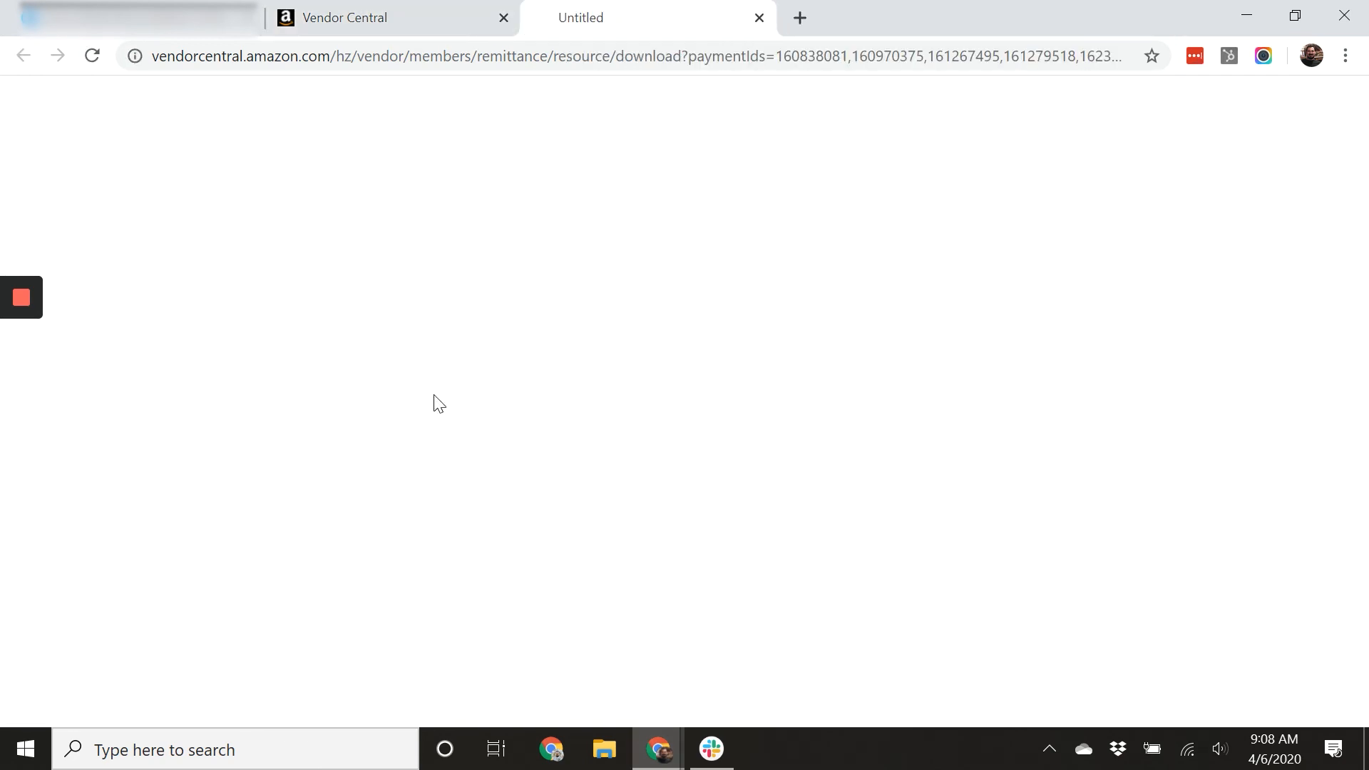
click(157, 705)
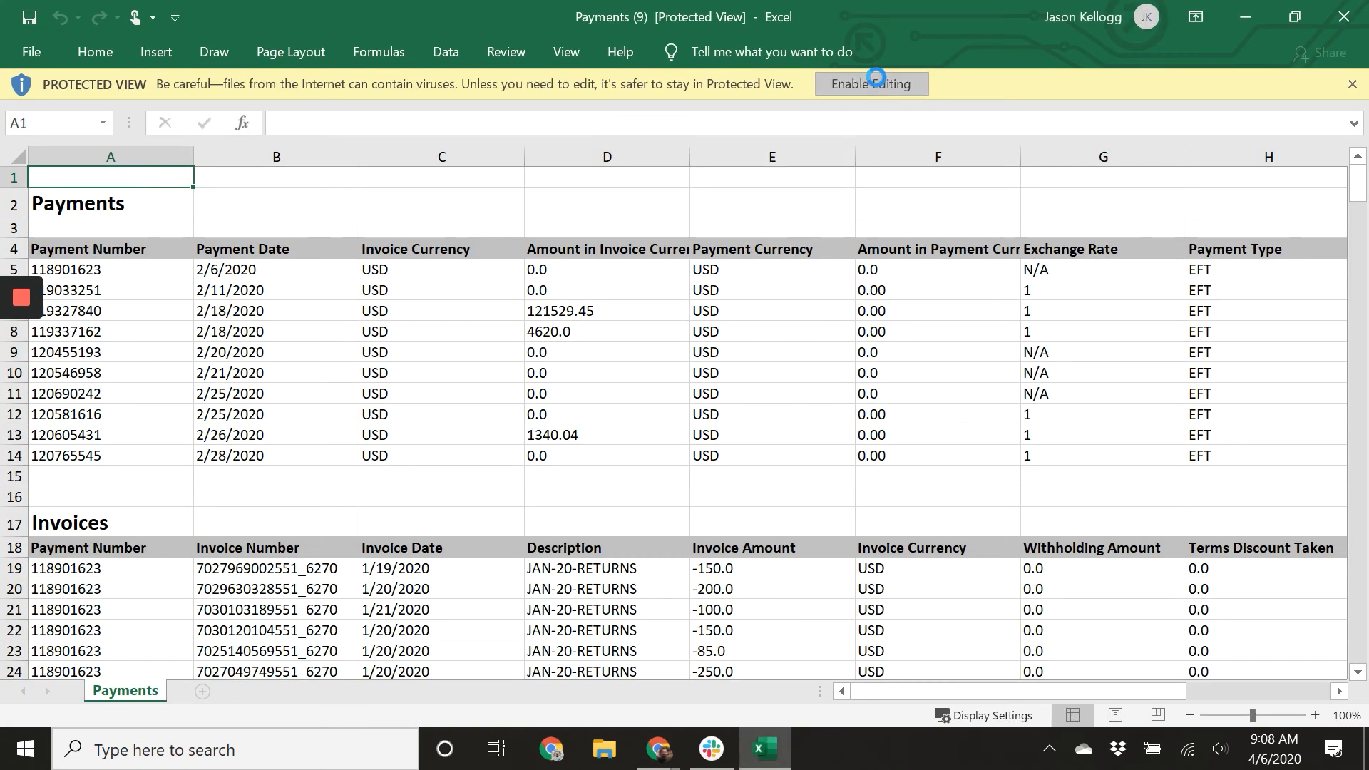
click(871, 84)
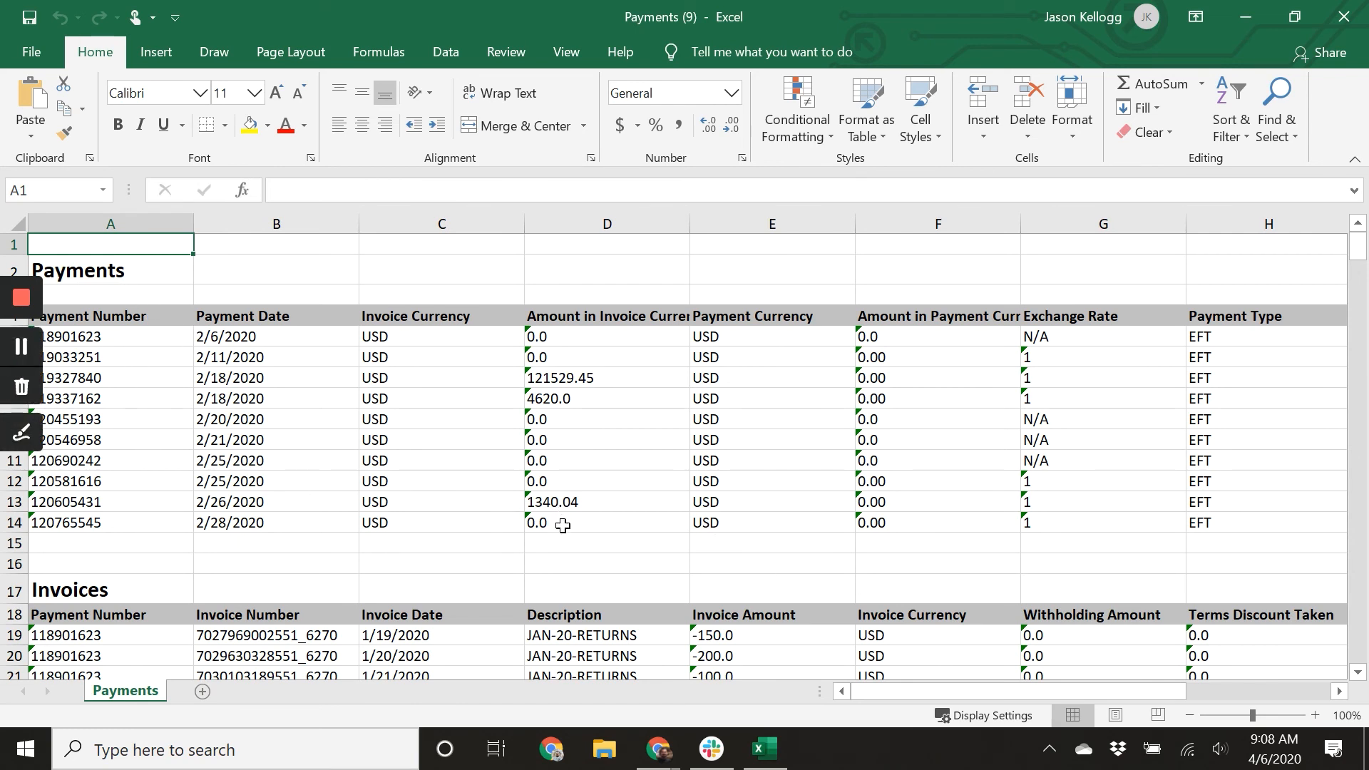
Review the payment and invoice lines in the exported spreadsheet.
scroll(588, 463, down, 3)
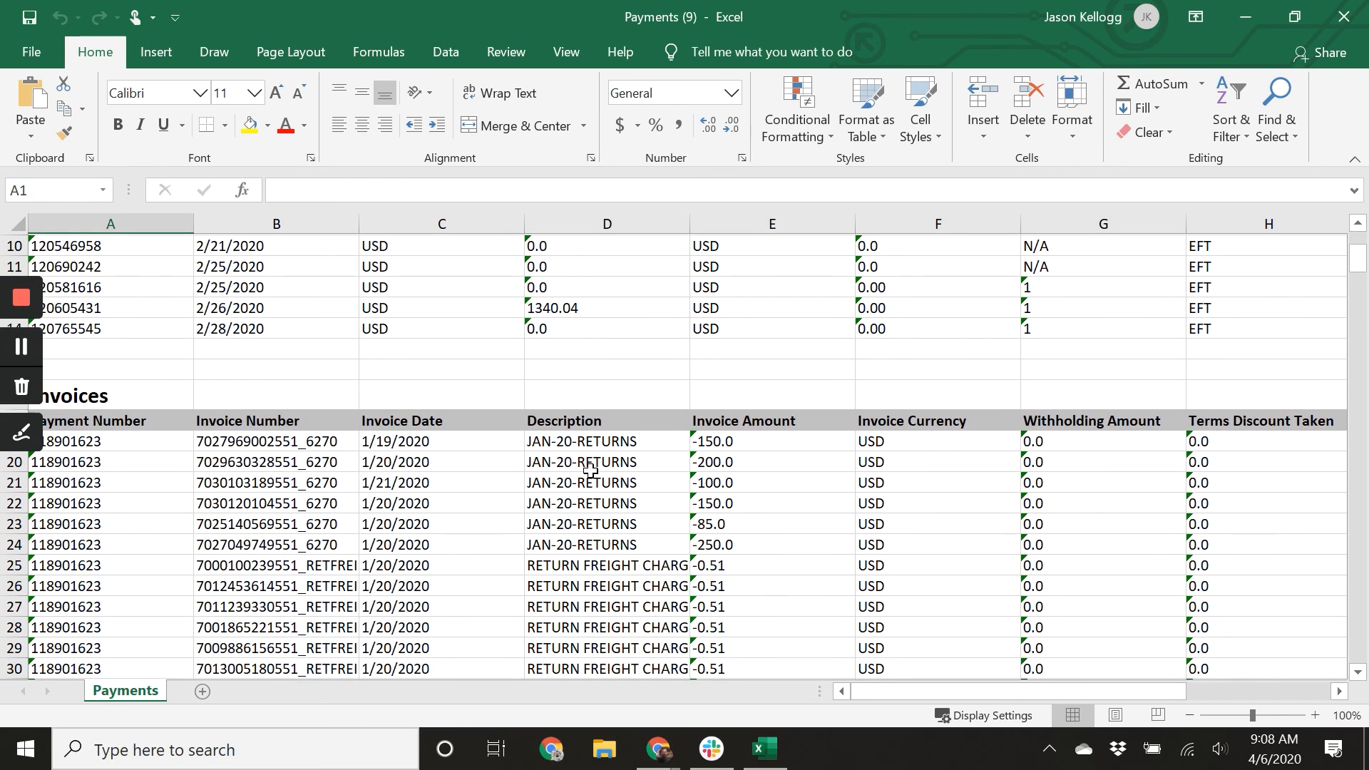
scroll(246, 480, down, 2)
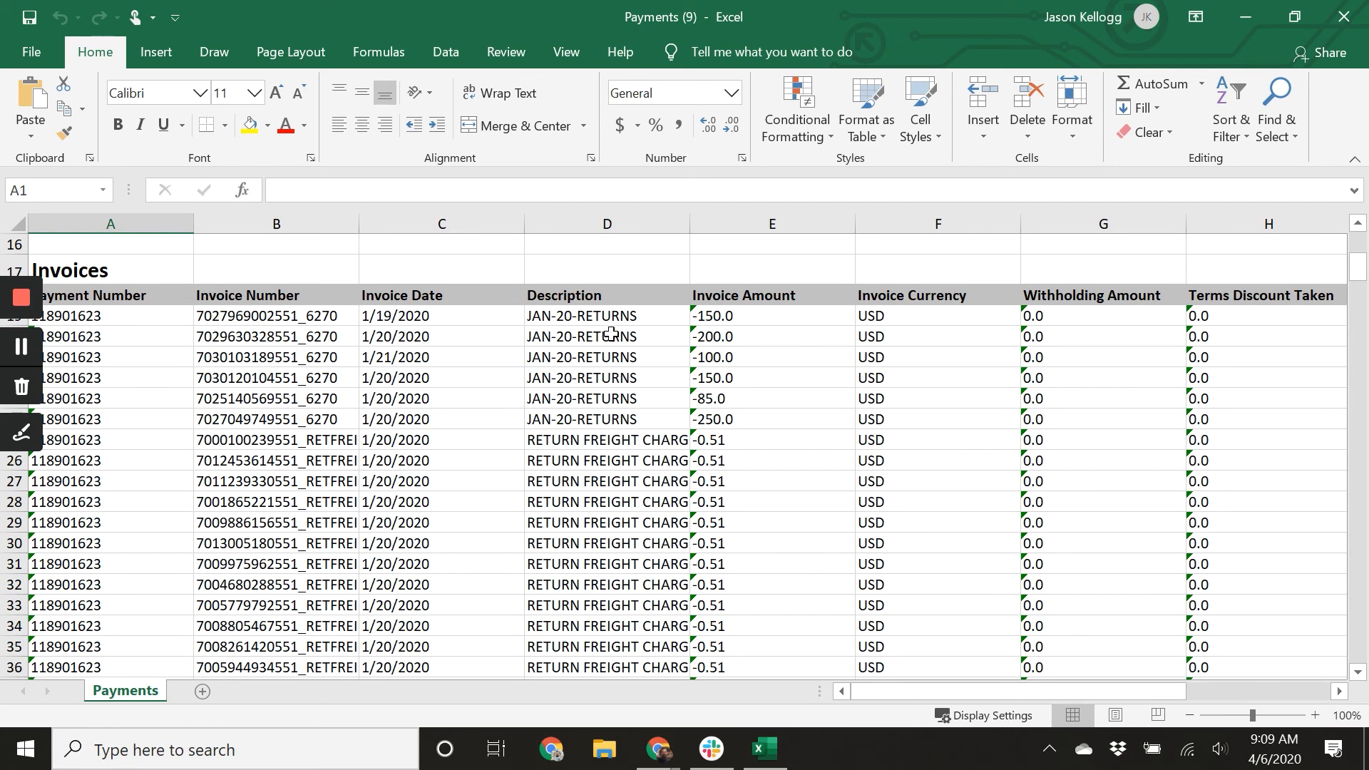
scroll(606, 338, down, 3)
scroll(596, 446, down, 8)
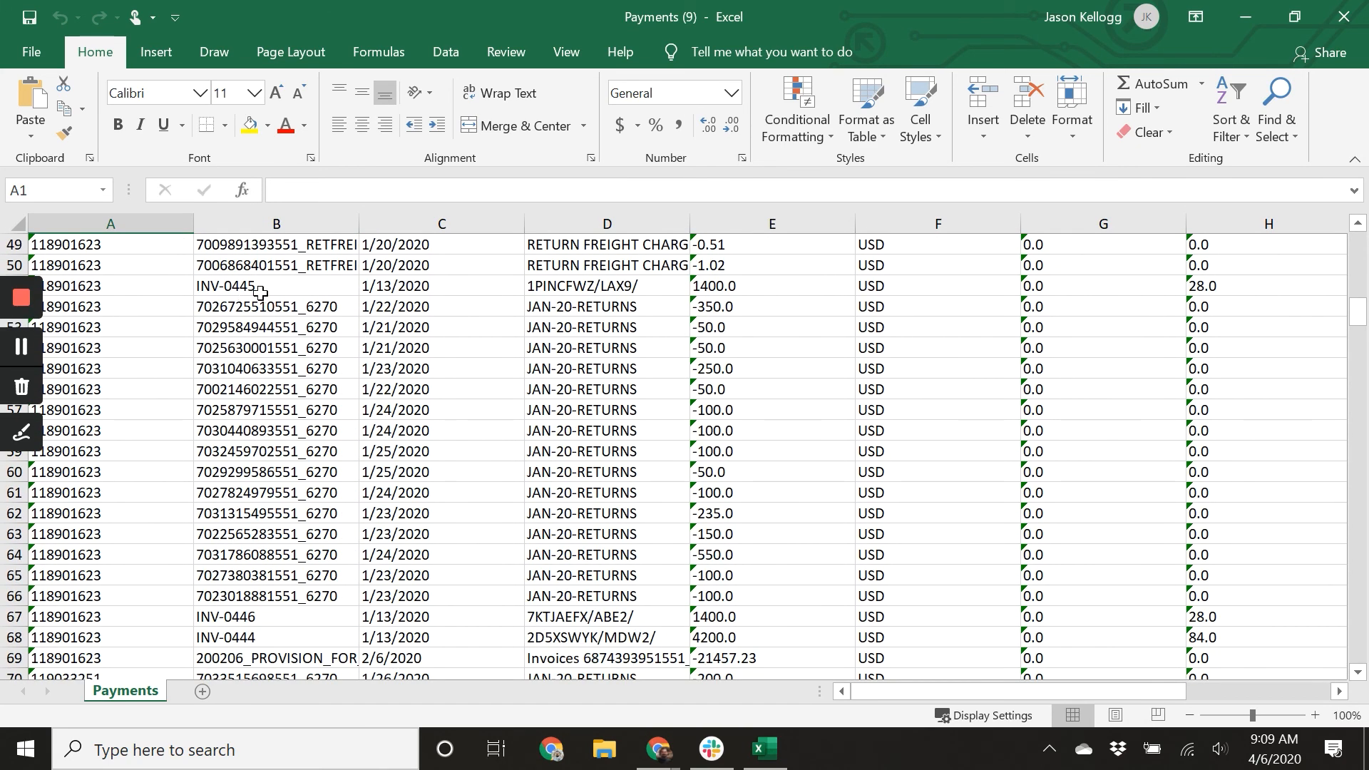
scroll(607, 296, down, 6)
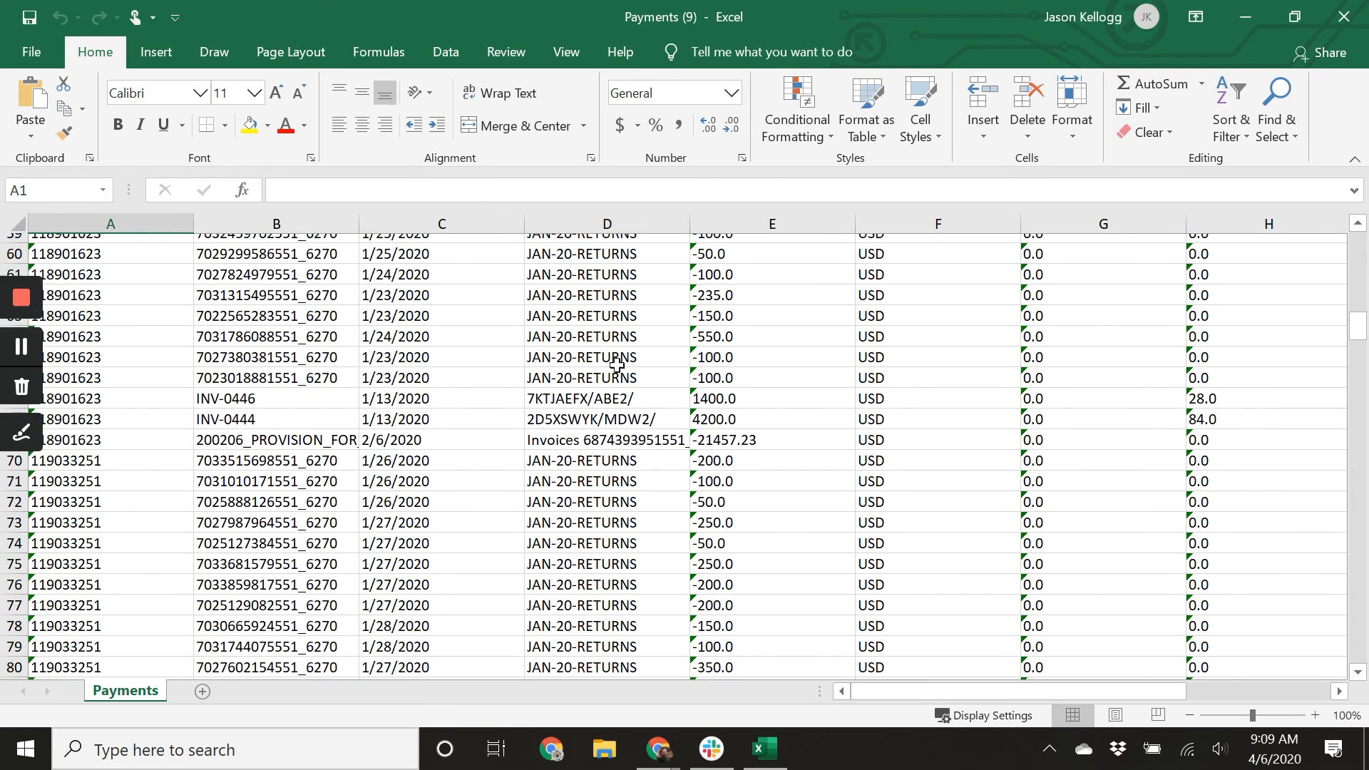
scroll(603, 471, down, 6)
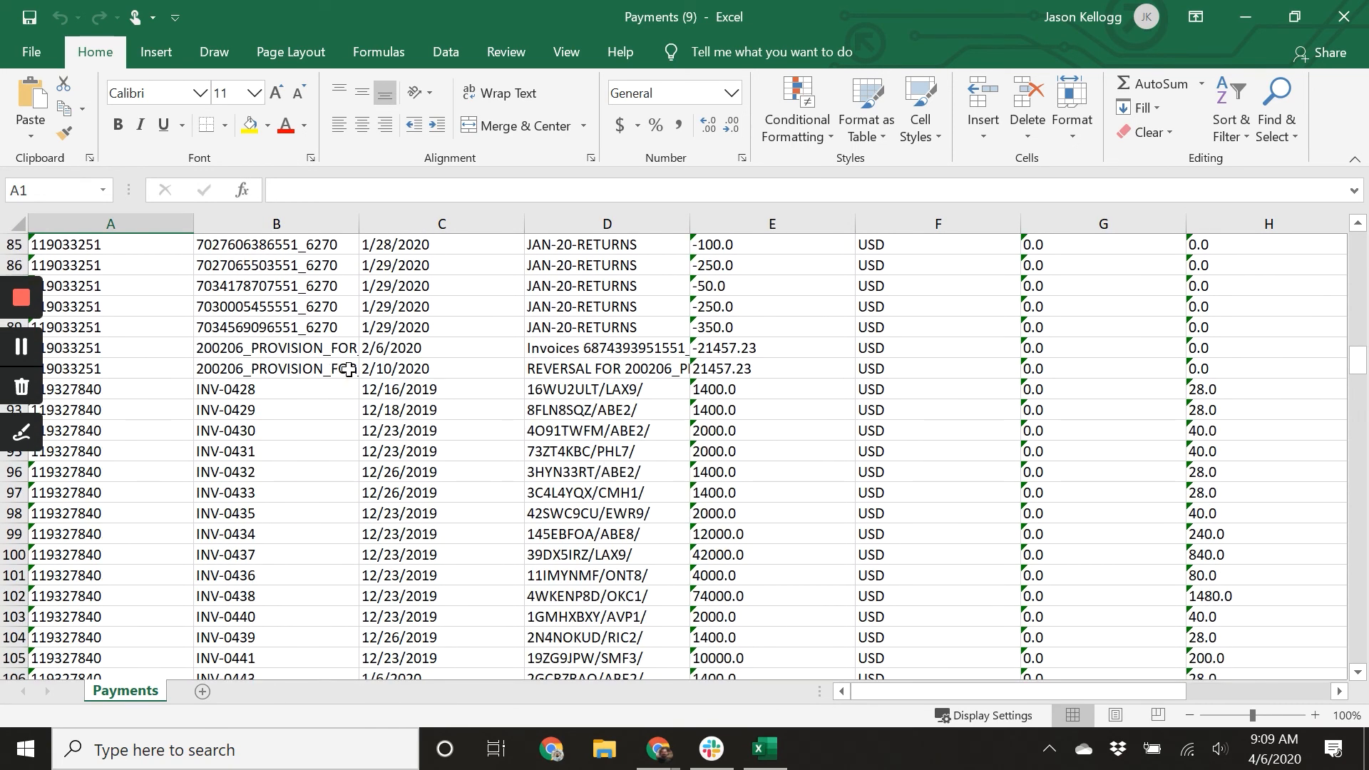
scroll(560, 413, down, 2)
scroll(564, 424, down, 6)
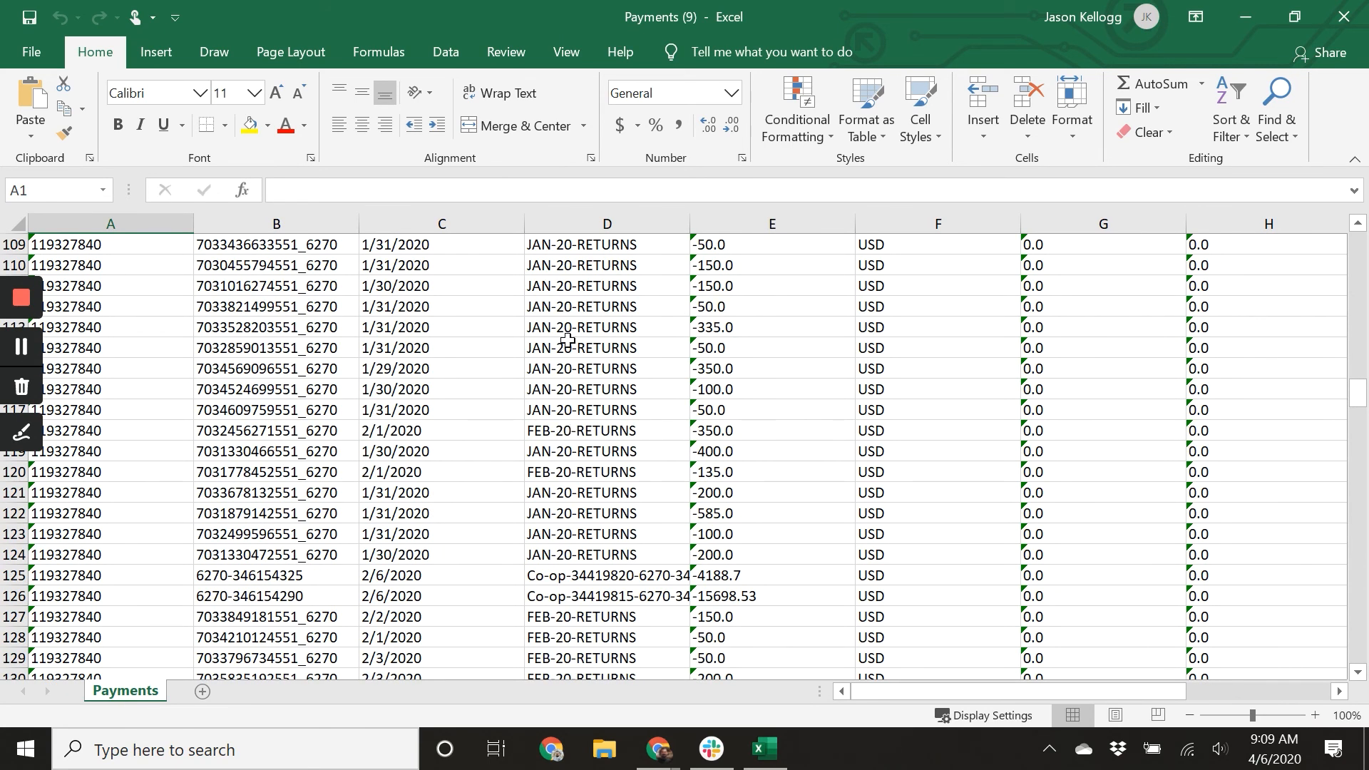
scroll(592, 474, down, 9)
scroll(608, 516, up, 20)
scroll(572, 504, down, 4)
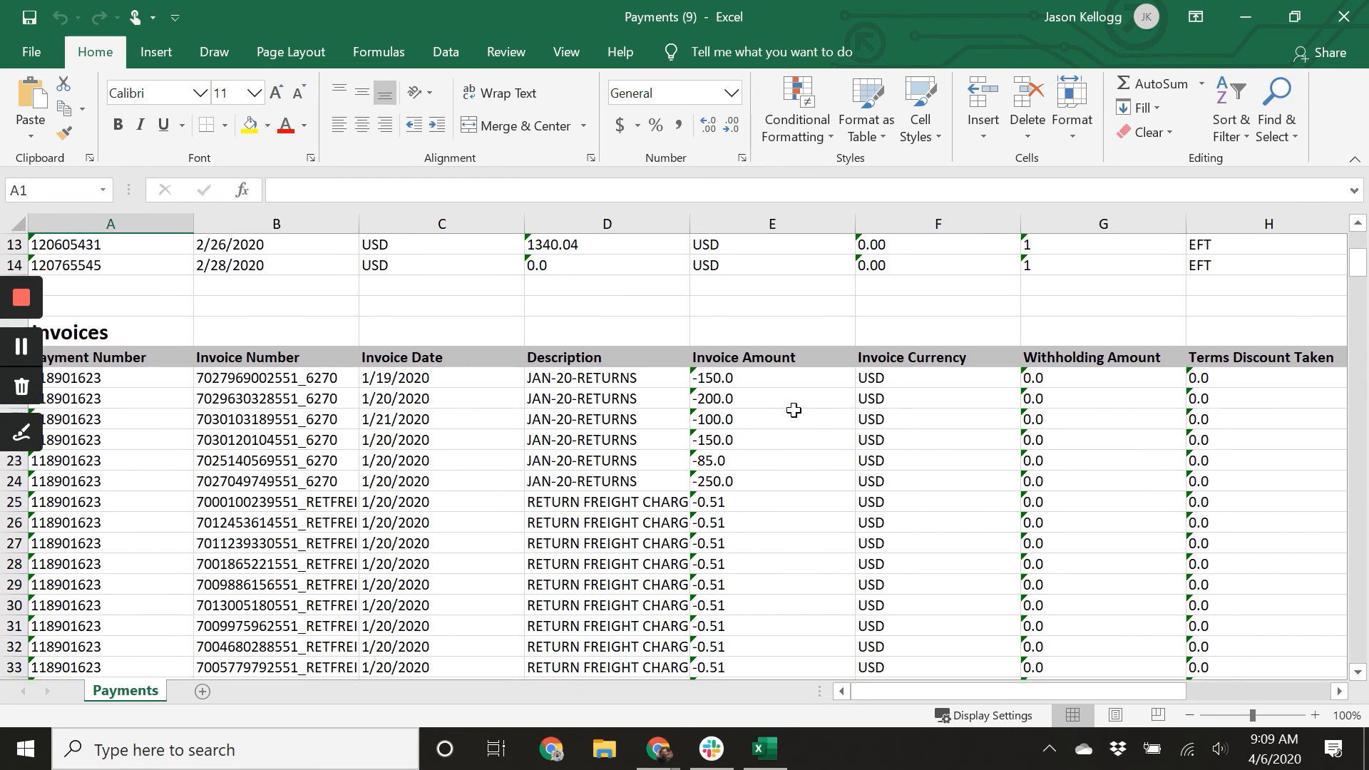
Convert the Invoice Amount values in E19:E317 from text to numbers.
drag(770, 381, 749, 638)
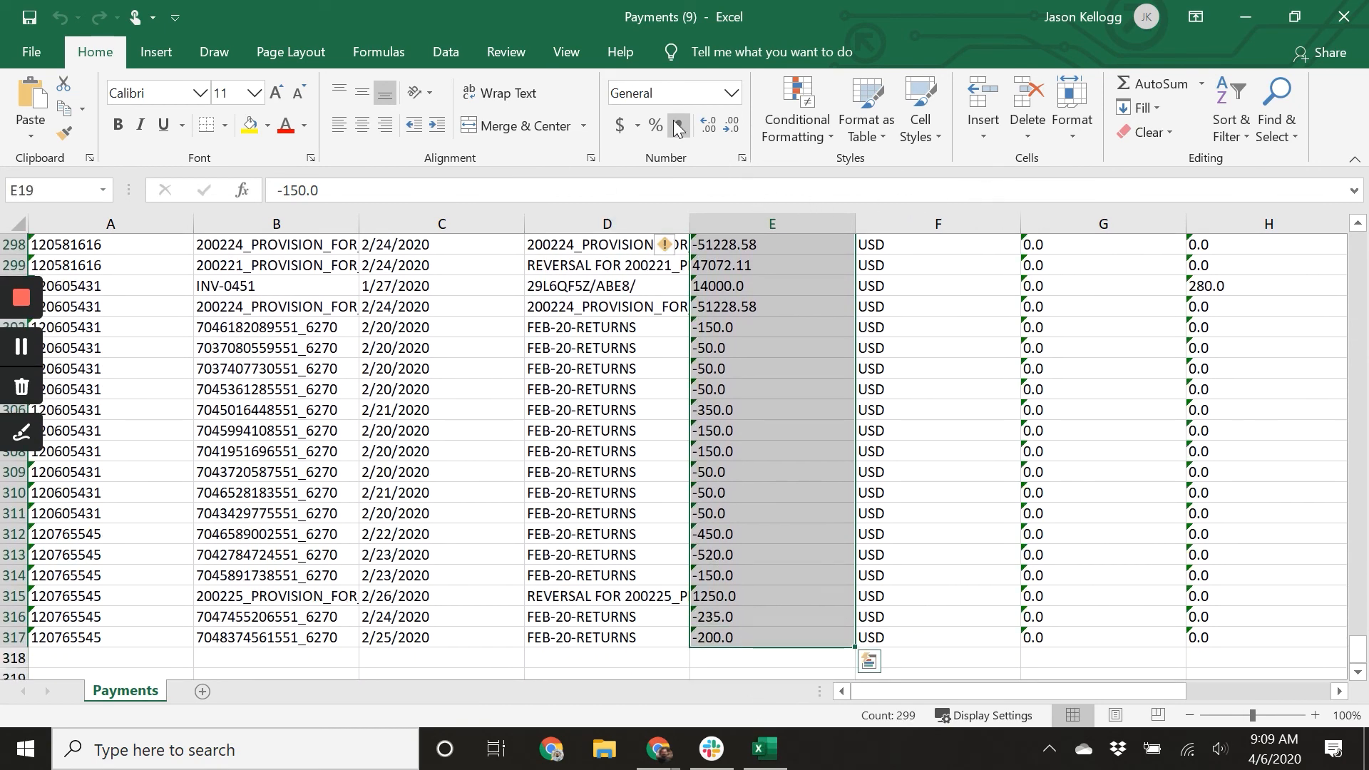
click(731, 93)
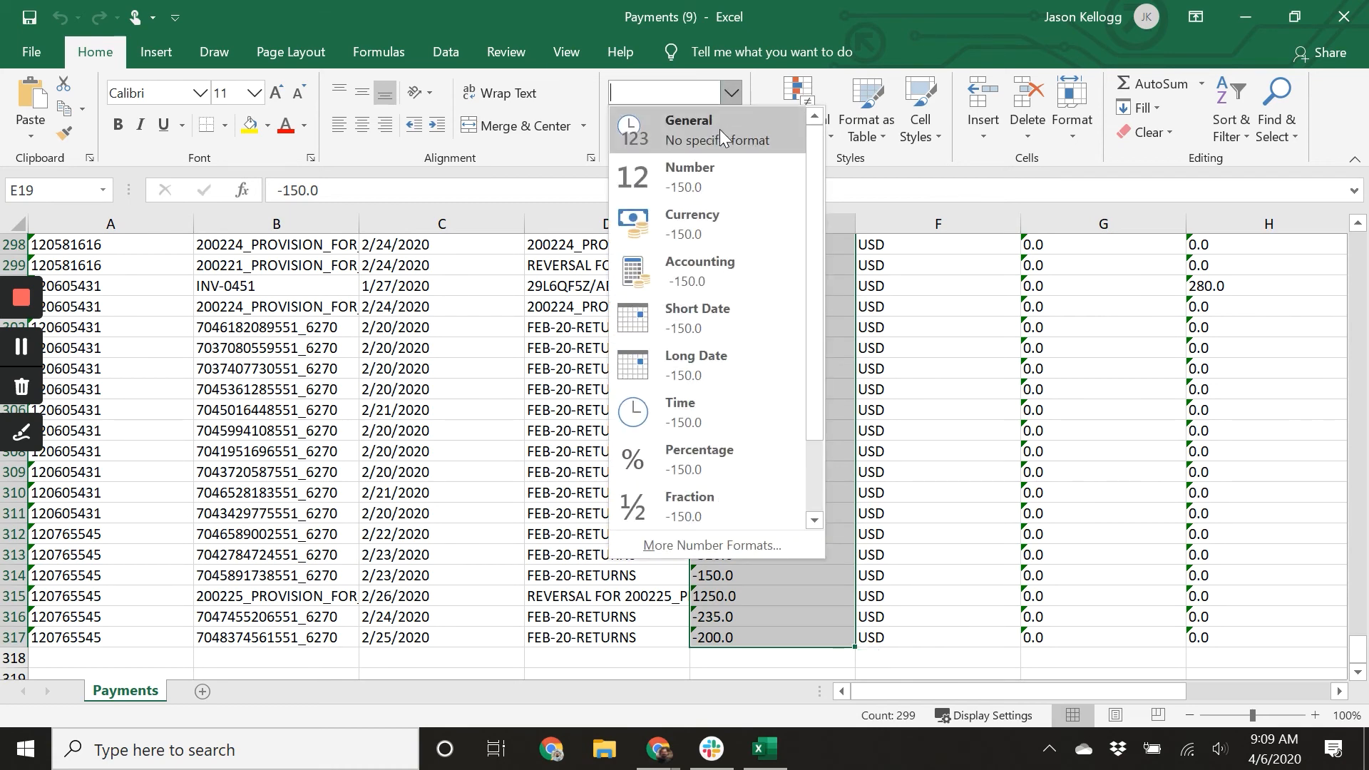
click(722, 184)
scroll(733, 459, down, 4)
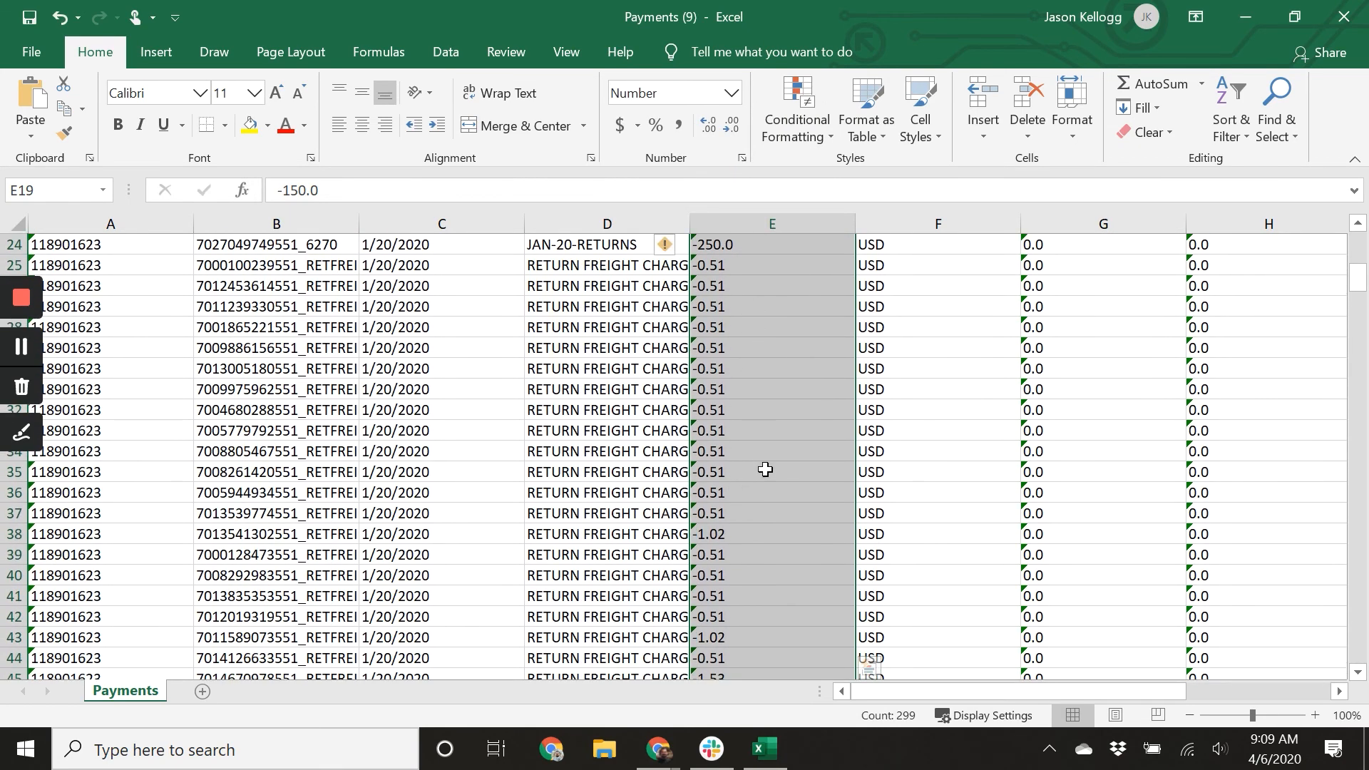
click(674, 244)
click(651, 299)
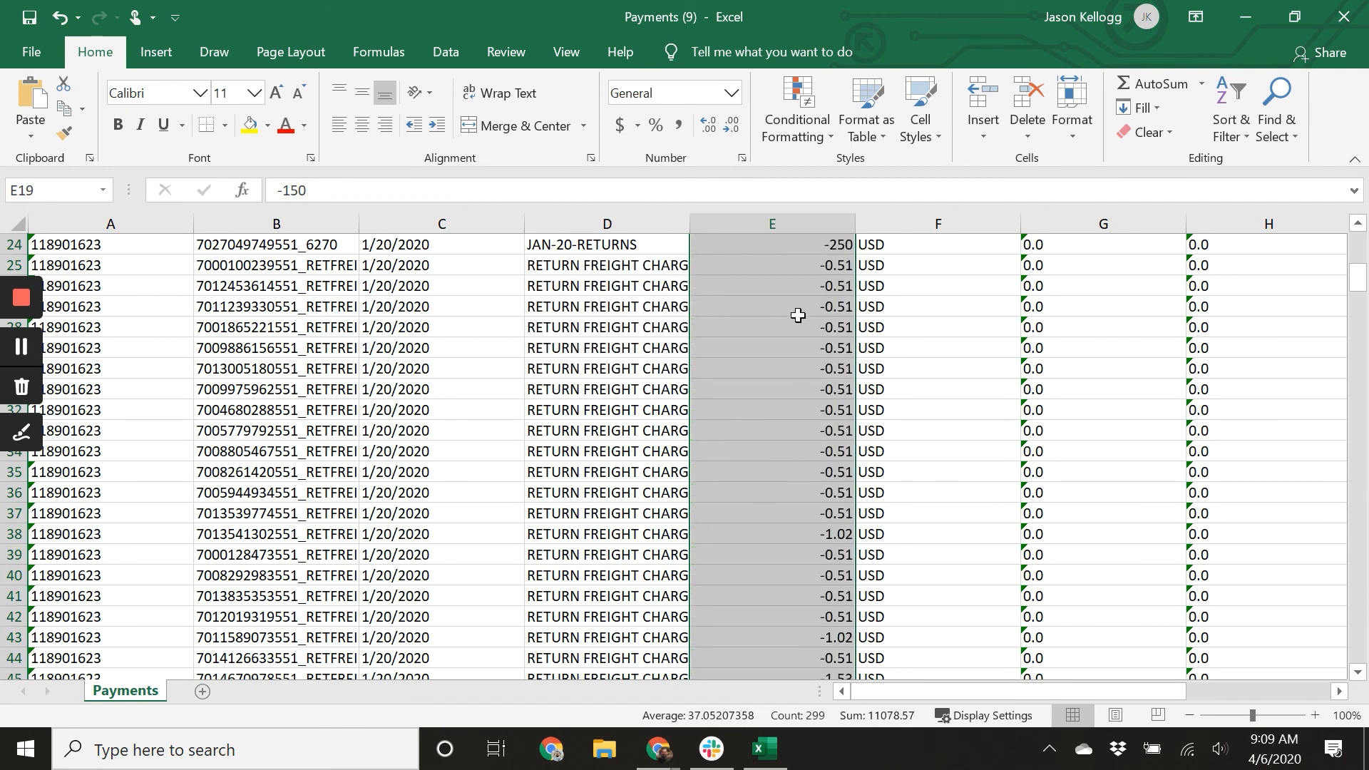
Convert the Withholding Amount through Remaining Amount columns, G19:J317, from text to numbers.
scroll(1055, 381, up, 2)
scroll(1075, 285, down, 1)
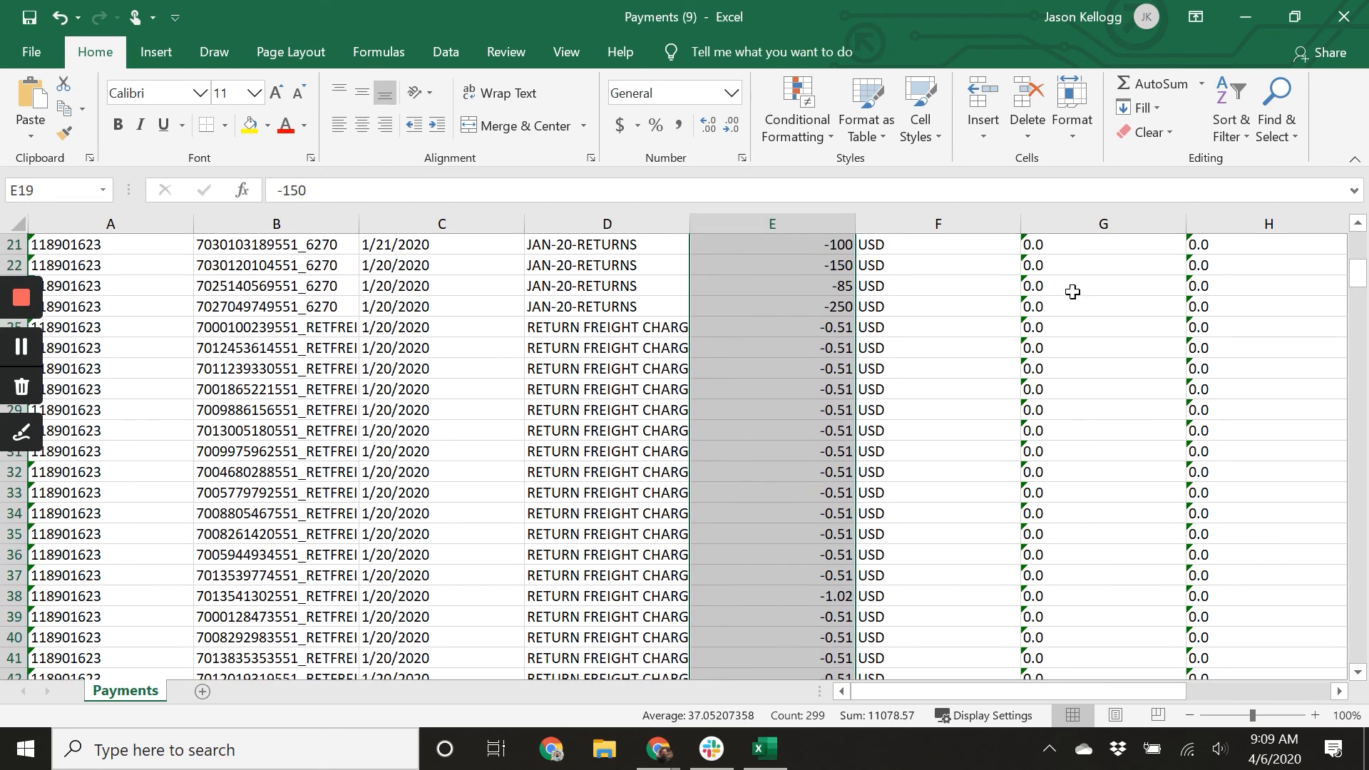
scroll(1075, 271, up, 1)
drag(1095, 263, 1073, 616)
click(731, 102)
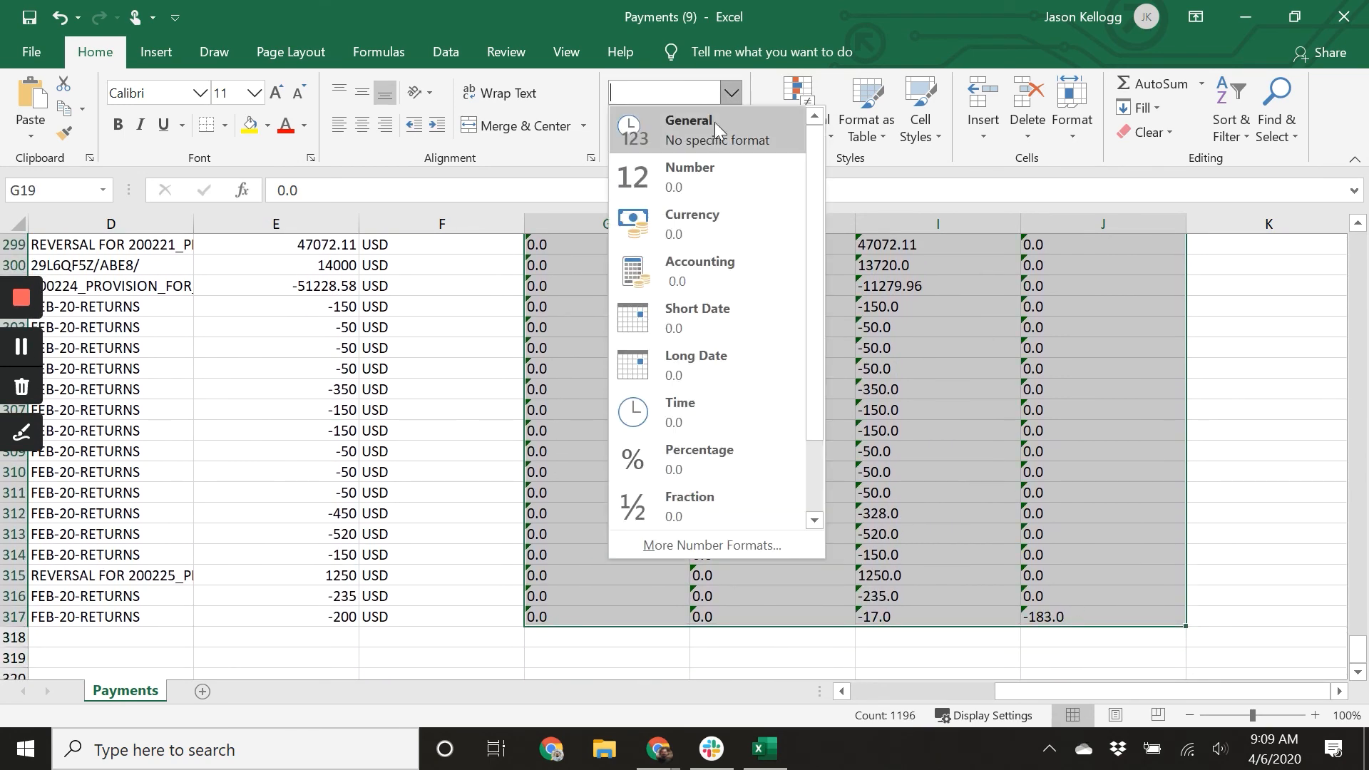
click(720, 166)
click(499, 460)
click(511, 509)
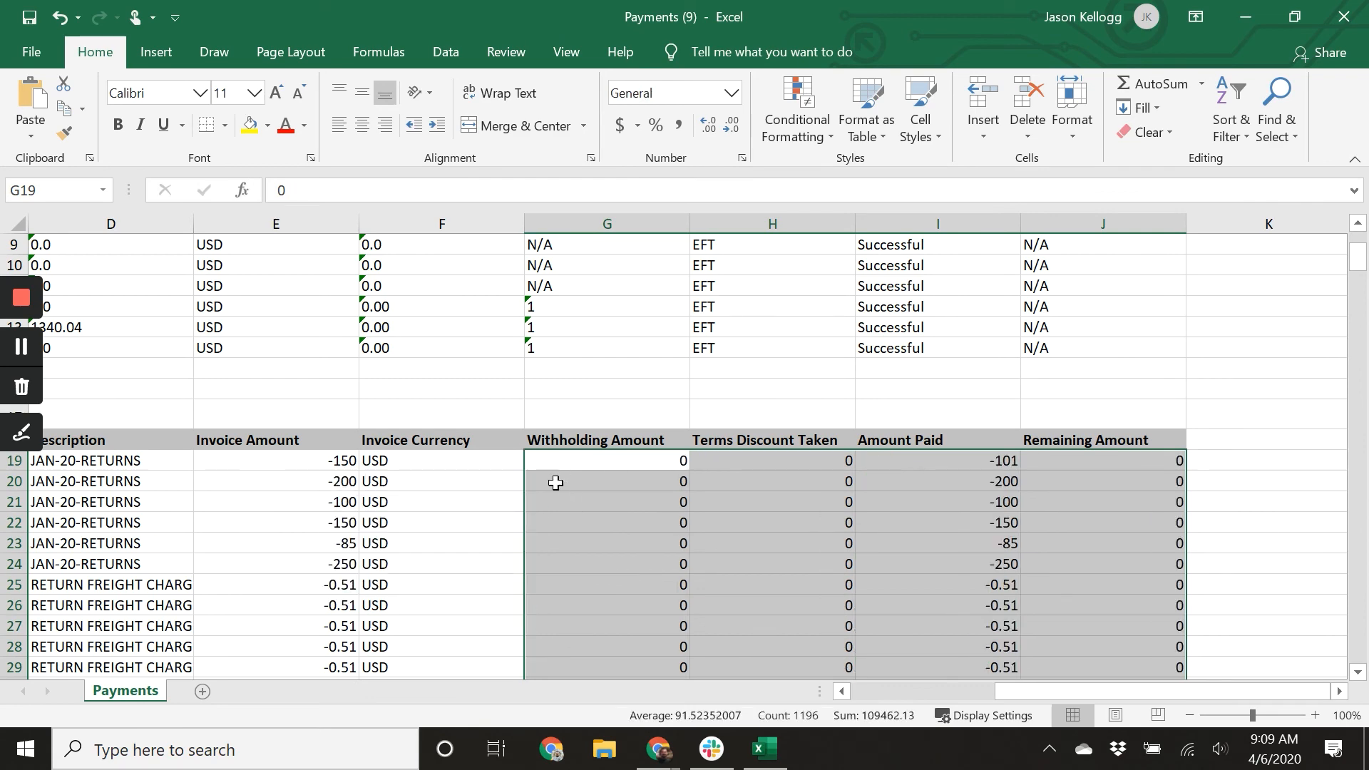
Convert the Amount in Invoice Currency values in D5:D14 from text to numbers.
scroll(519, 505, up, 3)
drag(1026, 691, 881, 689)
drag(562, 520, 531, 338)
click(518, 345)
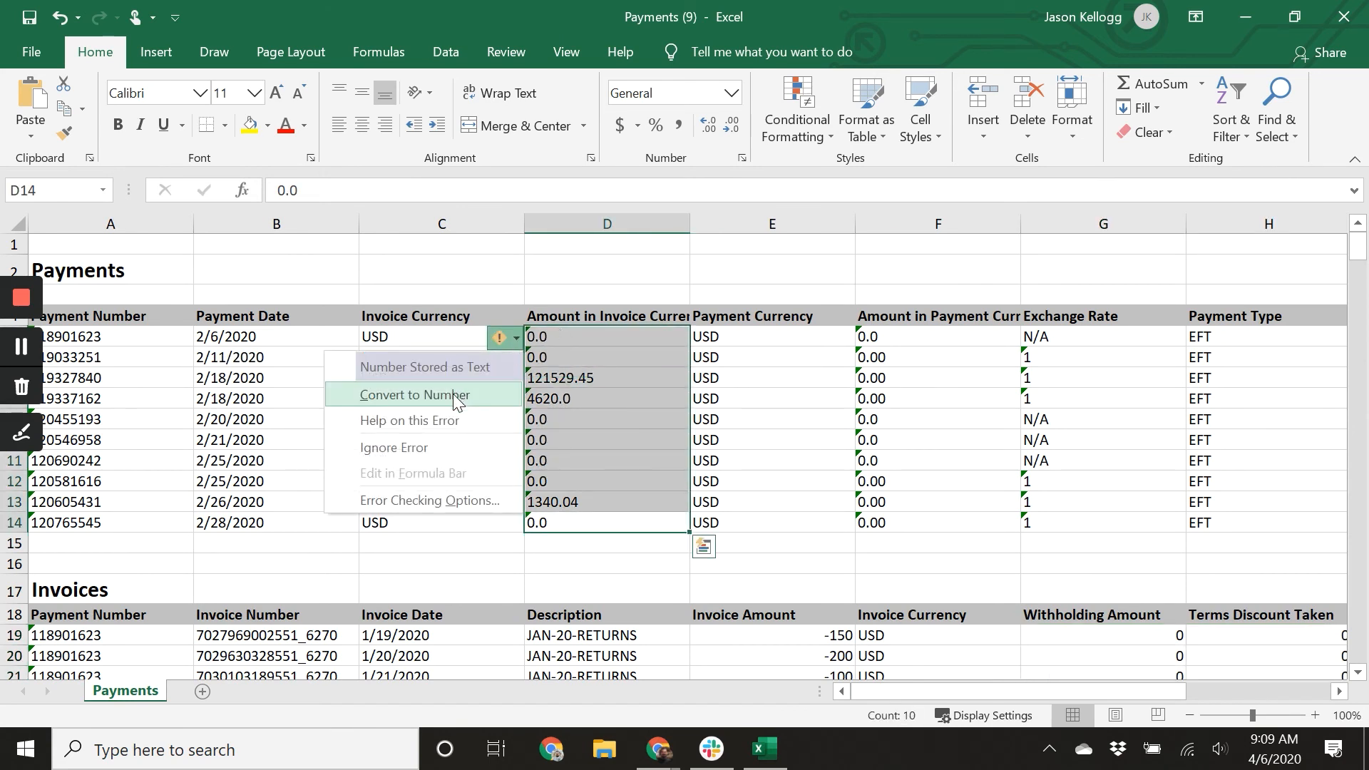
click(428, 393)
click(644, 547)
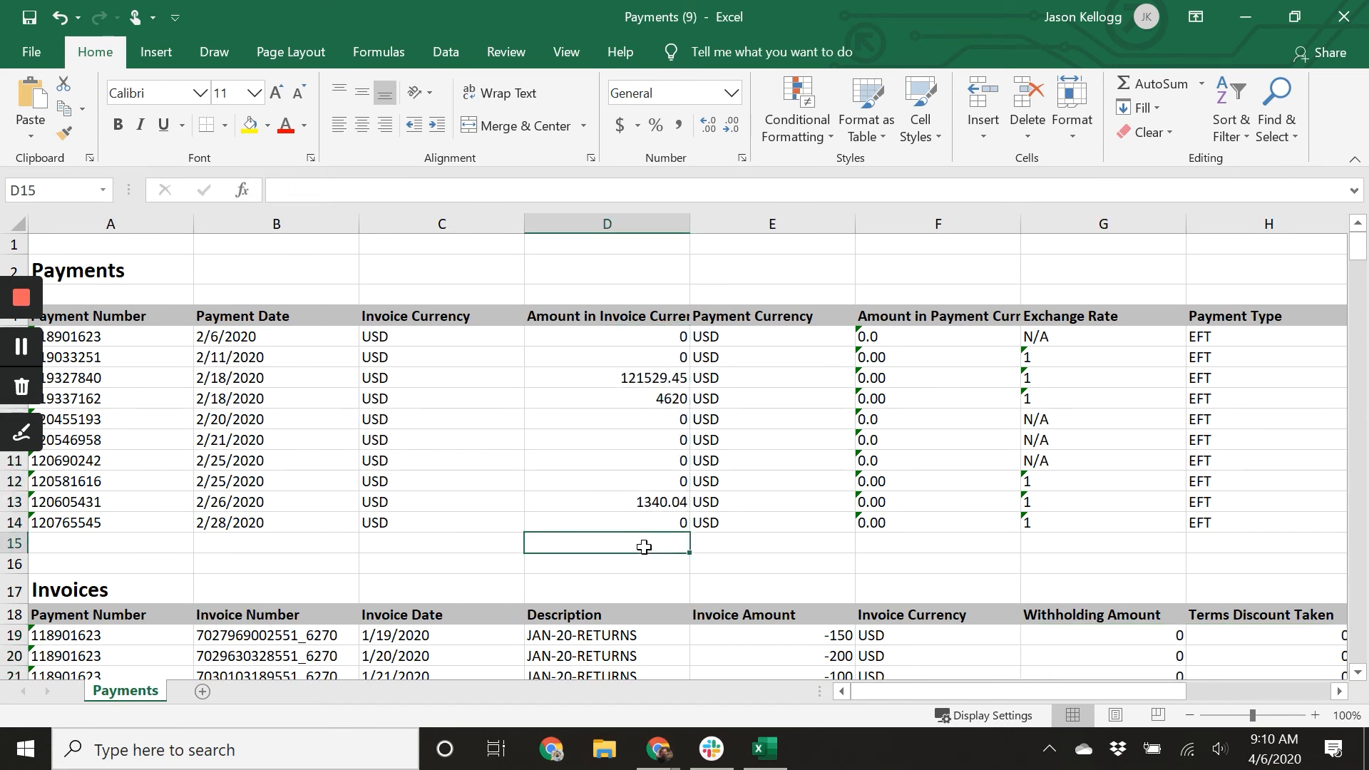
Sum the Amount in Invoice Currency values D5:D14 in cell D15.
text(=Su)
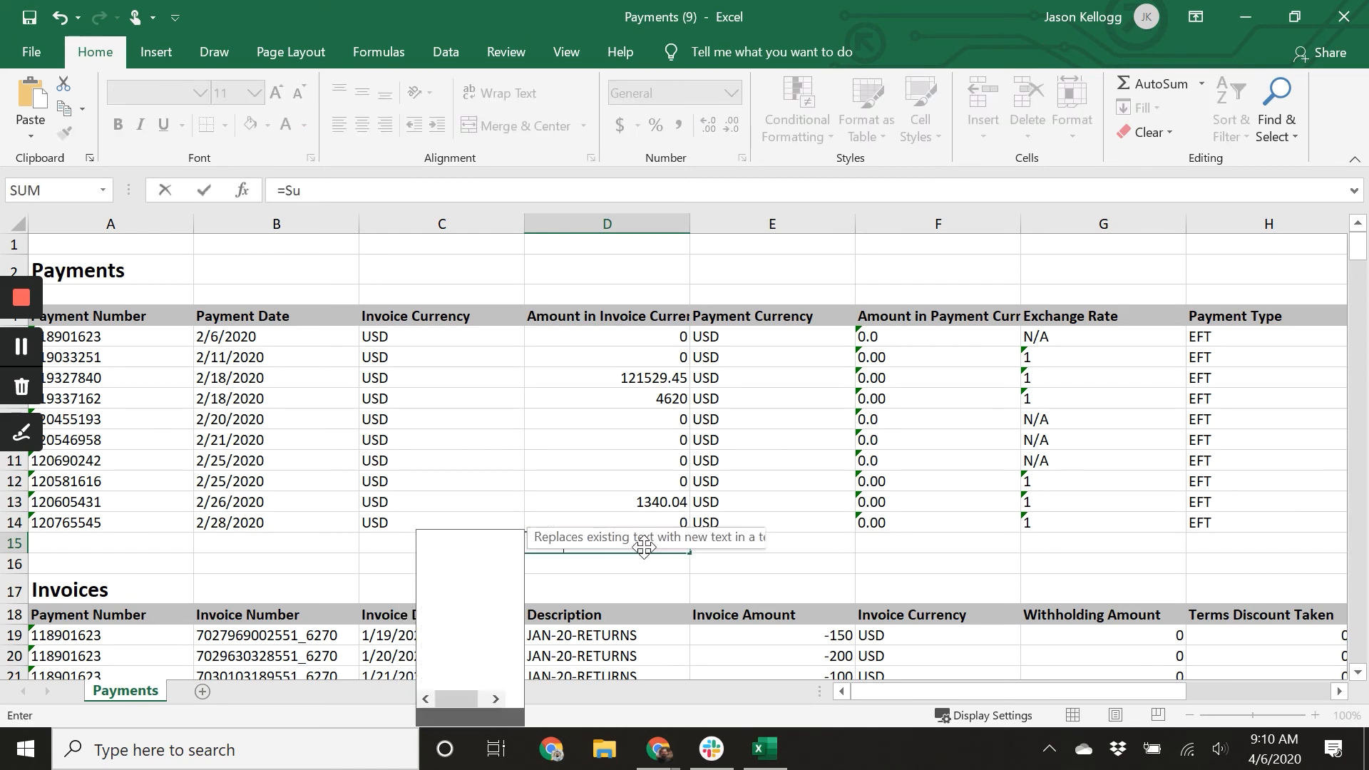
text(m()
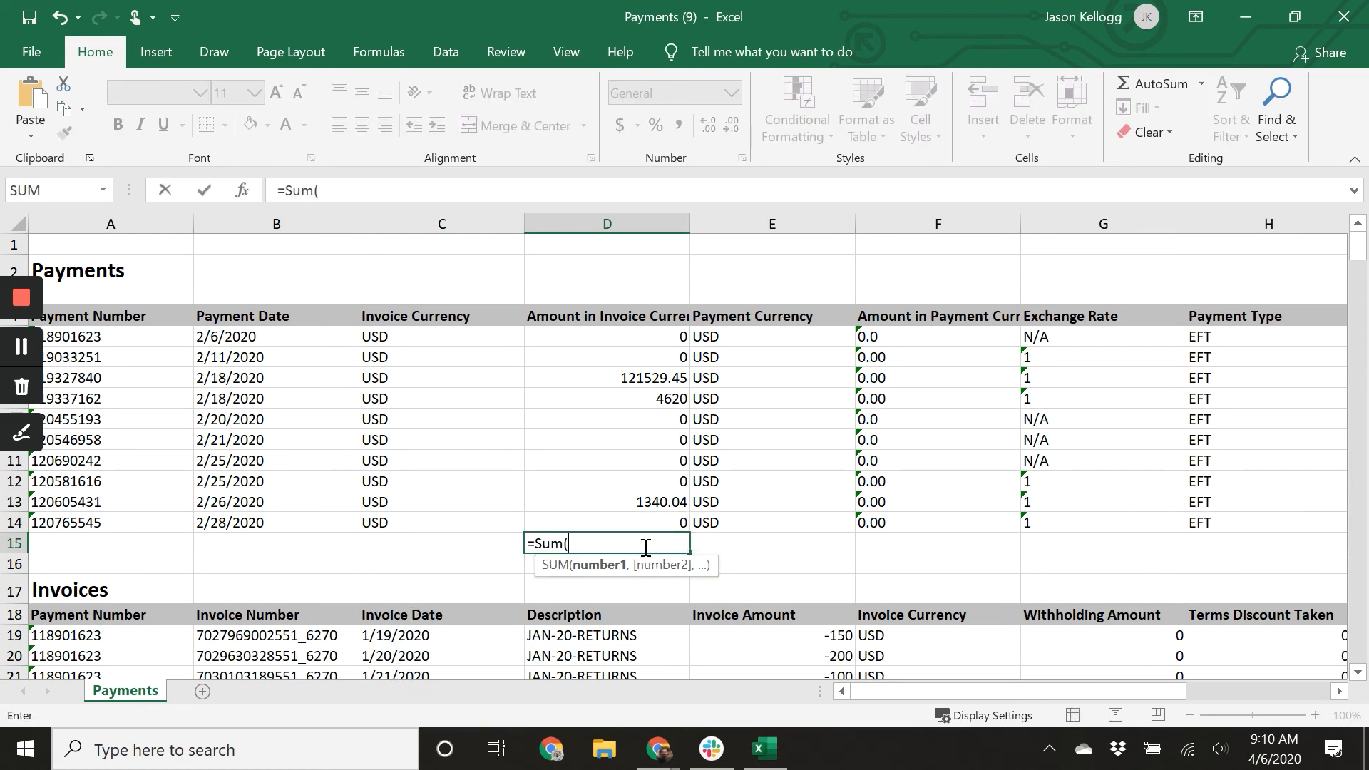
key(Up)
key(shift+Up)
key(shift+Up)
key(shift+Up)
key(shift+Up)
key(shift+Up)
key(shift+Up)
key(shift+Up)
key(shift+Up)
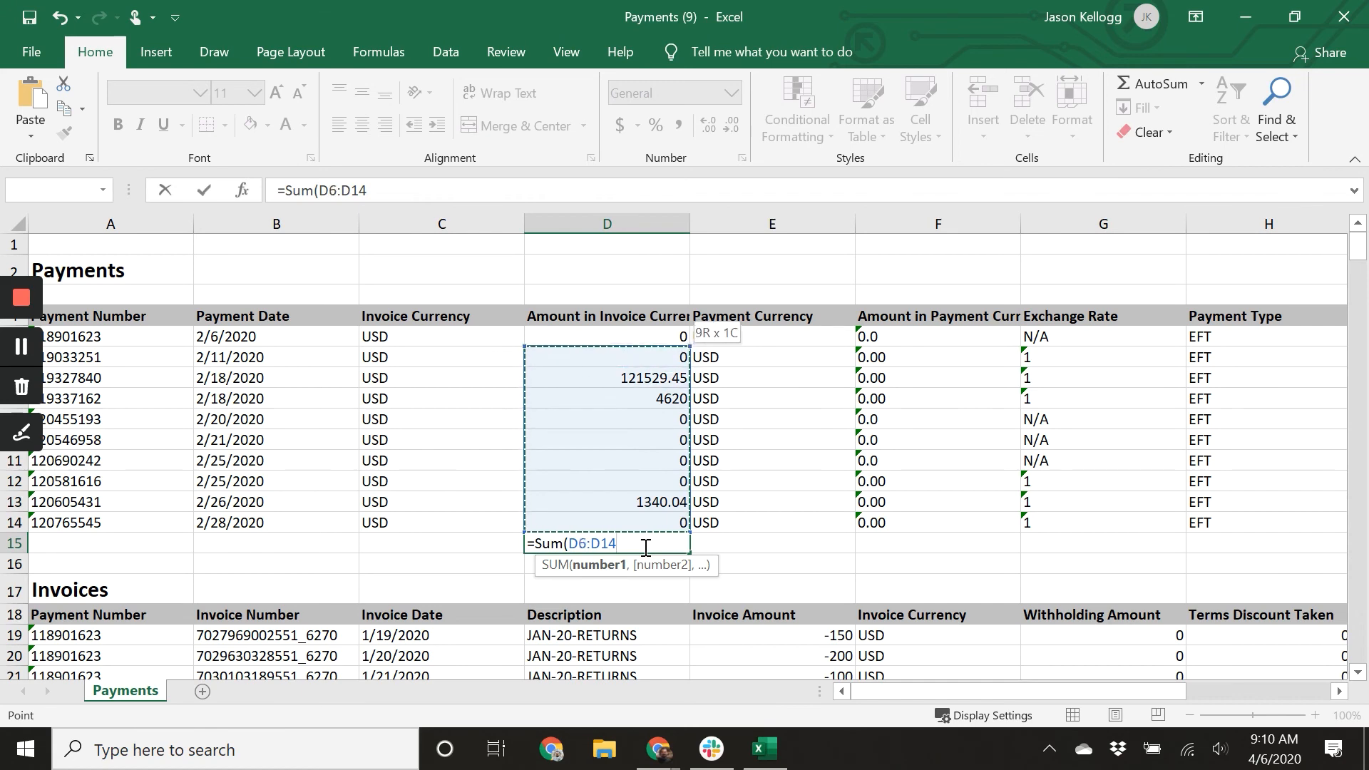
key(shift+Up)
text())
key(Return)
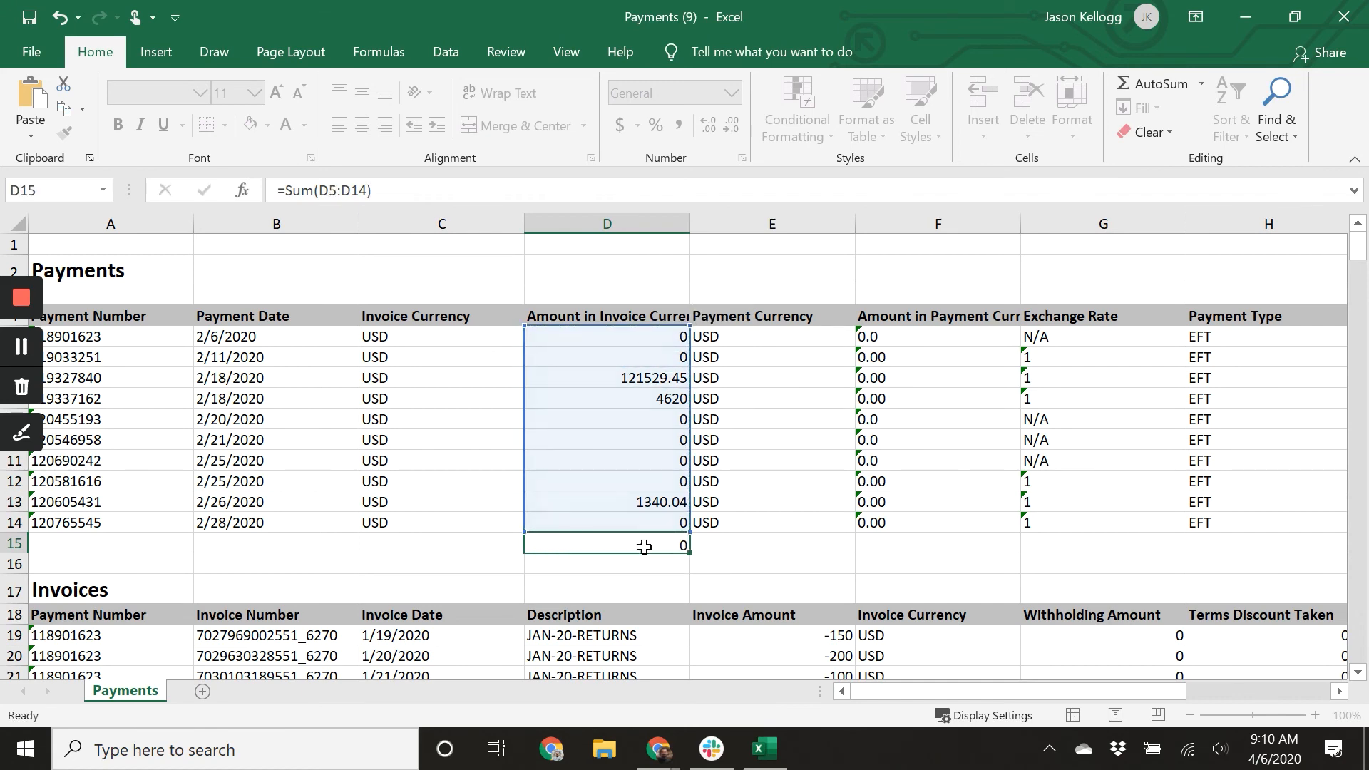
Total the Invoice Amount column E19:E317 with a SUM formula in cell E319.
scroll(834, 541, down, 11)
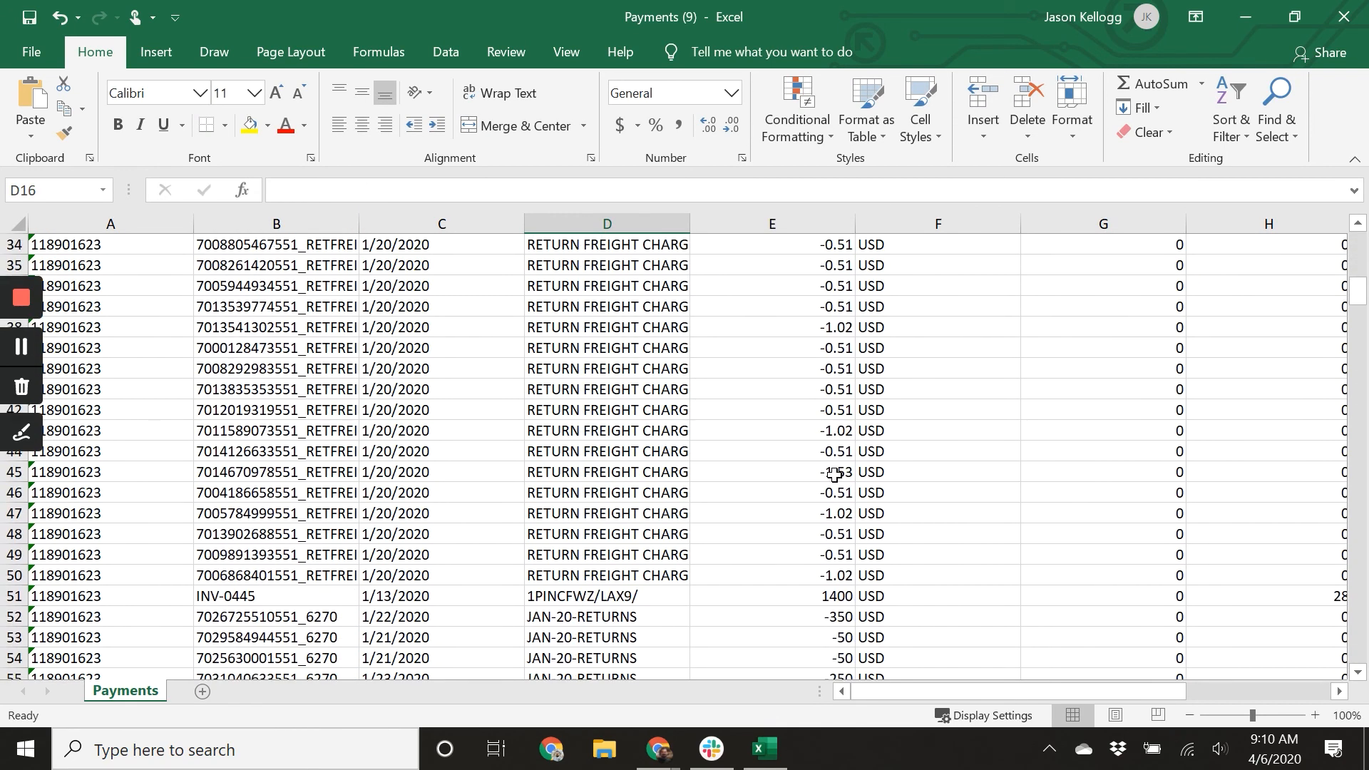
scroll(834, 474, down, 20)
scroll(834, 474, down, 20)
scroll(831, 480, up, 4)
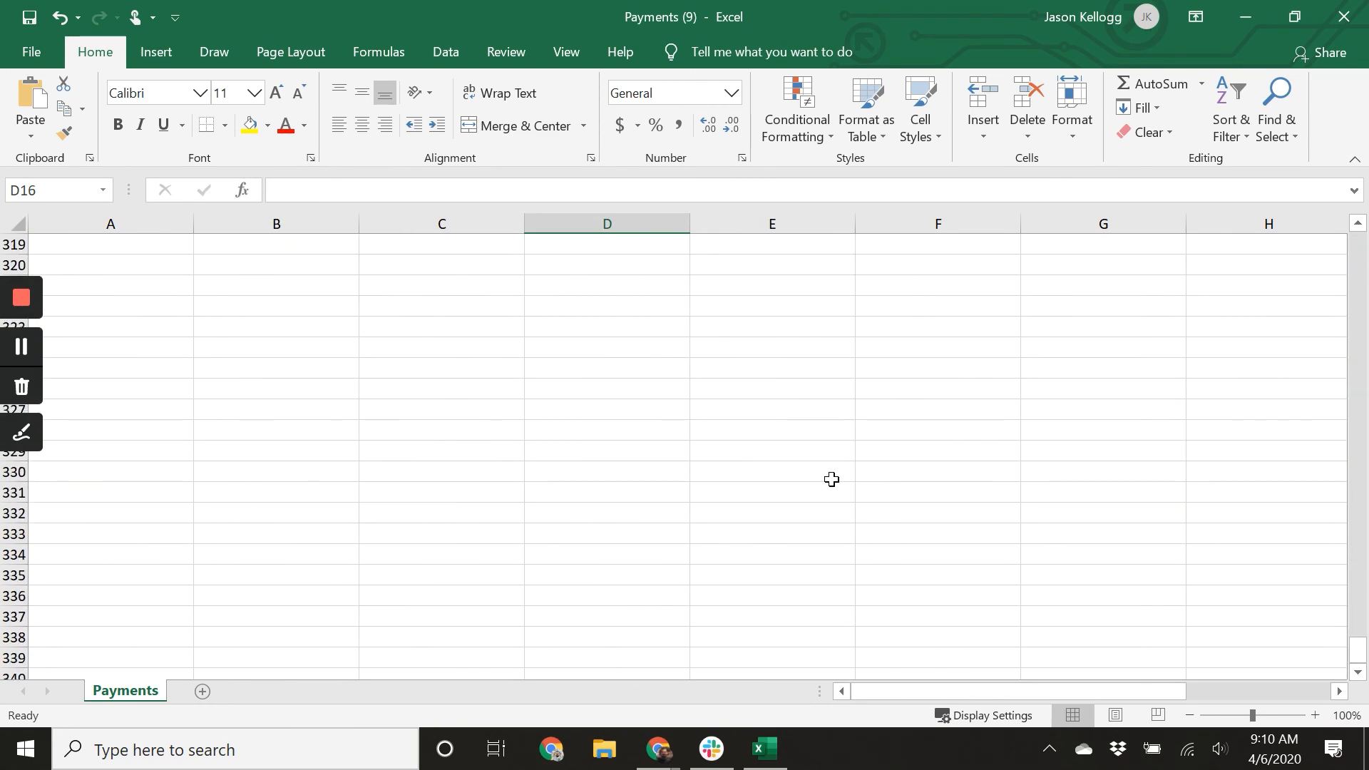
scroll(831, 479, up, 4)
scroll(812, 453, down, 1)
click(814, 427)
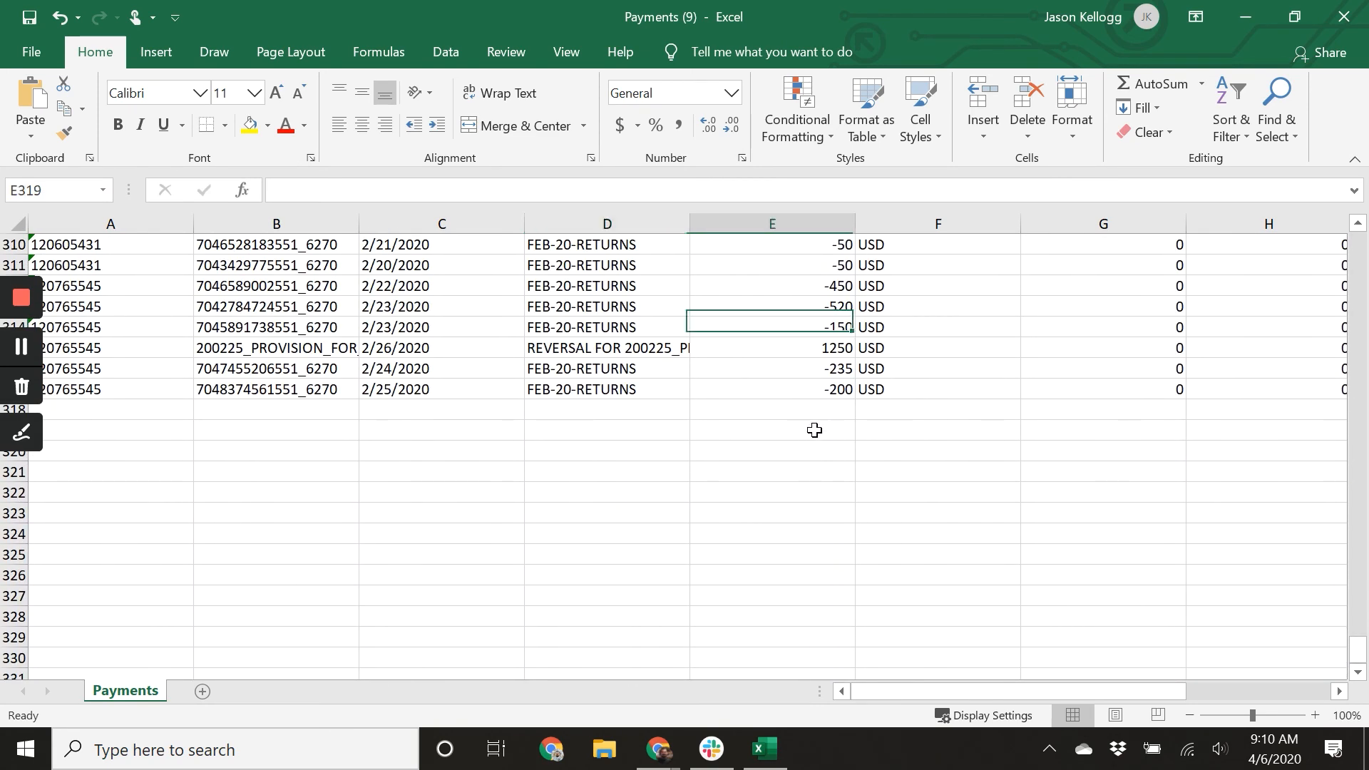
text(=sum()
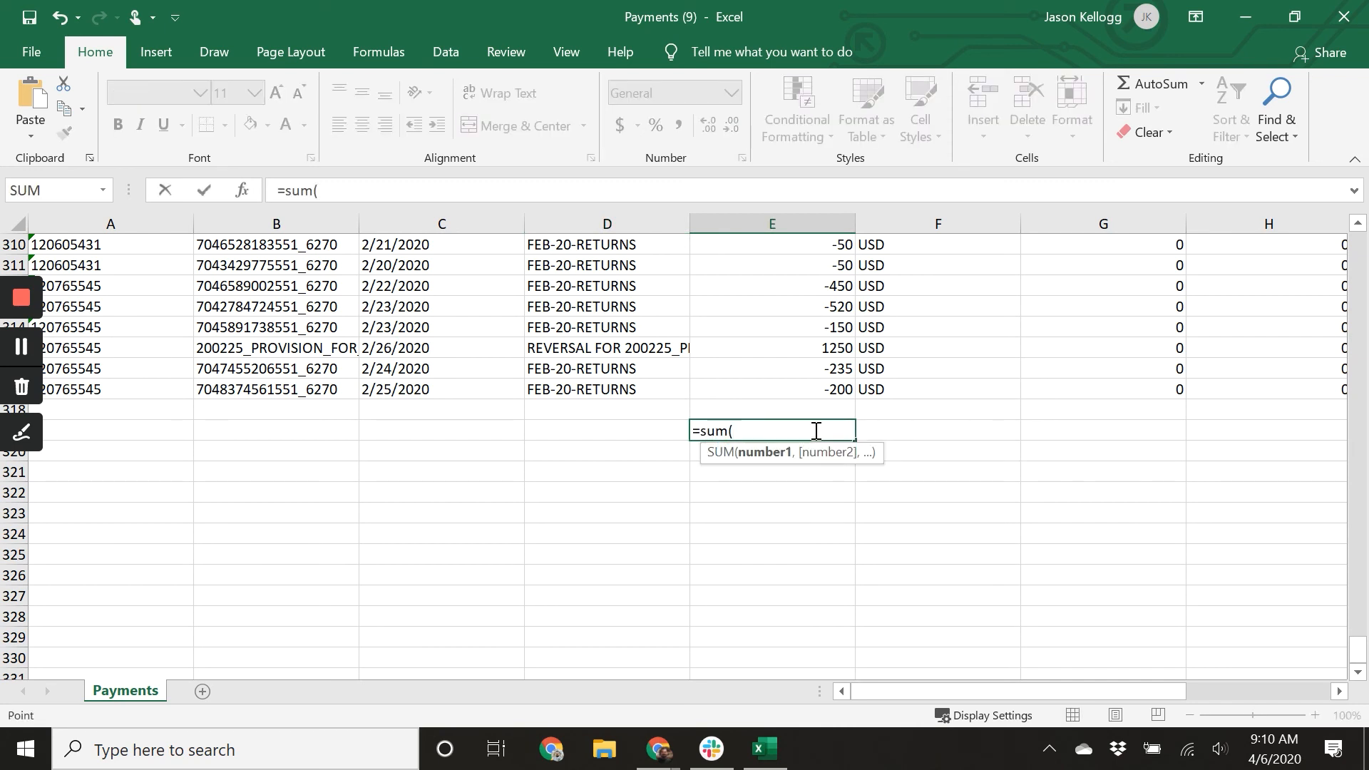
key(Up)
key(Up)
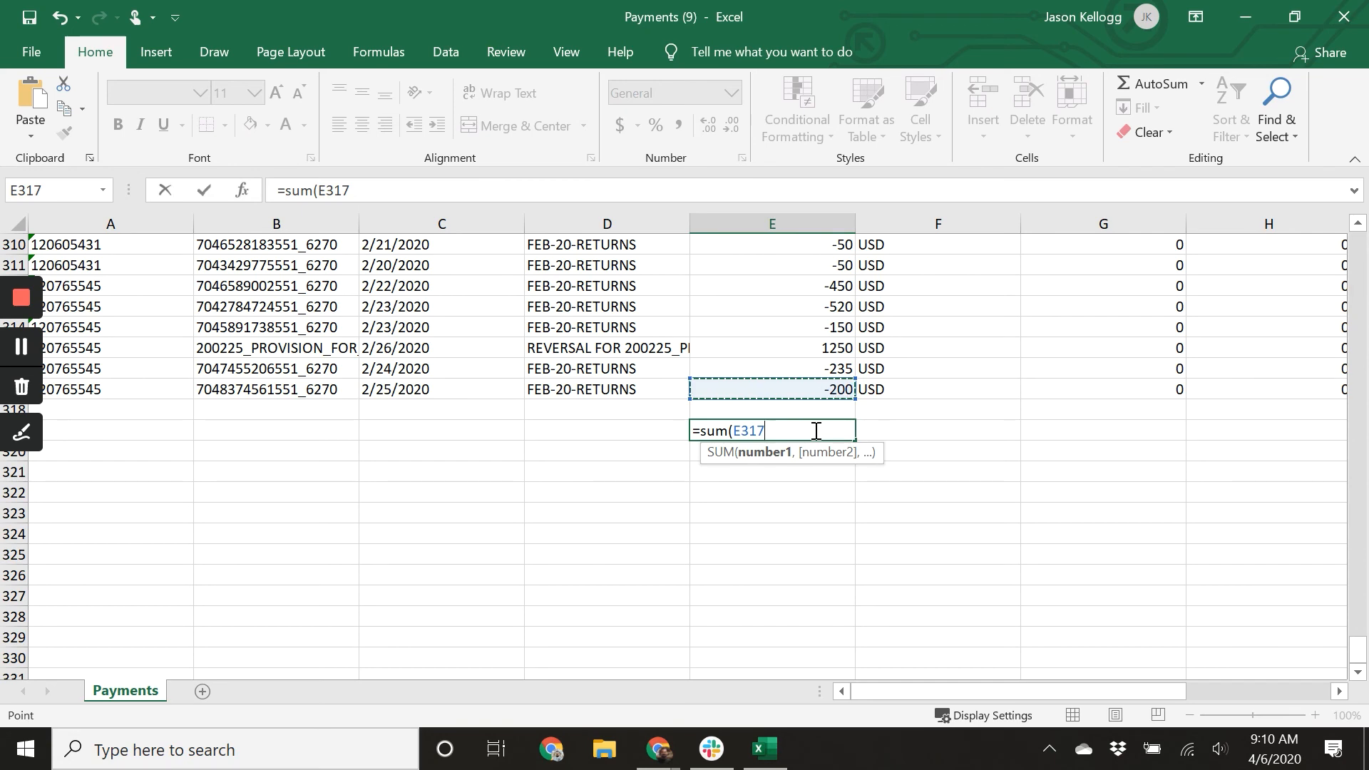
key(ctrl+shift+Up)
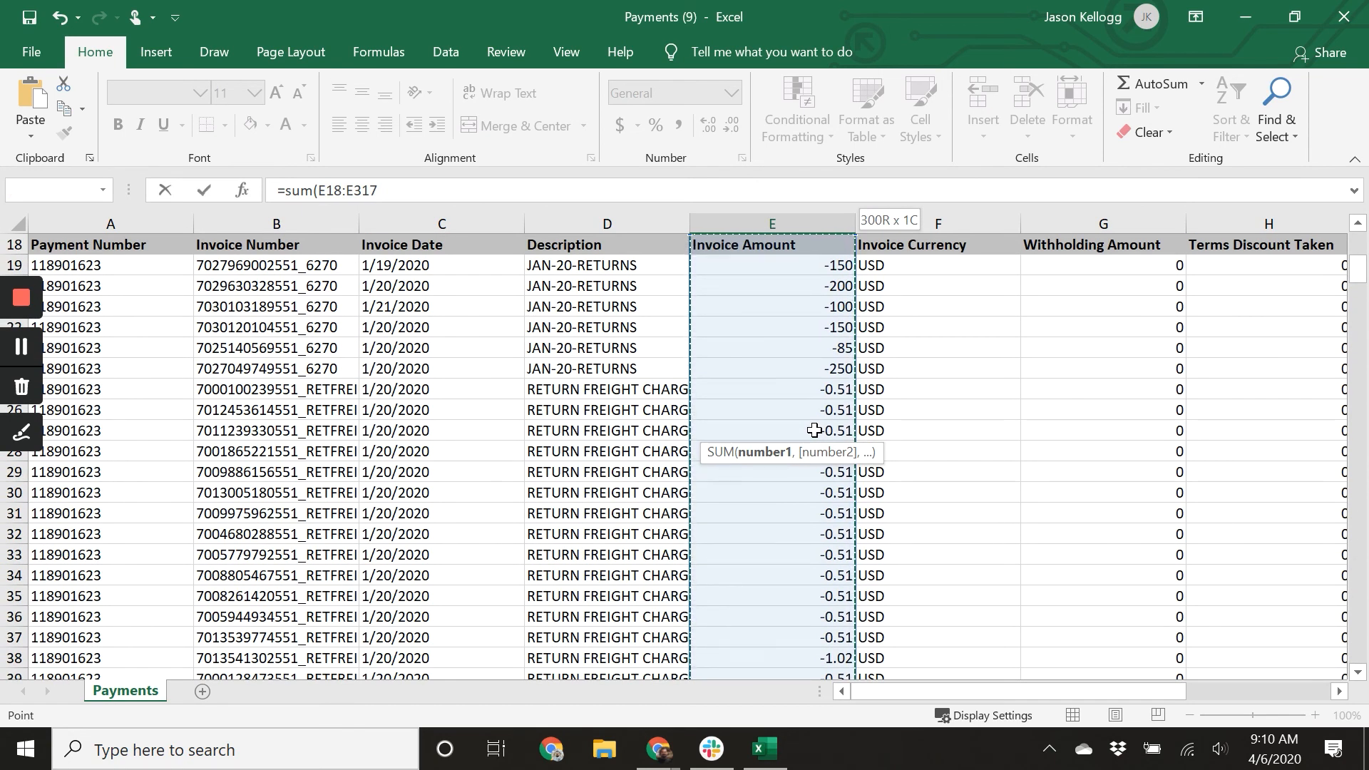
key(shift+Down)
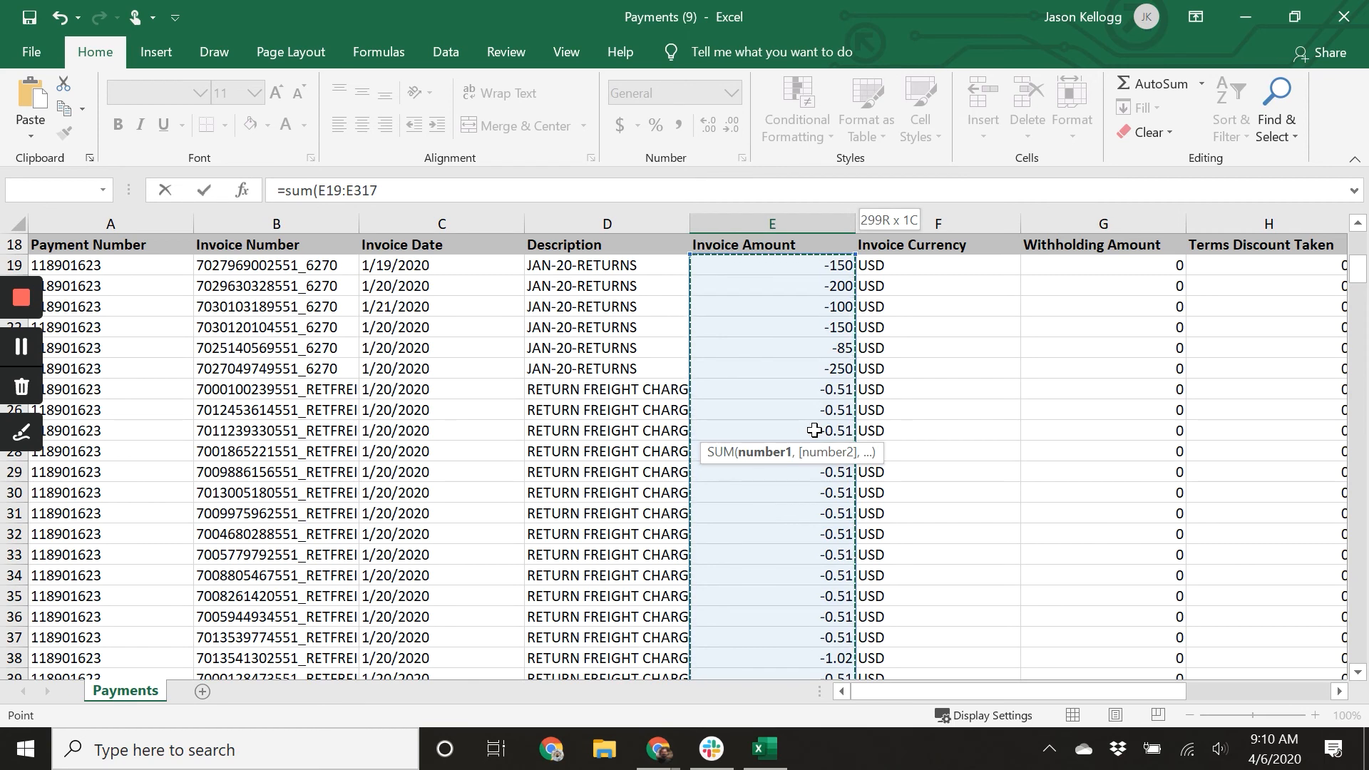
text())
key(Return)
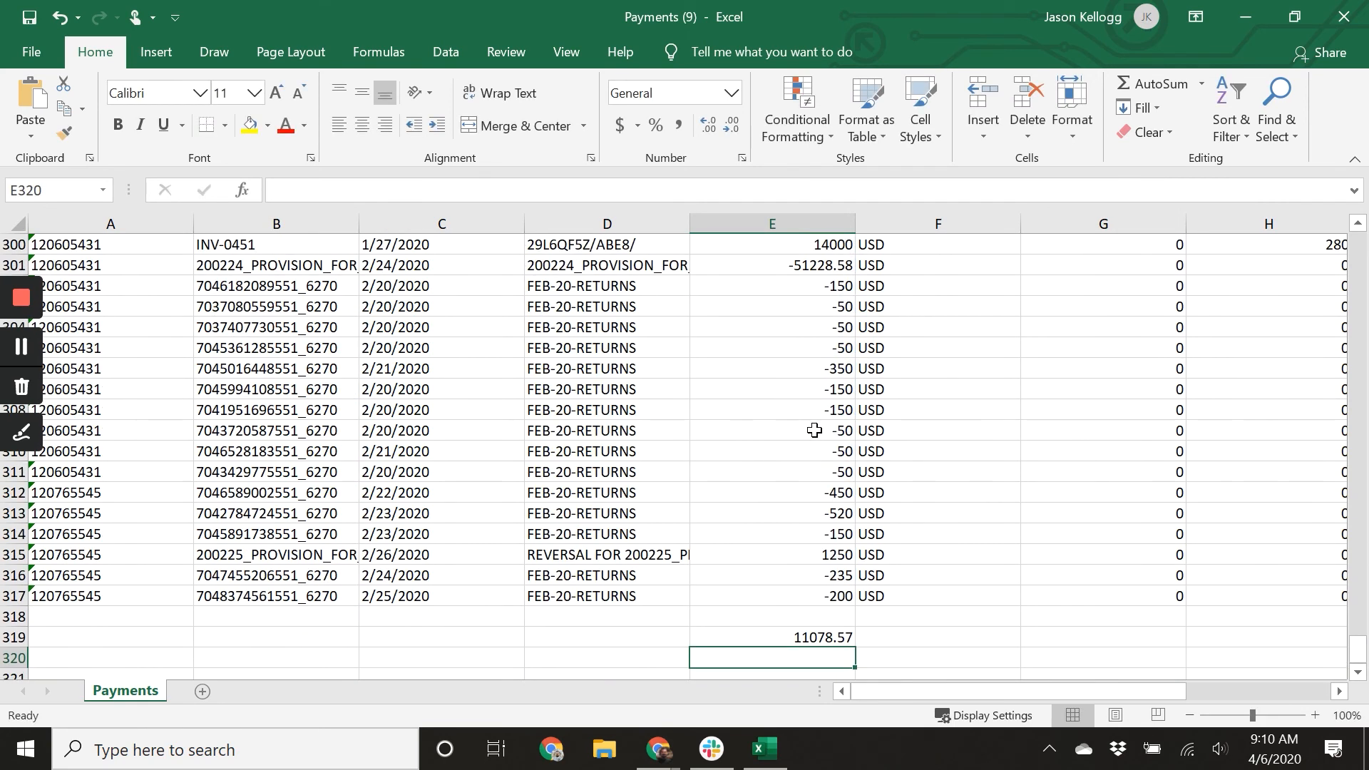
Copy the E319 total formula across to J319 to total the remaining invoice columns.
click(845, 638)
drag(855, 646, 999, 619)
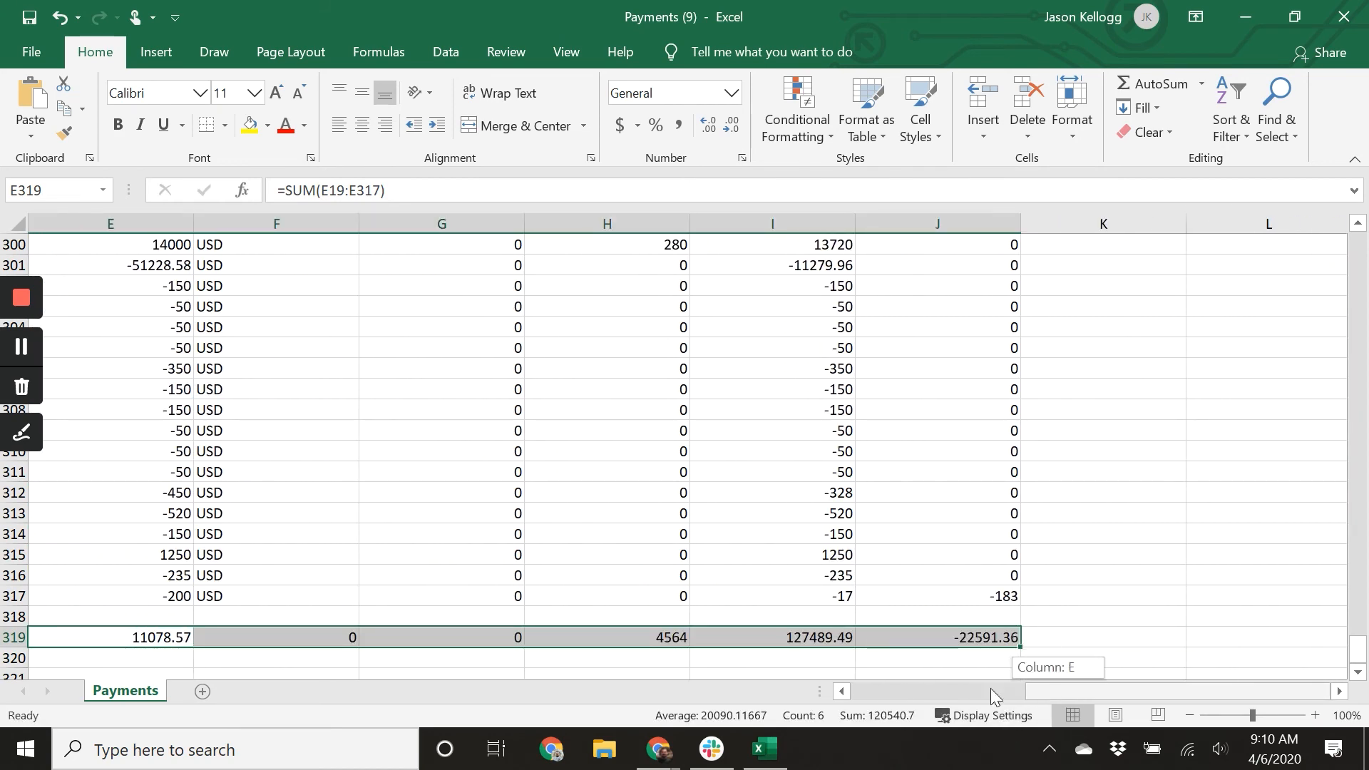
Narrow columns A, B and C so more of the invoice columns fit on screen.
drag(1033, 690, 733, 680)
drag(191, 219, 107, 222)
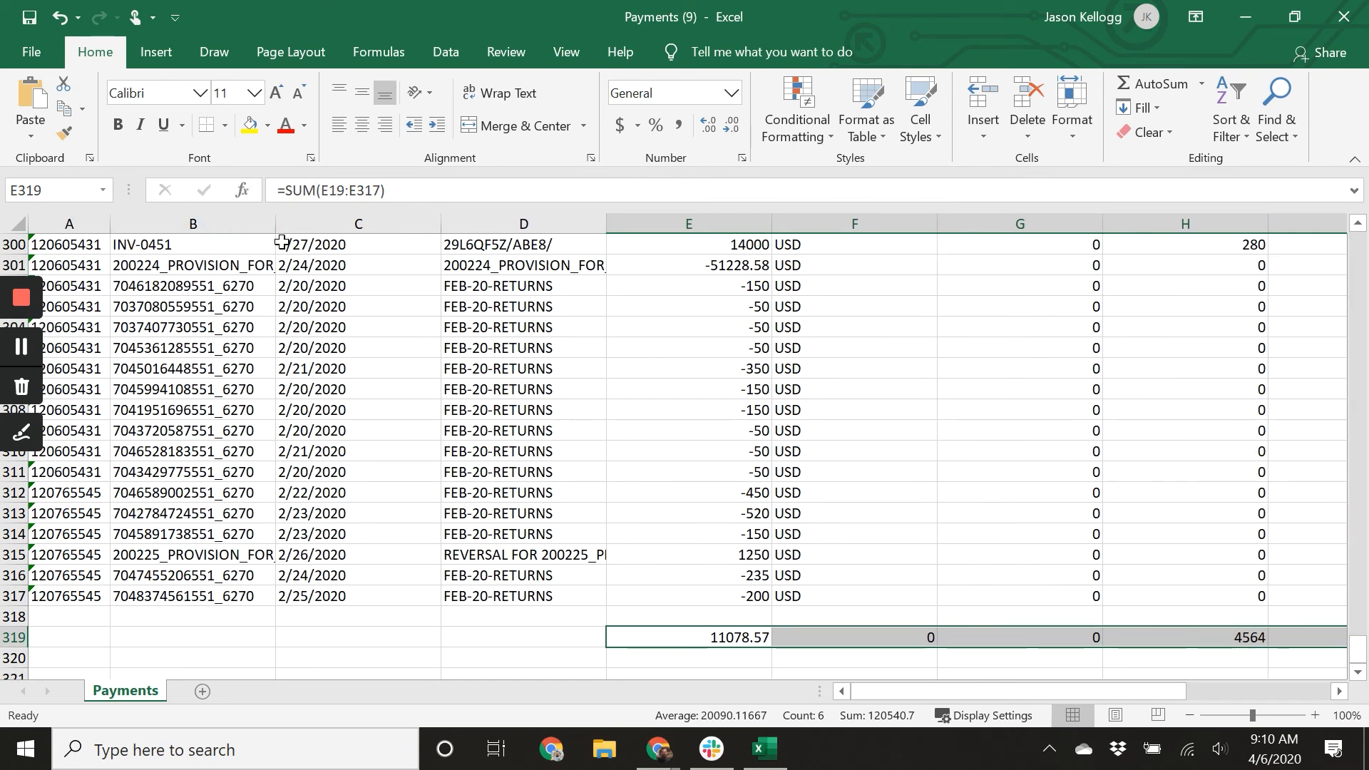
drag(275, 224, 226, 229)
drag(392, 226, 308, 226)
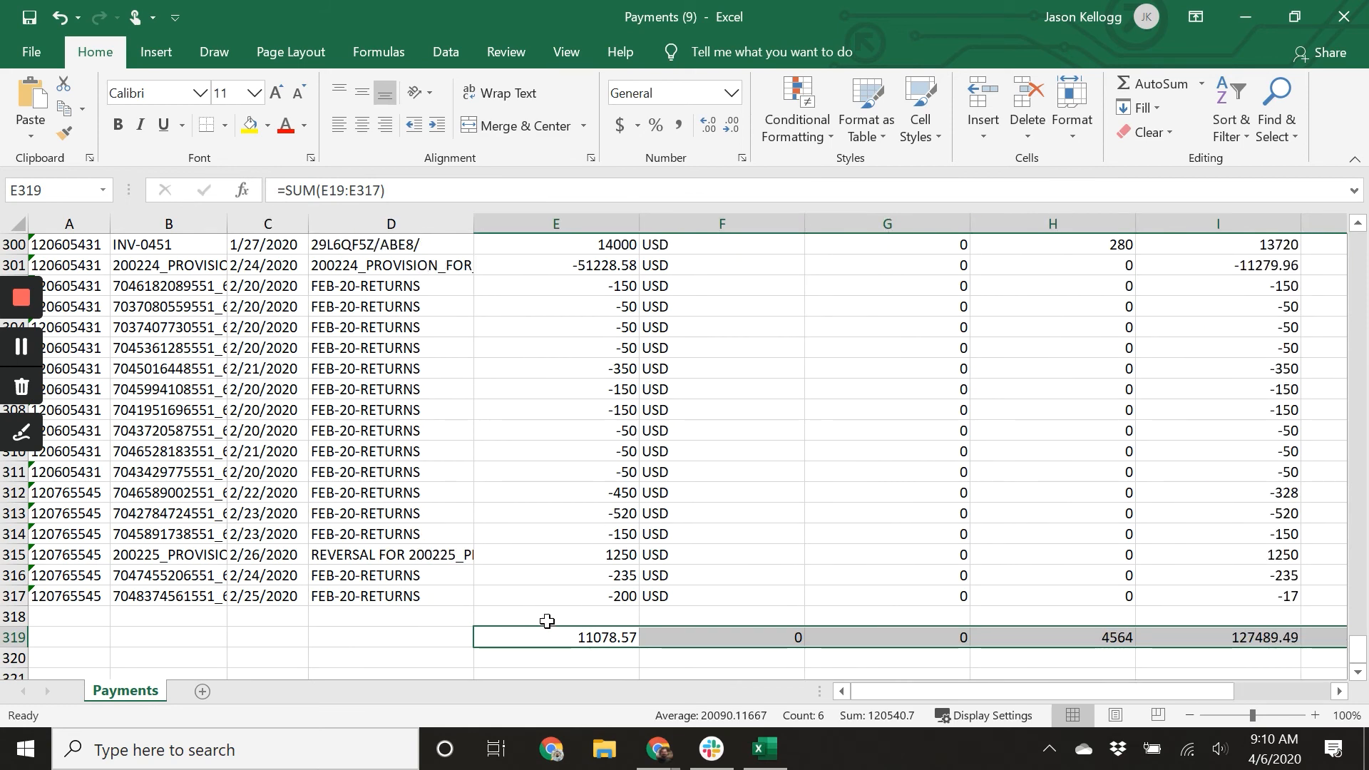
Sort the invoice table rows 18 to 317, with headers, by Description from A to Z.
click(443, 634)
scroll(438, 622, up, 16)
scroll(439, 623, up, 20)
scroll(436, 623, up, 20)
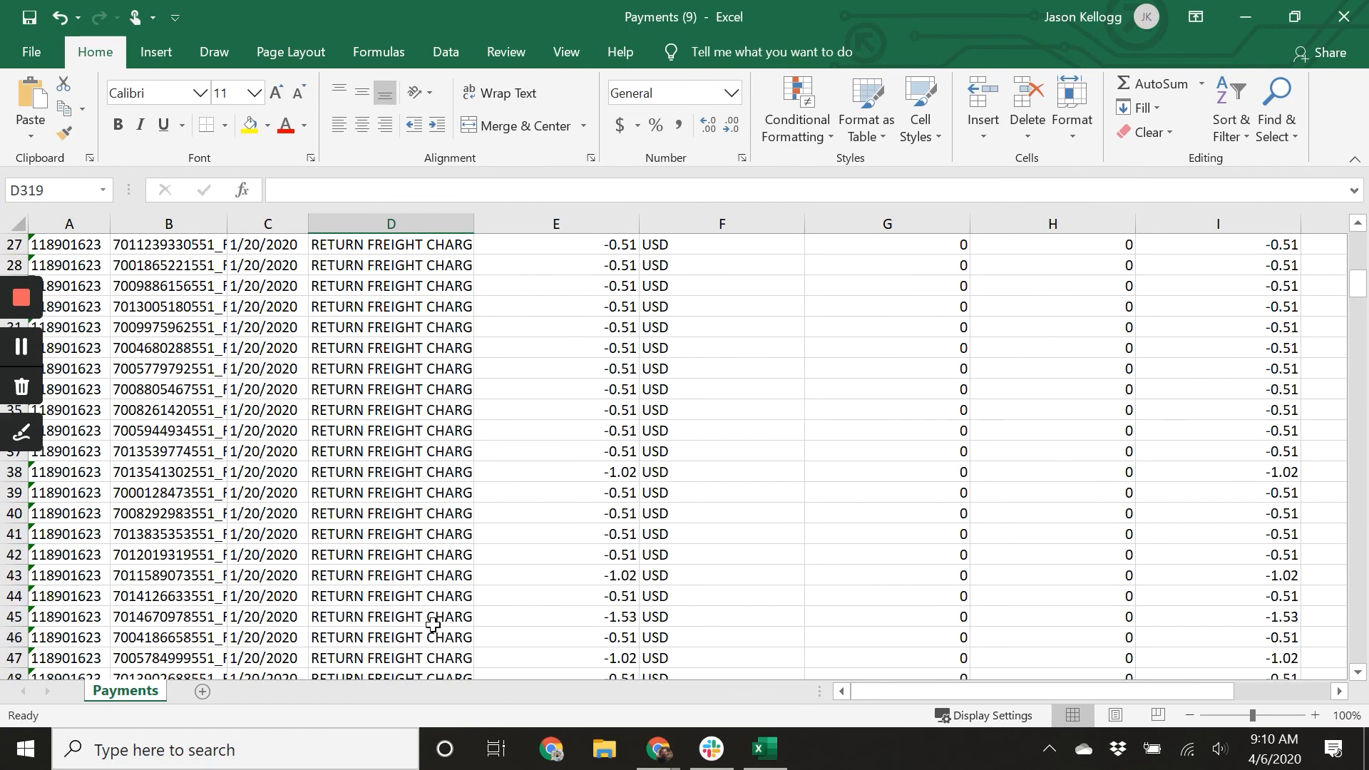
scroll(433, 624, up, 9)
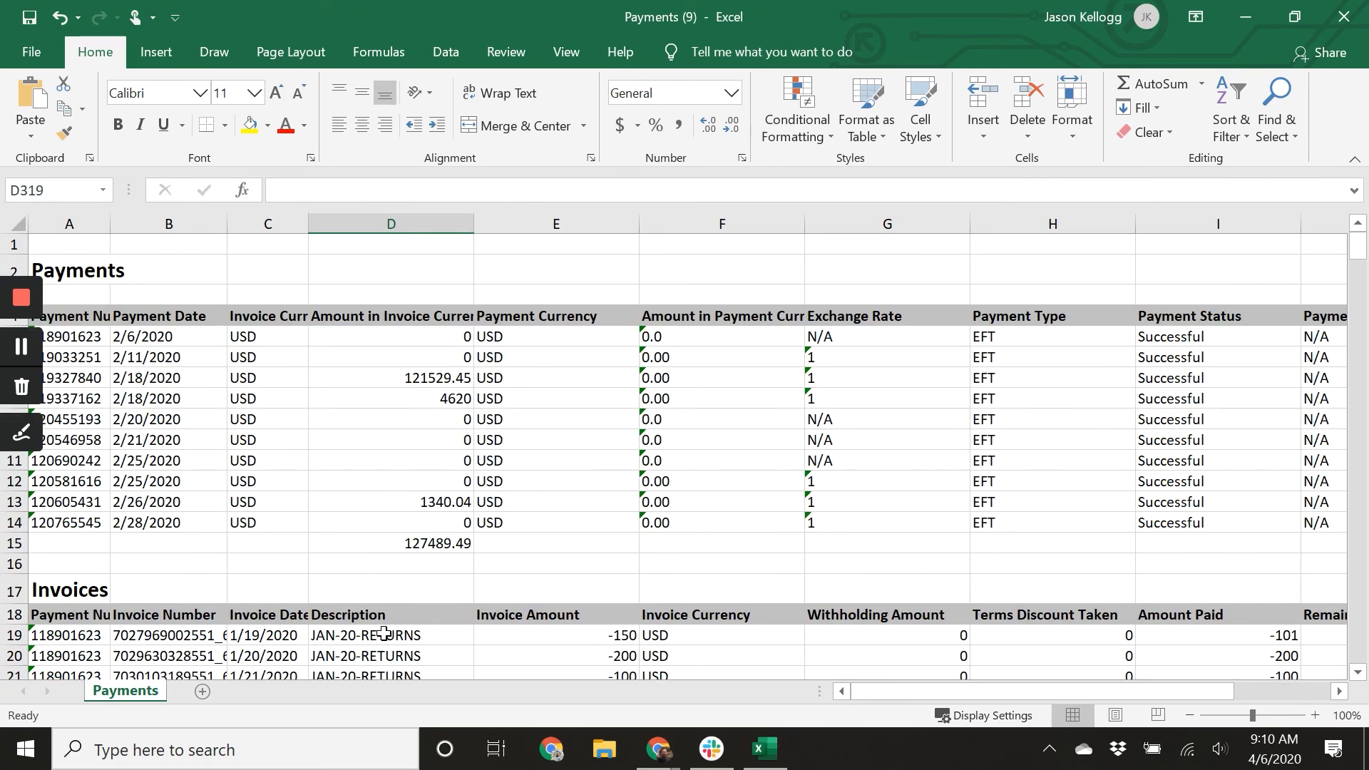
scroll(383, 633, down, 2)
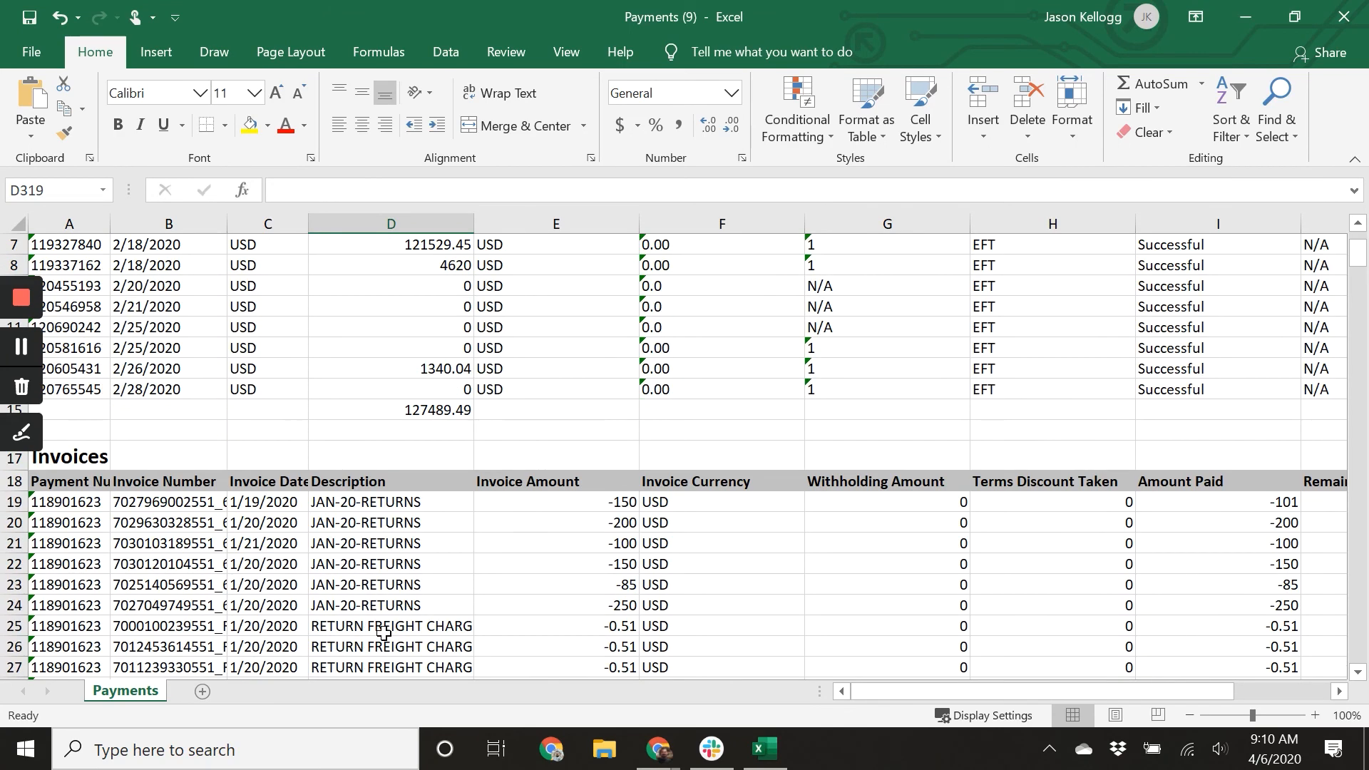
click(14, 482)
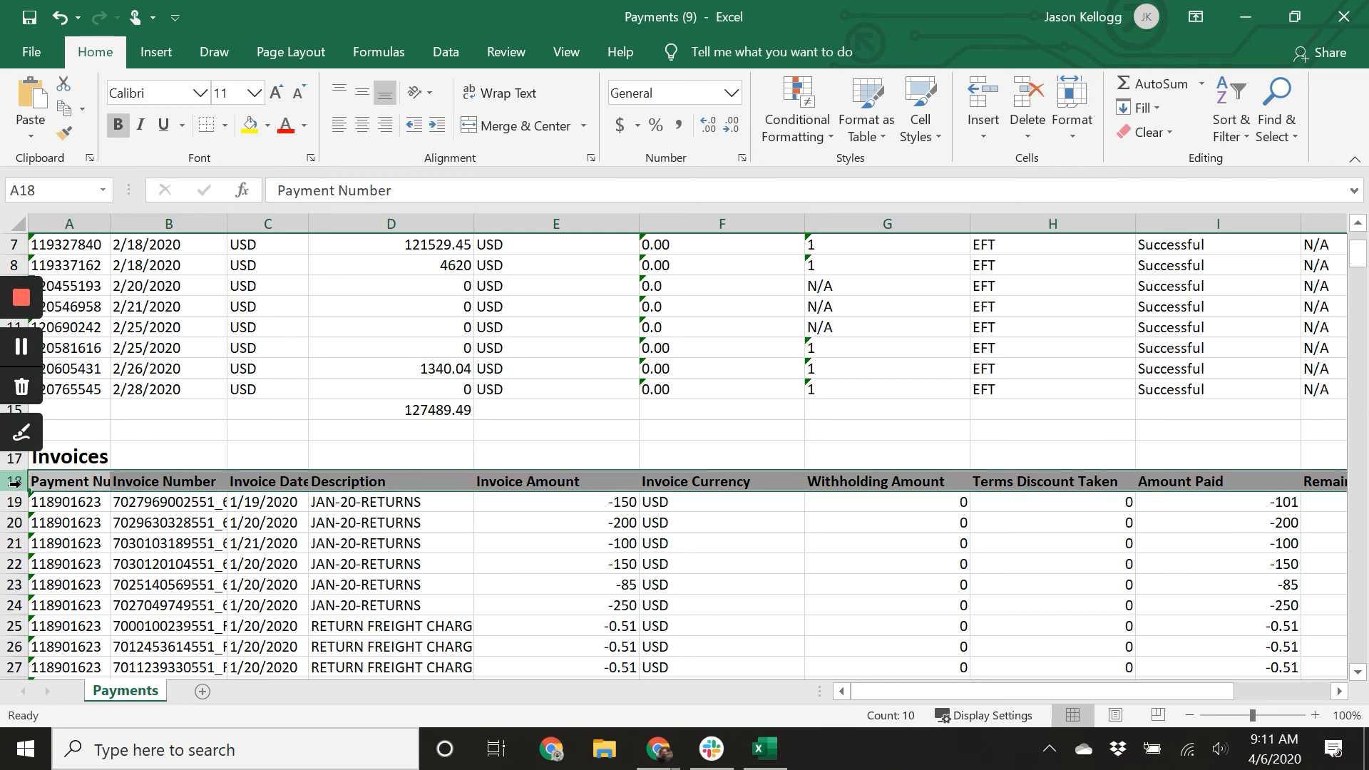
key(ctrl+shift+Down)
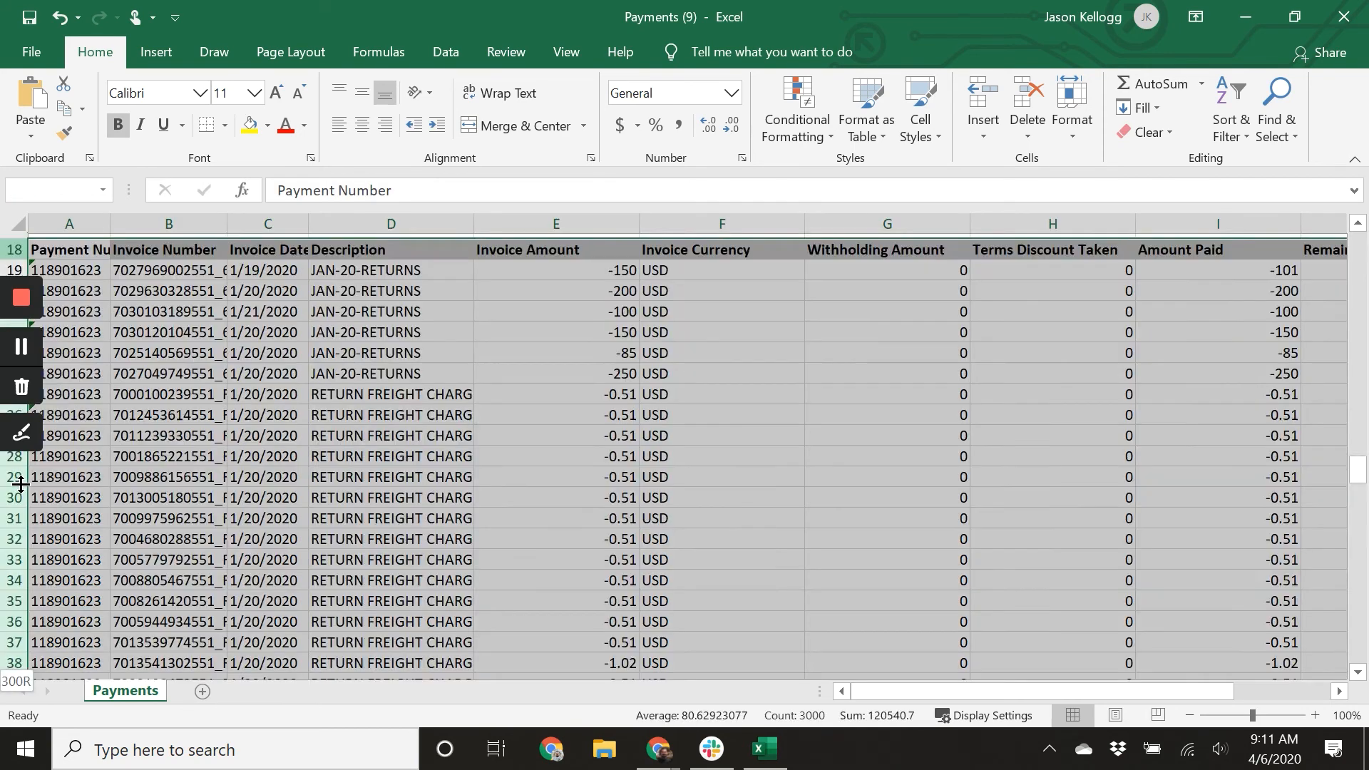
scroll(126, 491, up, 7)
scroll(127, 490, up, 20)
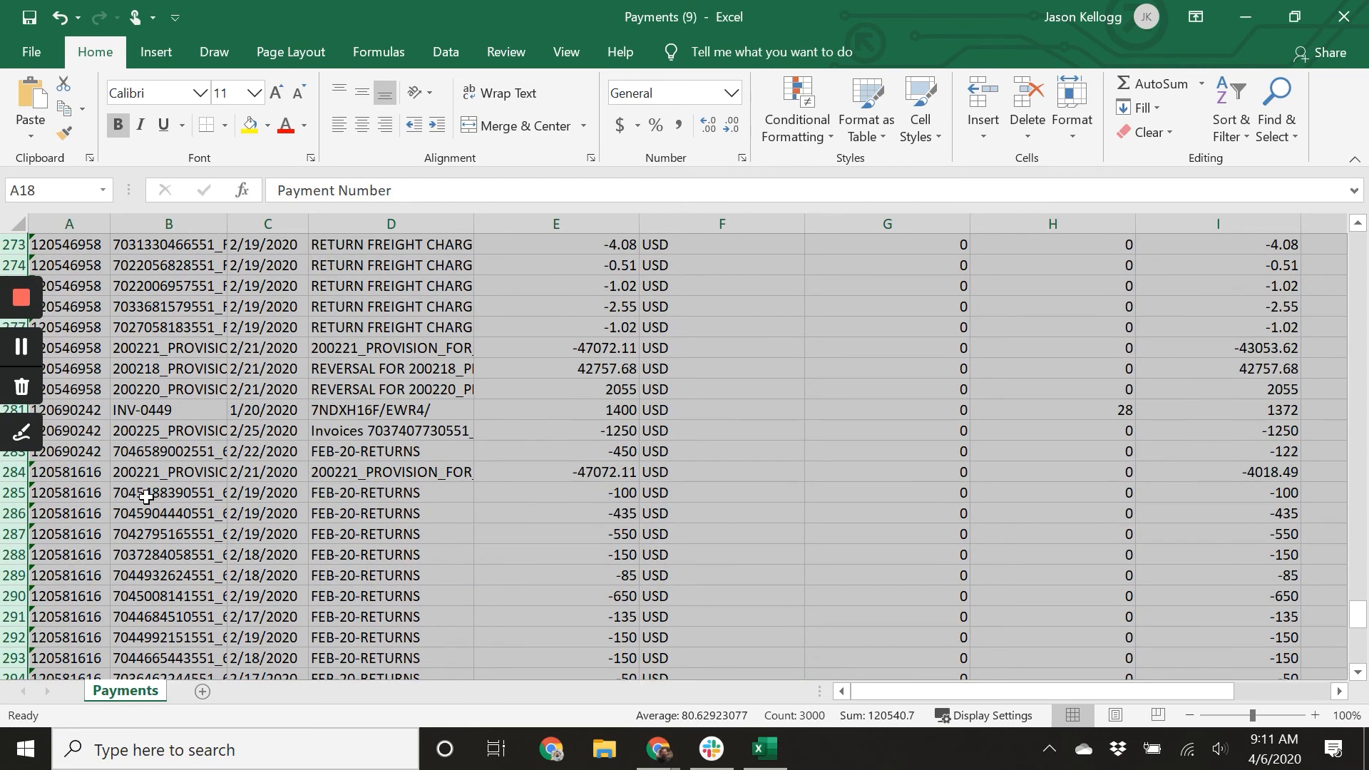
click(1237, 127)
click(1294, 221)
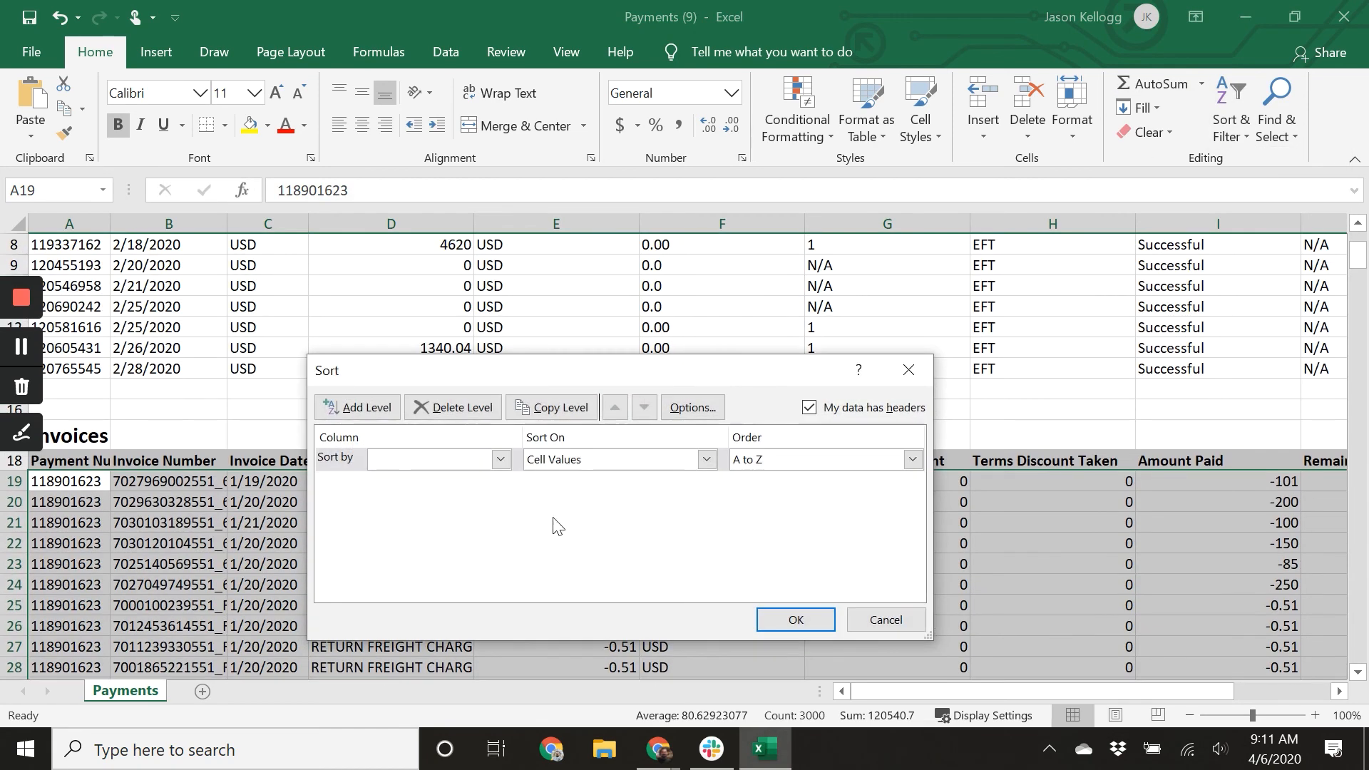
click(500, 459)
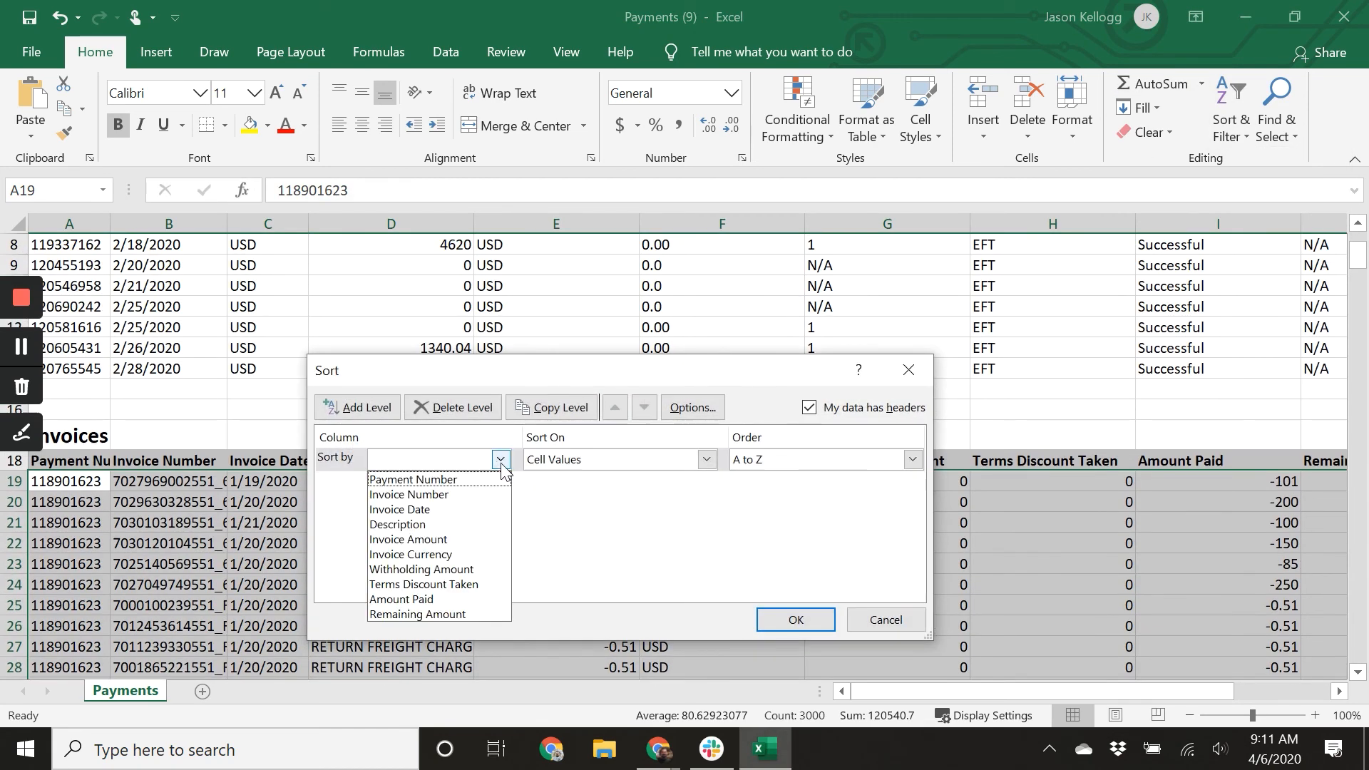
click(442, 524)
click(791, 619)
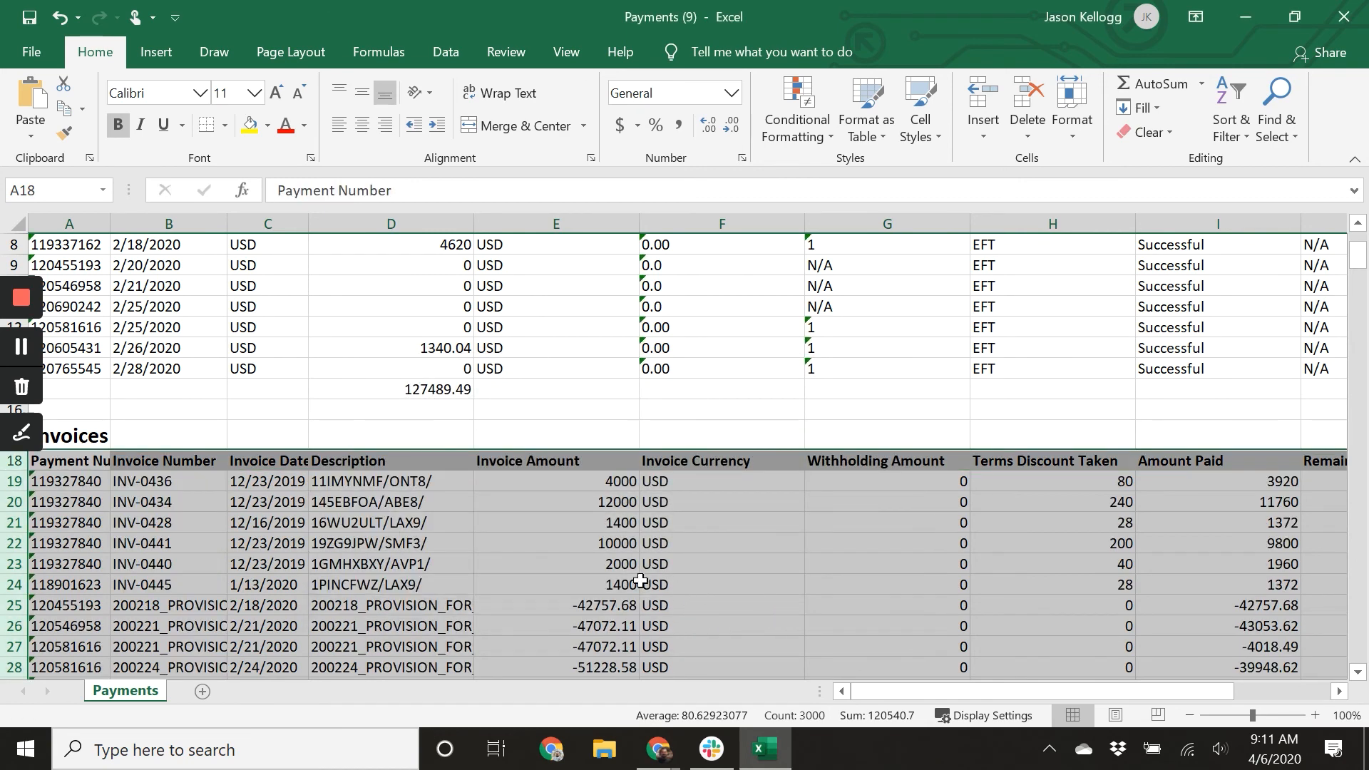
Scroll through the sorted invoice lines to review how they group by description.
scroll(460, 546, down, 1)
scroll(459, 547, down, 2)
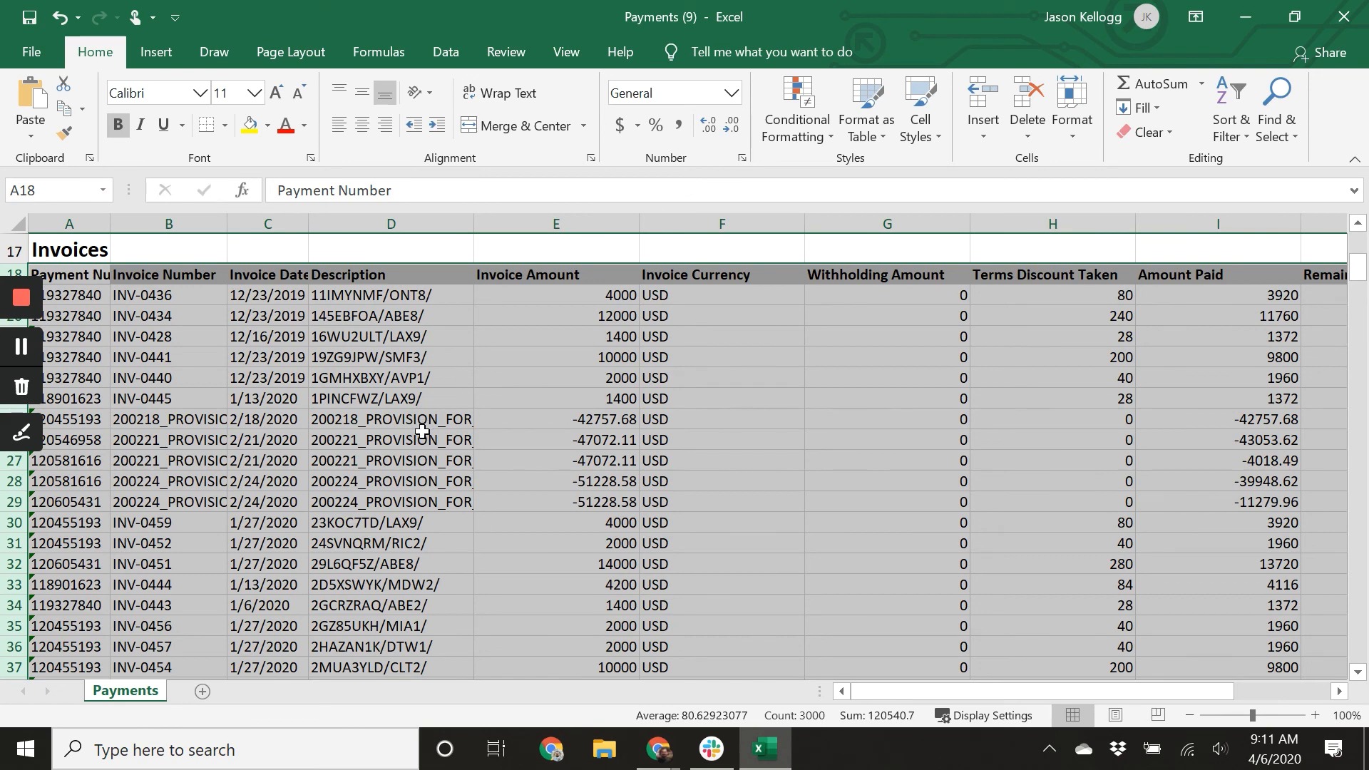
scroll(440, 450, down, 4)
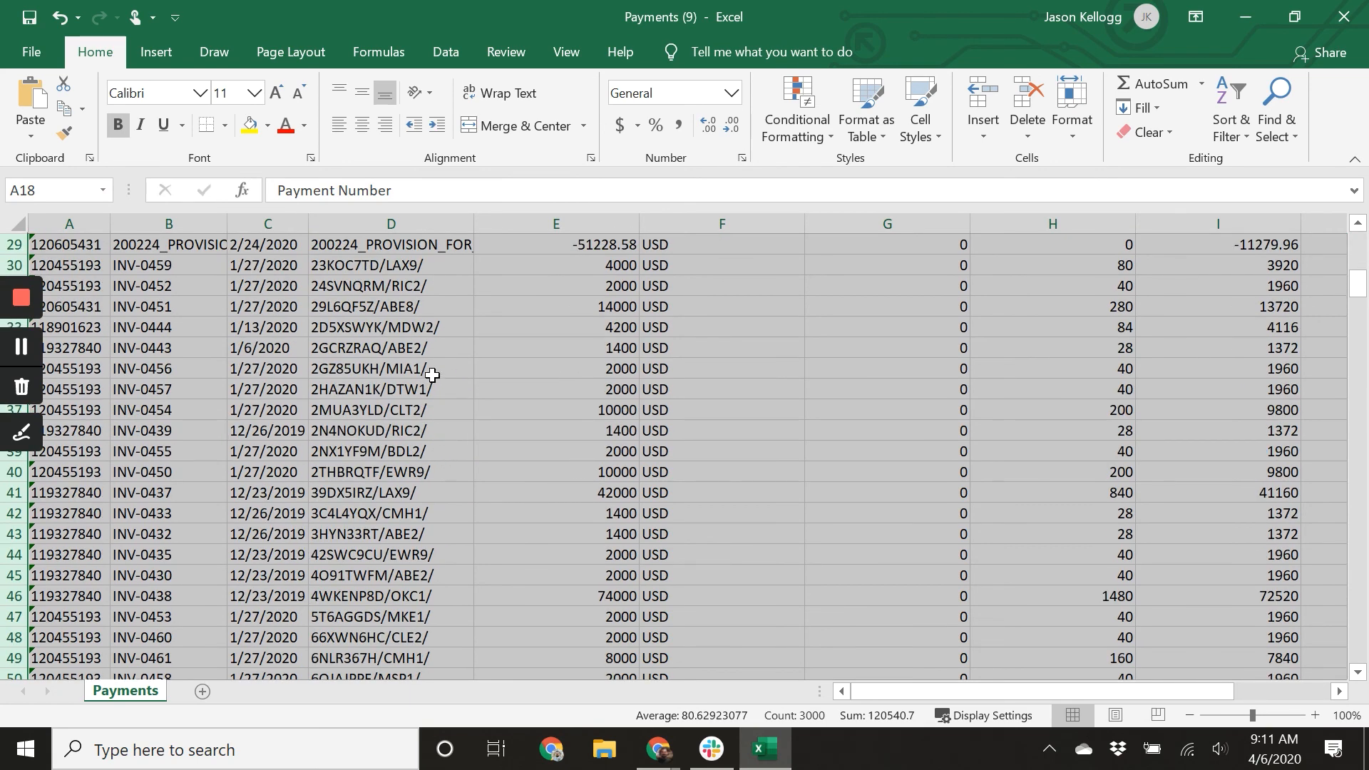
scroll(433, 437, down, 6)
scroll(434, 437, down, 7)
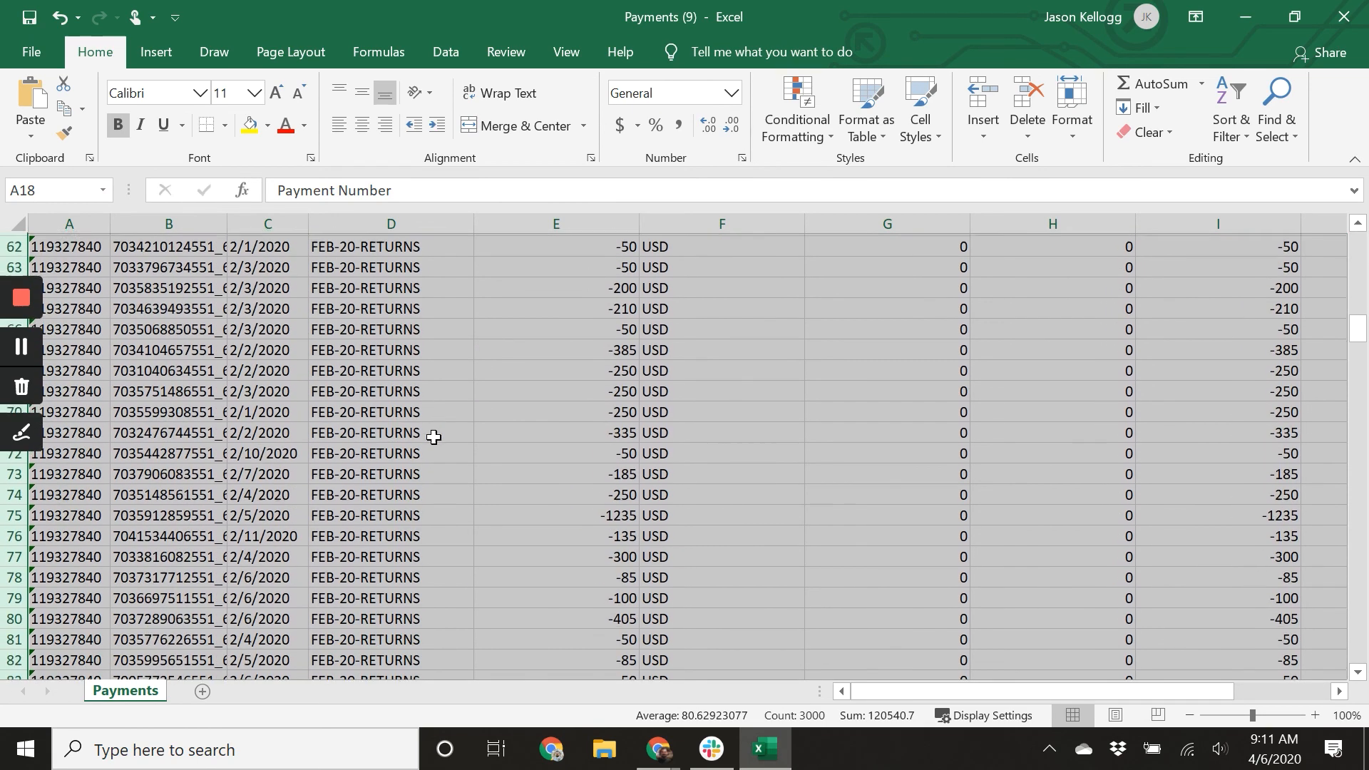
scroll(435, 446, up, 7)
scroll(437, 456, up, 9)
scroll(434, 457, down, 1)
scroll(428, 478, up, 4)
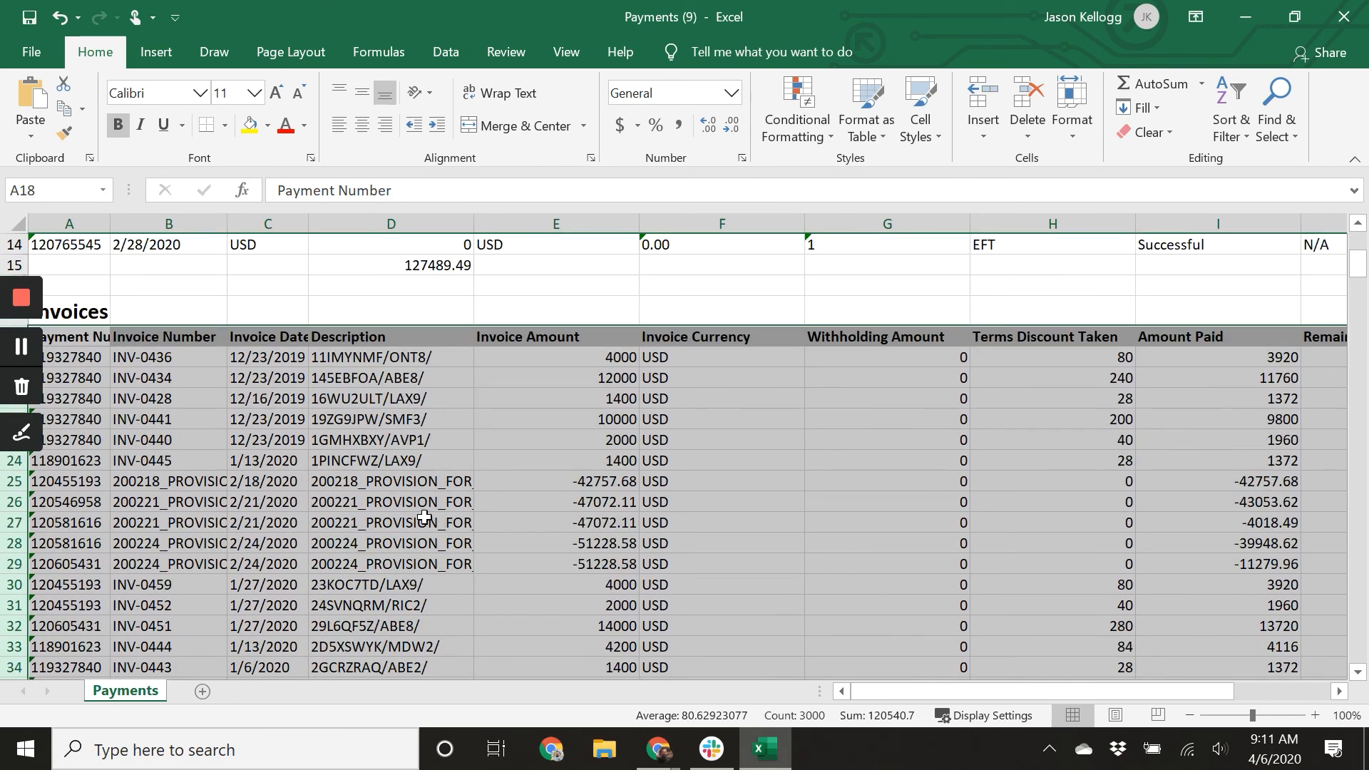
scroll(430, 534, down, 1)
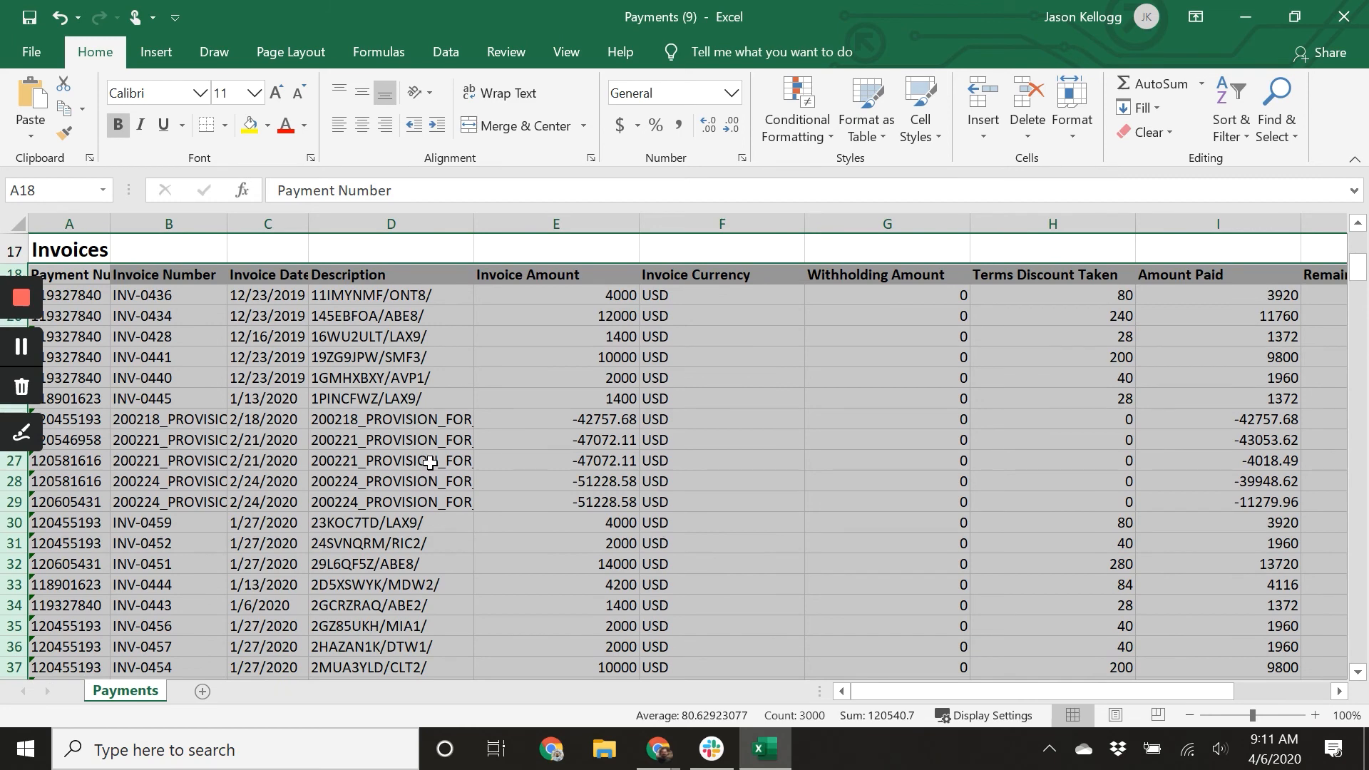
scroll(432, 472, down, 11)
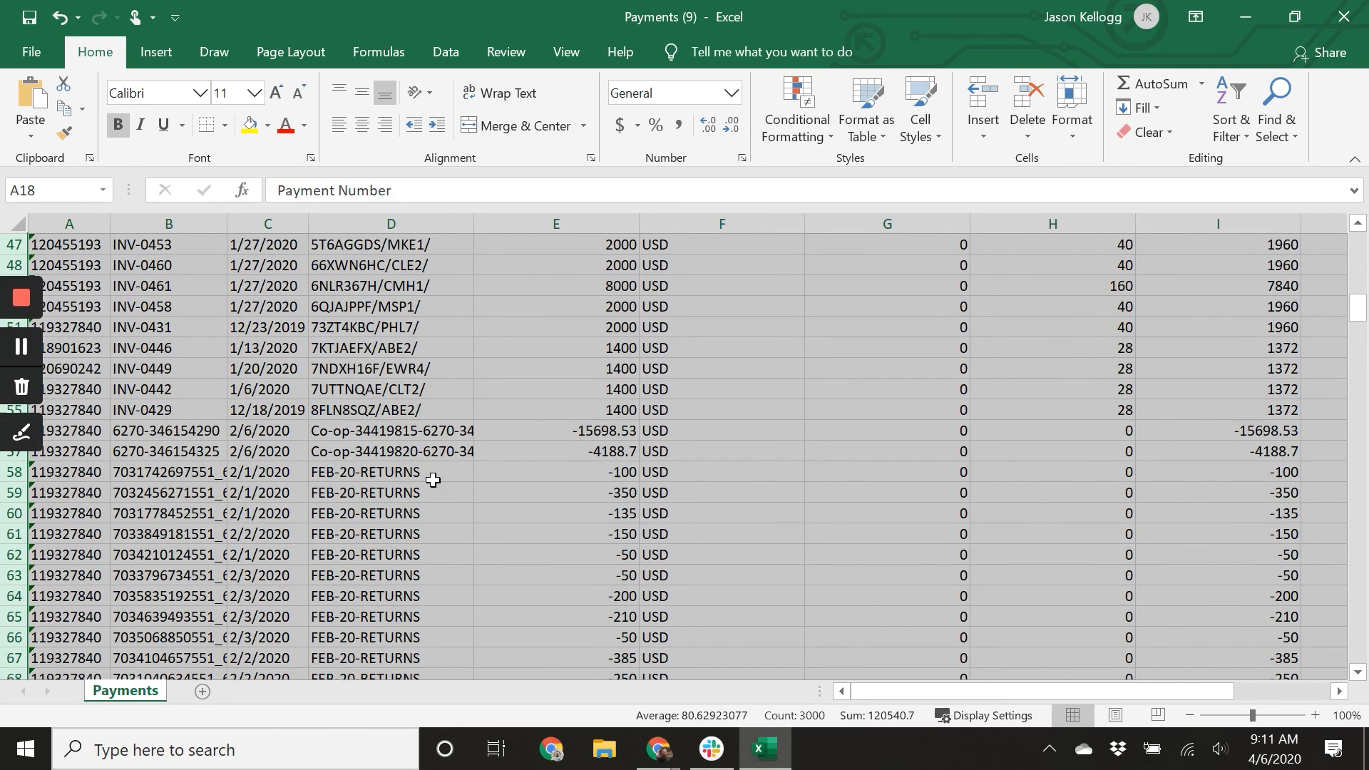
scroll(419, 390, down, 7)
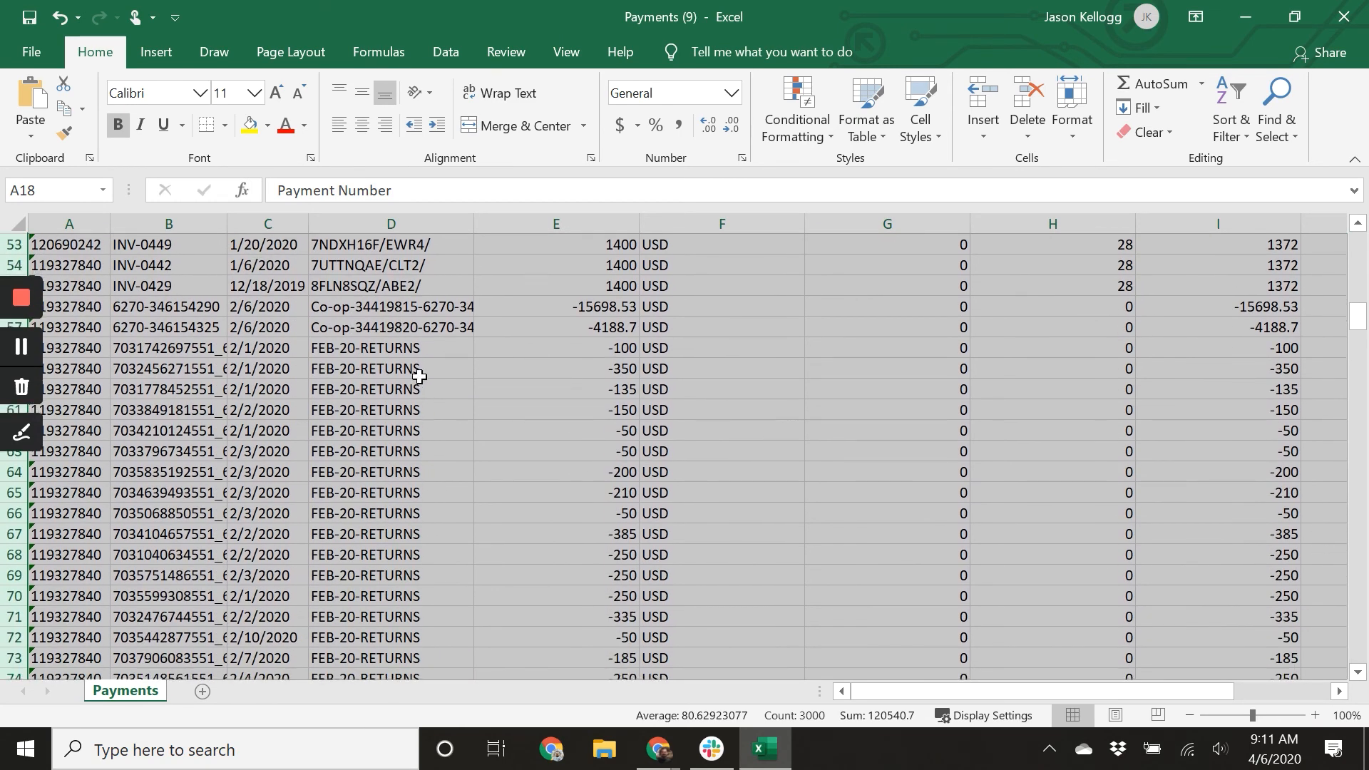
scroll(419, 420, down, 20)
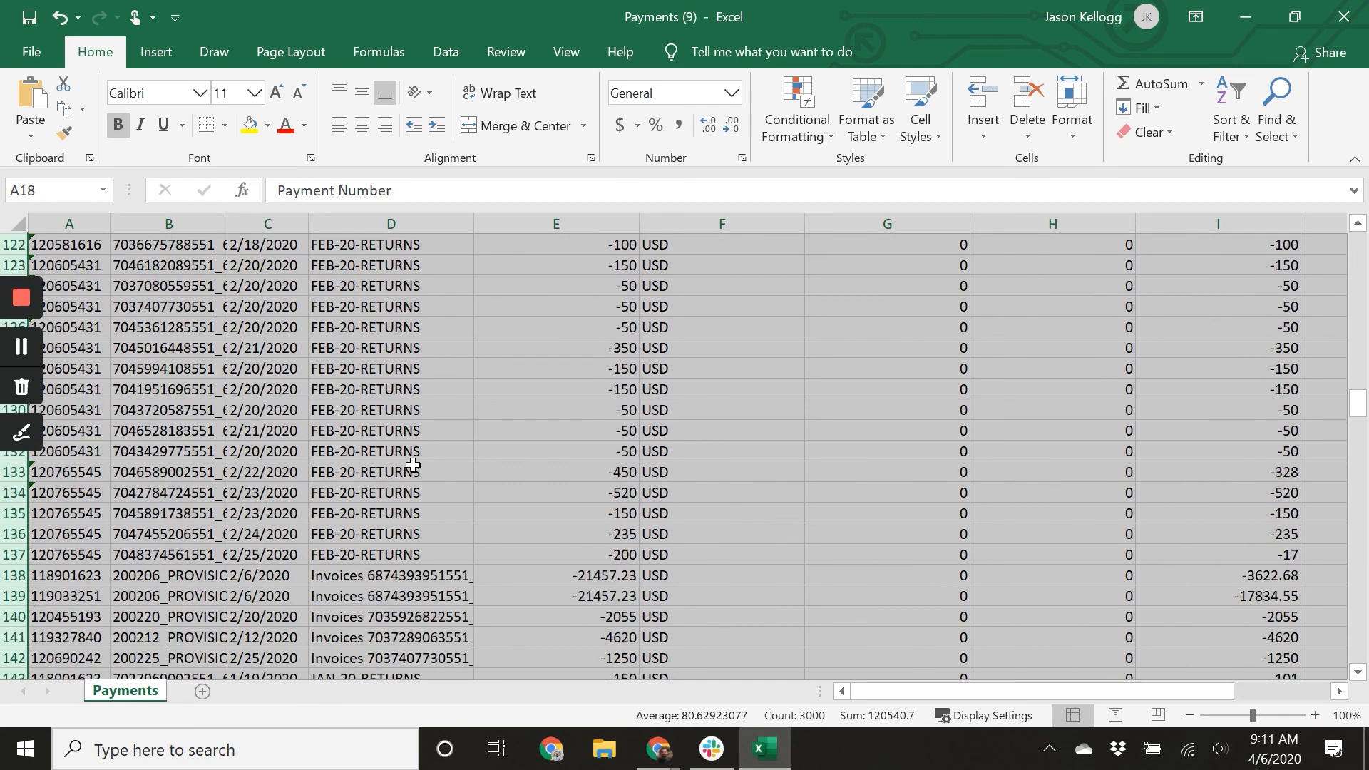
scroll(418, 487, down, 1)
scroll(418, 483, up, 4)
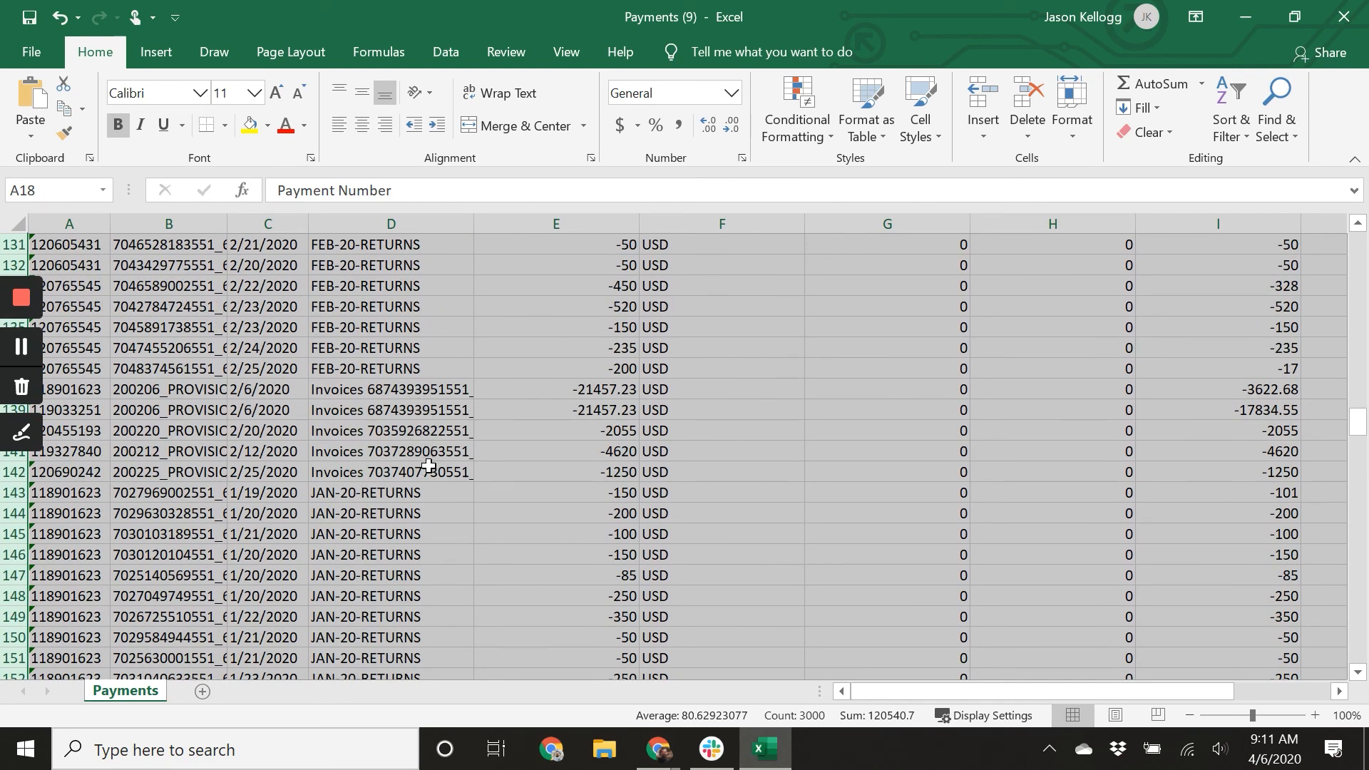
scroll(428, 467, down, 20)
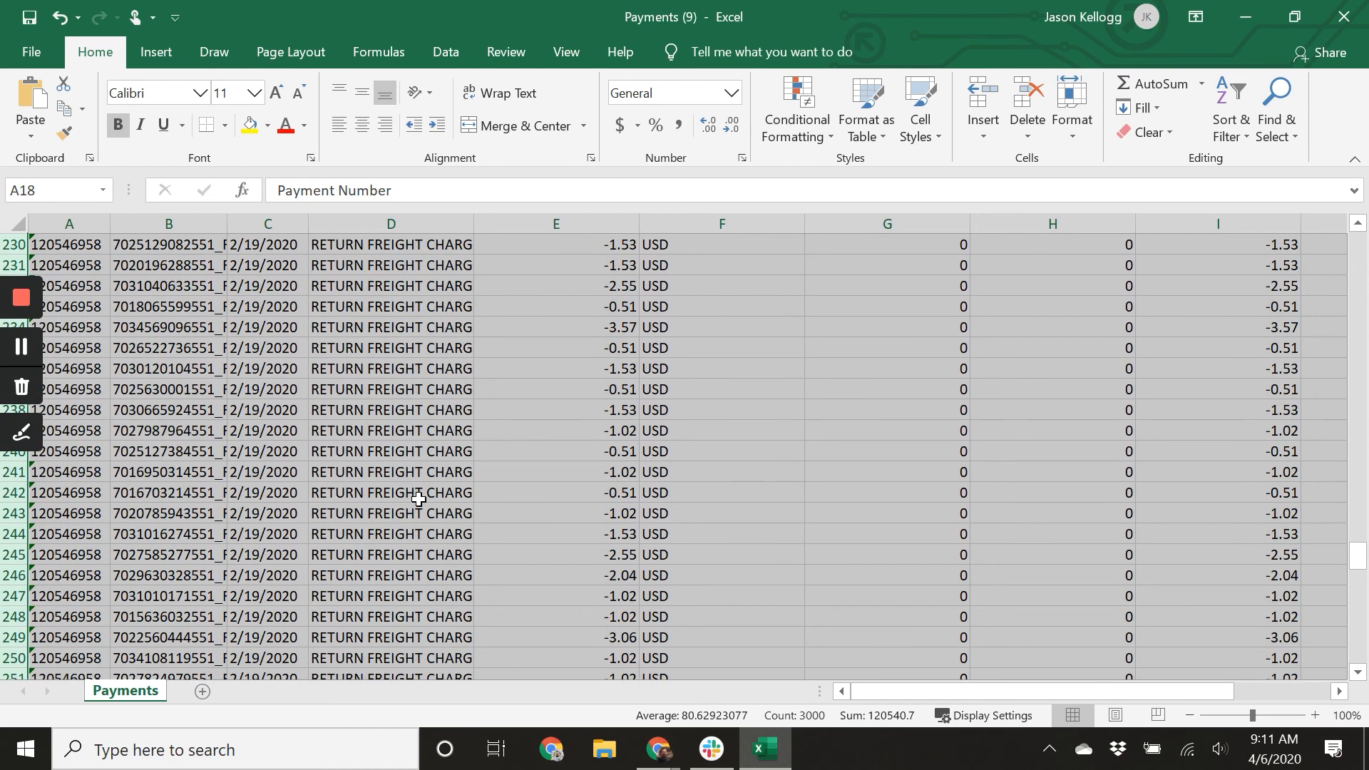
scroll(345, 468, down, 20)
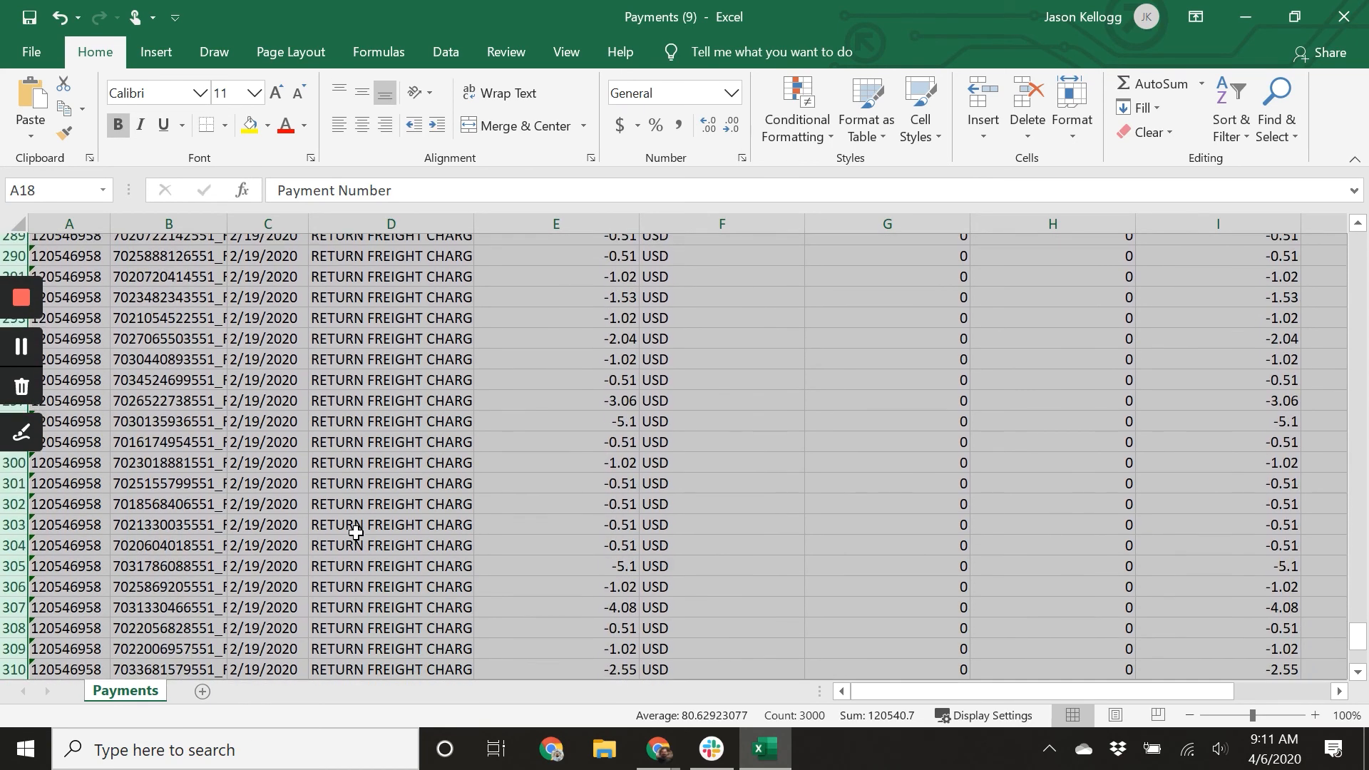
Review the column totals in row 319 at the bottom of the sorted invoice table.
scroll(355, 534, down, 15)
scroll(361, 556, up, 11)
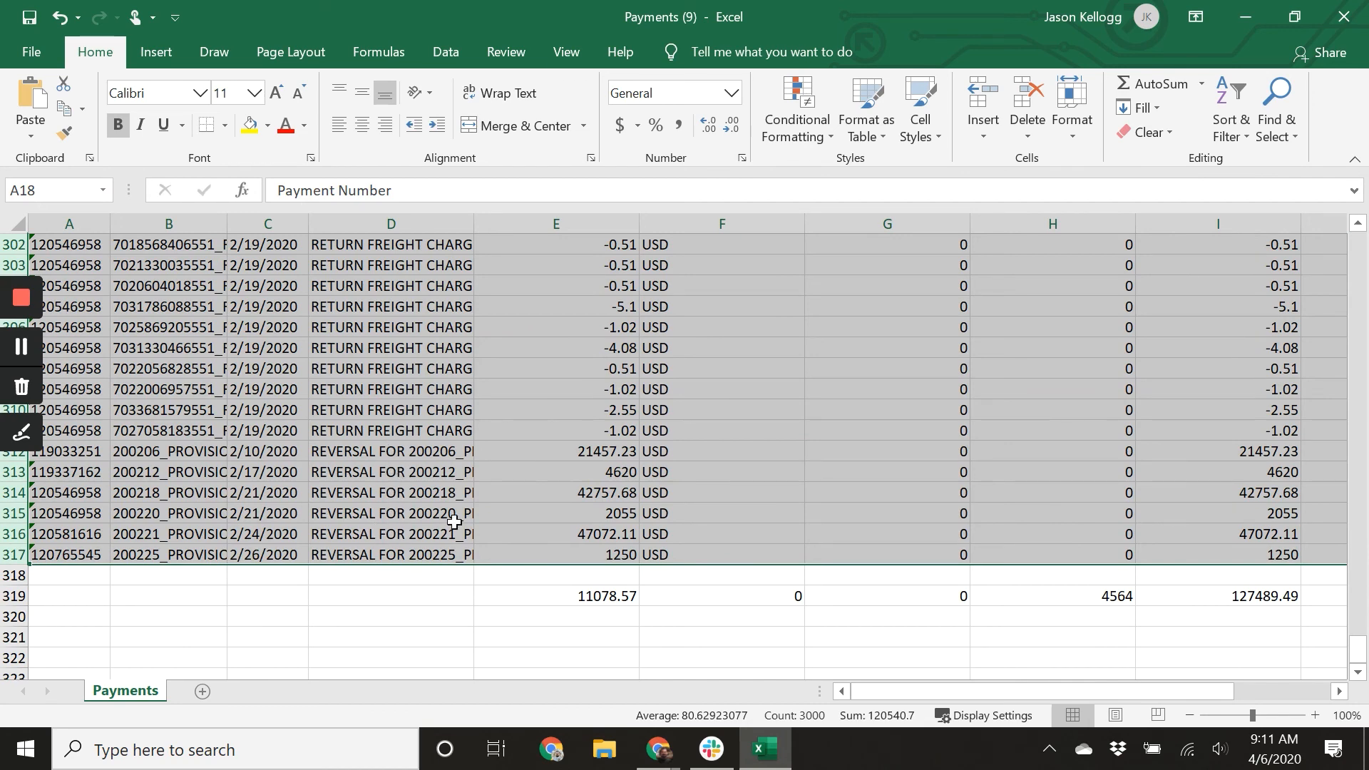
scroll(619, 499, up, 20)
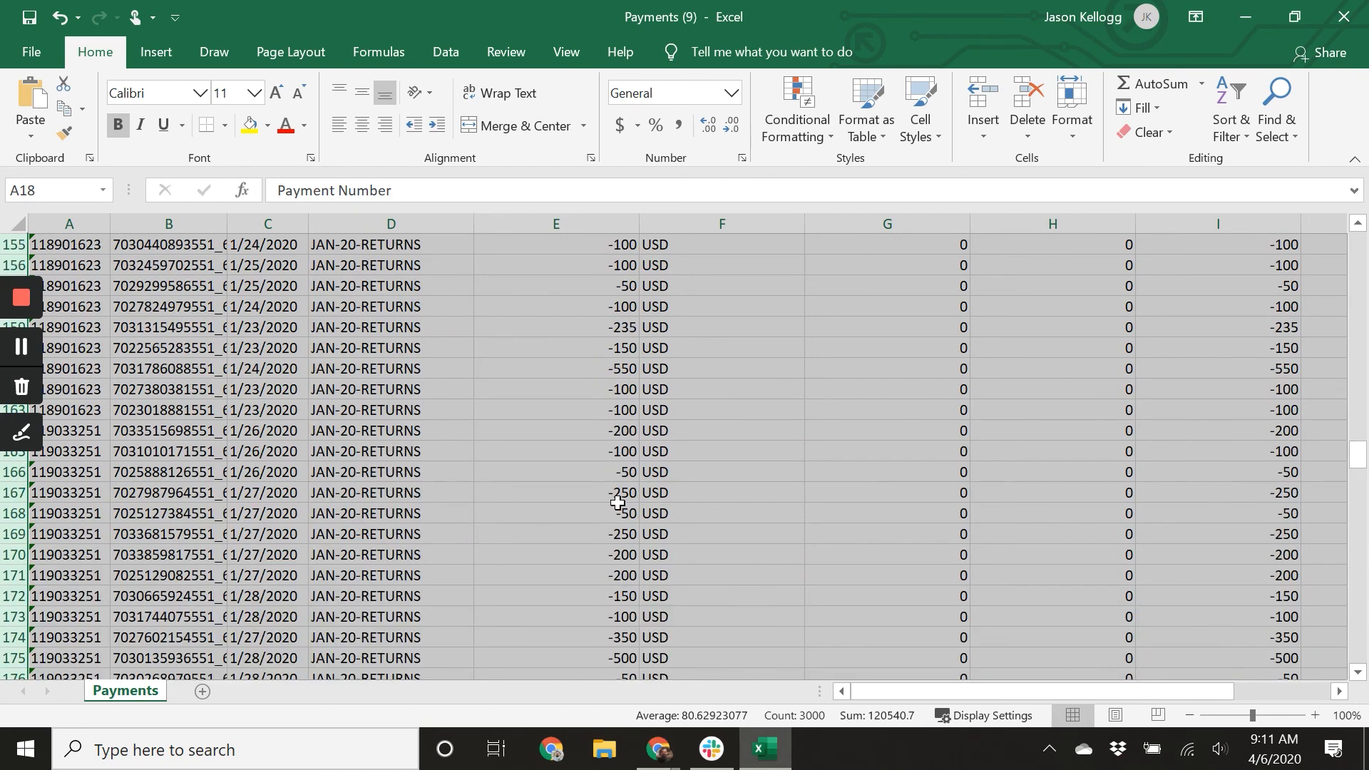
scroll(623, 503, down, 20)
scroll(624, 504, down, 9)
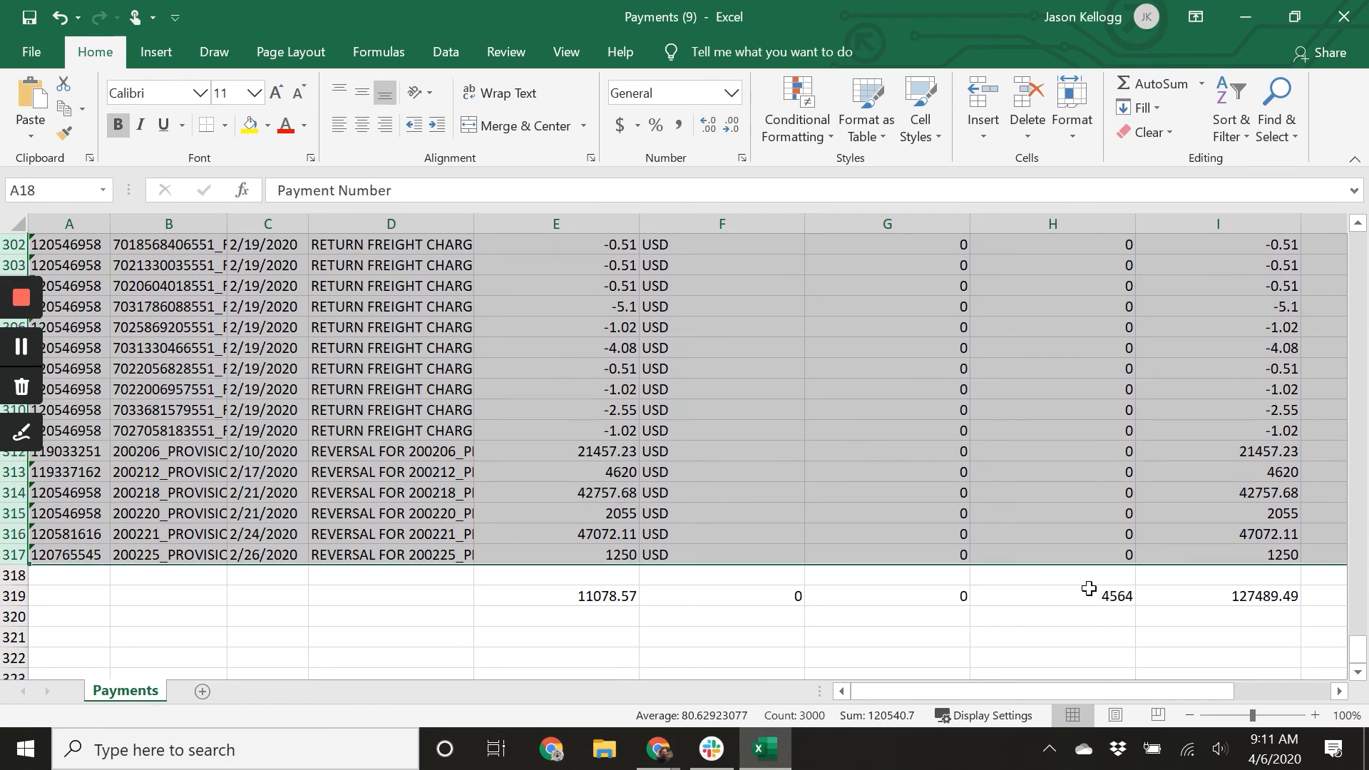
scroll(964, 225, down, 2)
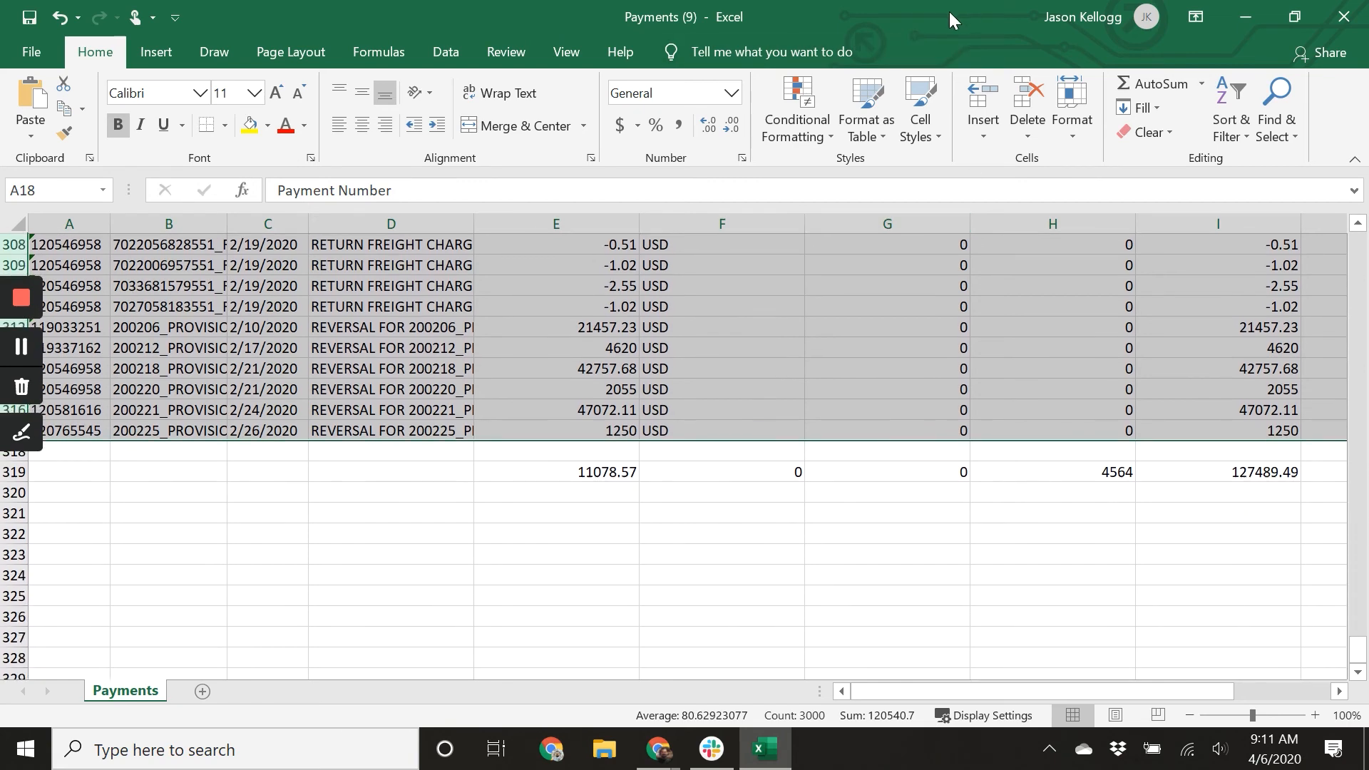
Switch to Xero, start a new bill and set its supplier to Vendor Central.
click(1246, 16)
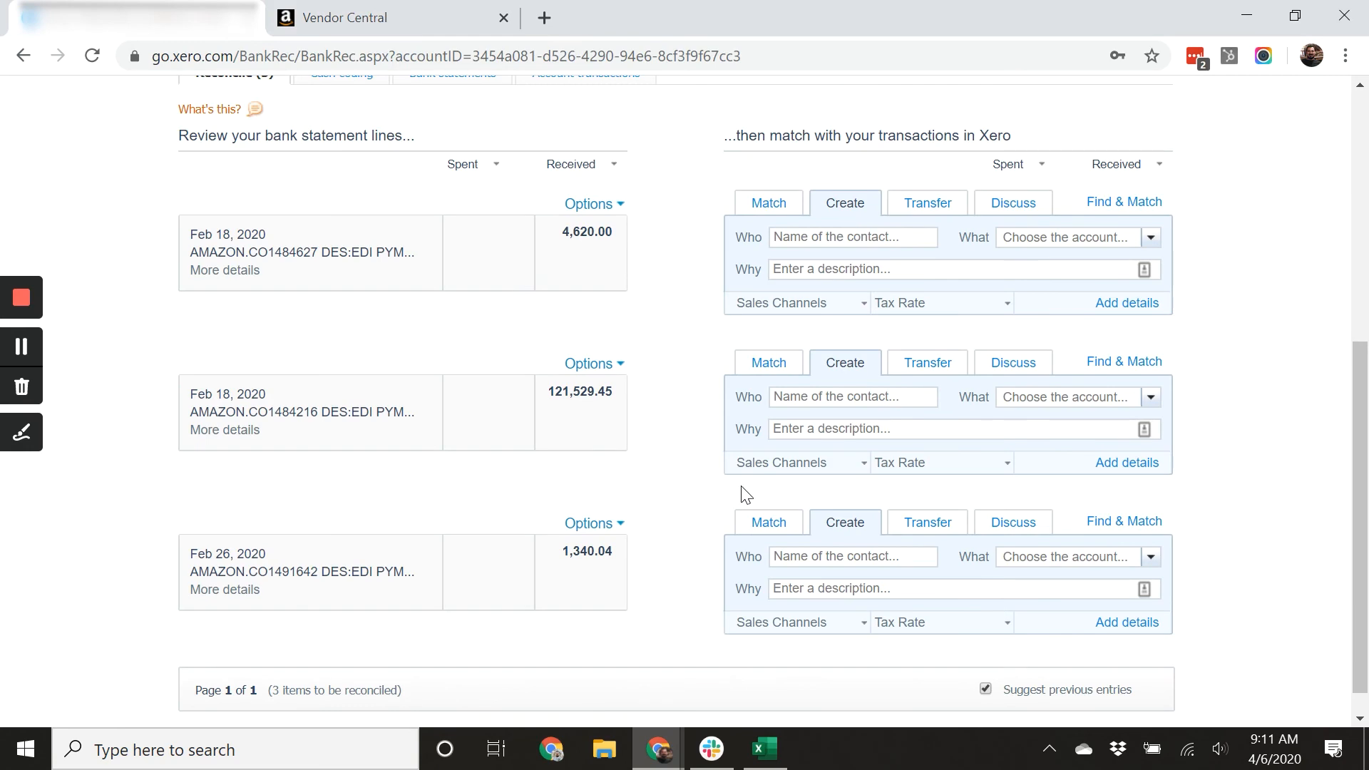
scroll(737, 490, up, 5)
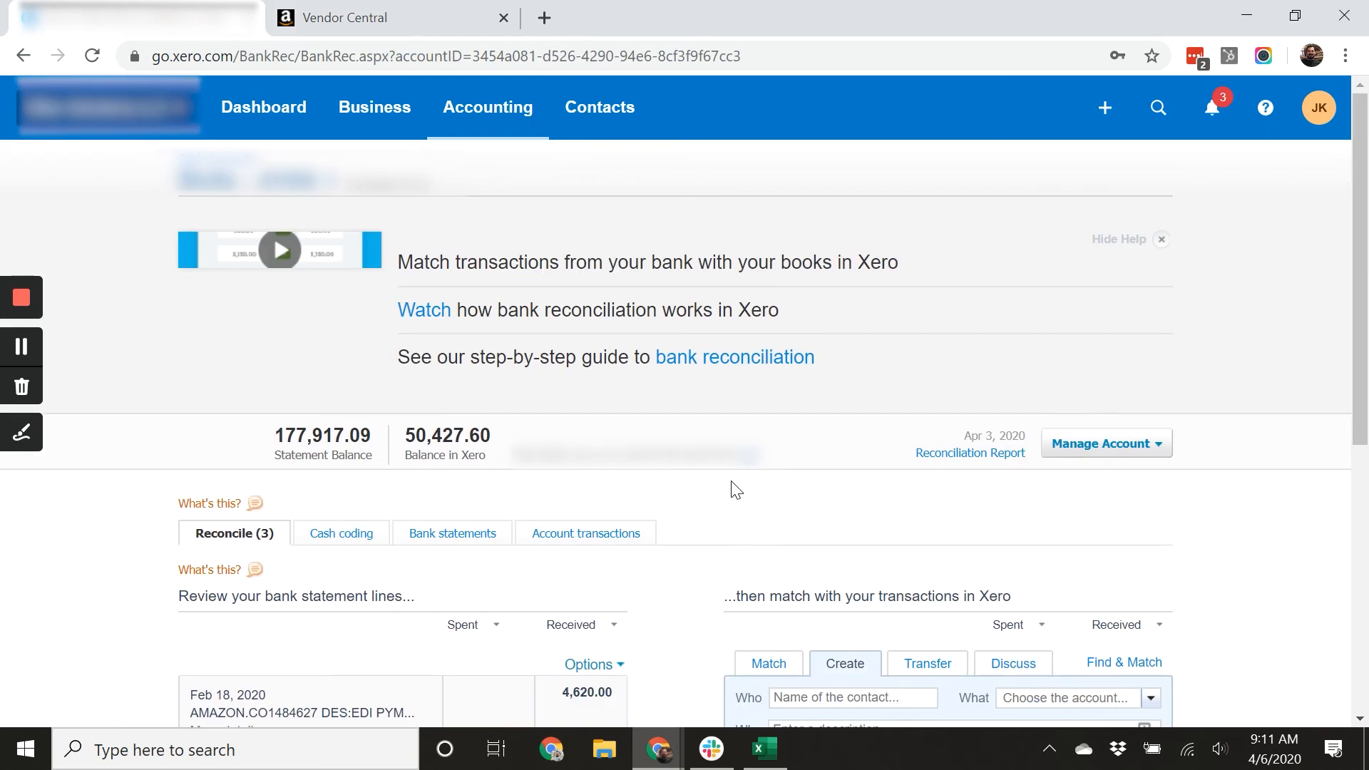
click(378, 110)
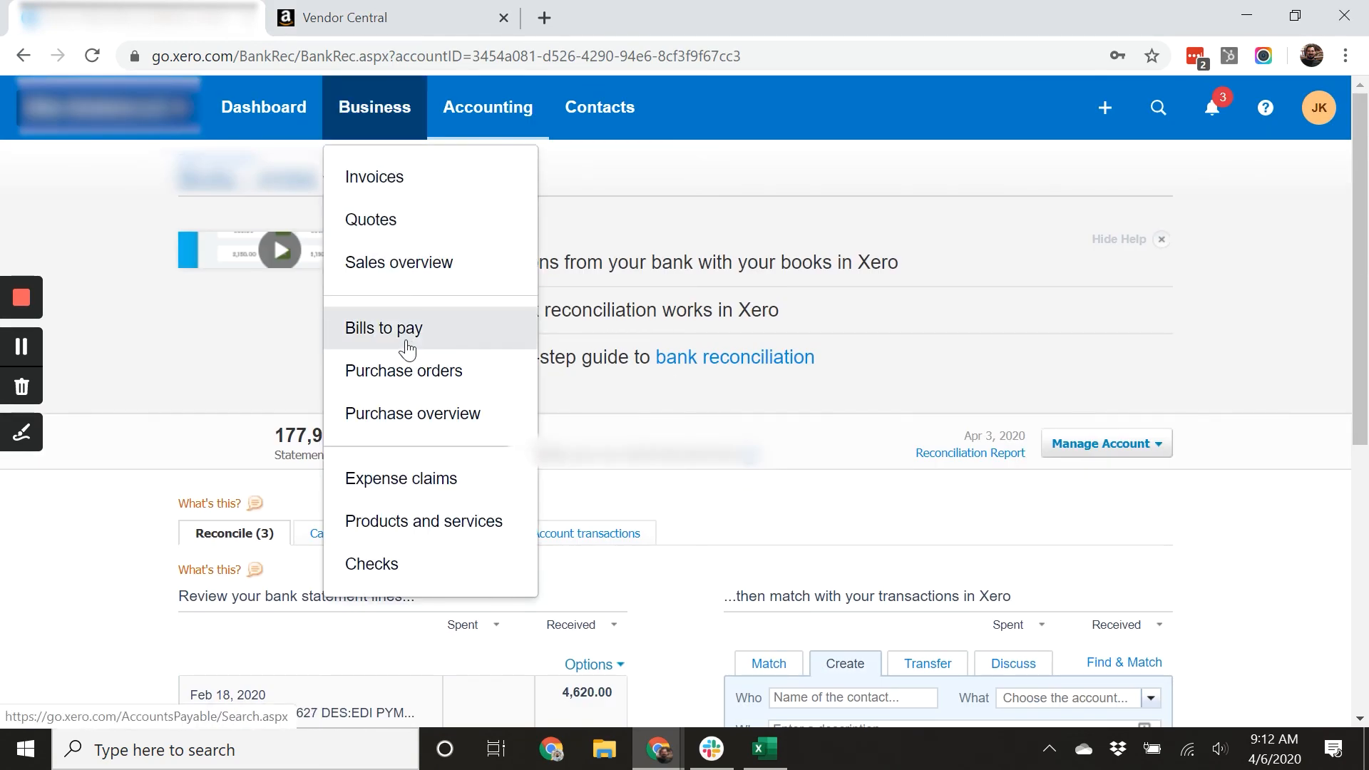
click(412, 333)
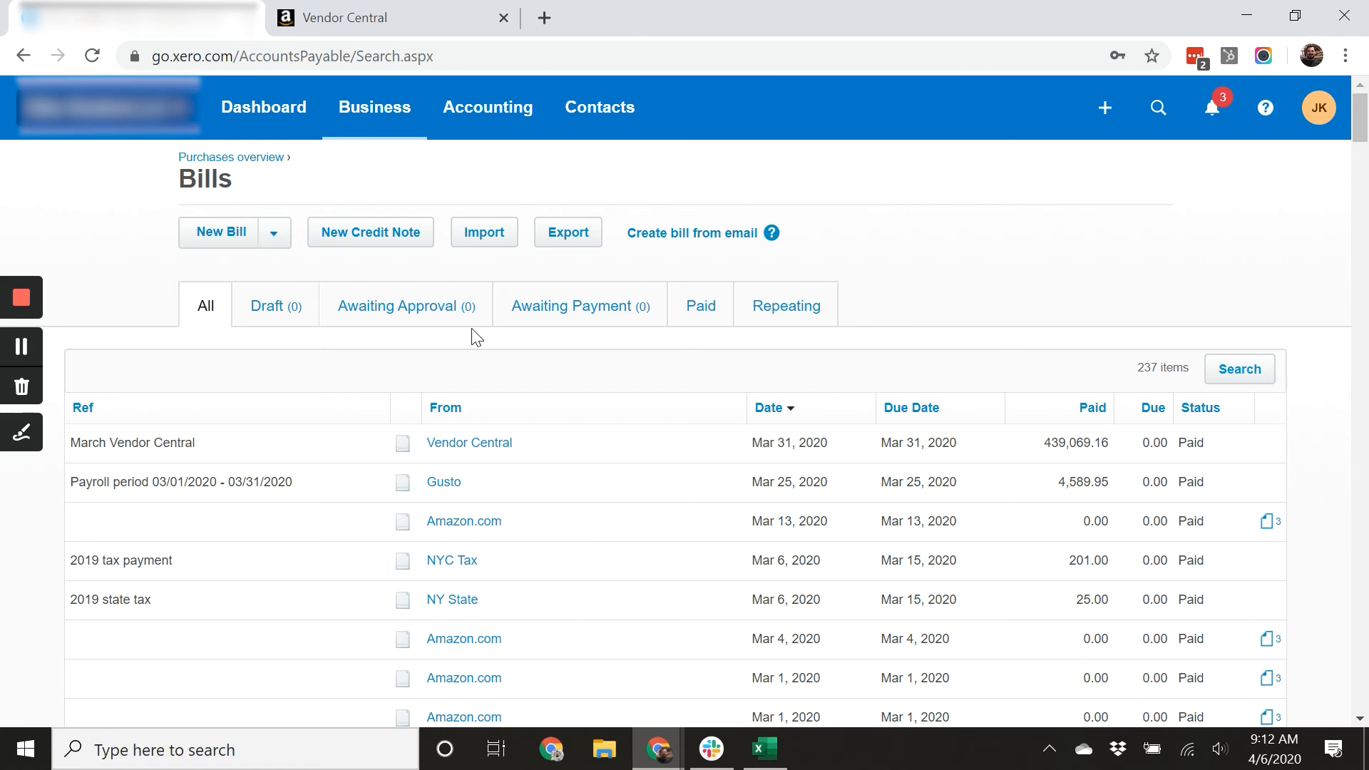
click(224, 240)
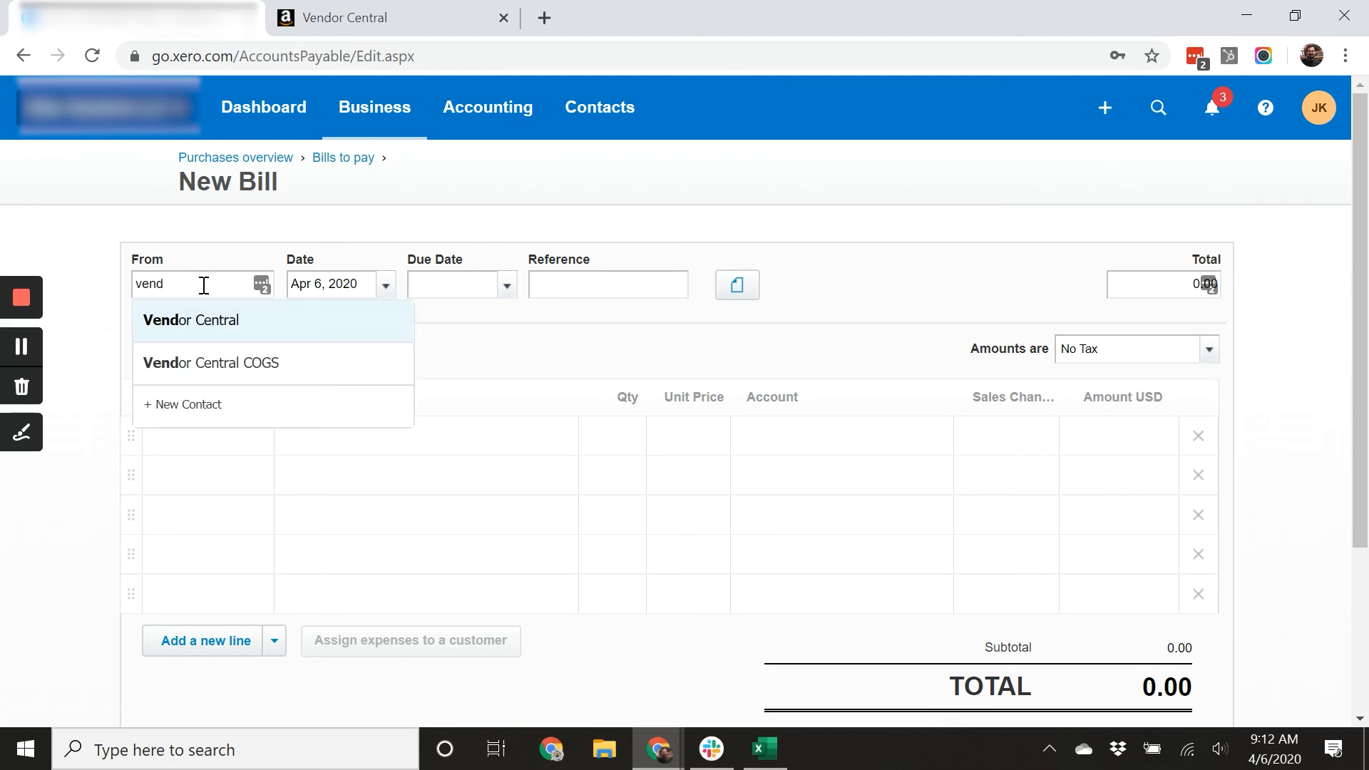
key(Tab)
Set the bill's date and due date both to Feb 29, 2020.
text(2)
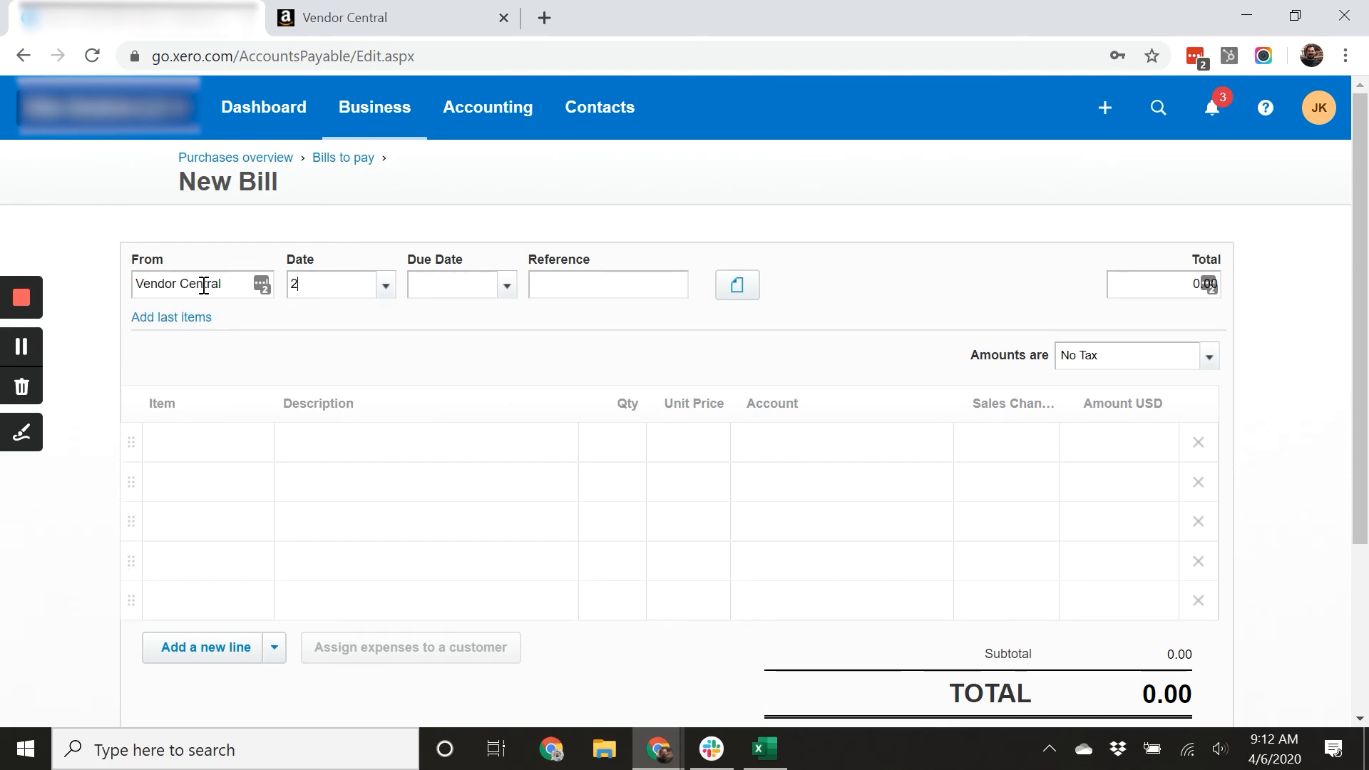
text(/29/2020)
key(Tab)
click(358, 276)
text(2/)
key(Tab)
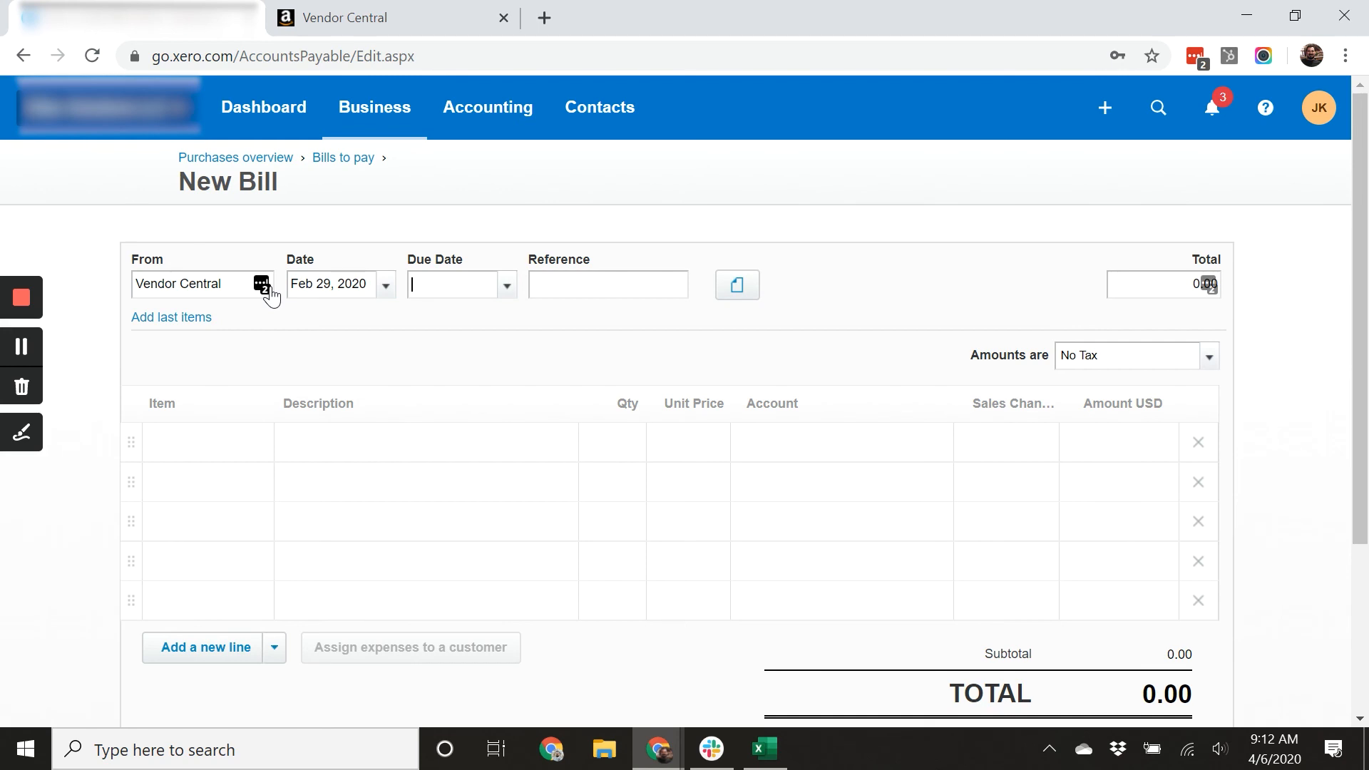
text(2/29/2020)
key(Tab)
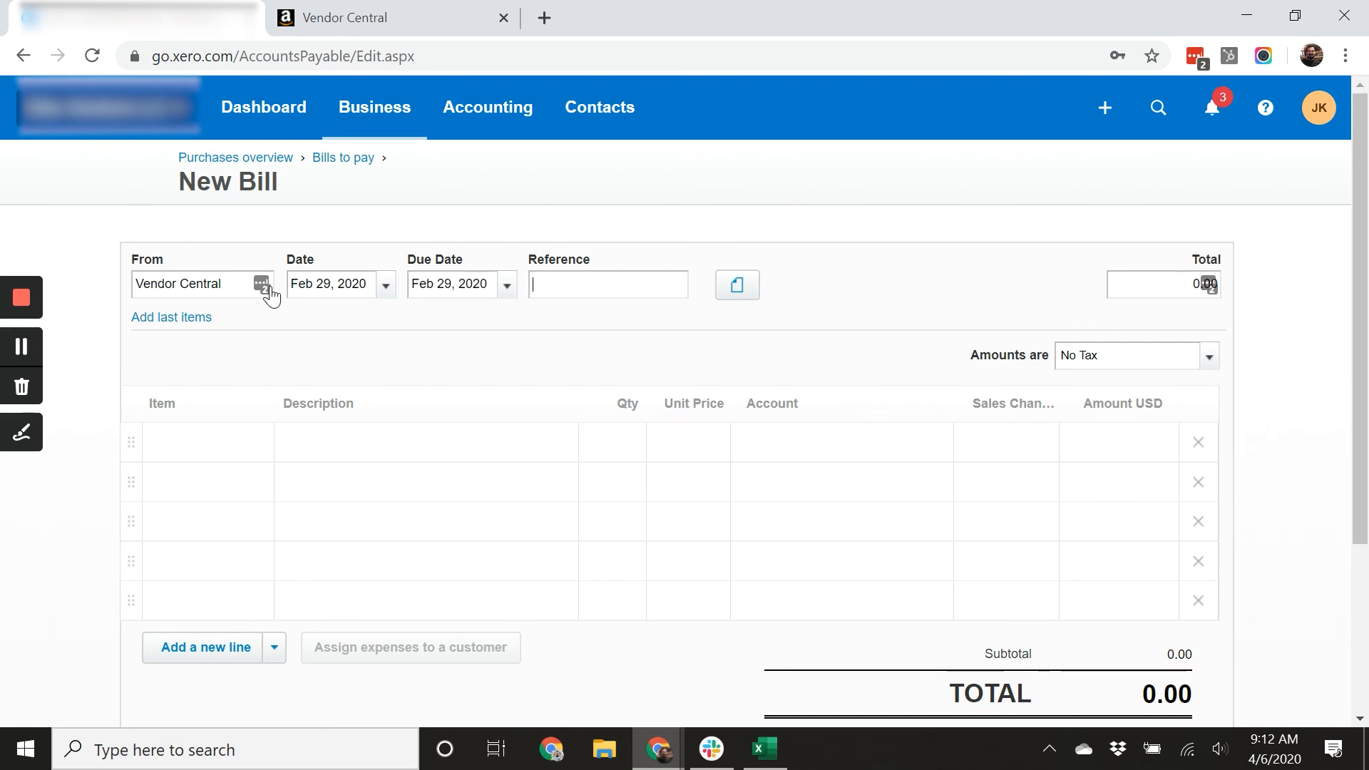
Set the reference to Feb Vendor Central and add a first line described Discounts with quantity 1.
text(Feb Vendor Central)
click(345, 450)
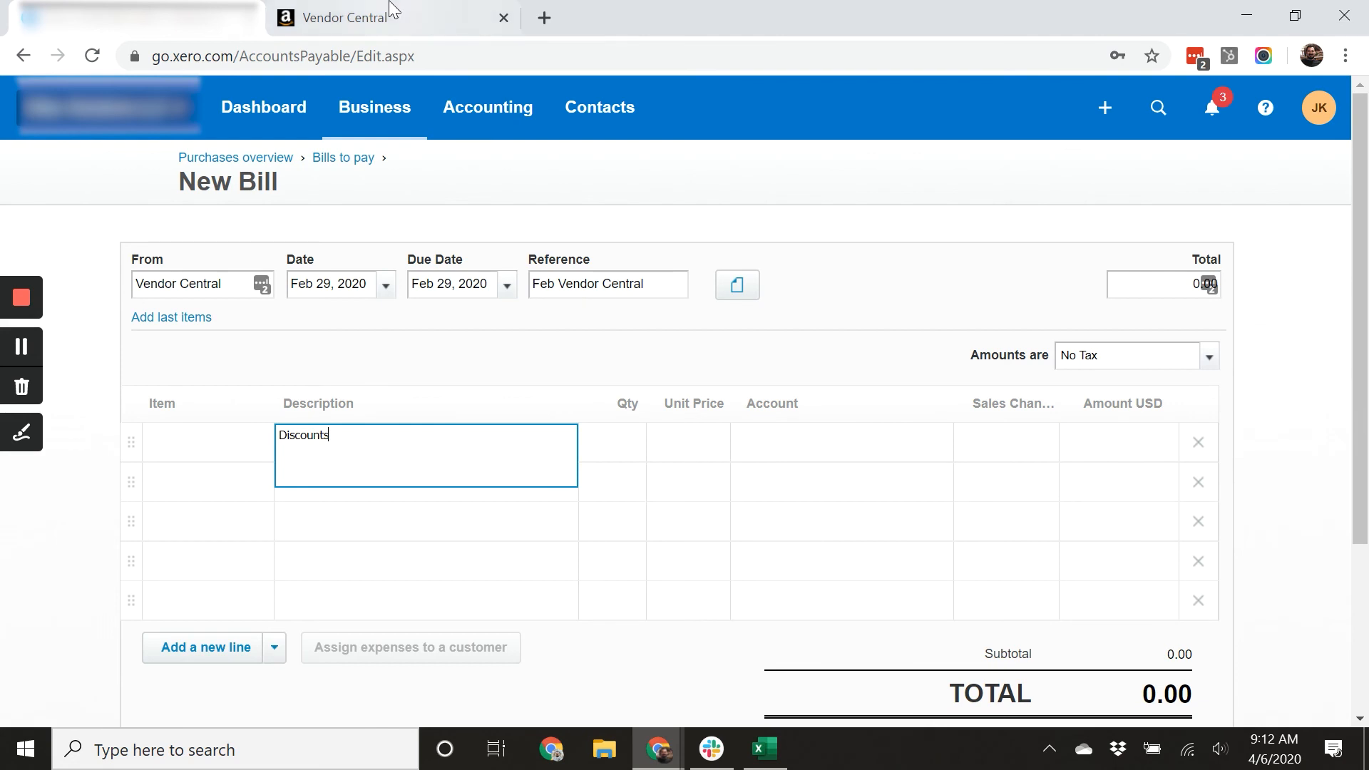
key(Tab)
text(1)
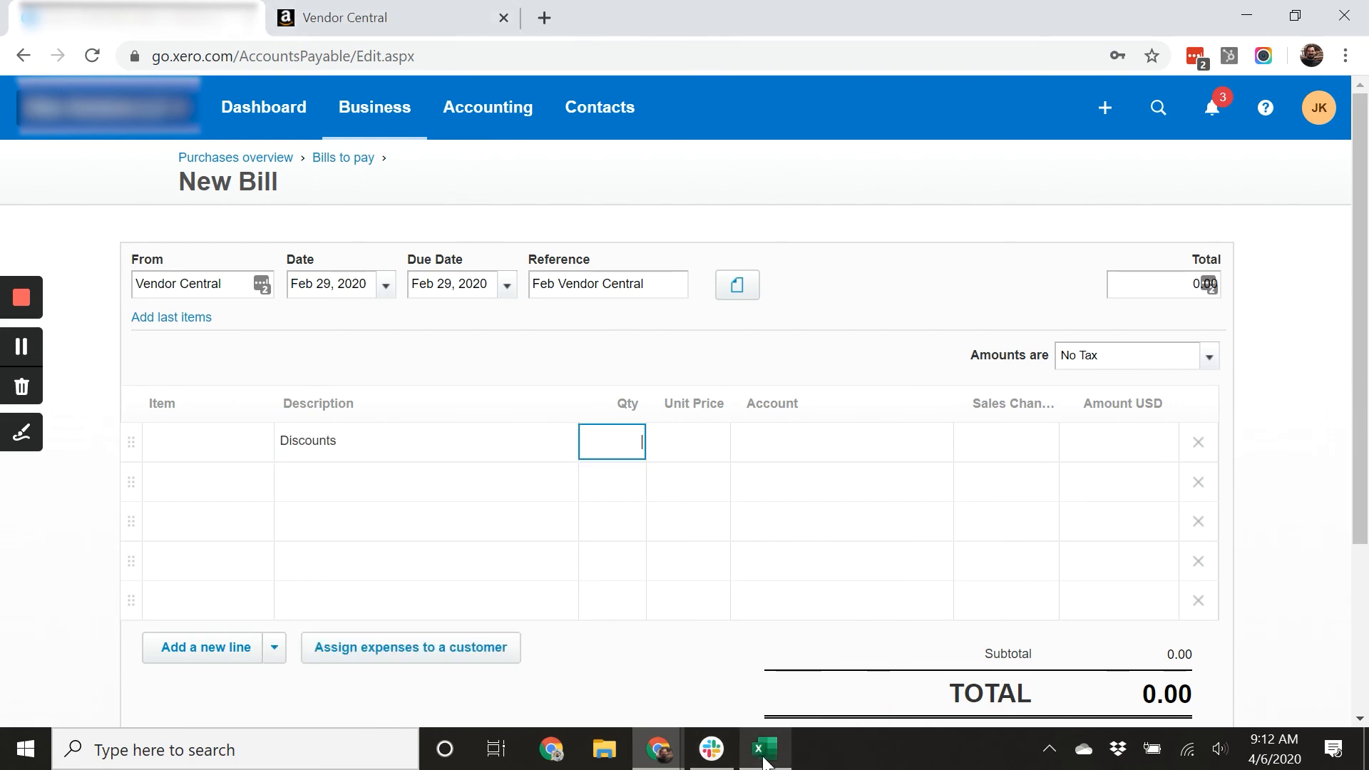
Switch to the spreadsheet and check the Terms Discount Taken column and its total in H319.
click(766, 763)
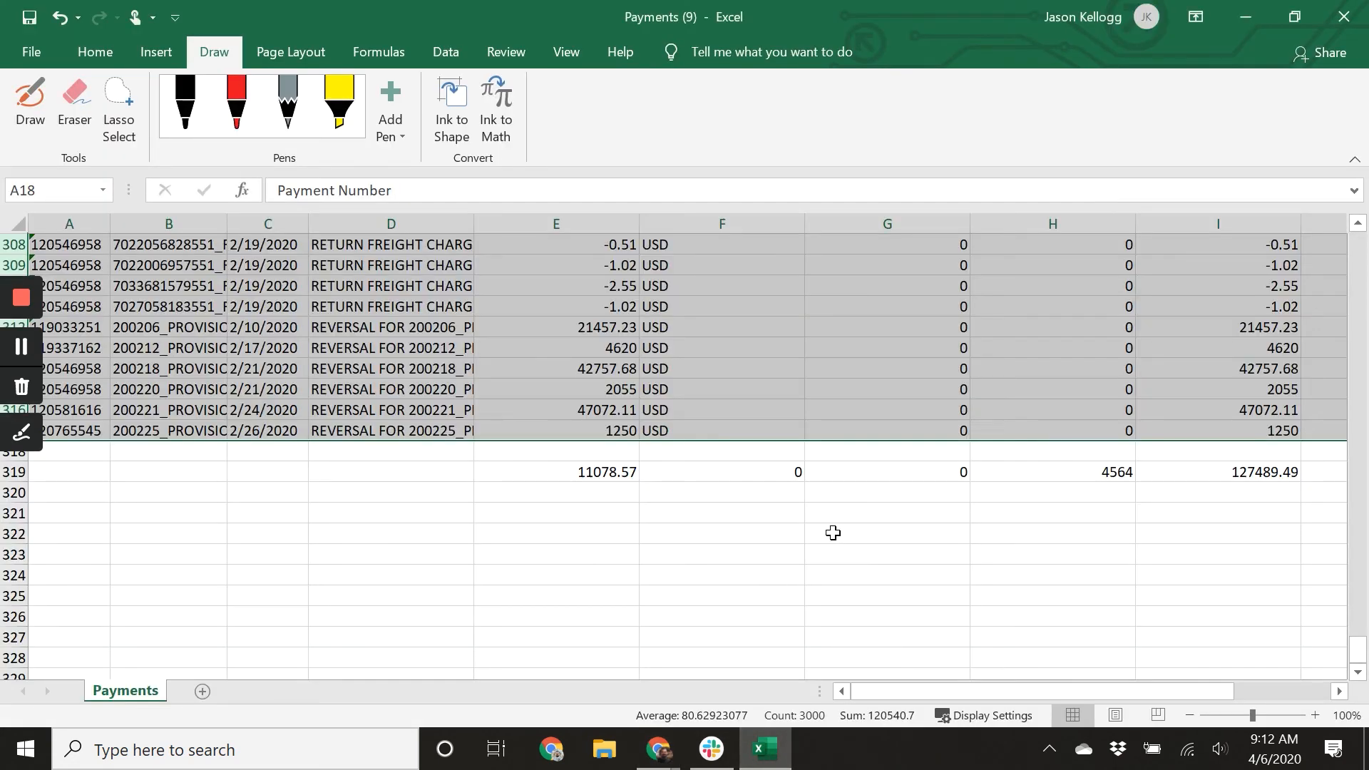
click(1076, 480)
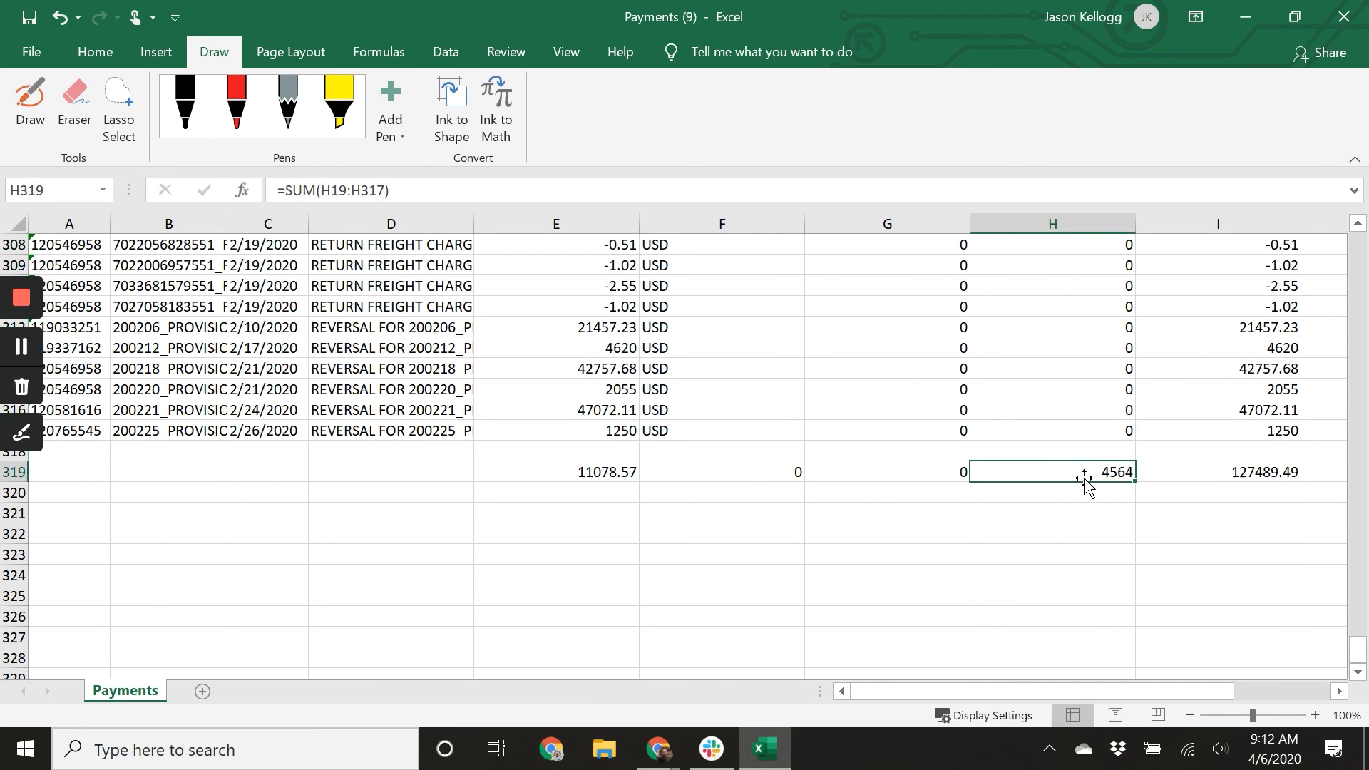
scroll(1078, 485, up, 11)
scroll(1078, 488, up, 20)
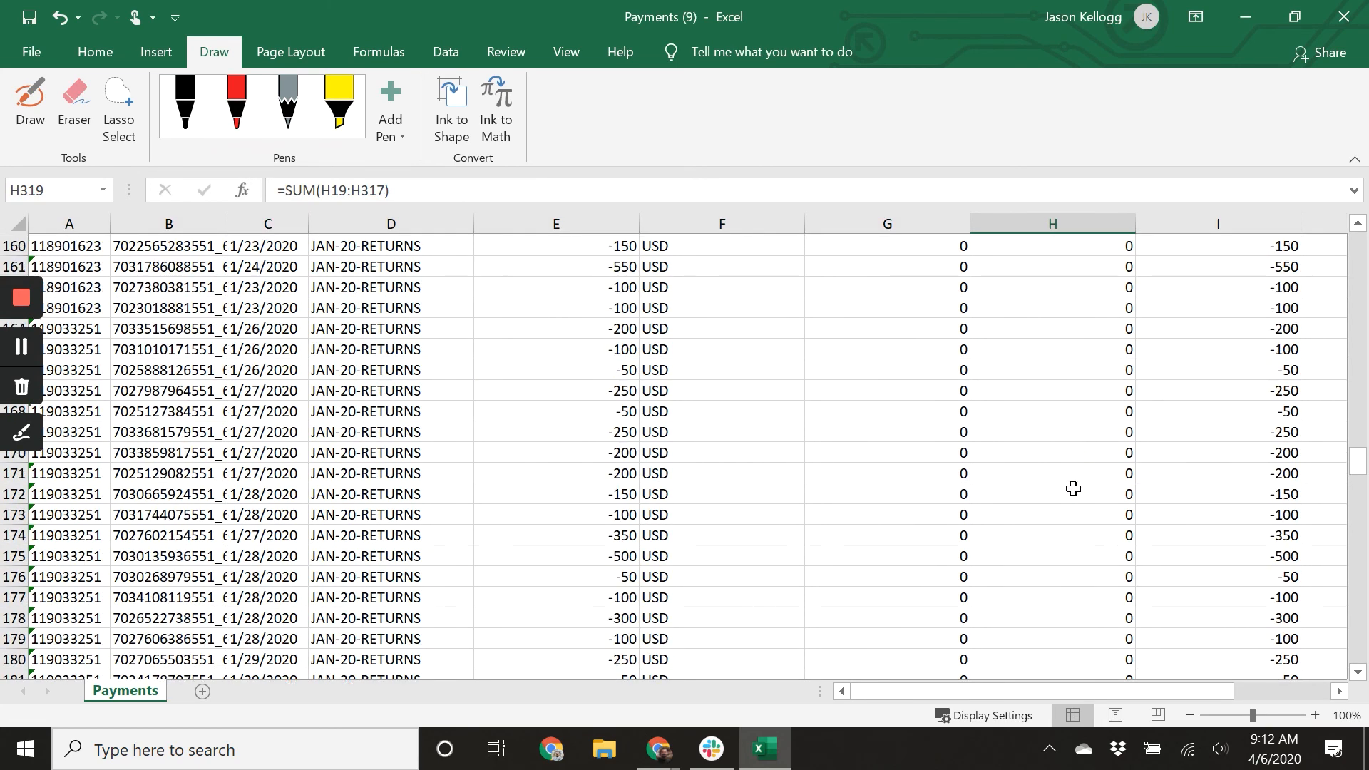
scroll(1071, 489, up, 13)
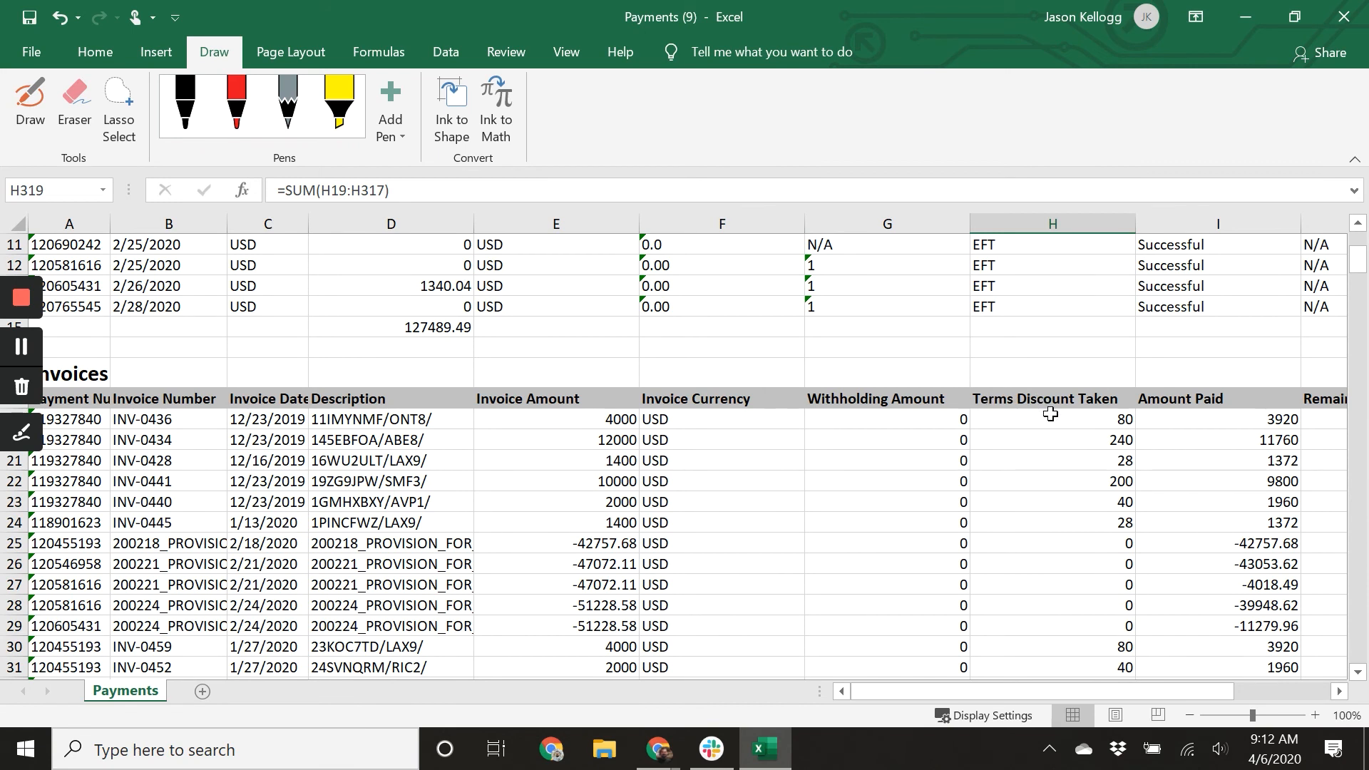
click(1106, 421)
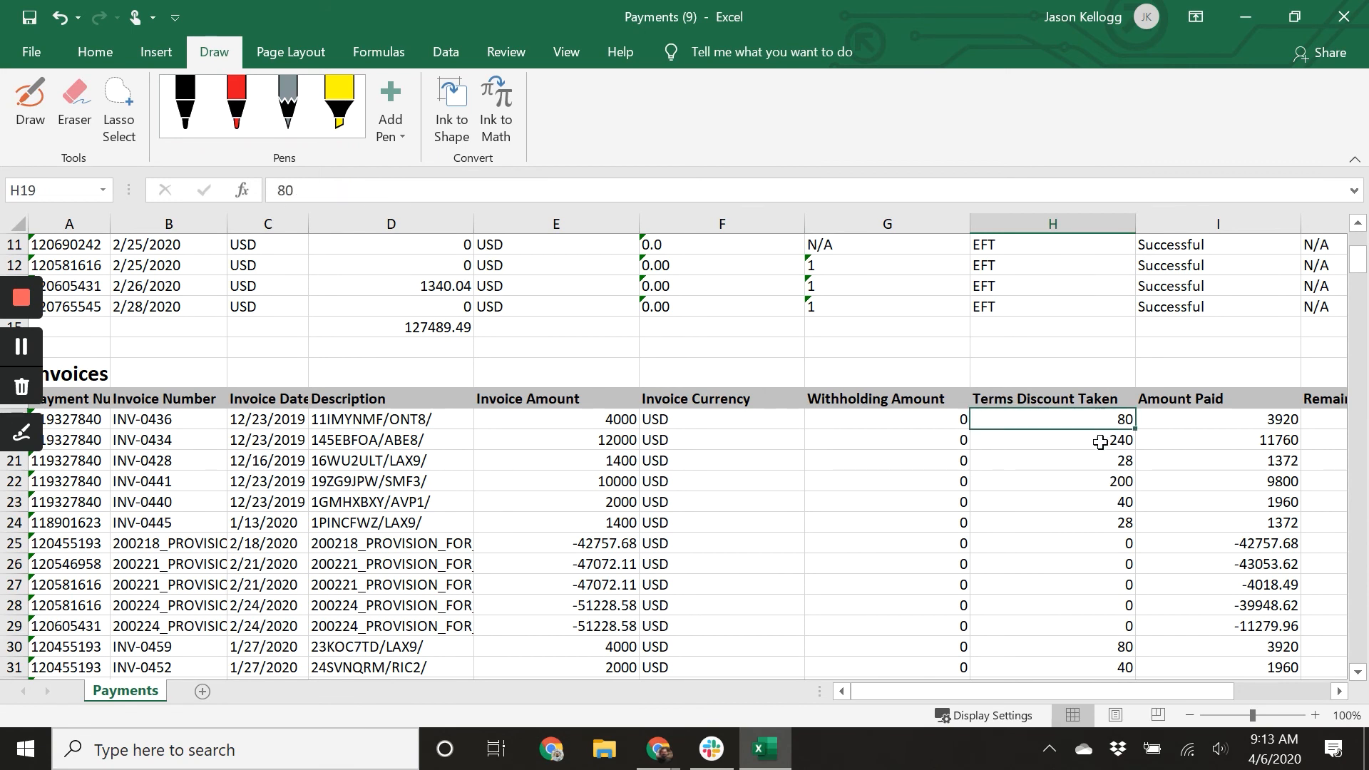
click(1097, 457)
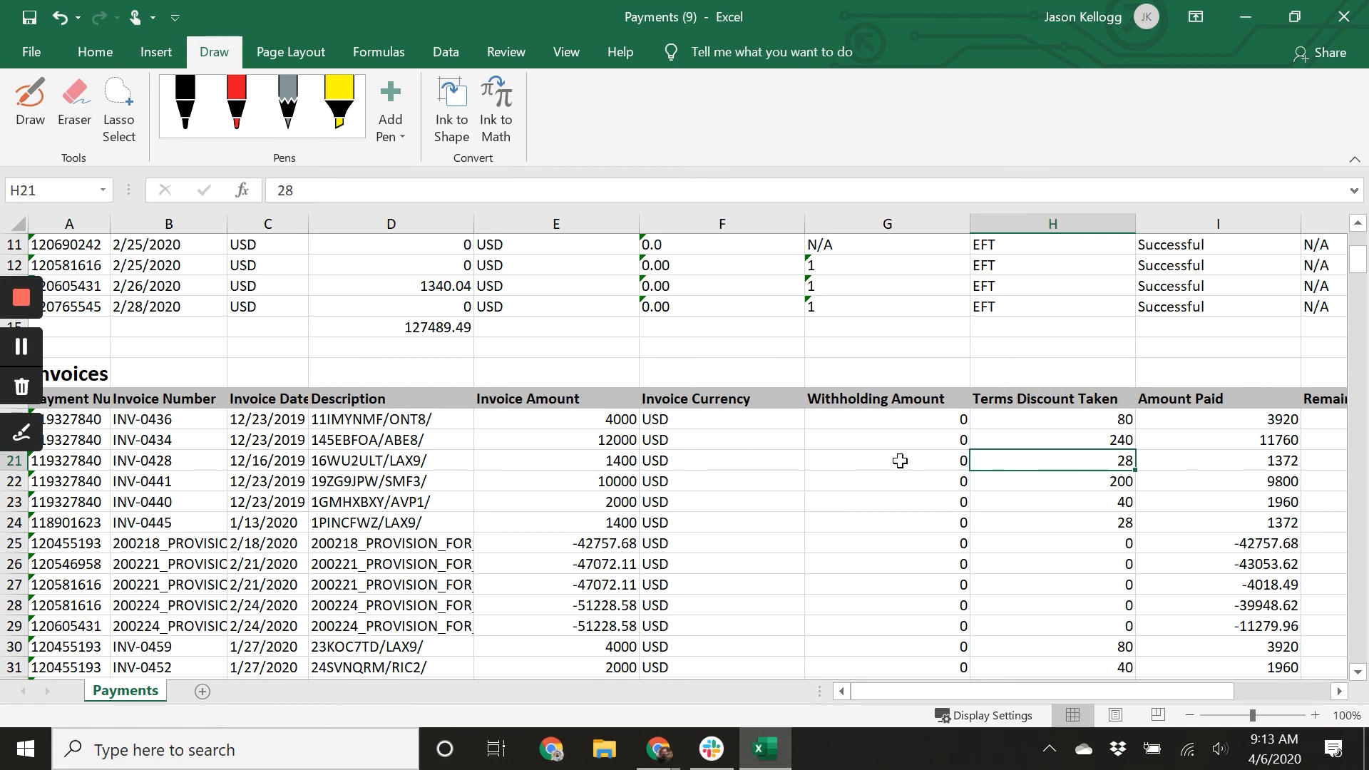
scroll(1145, 466, down, 18)
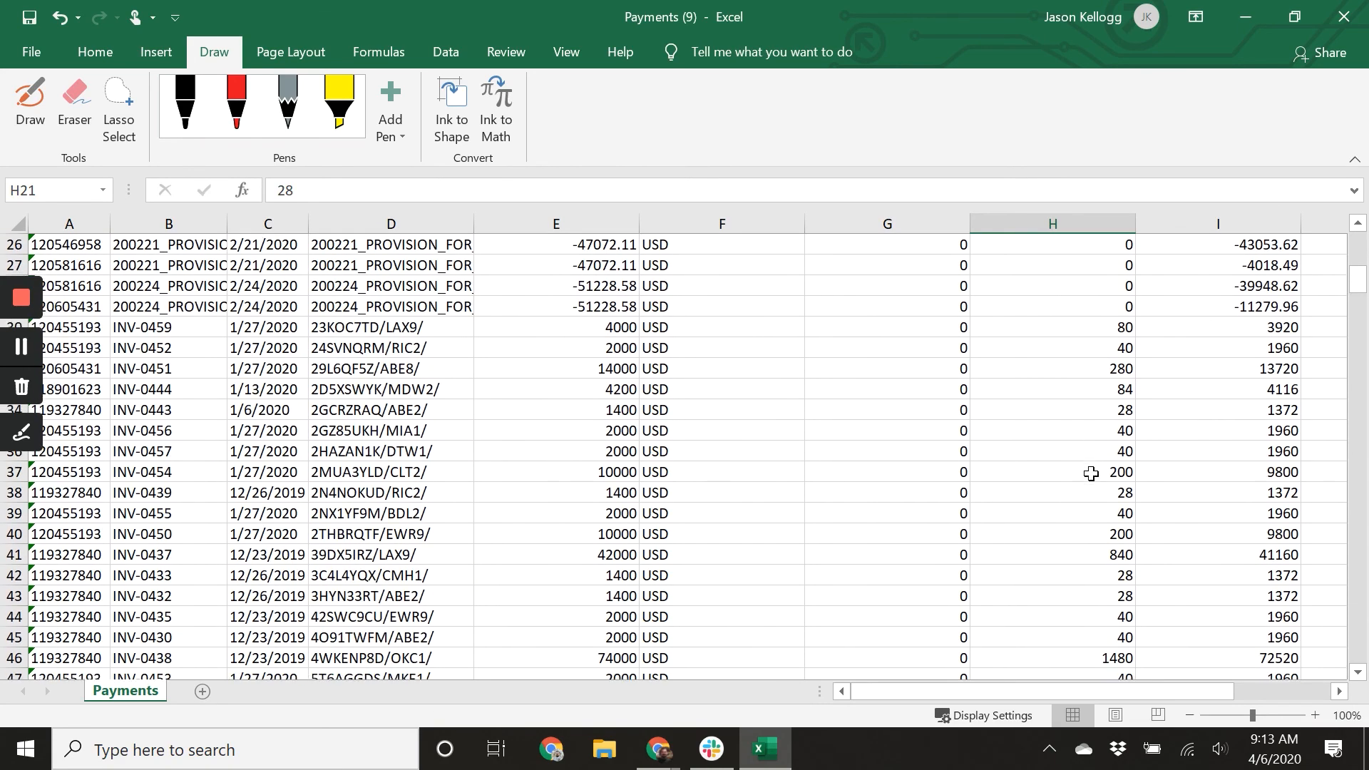
scroll(1090, 511, down, 20)
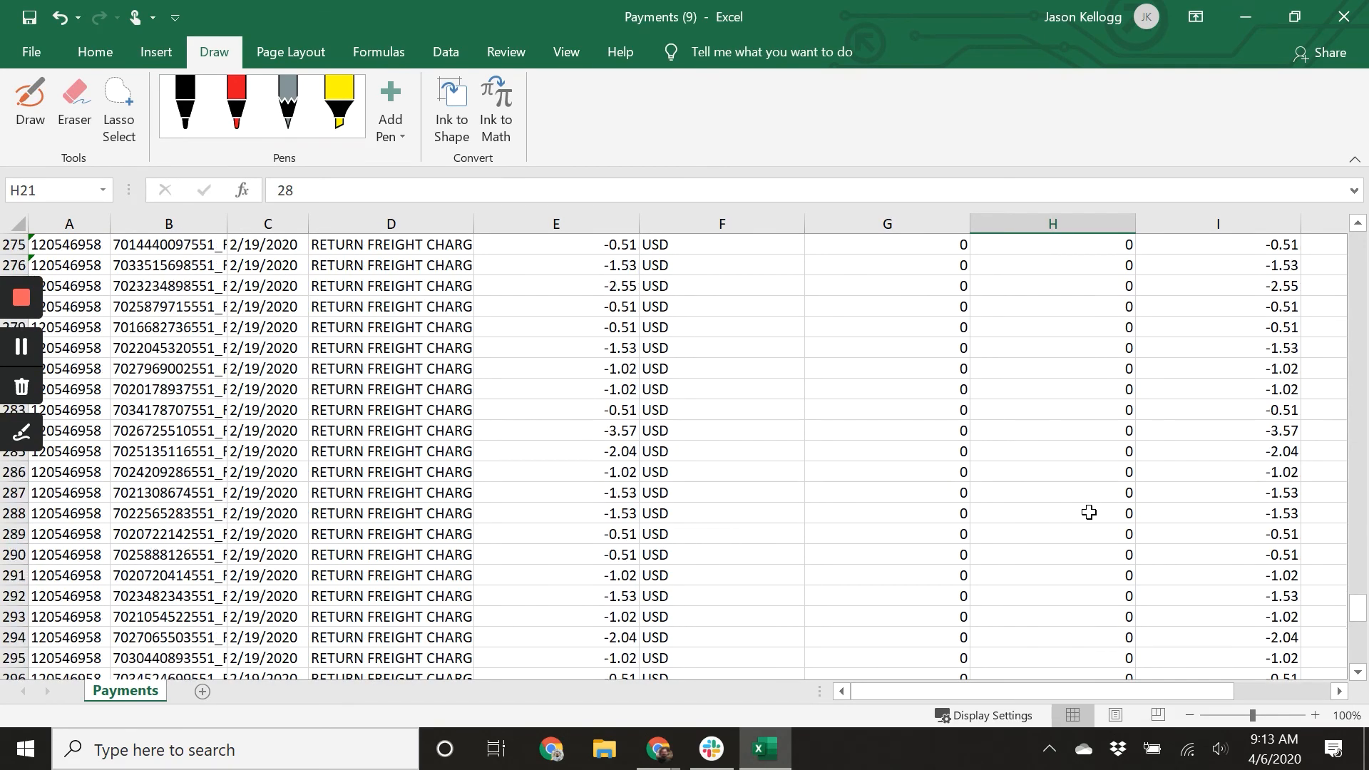
scroll(1089, 512, down, 5)
click(1099, 412)
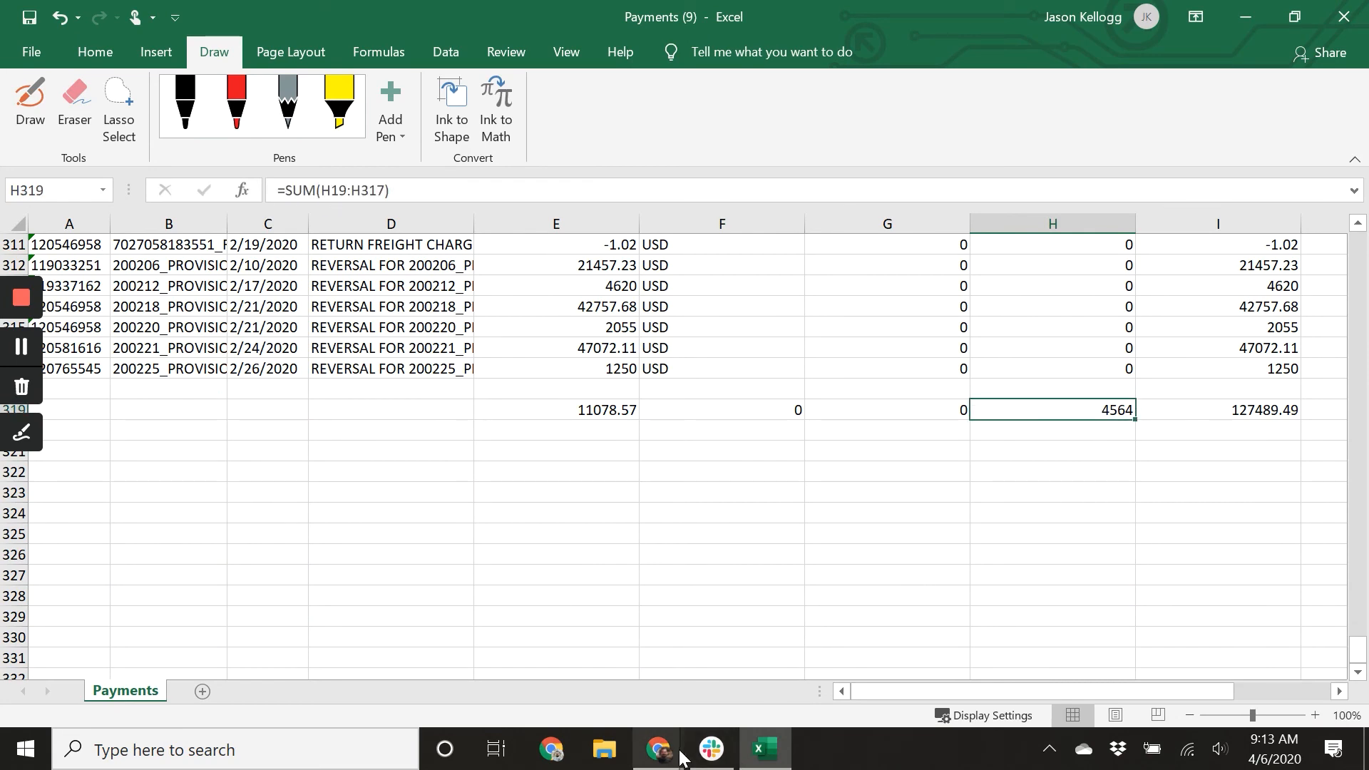
mouse_move(657, 763)
Back in the bill, give the Discounts line a unit price of 4564, account 50400 - Vendor Discounts and sales channel Vendor Central.
click(653, 704)
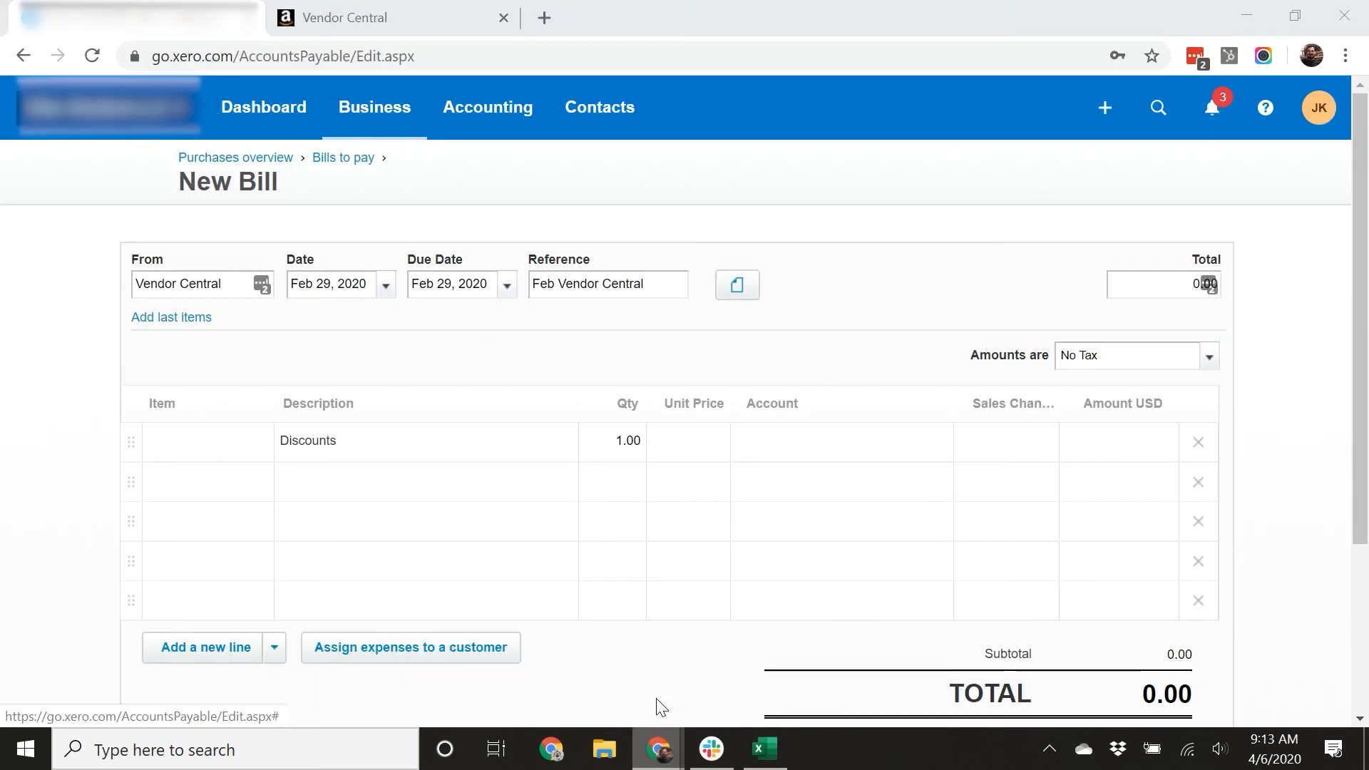
click(680, 438)
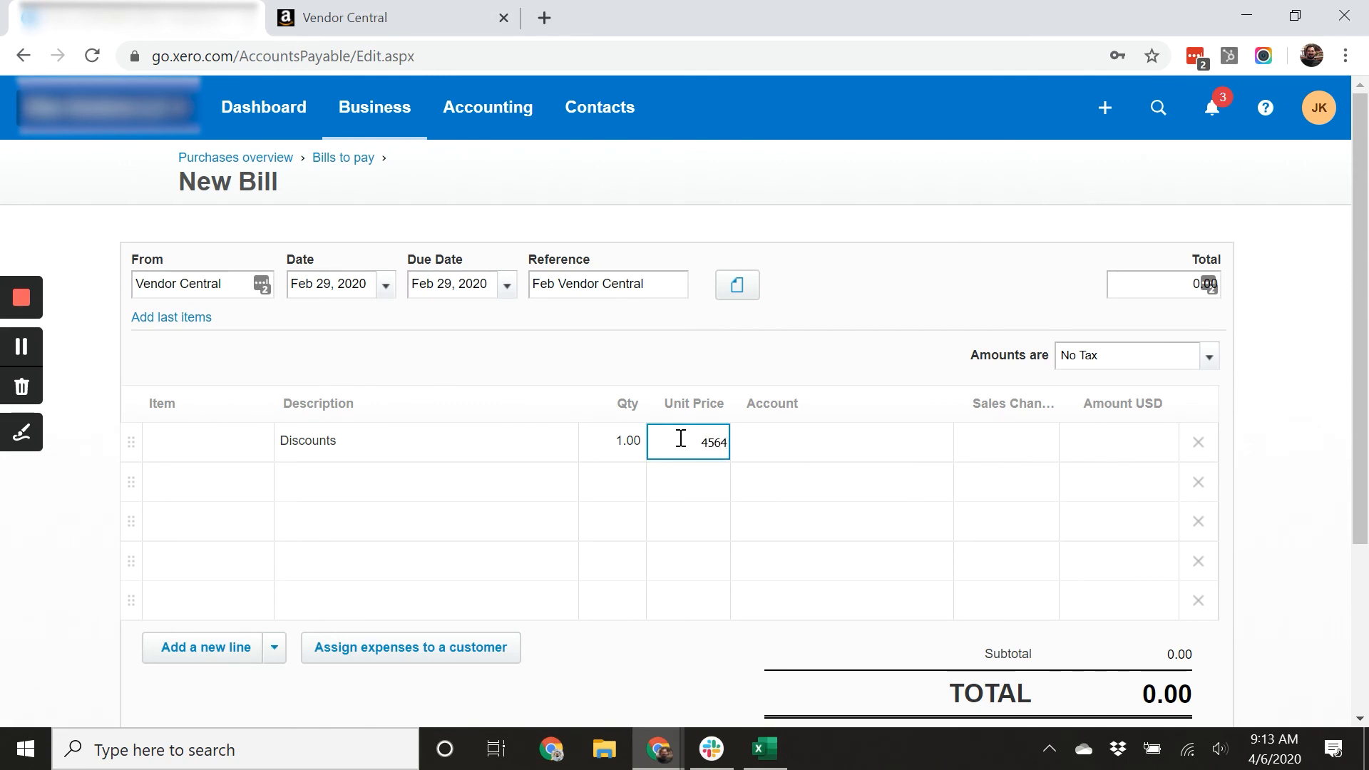
key(Tab)
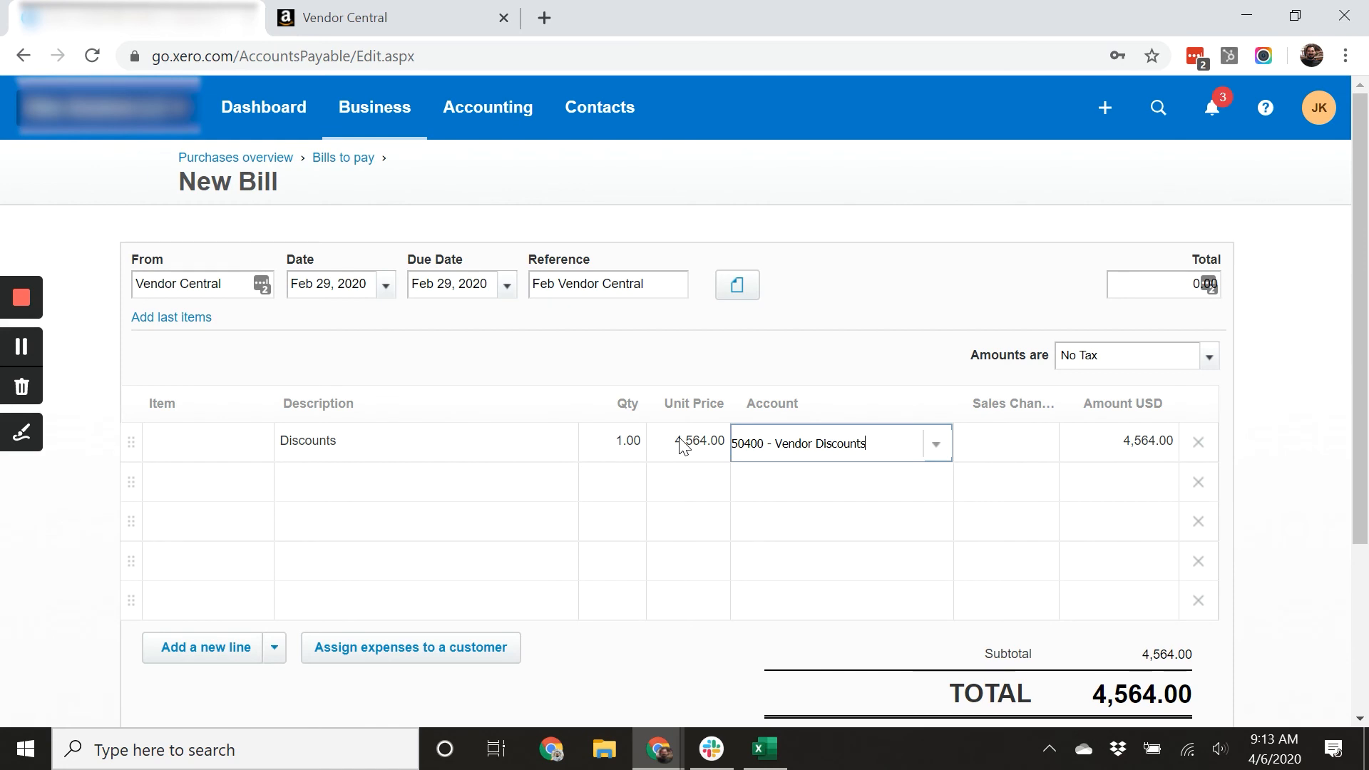
key(Tab)
text(vend)
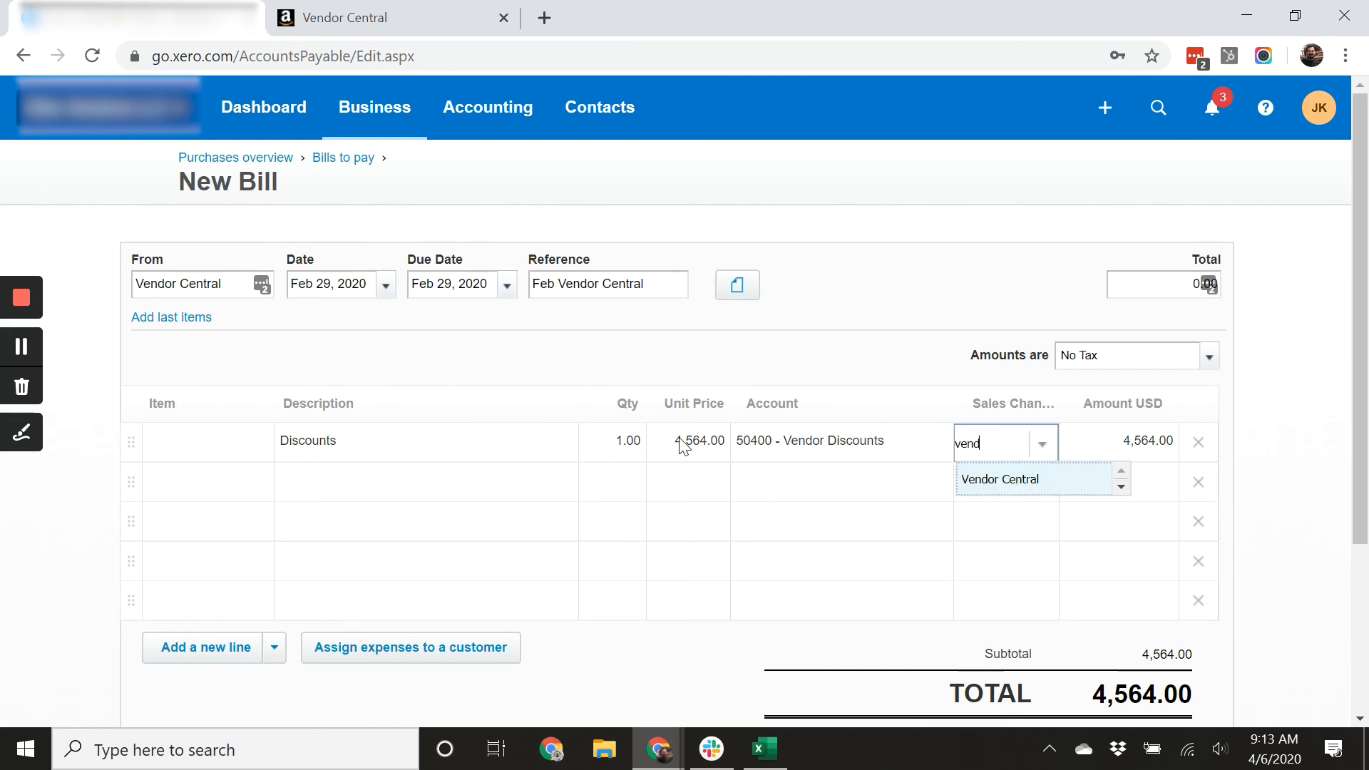
key(Return)
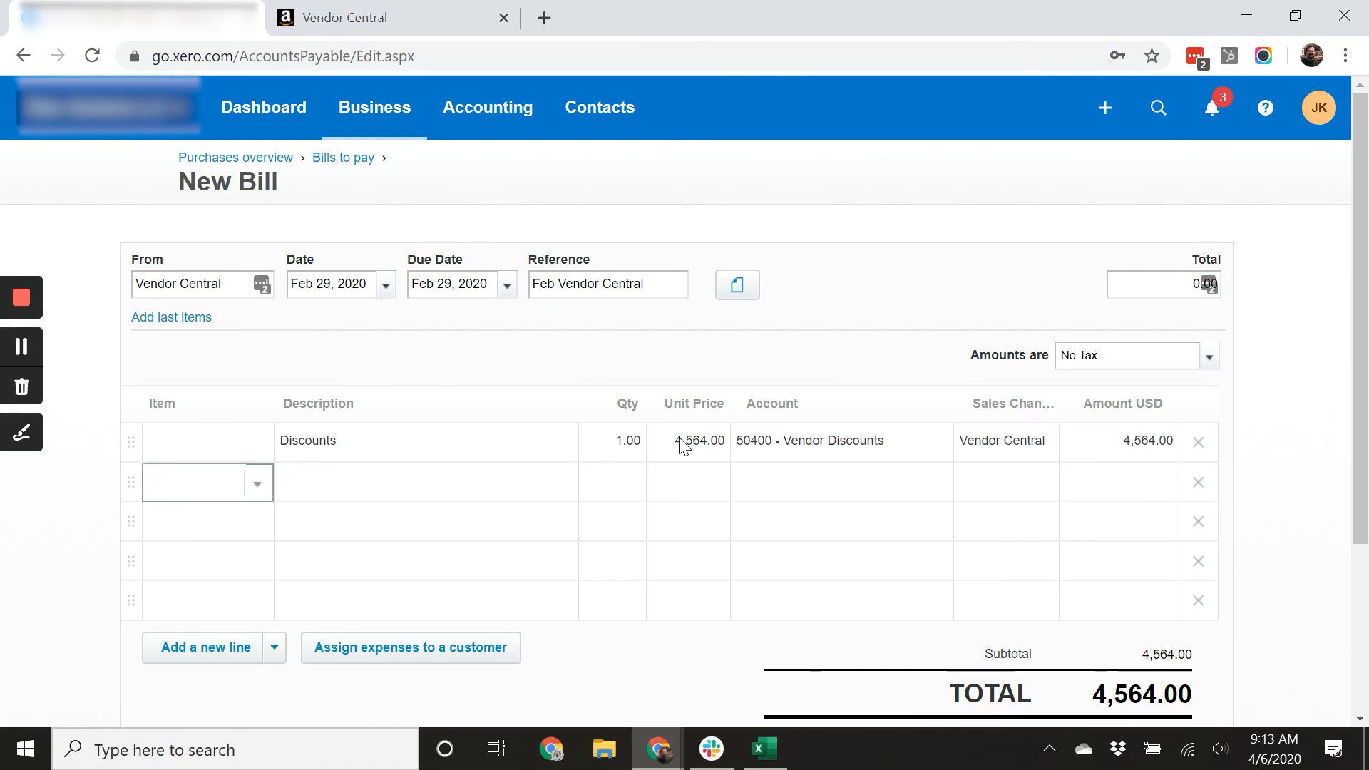
Add a second bill line described Co Op with quantity 1.
key(Tab)
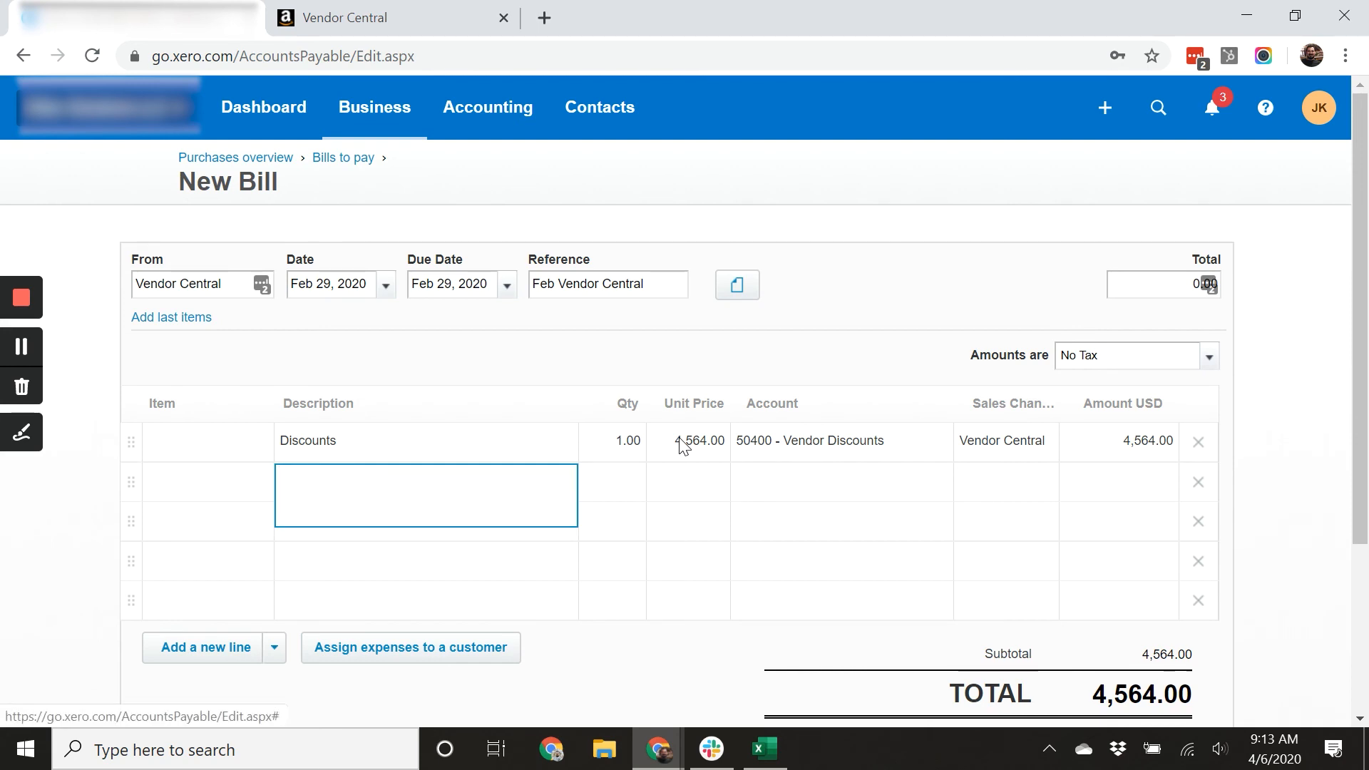
text(Co OP)
key(Tab)
key(Tab)
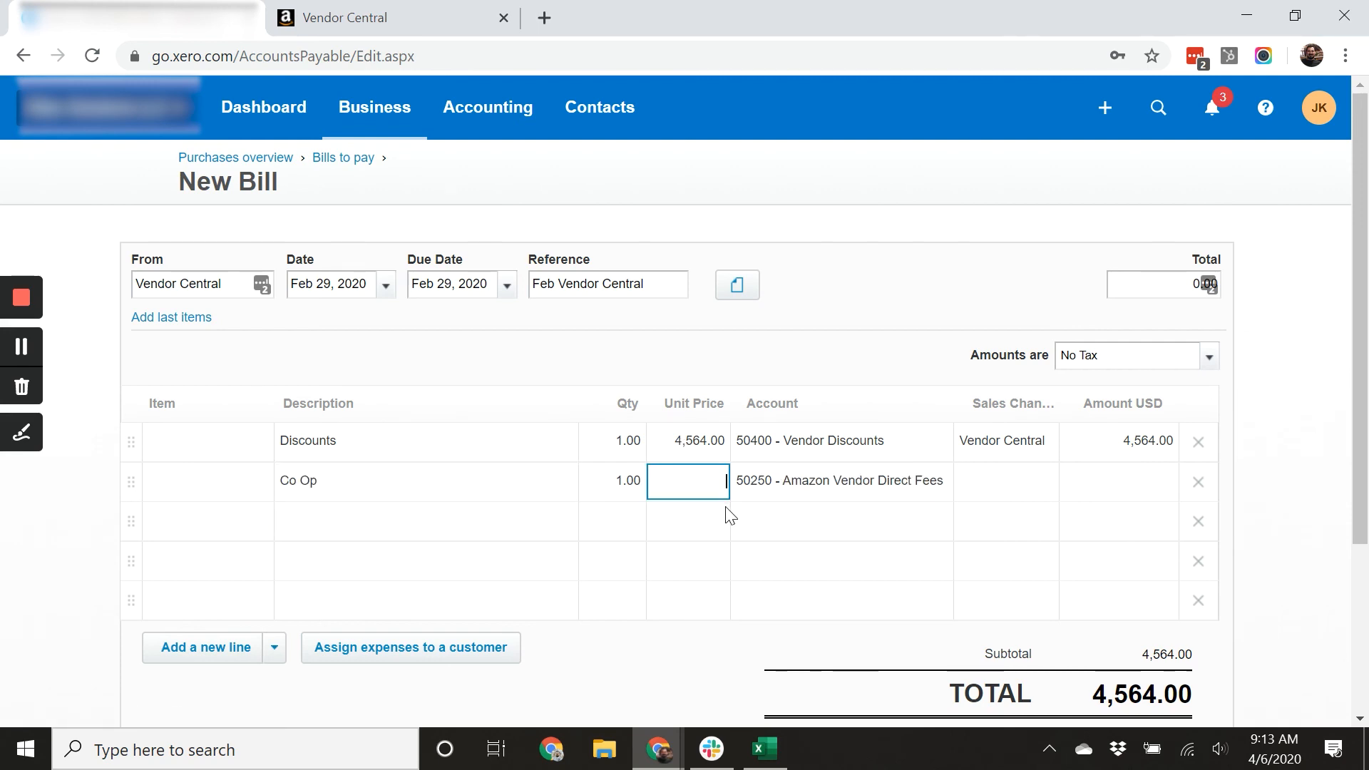
Switch to the spreadsheet and scroll up through the invoice lines to locate the co-op amounts.
click(765, 748)
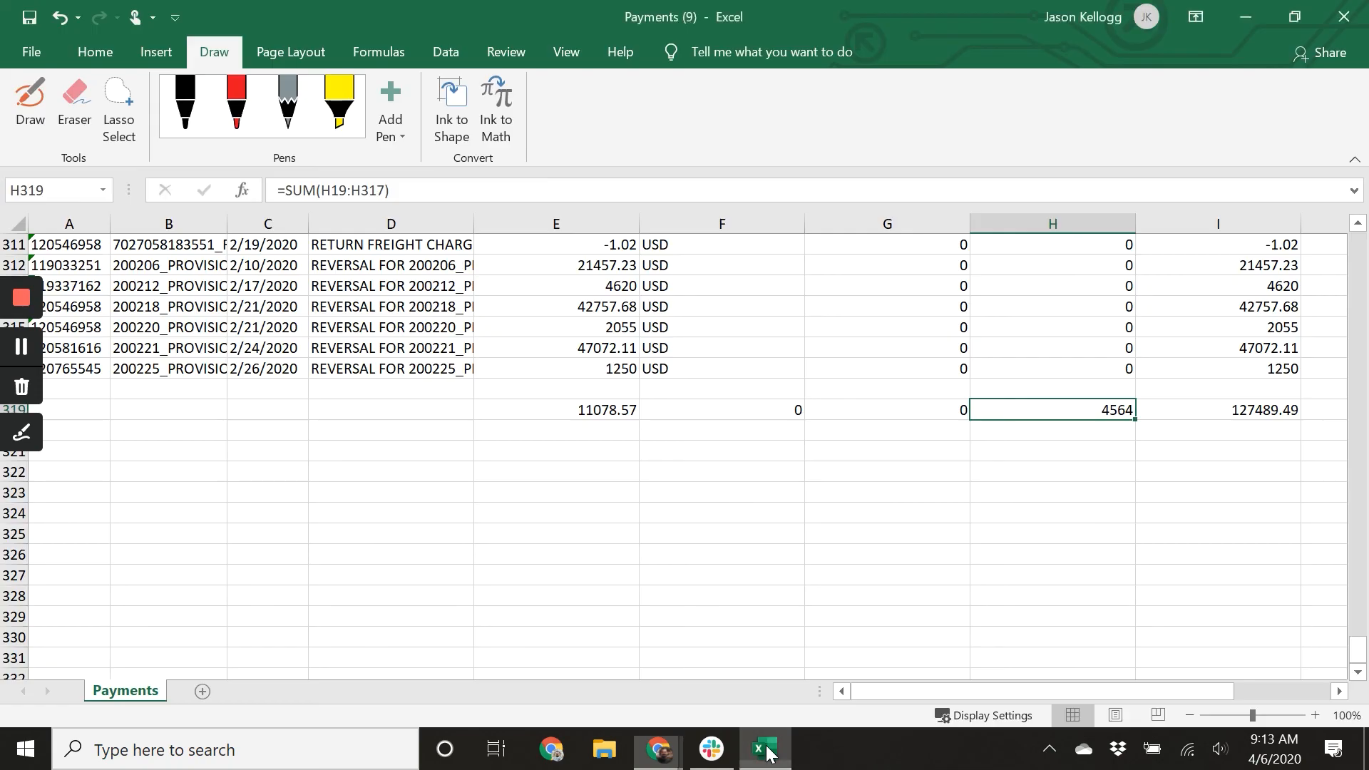
scroll(698, 547, up, 16)
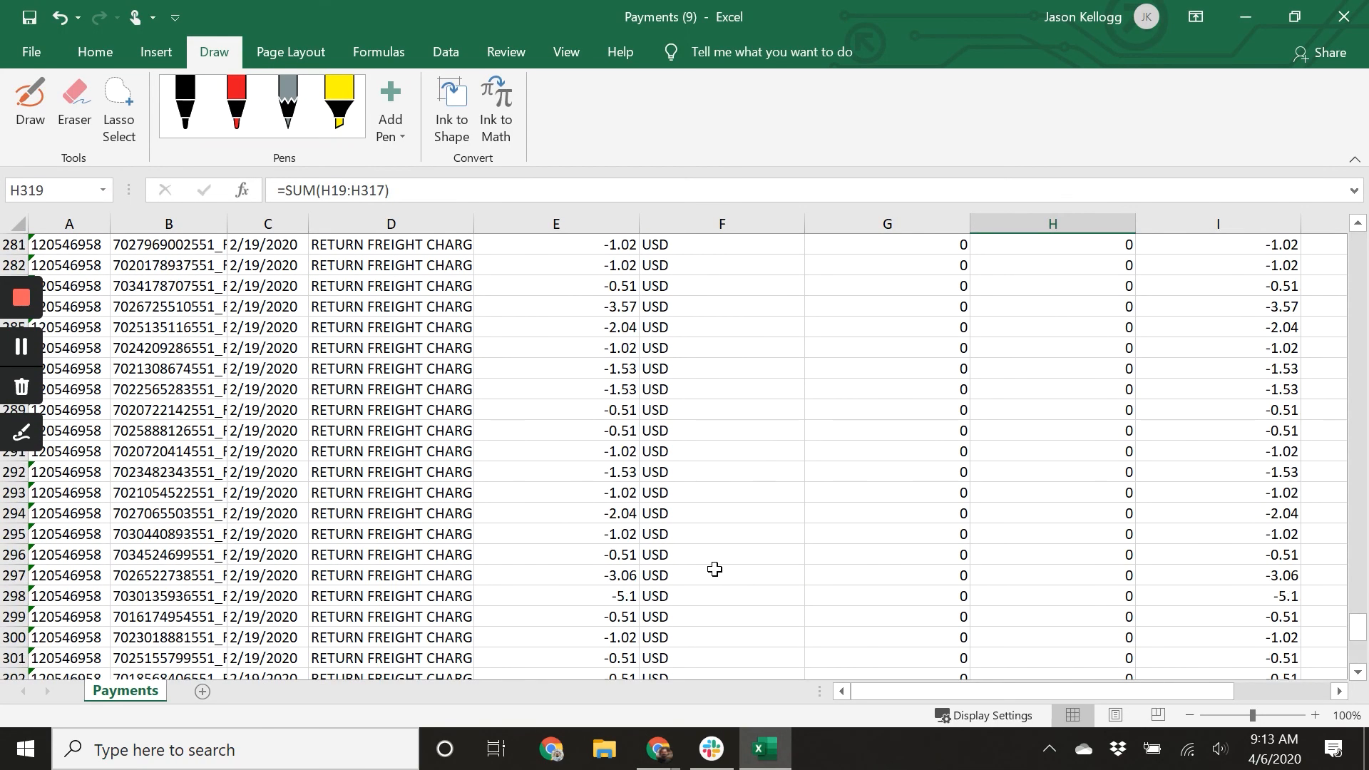
scroll(706, 581, up, 20)
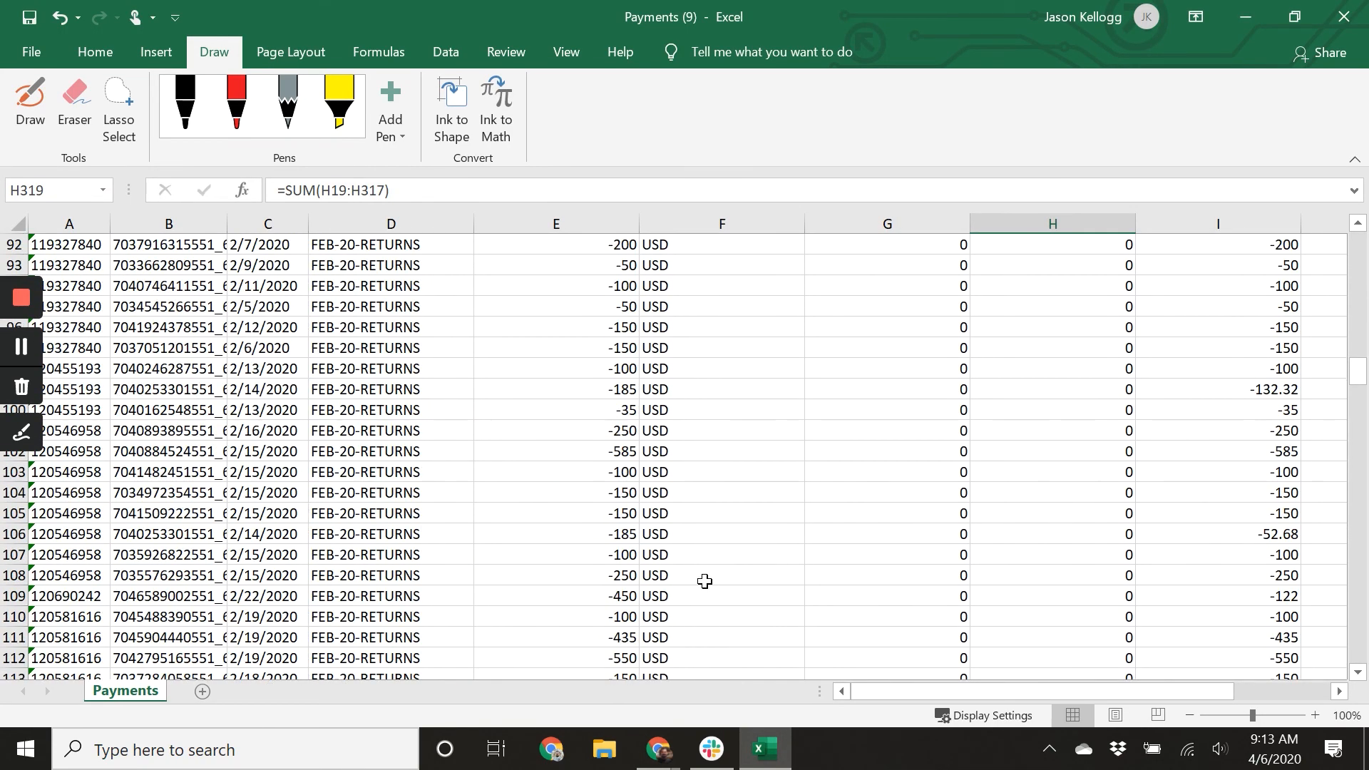
scroll(700, 586, up, 12)
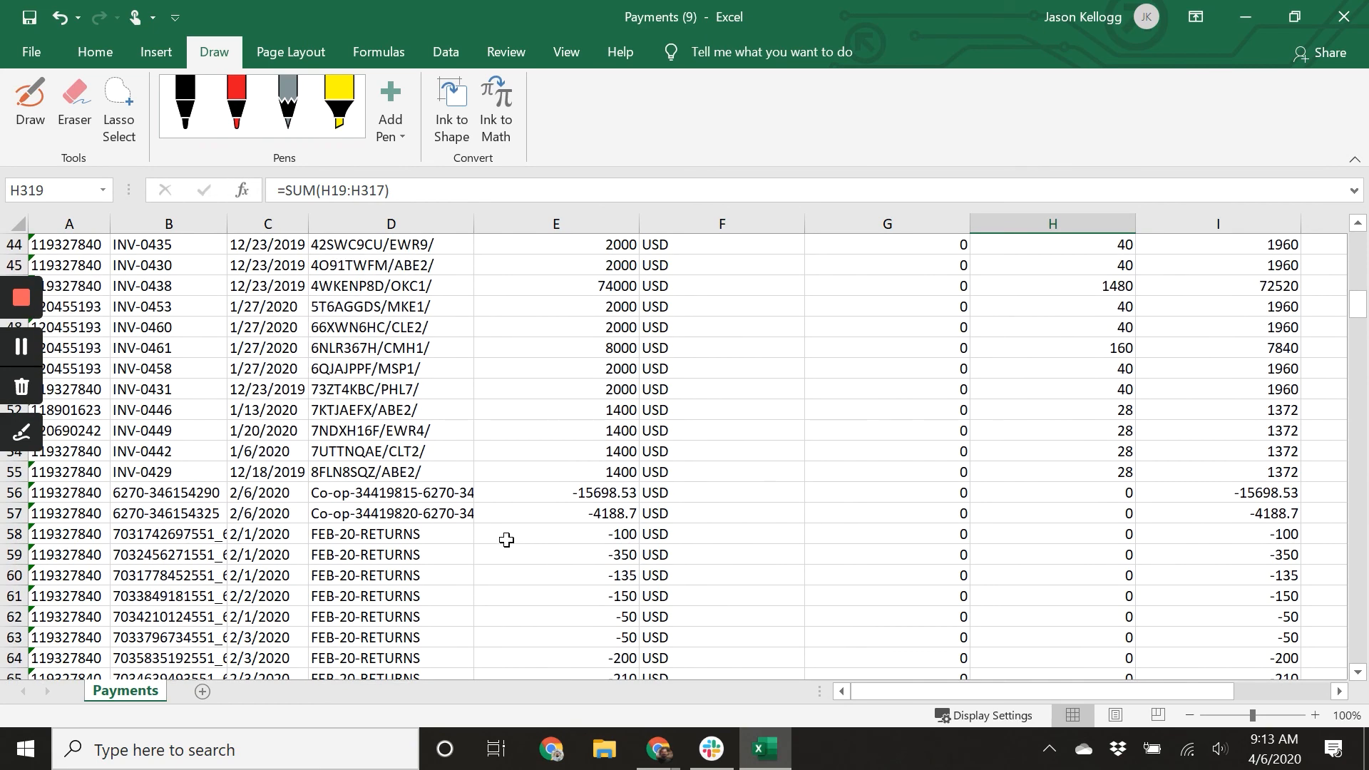
scroll(1256, 494, up, 13)
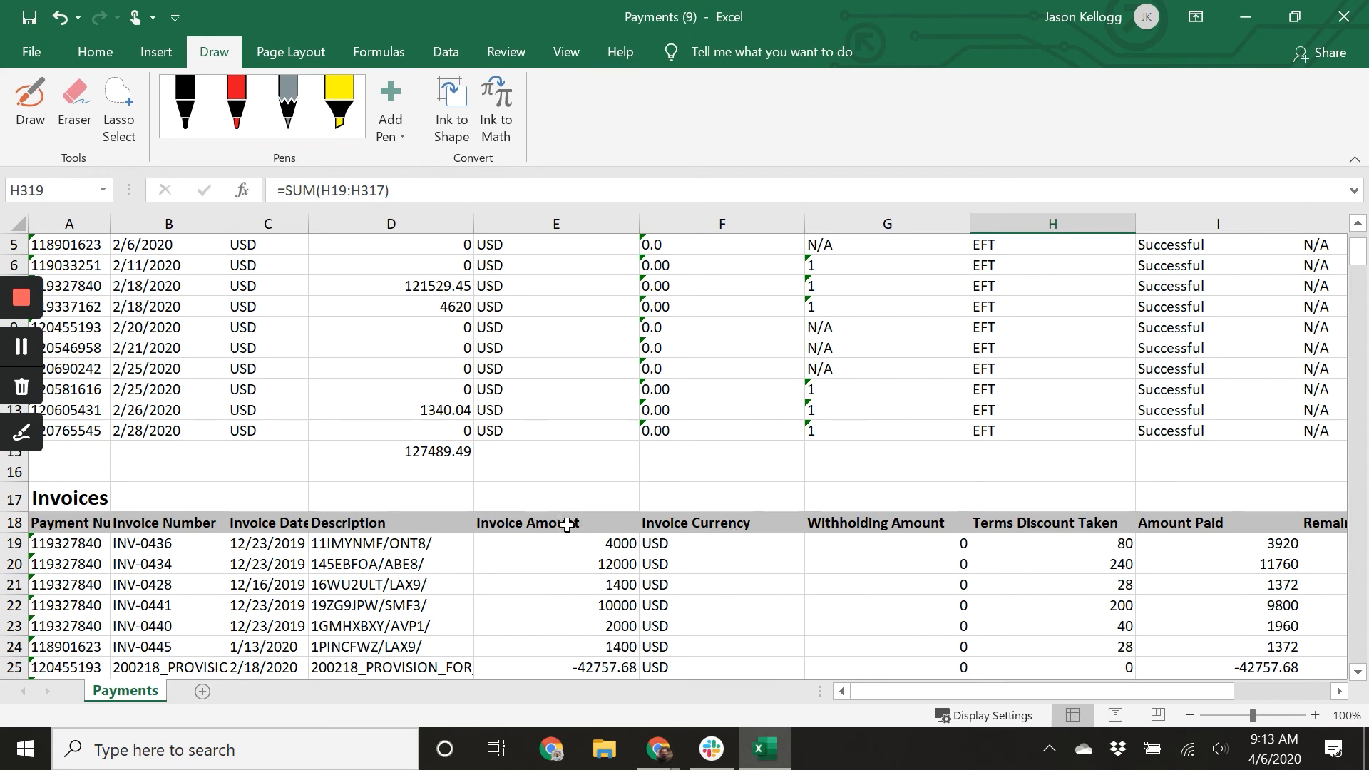
In the spreadsheet, select the two co-op Amount Paid cells in the Invoices list to total them.
scroll(1137, 682, down, 1)
drag(1136, 687, 1212, 695)
scroll(1189, 647, right, 1)
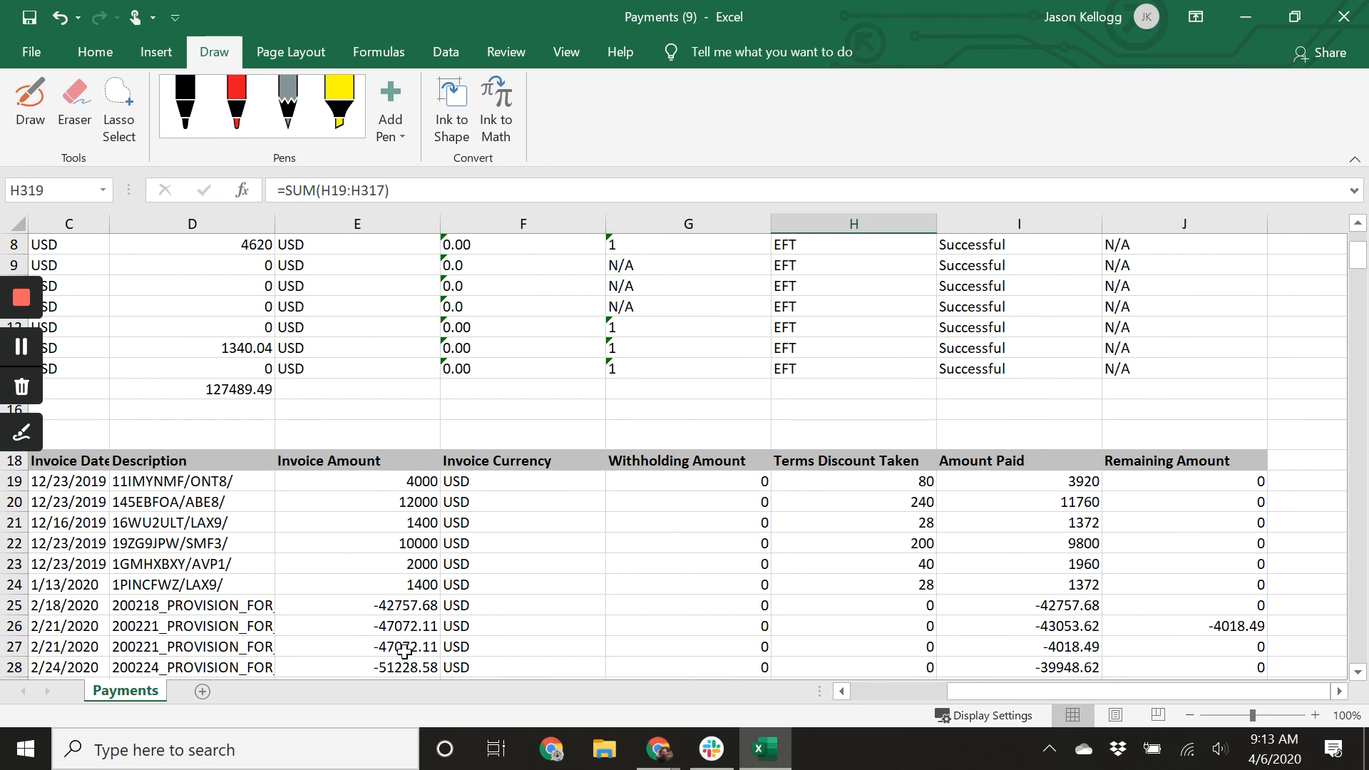
drag(401, 628, 399, 646)
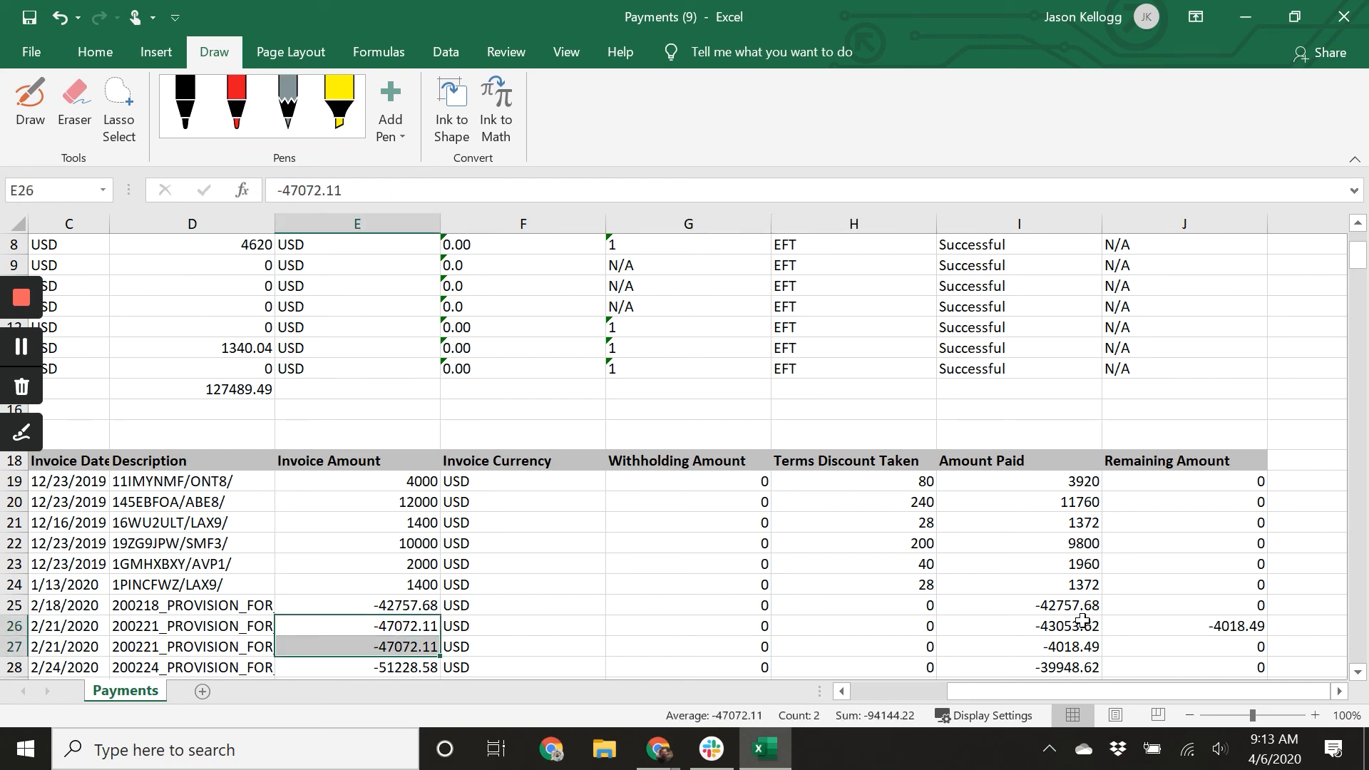
drag(1077, 629, 981, 683)
scroll(969, 603, down, 6)
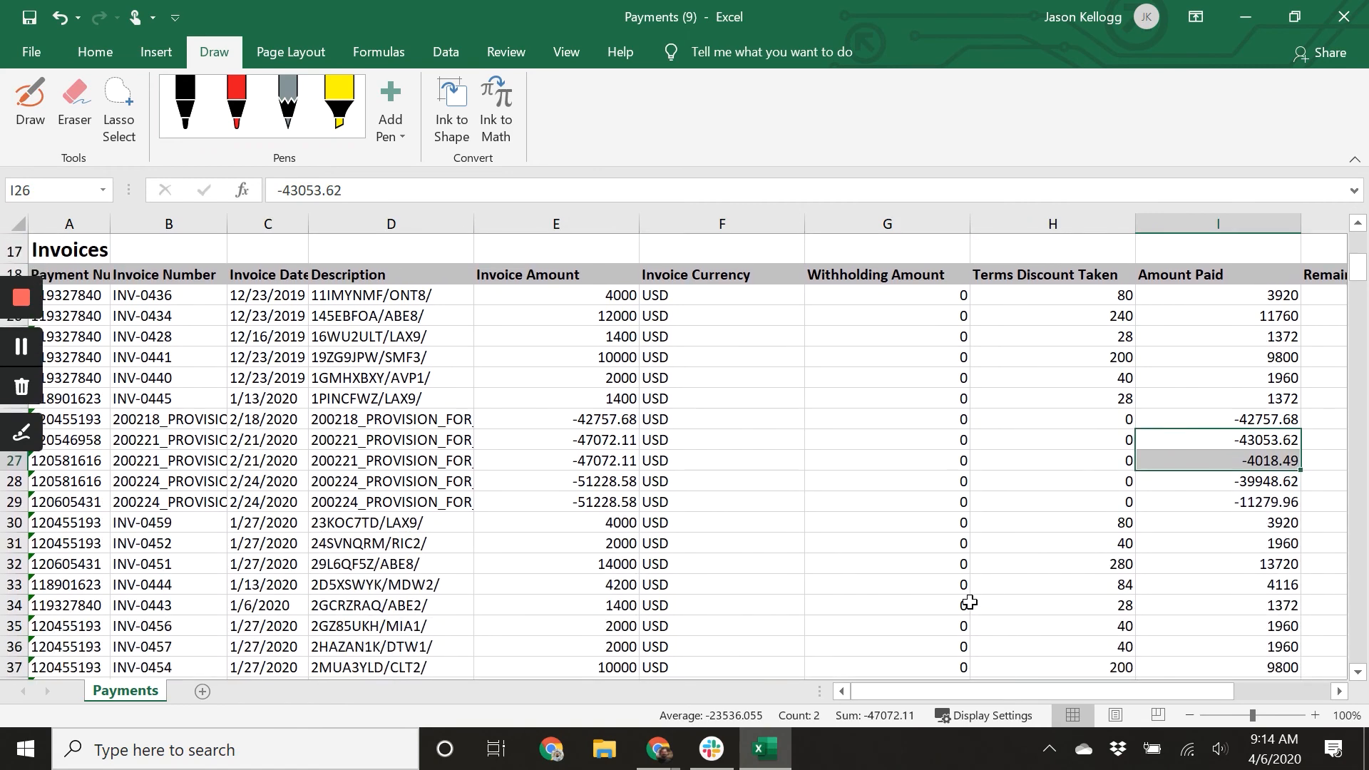
scroll(969, 602, down, 6)
click(1237, 493)
drag(1237, 493, 1235, 512)
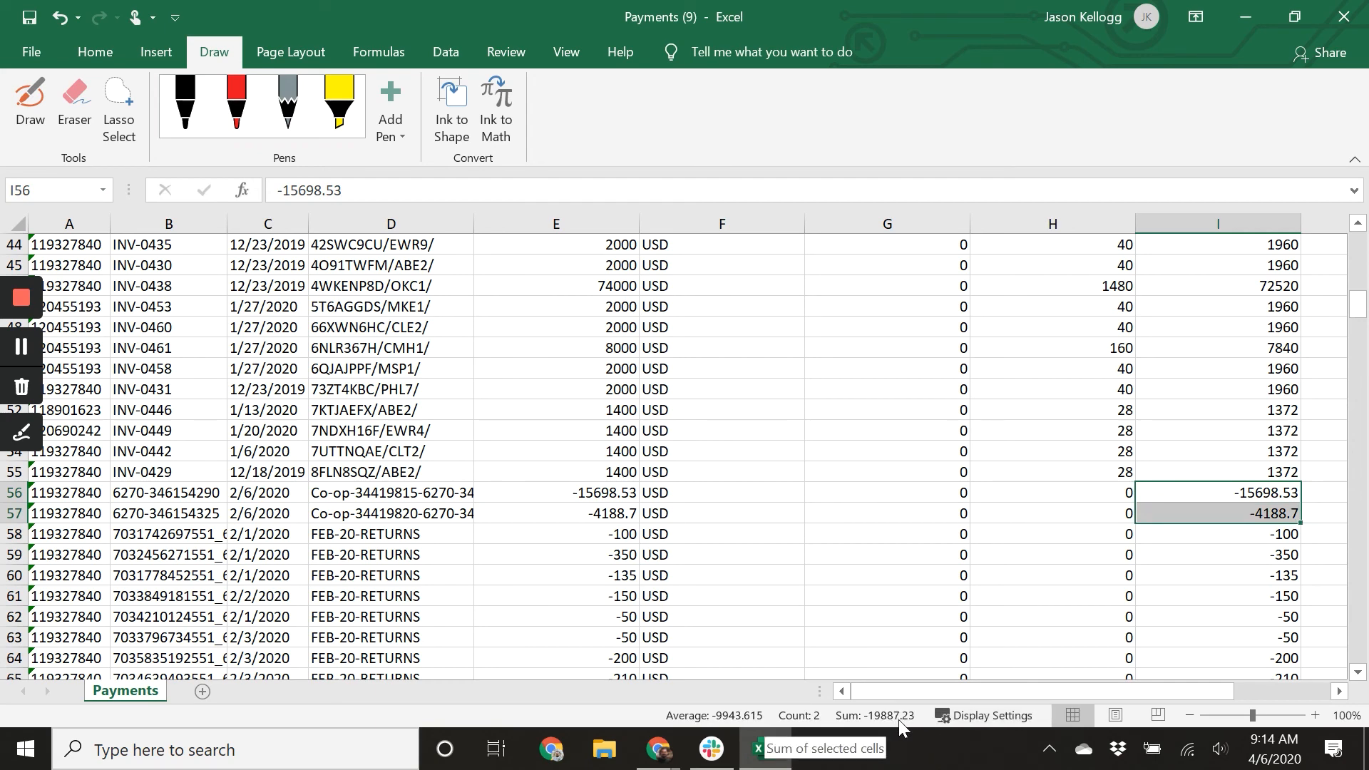
Back in the bill, give the Co Op line a unit price of 19,887.23 and sales channel Vendor Central.
click(661, 748)
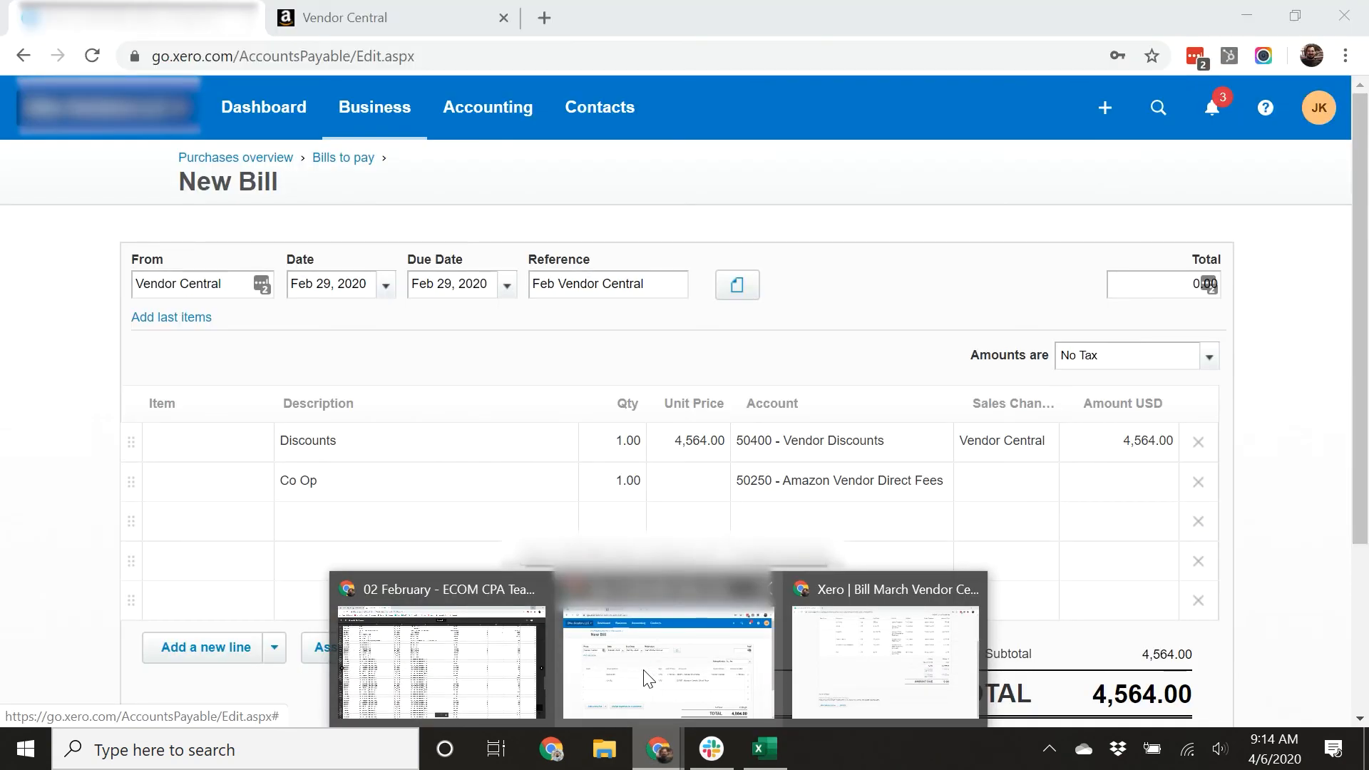
click(643, 678)
click(679, 485)
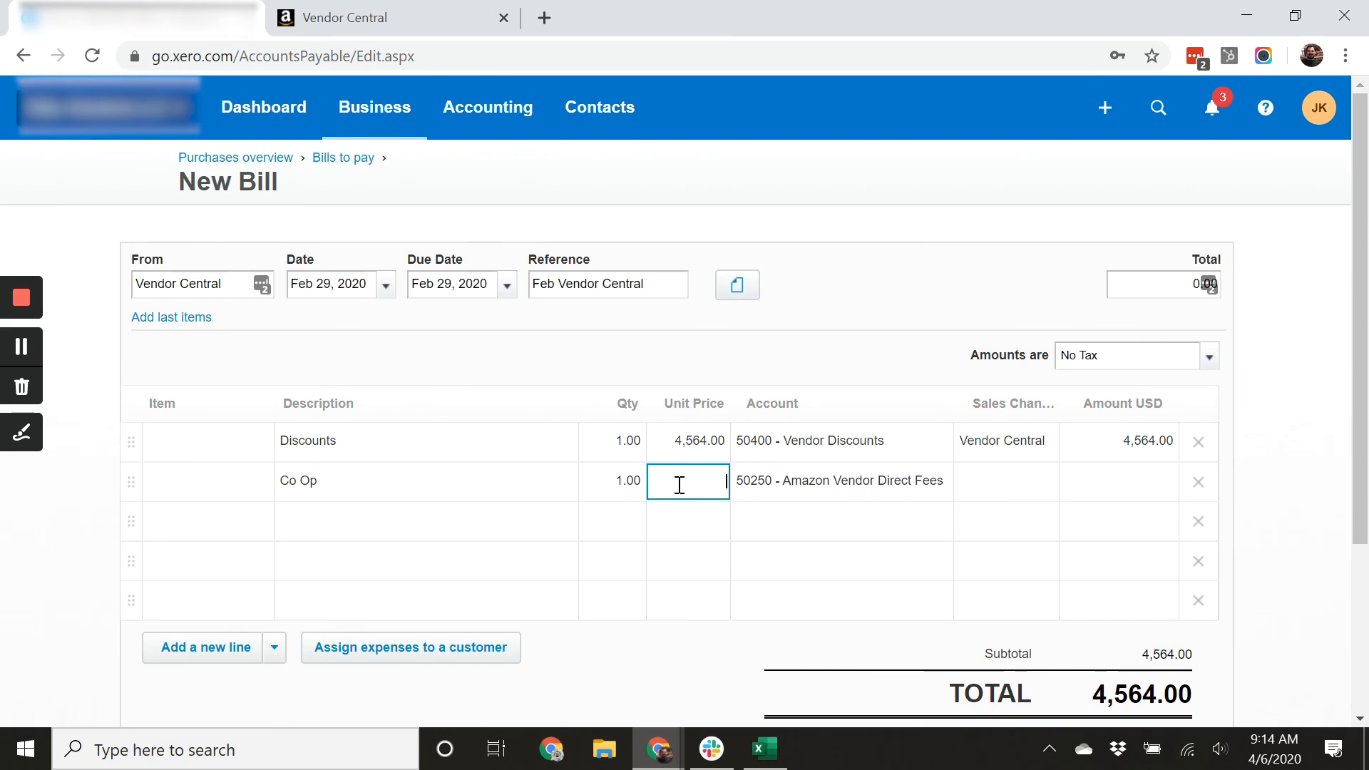
text(19,887.23)
key(Tab)
text(ve)
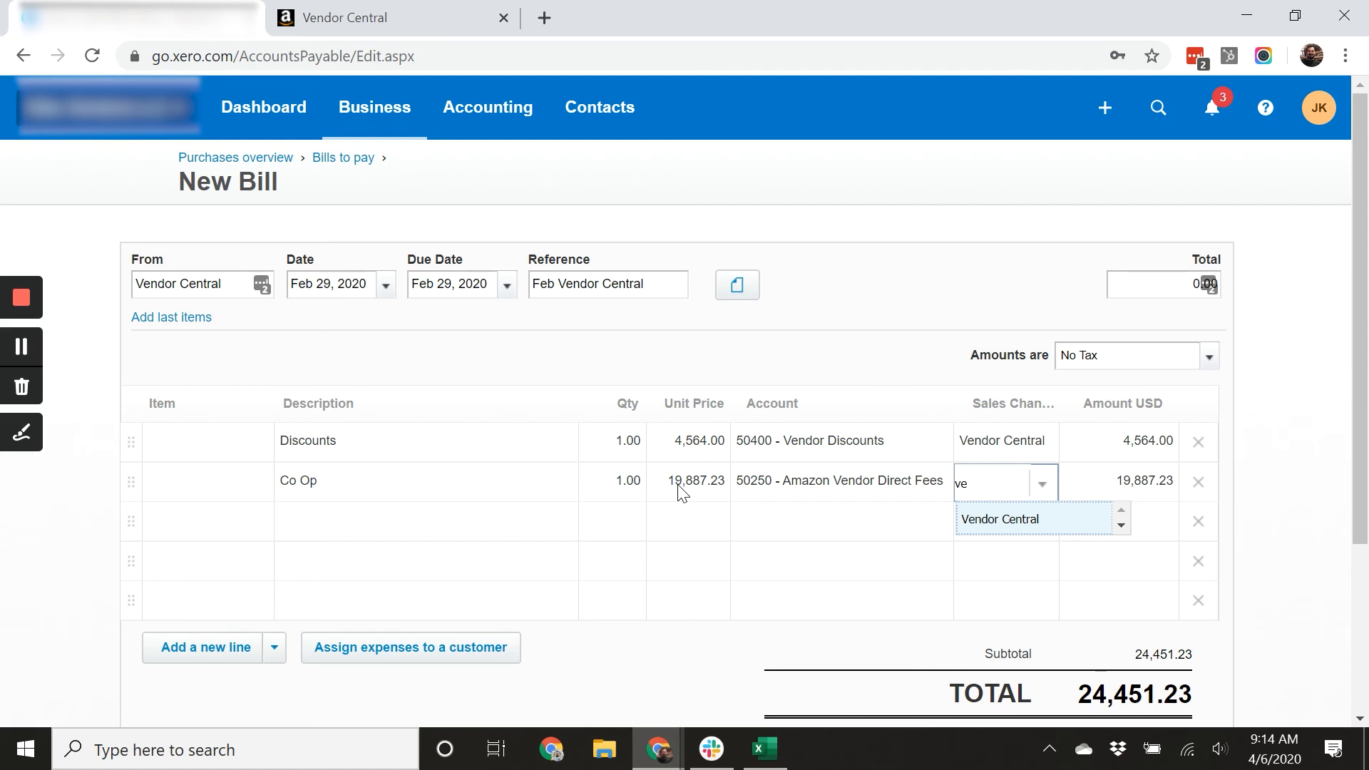
key(Tab)
key(Tab)
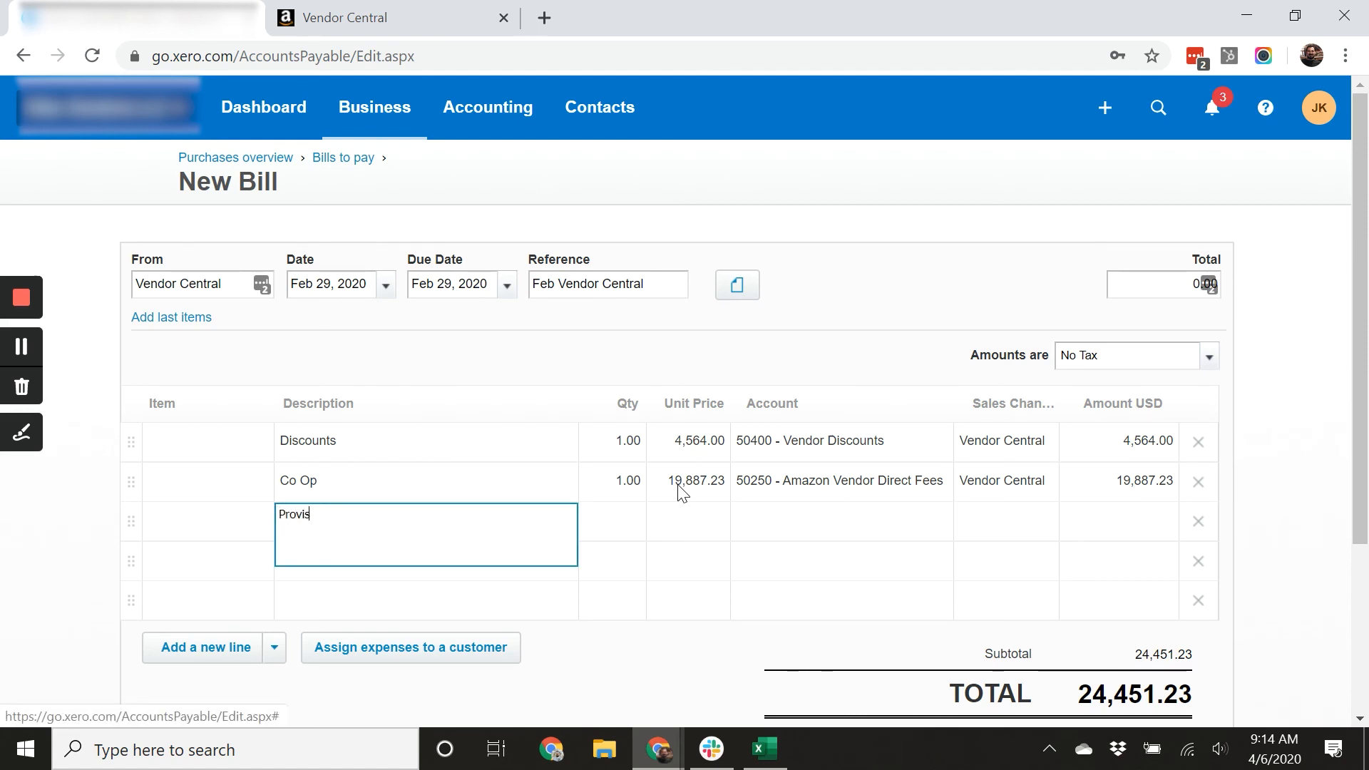
Add a third bill line described Provision with quantity 1.
key(Tab)
key(Tab)
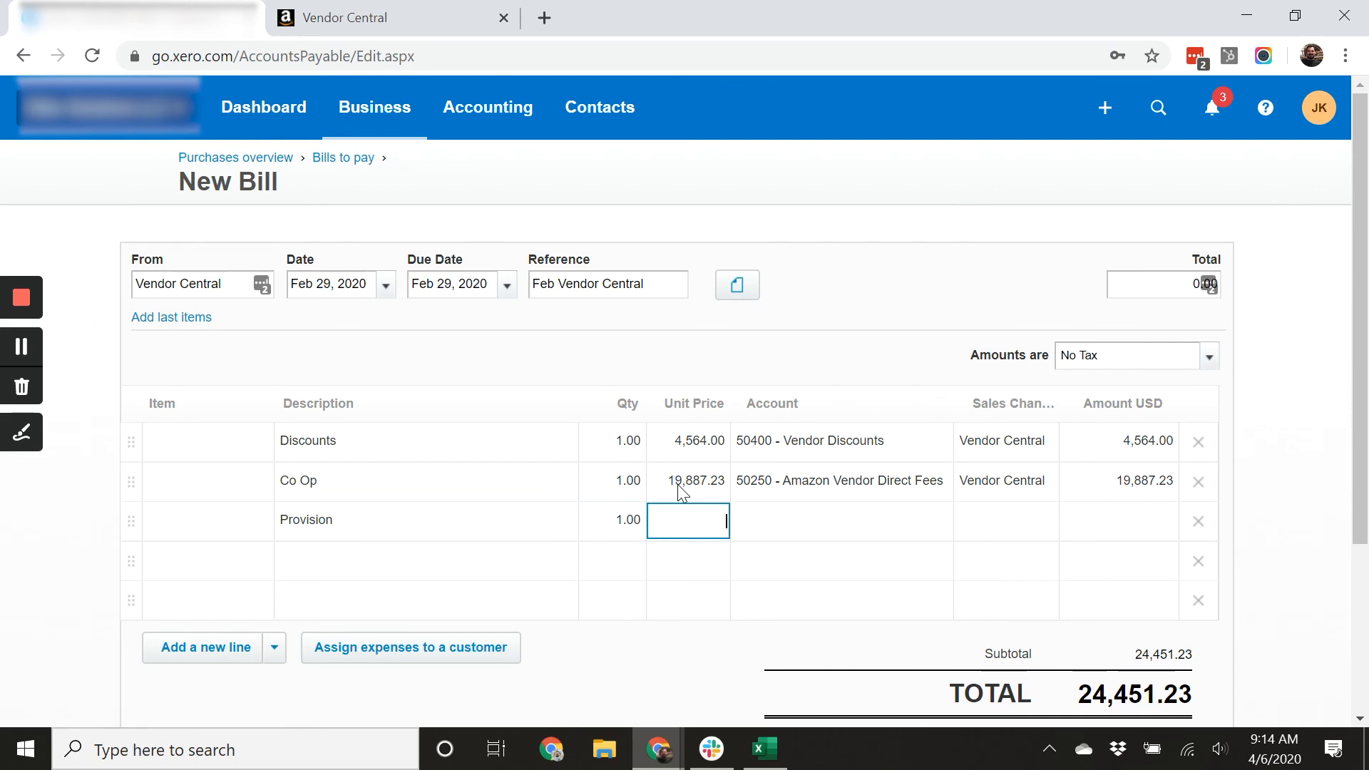
Switch to the spreadsheet and select the provision Amount Paid cells in rows 25 to 29 to total them.
click(776, 747)
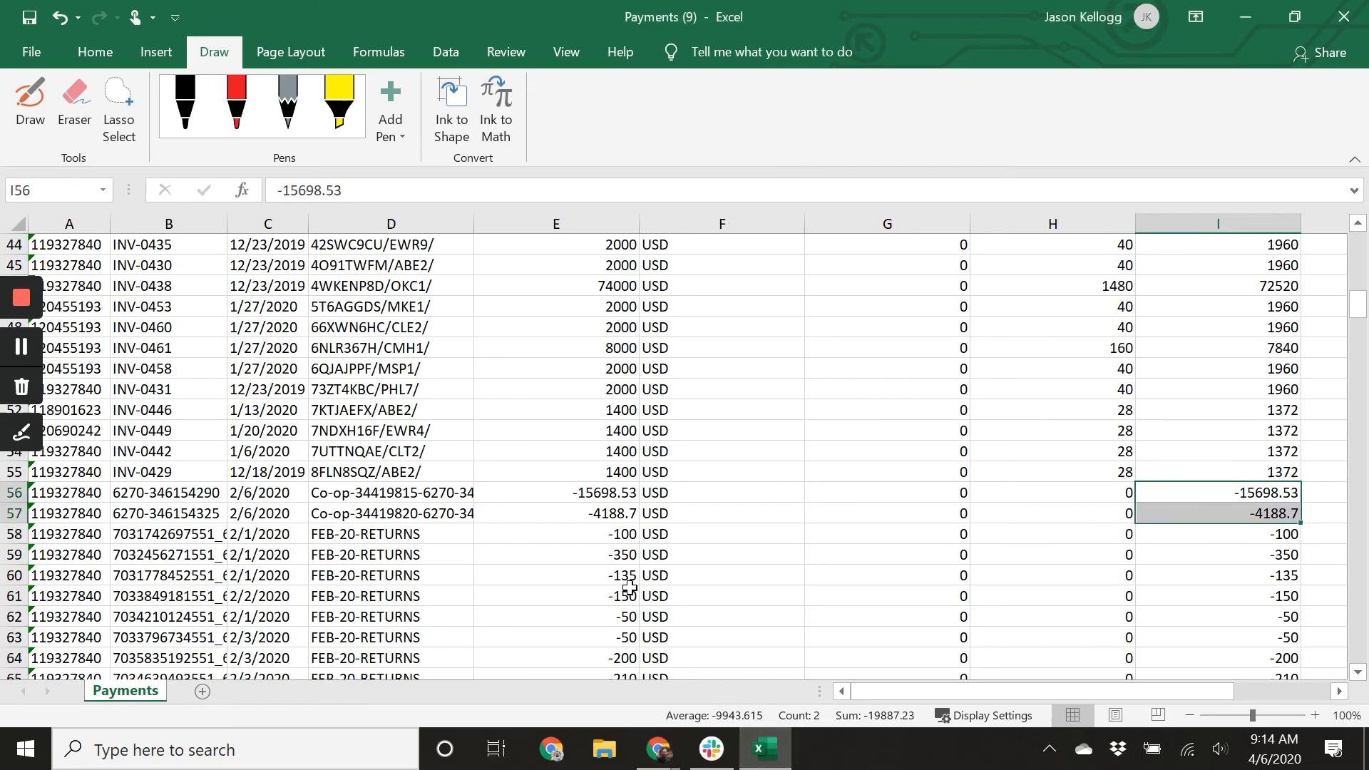
scroll(592, 579, up, 9)
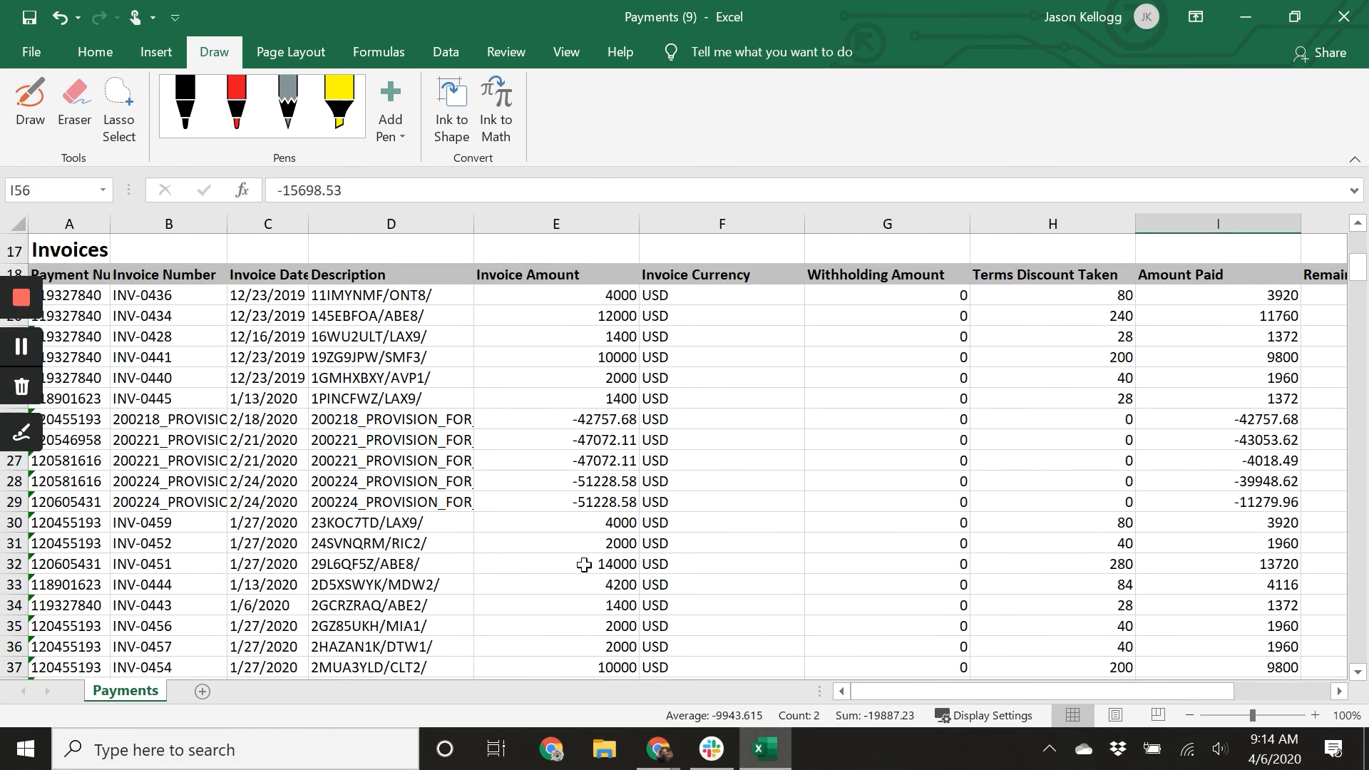
scroll(460, 477, up, 1)
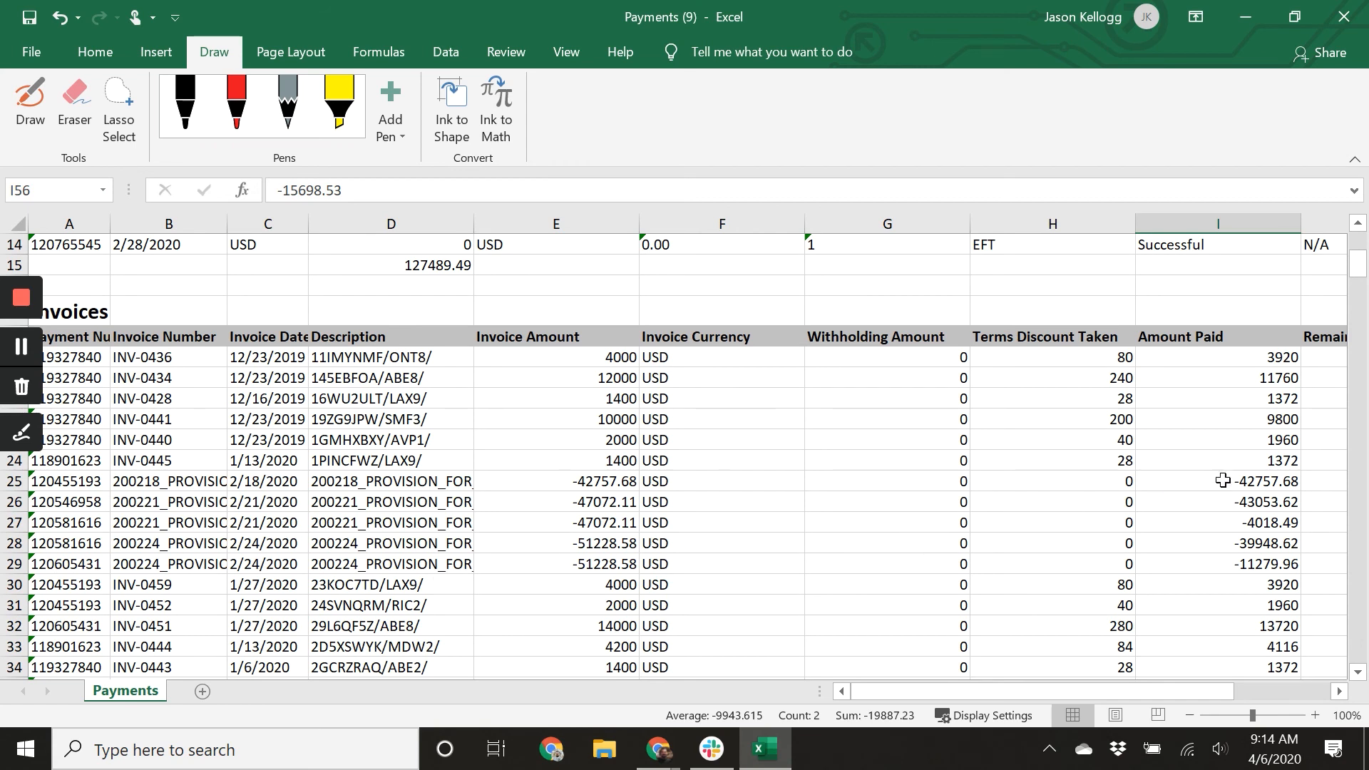
drag(1238, 484, 1257, 568)
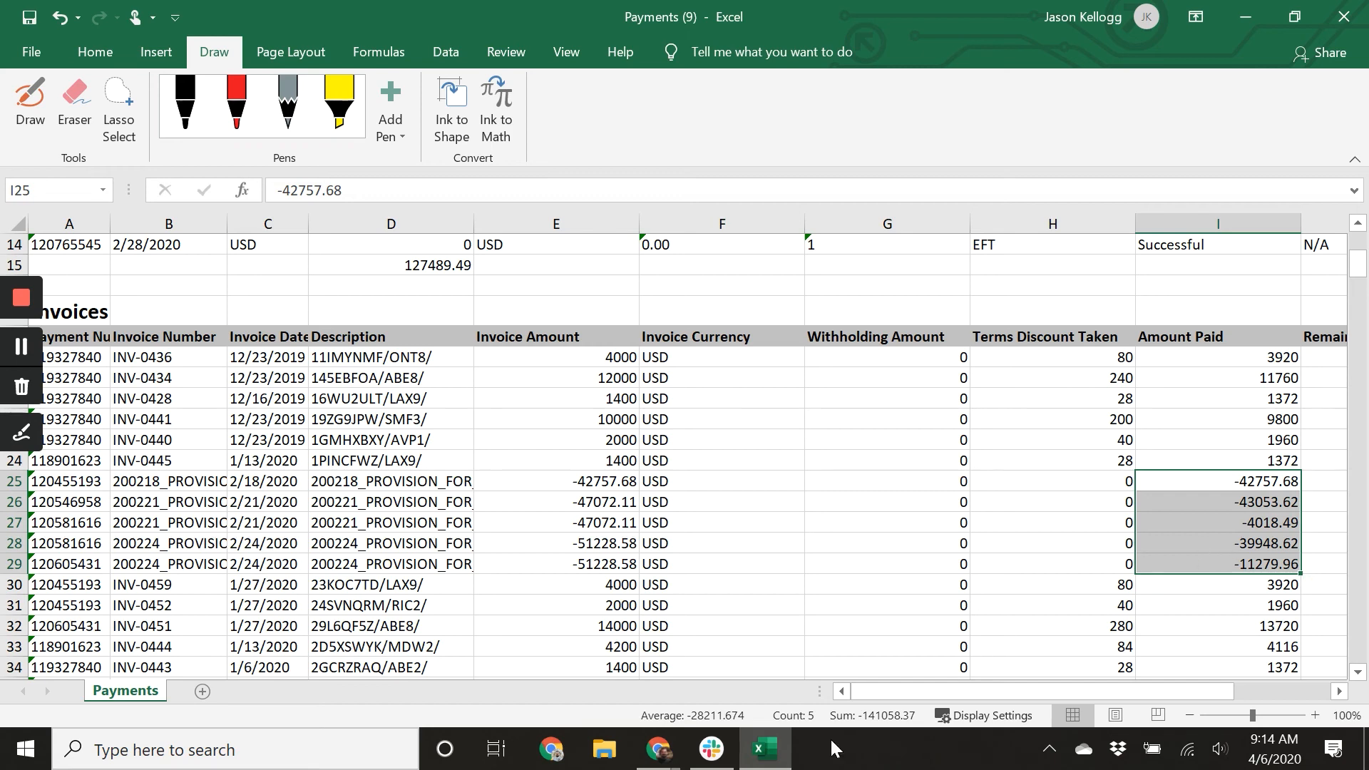
Back in the bill, give the Provision line a unit price of 141,058.37 and sales channel Vendor Central.
mouse_move(657, 759)
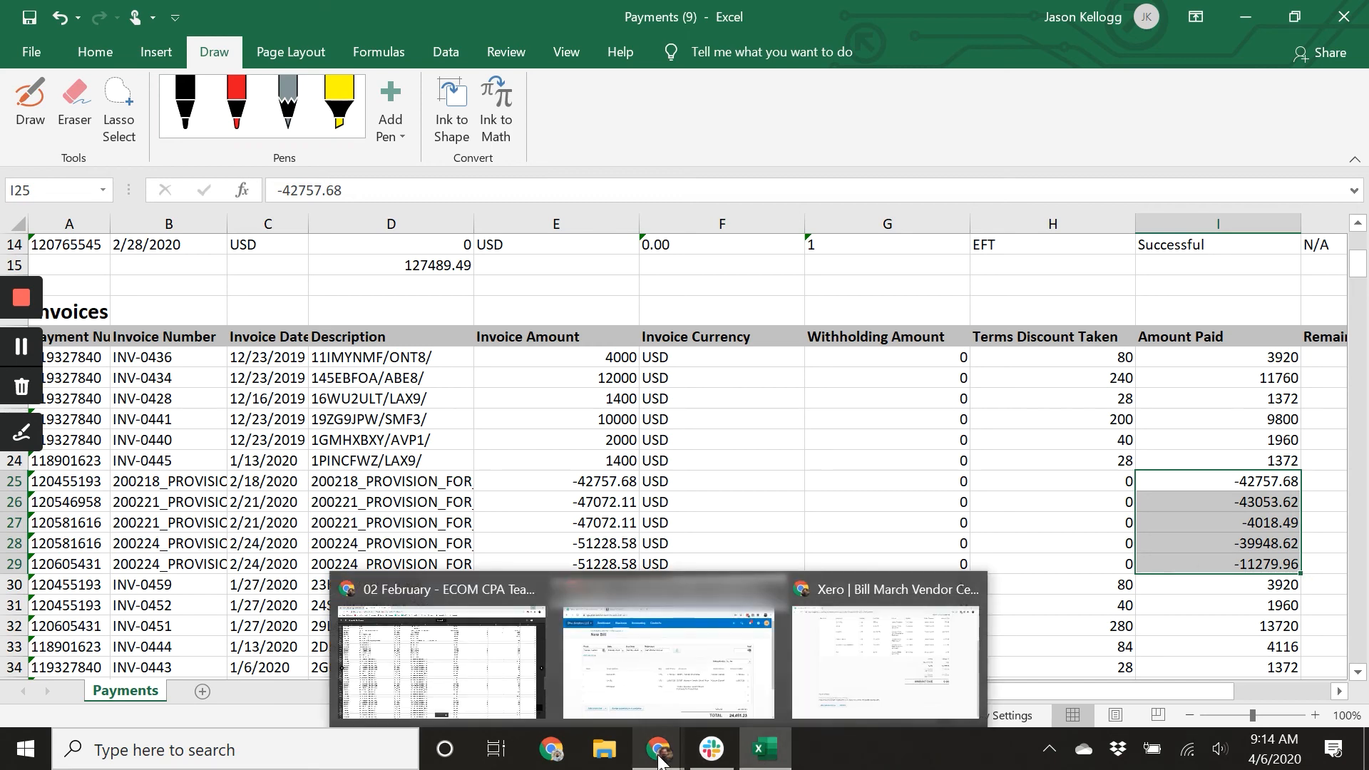
click(667, 663)
click(694, 536)
text(14)
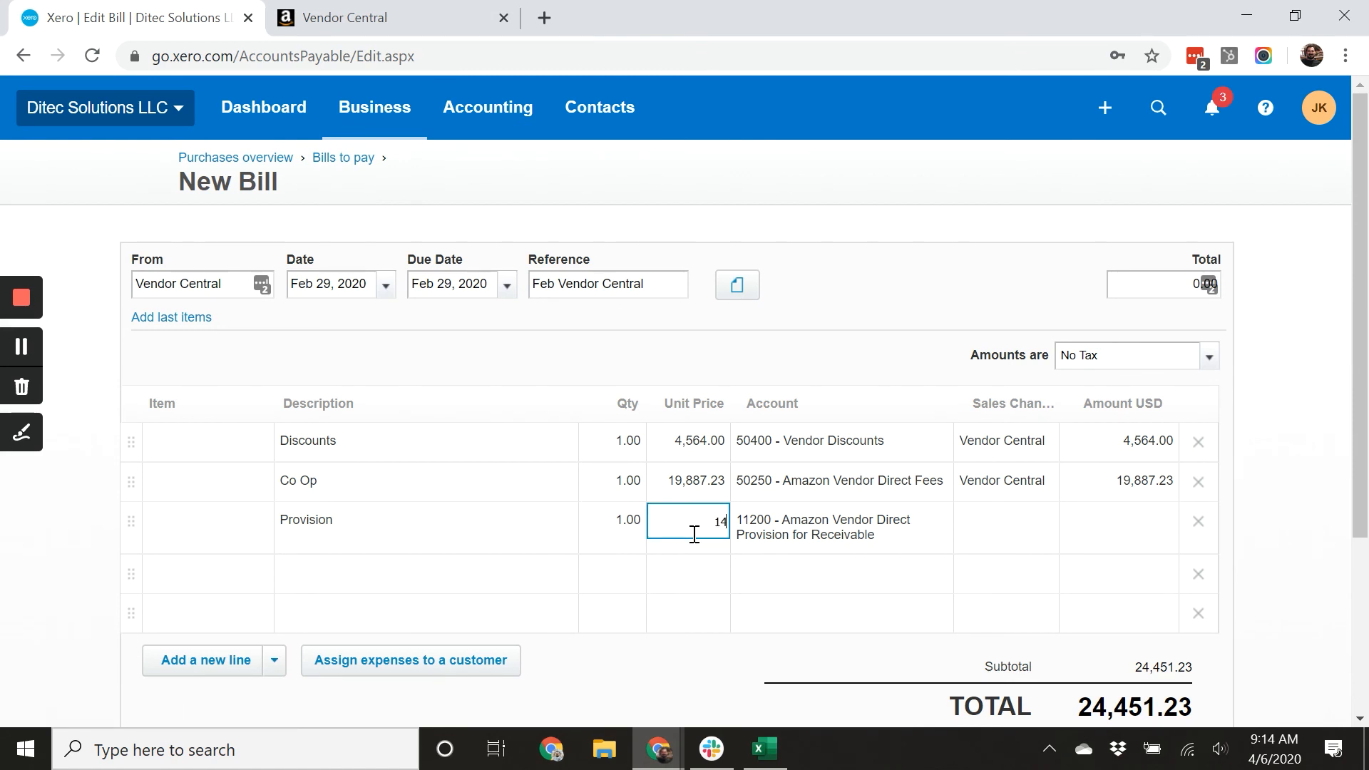
text(1,058.37)
key(Tab)
key(Tab)
text(ve)
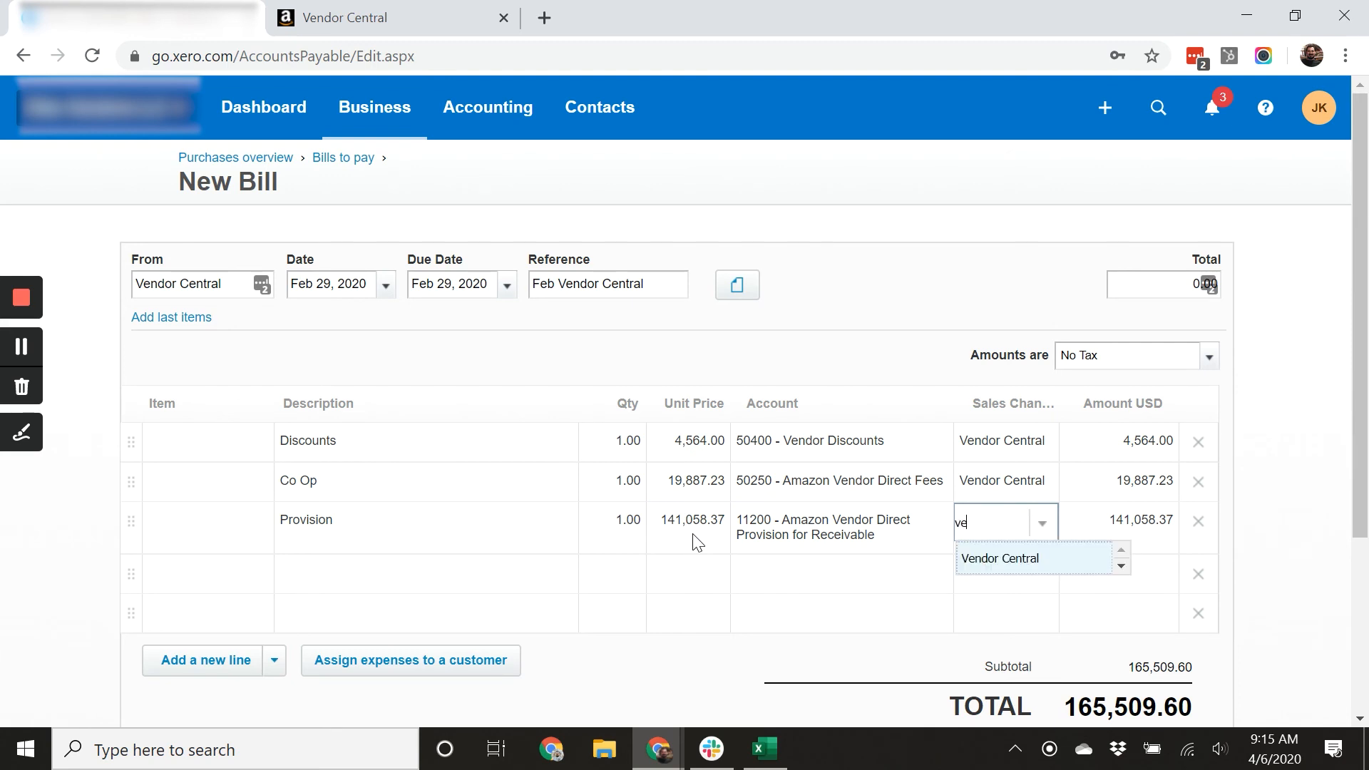
key(Tab)
key(Tab)
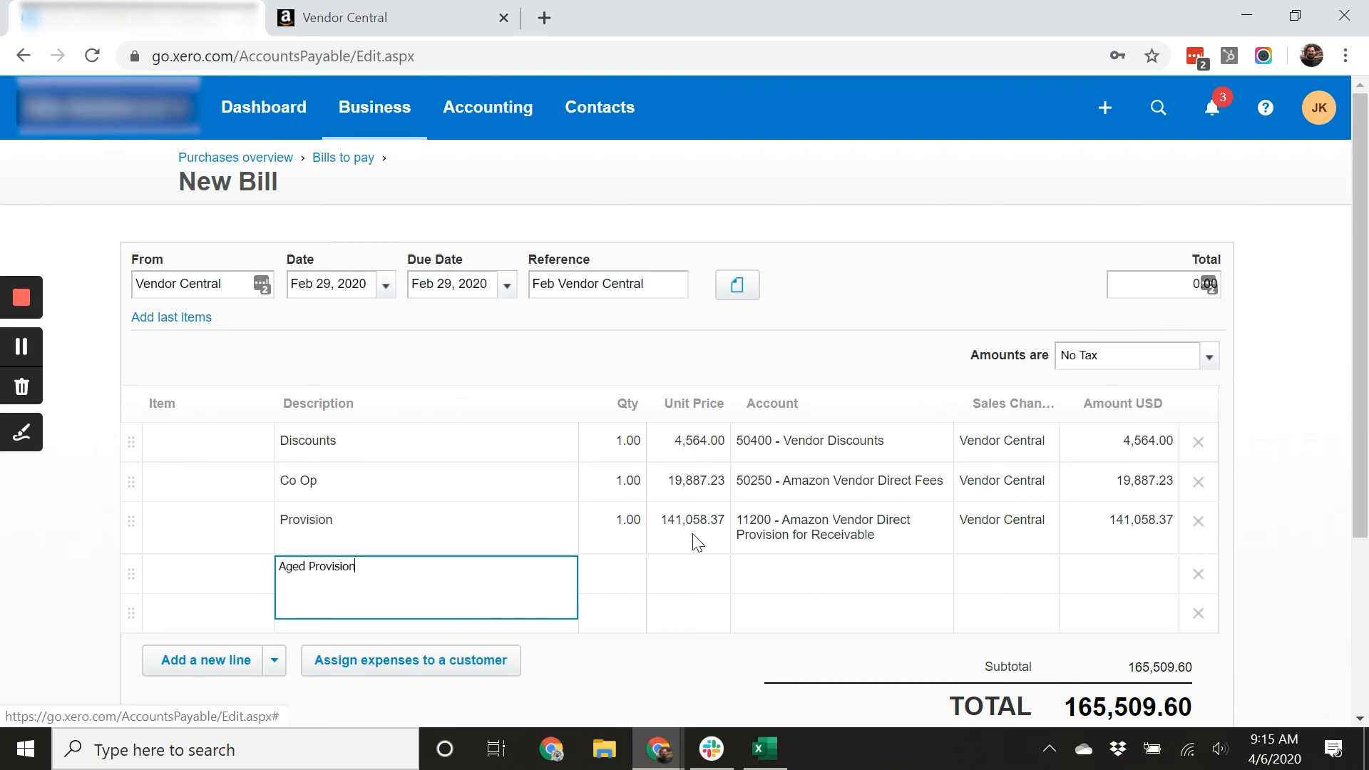
Add a fourth bill line described Aged Provision with quantity 1.
text(Aged Provision)
key(Tab)
key(Tab)
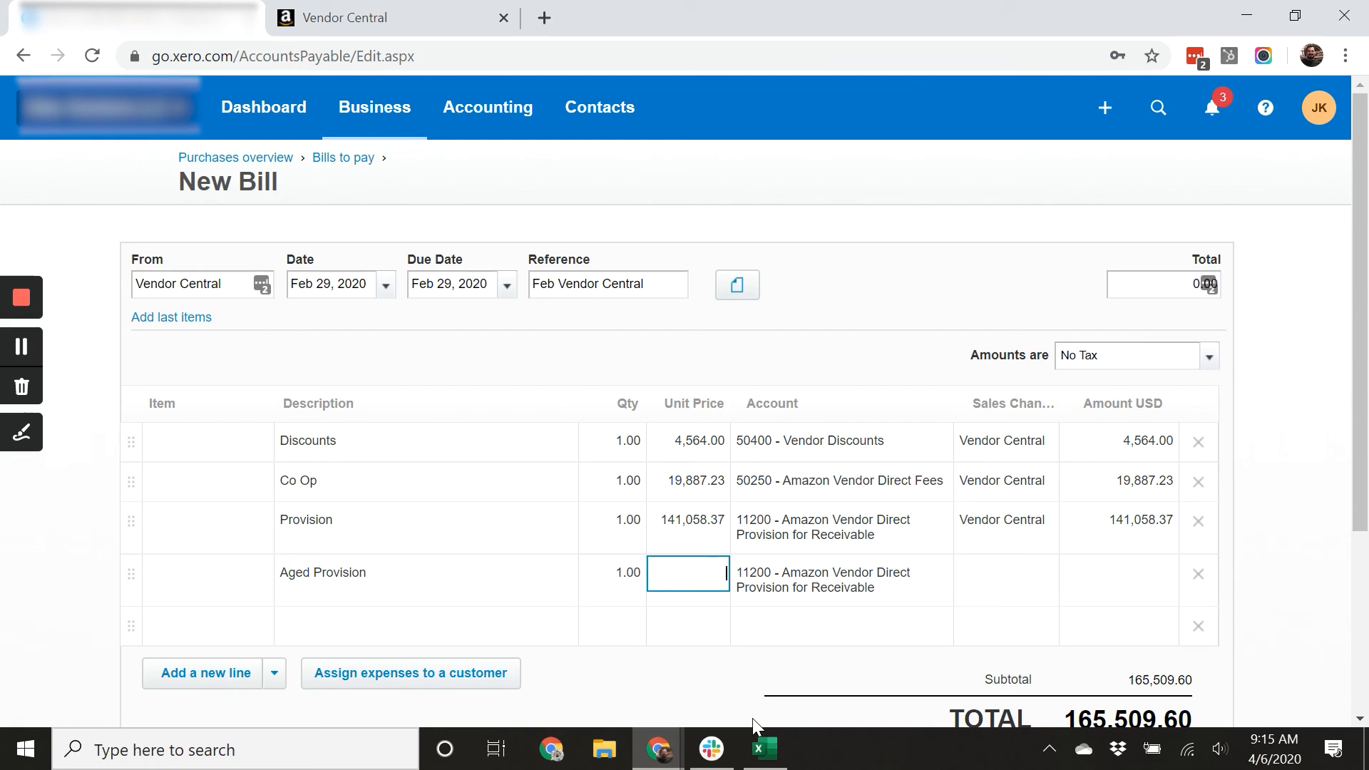
Switch to the spreadsheet and select the provision reversal amounts in rows 312 to 318.
click(764, 748)
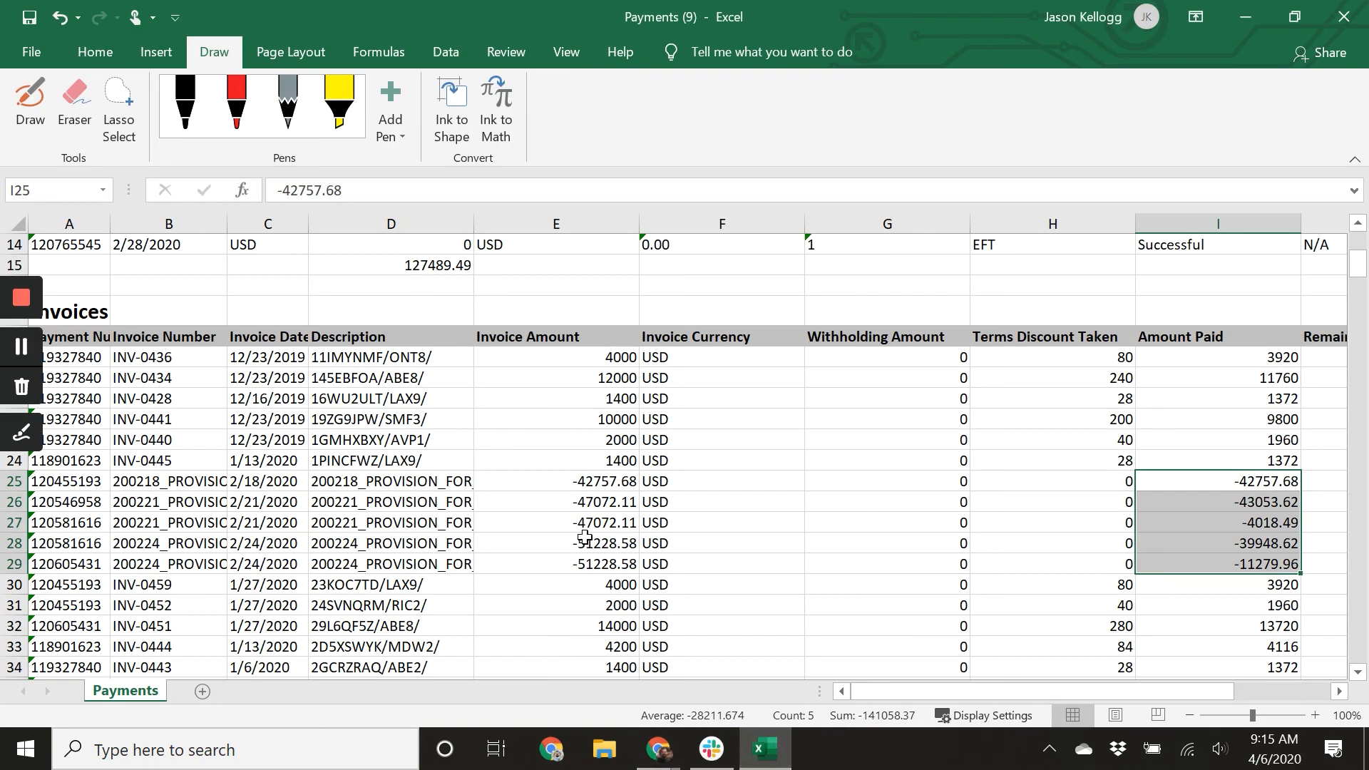
scroll(585, 536, down, 20)
scroll(585, 537, down, 20)
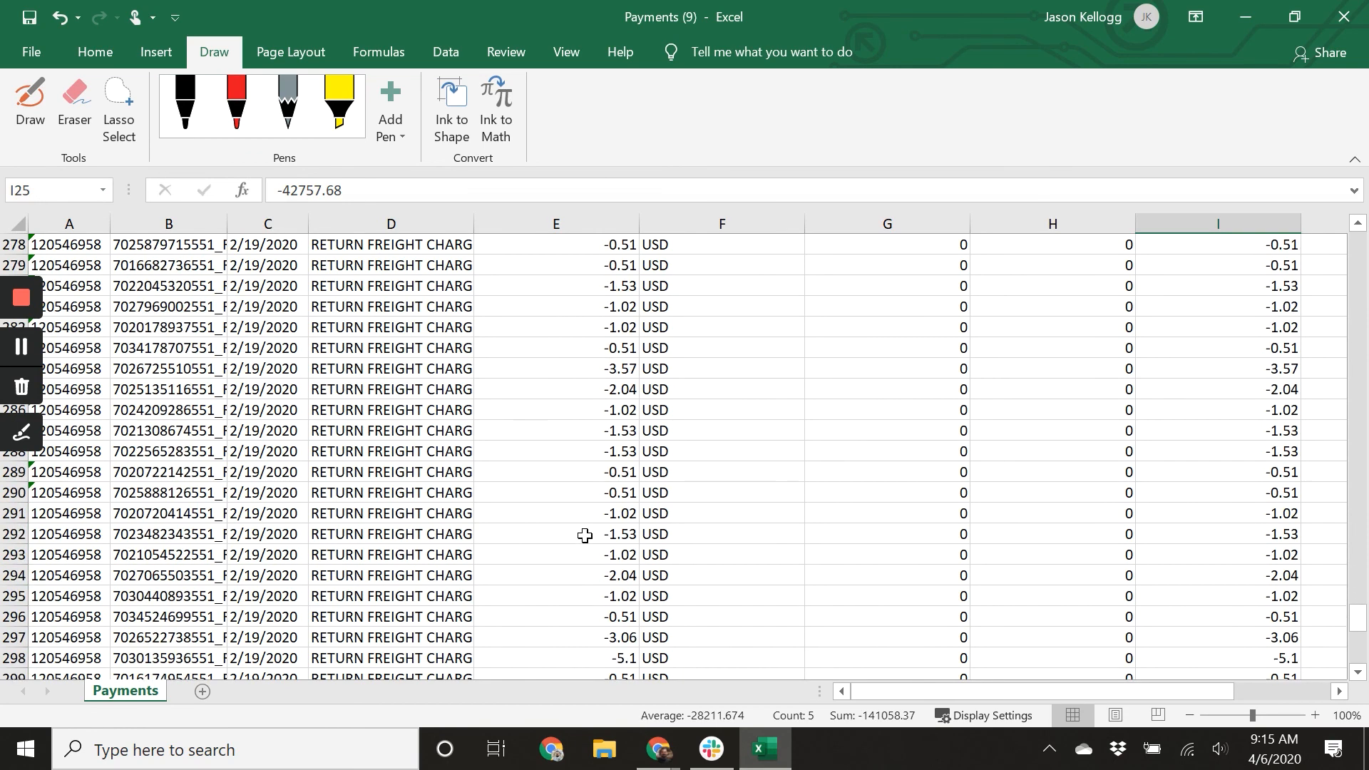
scroll(585, 536, down, 11)
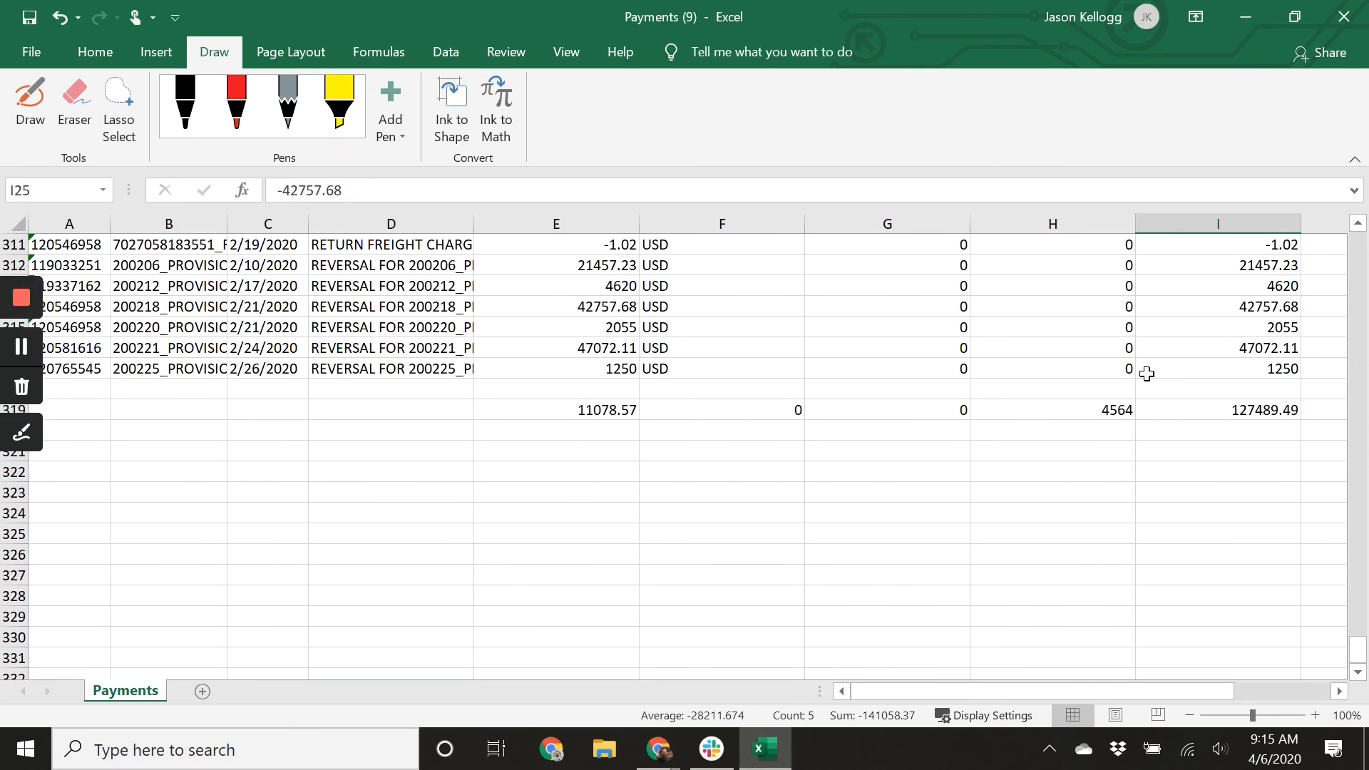
drag(1241, 266, 1255, 369)
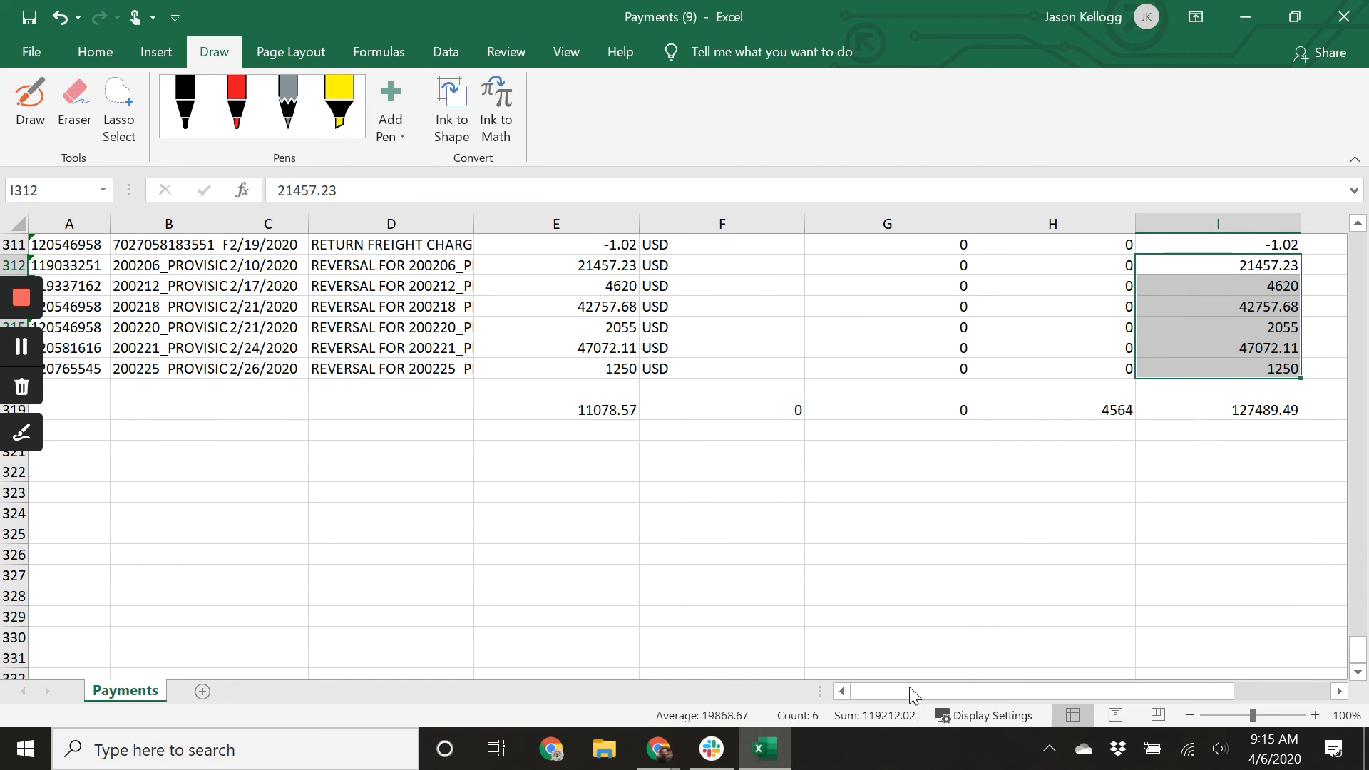
Scroll through the invoice lines and select the older provision Amount Paid cells in rows 138 to 142 to total them.
scroll(964, 602, up, 1)
scroll(1043, 659, up, 20)
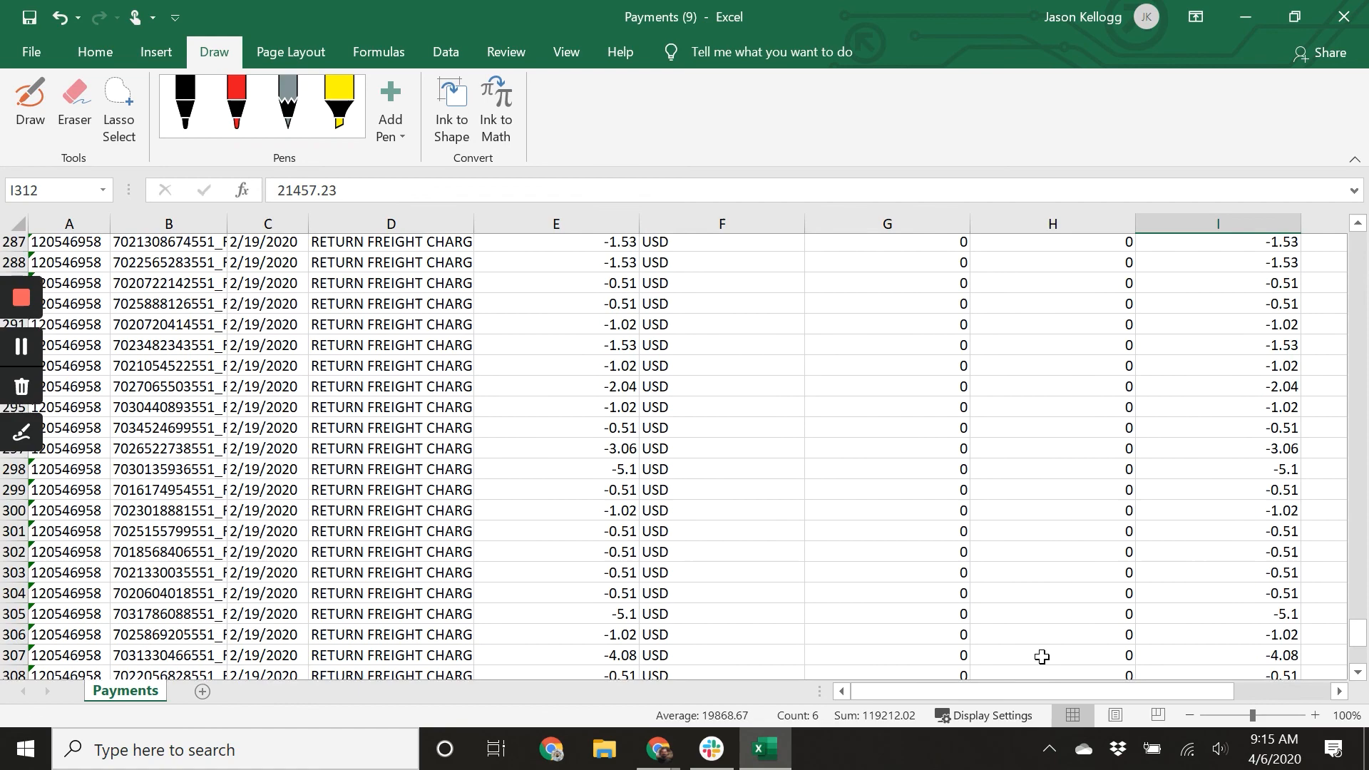
scroll(1043, 659, up, 20)
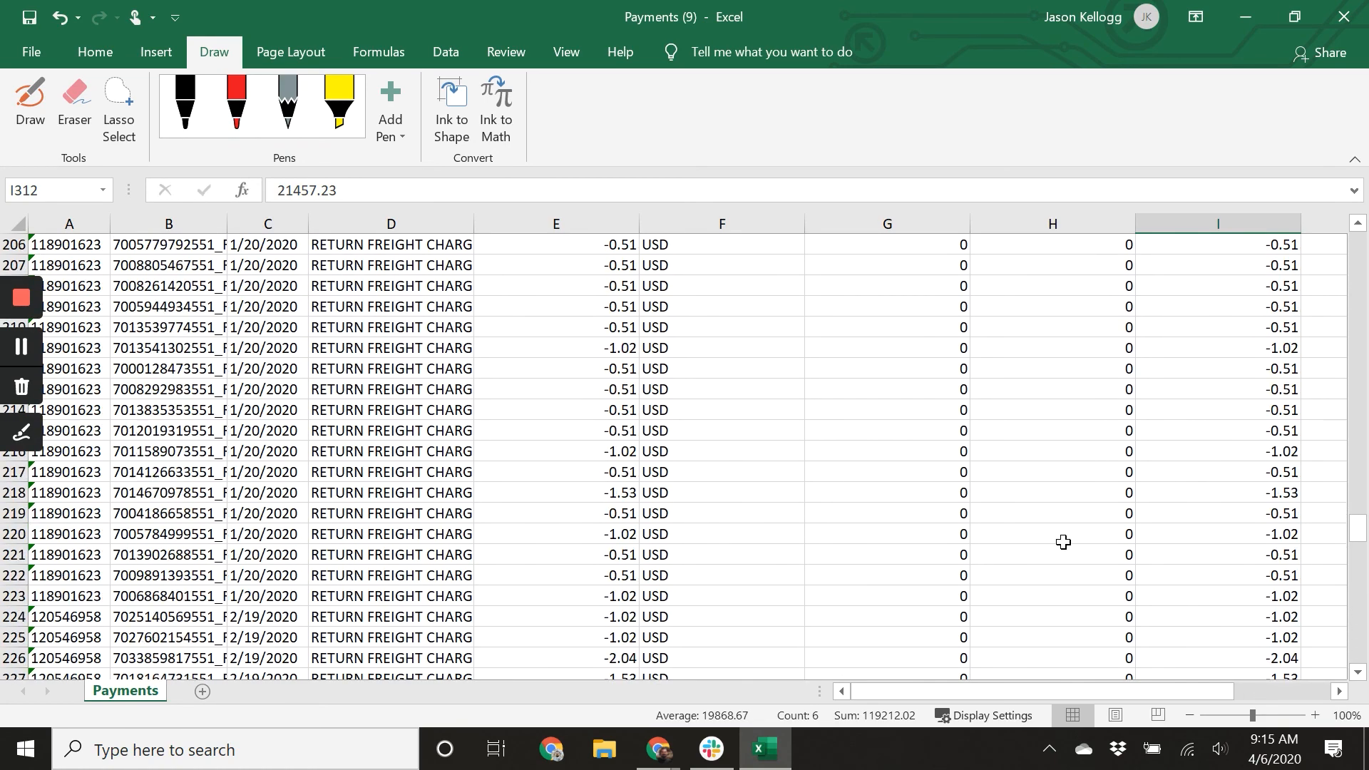
scroll(1060, 554, up, 17)
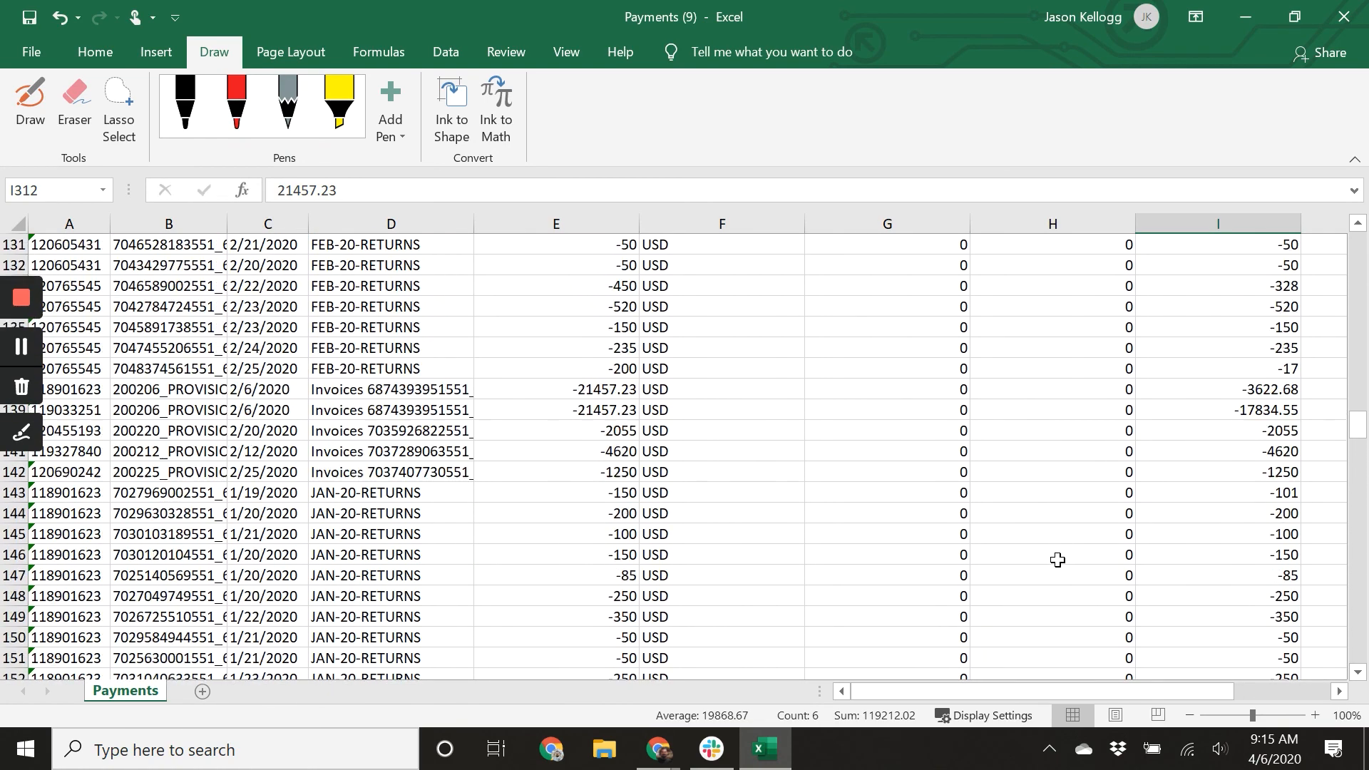
scroll(1055, 562, up, 16)
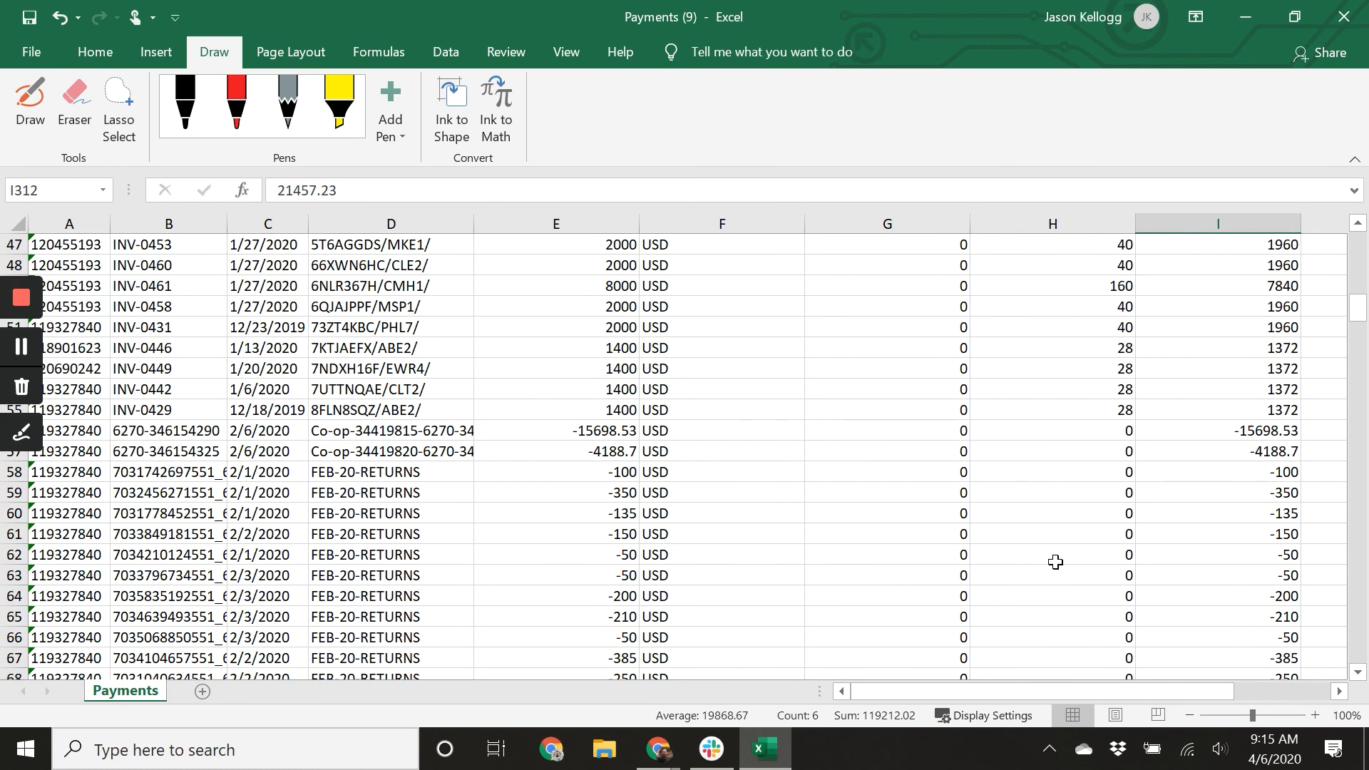
scroll(1055, 562, up, 10)
scroll(1055, 562, down, 11)
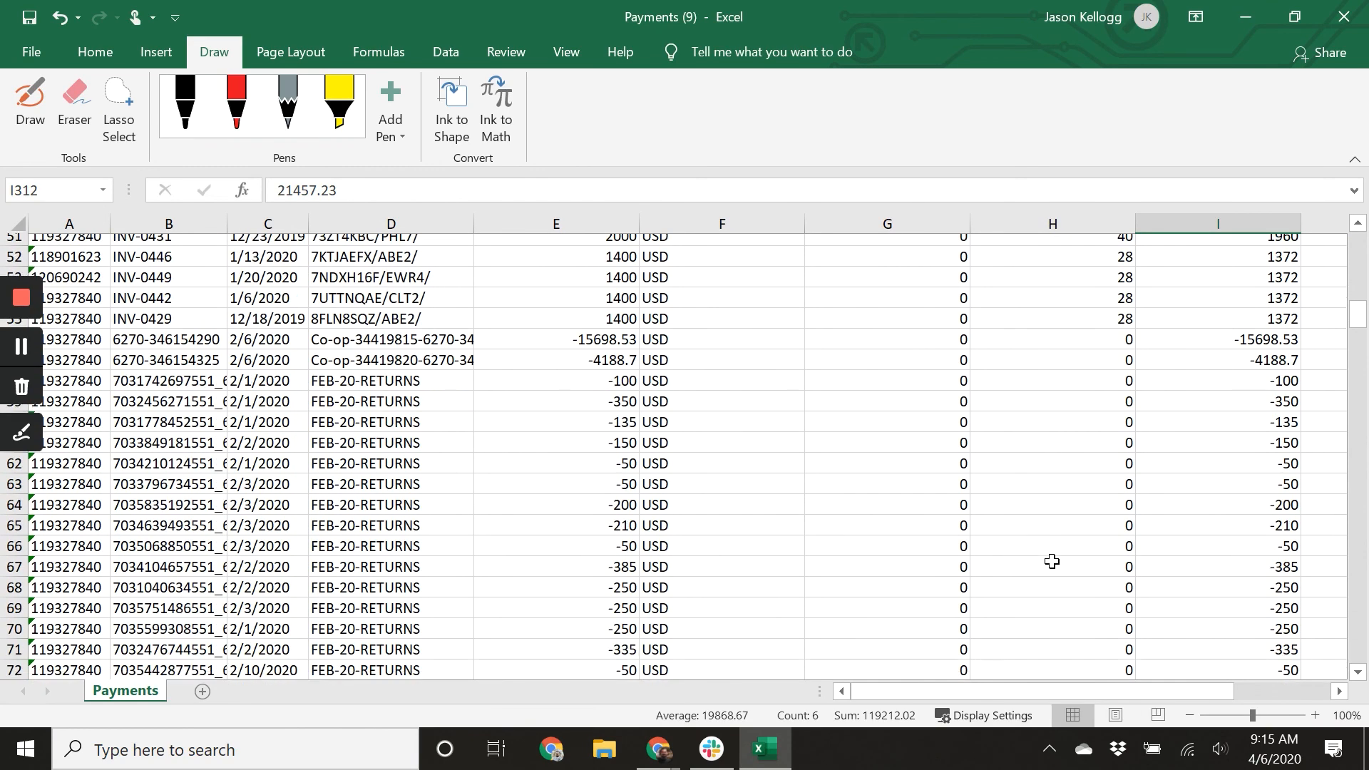
scroll(1052, 562, down, 16)
scroll(1052, 561, up, 20)
scroll(1052, 562, up, 4)
scroll(1051, 562, down, 4)
scroll(998, 532, down, 4)
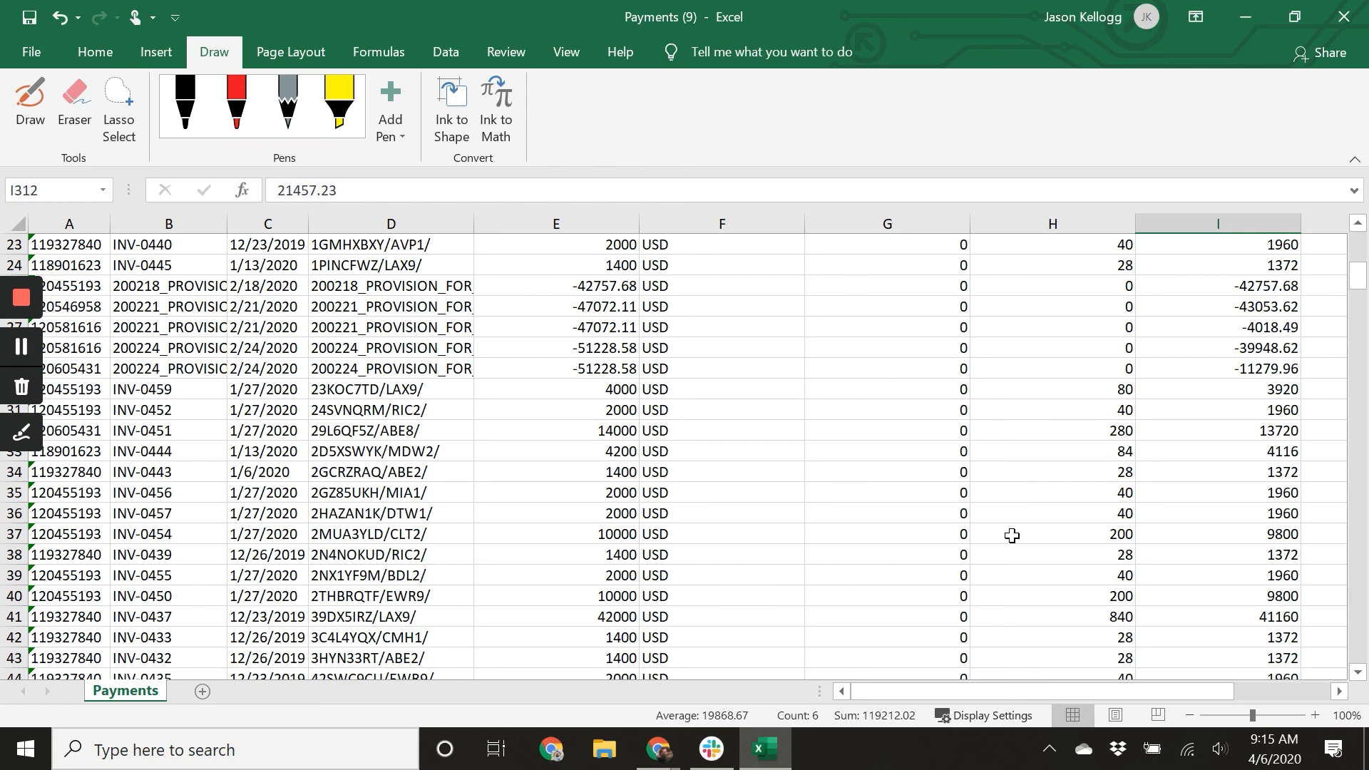
scroll(1011, 535, down, 7)
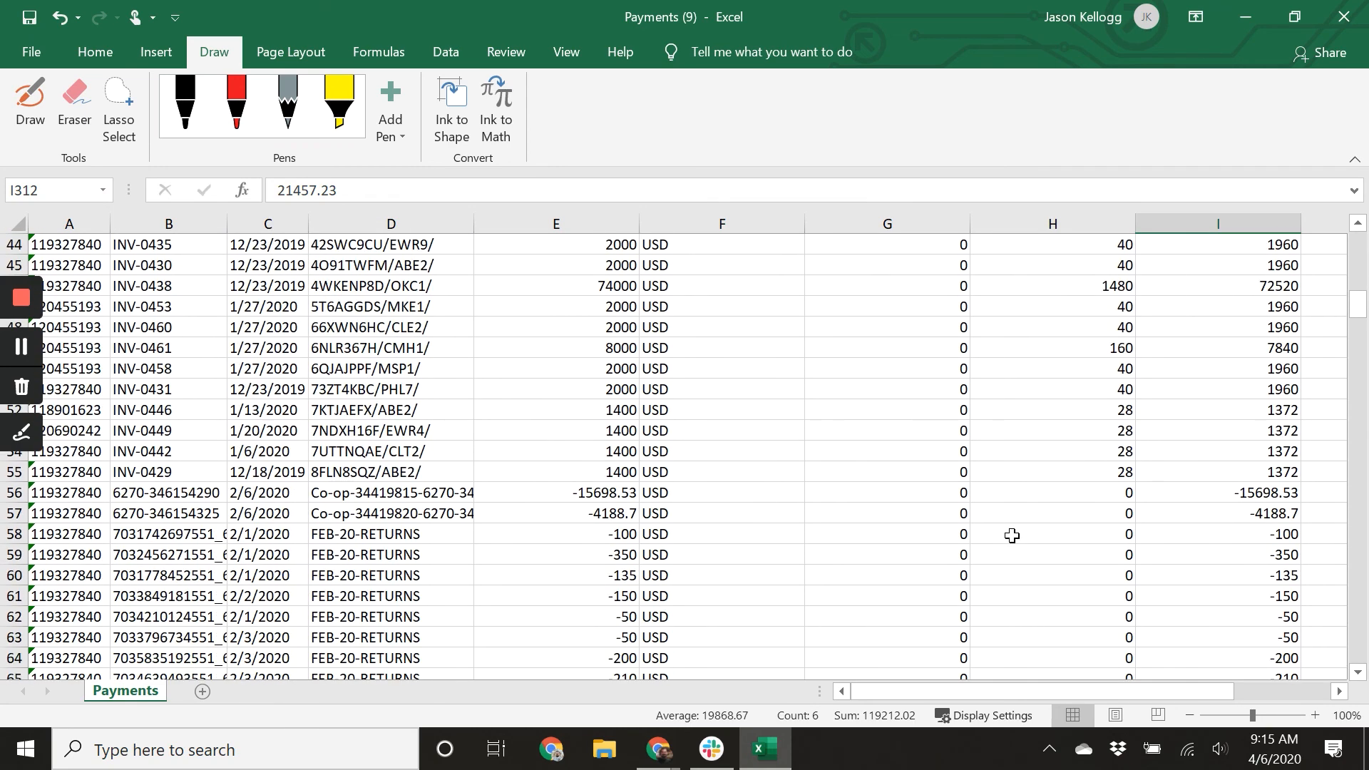
scroll(1011, 535, down, 20)
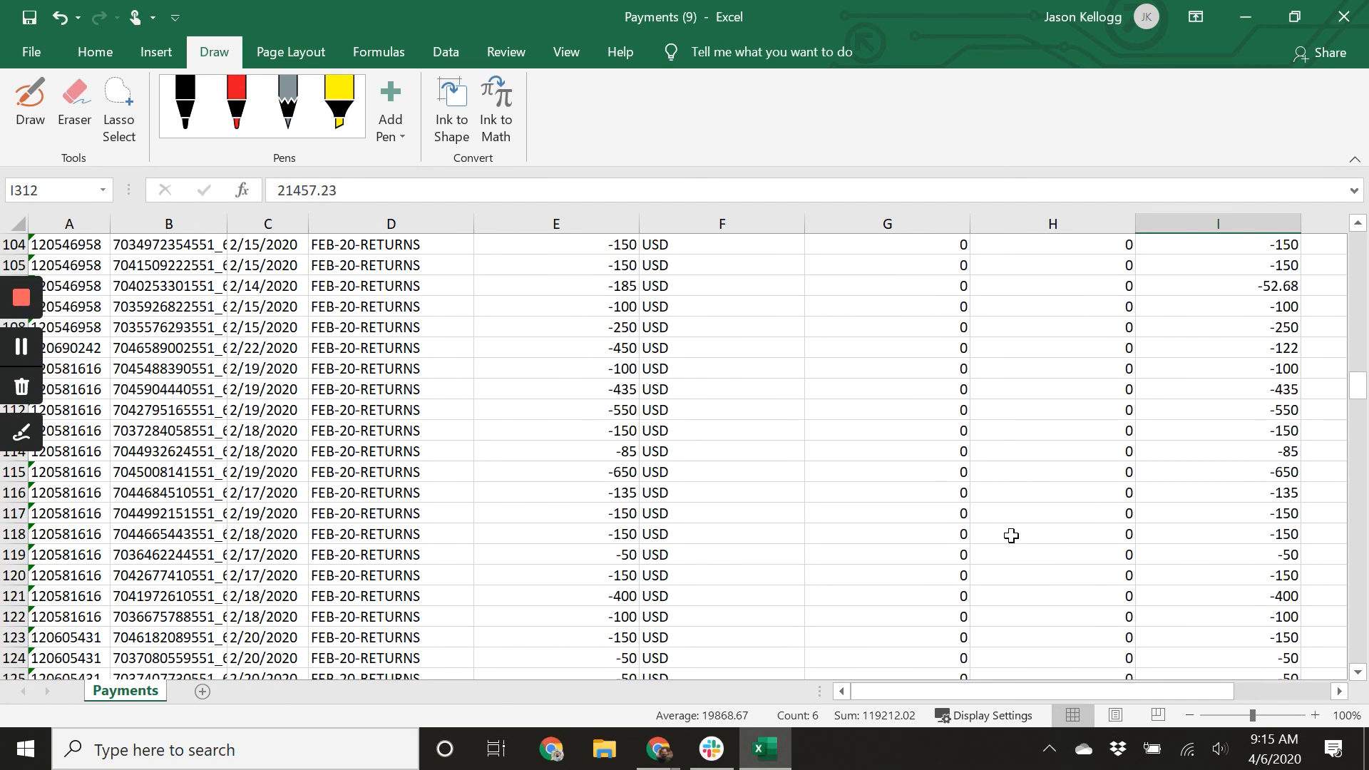
scroll(1012, 535, down, 8)
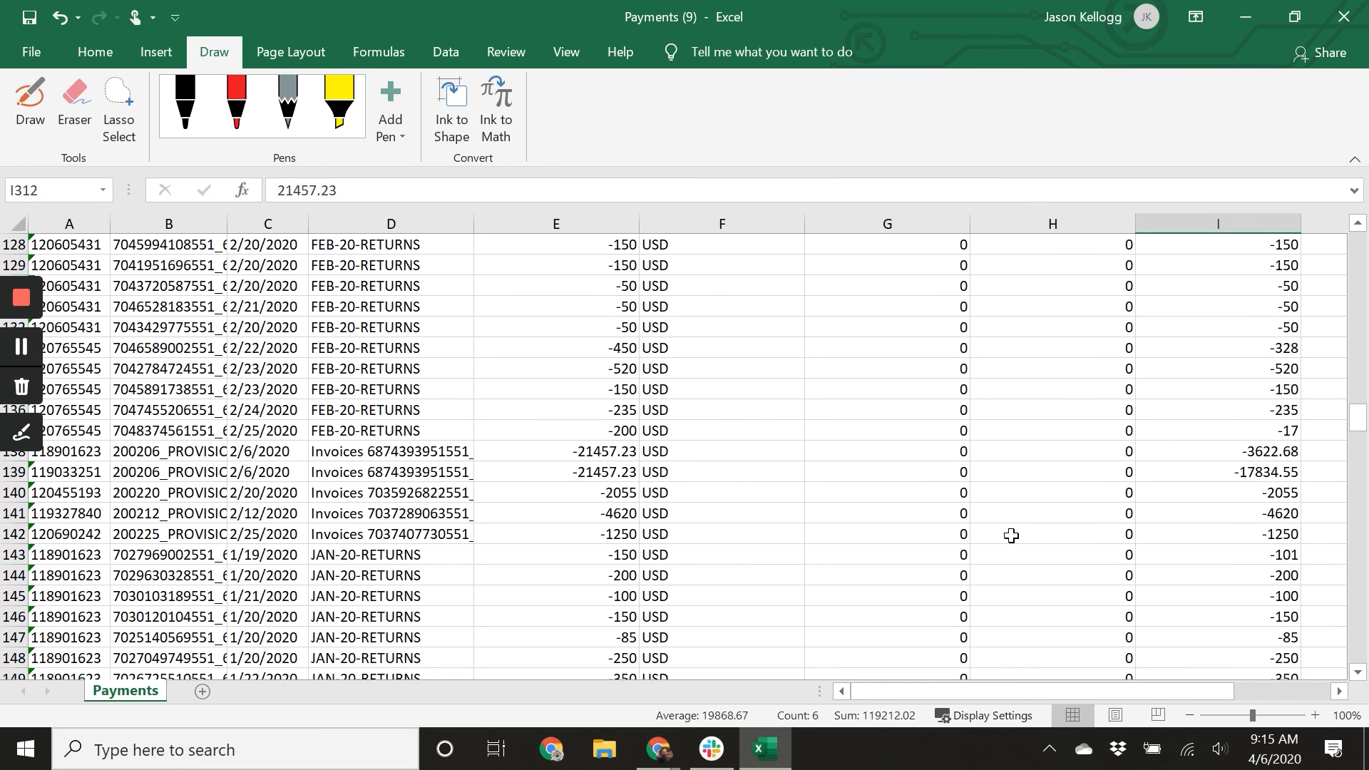
drag(1239, 457, 1261, 533)
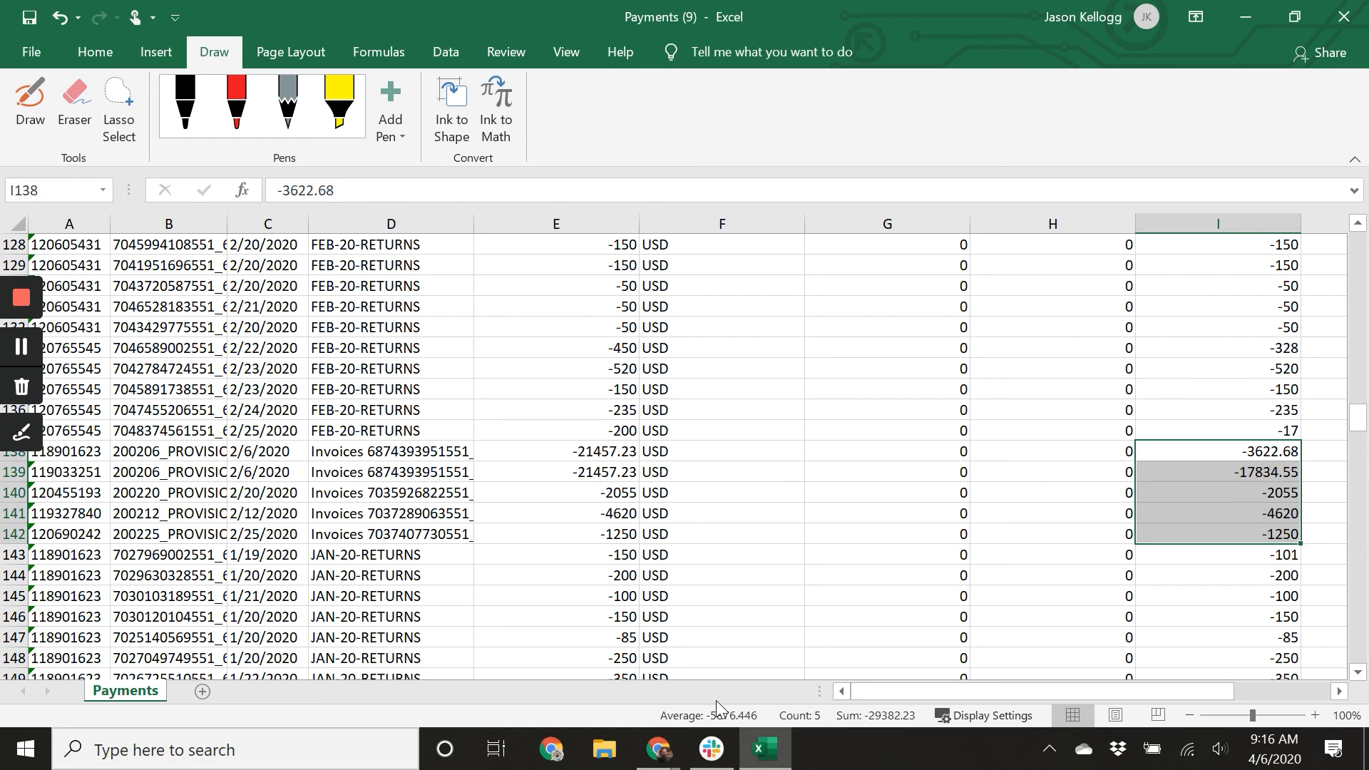
Back in the bill, give the Aged Provision line a unit price of 29,382.23 and sales channel Vendor Central.
click(657, 749)
click(663, 699)
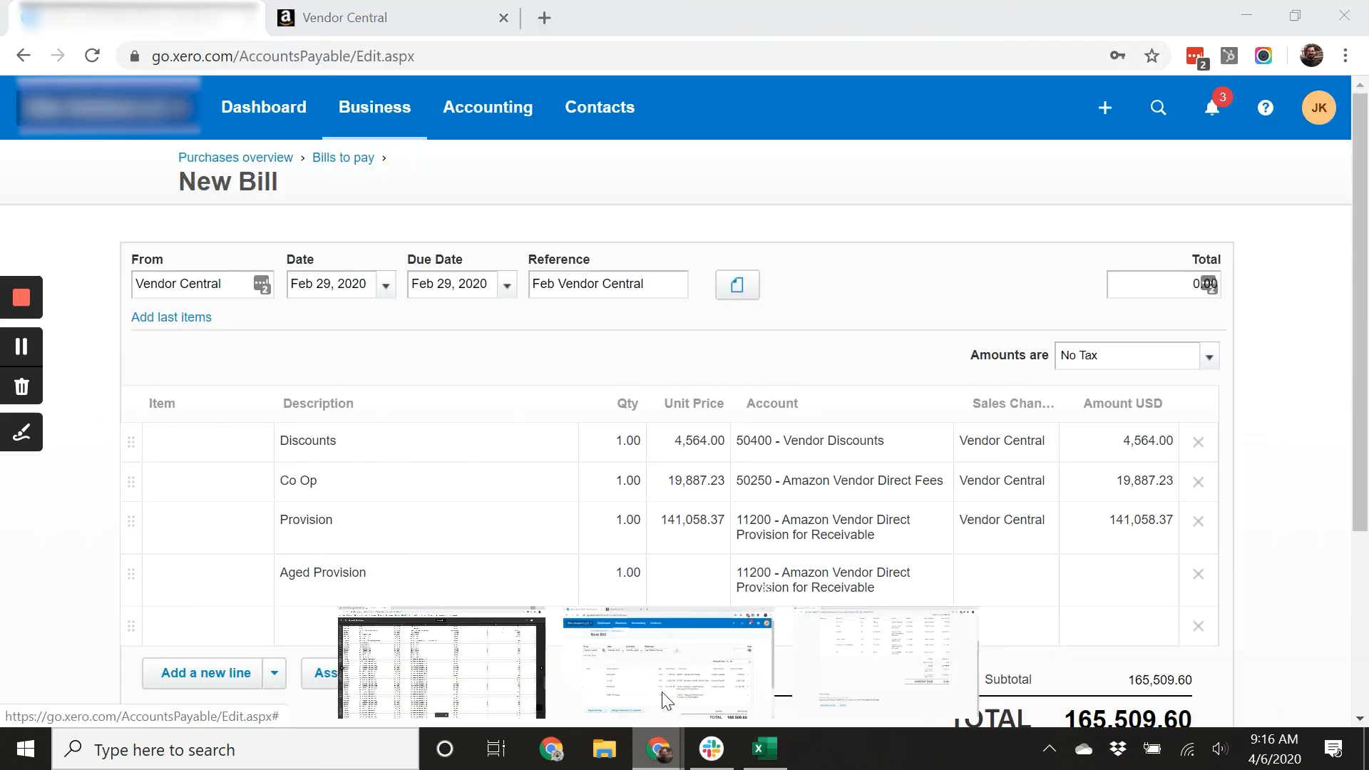
click(664, 582)
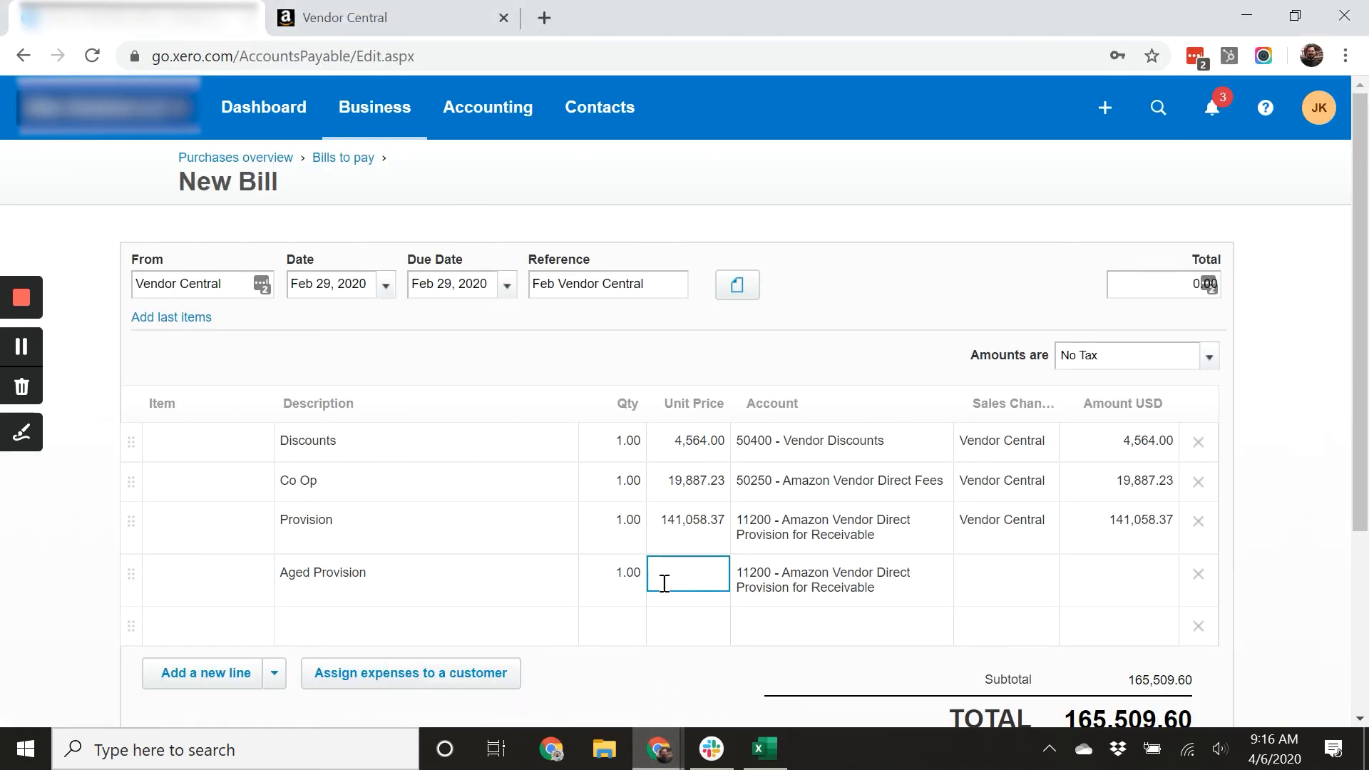
text(29,382.23)
key(Tab)
key(Tab)
text(Vend)
key(Tab)
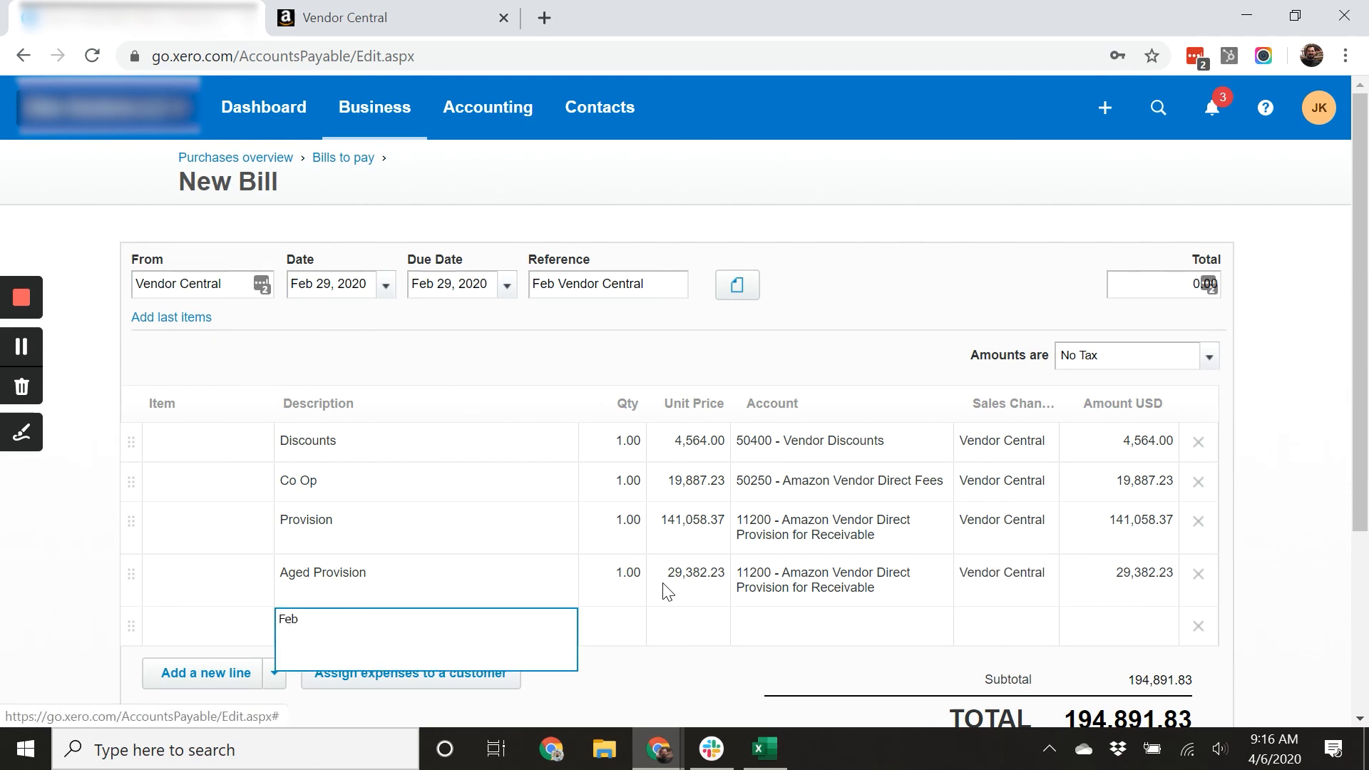
Add a fifth bill line described Feb Returns and assign it to account 45030 - Amazon Vendor Direct Returns.
key(Tab)
key(Tab)
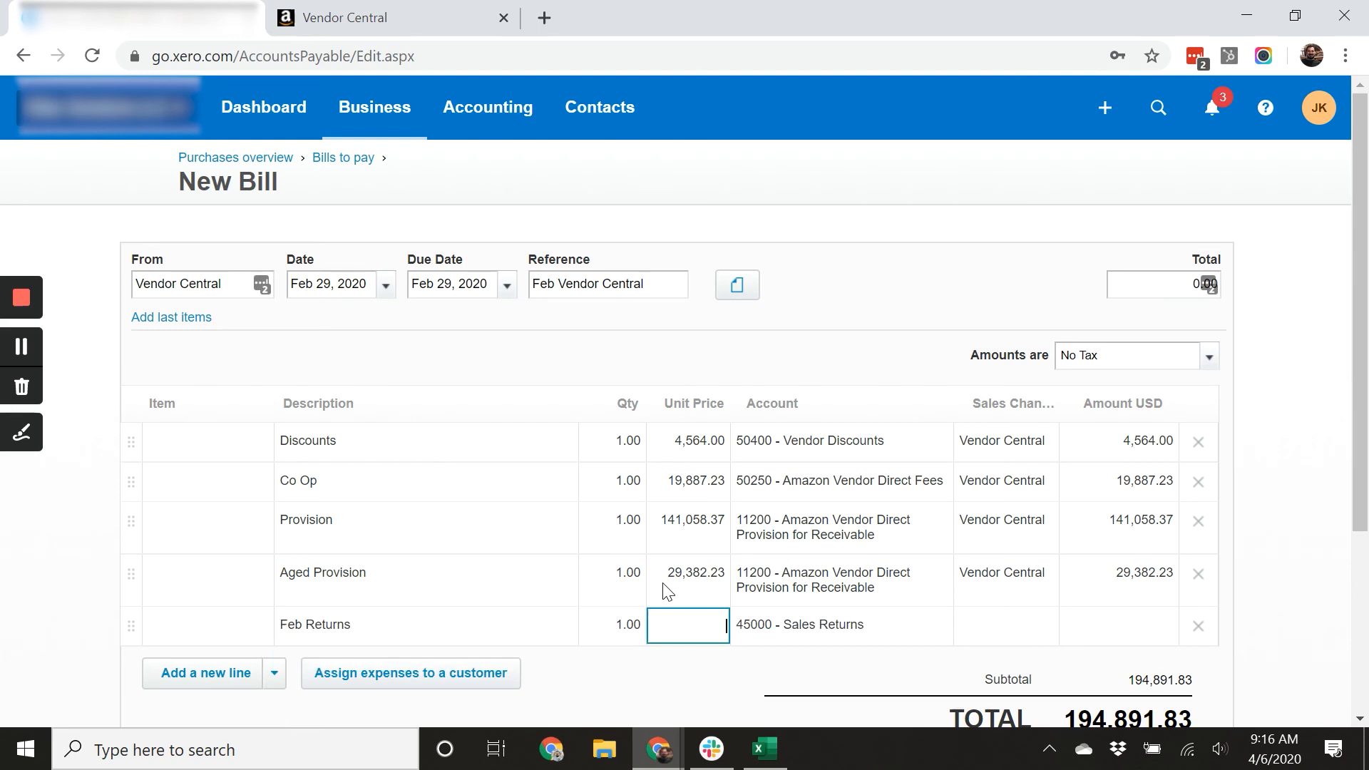
click(829, 630)
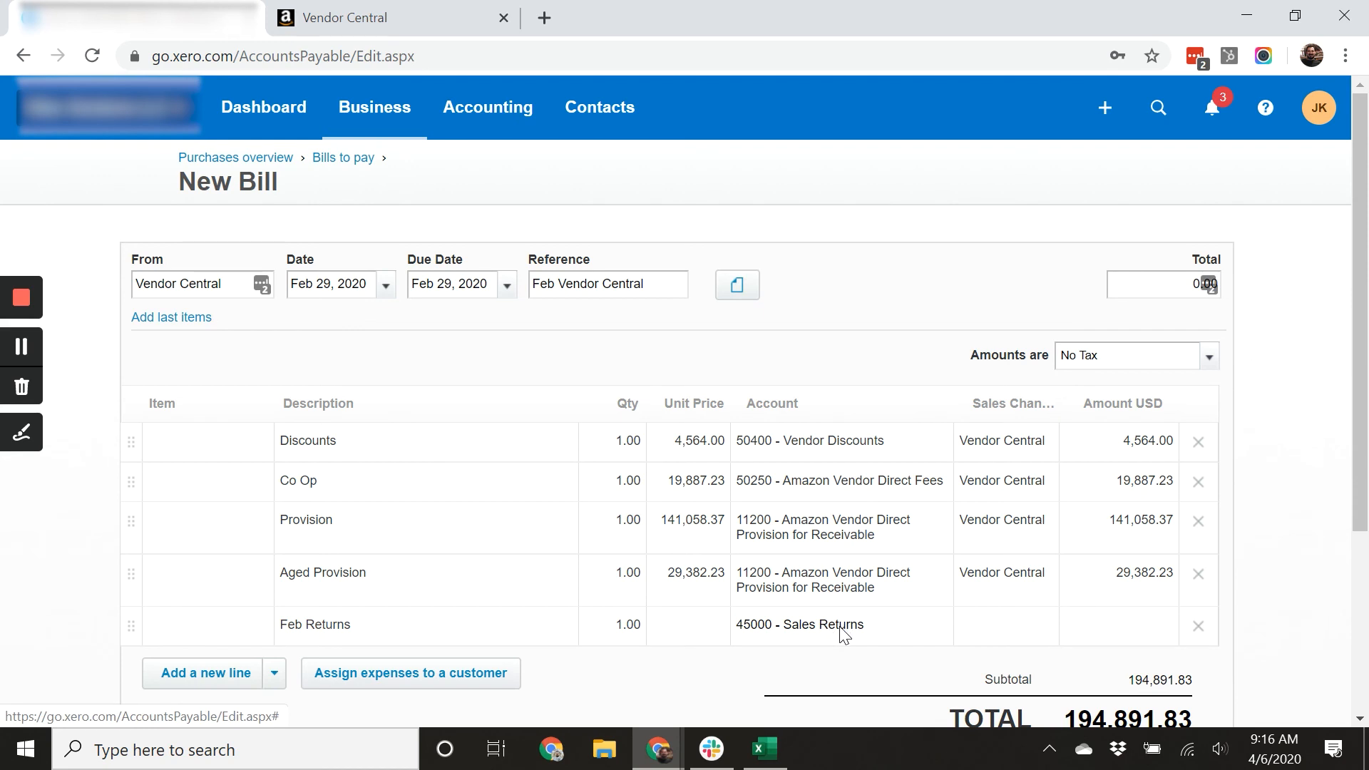
scroll(843, 633, down, 2)
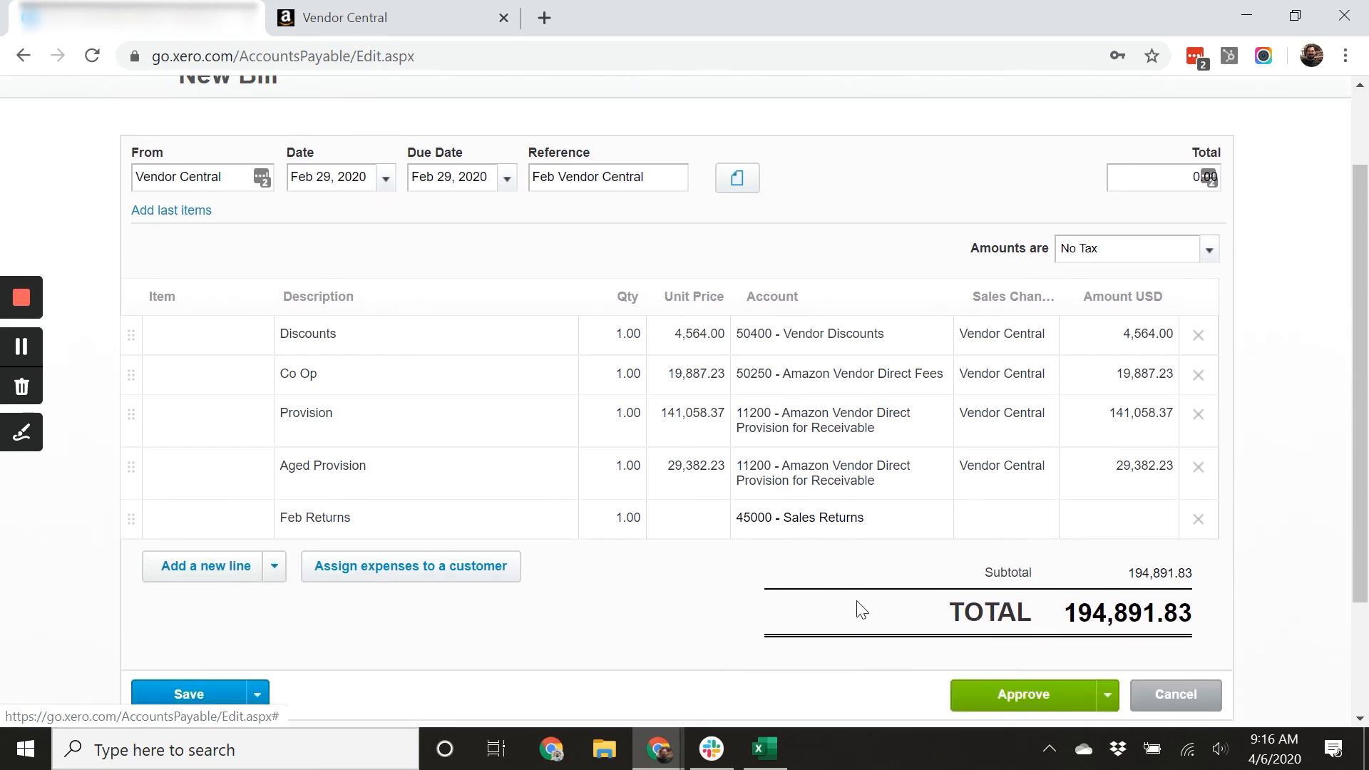
click(840, 520)
text(vend)
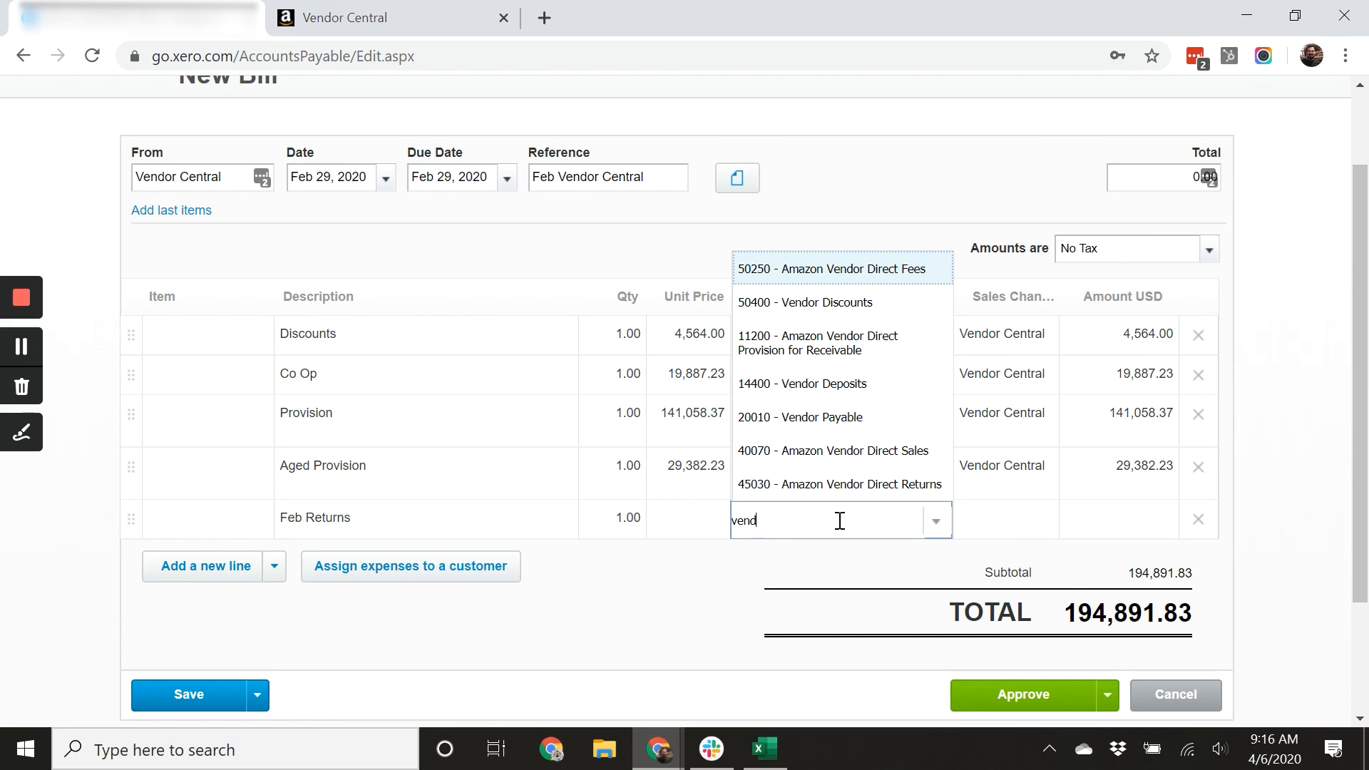
click(850, 487)
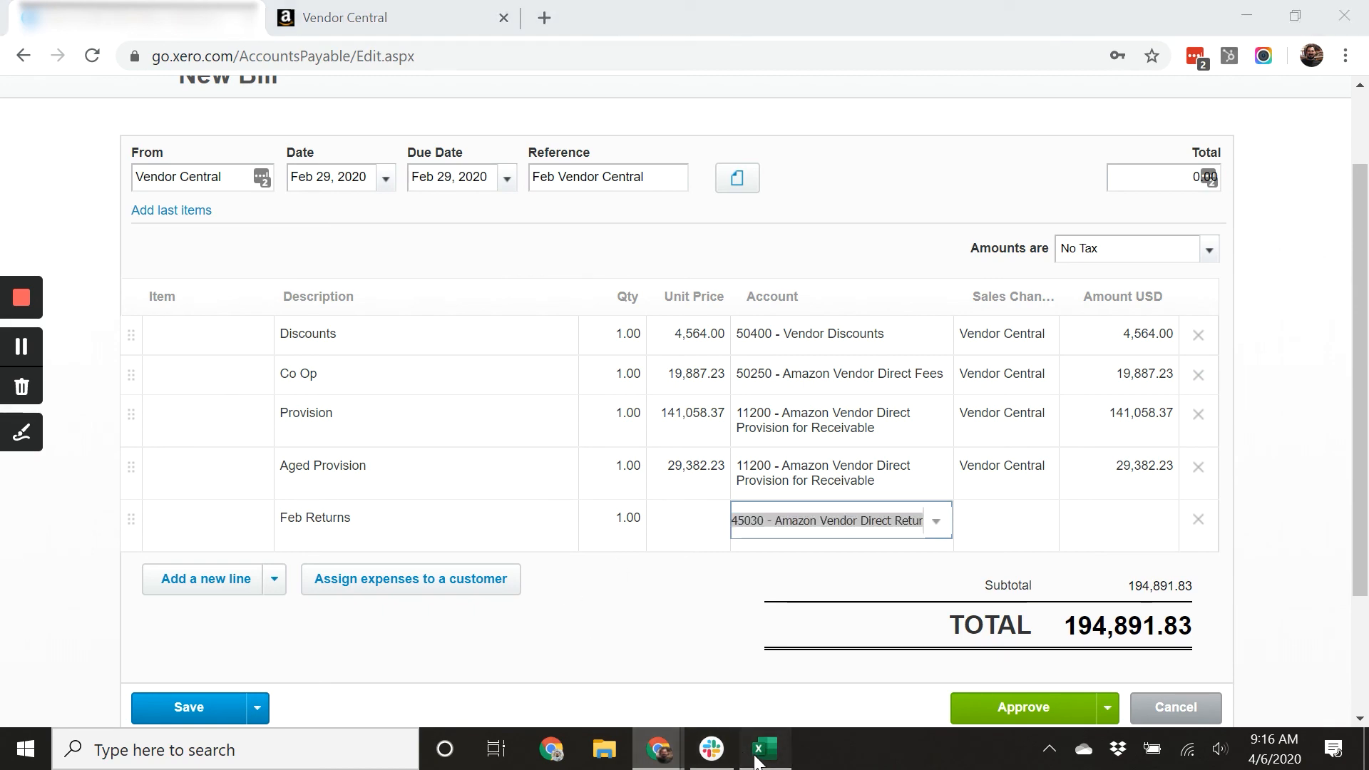
Switch to the spreadsheet and select the FEB-20-RETURNS paid amounts in column I to total them.
key(alt+Tab)
scroll(618, 497, down, 1)
scroll(617, 497, up, 5)
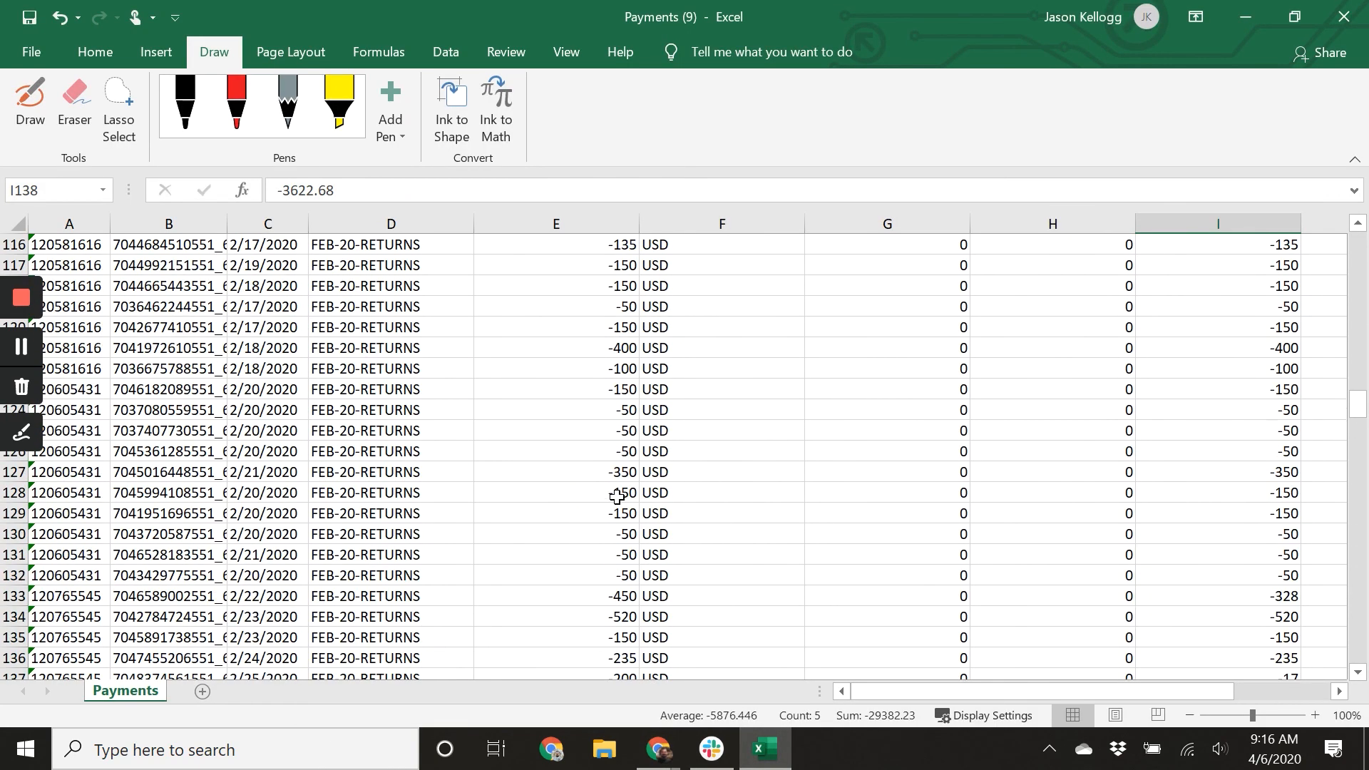
scroll(357, 537, down, 5)
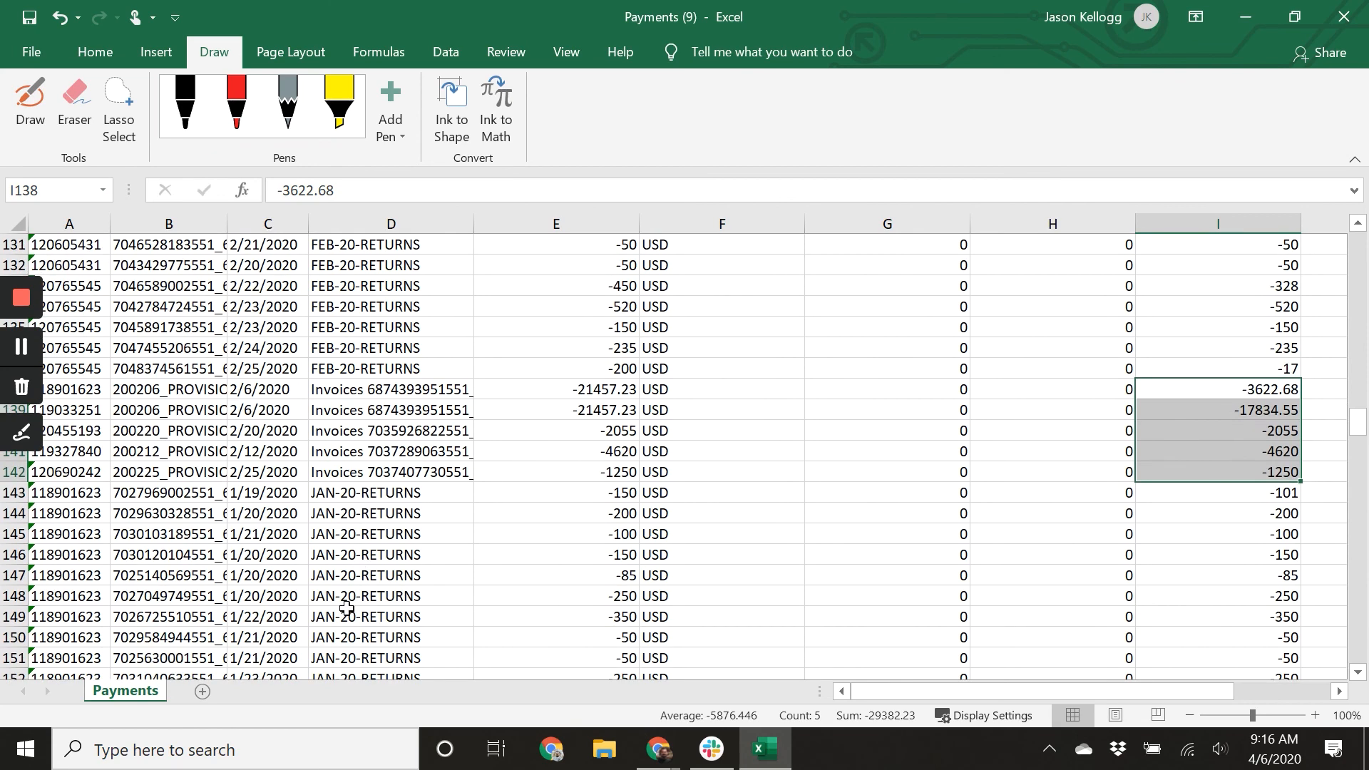
scroll(342, 555, down, 6)
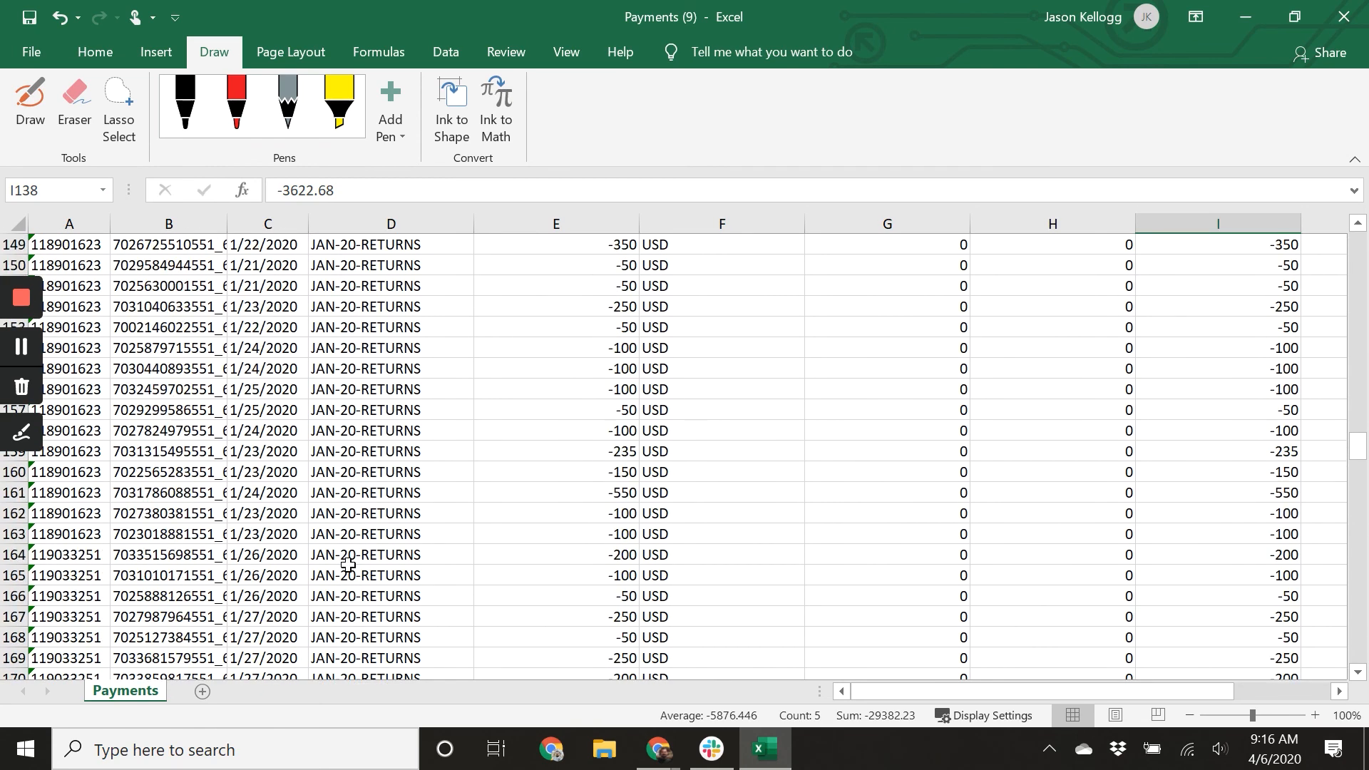
scroll(348, 564, up, 6)
scroll(348, 562, up, 1)
drag(1222, 430, 1241, 579)
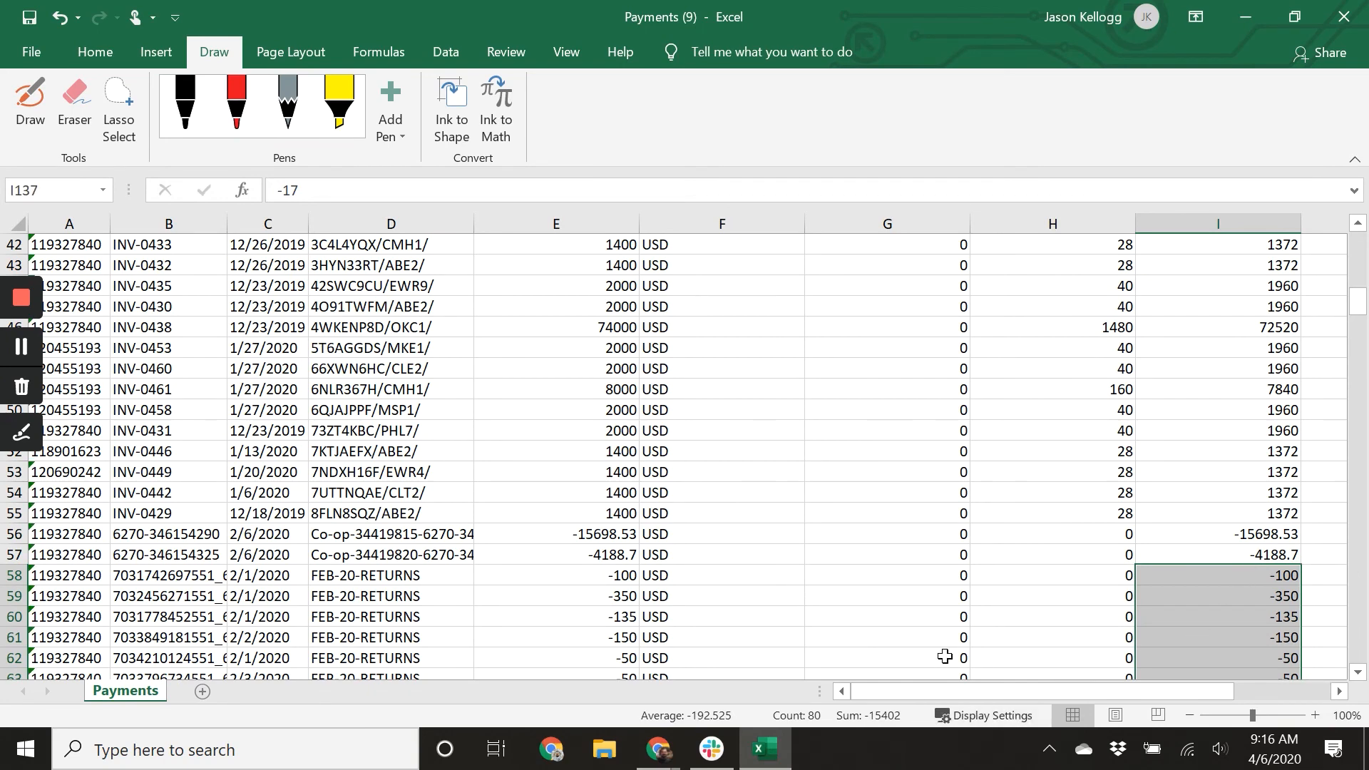
Back in the bill, give the Feb Returns line a unit price of 15402 and sales channel Vendor Central.
mouse_move(657, 752)
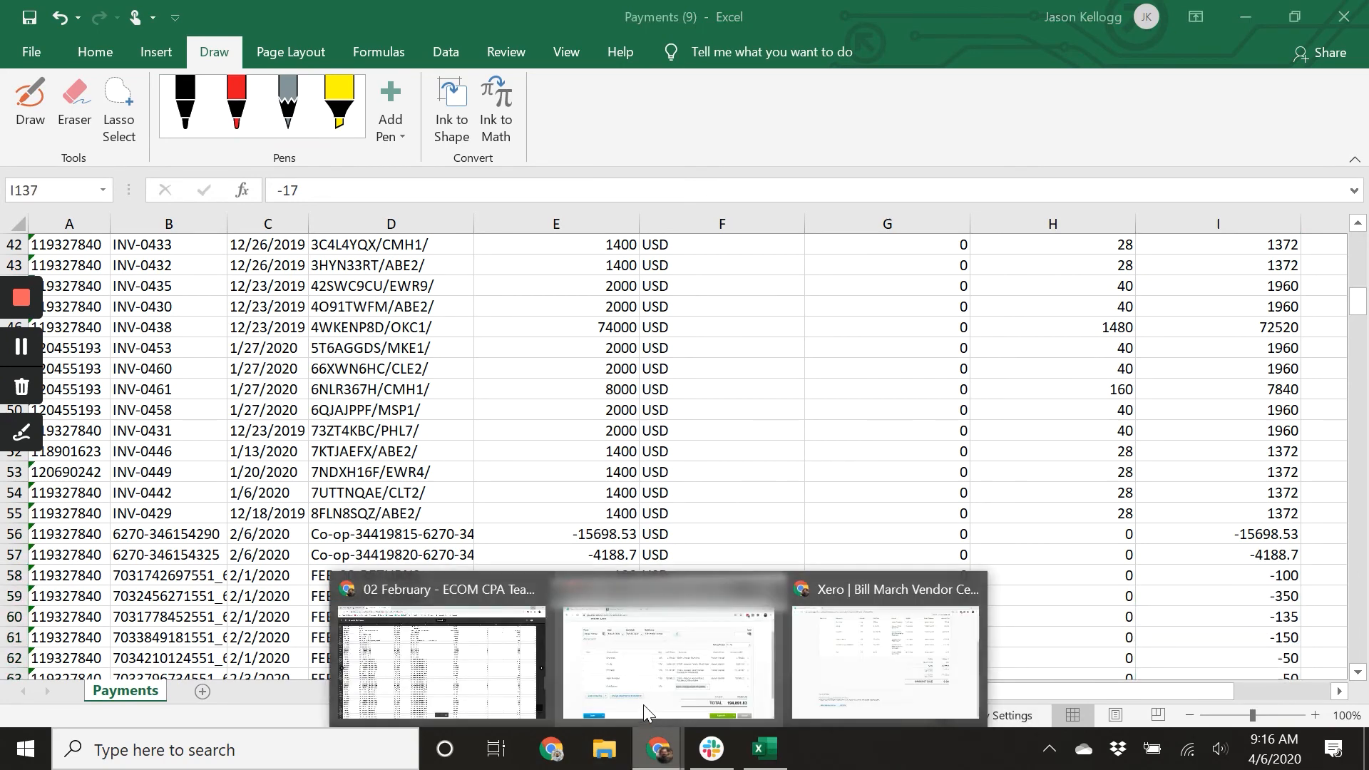
click(643, 705)
click(705, 524)
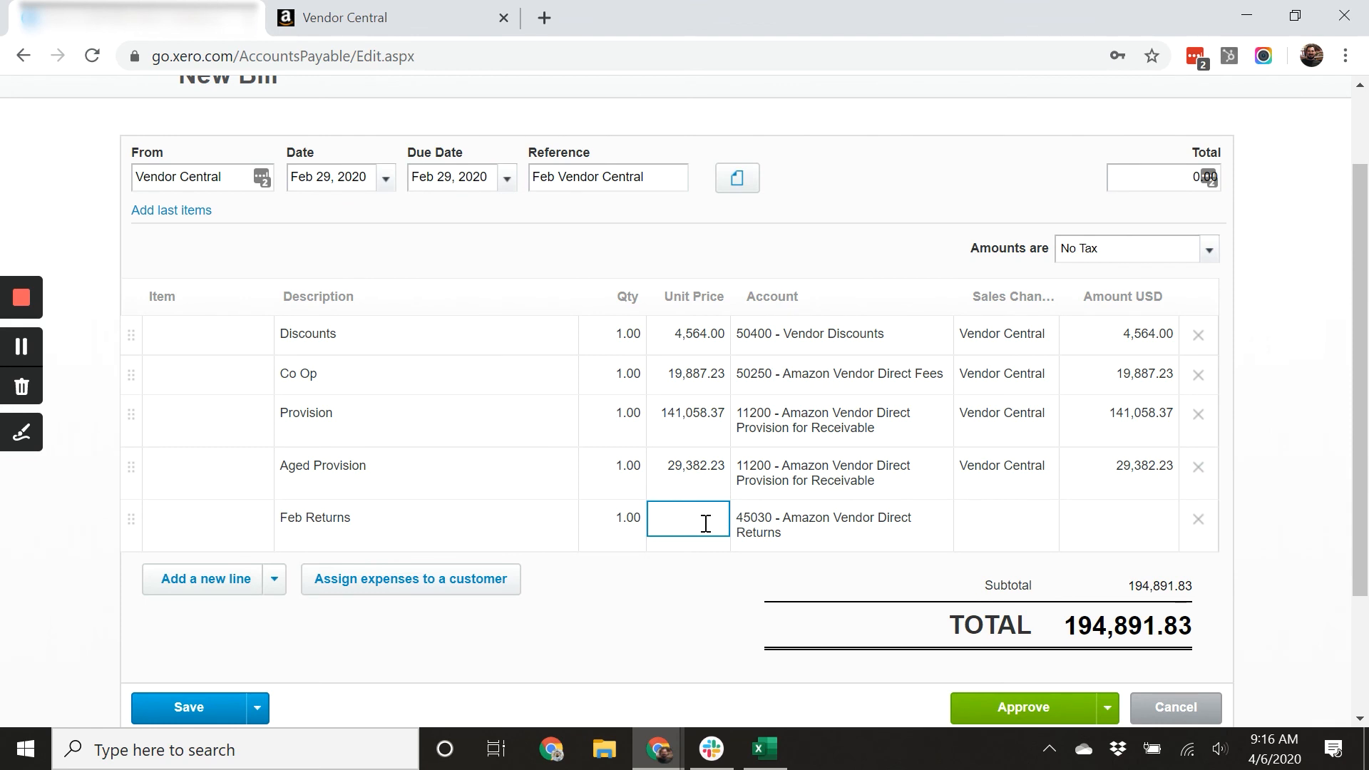
text(15402.)
key(Tab)
key(Tab)
text(vemd)
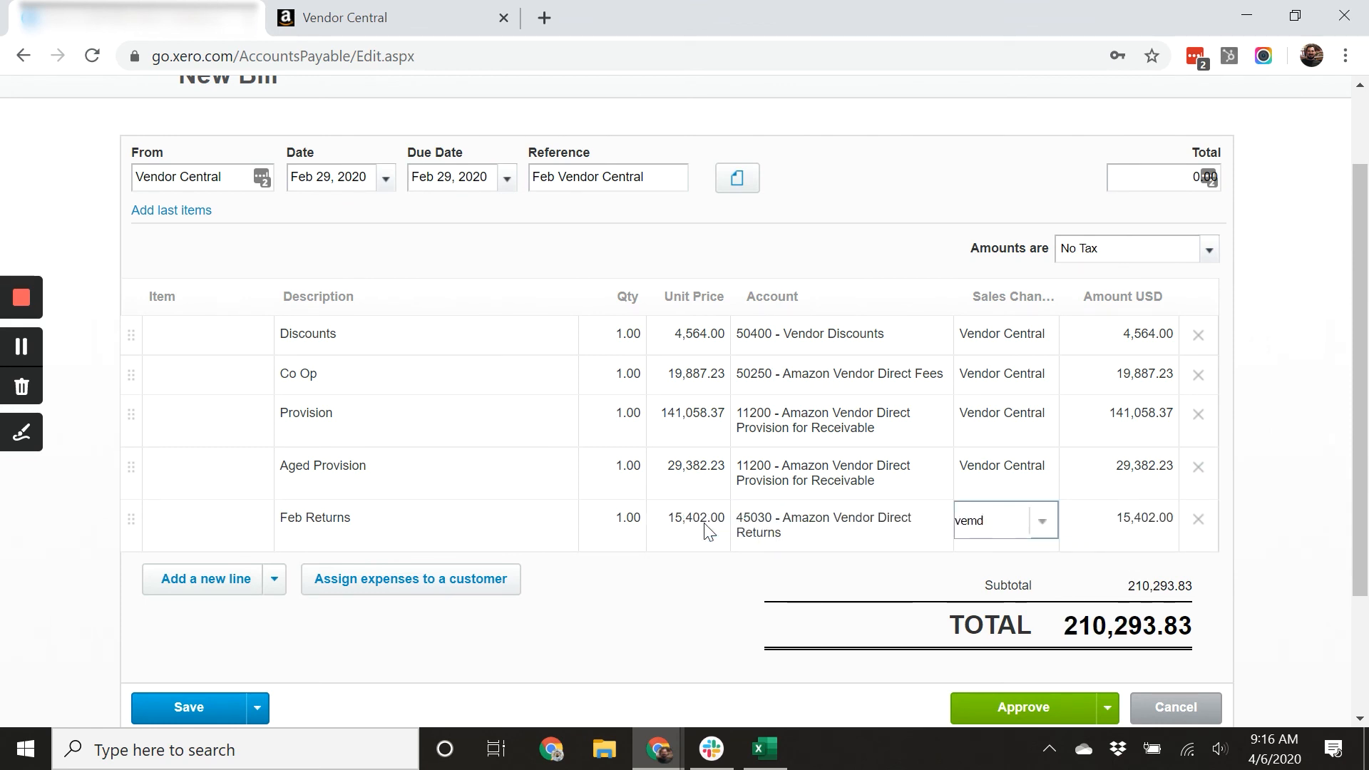
key(Tab)
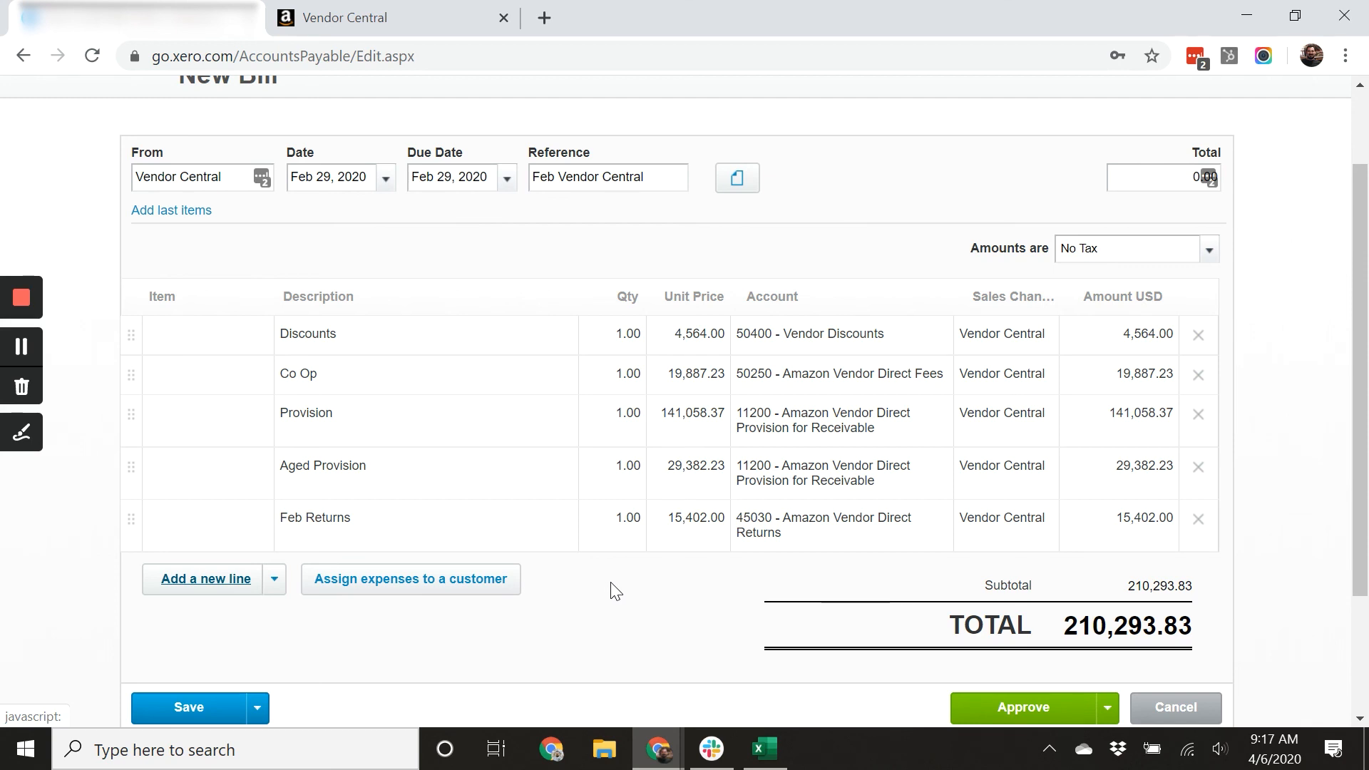
Duplicate the Xero browser tab to open a second bill page.
scroll(616, 590, down, 3)
scroll(642, 580, up, 3)
scroll(760, 567, down, 2)
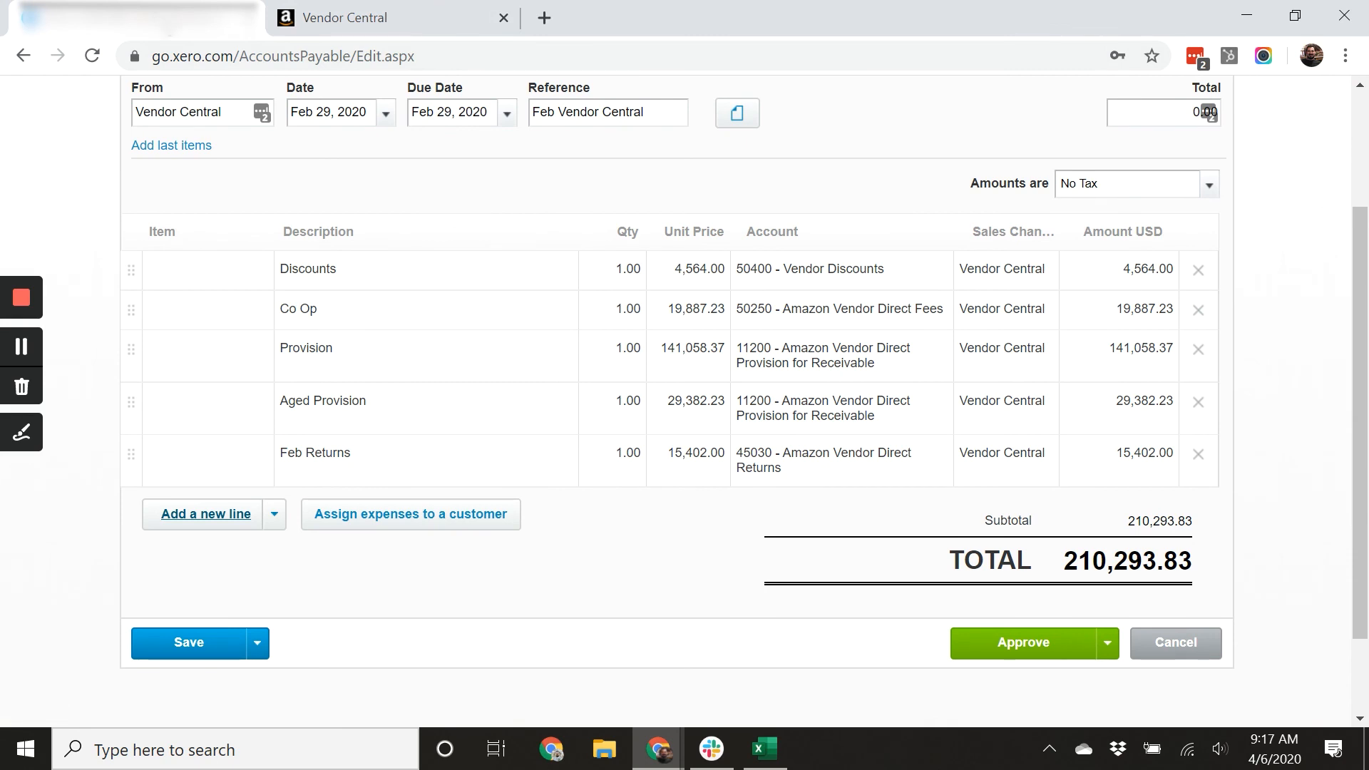
right_click(166, 31)
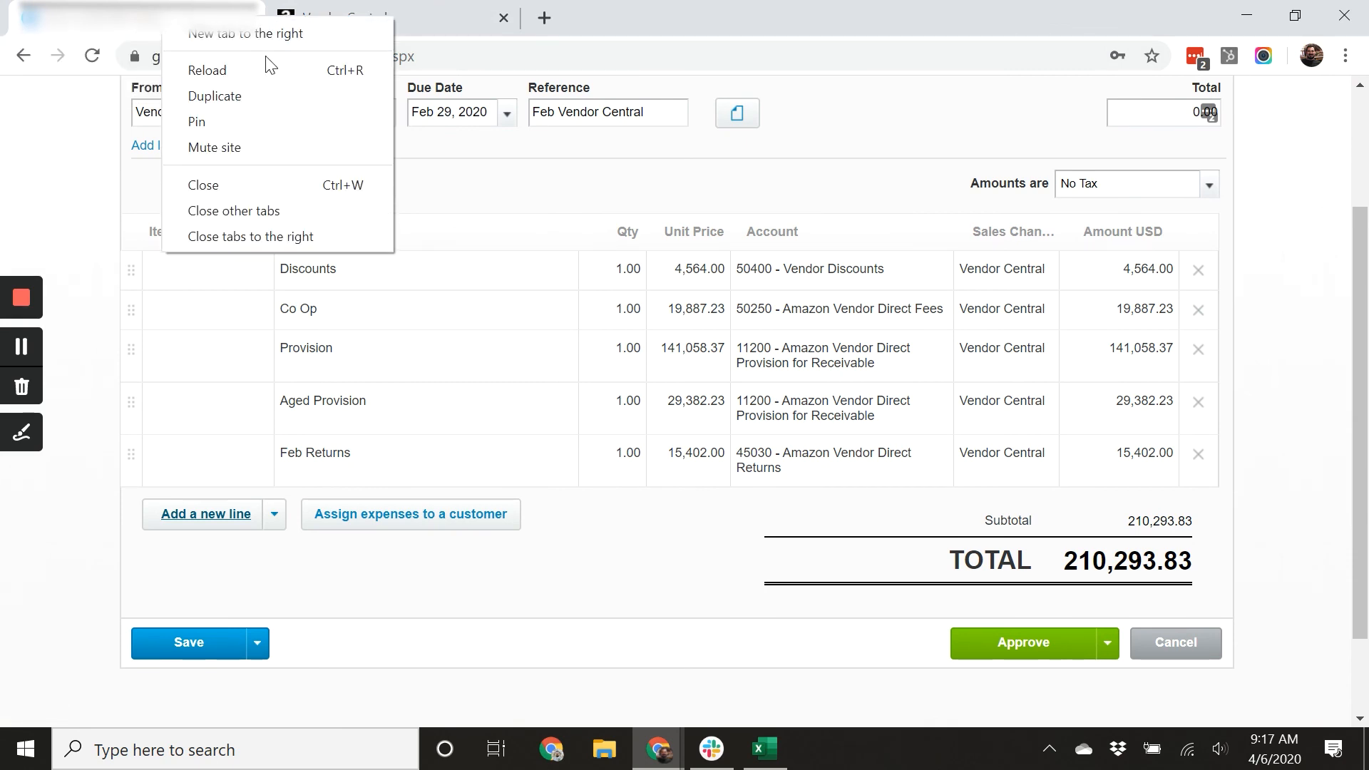
click(238, 96)
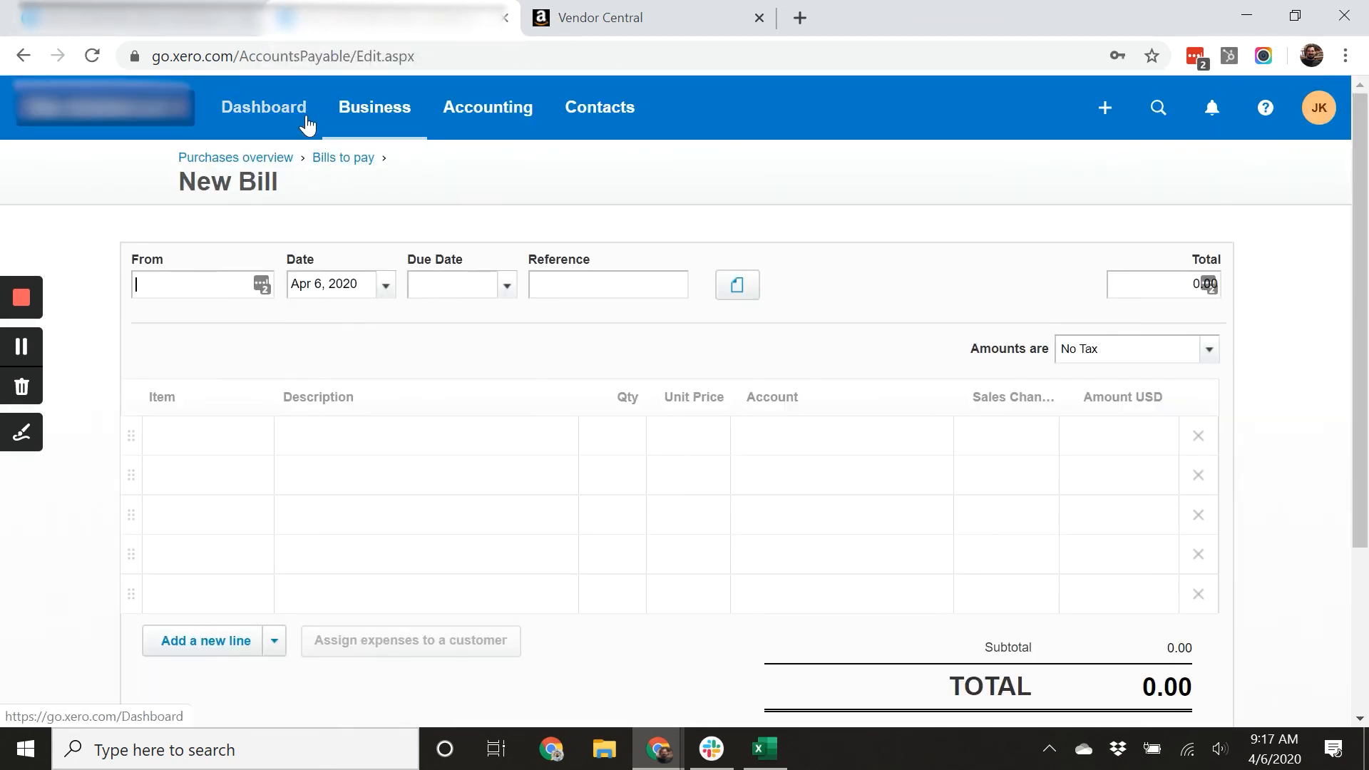
Start a new bill in the duplicated tab and set the supplier to Vendor Central.
click(371, 114)
click(411, 325)
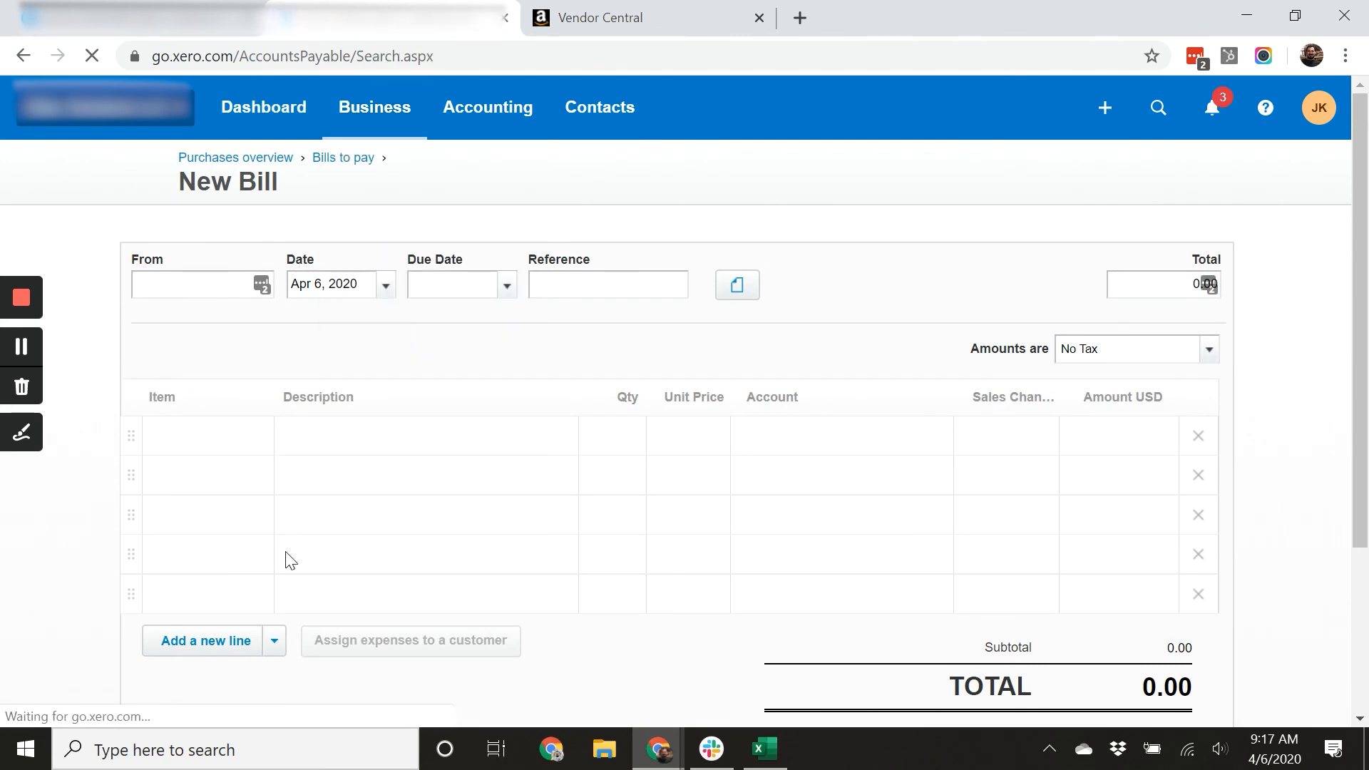
click(211, 227)
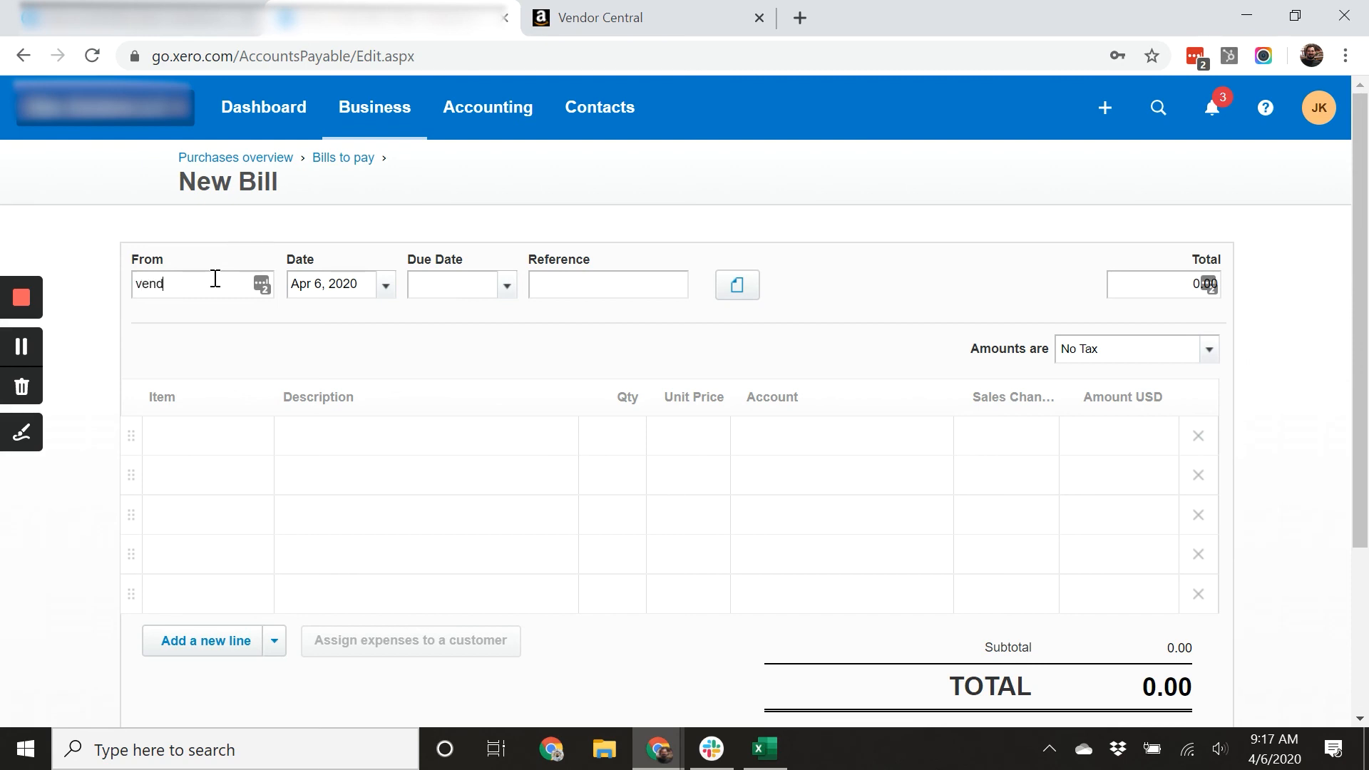
key(Tab)
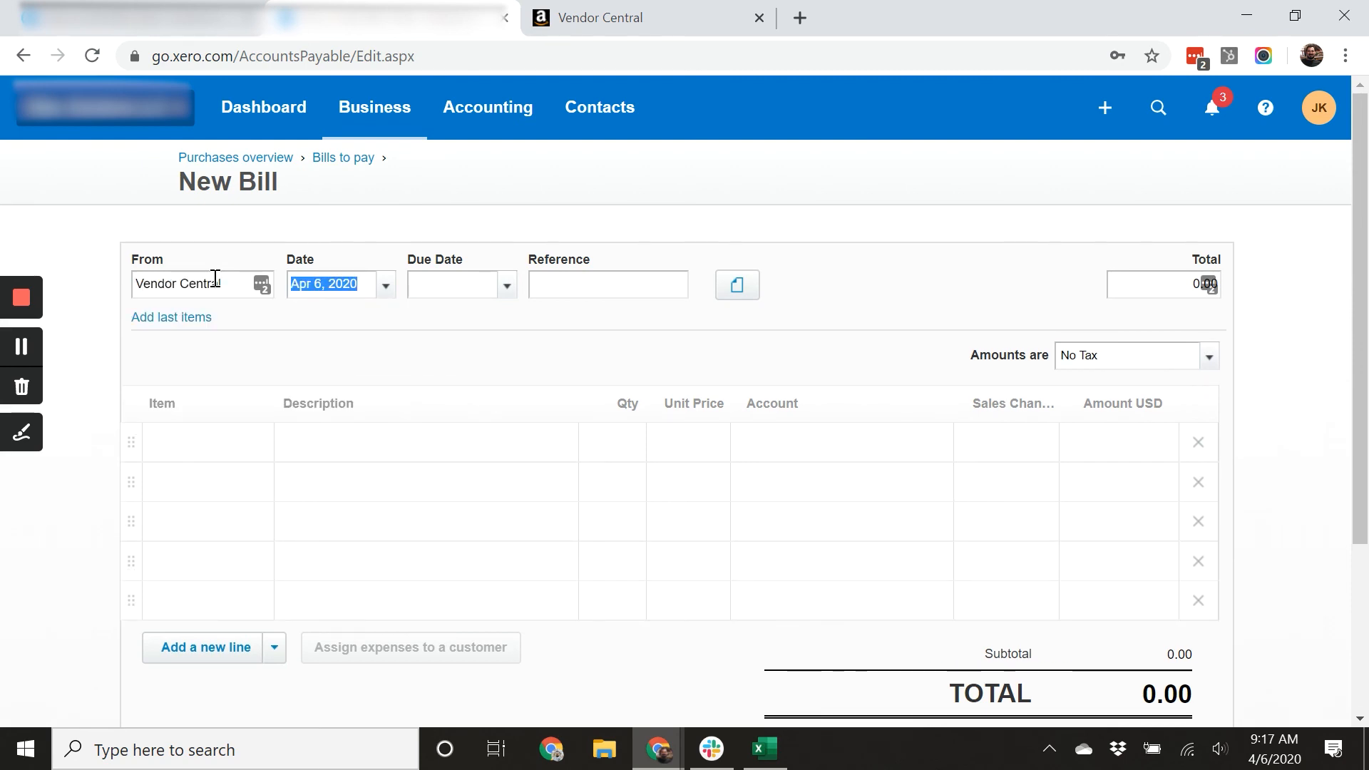
Set the bill date and due date to 1/31/2020.
text(1/31/)
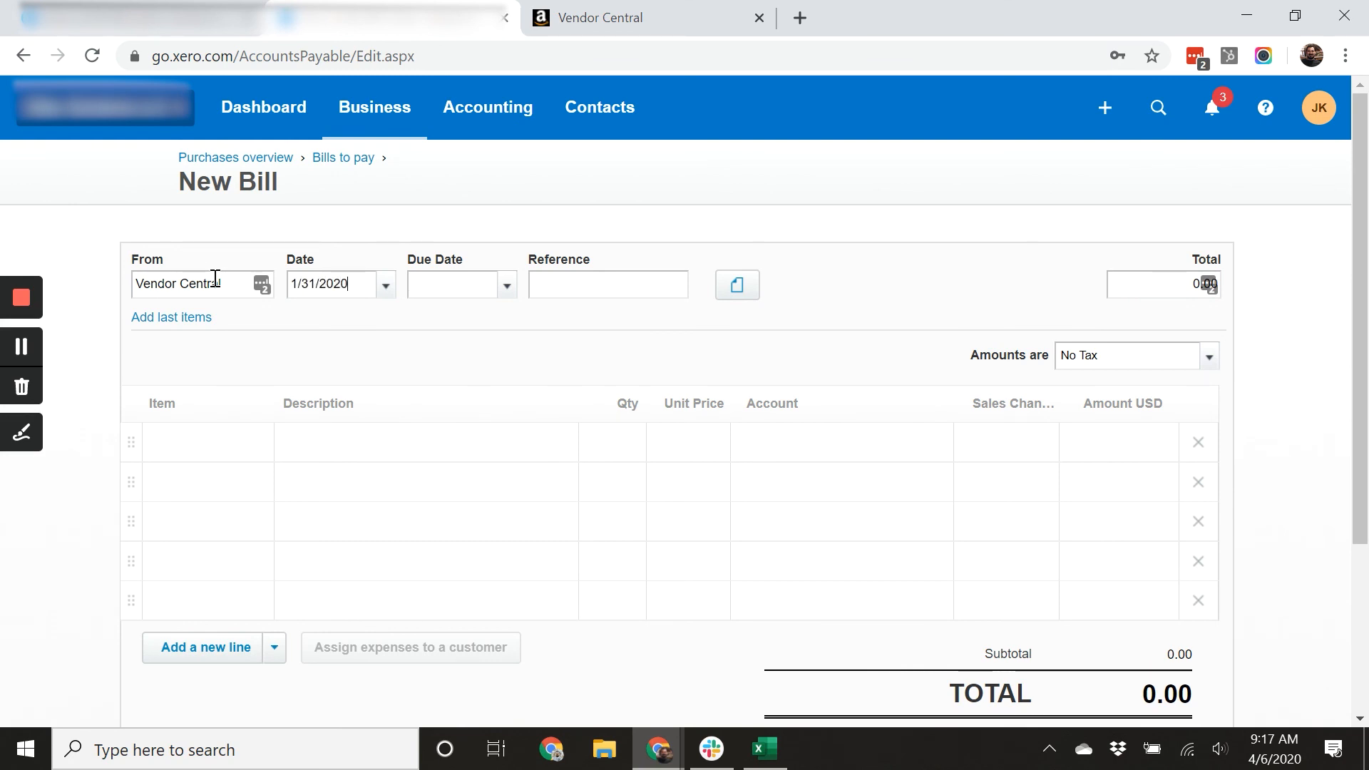
key(Tab)
text(1)
text(/31/2020)
key(Tab)
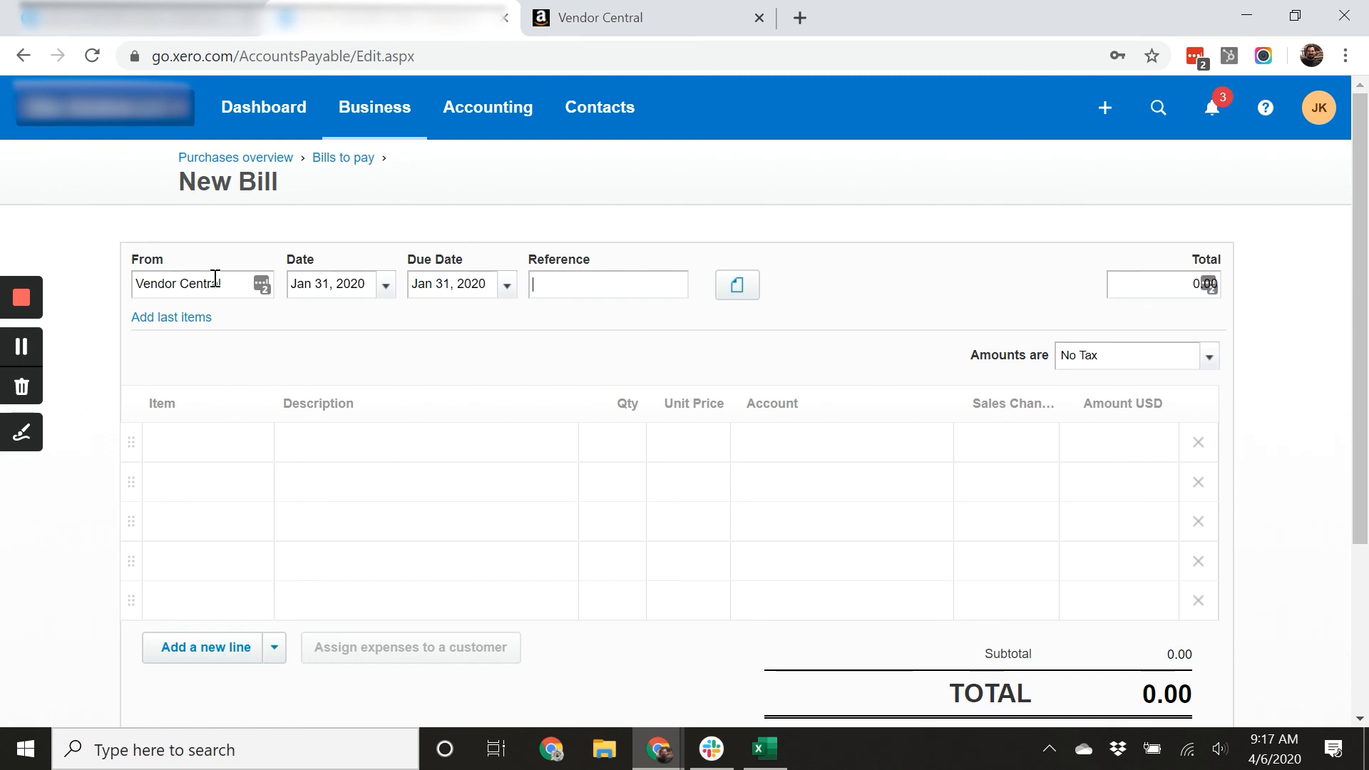
Enter the reference Feb Vendor central prior month.
text(Feb Vendor central prior month)
key(Tab)
key(Tab)
key(Tab)
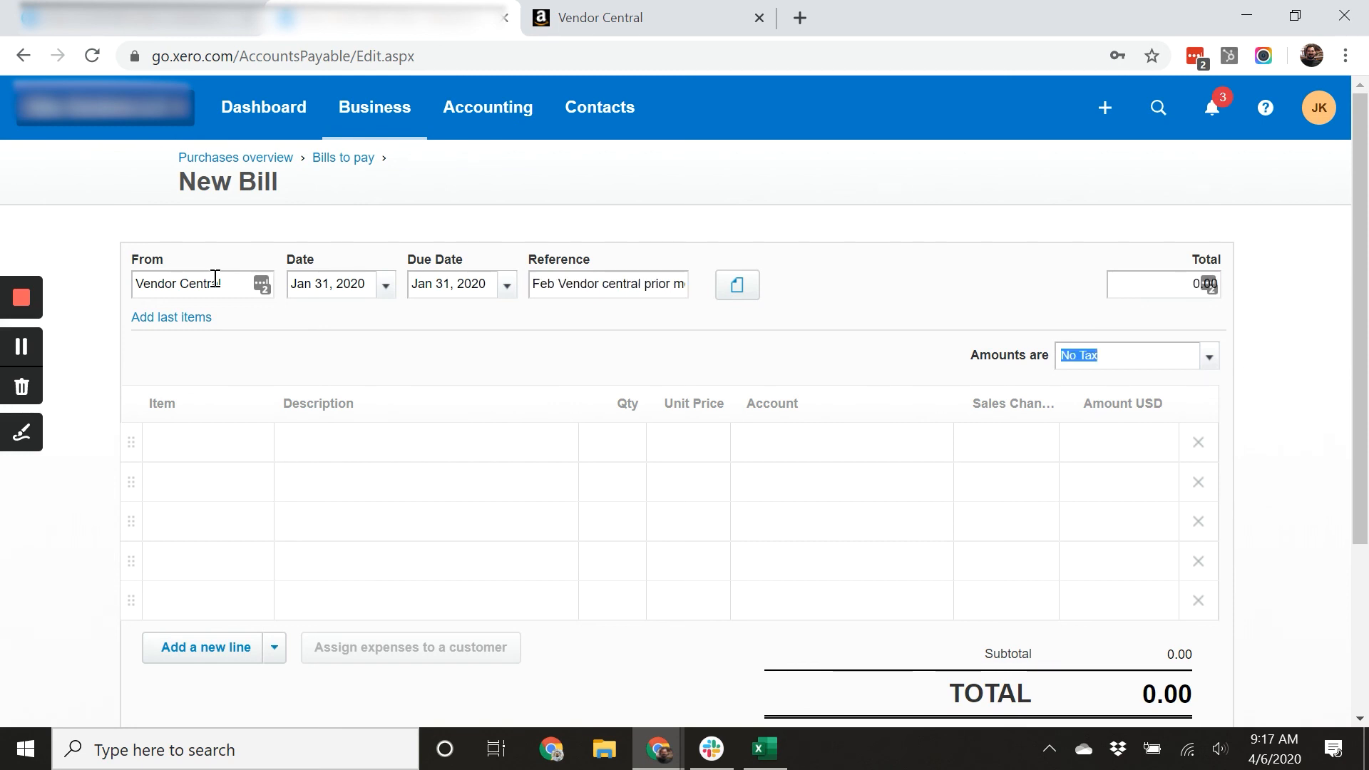
Add a first bill line described Jan Returns on account 45030 - Amazon Vendor Direct Returns.
key(Tab)
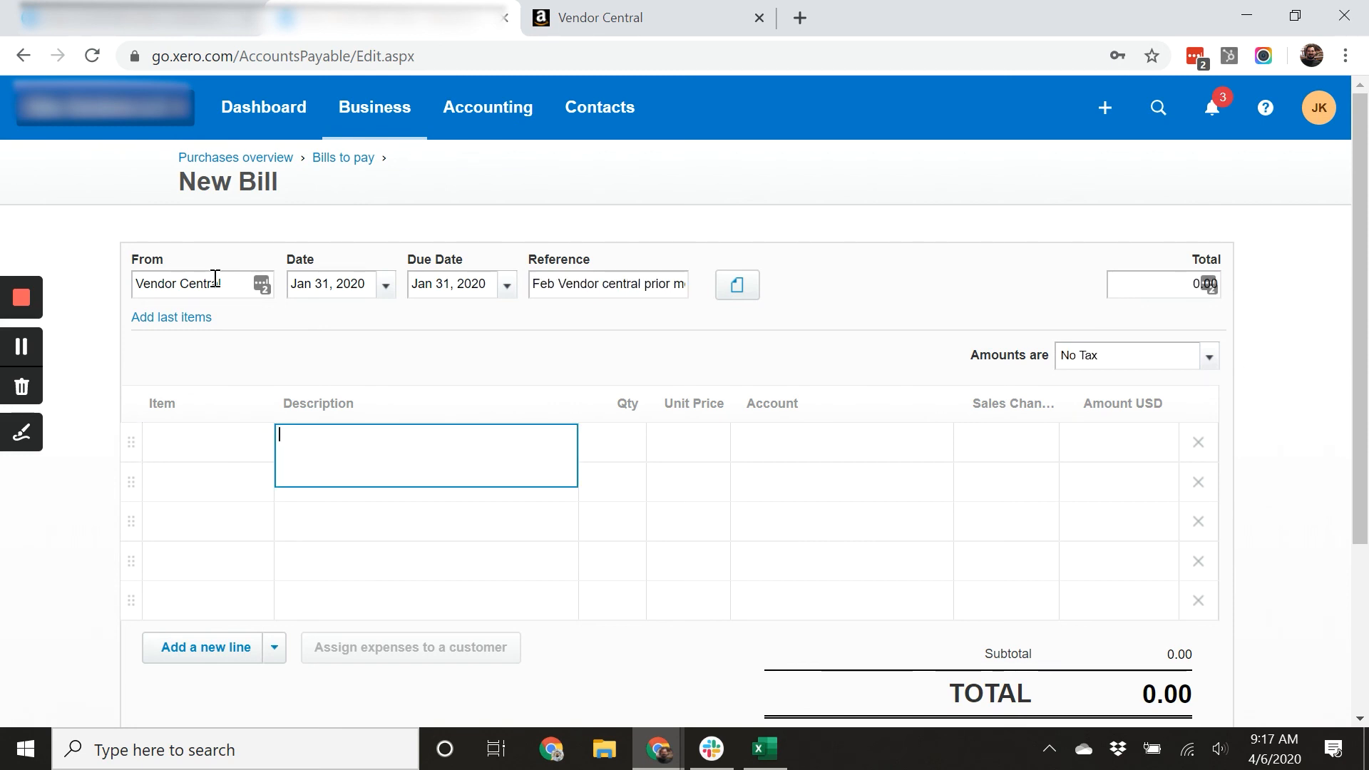
key(Tab)
key(Tab)
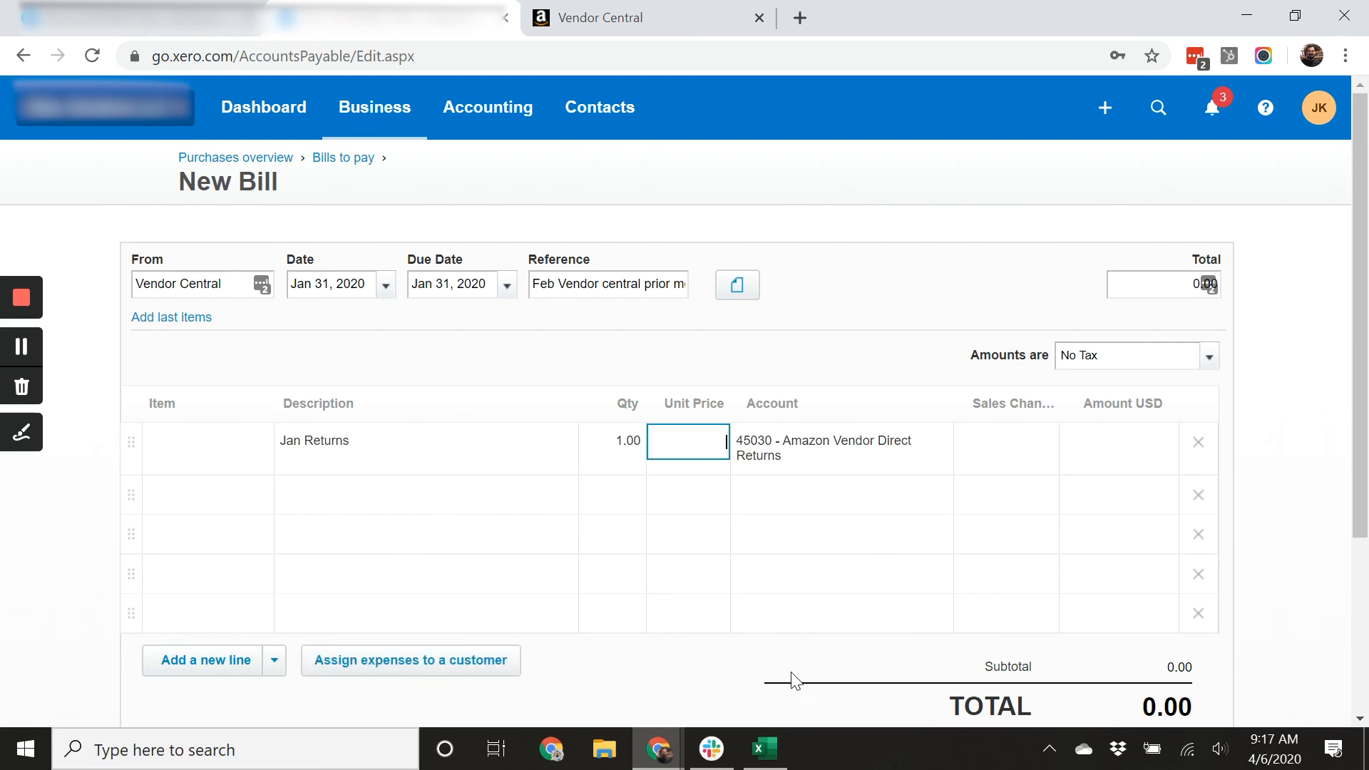
Switch to the spreadsheet and select the JAN-20-RETURNS paid amounts in rows 143 to 197 to total them.
click(763, 747)
scroll(578, 534, down, 20)
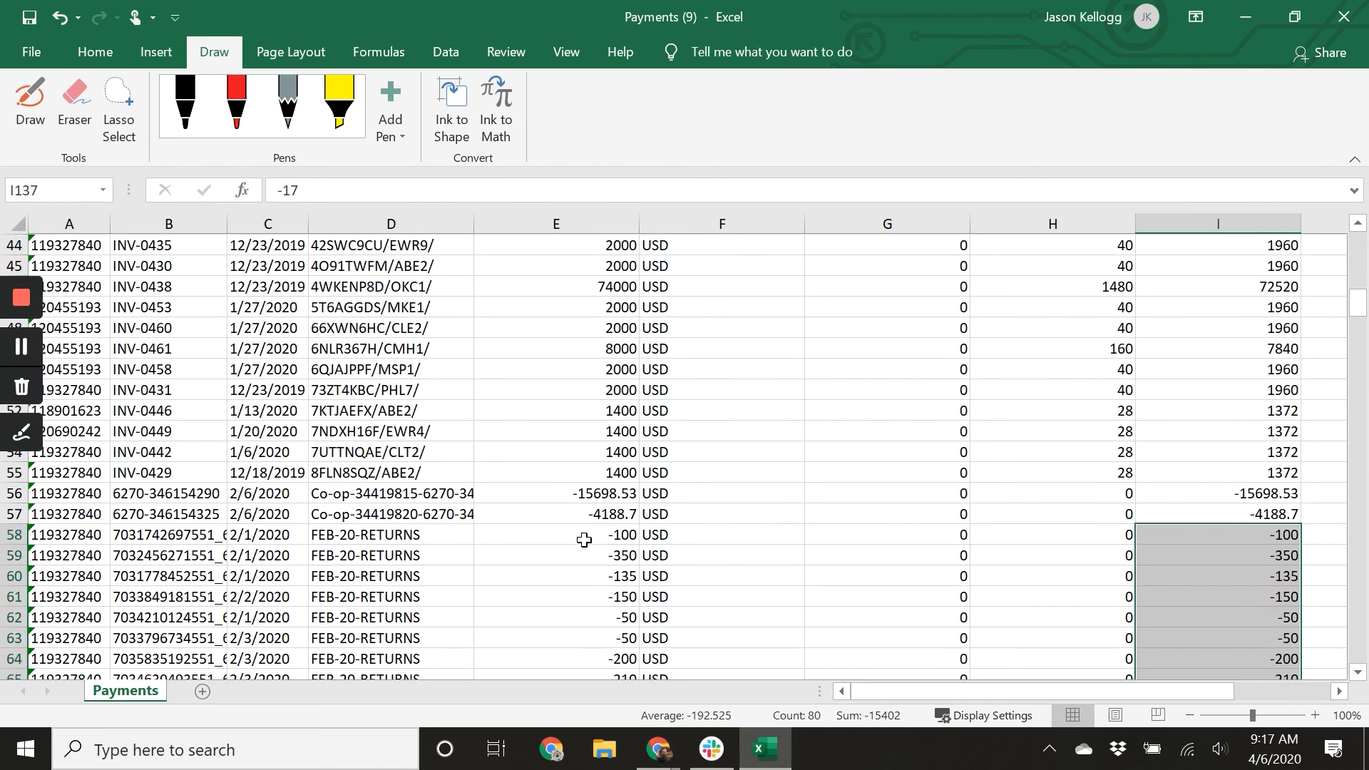
scroll(676, 543, up, 3)
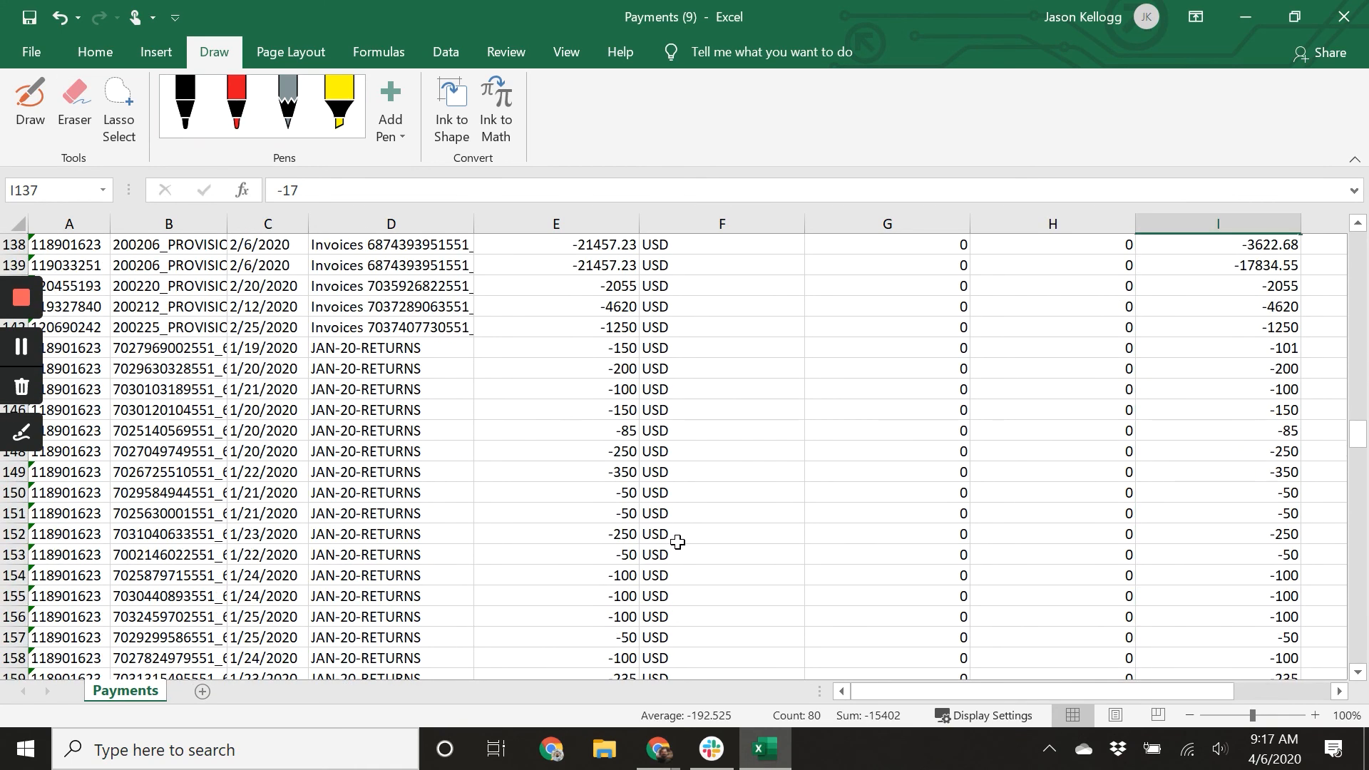
drag(1268, 353, 1220, 542)
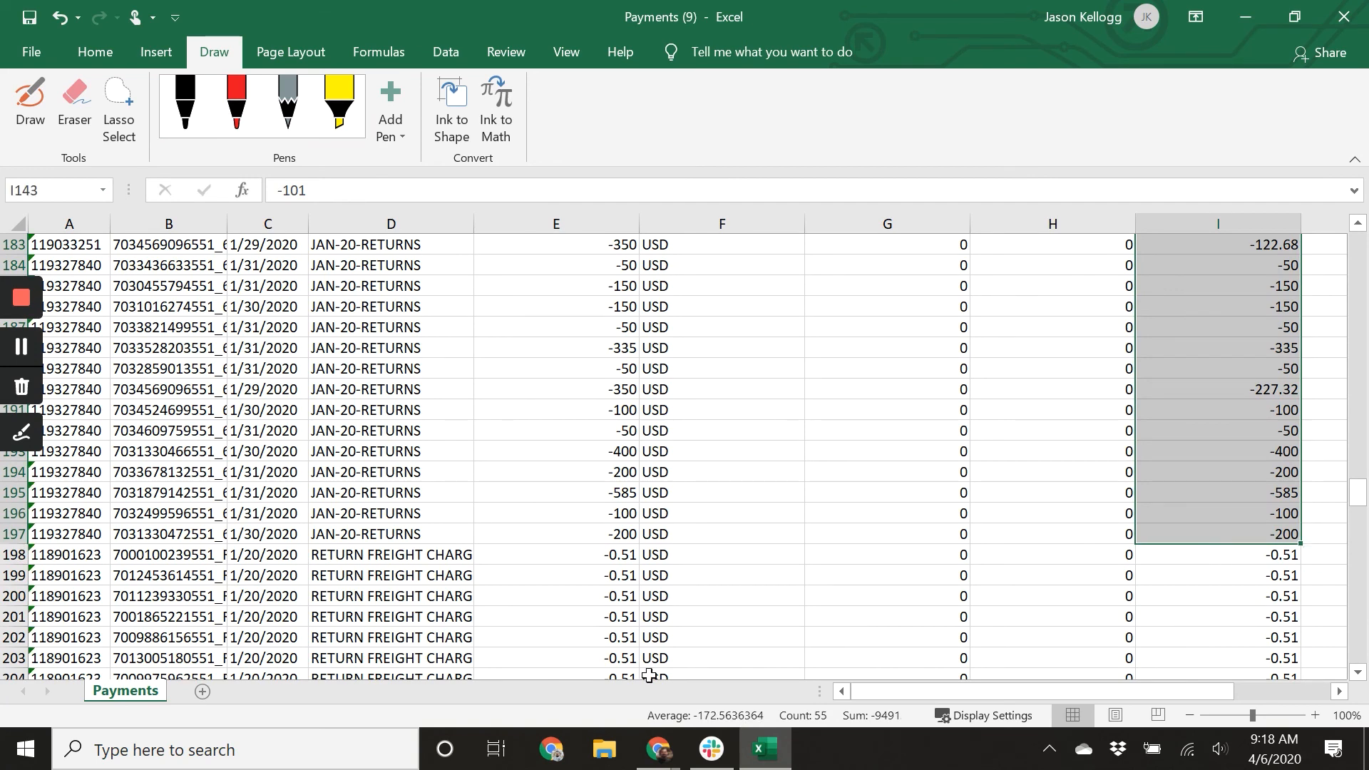
Back in the bill, give the Jan Returns line a unit price of 9,491.00 and sales channel Vendor Central.
click(657, 749)
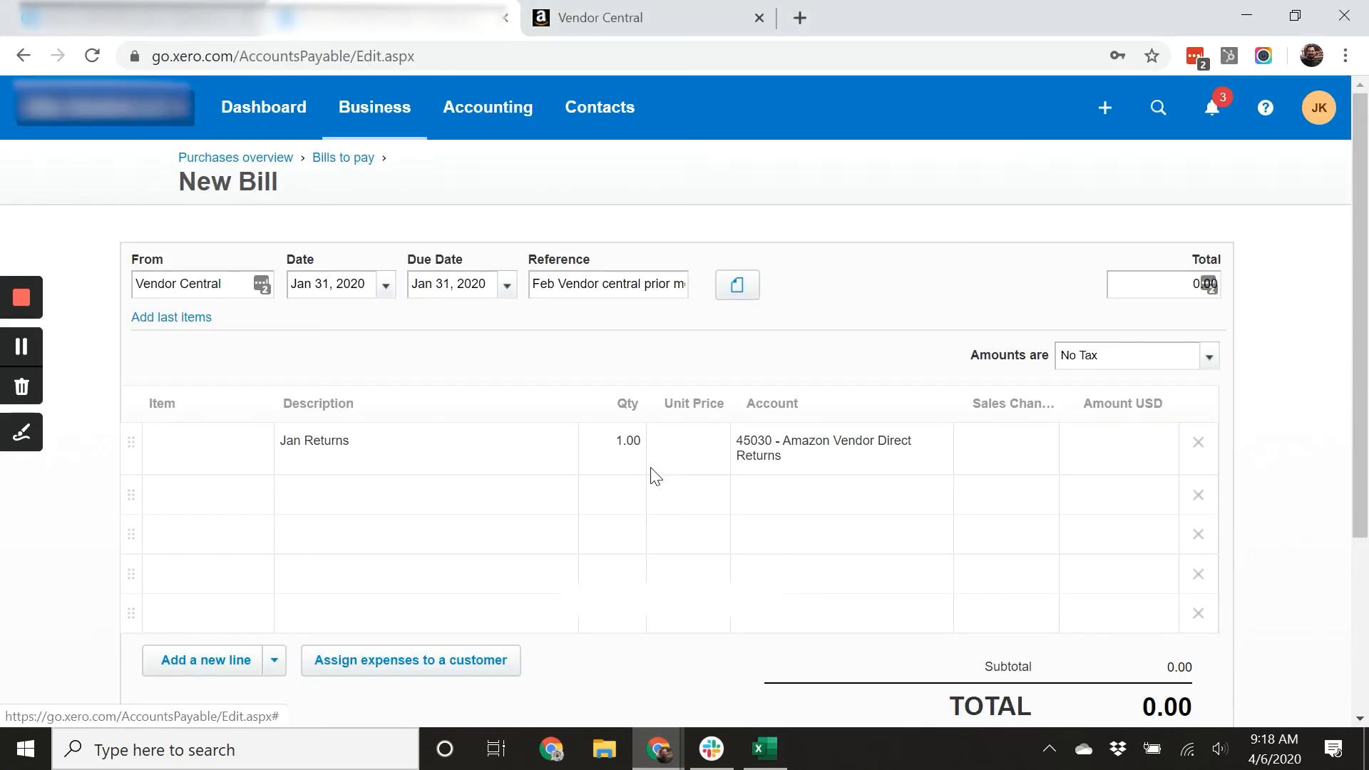
click(677, 452)
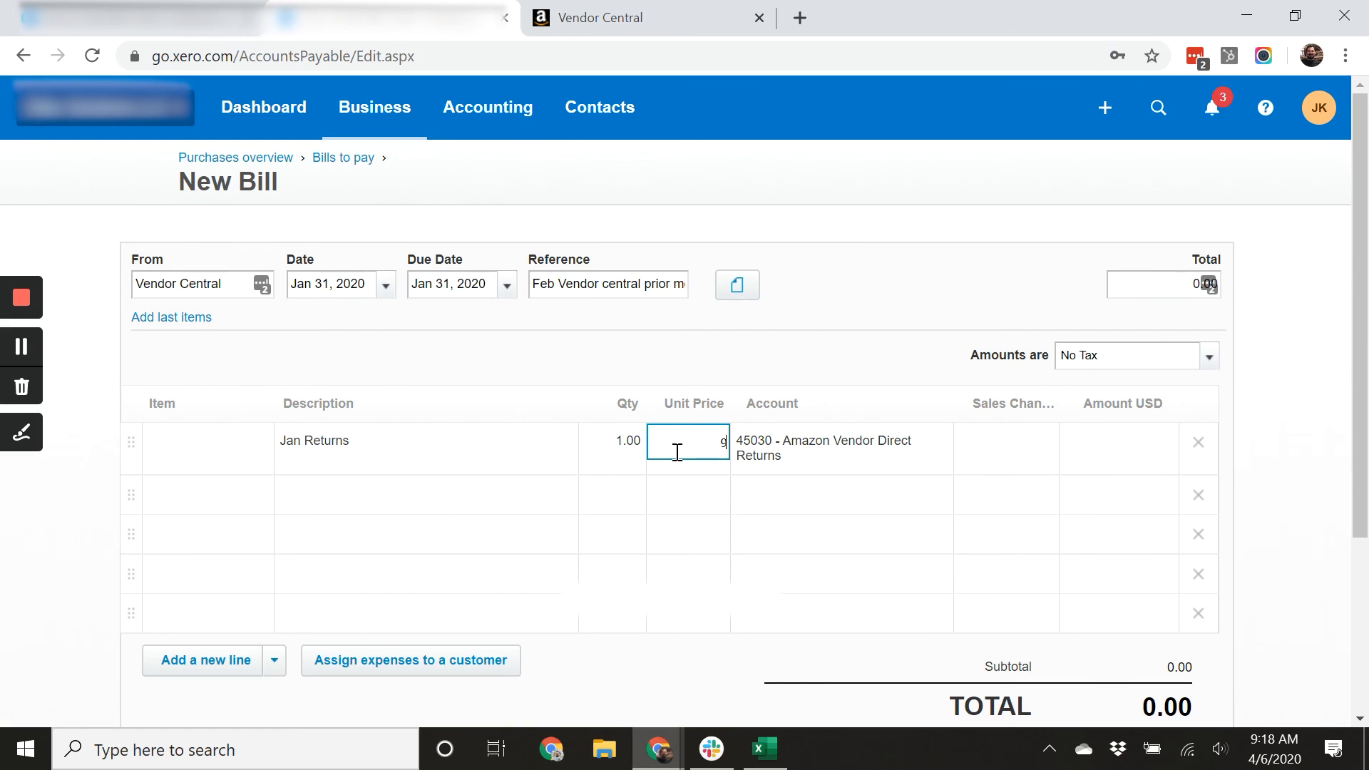
key(Tab)
key(Tab)
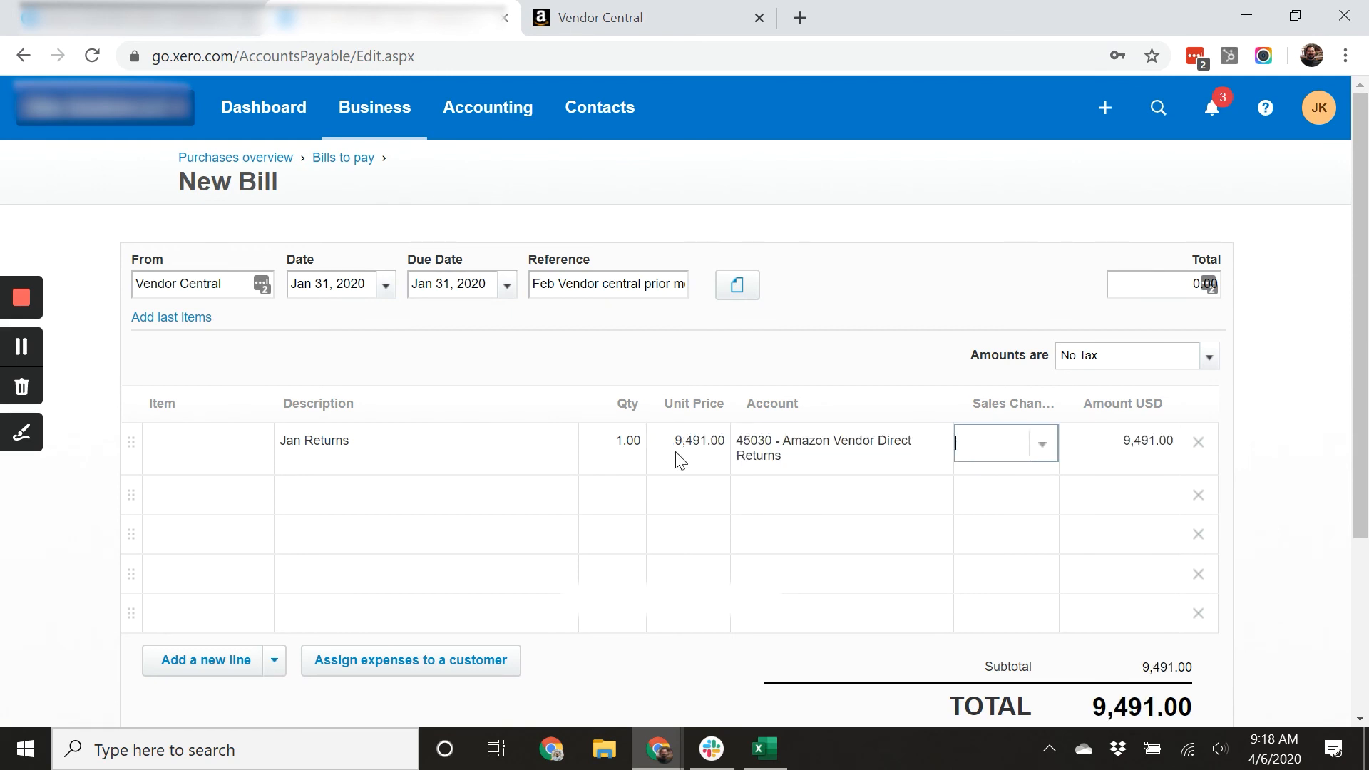
text(vend)
key(Return)
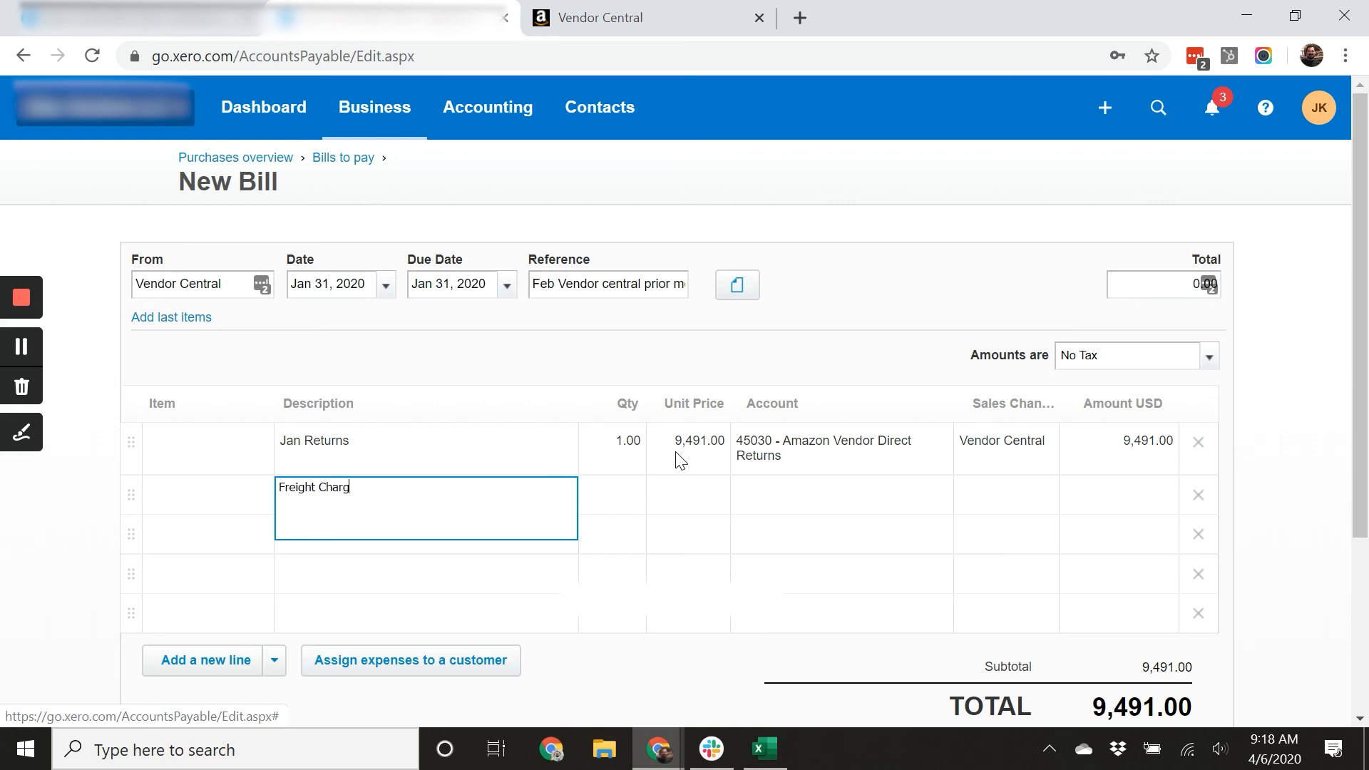
Add a second line described Freight Charges for returns on account 50250 - Amazon Vendor Direct Fees.
text(Freight Charges)
key(Tab)
key(Tab)
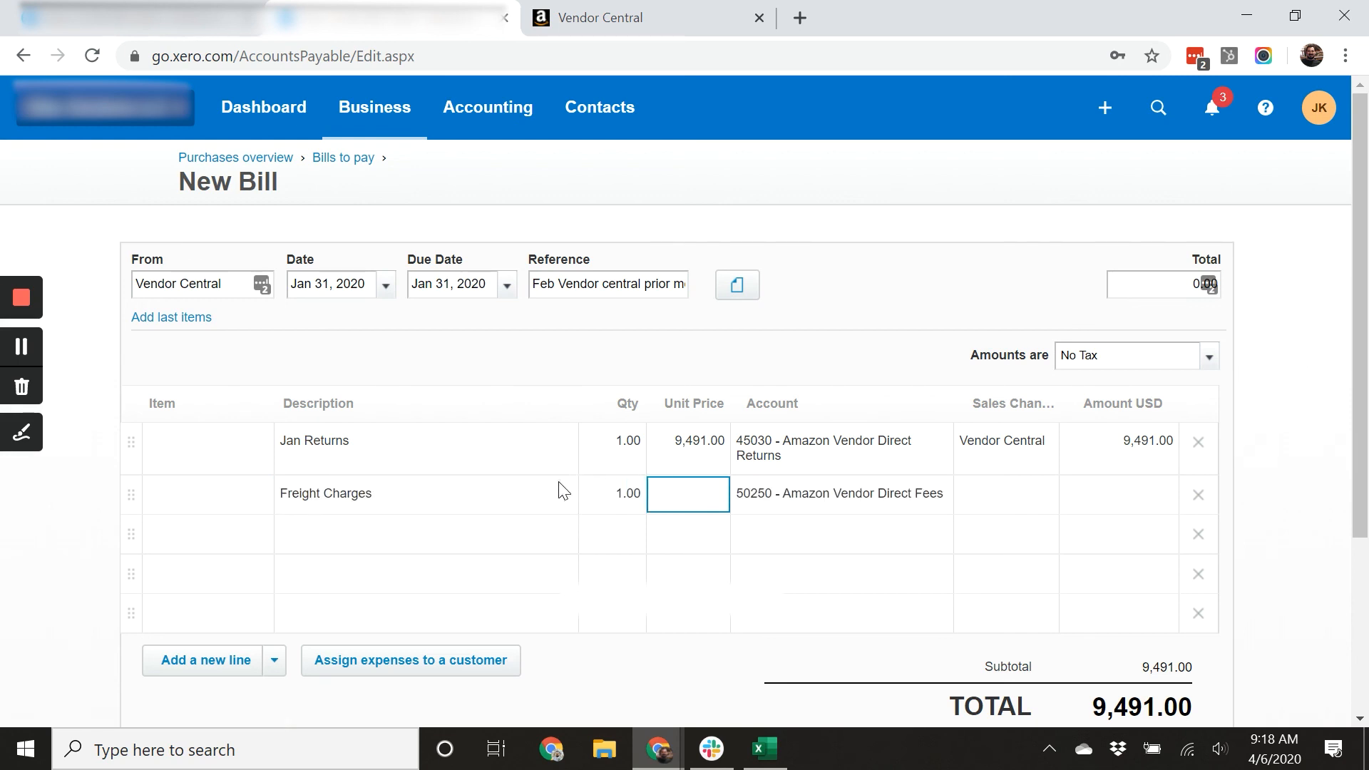
click(426, 495)
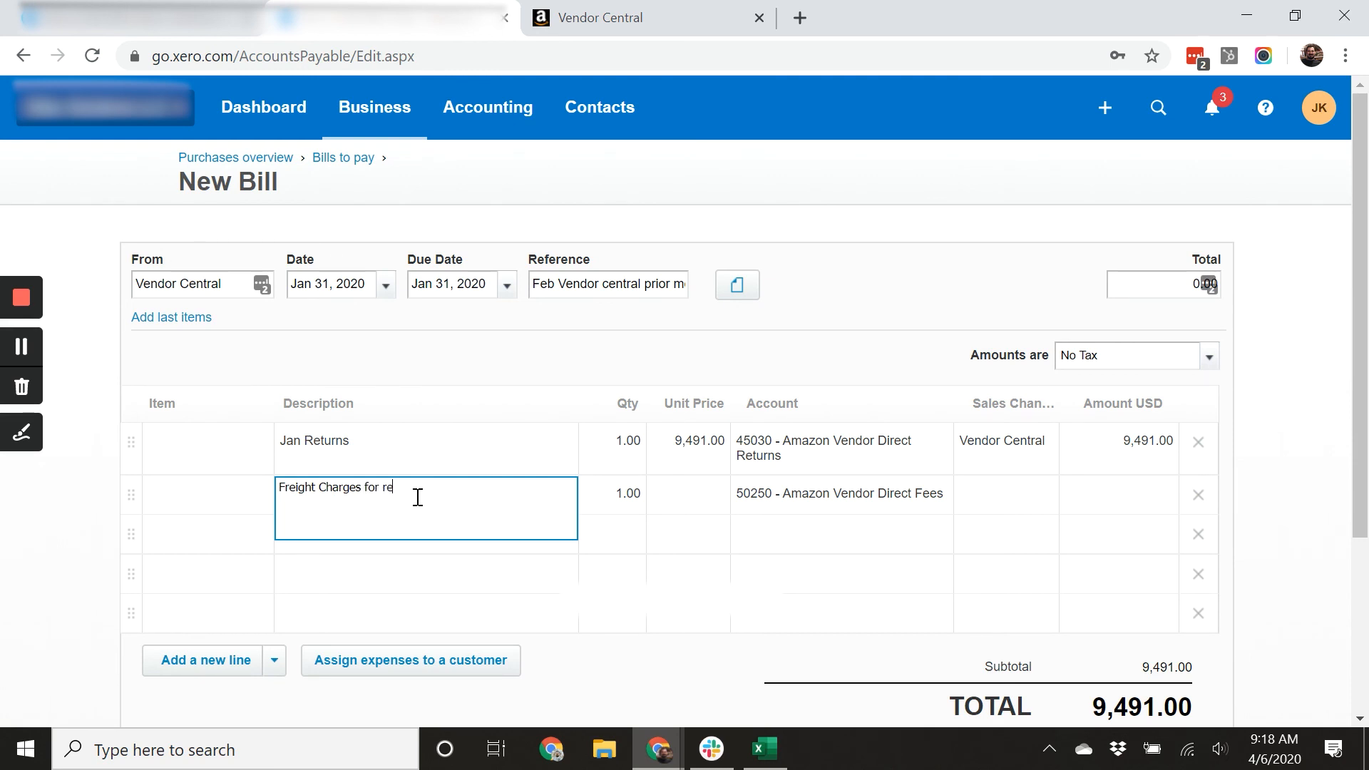
text(for returns)
key(Tab)
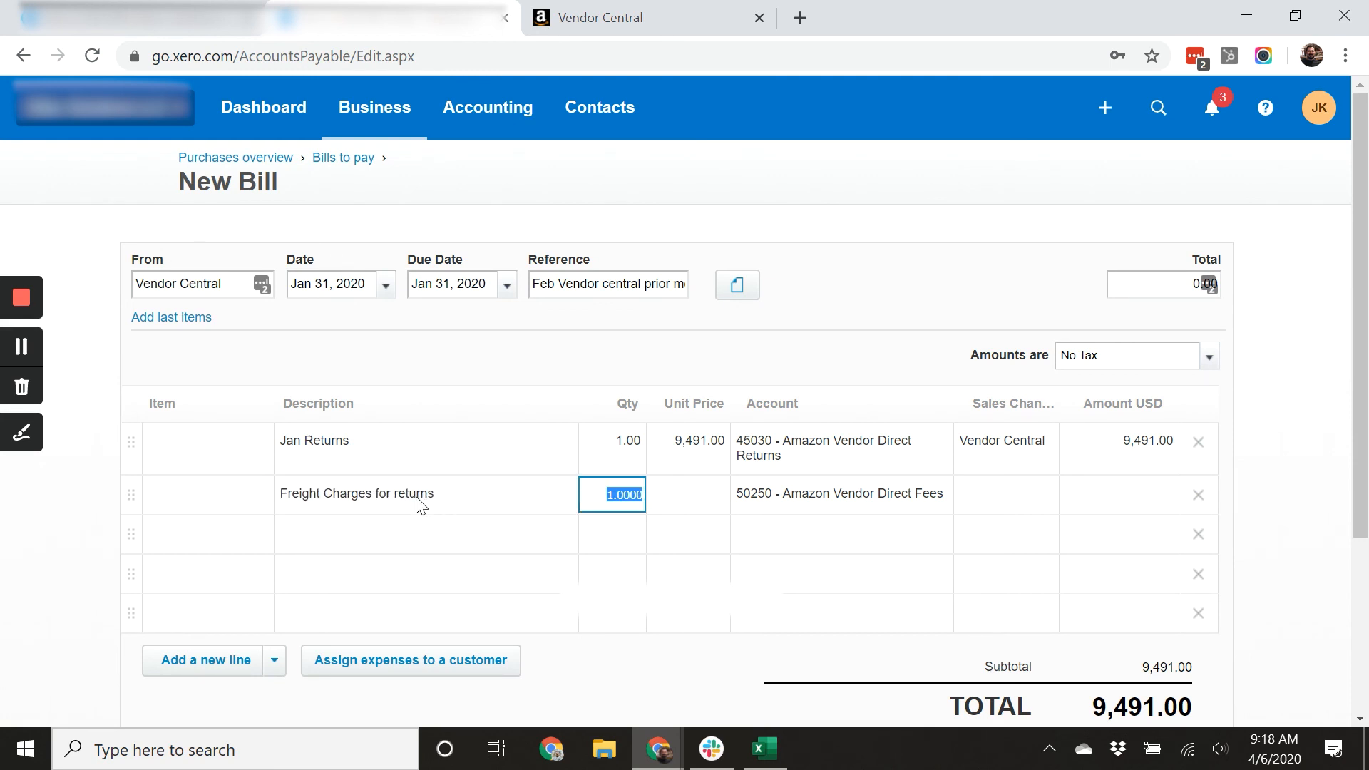
Switch to the Vendor Central remittance payments tab.
click(567, 17)
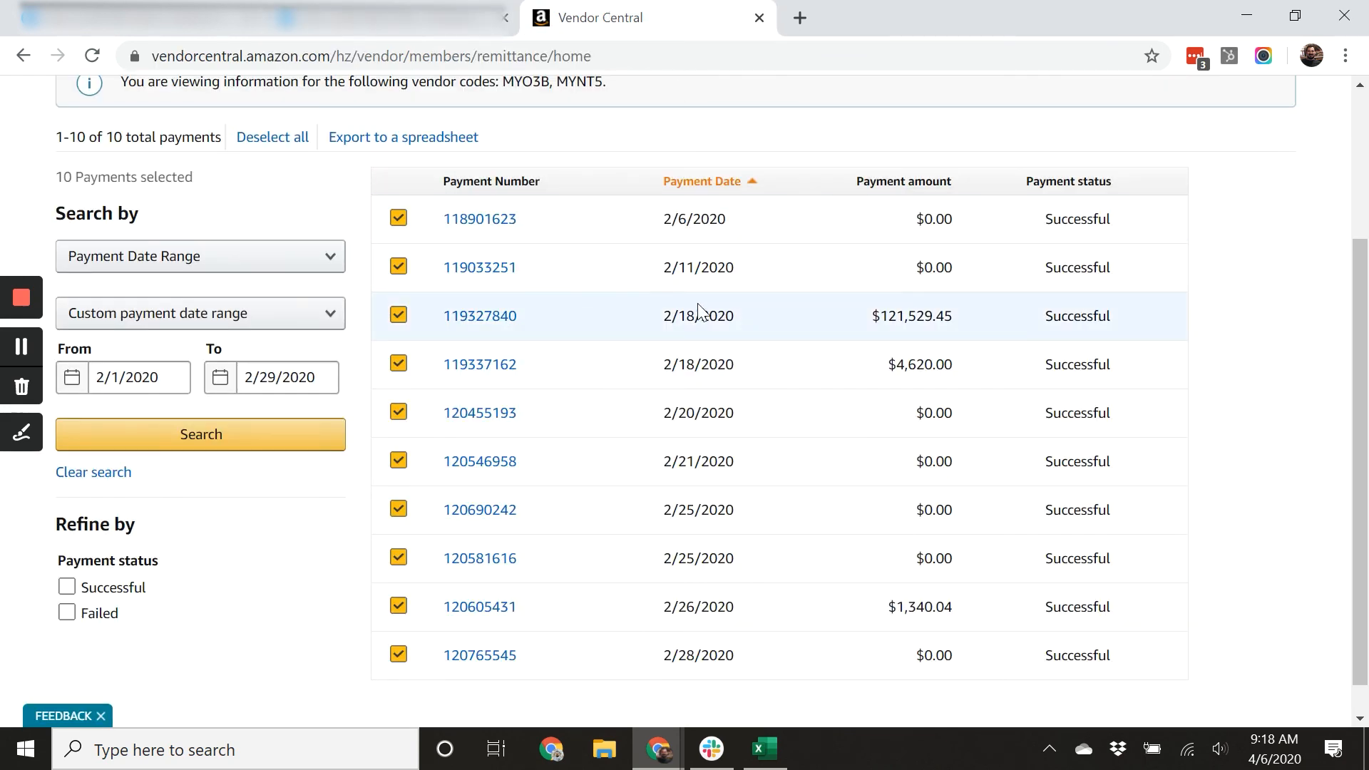
In the spreadsheet, widen the description column and select the Jan-20 return freight charge paid amounts in rows 224 to 311 to total them.
click(402, 34)
click(763, 748)
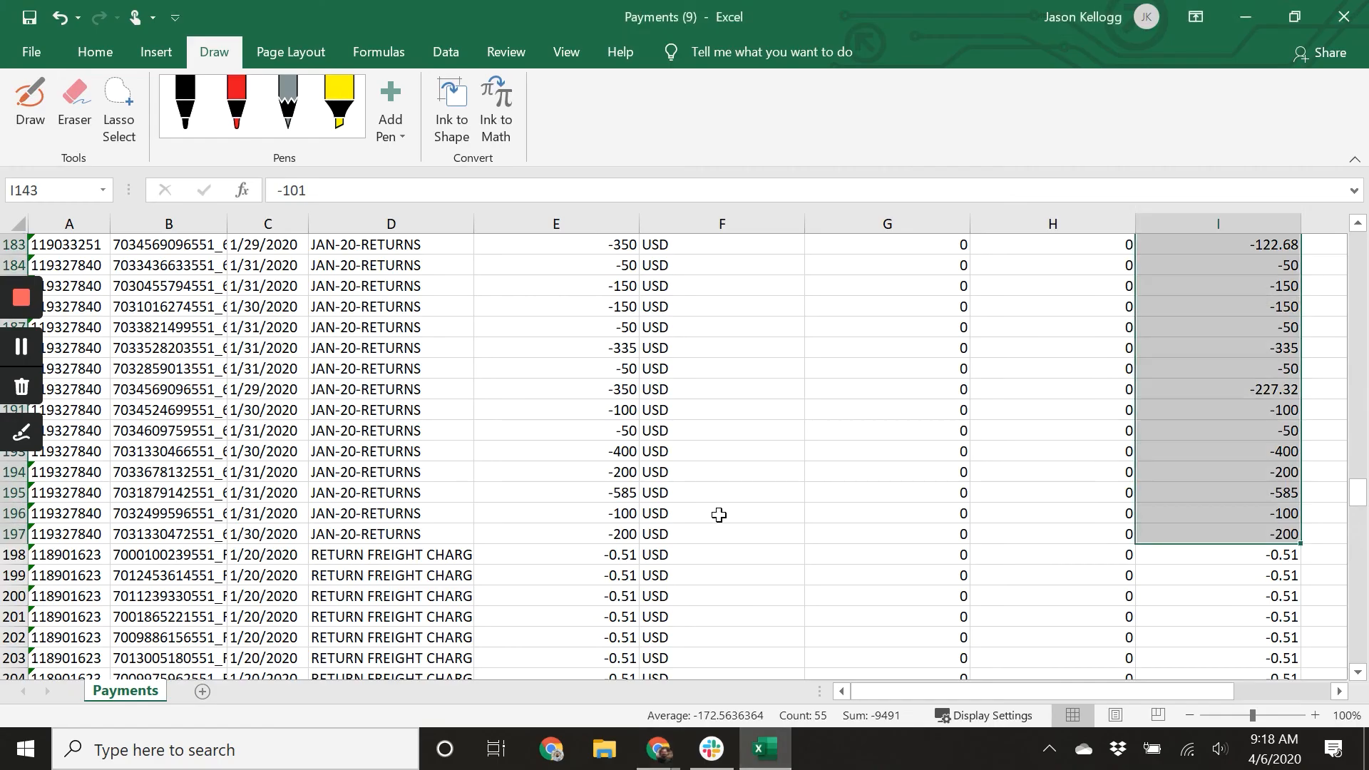
scroll(727, 509, down, 2)
click(453, 518)
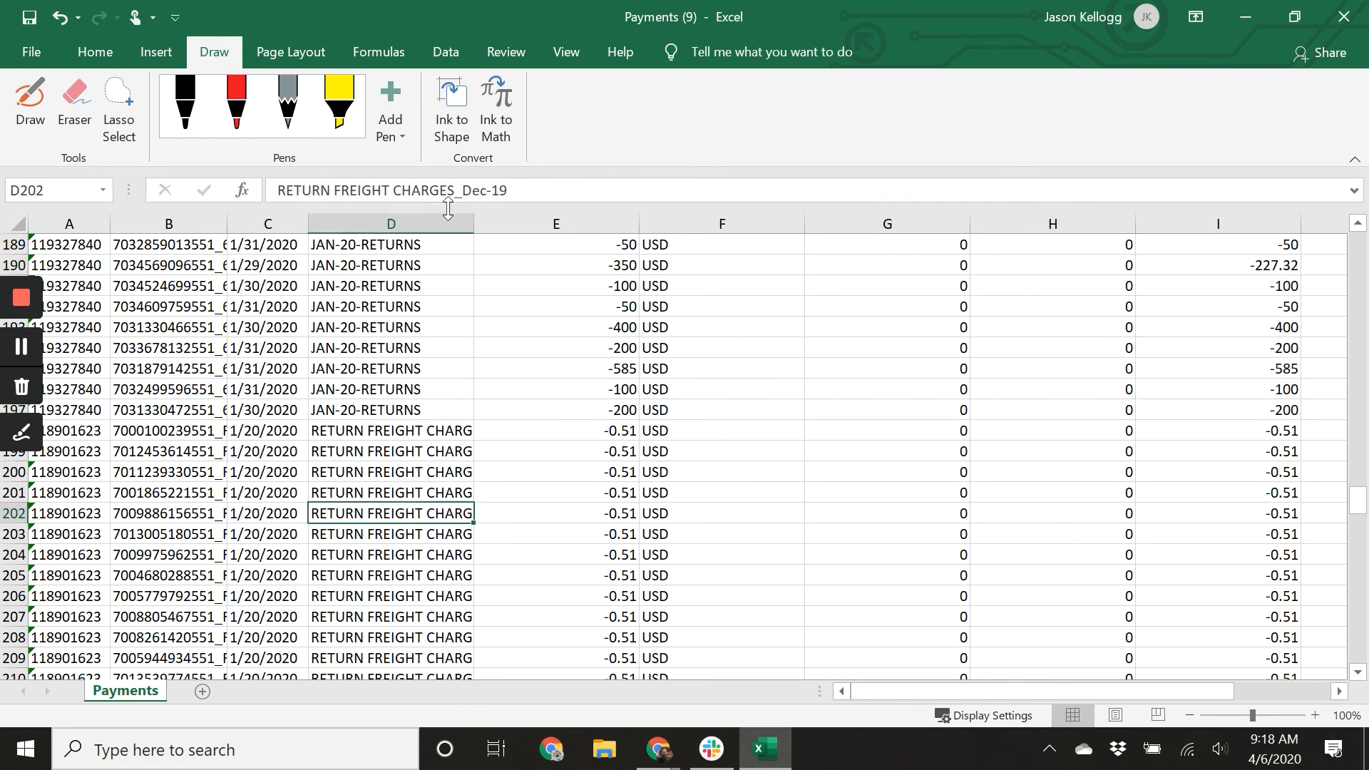
drag(474, 224, 539, 227)
scroll(488, 506, down, 1)
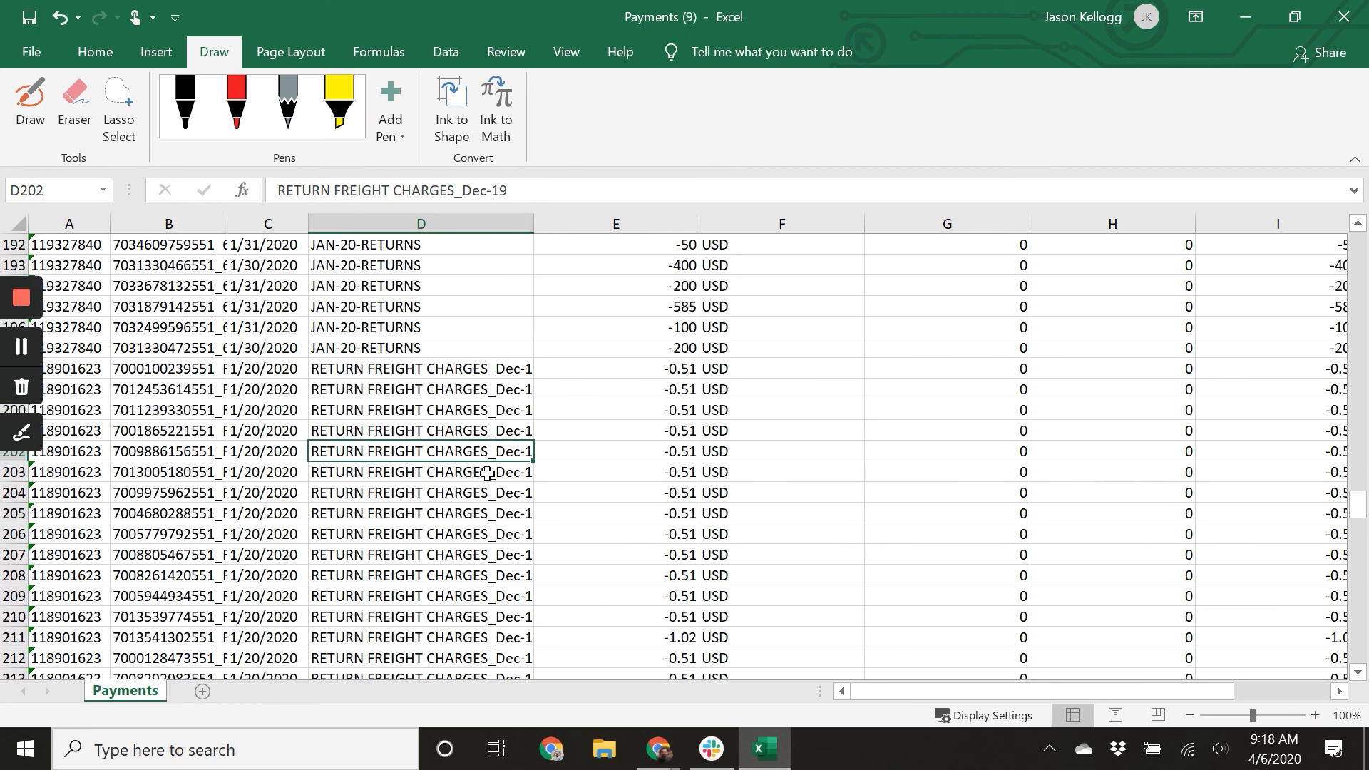
scroll(492, 491, down, 9)
scroll(499, 508, down, 3)
scroll(531, 346, up, 2)
drag(1266, 286, 1266, 532)
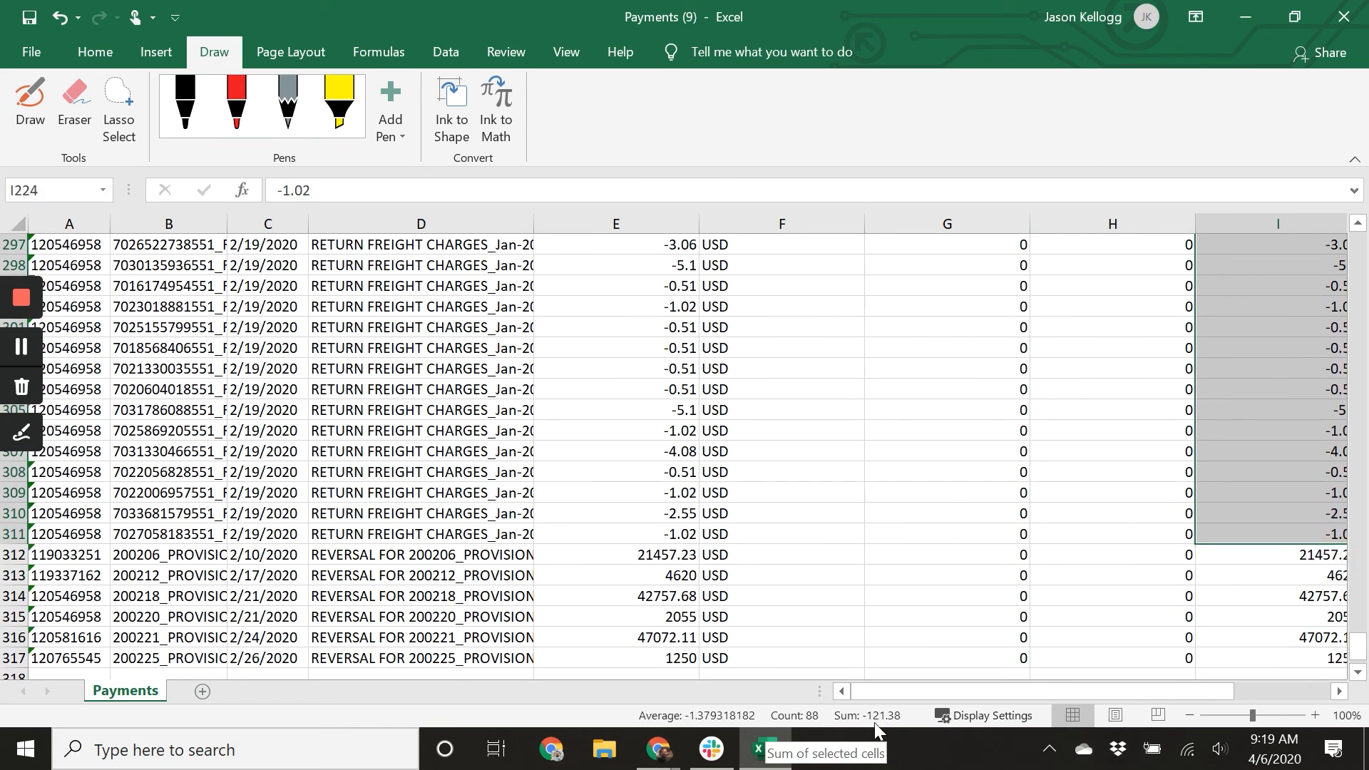
click(927, 674)
Give the Freight Charges for returns line a unit price of 121.38 and sales channel Vendor Central.
scroll(544, 504, down, 3)
click(693, 288)
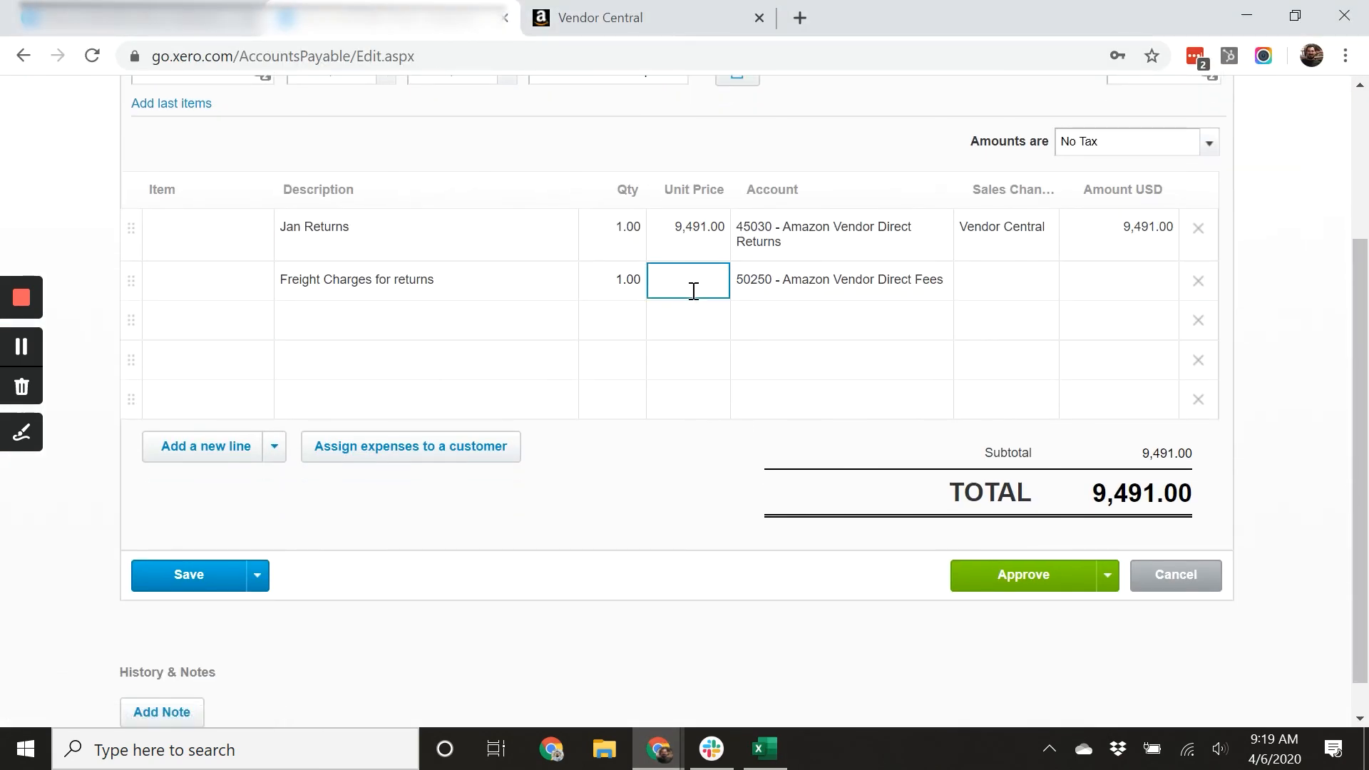
text(121.38)
key(Tab)
key(Tab)
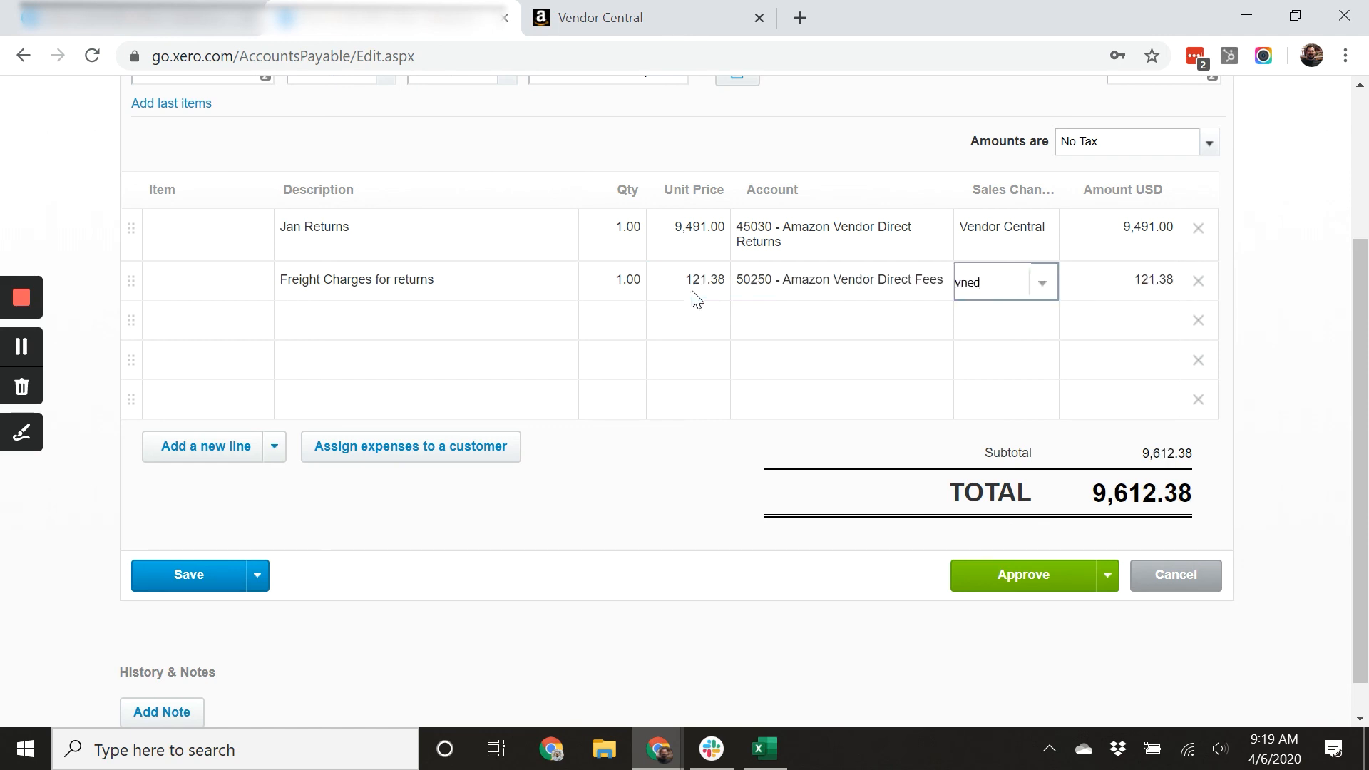
text(vne)
key(BackSpace)
key(BackSpace)
text(end)
key(Tab)
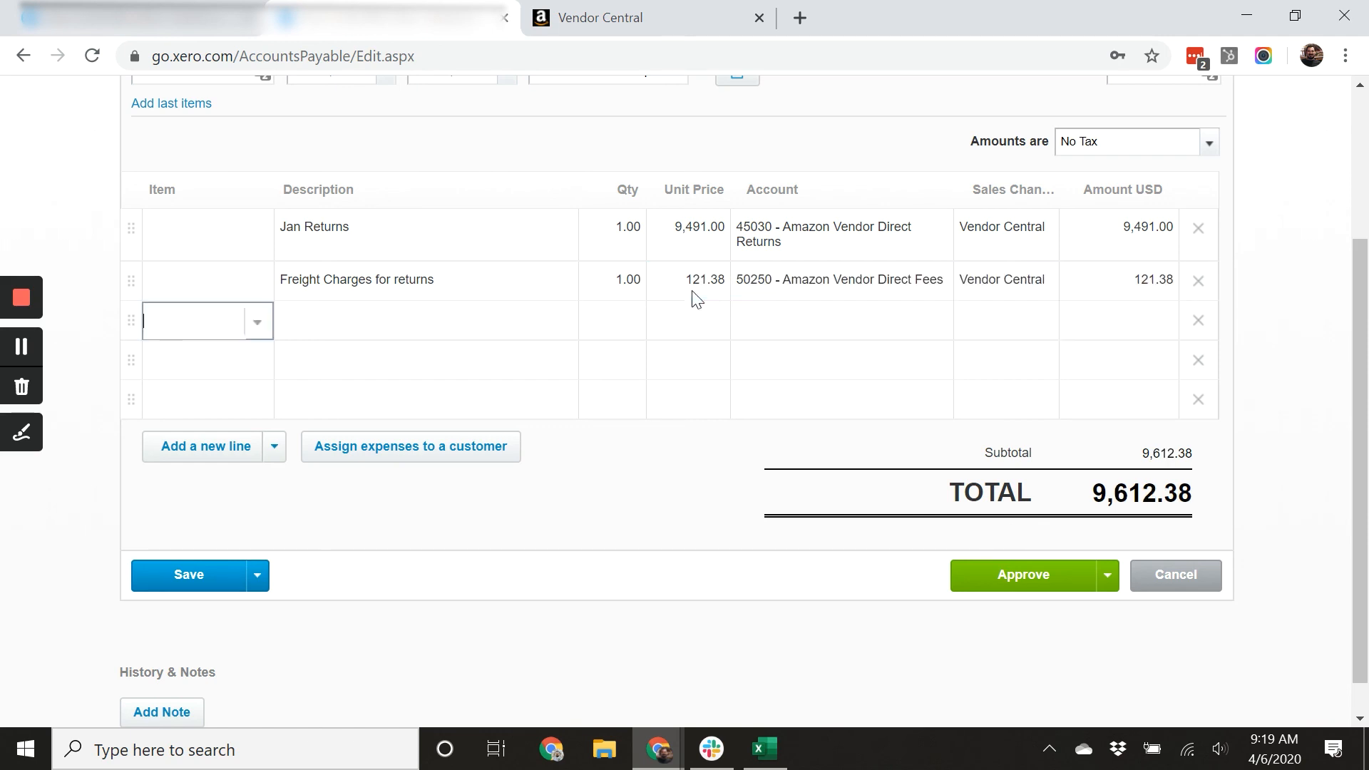
Duplicate the browser tab and start a new bill from the Bills to pay list.
right_click(423, 24)
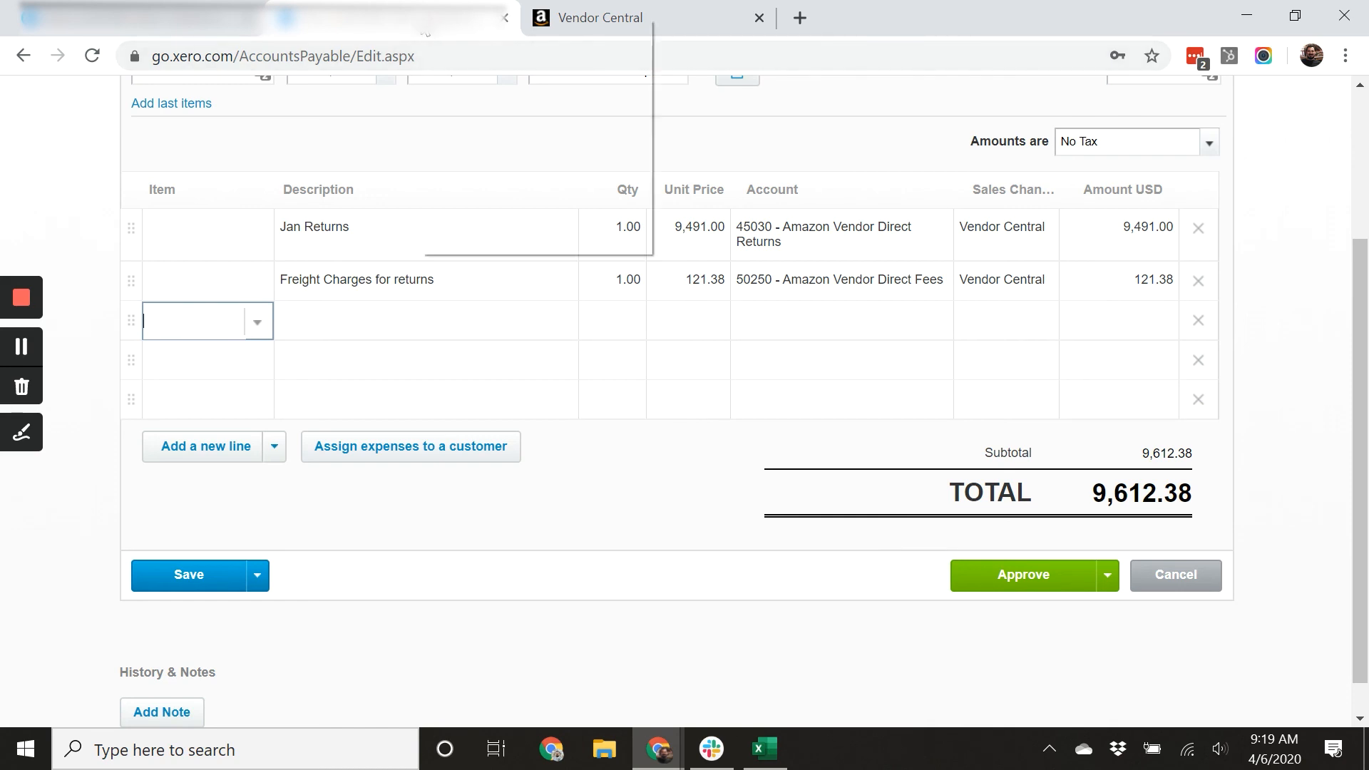
click(503, 94)
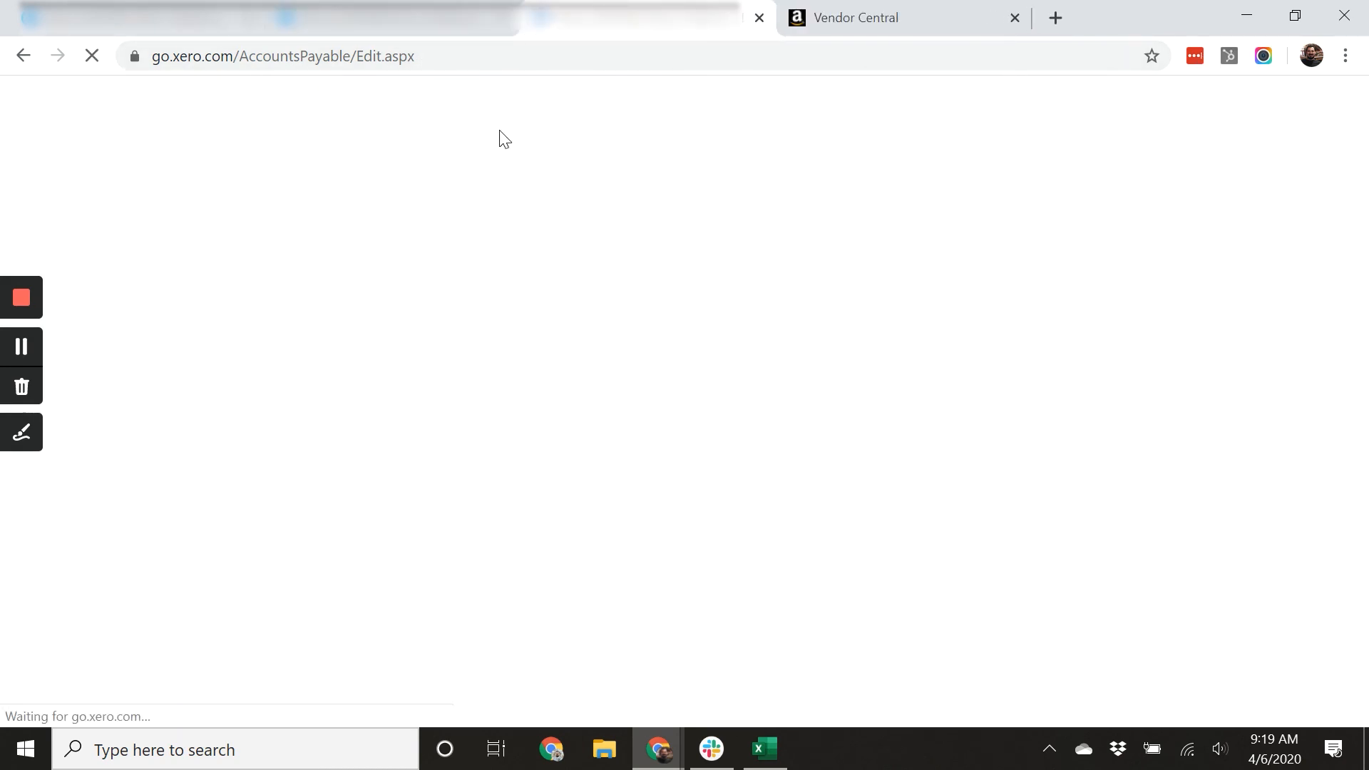
scroll(203, 330, up, 3)
click(376, 111)
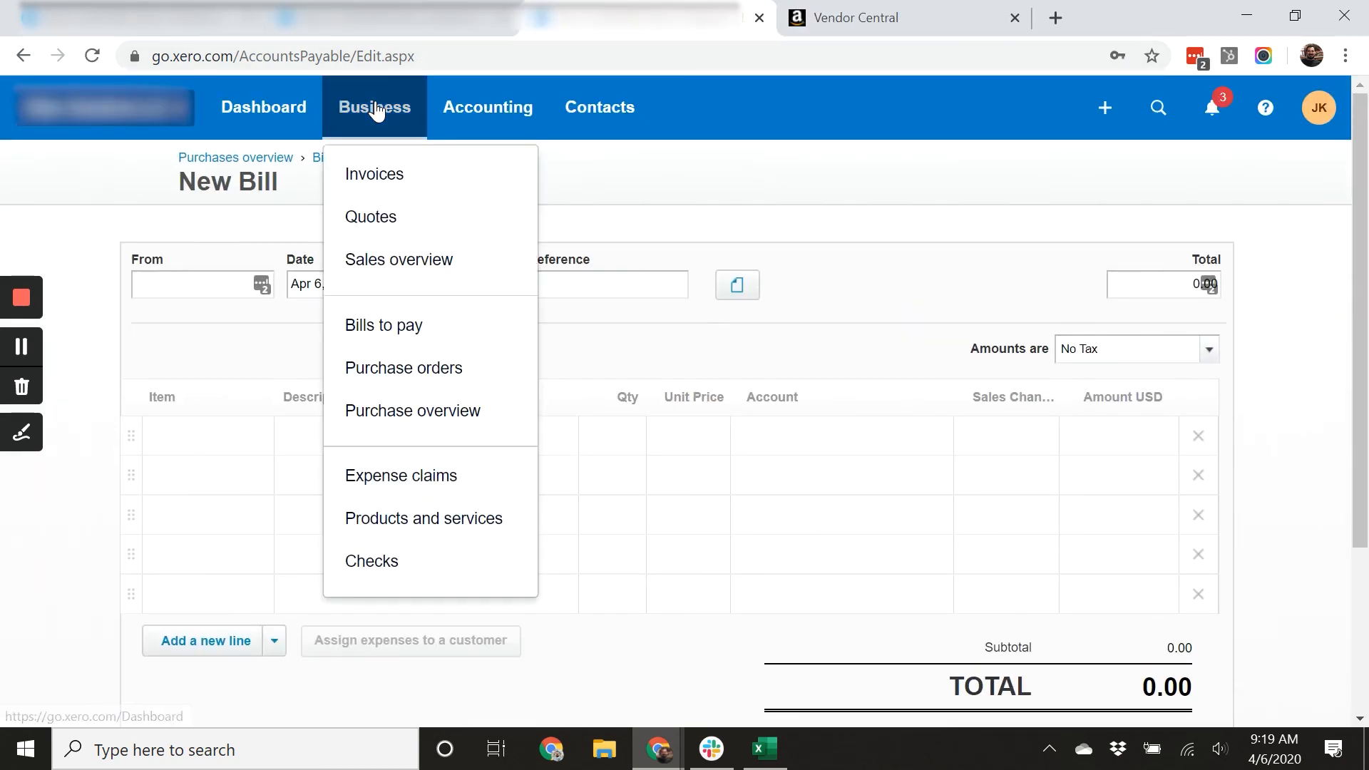
click(413, 340)
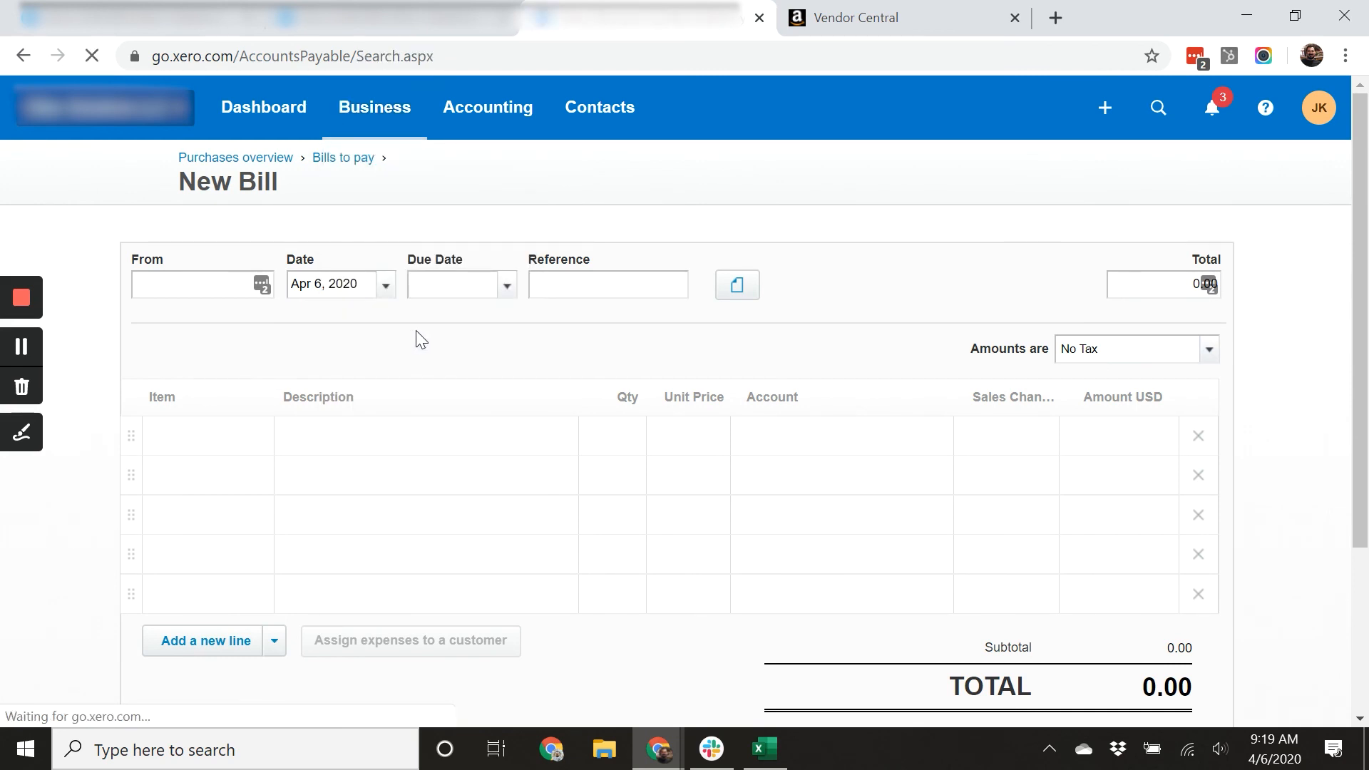
click(228, 235)
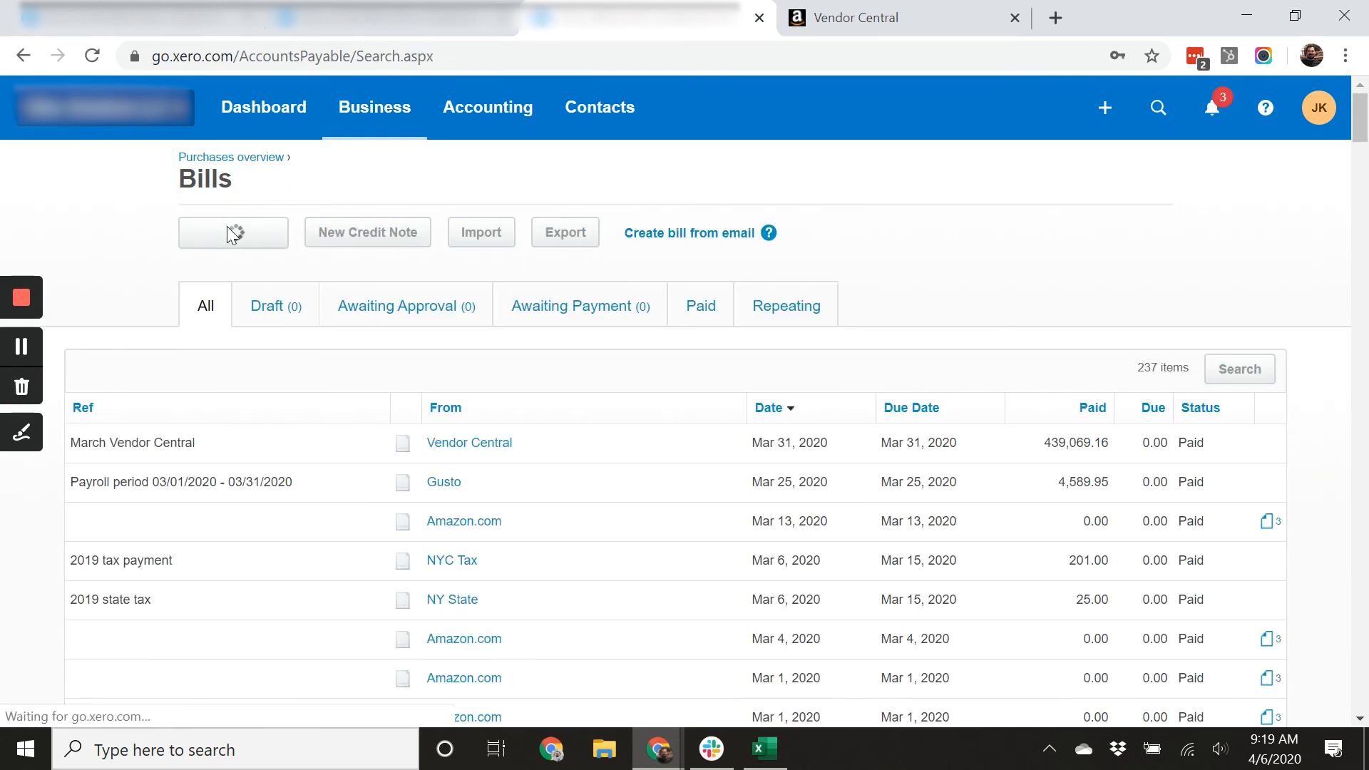
Set the new bill's contact to Vendor Central with date and due date 12/31/2019.
text(vned)
key(BackSpace)
key(BackSpace)
key(BackSpace)
text(endor)
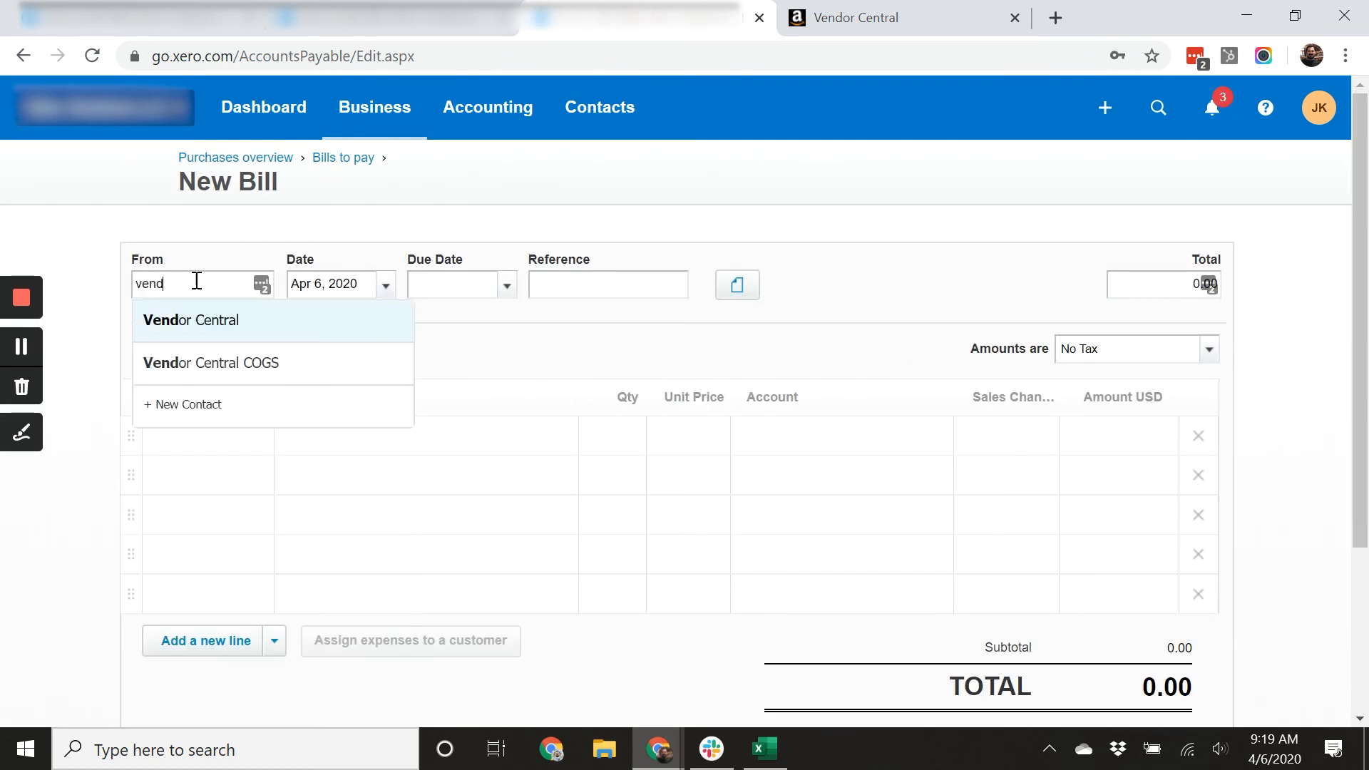
key(Tab)
text(12)
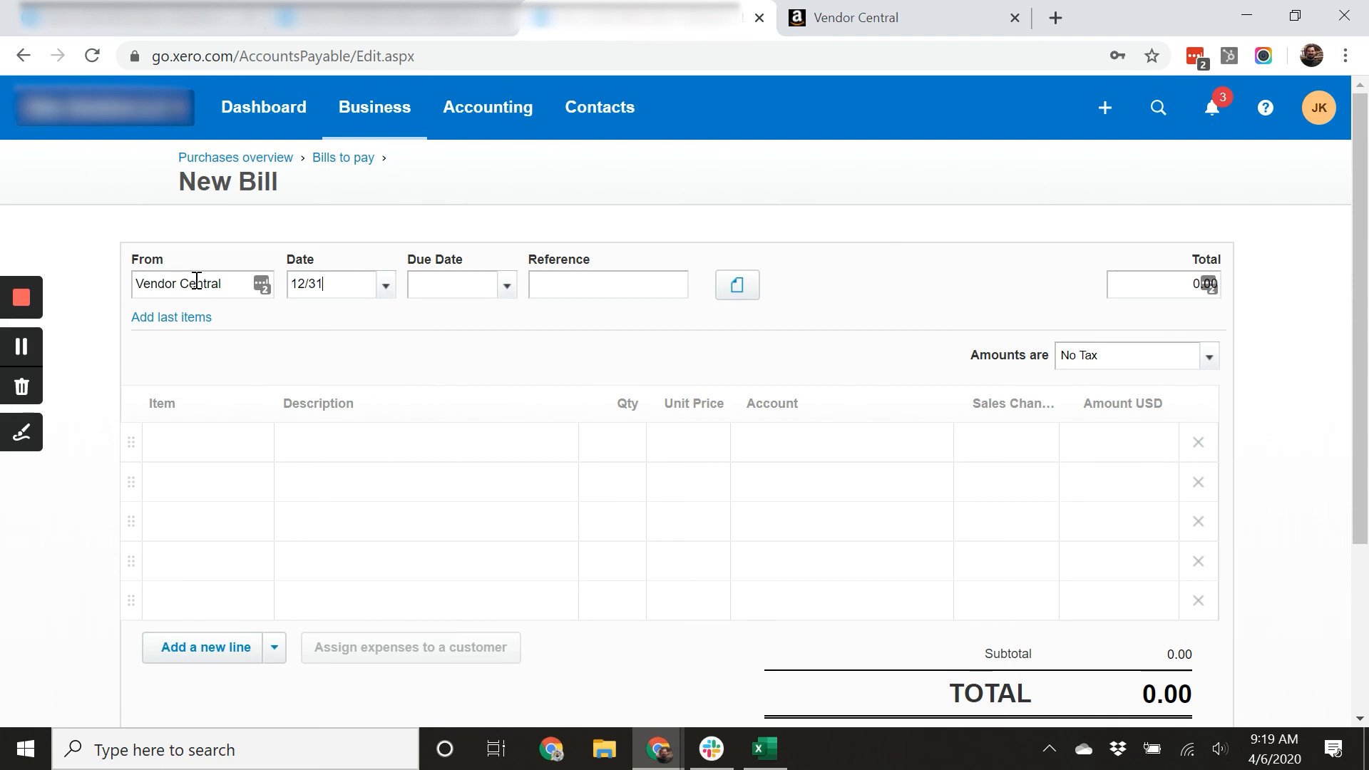
key(Tab)
text(12/31/)
key(Tab)
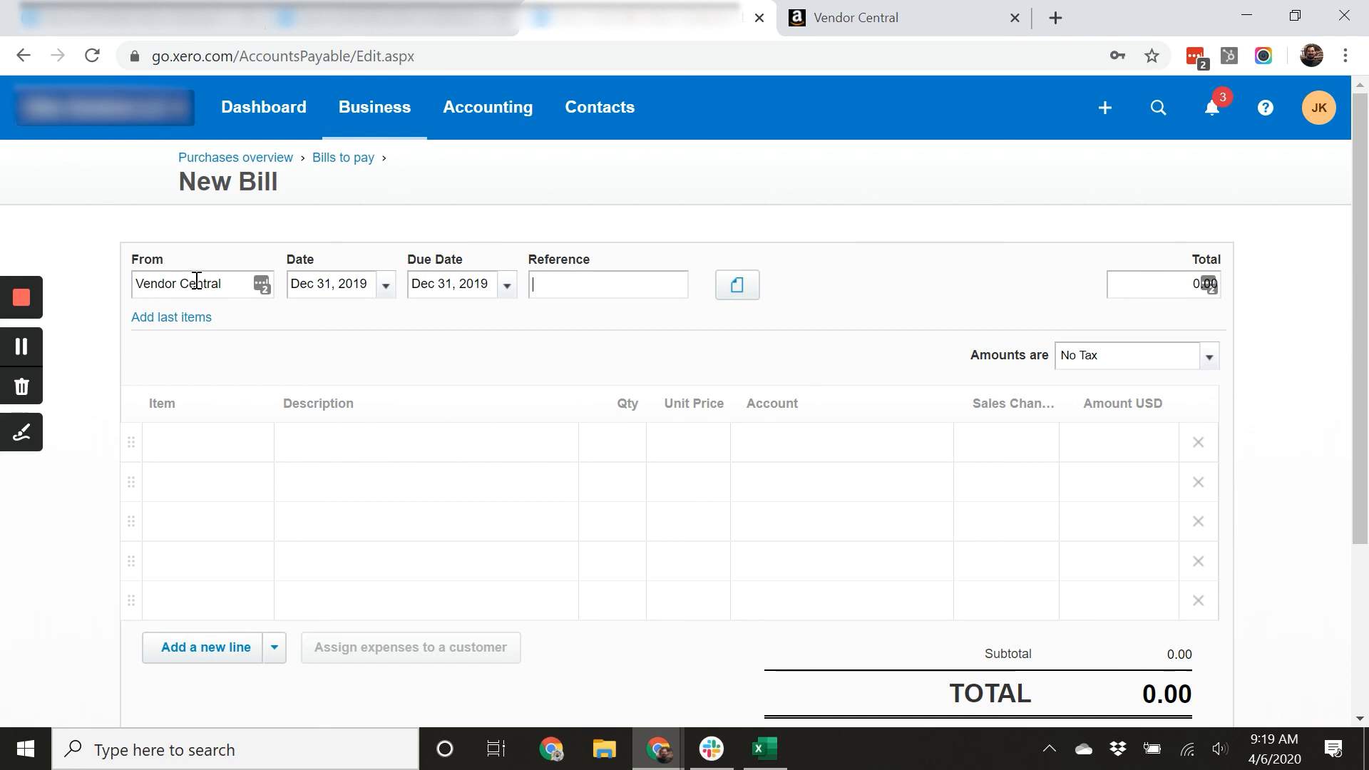
Enter the reference Feb vendor central prior month.
text(Feb vendor)
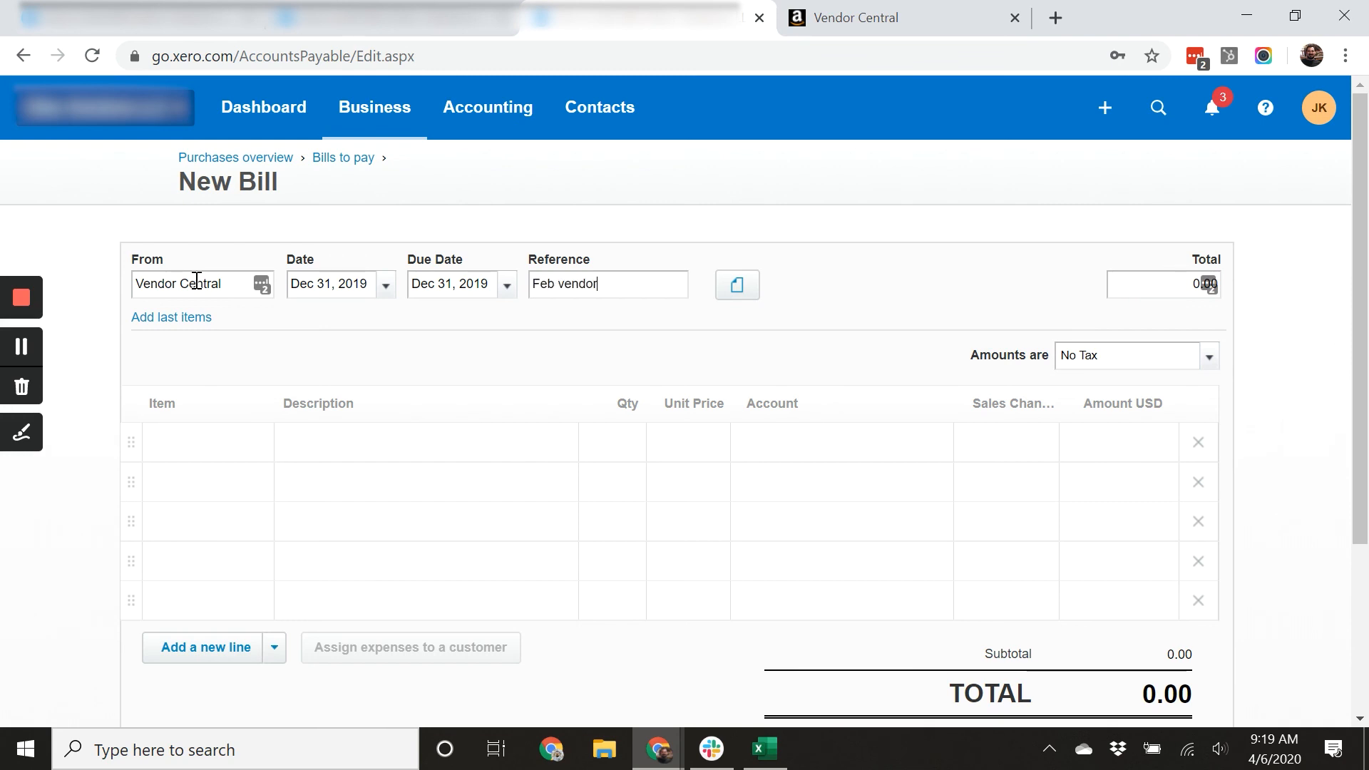
text( central prior month)
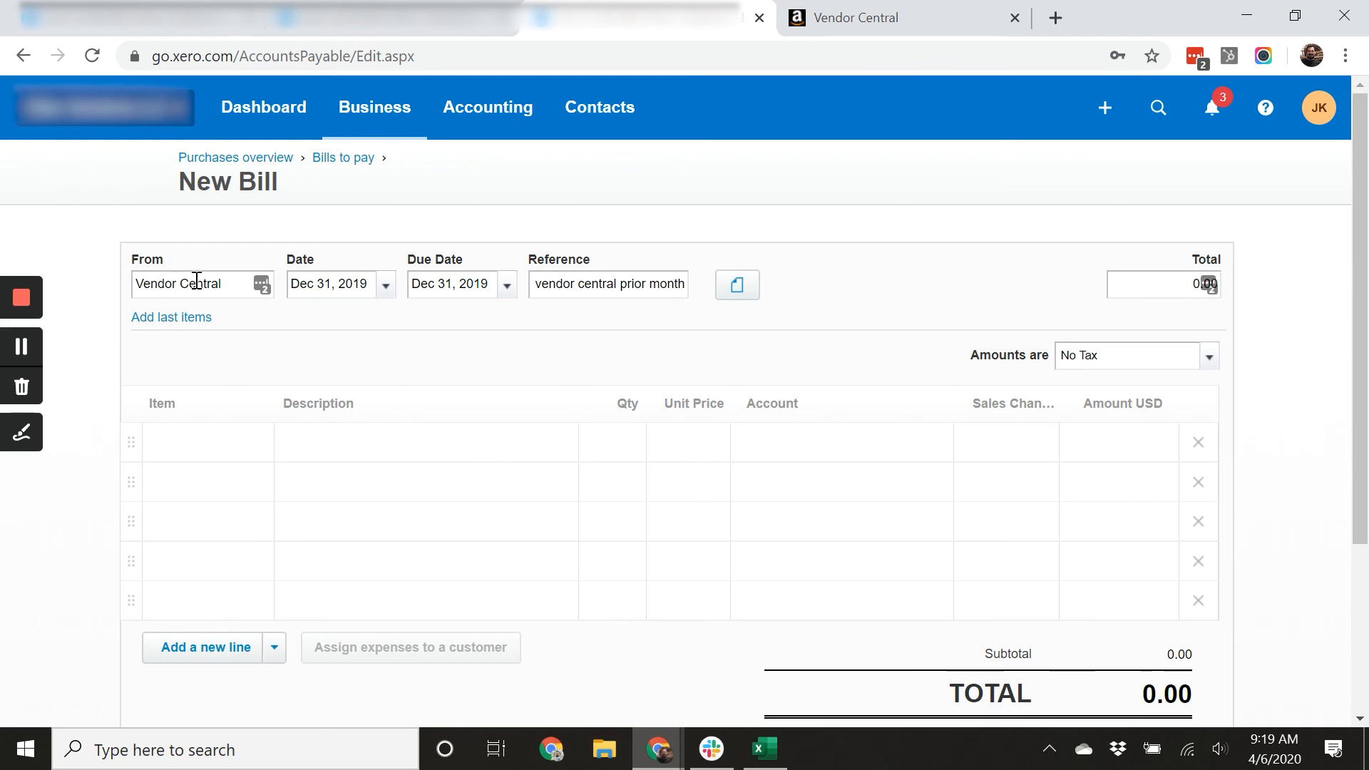
key(Tab)
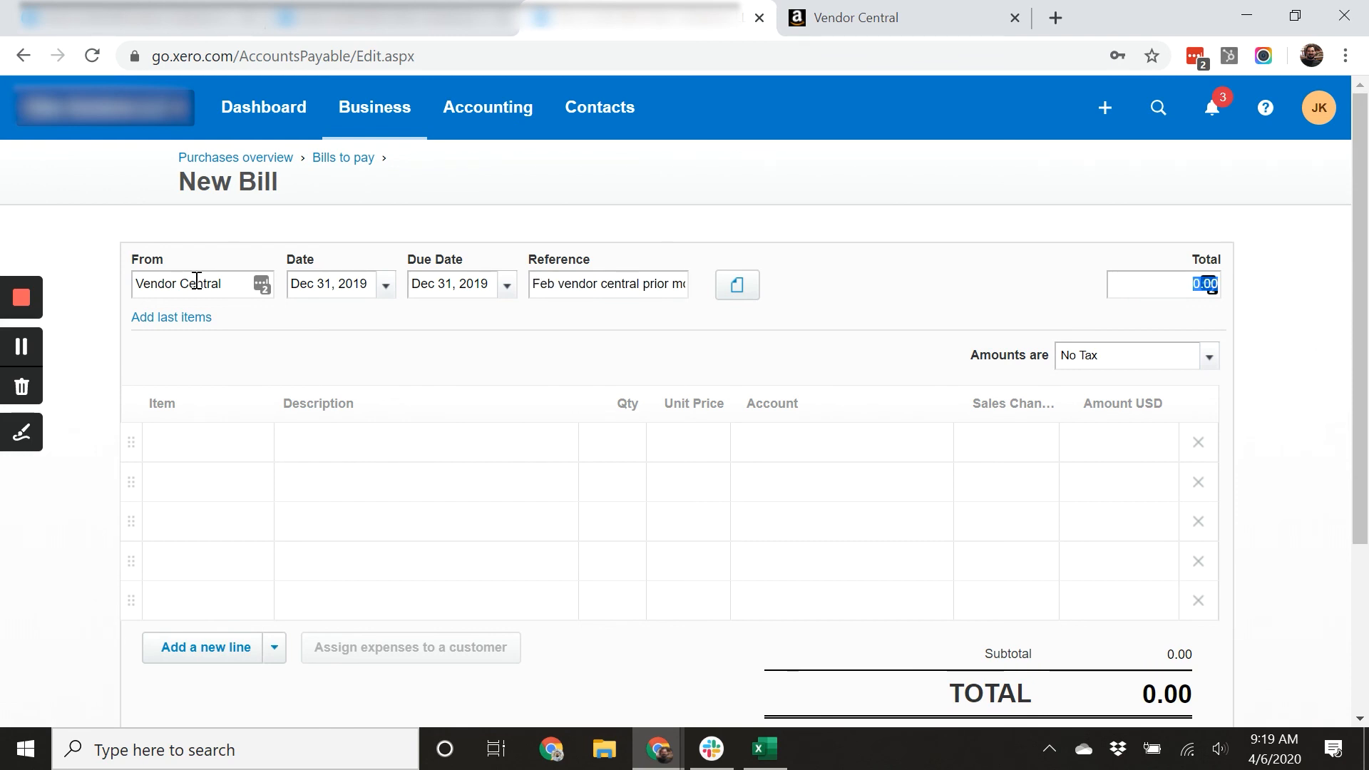
Add a line described Dec freight charges with quantity 1.
key(Tab)
key(Tab)
key(Tab)
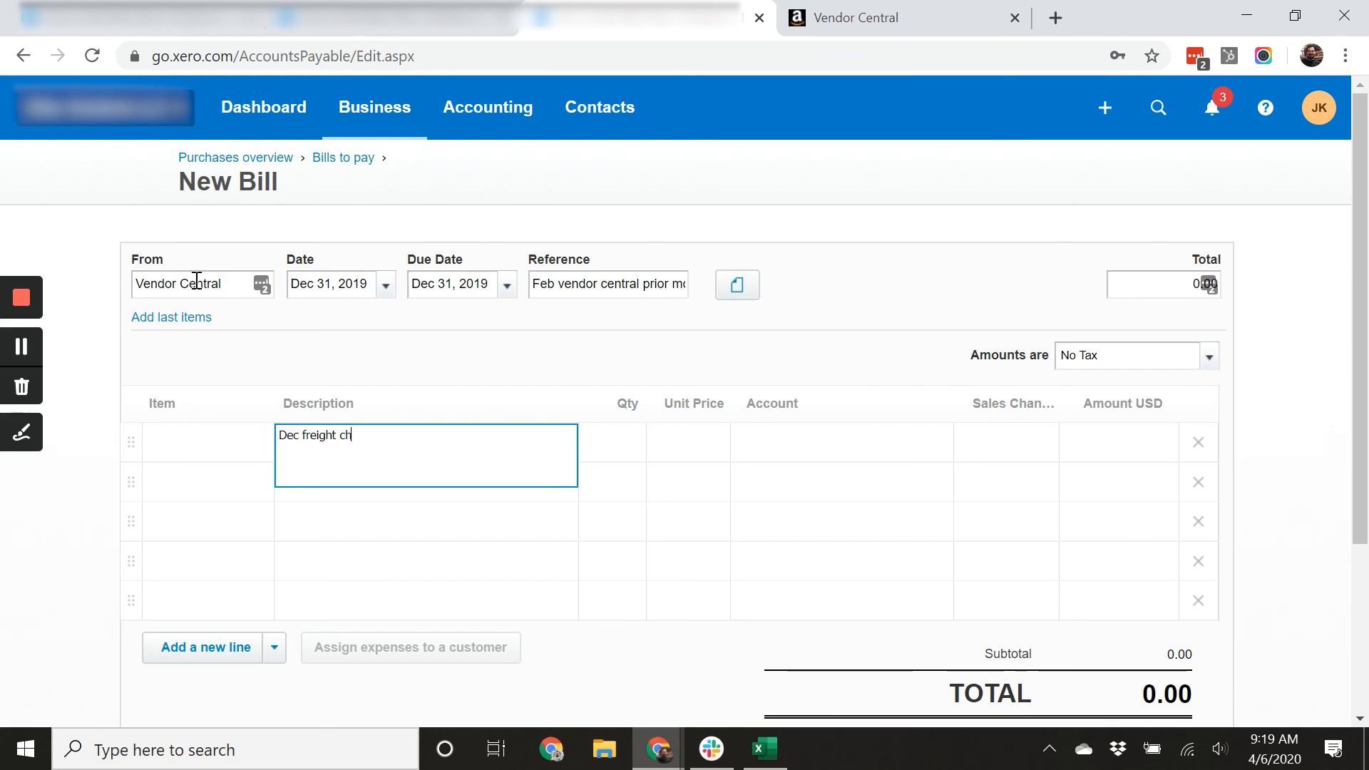
key(Tab)
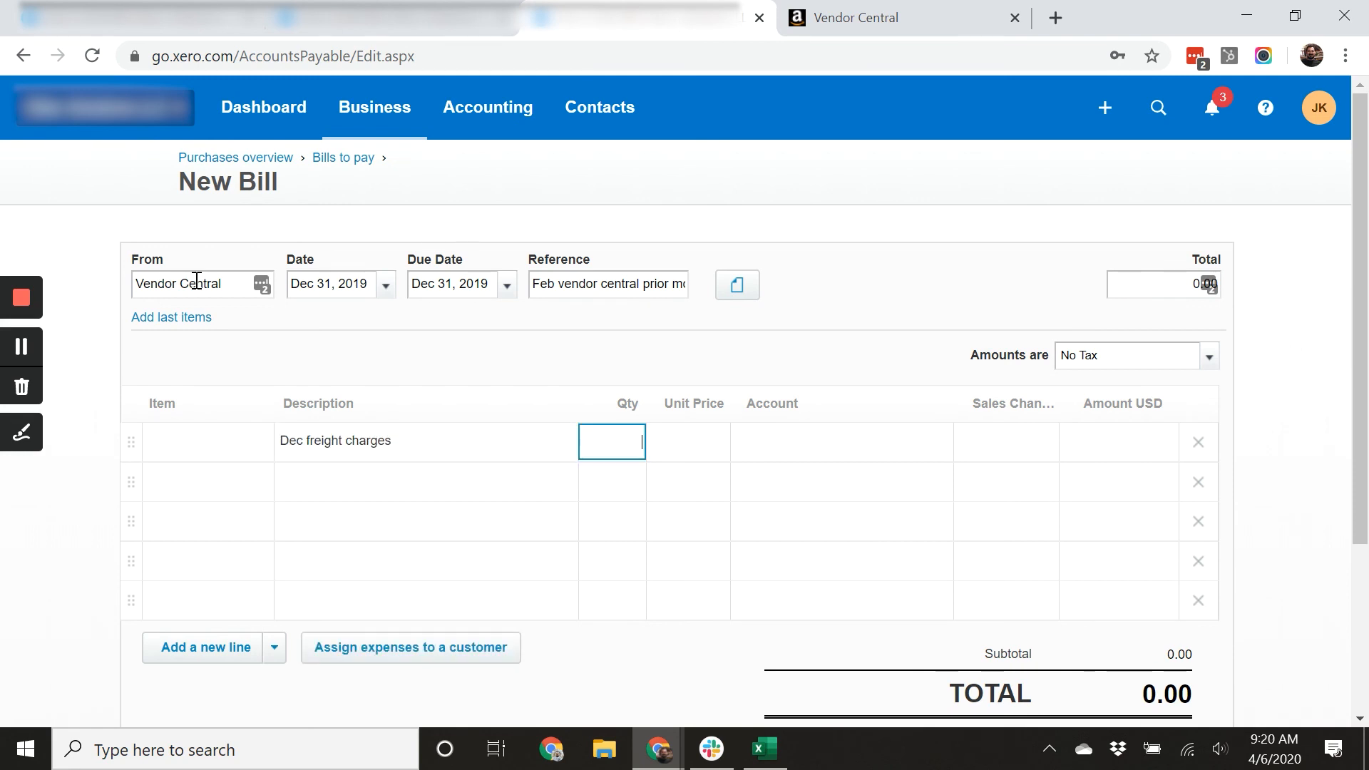
text(1)
key(Tab)
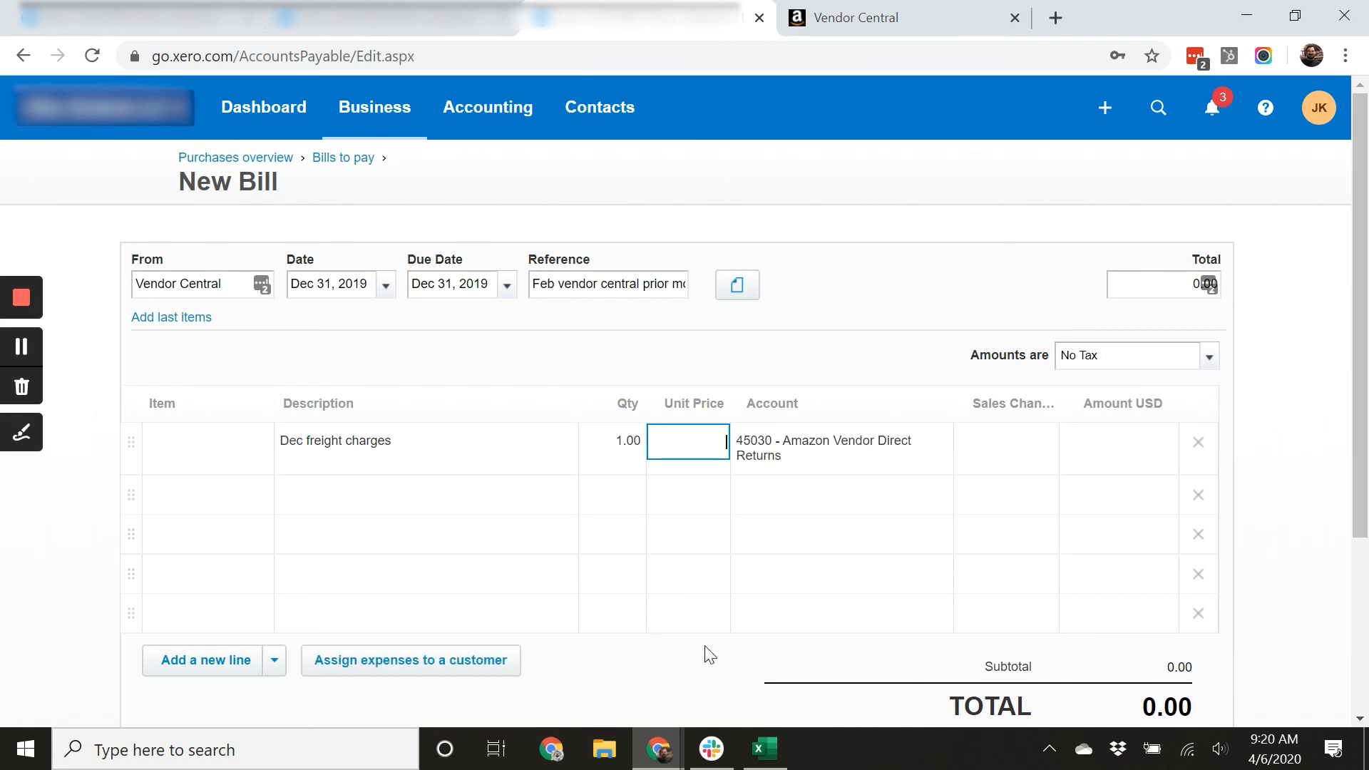
In the spreadsheet, select the Dec-19 return freight charge paid amounts in rows 198 to 223 to total them.
click(764, 749)
scroll(931, 518, up, 1)
scroll(931, 518, up, 14)
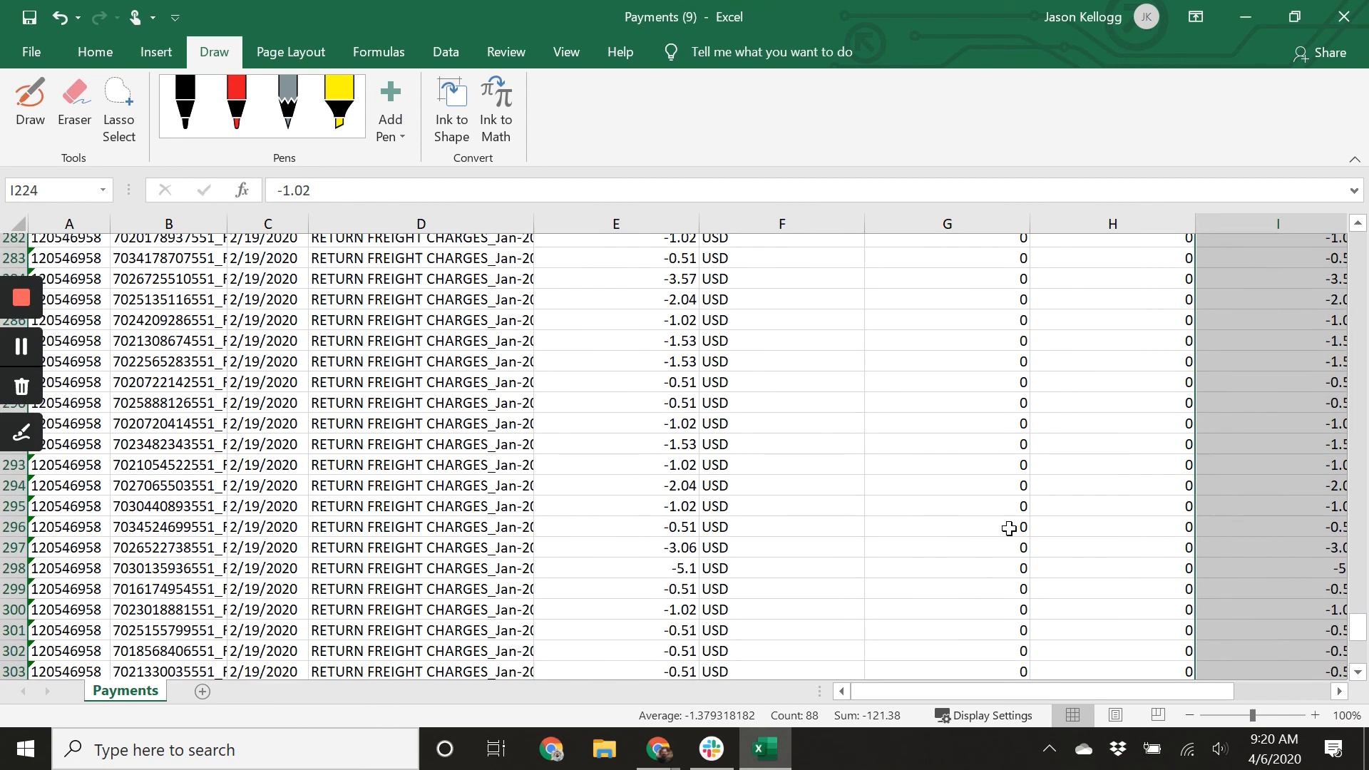
scroll(1023, 546, up, 14)
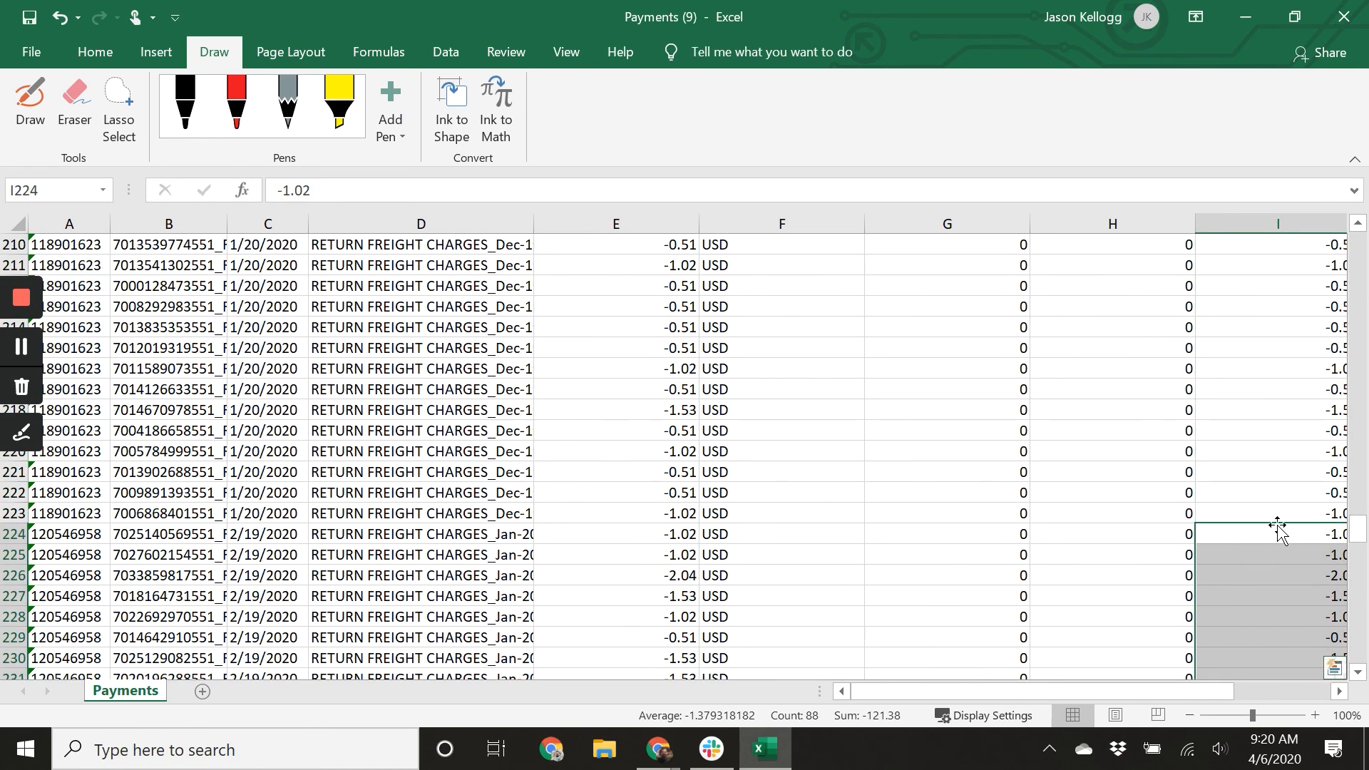
drag(1283, 507, 1261, 318)
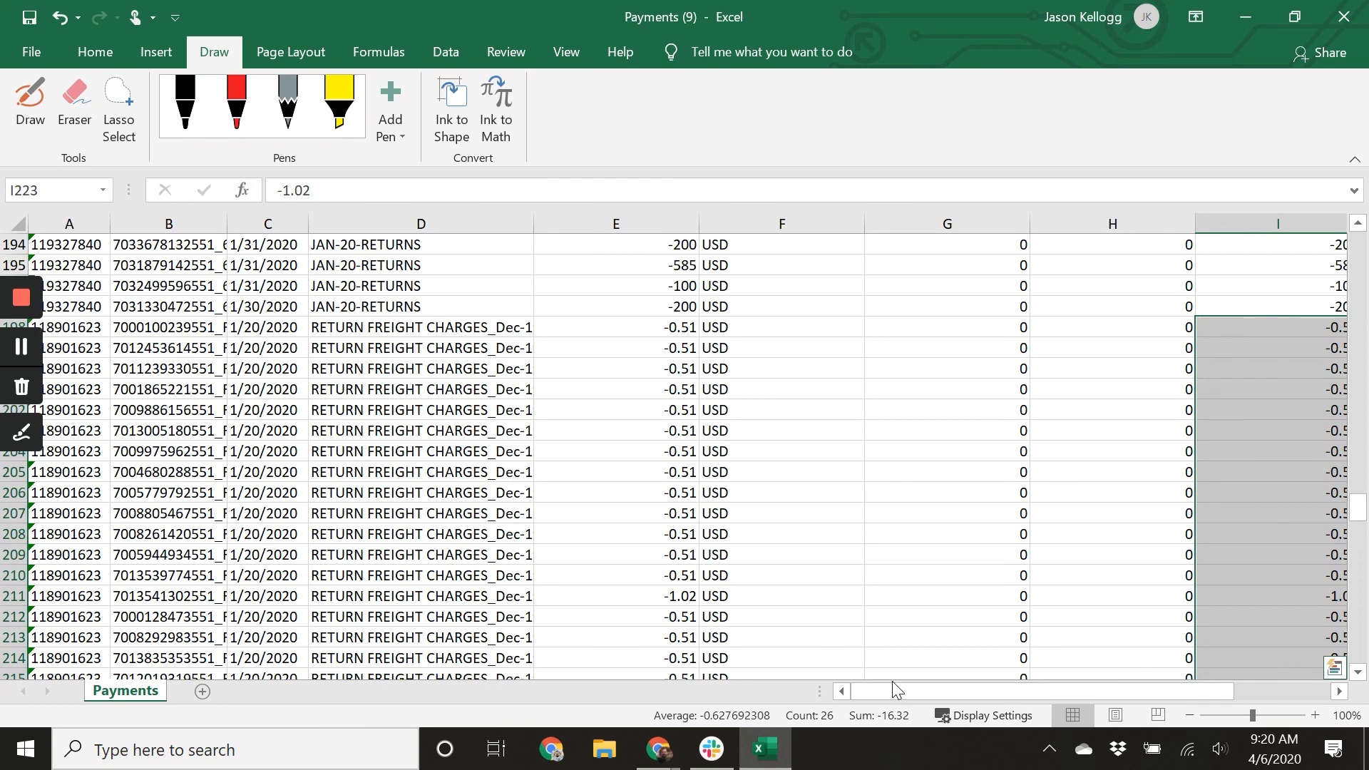
Back in the bill, give the Dec freight charges line a unit price of 16.32 and sales channel Vendor Central.
mouse_move(657, 747)
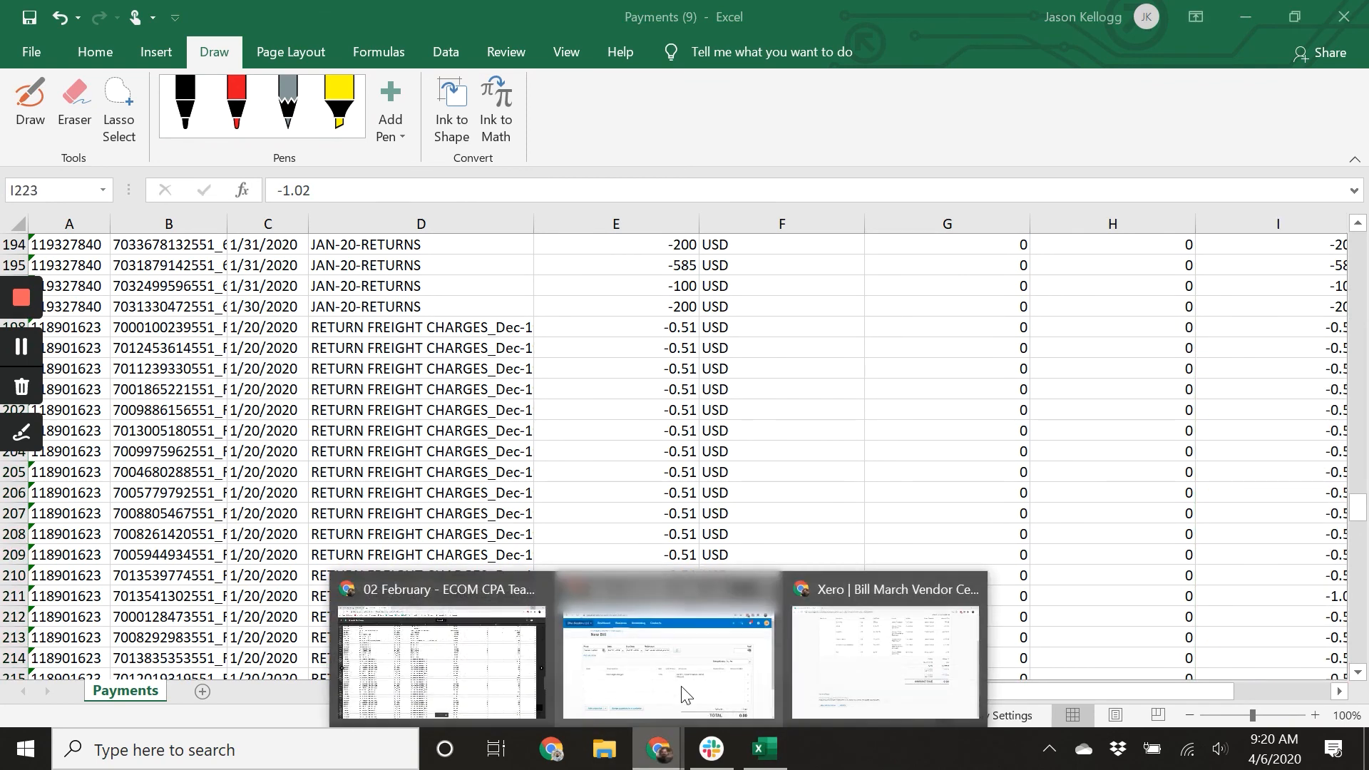
click(686, 695)
click(691, 440)
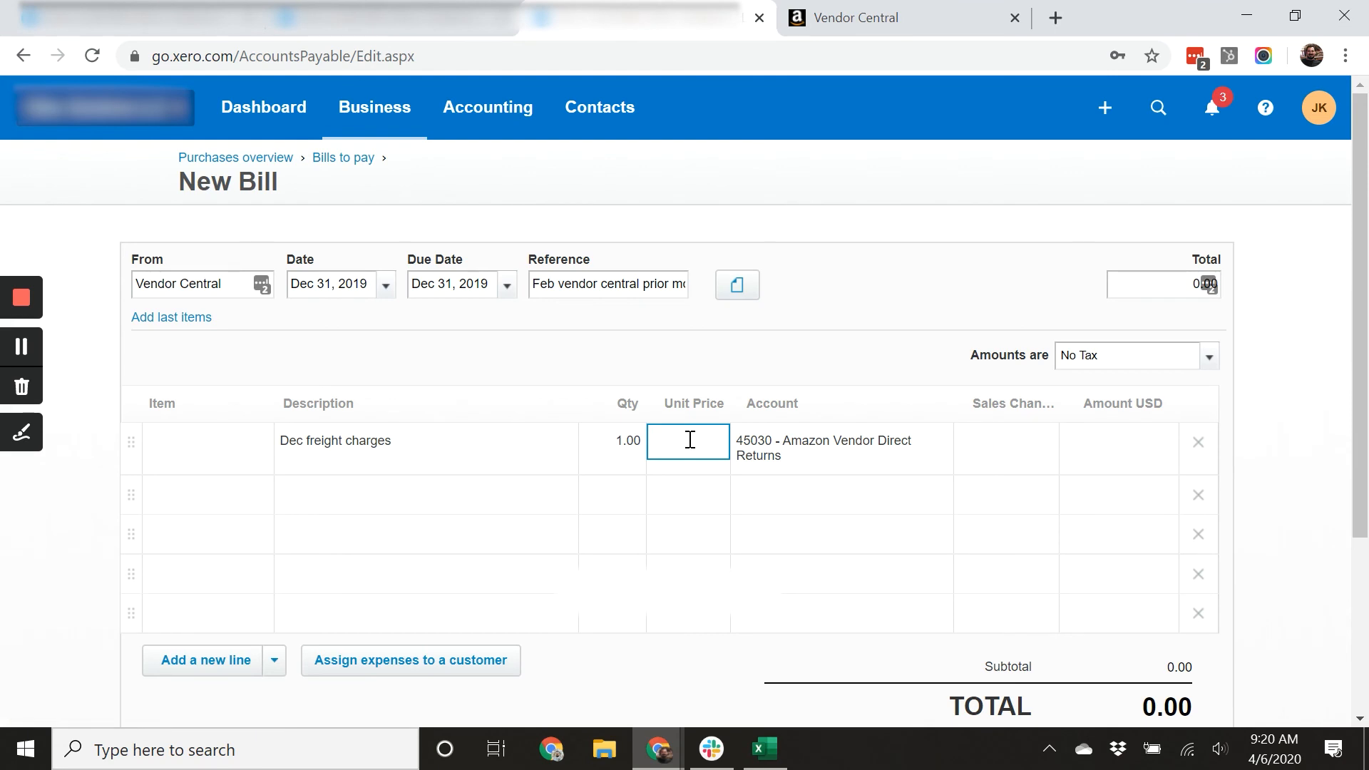
key(Tab)
key(Tab)
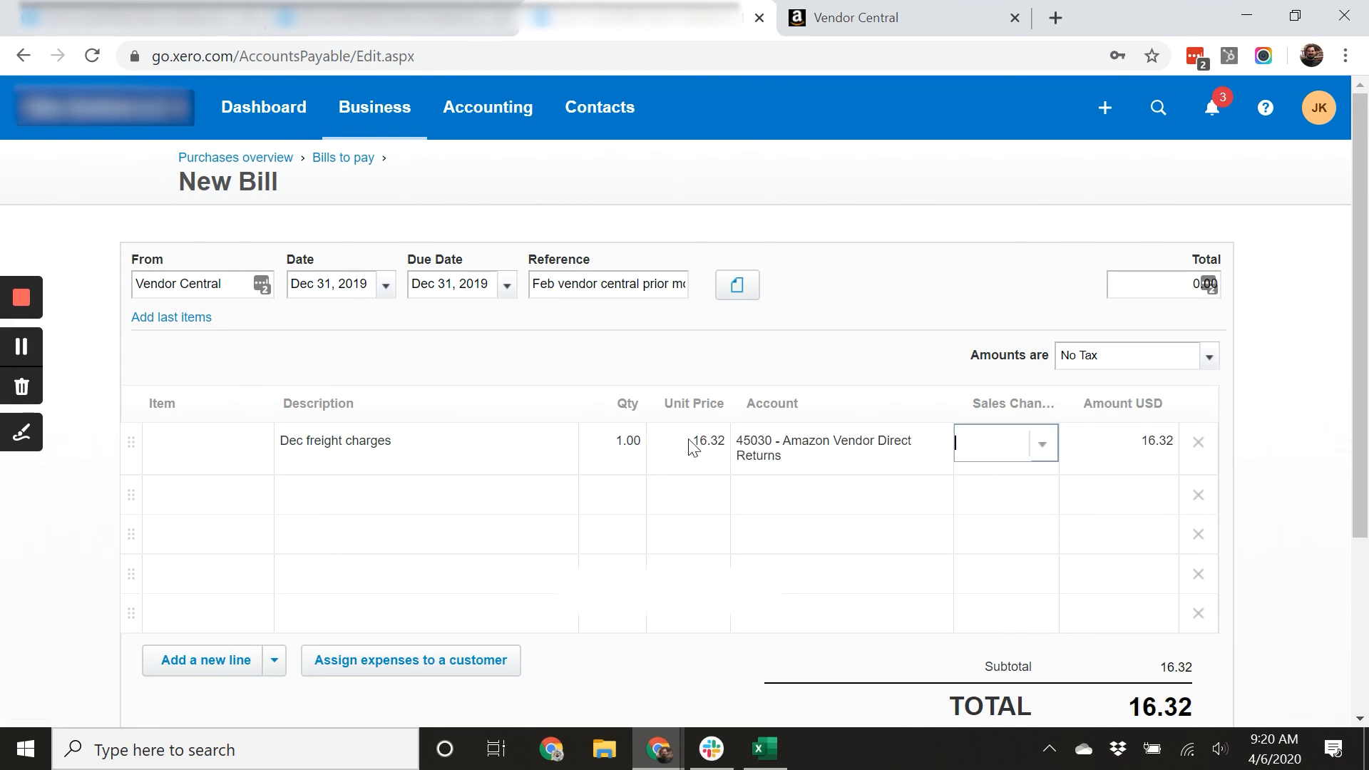
text(vend)
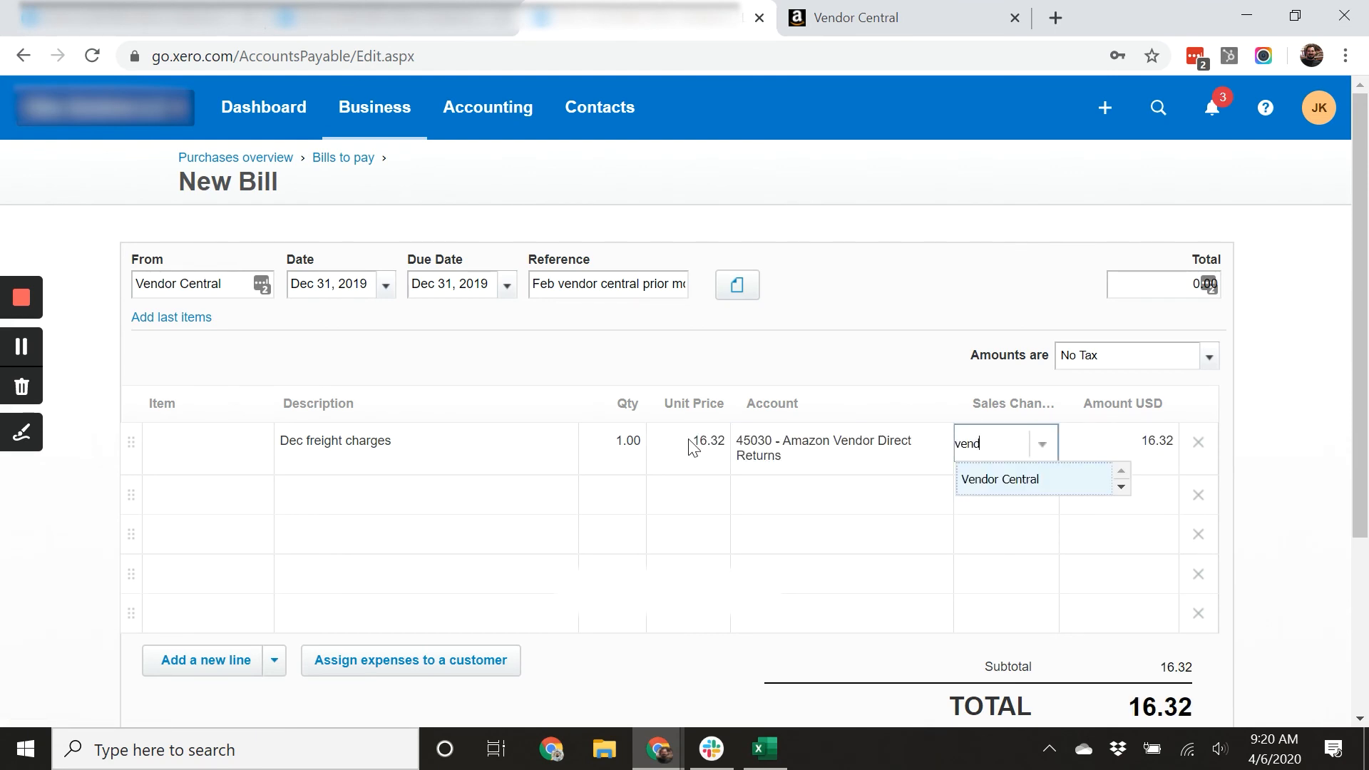
key(Tab)
scroll(789, 655, down, 1)
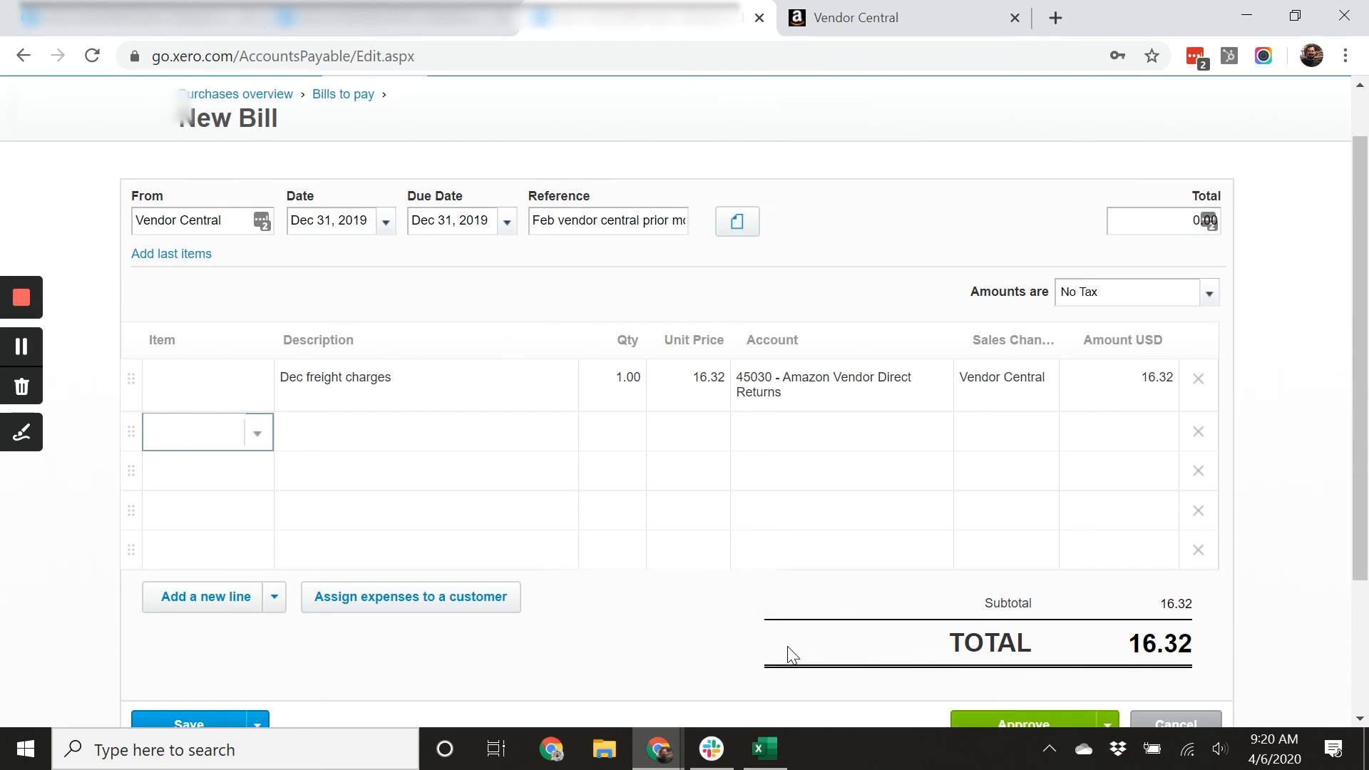
Below the spreadsheet totals, enter the label 1st bill with the amount 210293.83 beside it.
click(764, 748)
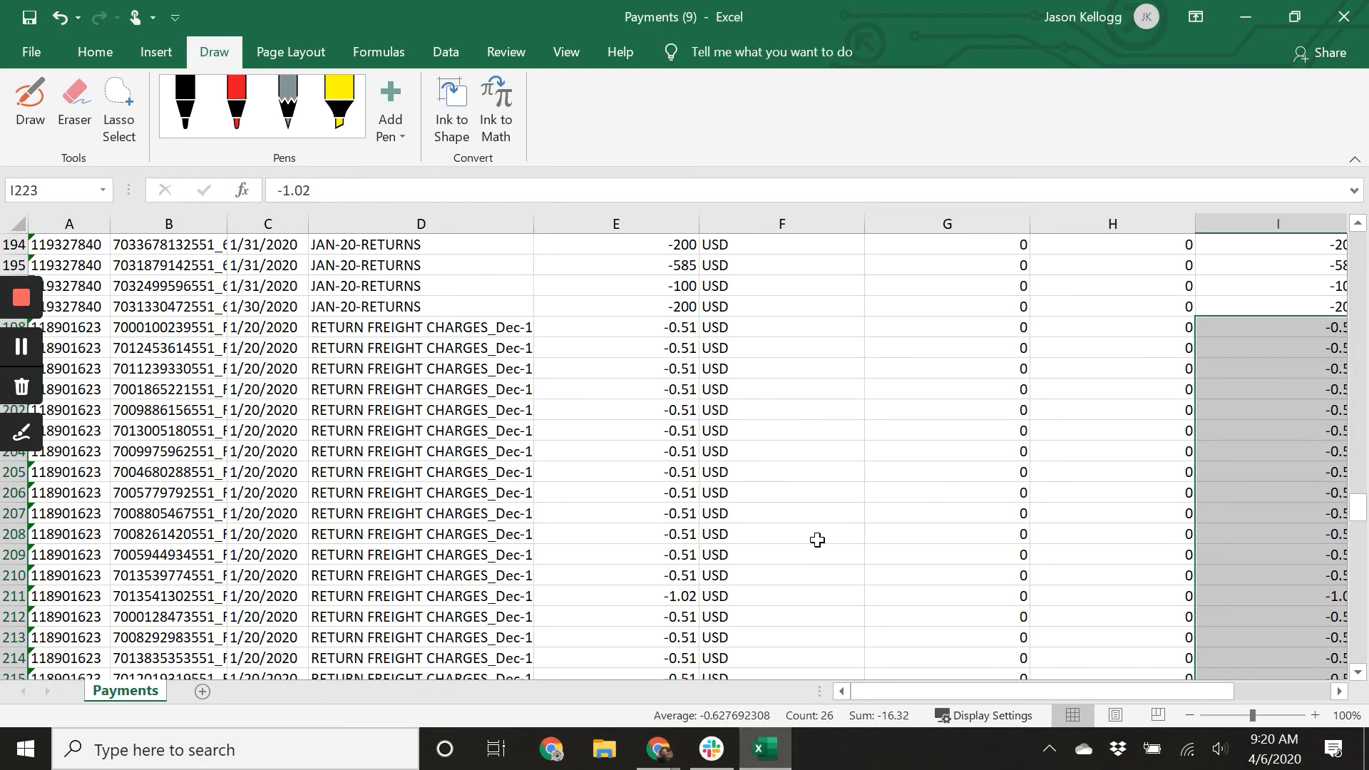
scroll(817, 540, down, 20)
scroll(923, 491, down, 13)
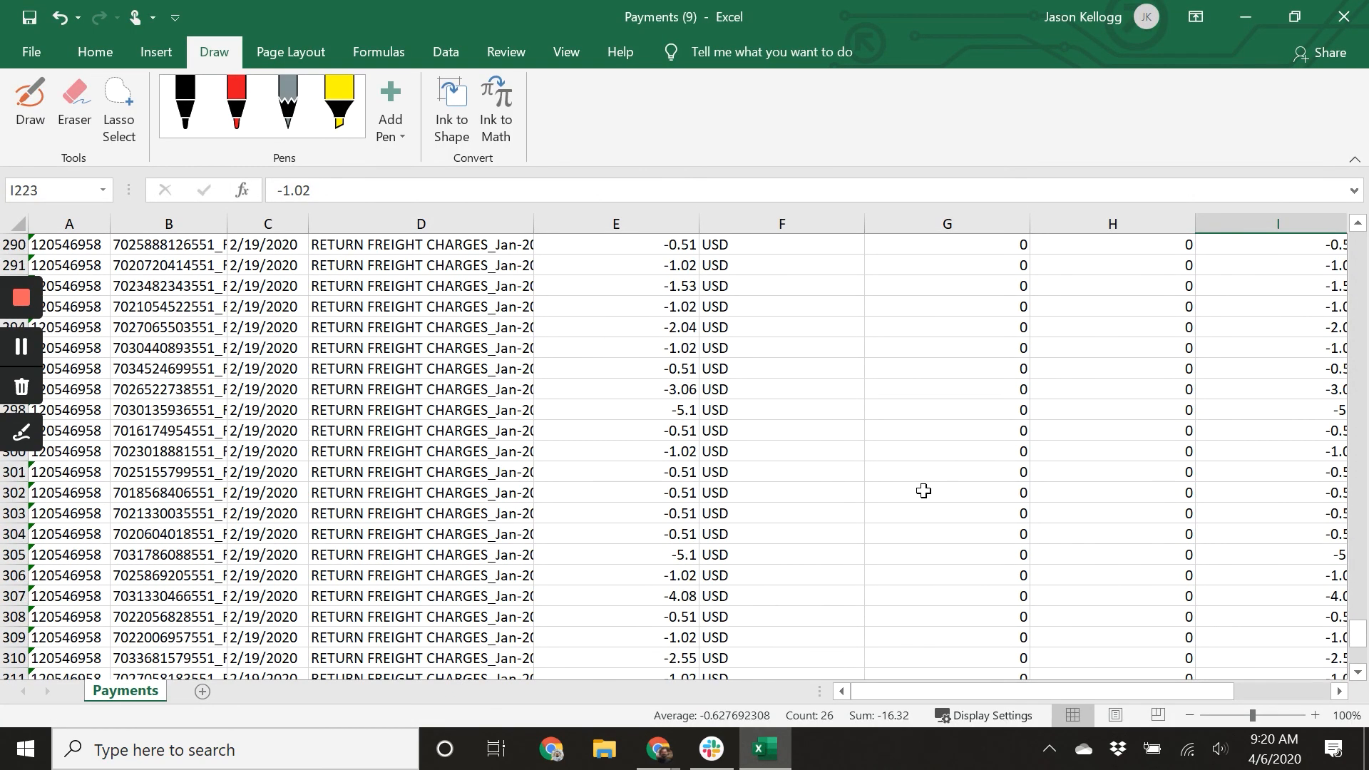
click(968, 433)
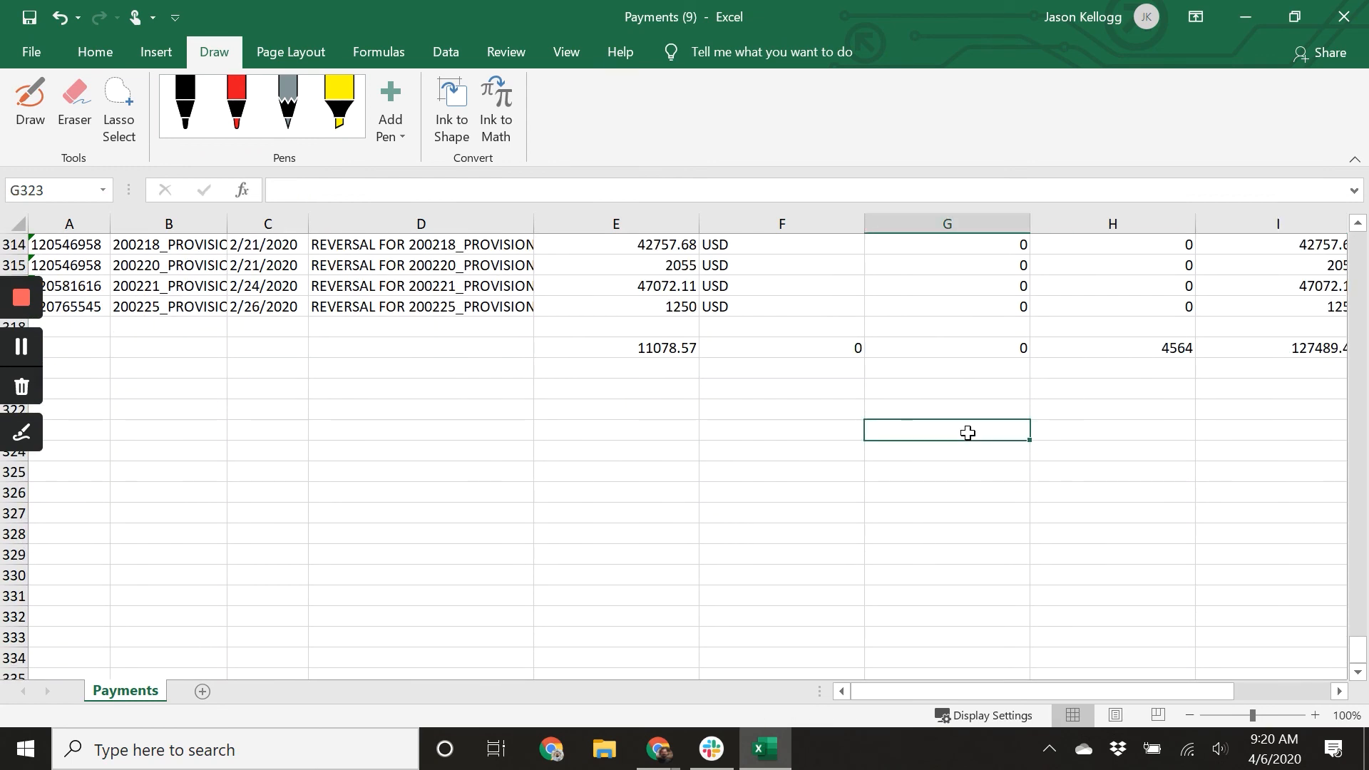
text(1)
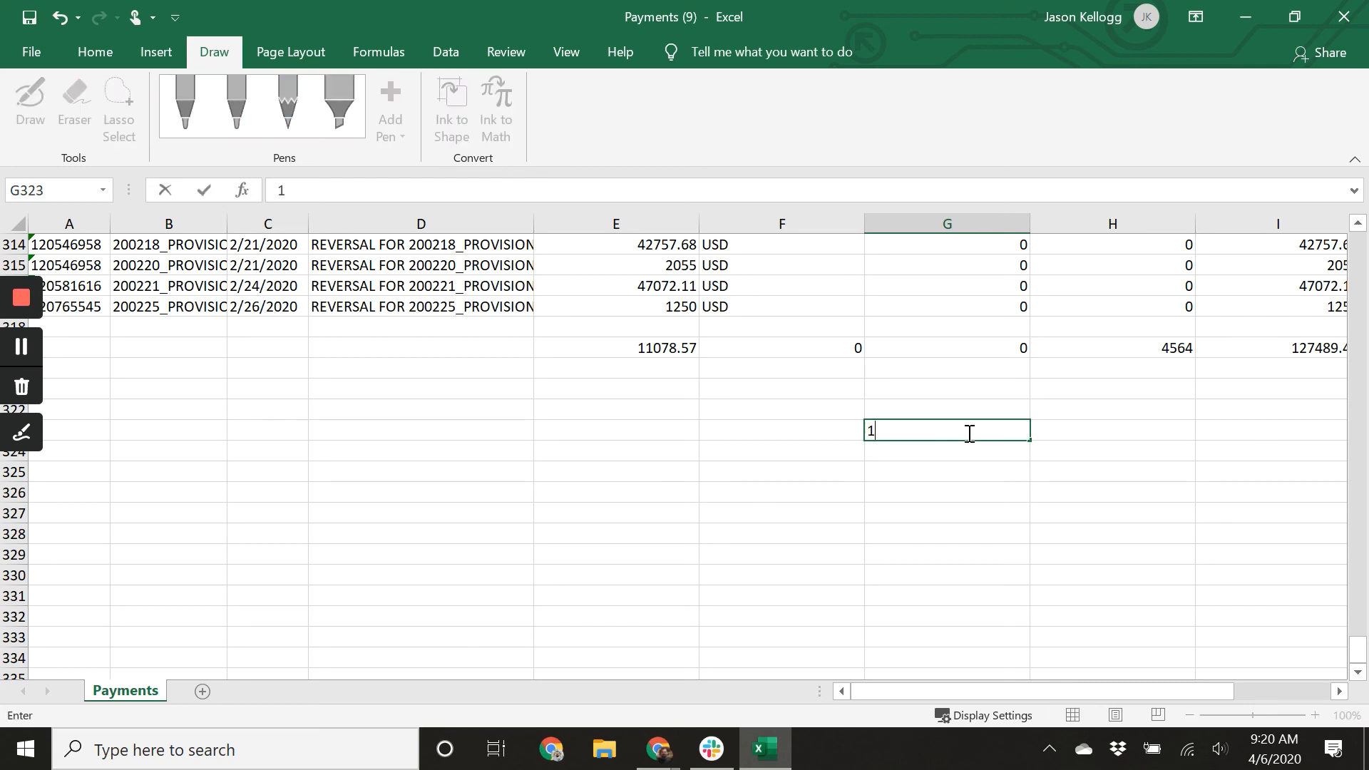
text(st bill)
key(Tab)
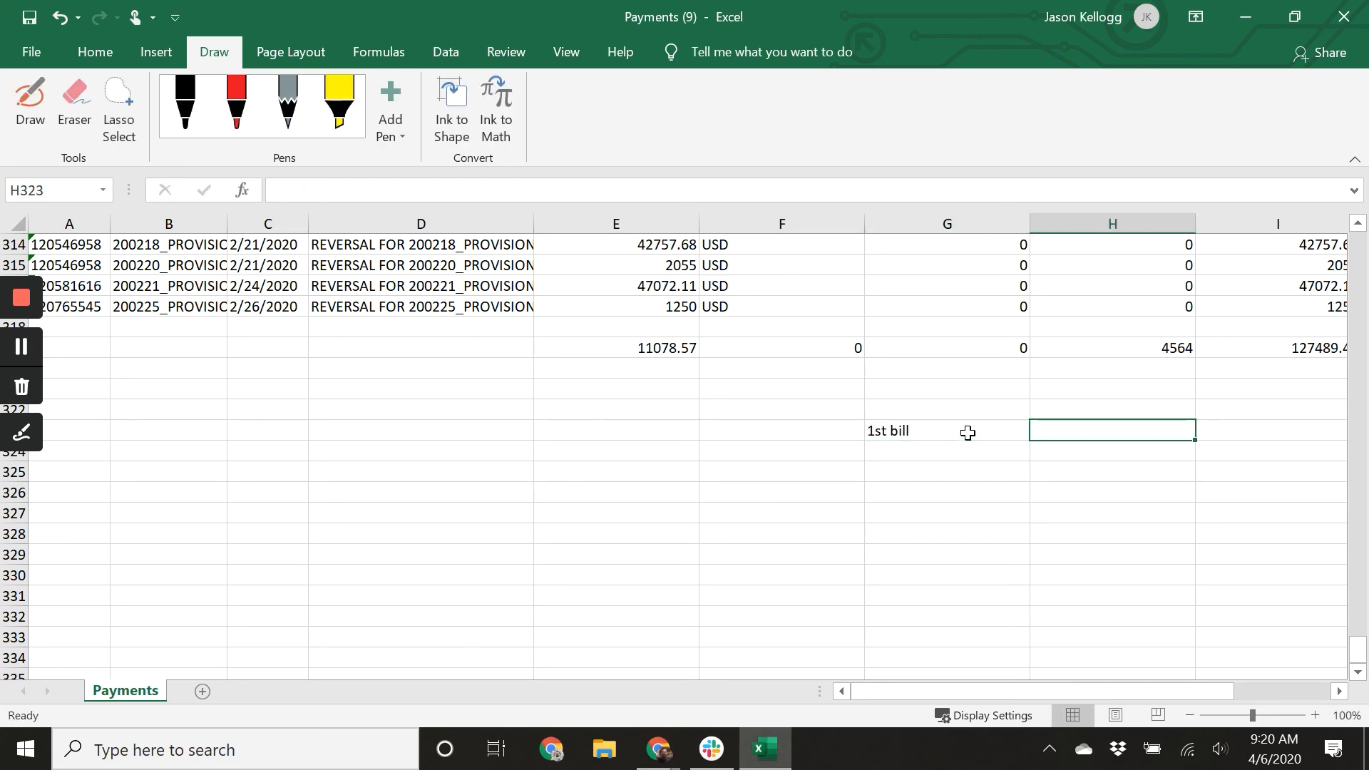
text(210293.83)
key(Return)
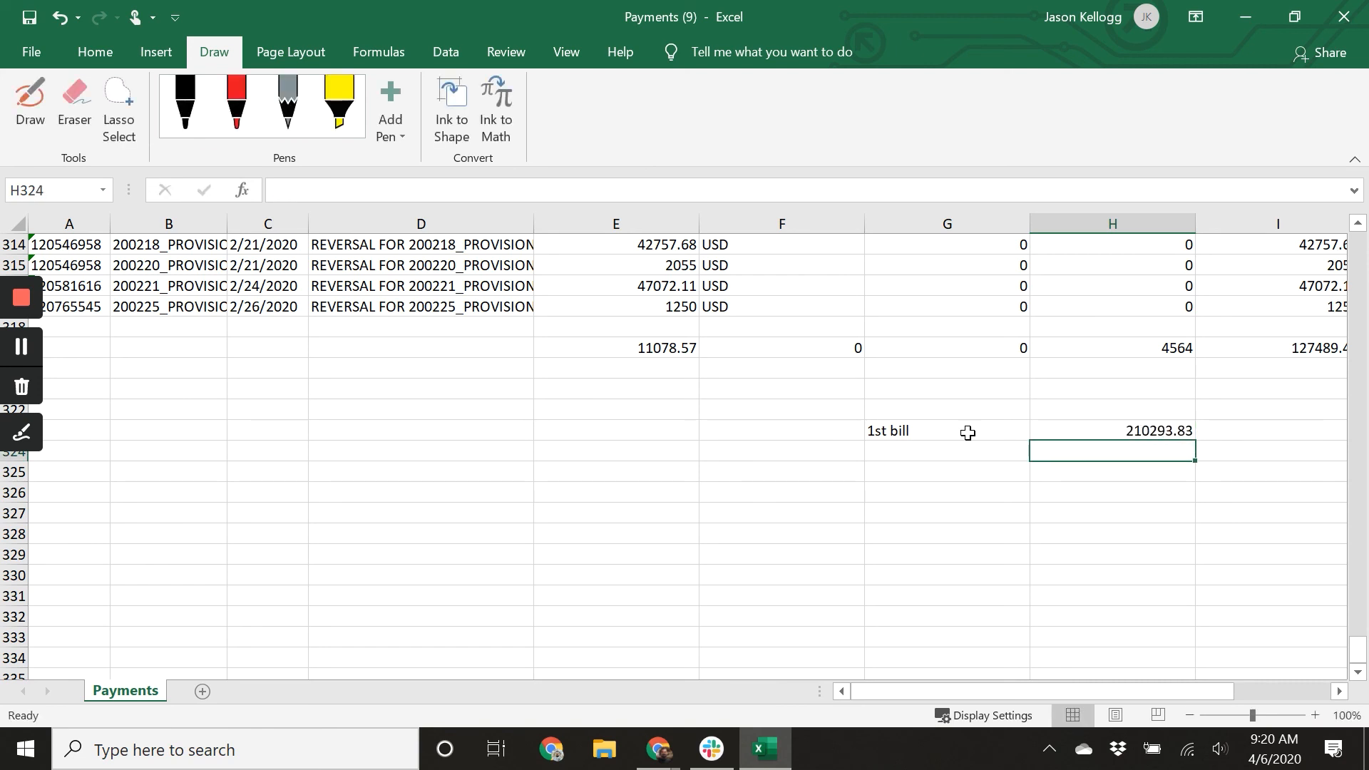
Check the open bills' totals, then below 1st bill in the spreadsheet enter the label 2nd bill with 9612.38 beside it.
click(667, 749)
click(676, 670)
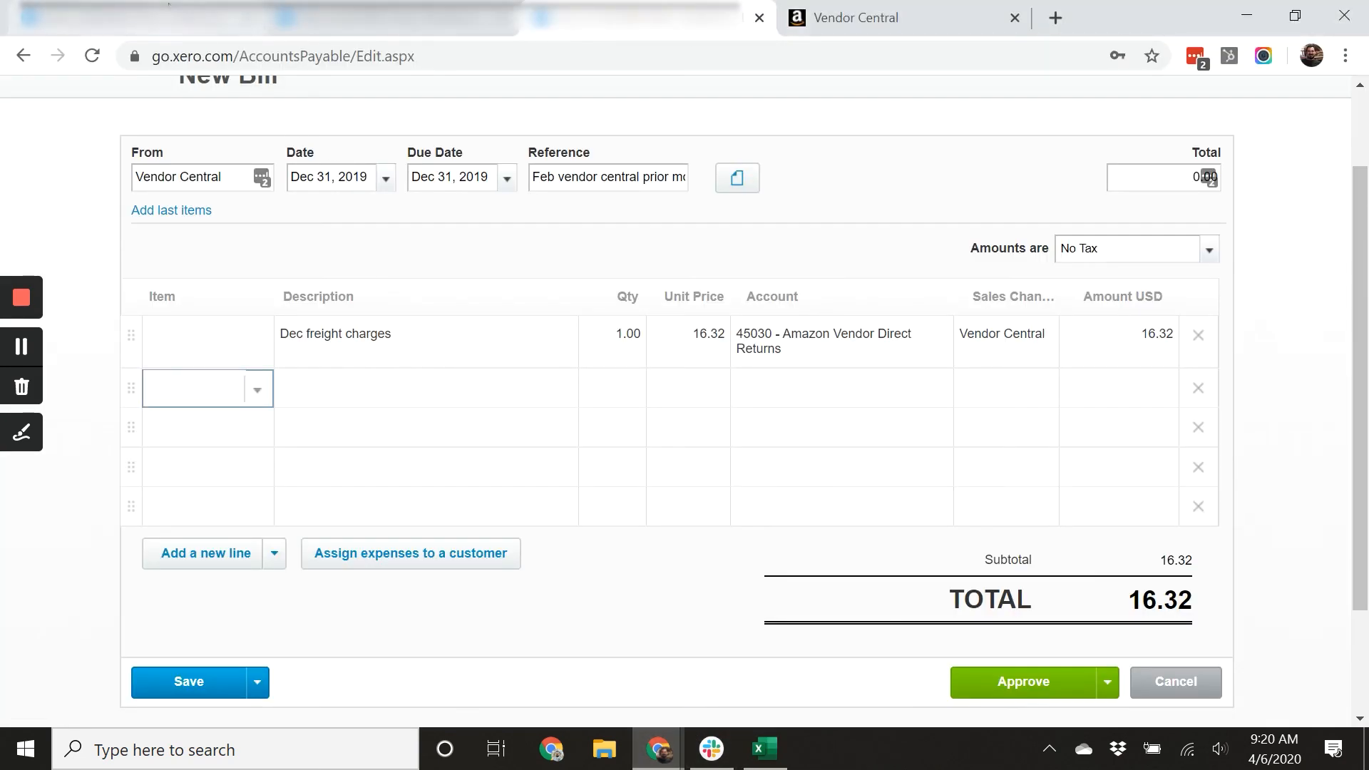
click(177, 24)
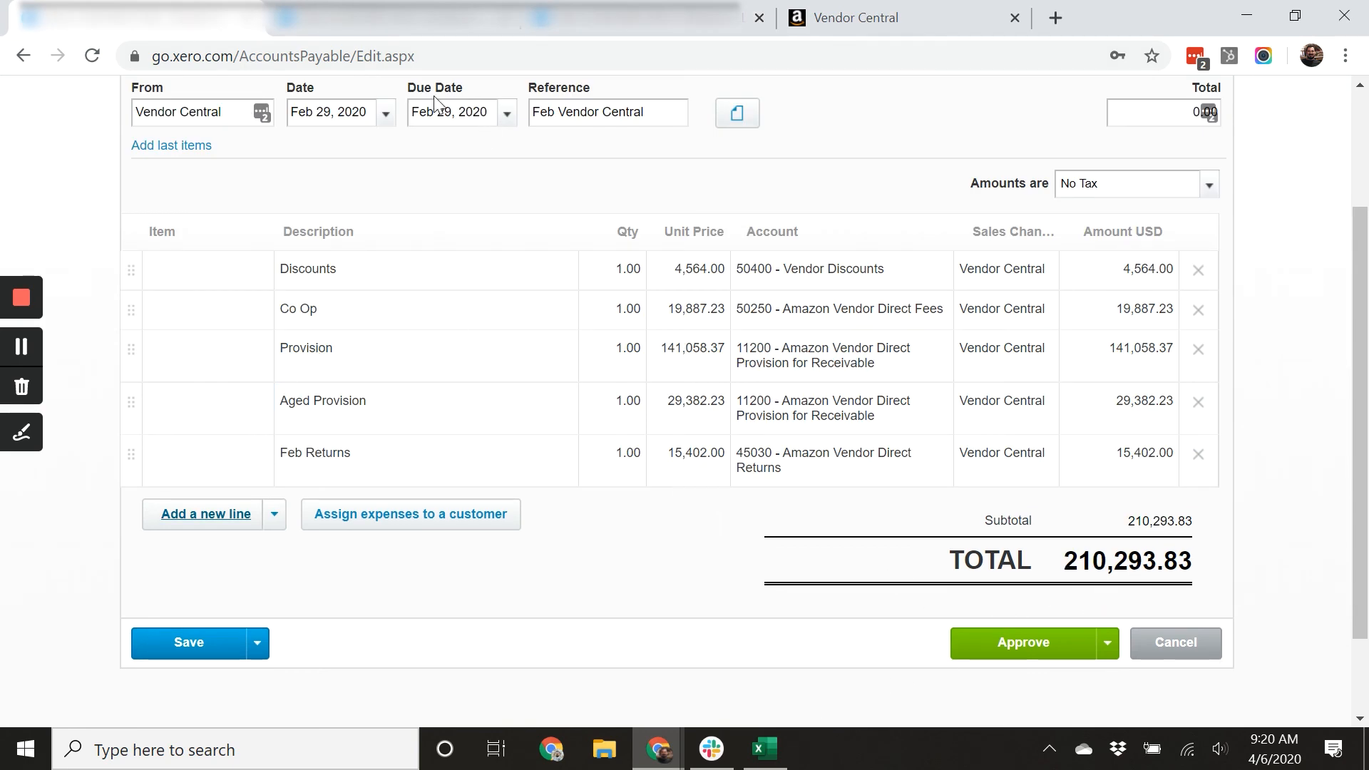
click(391, 23)
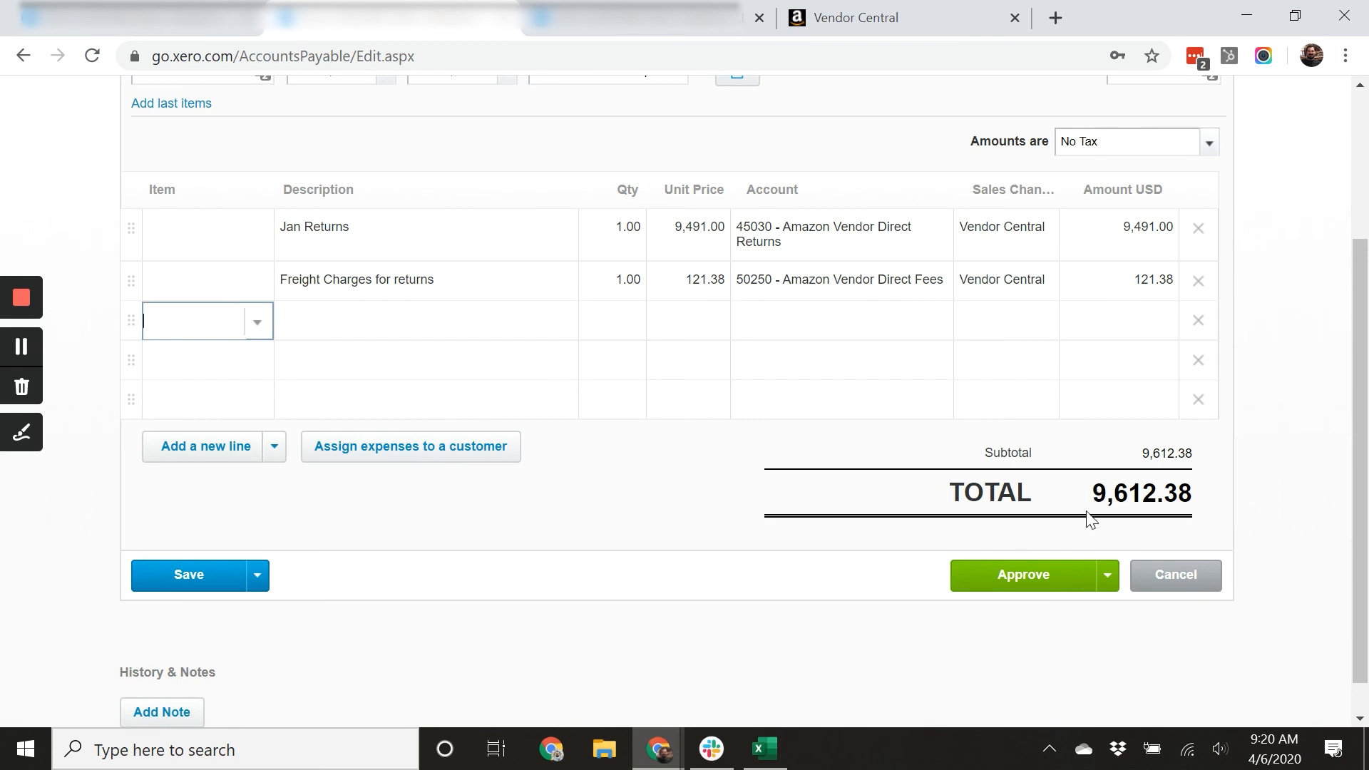
click(784, 749)
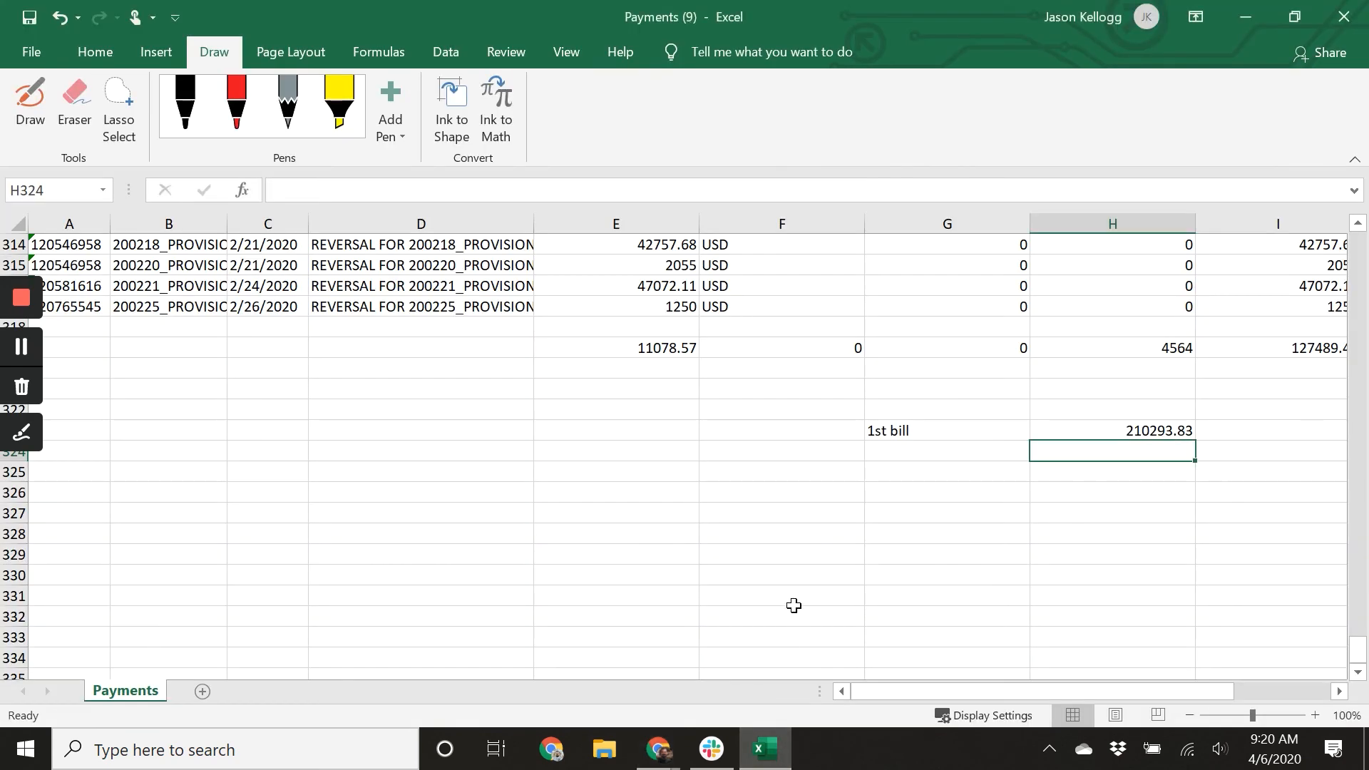
click(927, 462)
text(2nd bill)
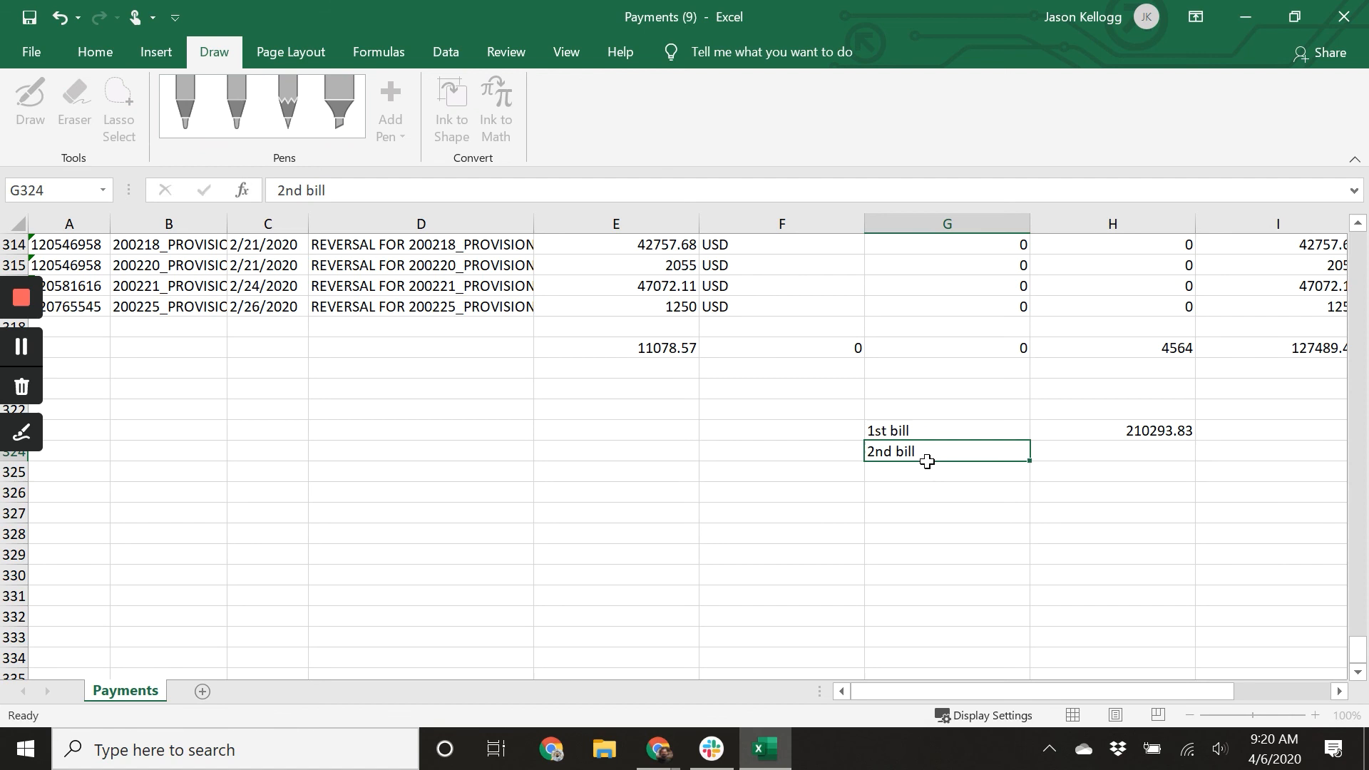
key(Tab)
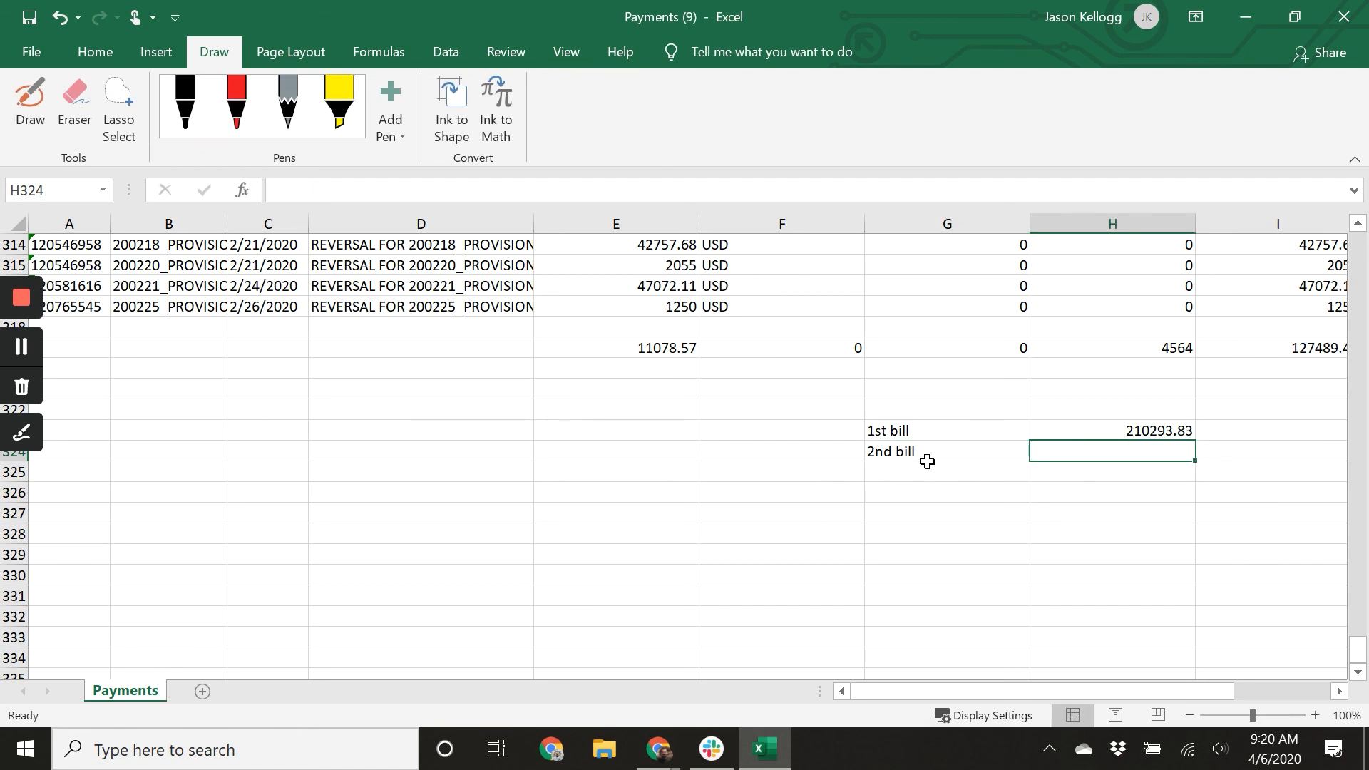
text(9612.38)
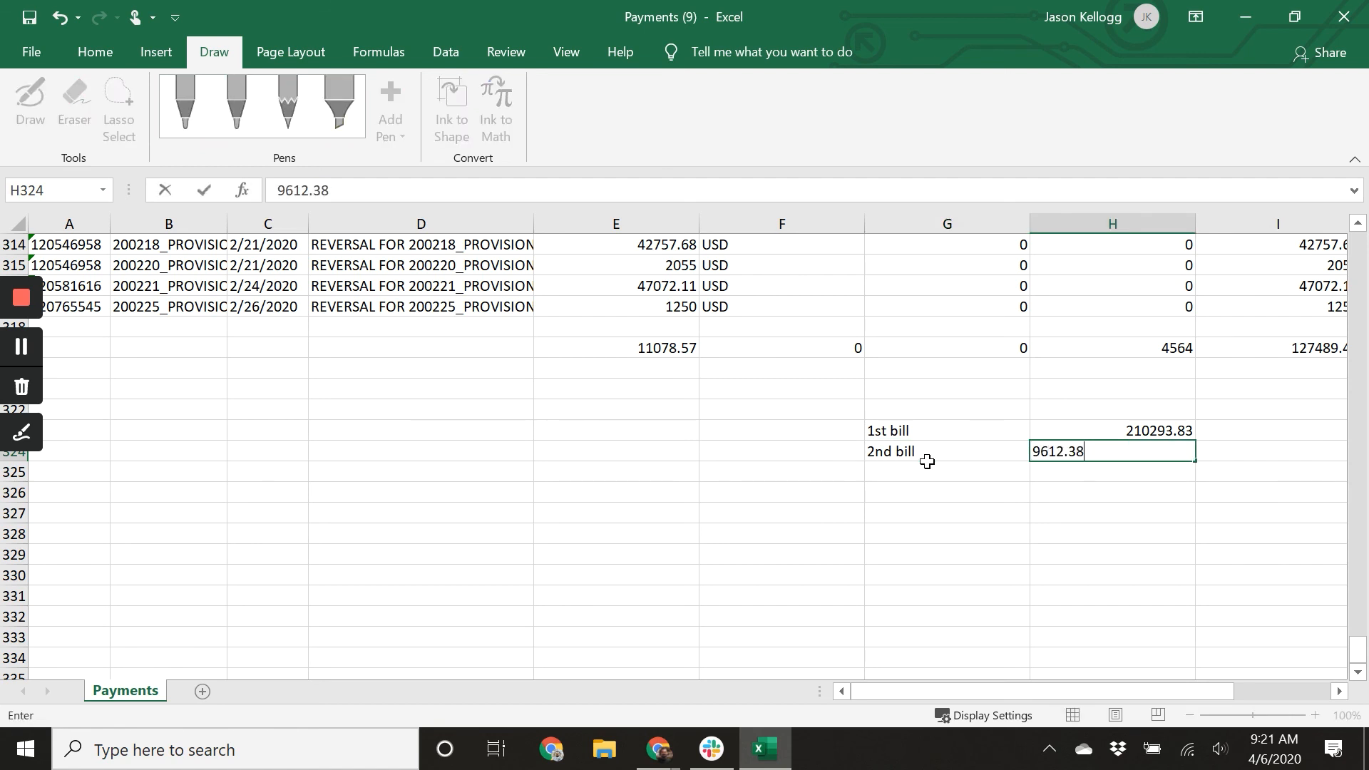
key(Return)
Add the label 3rd bill with the amount 16.32 beneath the 2nd bill row.
text(3rd bill)
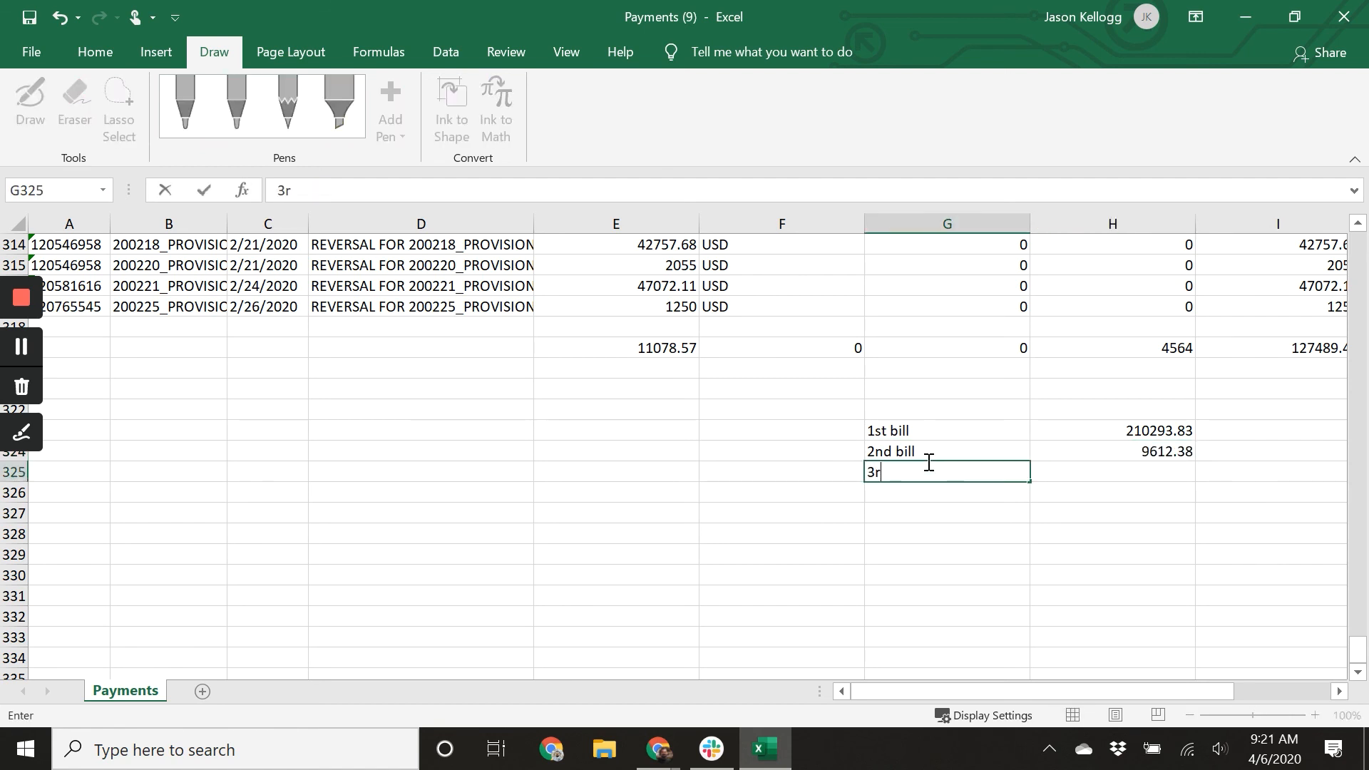
key(Tab)
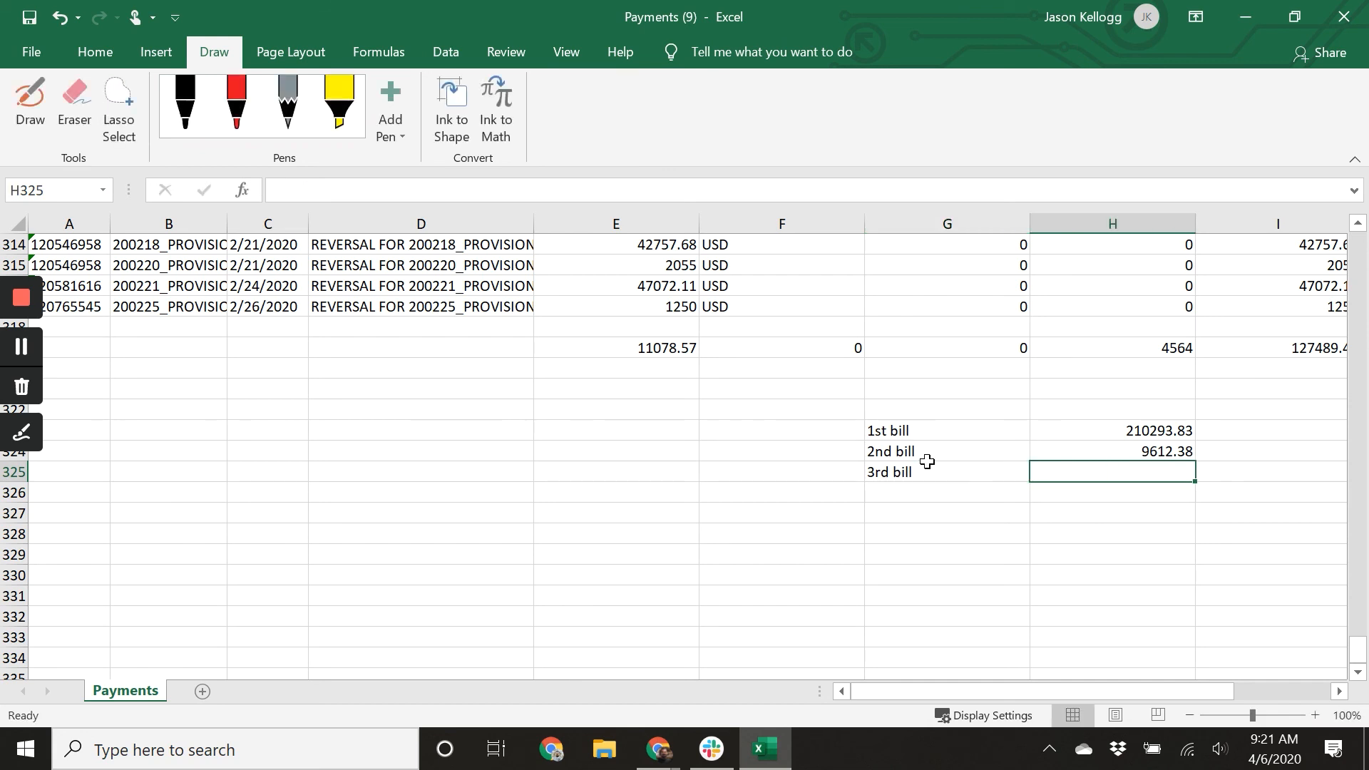
text(16.32)
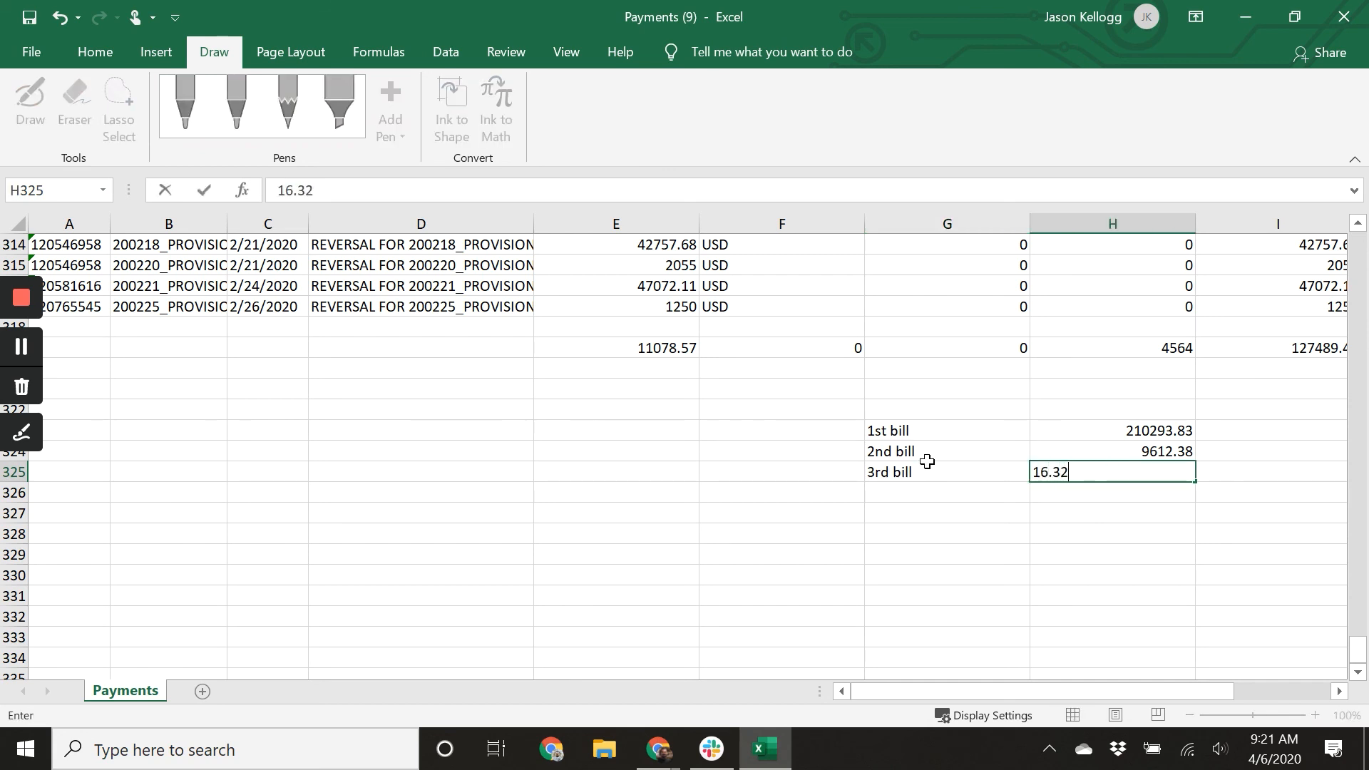
key(Return)
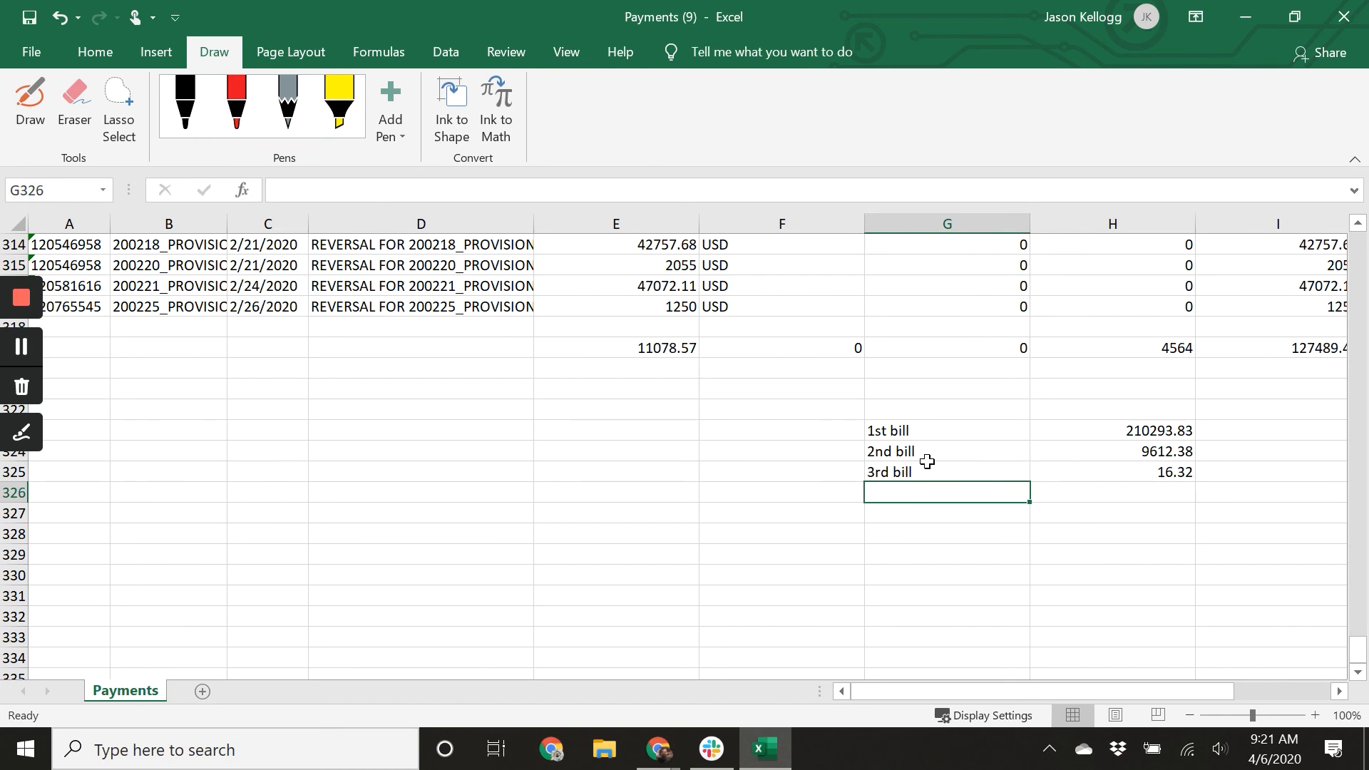
scroll(934, 467, up, 1)
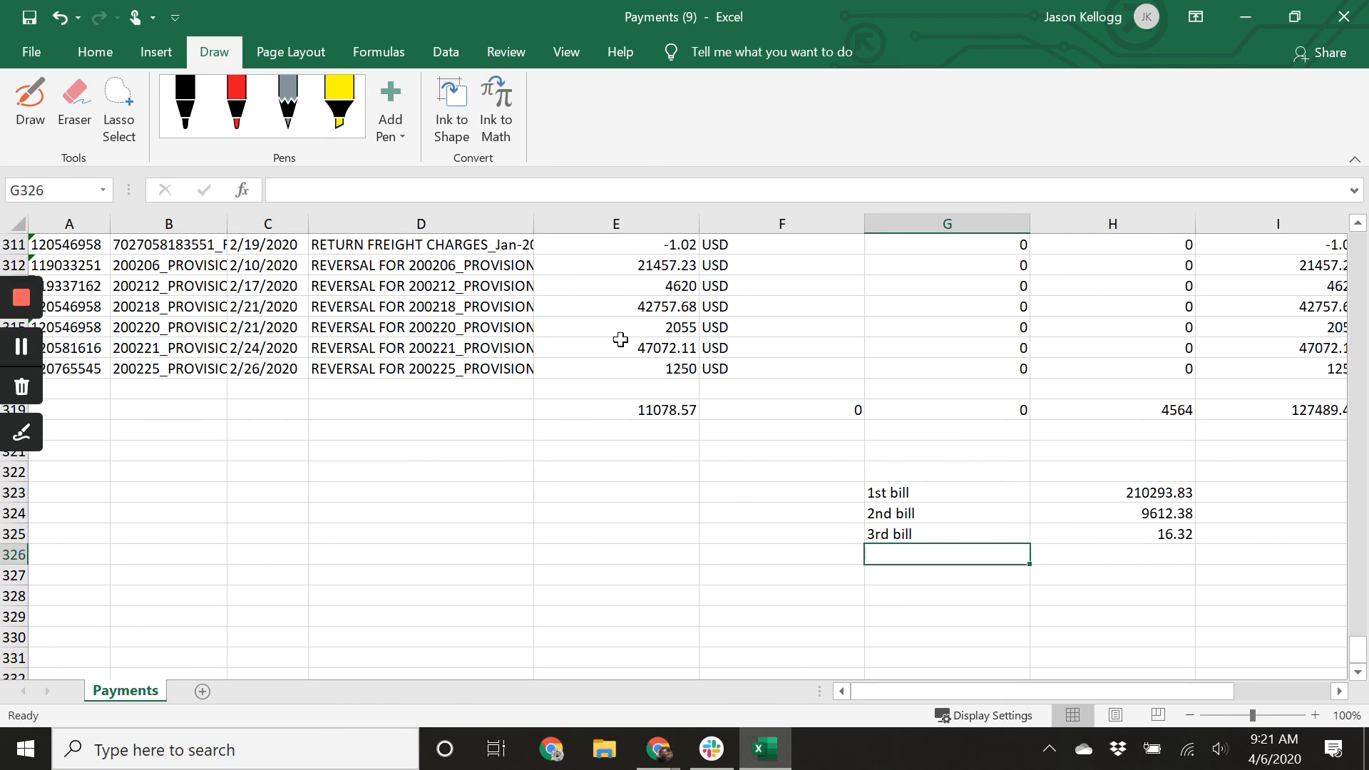
Back in the browser, duplicate the Dec freight bill's tab to get a new Xero tab.
click(657, 749)
click(682, 680)
click(641, 28)
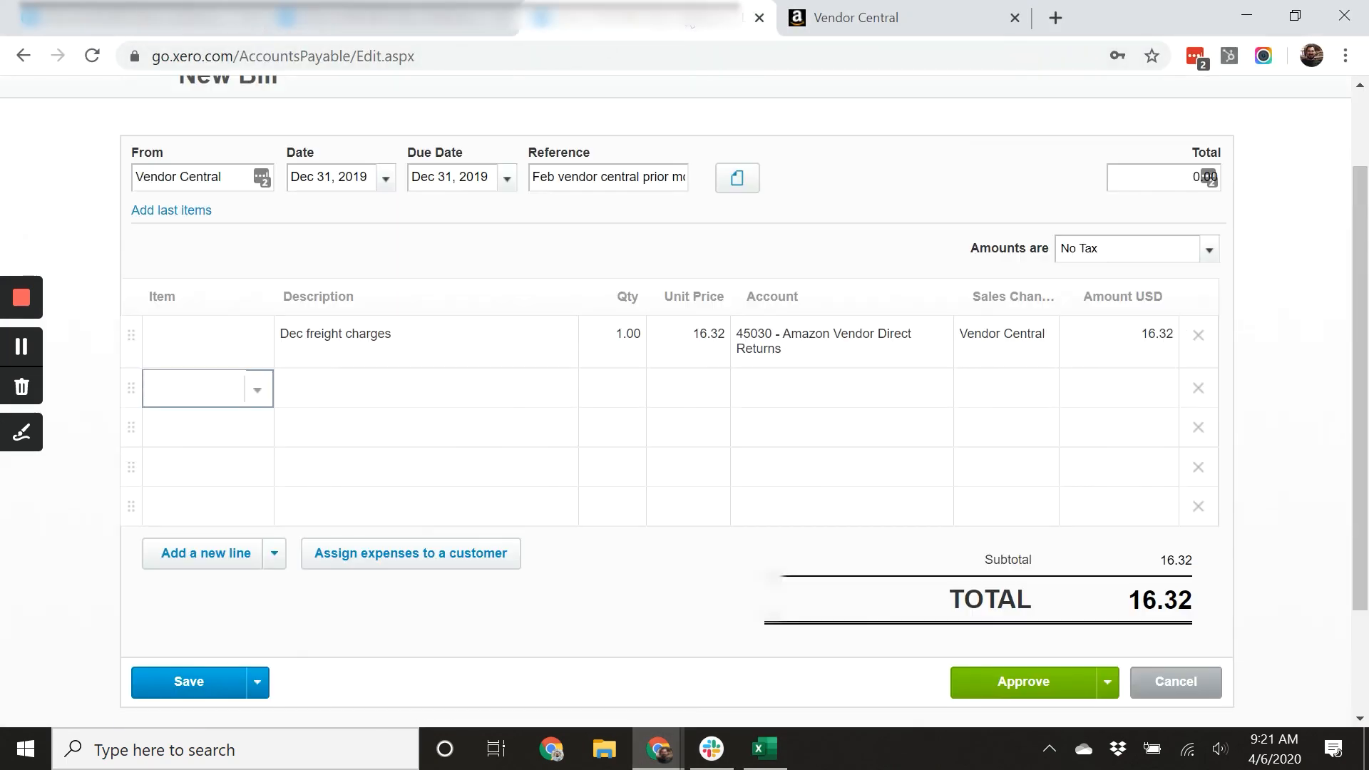
right_click(679, 27)
click(756, 95)
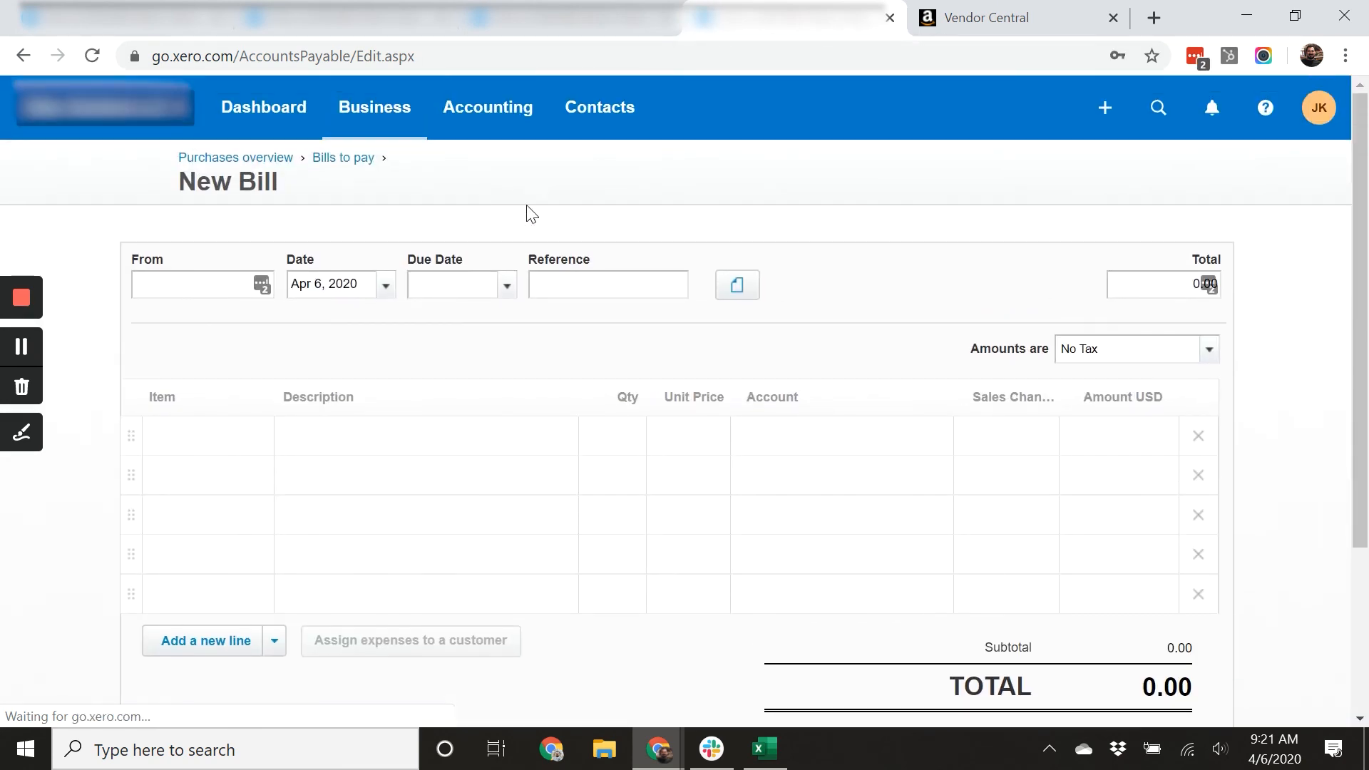
In the new tab, open the sales invoices list from the Business section.
click(369, 129)
click(373, 174)
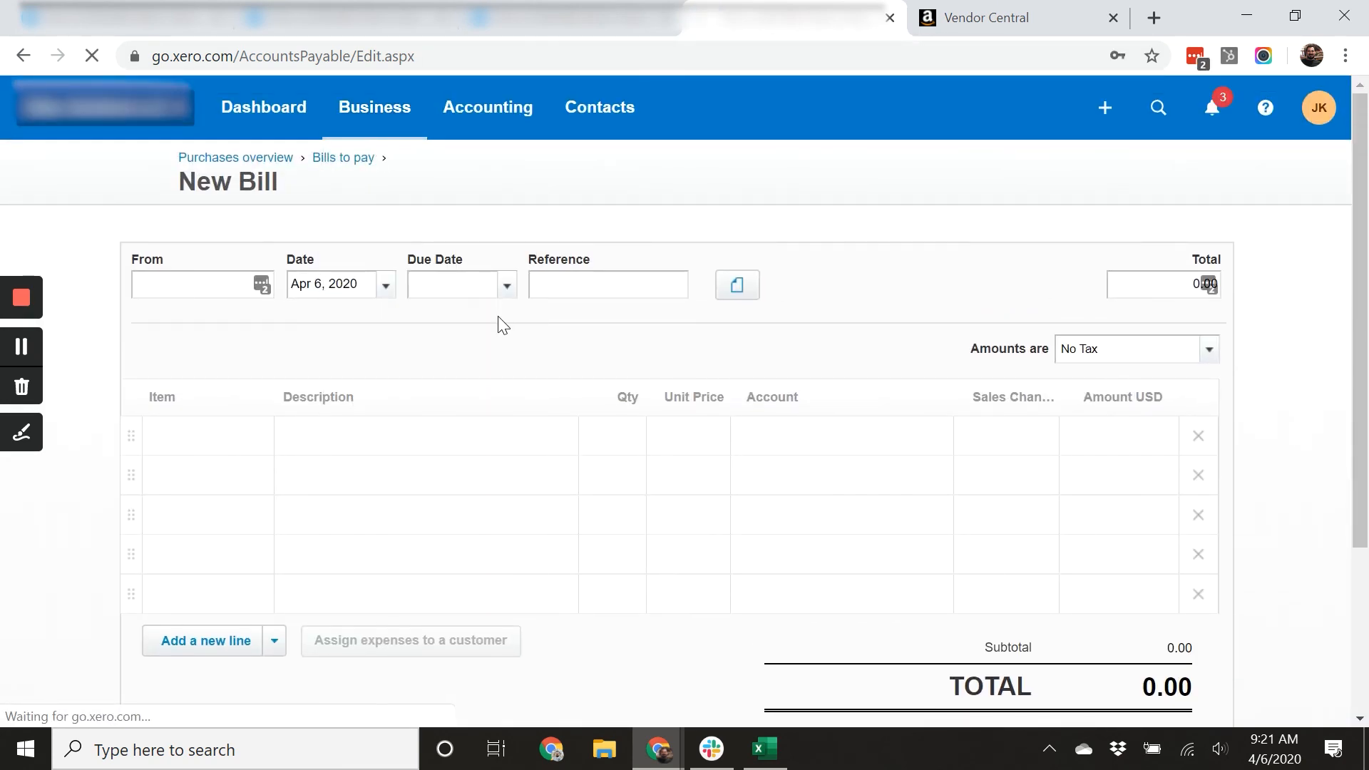
scroll(576, 364, down, 1)
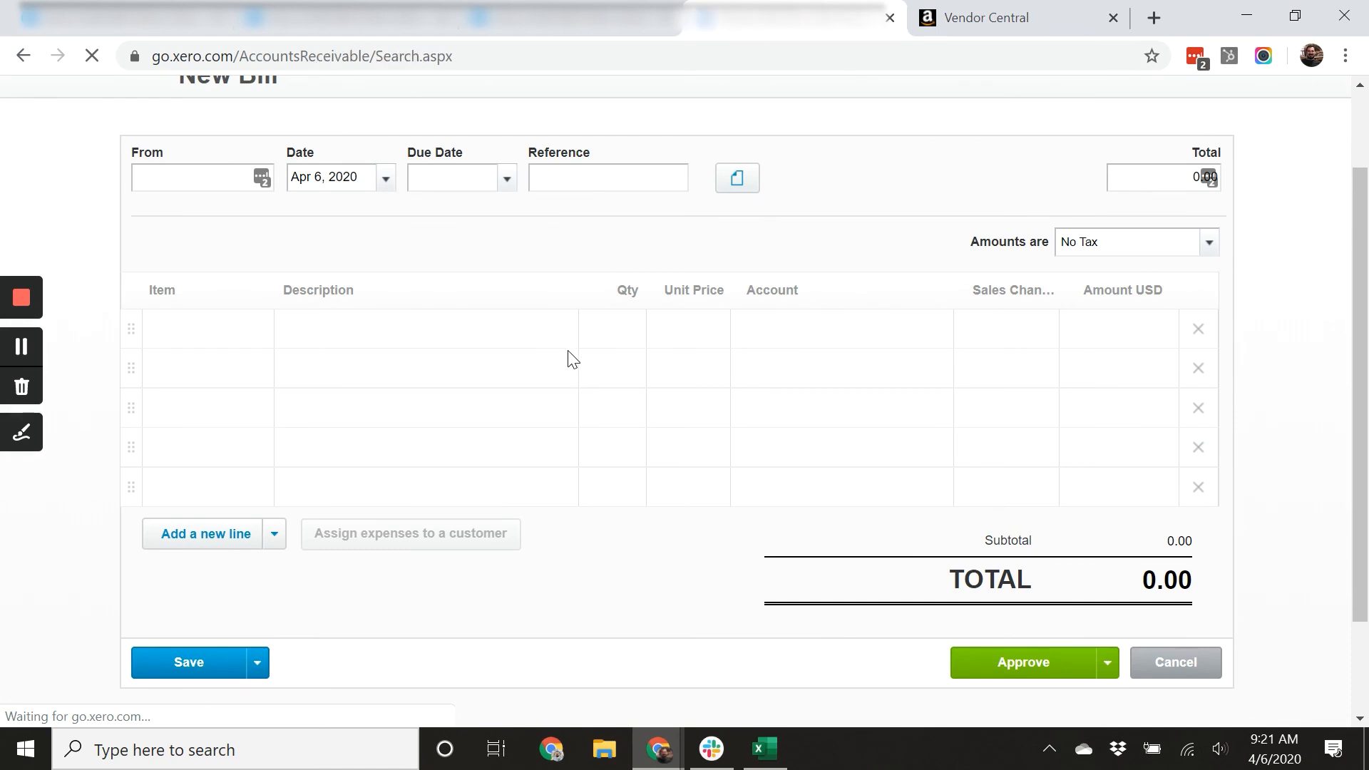
scroll(516, 382, down, 9)
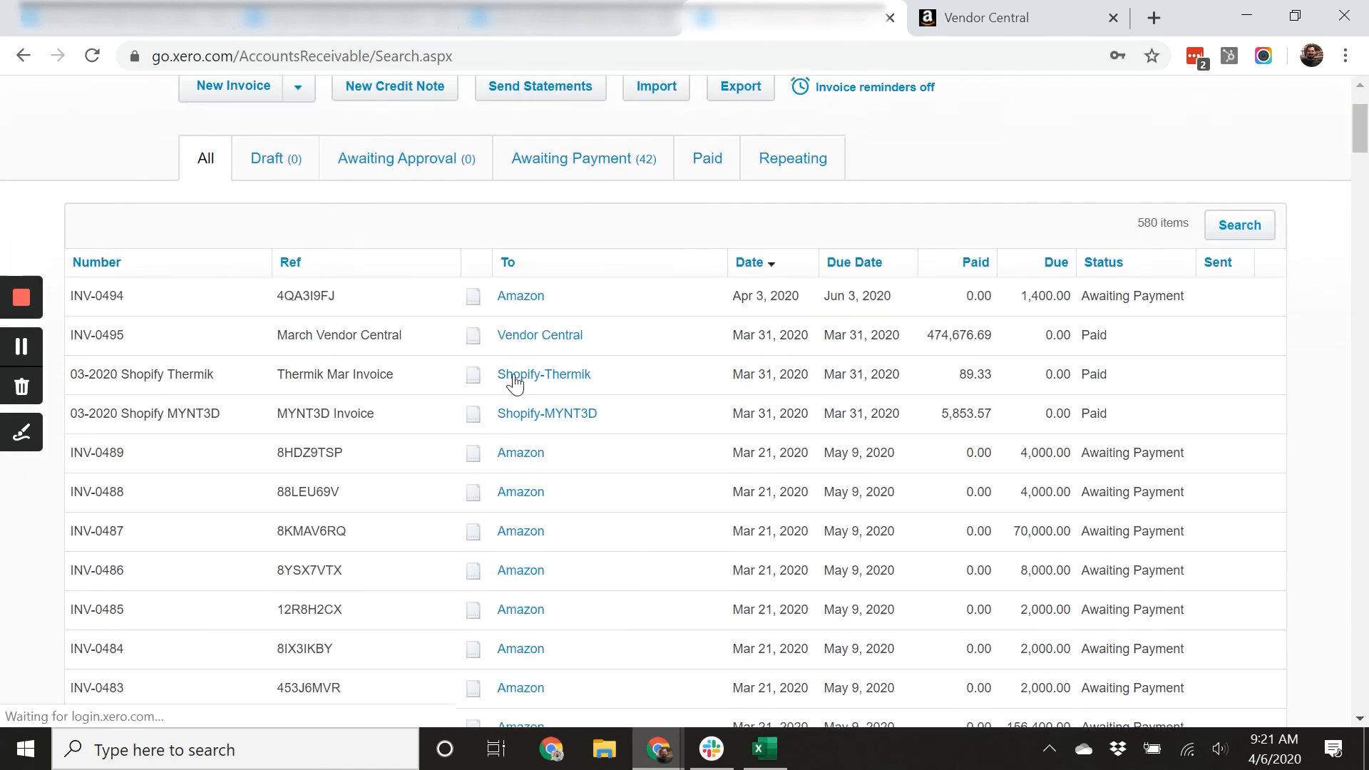
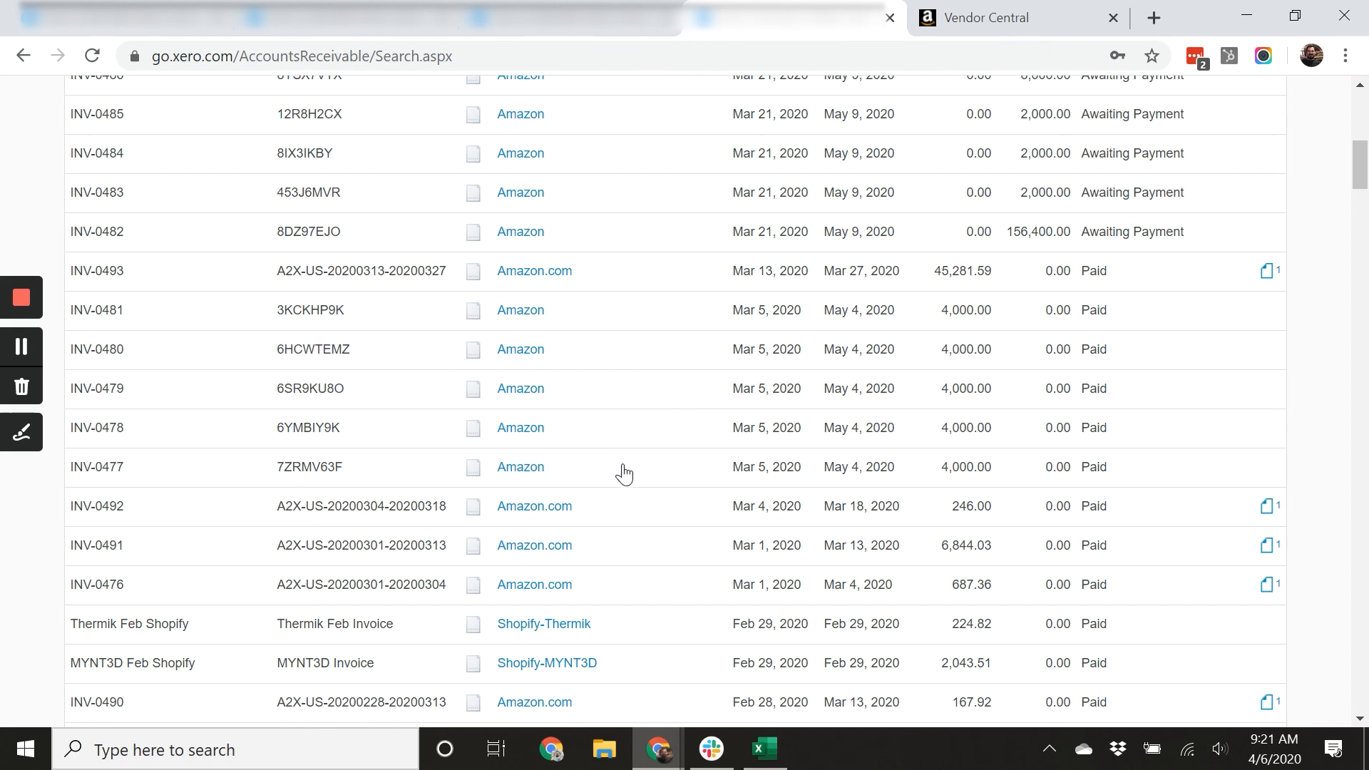
Start a new sales invoice from the invoices list.
scroll(620, 428, up, 3)
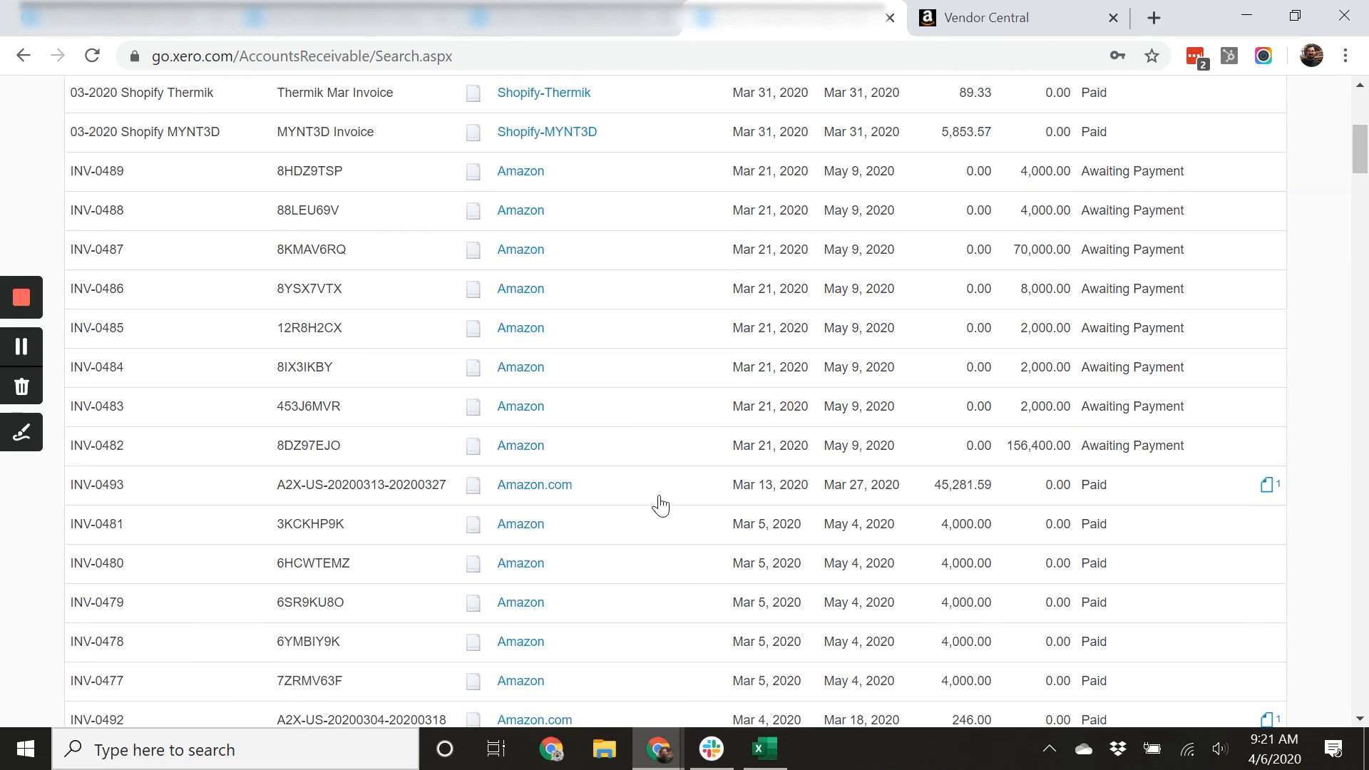
scroll(656, 576, down, 2)
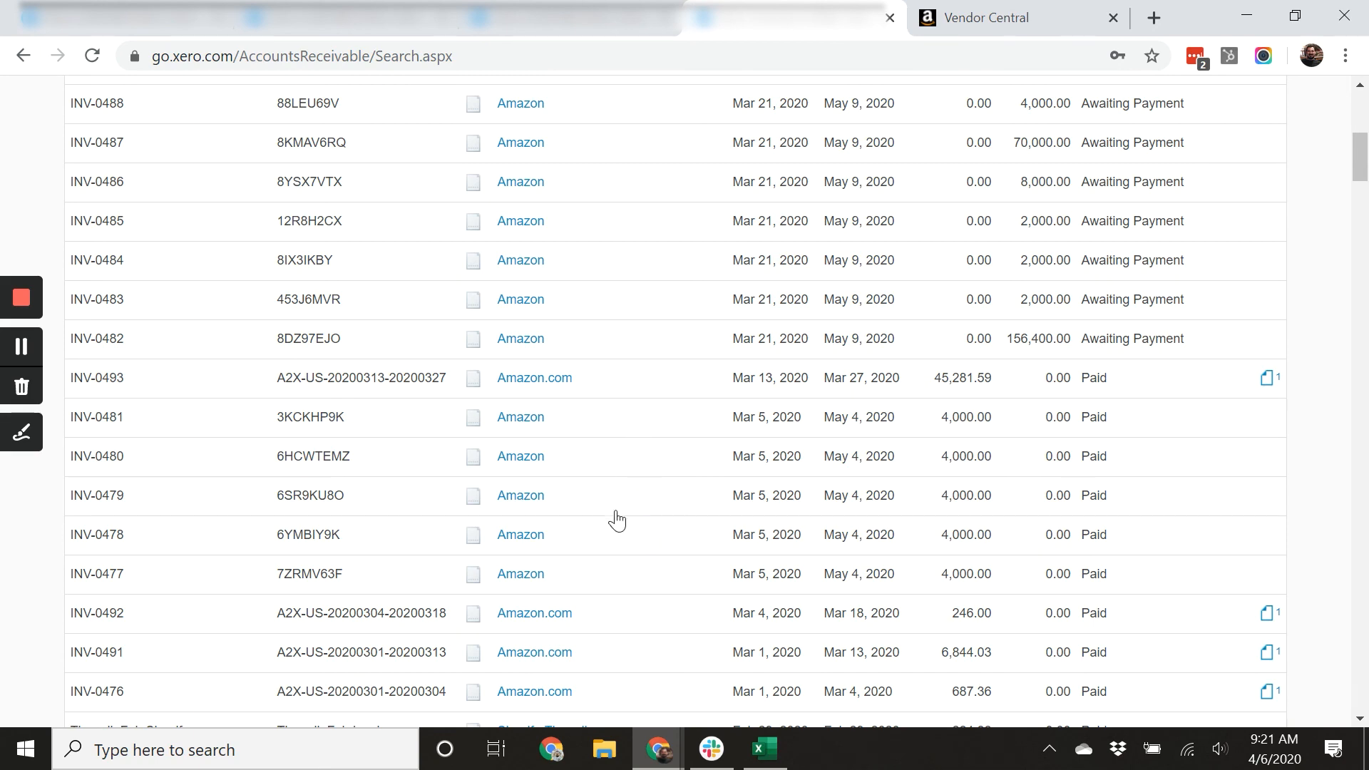
scroll(617, 522, up, 5)
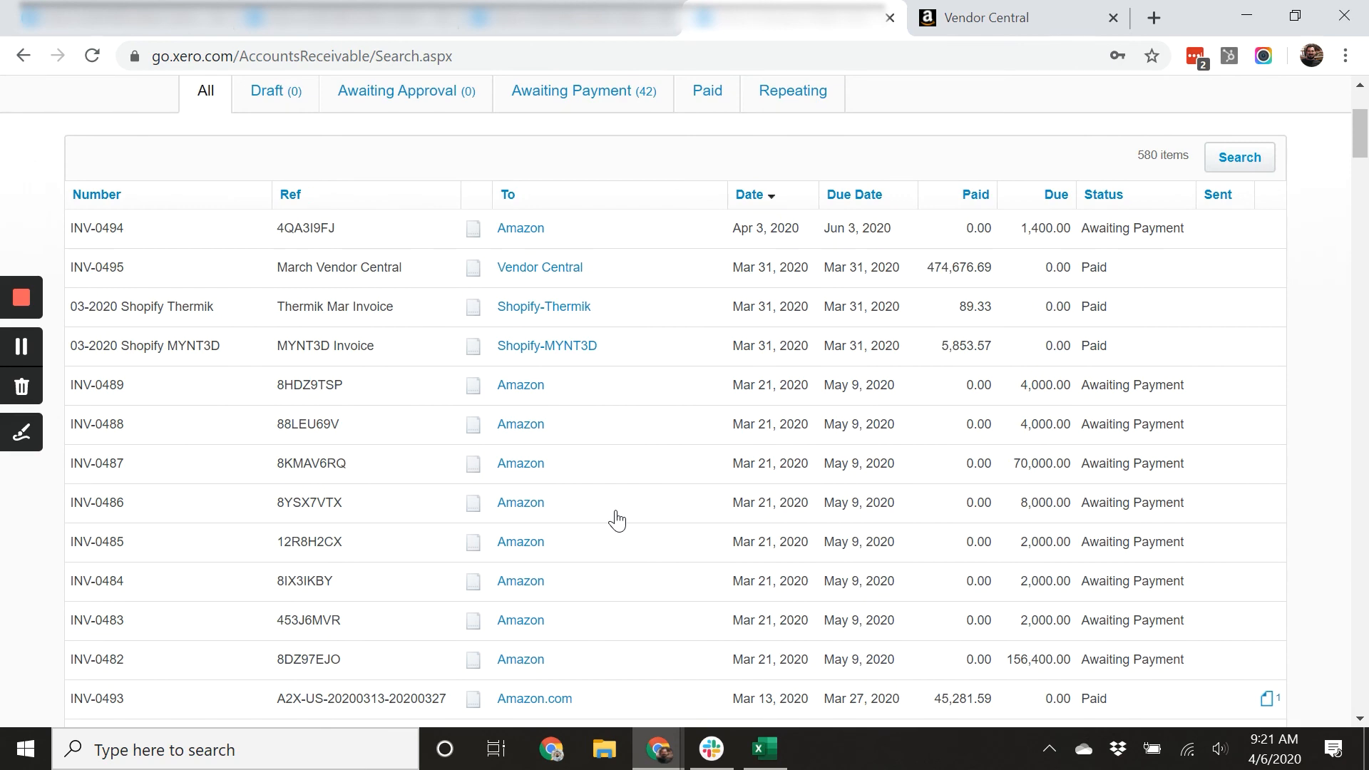
scroll(617, 521, up, 3)
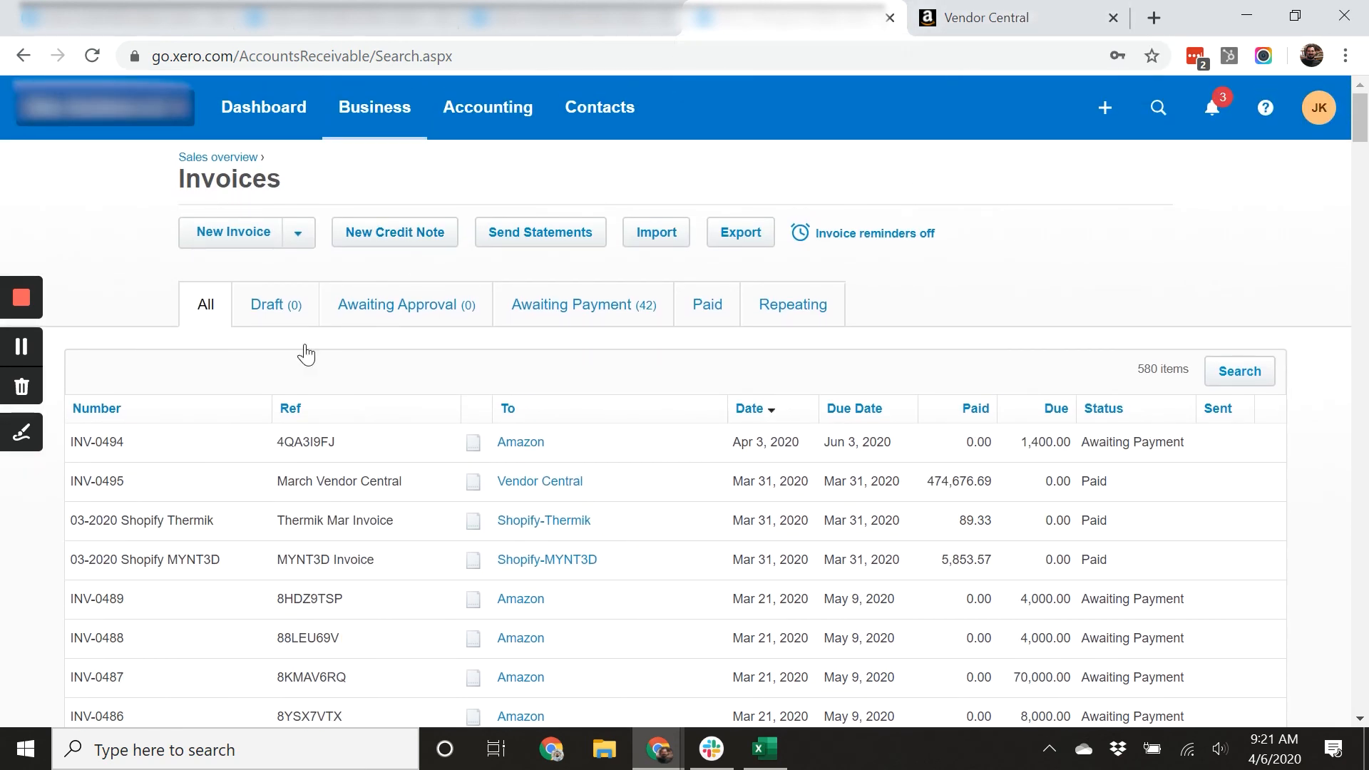
click(239, 234)
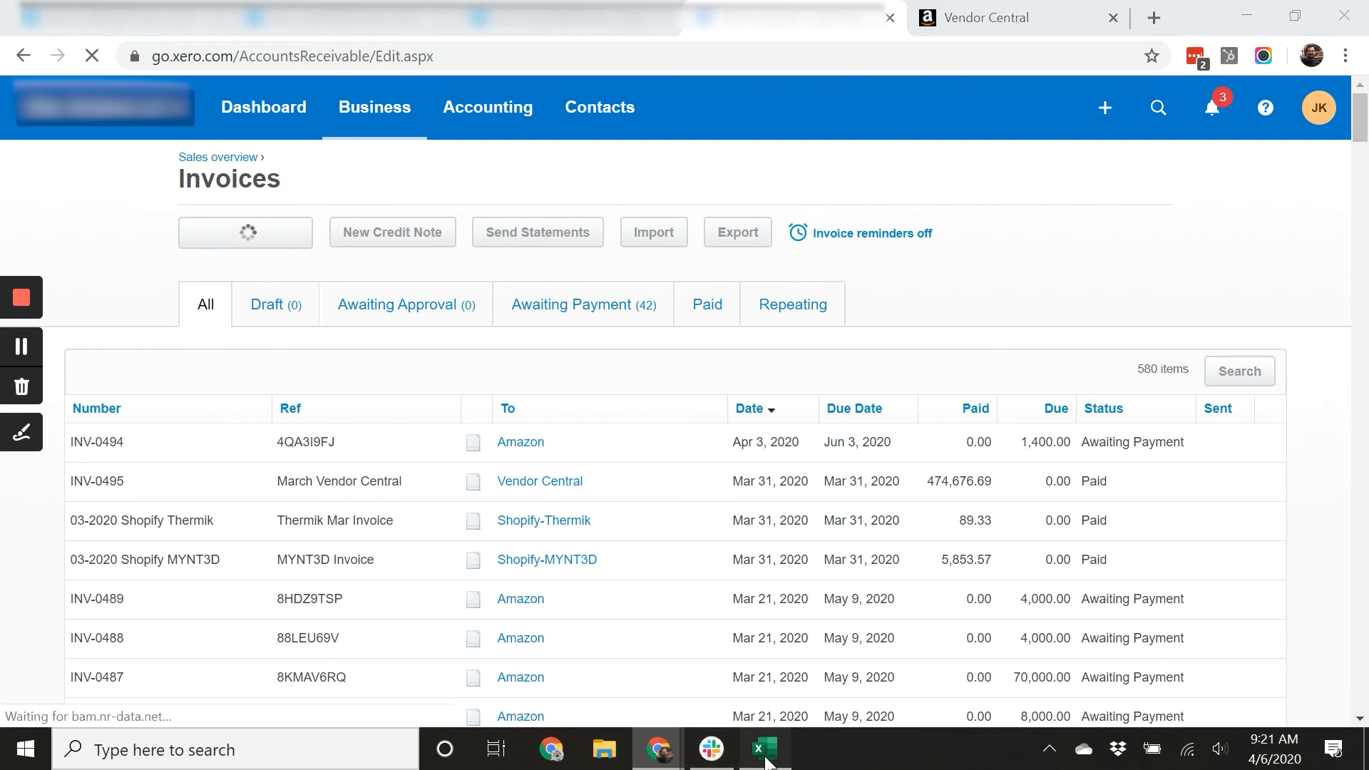
In the spreadsheet, select the provision reversal amounts in column I, rows 312 to 317, to total them.
click(766, 748)
click(1296, 374)
drag(1296, 373, 1291, 274)
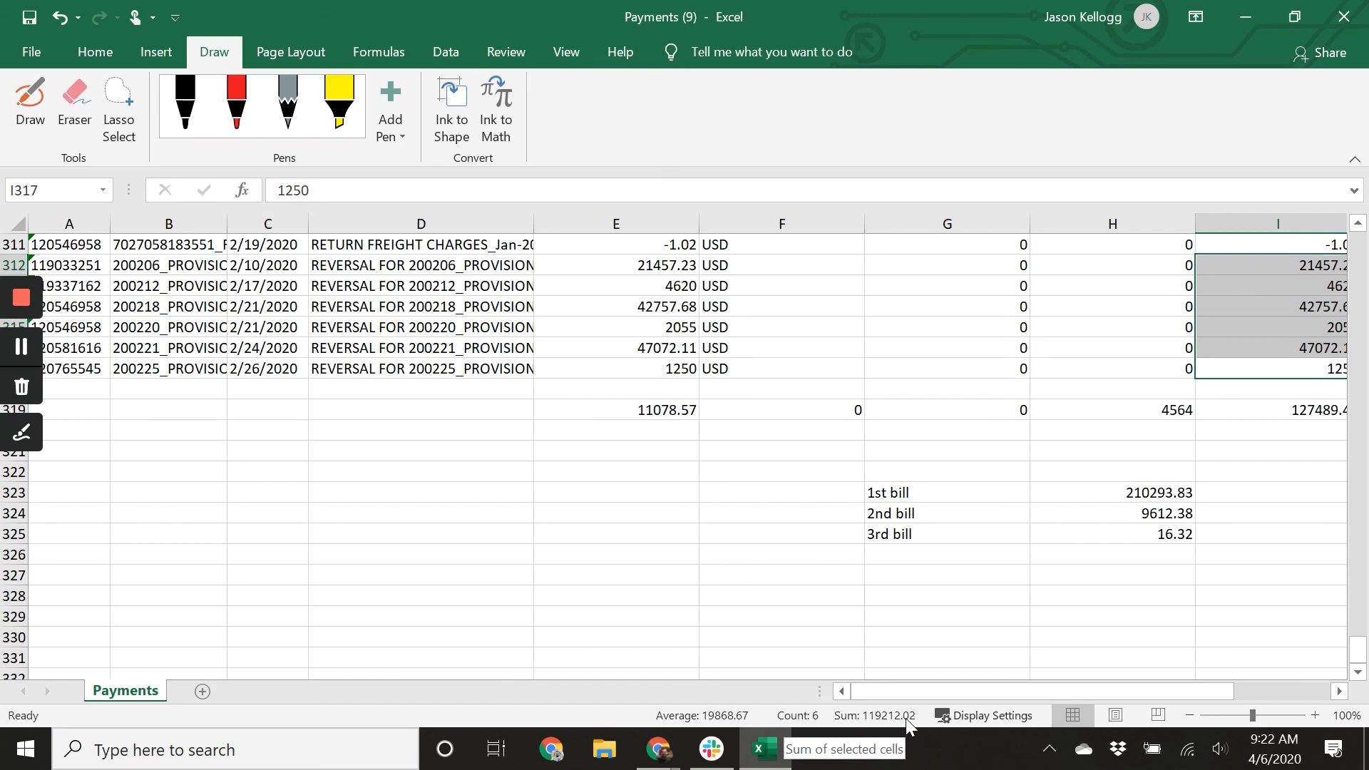
Back in the new invoice, set the contact to Vendor Central.
click(657, 748)
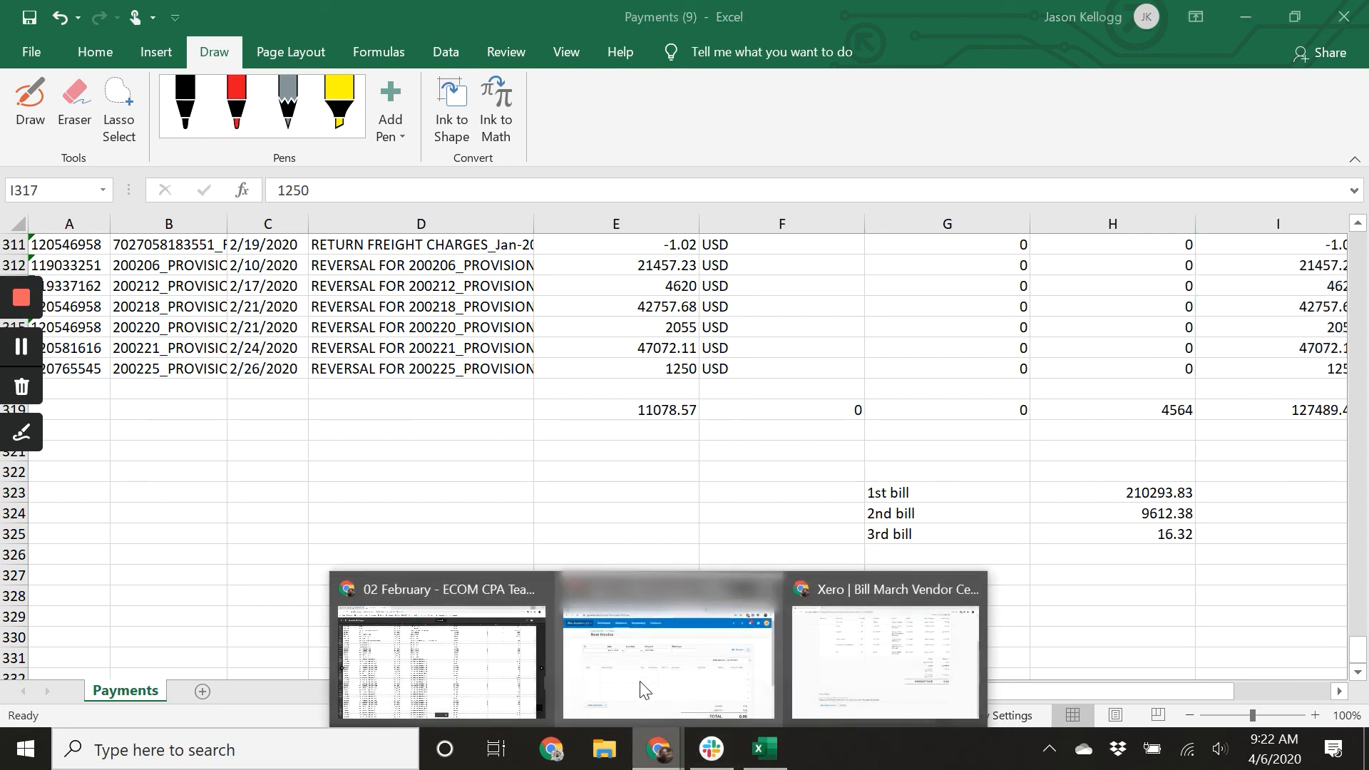
click(644, 690)
click(208, 287)
text(ve)
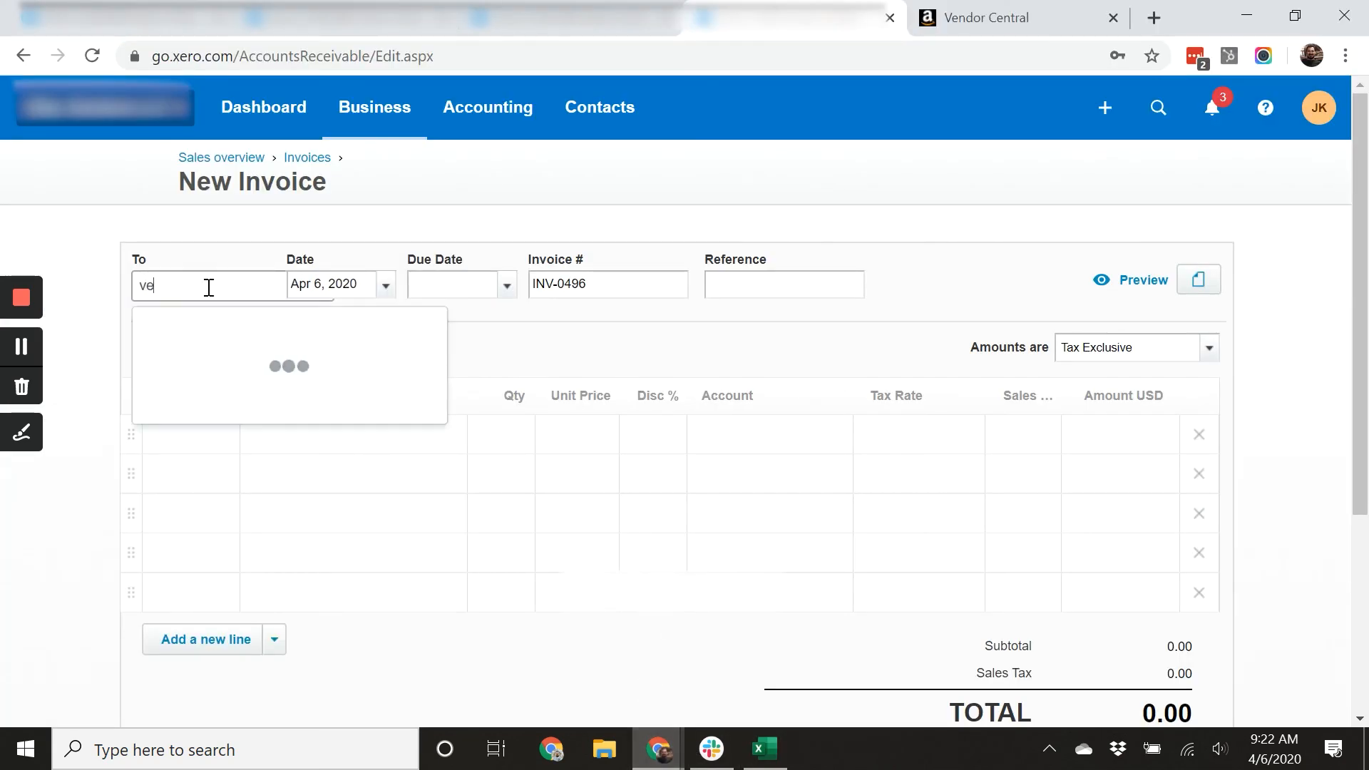
text(nd)
key(Tab)
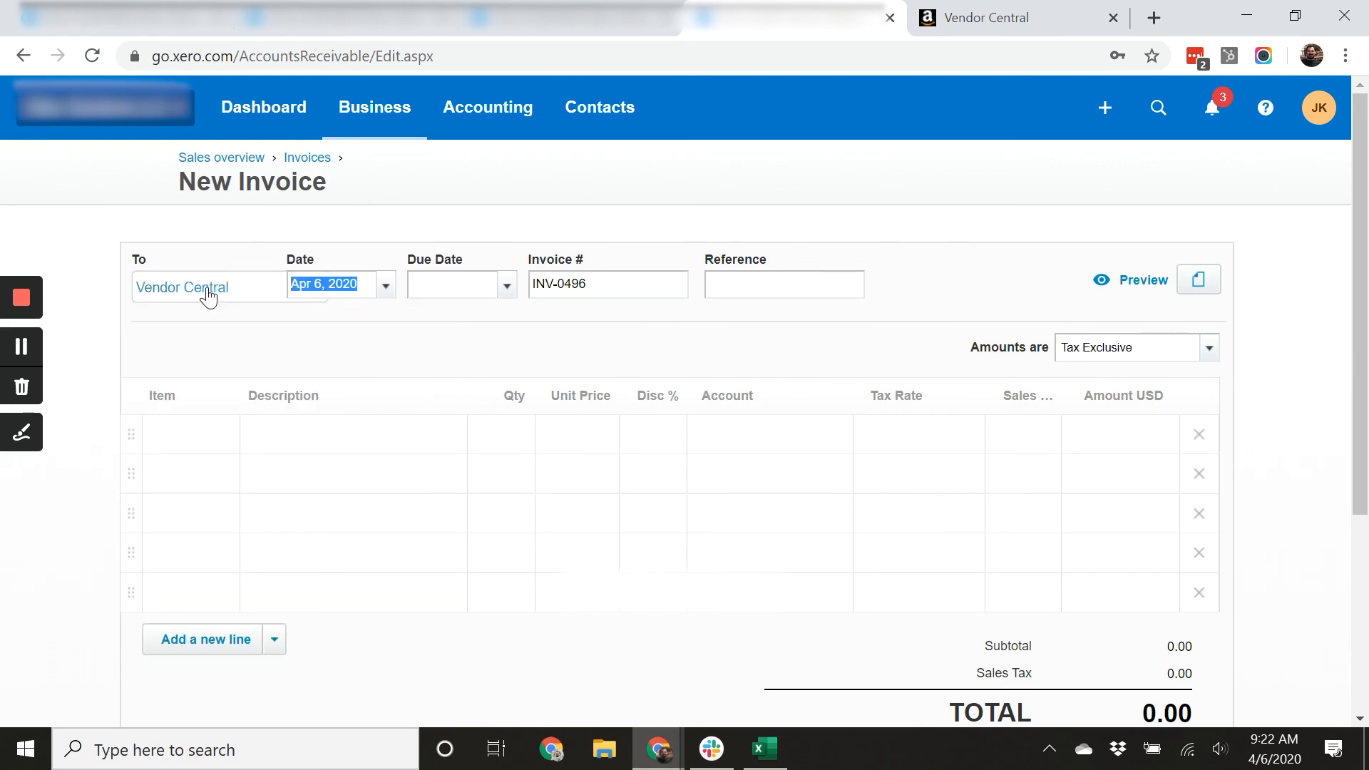
Set the invoice date and due date to Feb 29, 2020 and the reference to Feb vendor central.
text(2/29/)
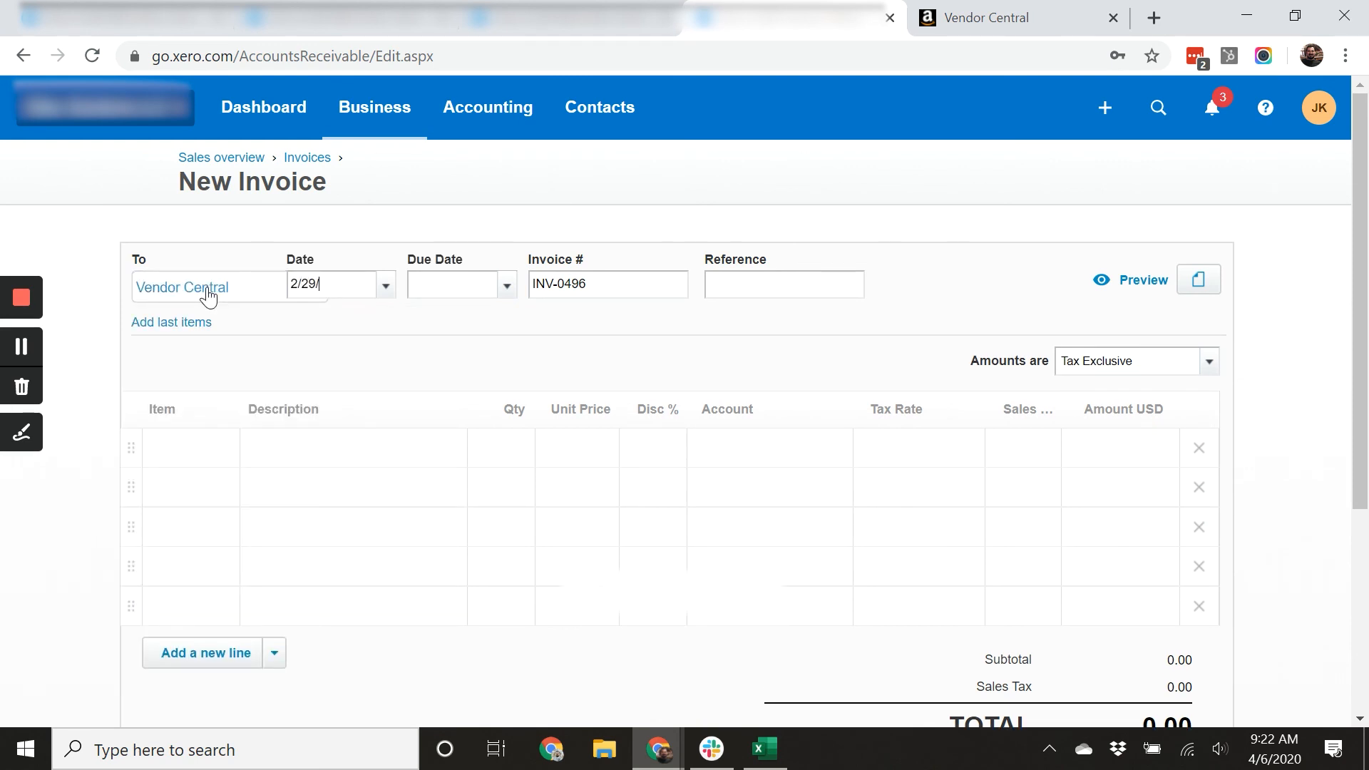
key(Tab)
text(2/29/20)
key(Tab)
key(Tab)
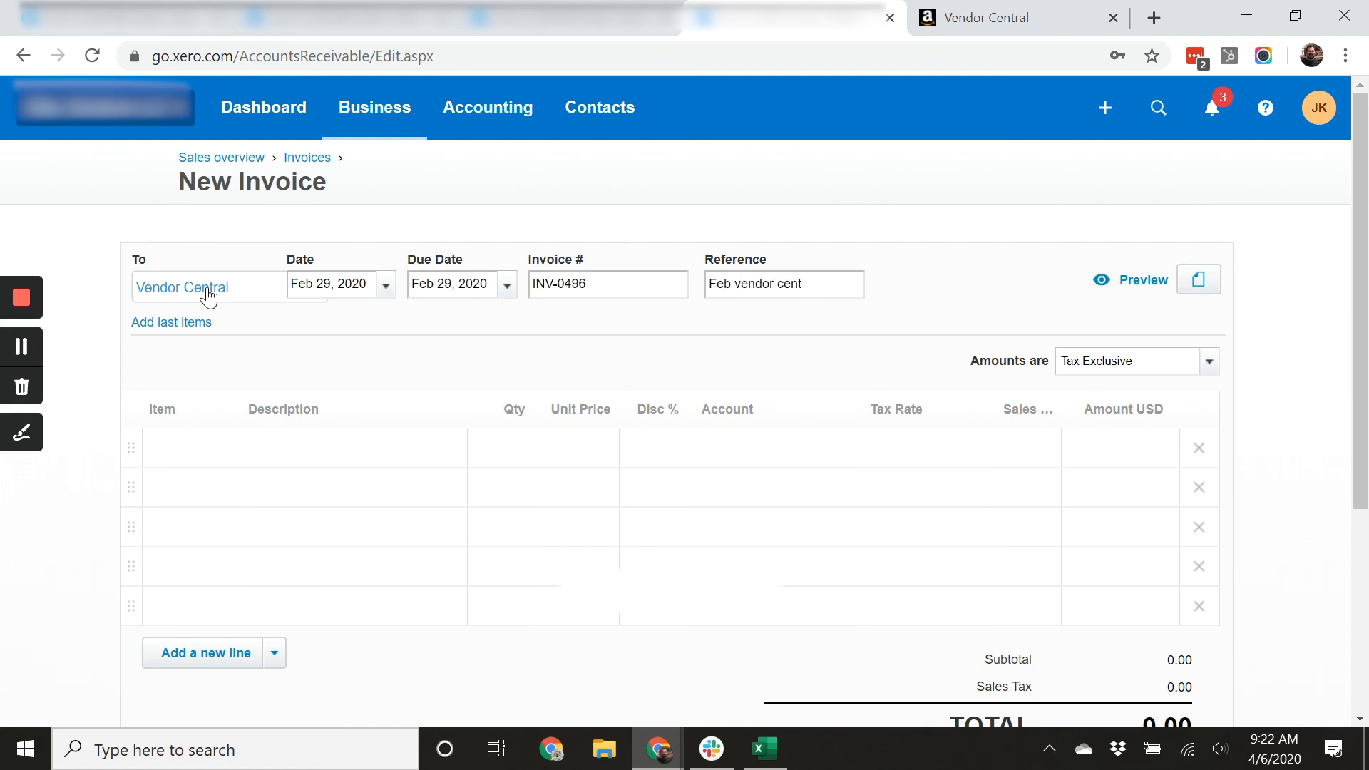
key(Tab)
key(Tab)
key(Tab)
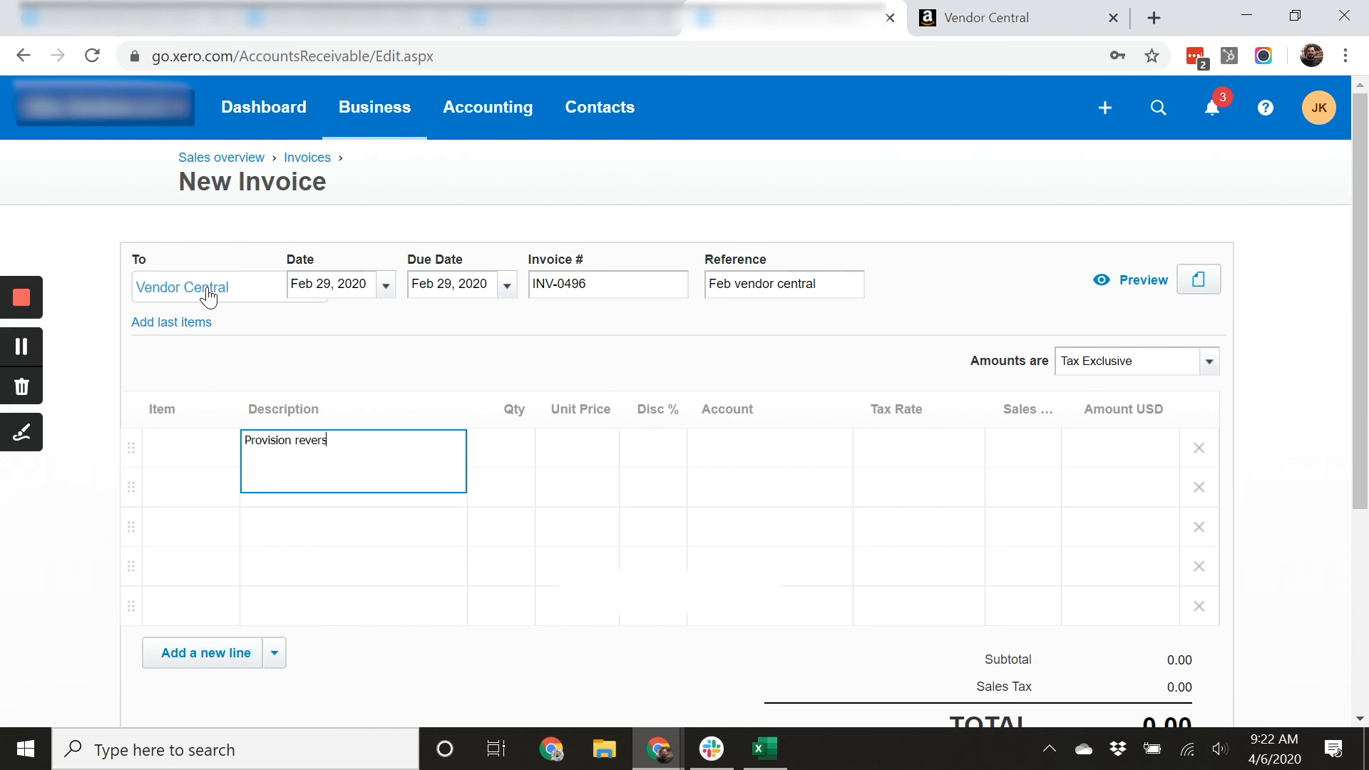
Add a line described Provision reversals with quantity 1 and unit price 119,212.02.
key(Tab)
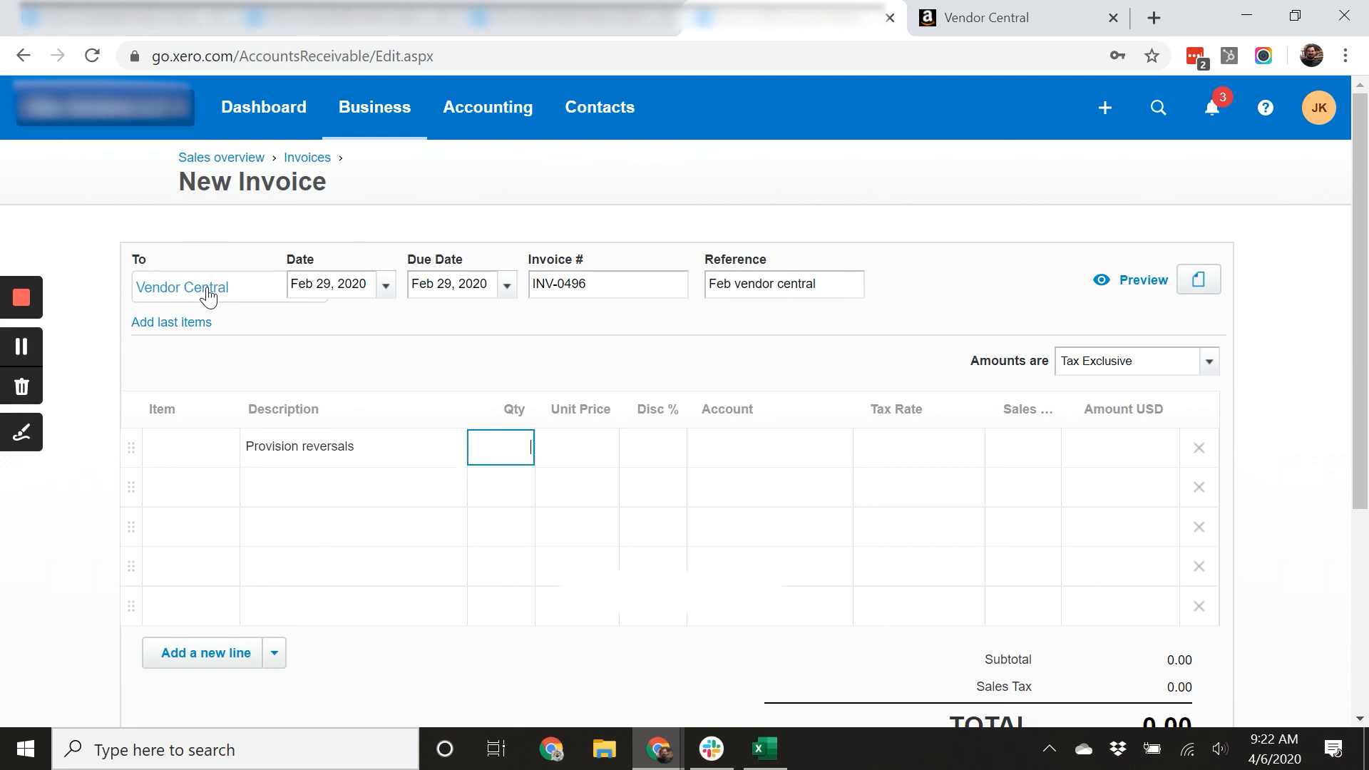
key(Tab)
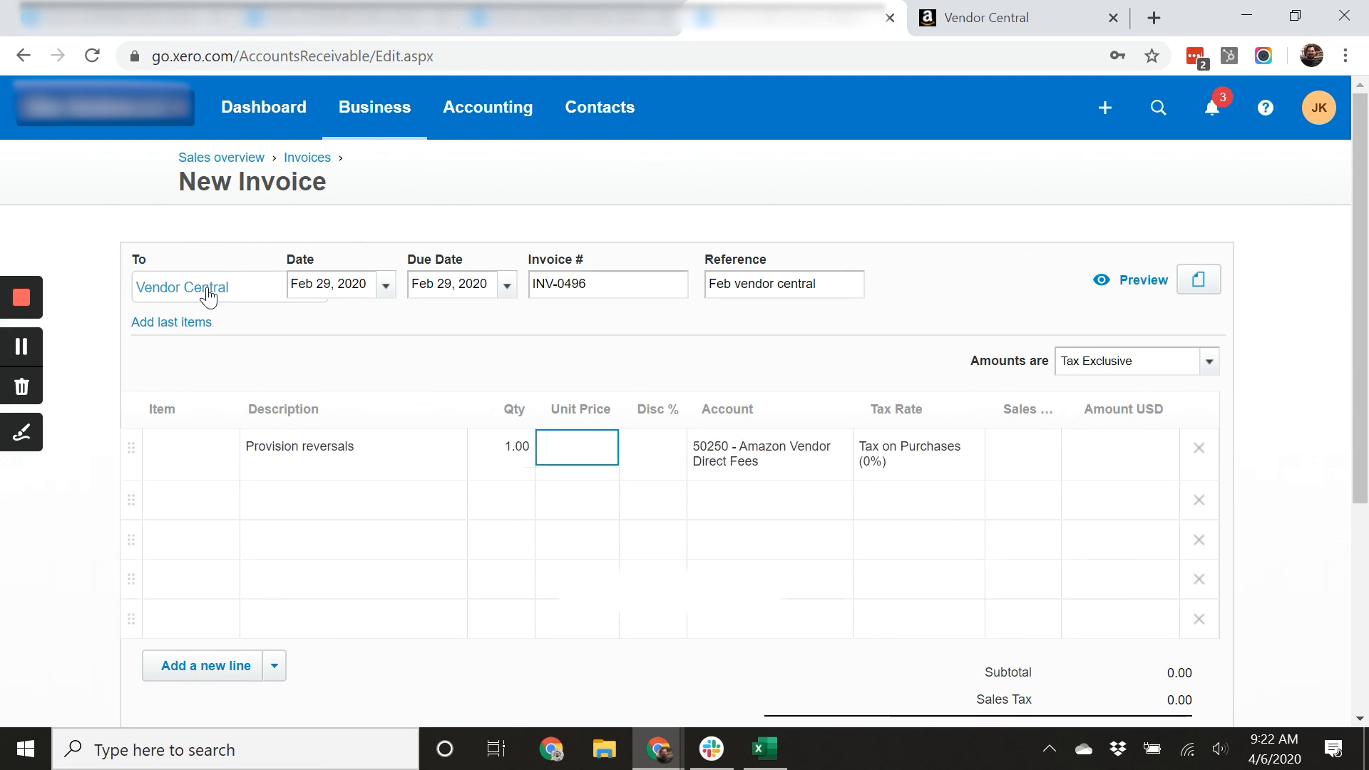
text(119,)
text(212.02)
key(Tab)
key(Tab)
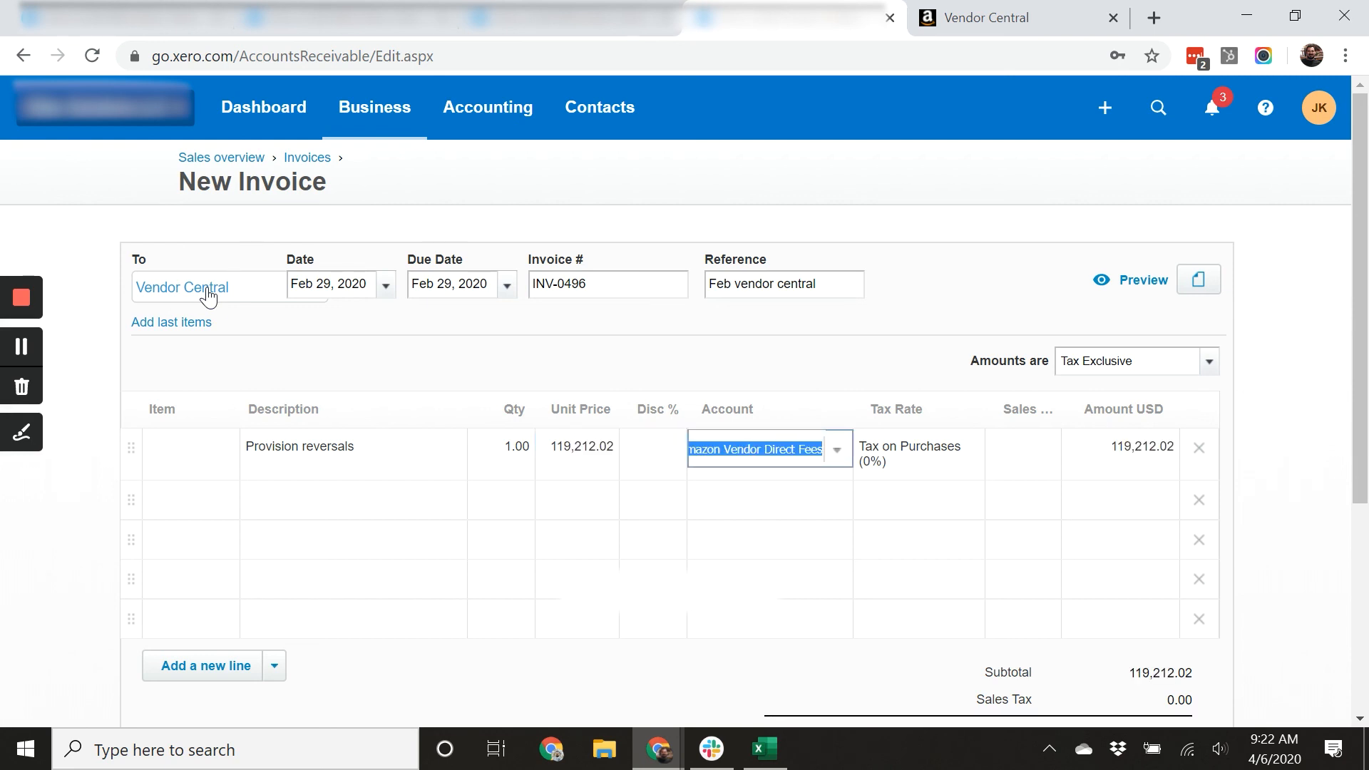
Set the line's account to 11200 - Amazon Vendor Direct Provision for Receivable and its sales tracking to Vendor Central.
text(prov)
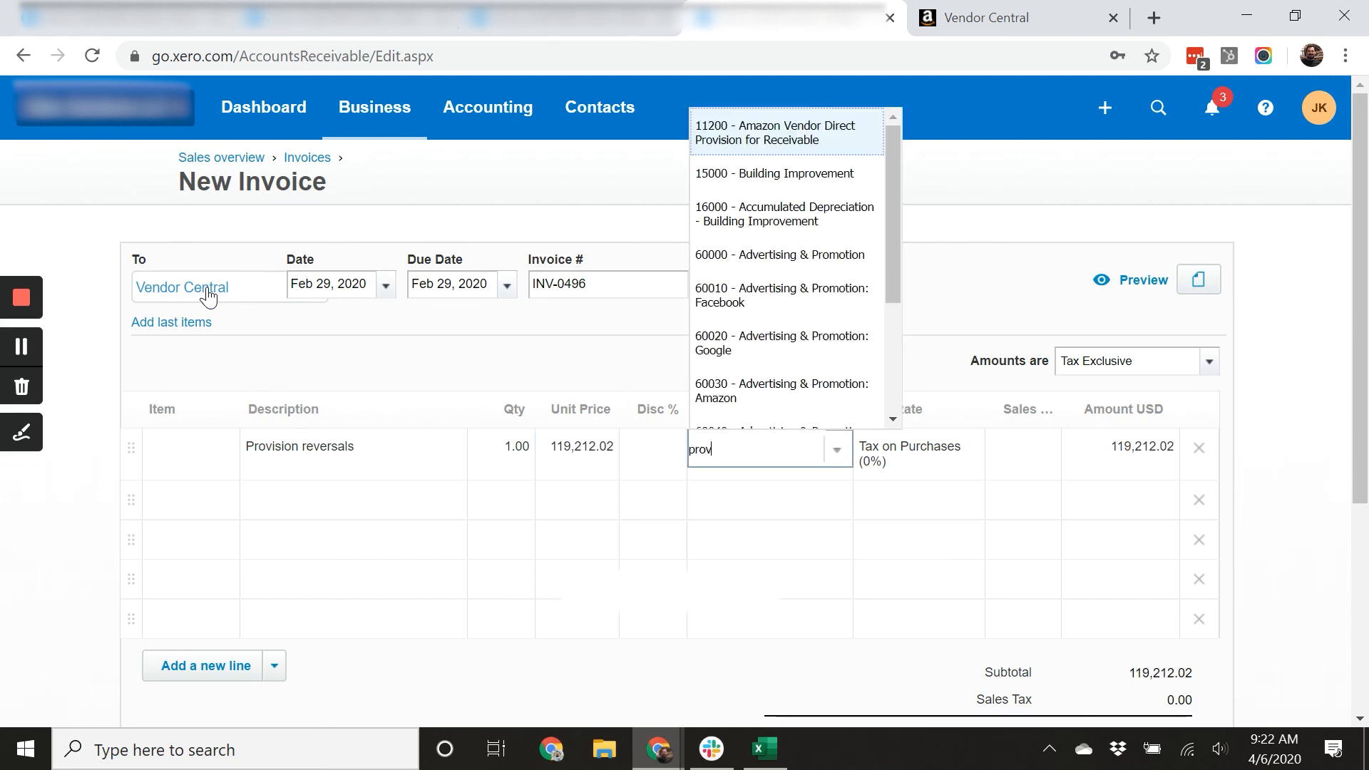
key(Tab)
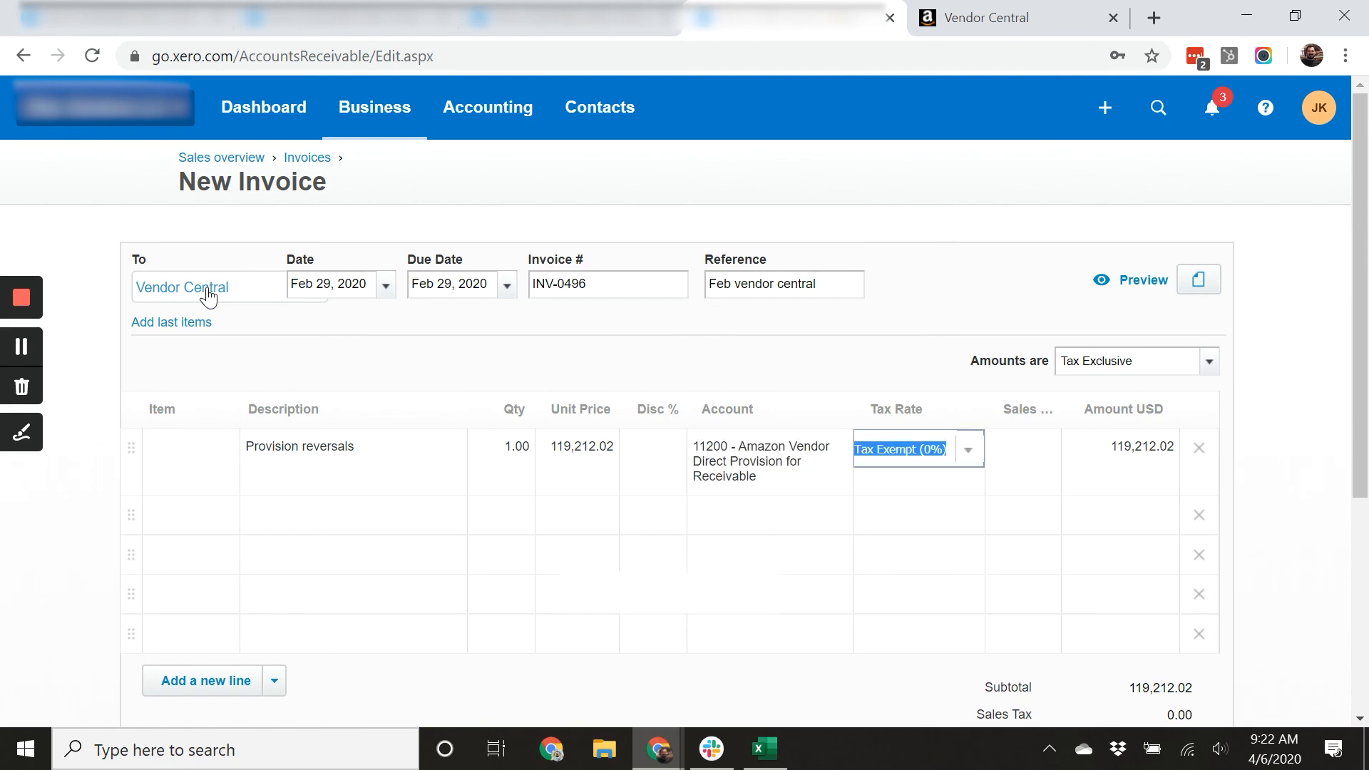
key(Tab)
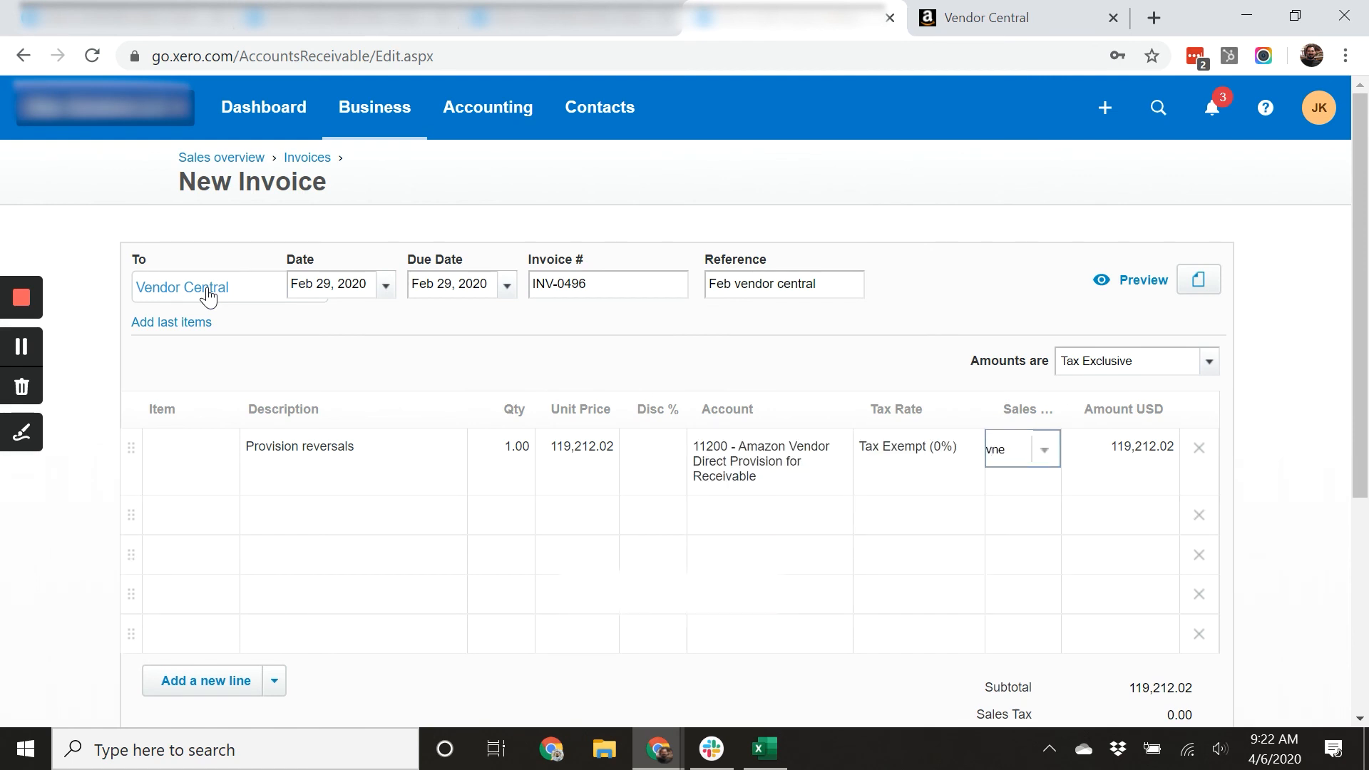
text(vn)
key(BackSpace)
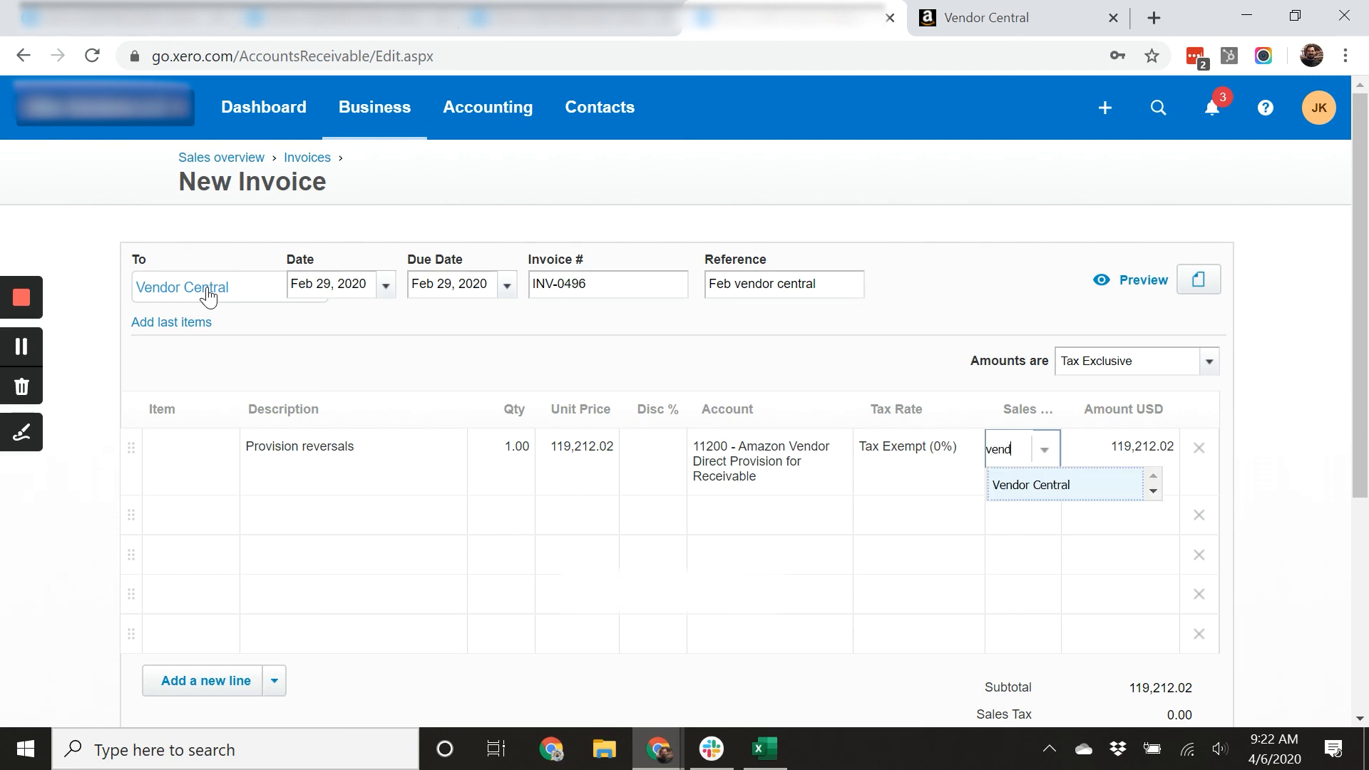
text(end)
key(Tab)
In the spreadsheet below 3rd bill, enter the label Invoice with -119212.02 beside it, then the label invoice paid beneath.
click(764, 748)
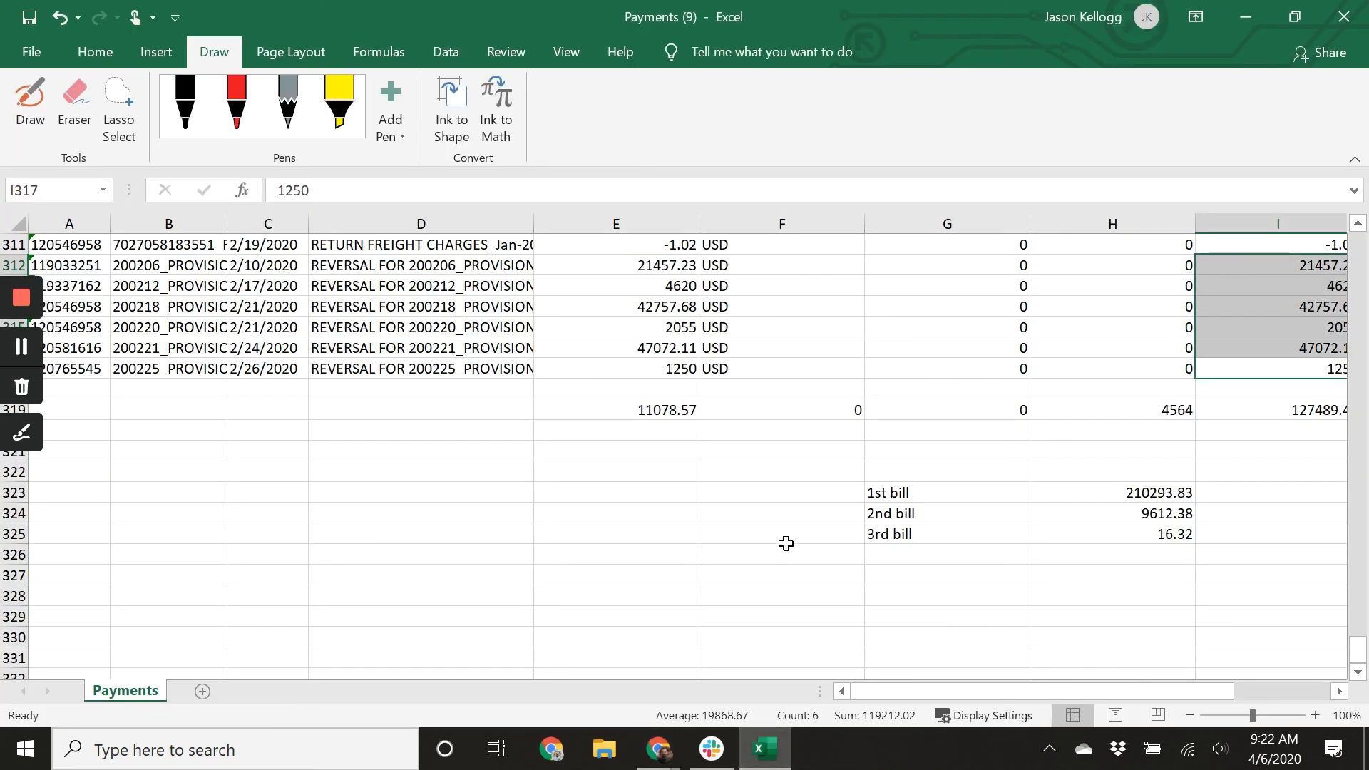
click(946, 554)
text(Invoice)
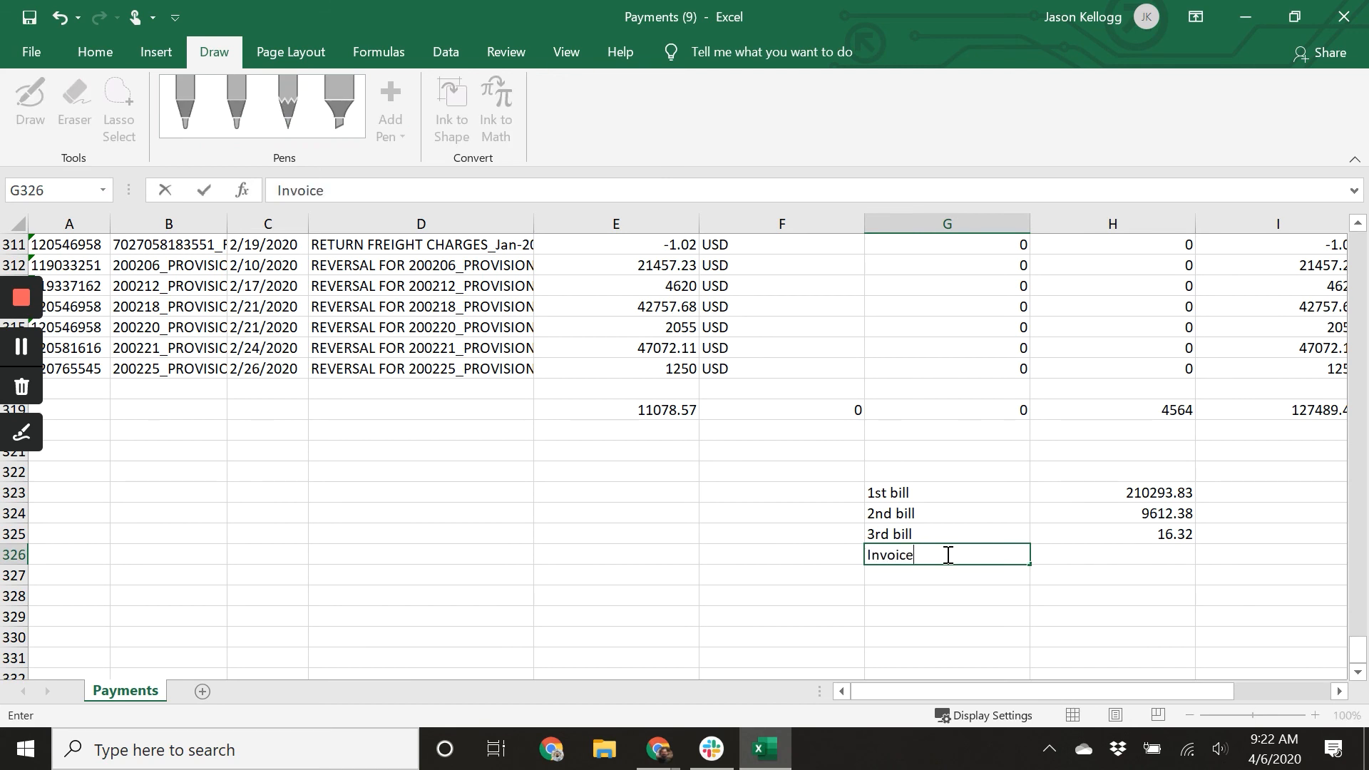
key(Tab)
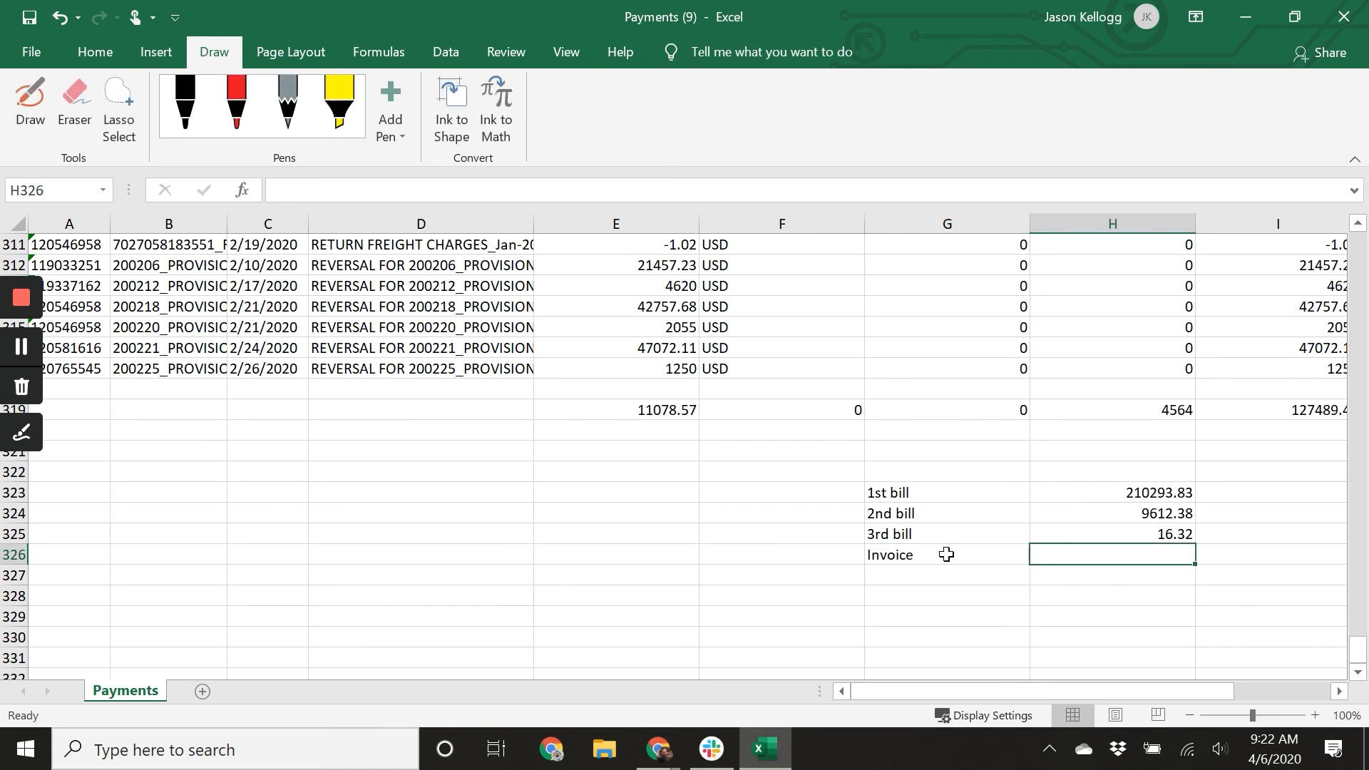
text(11)
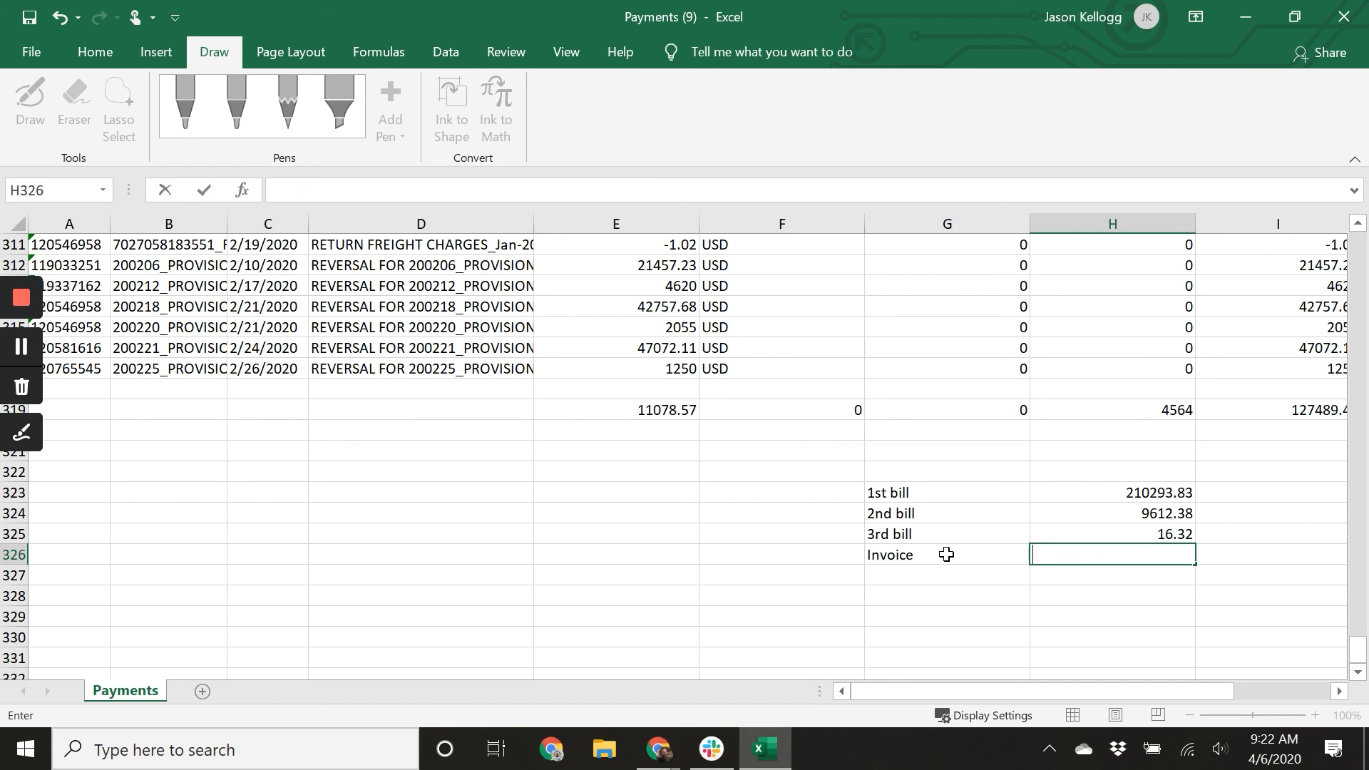
text(-119212.02)
key(Return)
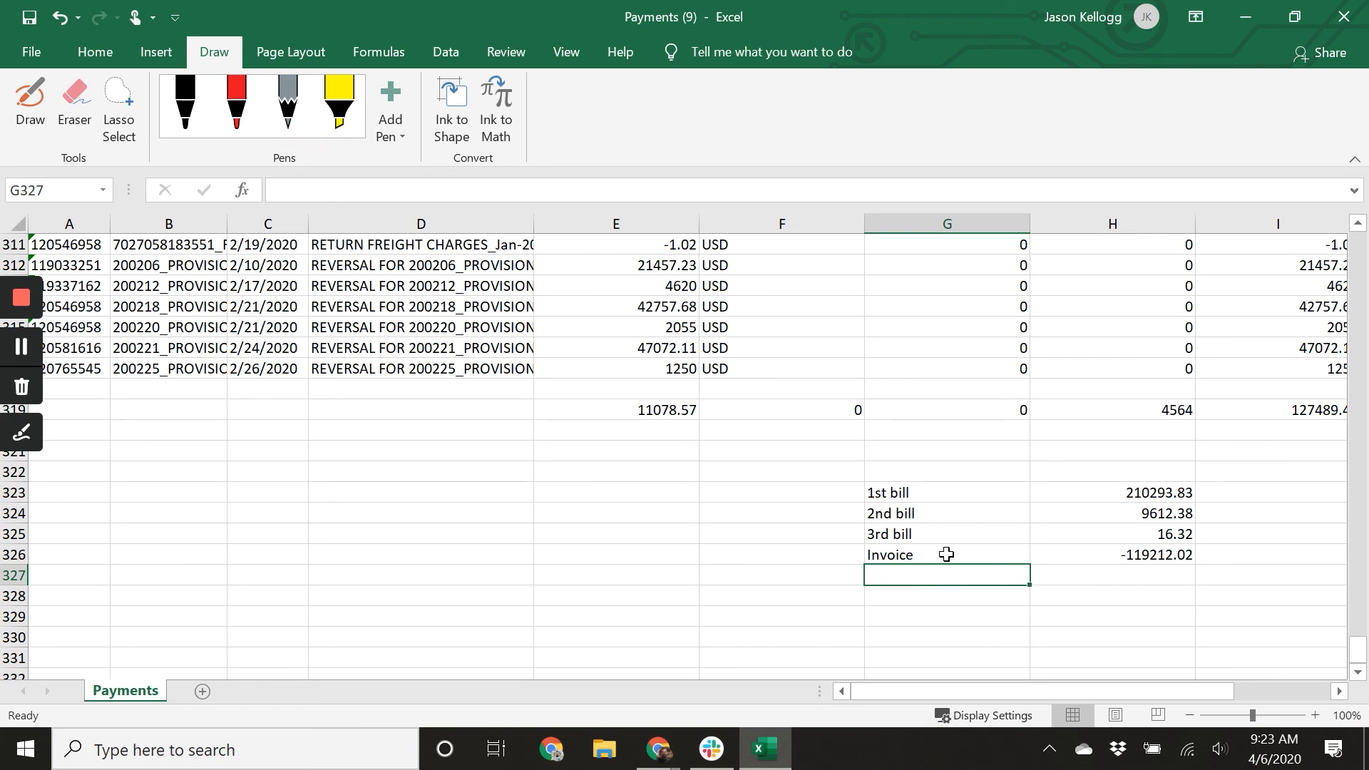
text(invoice)
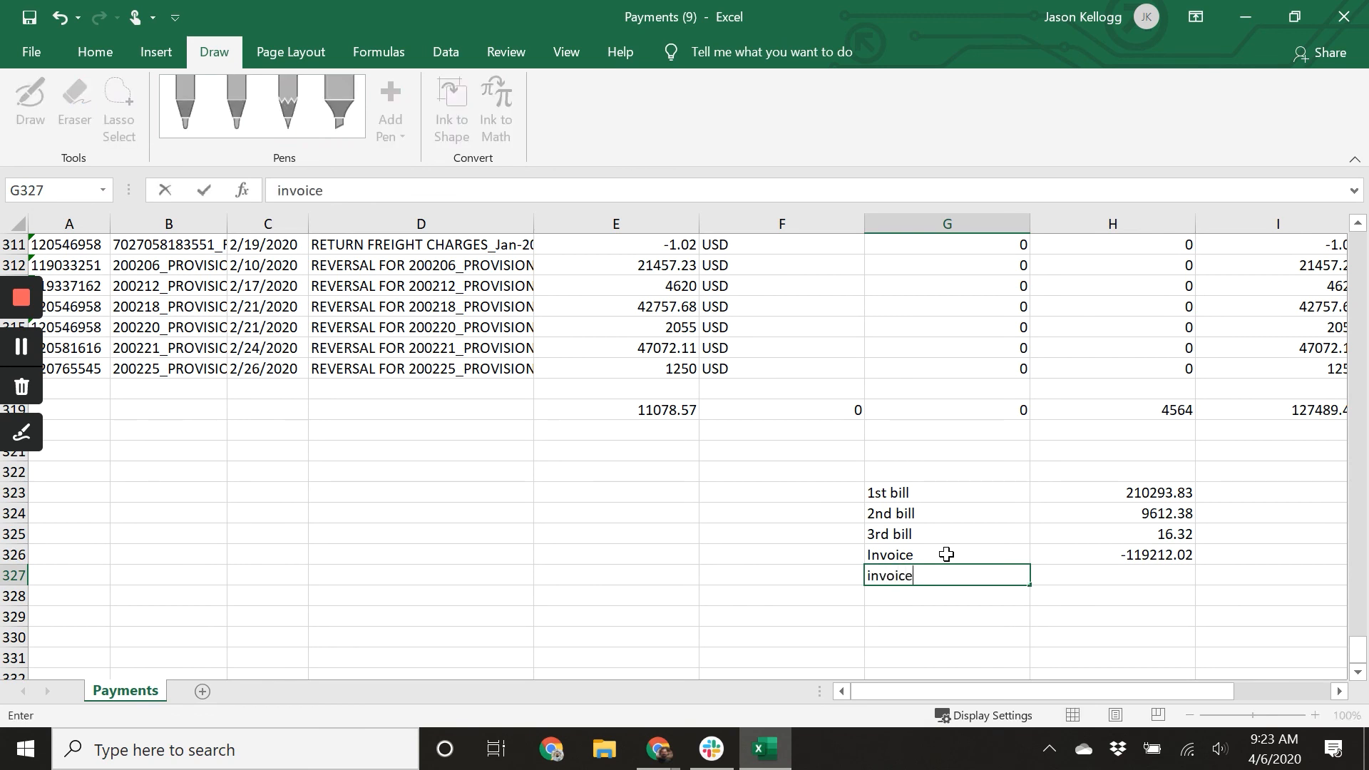
text( paid)
key(Tab)
Scroll to the top of the sheet and select invoice amounts in column E to total them.
scroll(972, 608, up, 20)
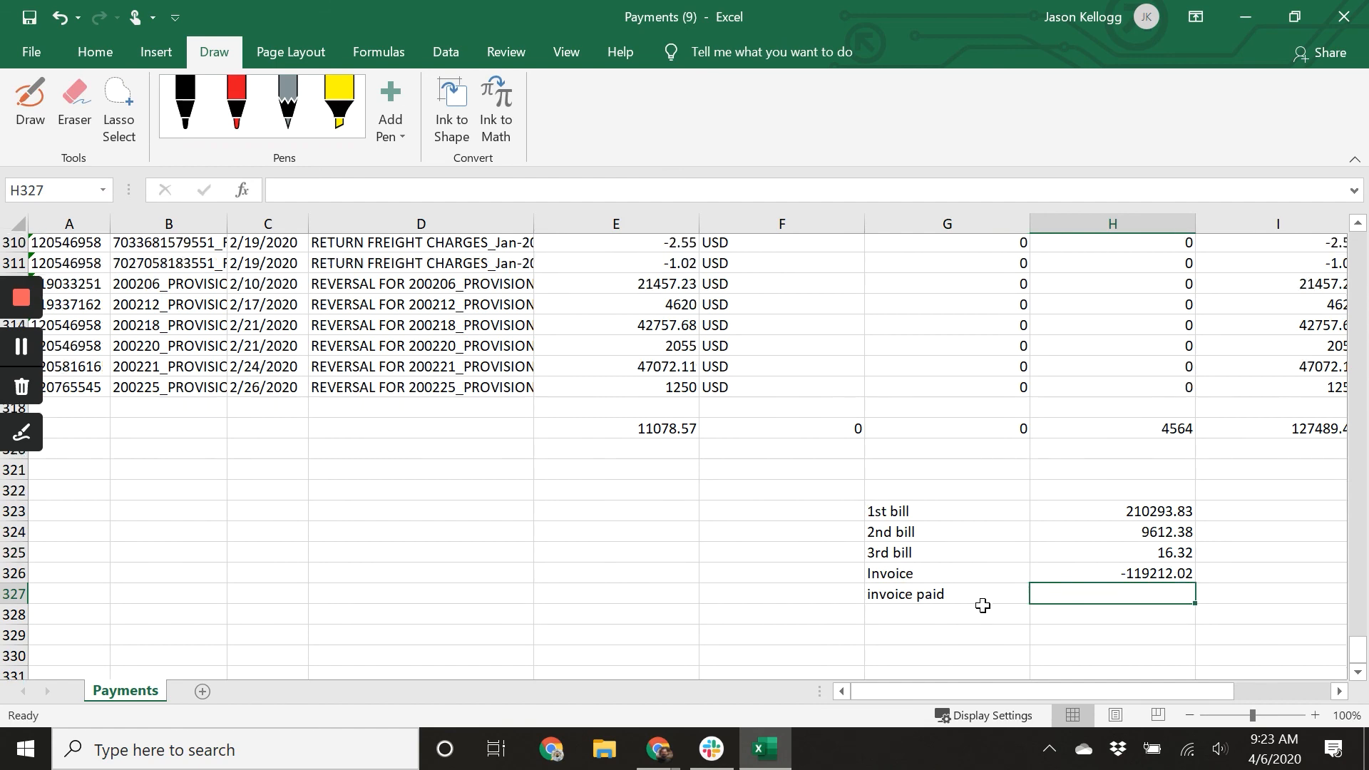
scroll(982, 605, up, 20)
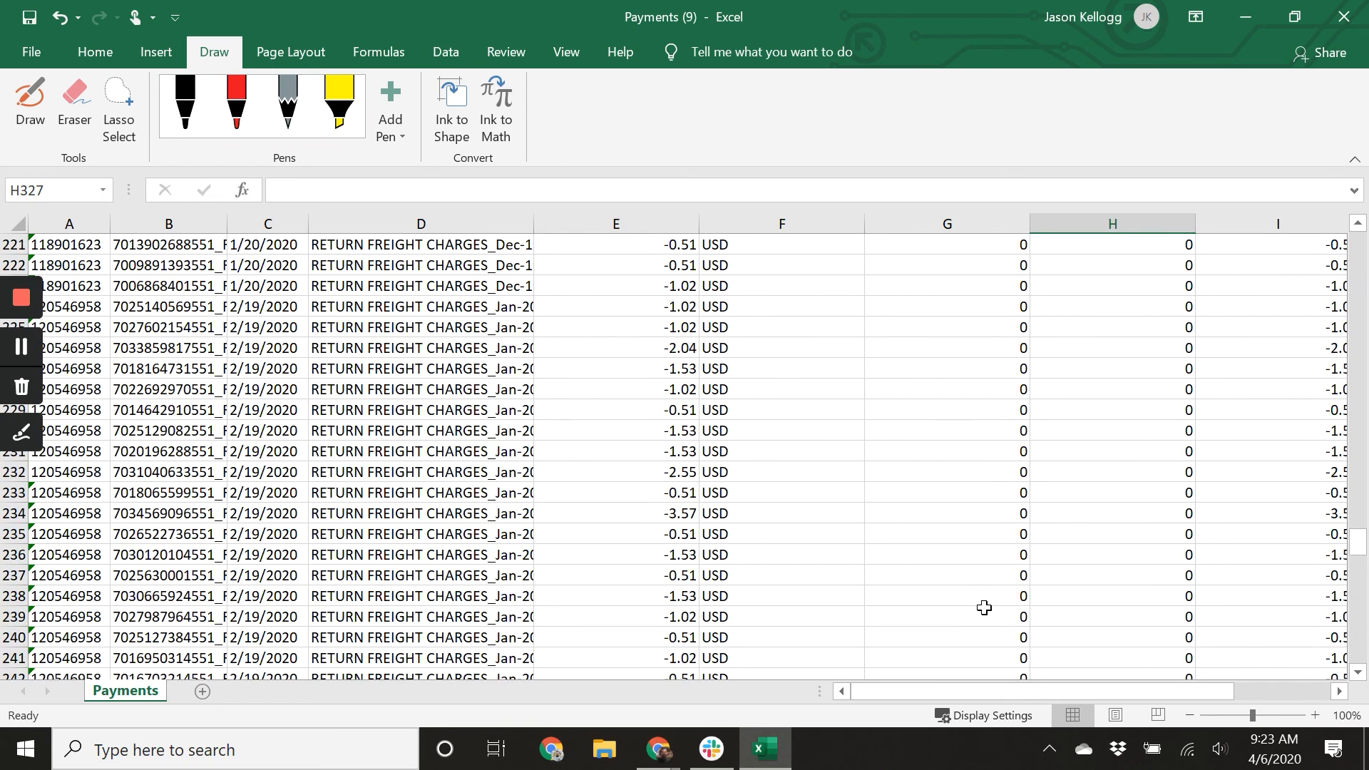
scroll(984, 607, up, 15)
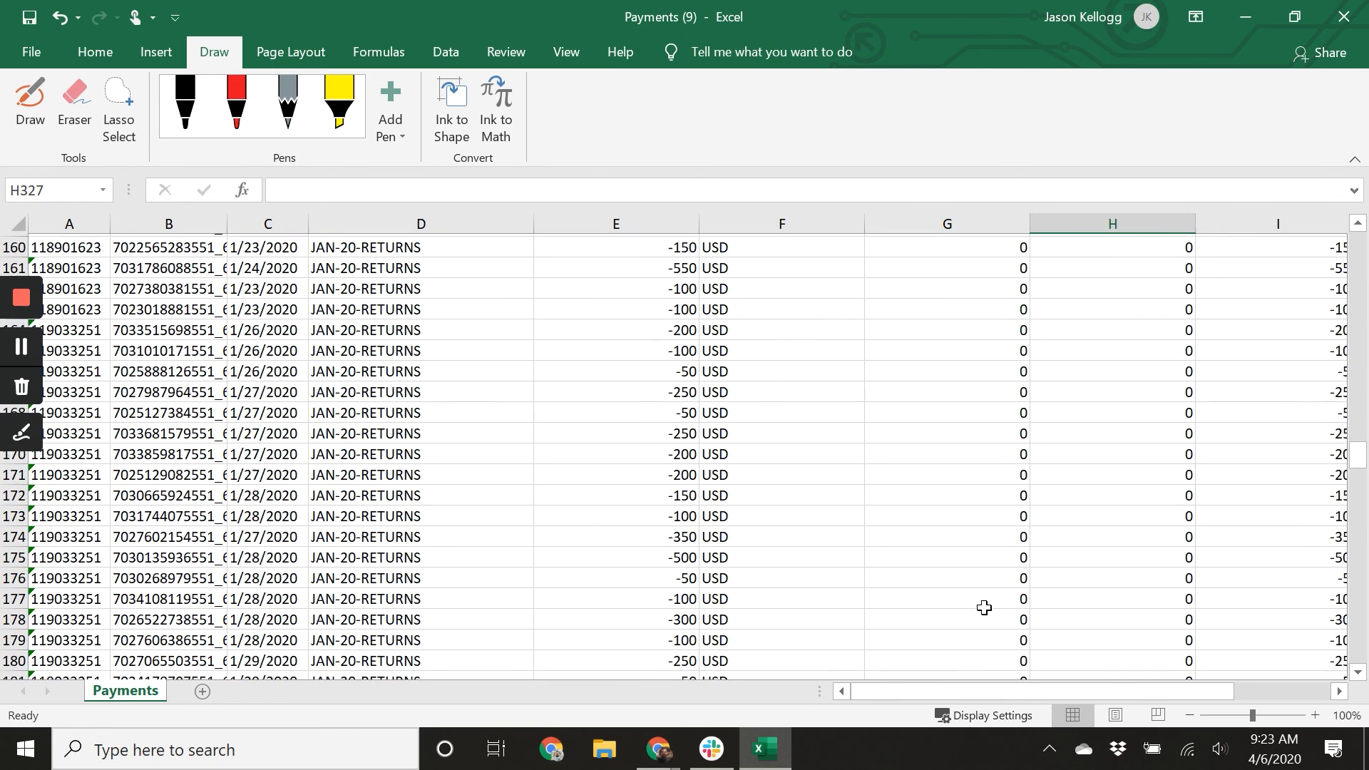
scroll(984, 608, up, 18)
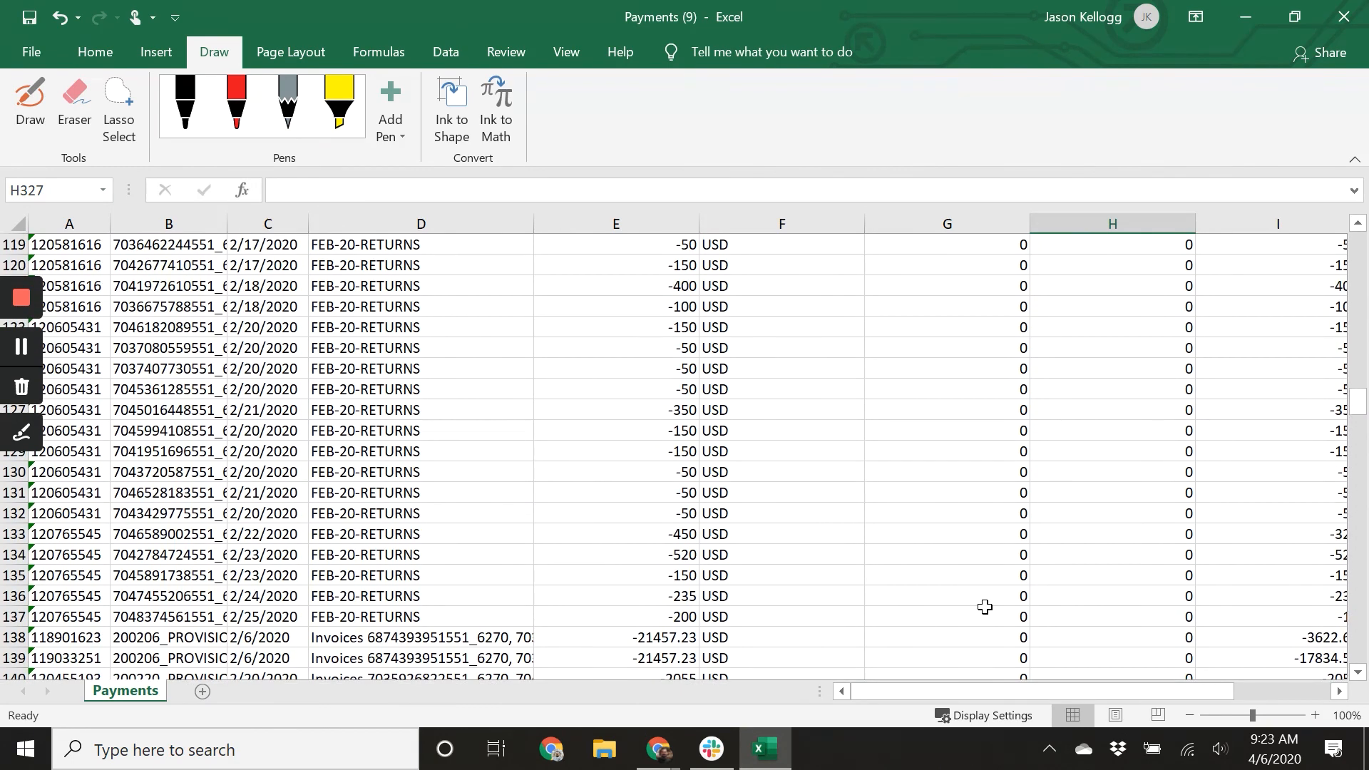
scroll(984, 608, up, 8)
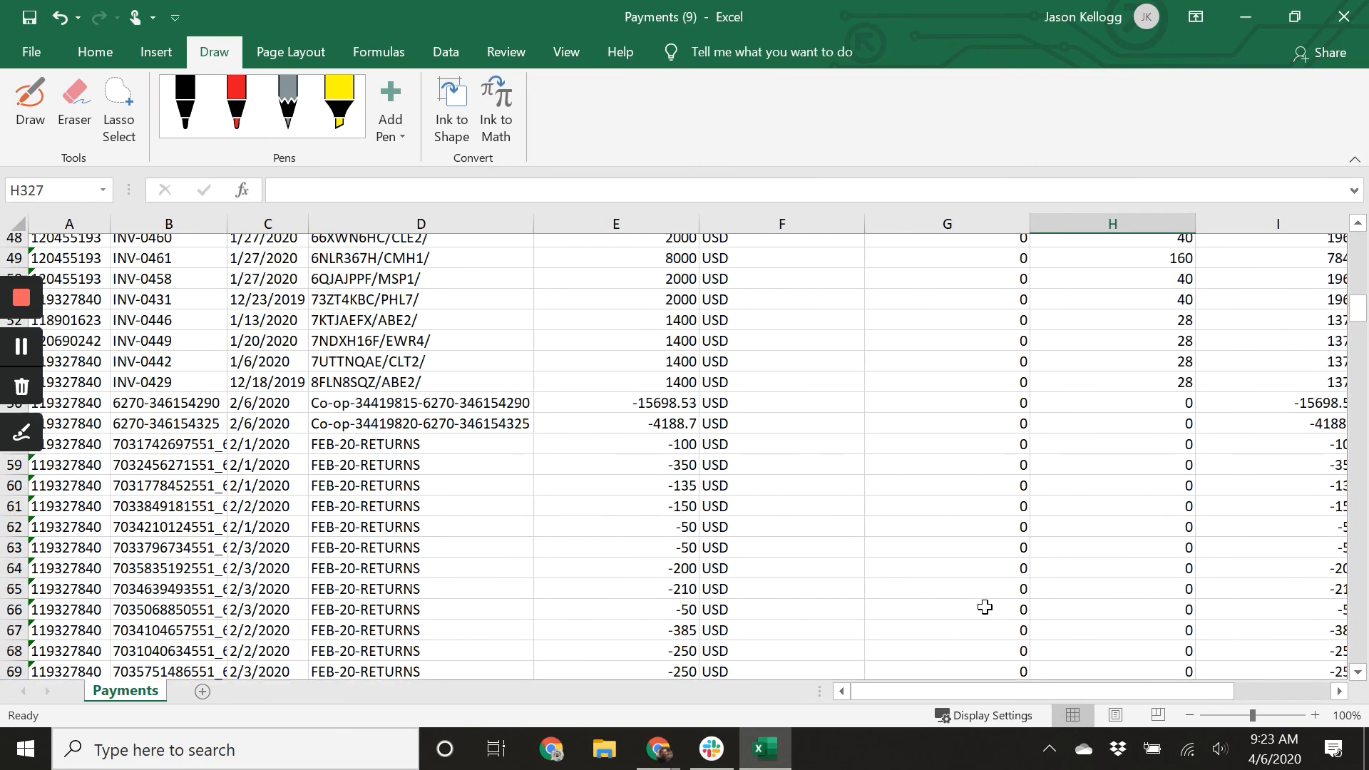
scroll(984, 608, up, 2)
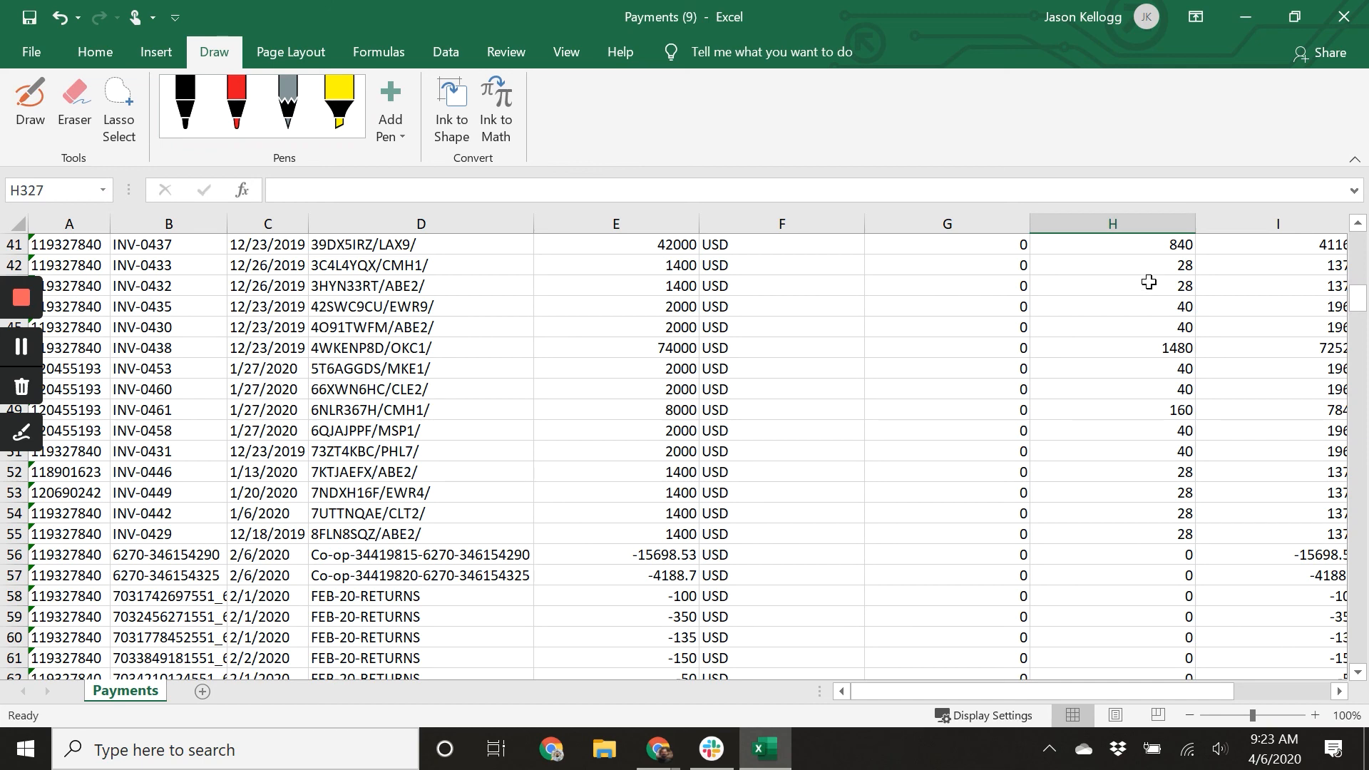
drag(667, 537, 621, 336)
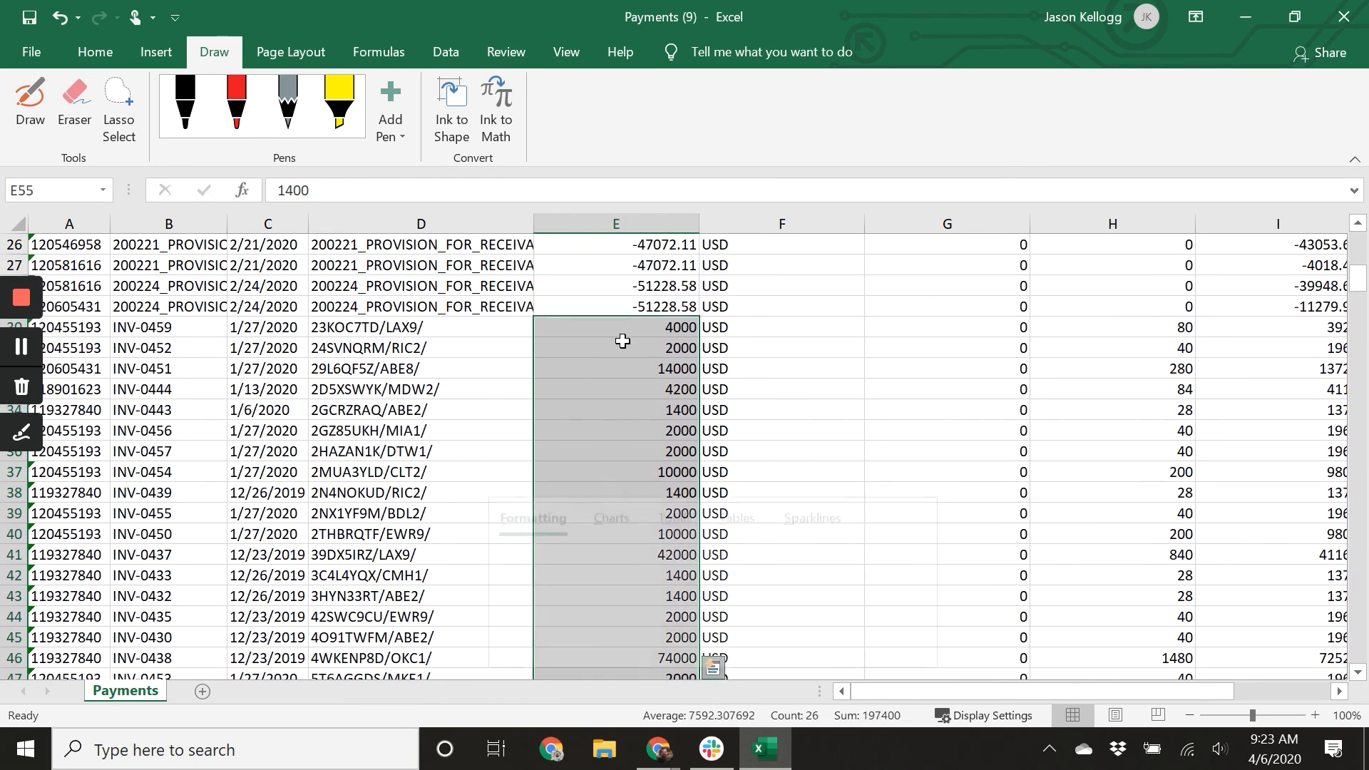
scroll(623, 340, up, 3)
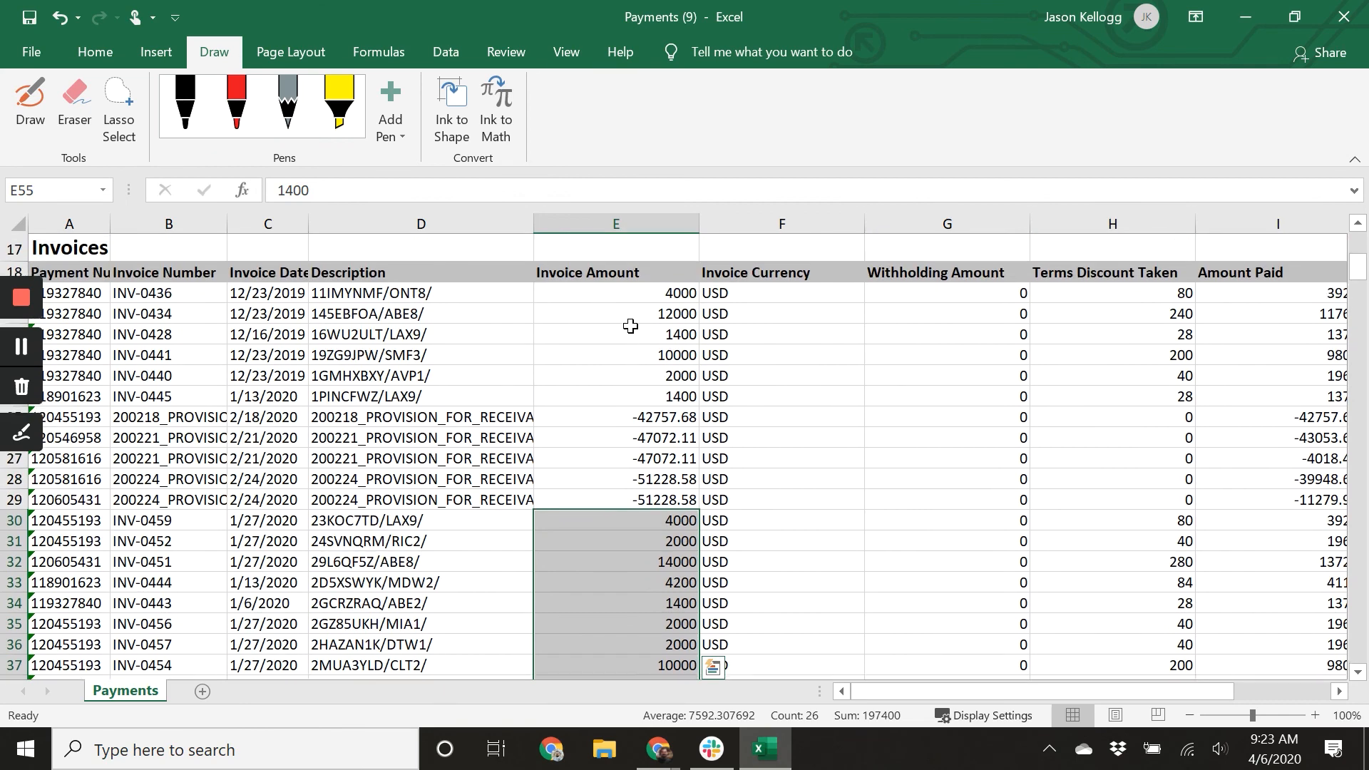
drag(644, 395, 666, 337)
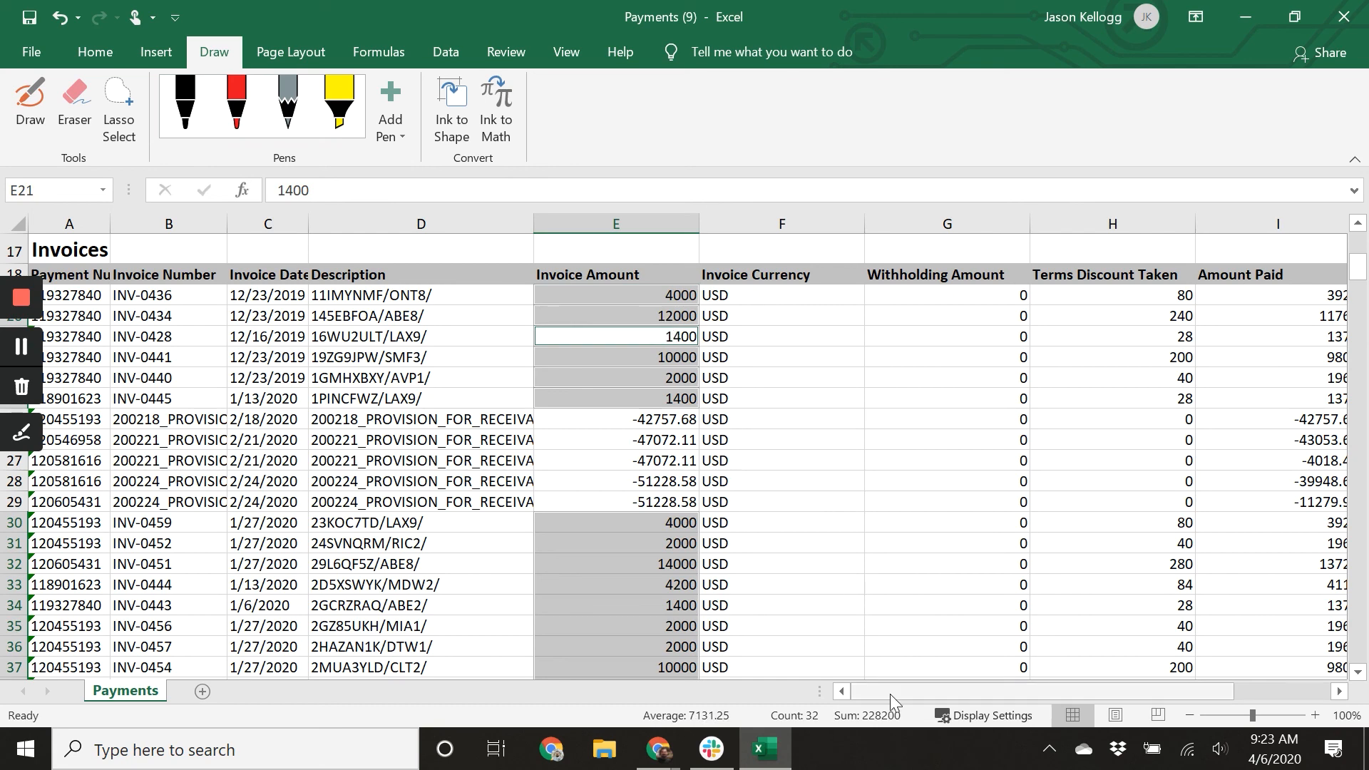
scroll(954, 614, down, 1)
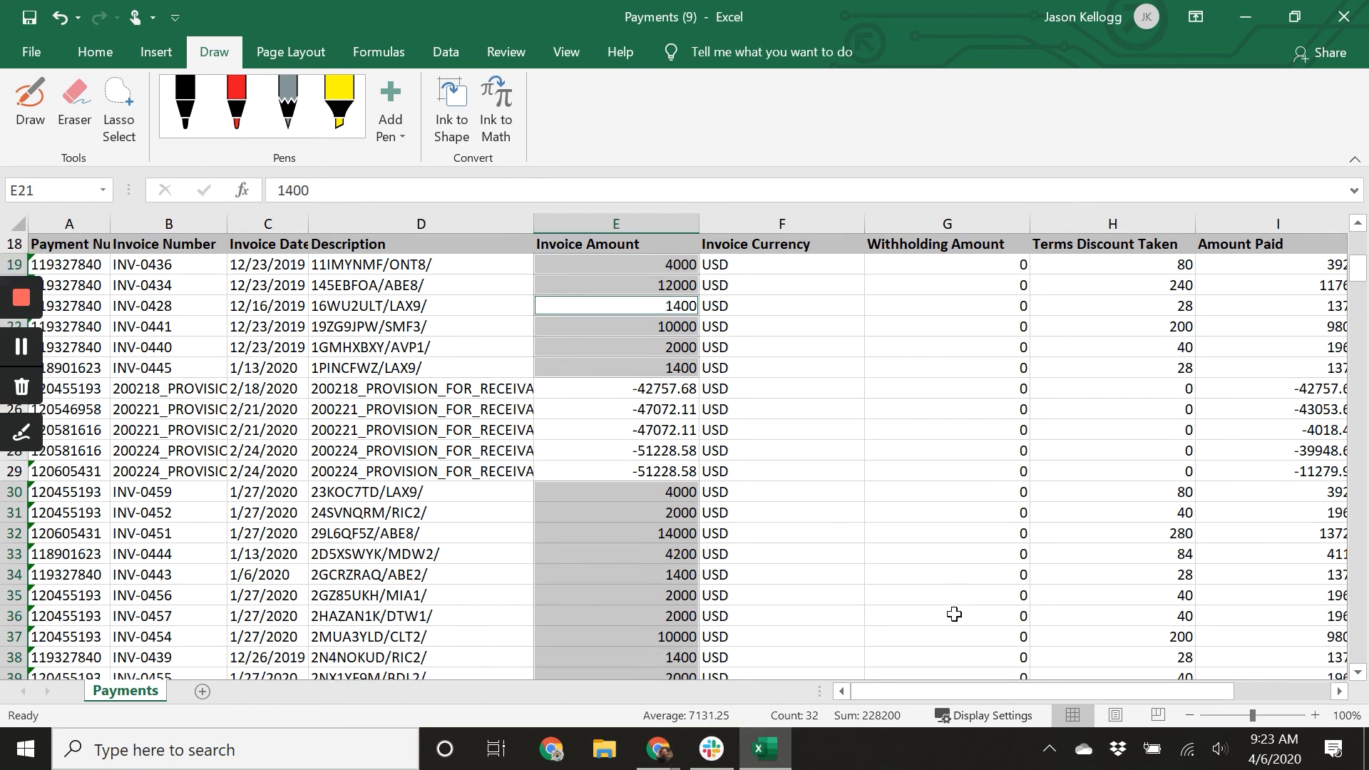
Enter -228200 beside the invoice paid label in the reconciliation block.
scroll(954, 614, down, 20)
scroll(954, 614, down, 20)
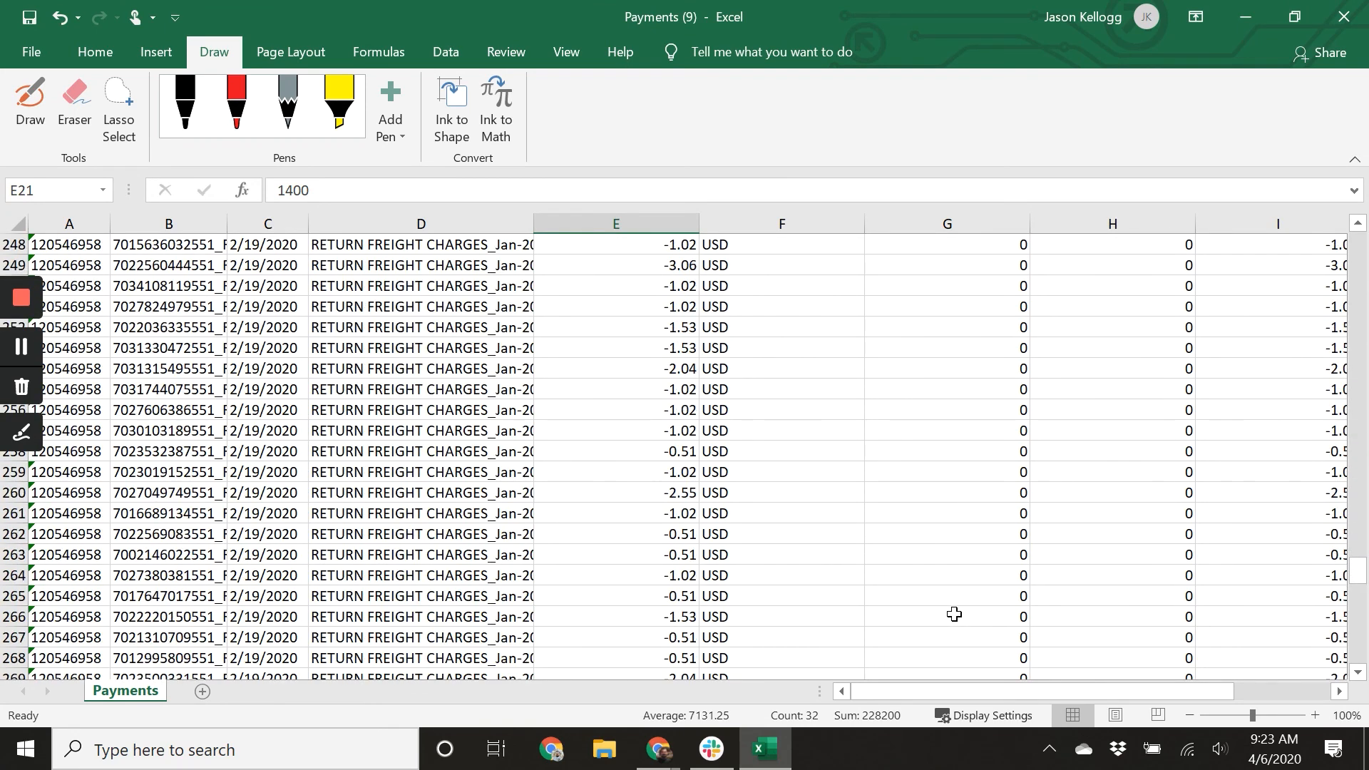
scroll(954, 614, down, 20)
click(1127, 515)
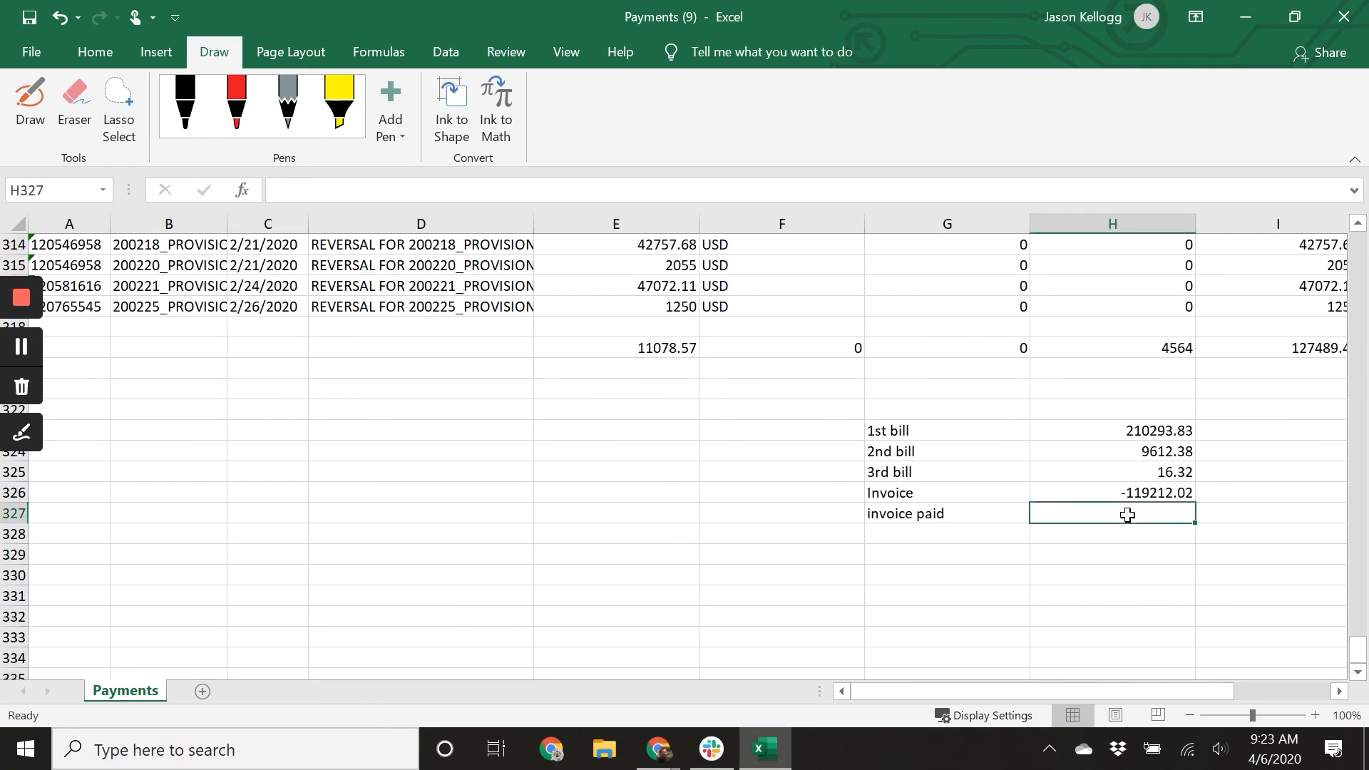
text(-228200)
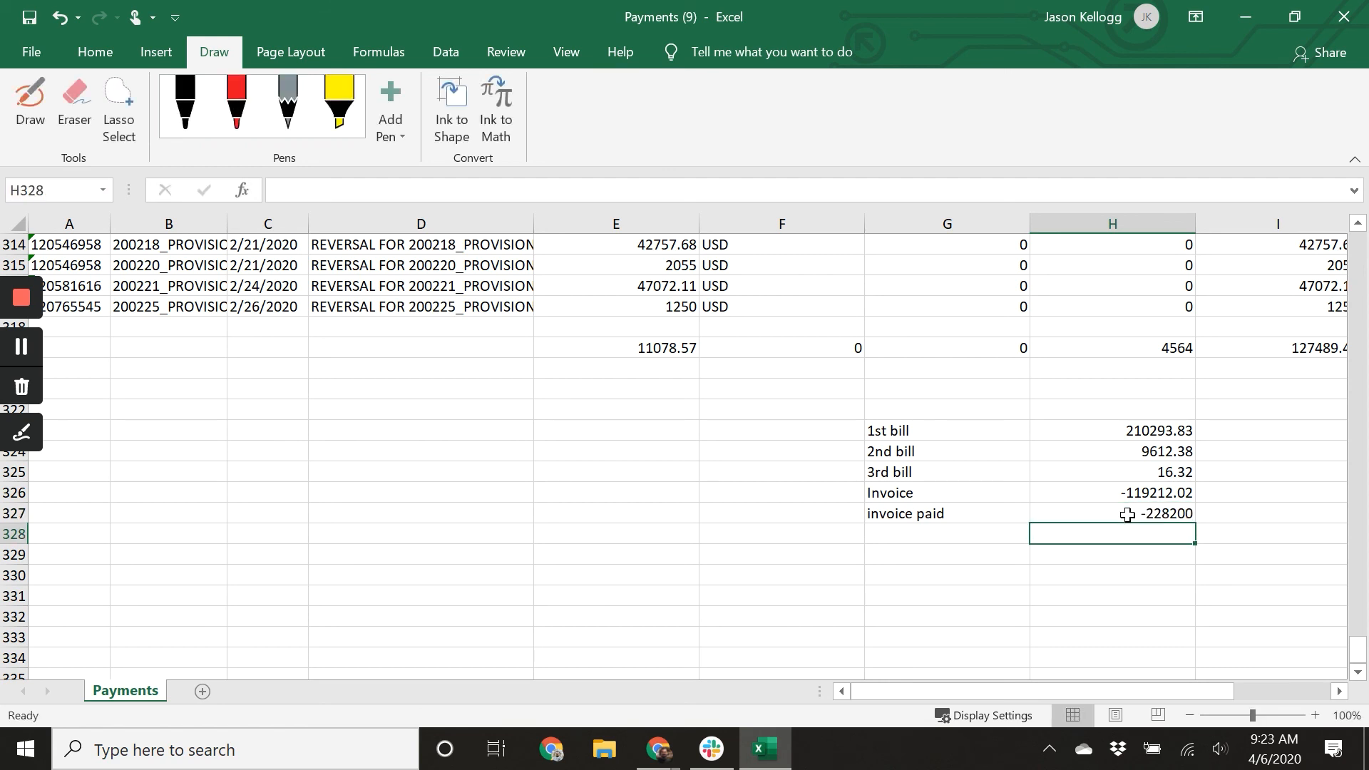
Total the five bill, invoice and payment amounts with a SUM formula directly beneath them.
text(=sum)
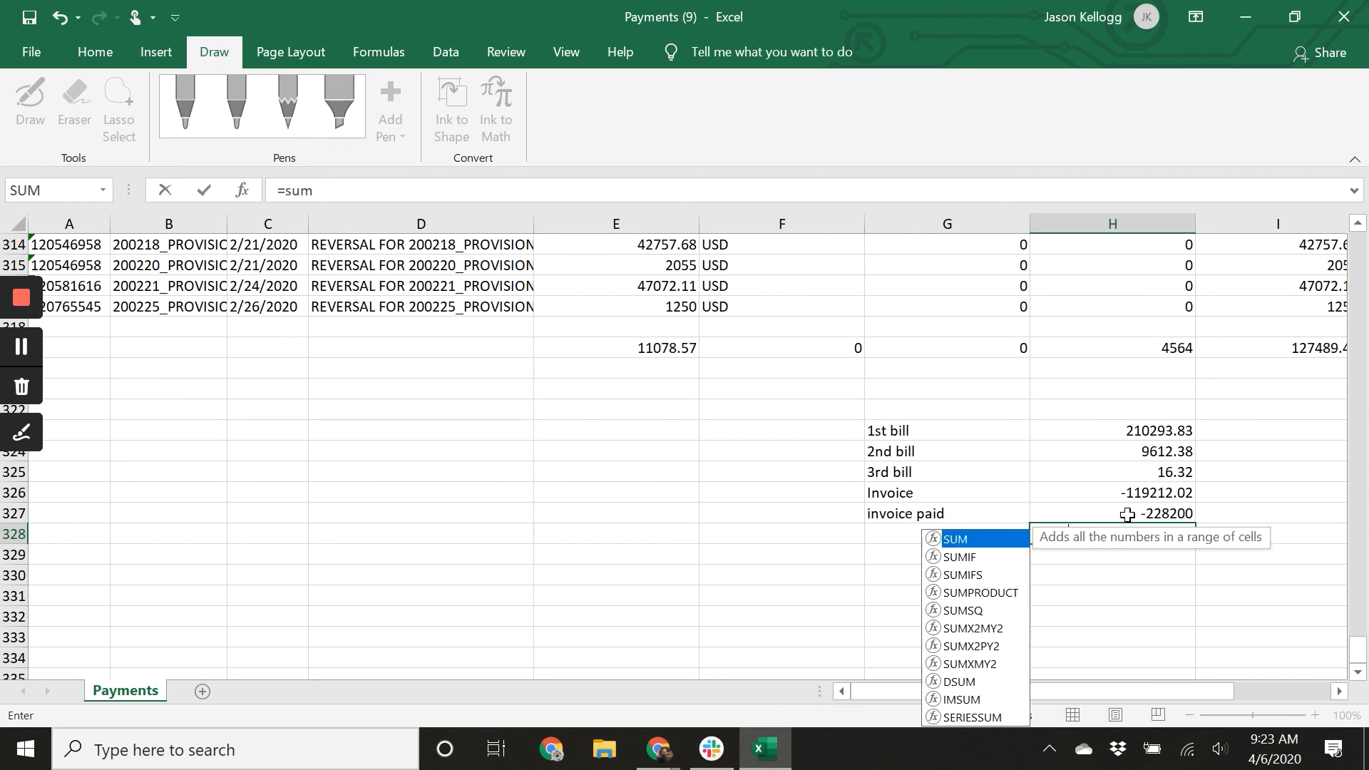
text(()
click(1126, 514)
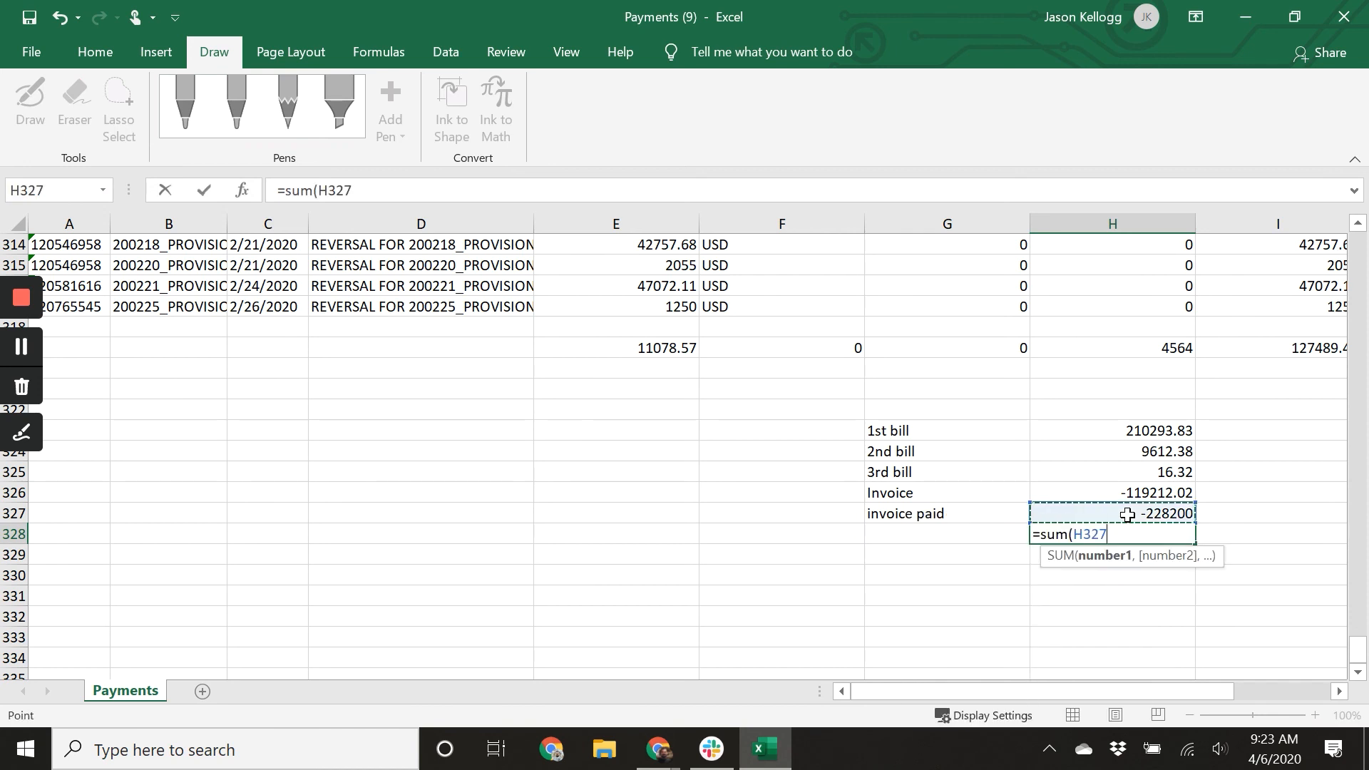
key(shift+Up)
key(shift+Up)
key(shift+Up)
key(shift+Up)
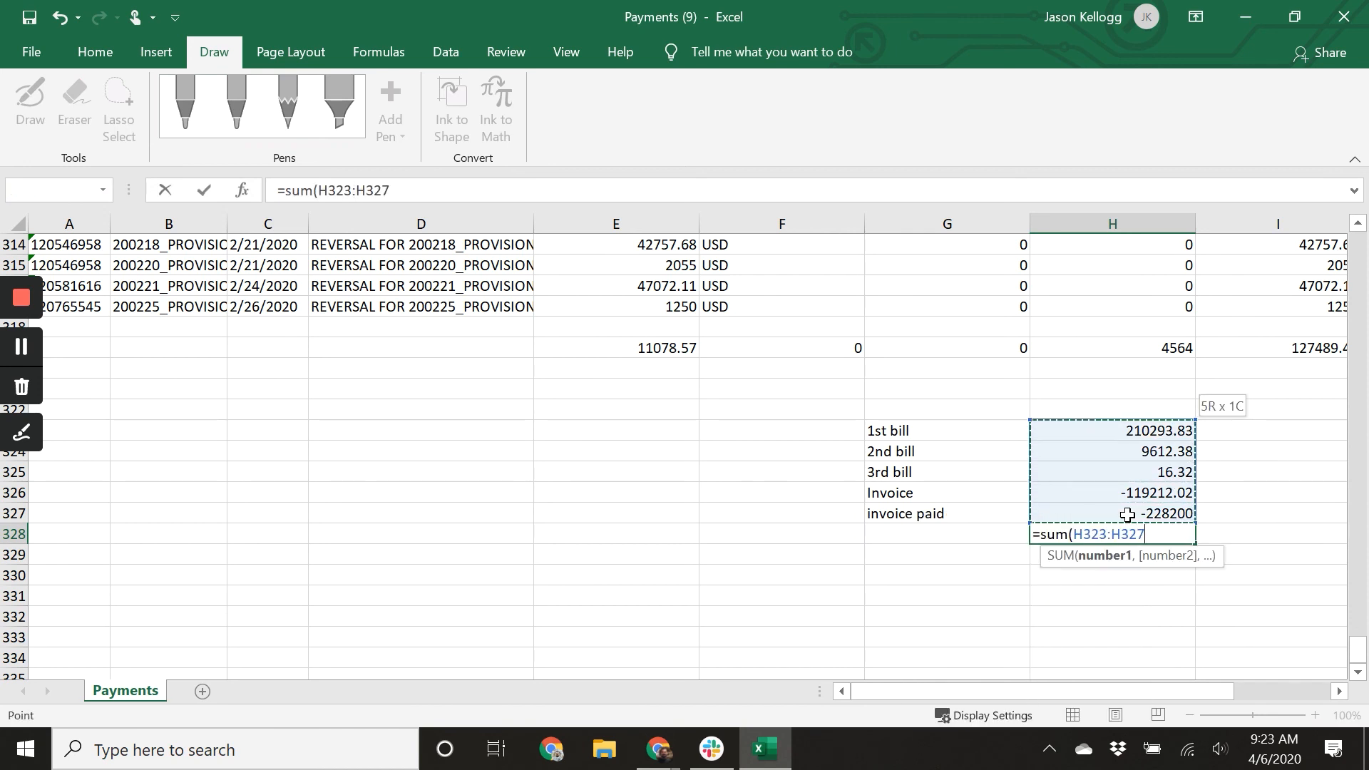
text())
key(Return)
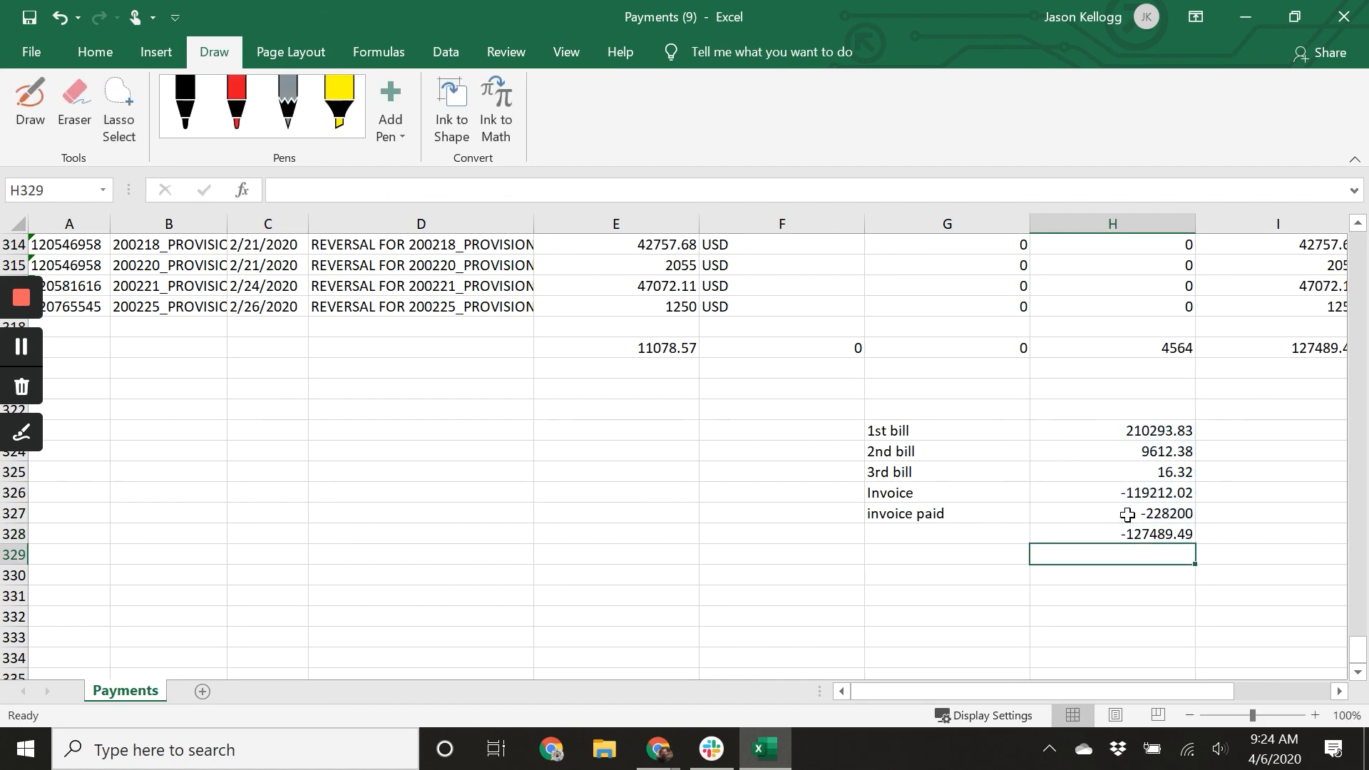
Copy the payments total from D15 and paste it as a value two rows below the SUM result.
click(1127, 536)
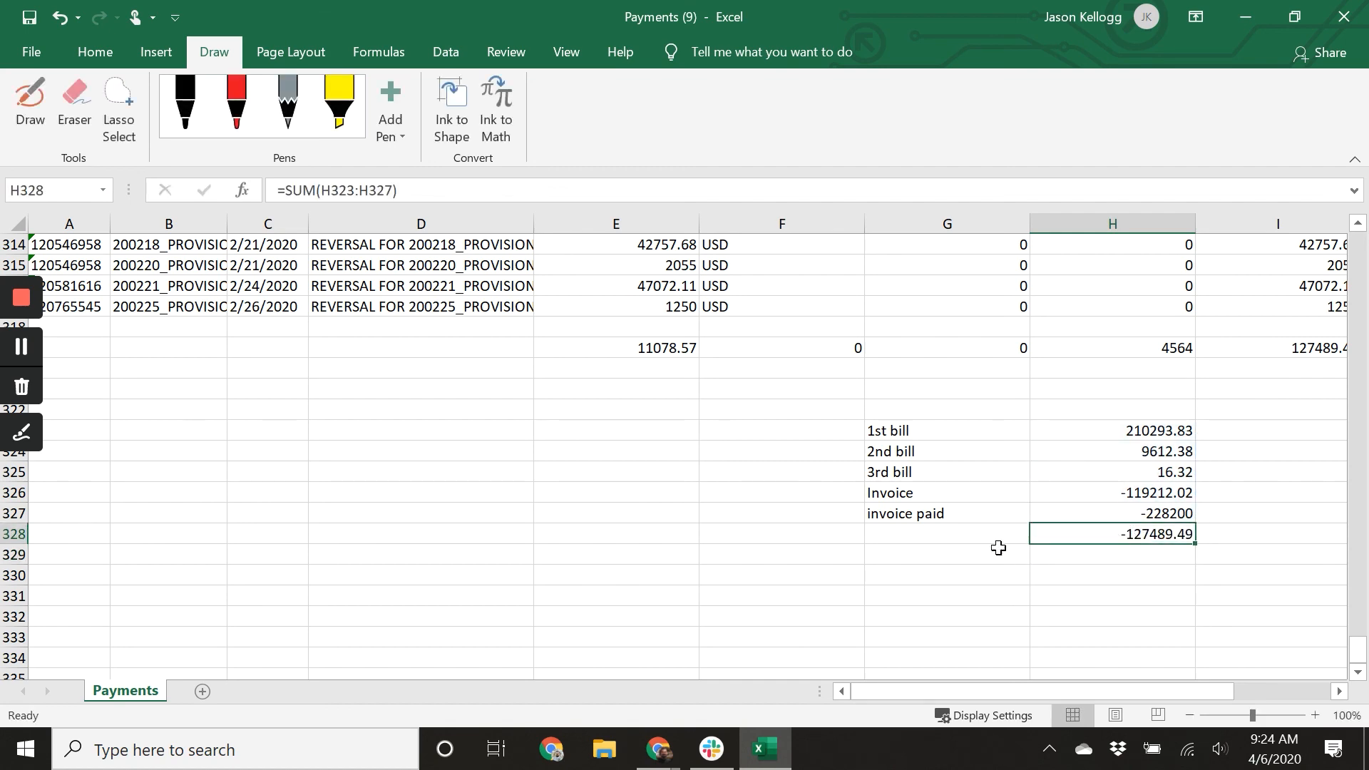
scroll(886, 574, up, 2)
scroll(806, 497, up, 20)
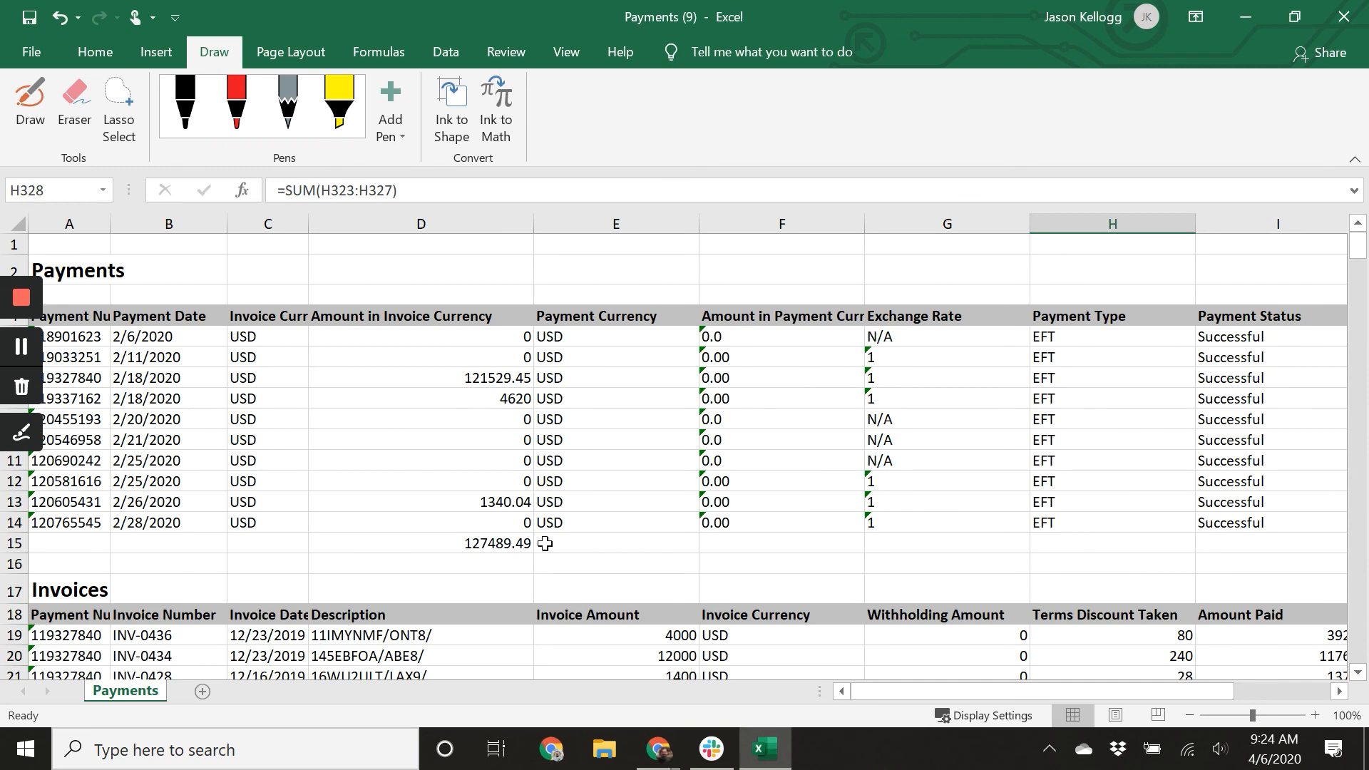
click(463, 540)
right_click(466, 546)
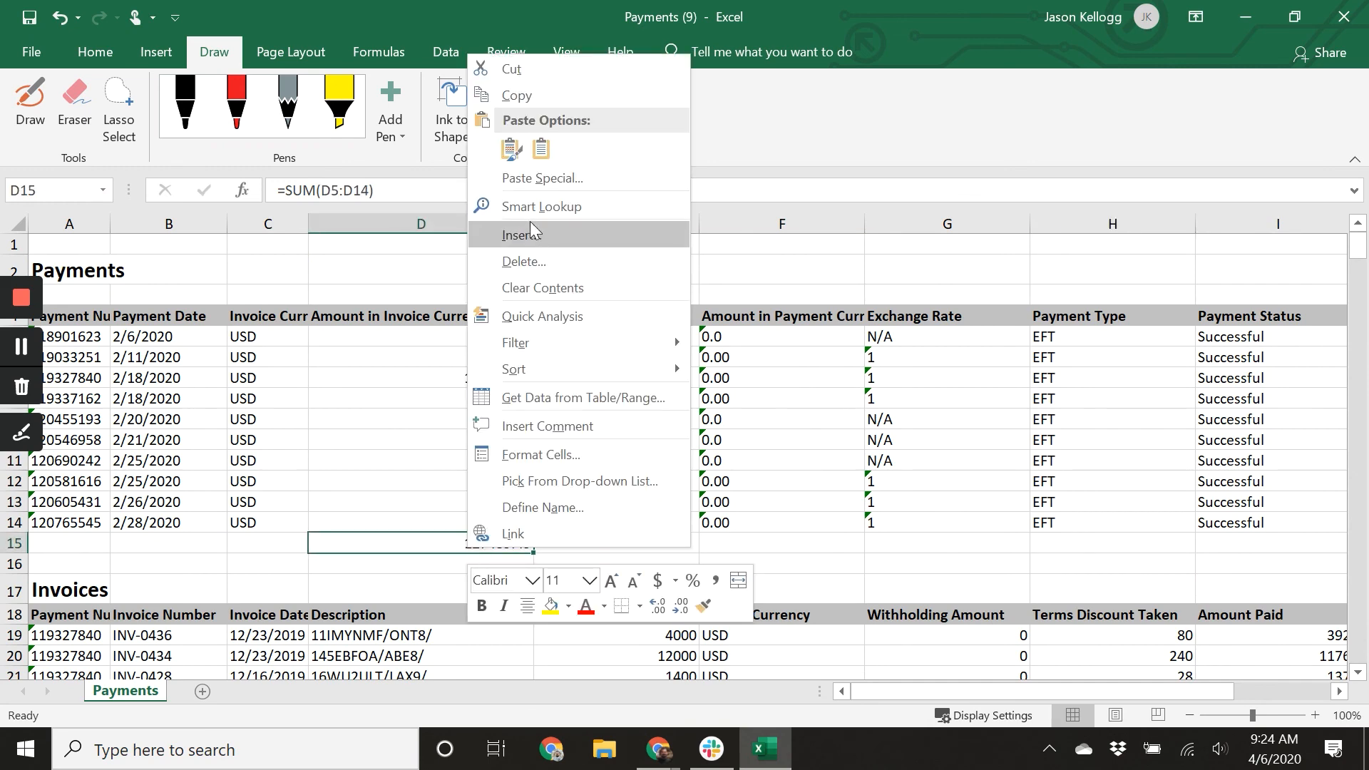
click(536, 91)
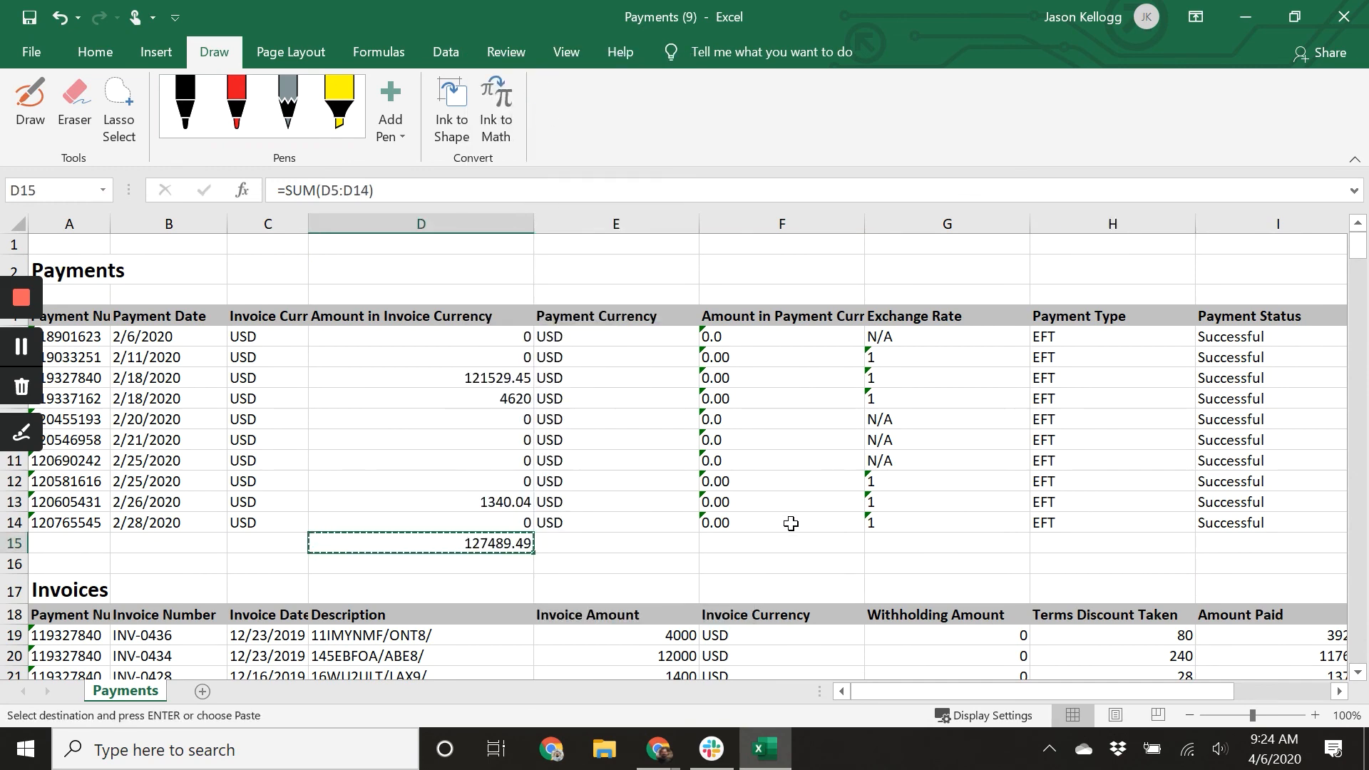
scroll(927, 531, down, 20)
scroll(1014, 539, down, 20)
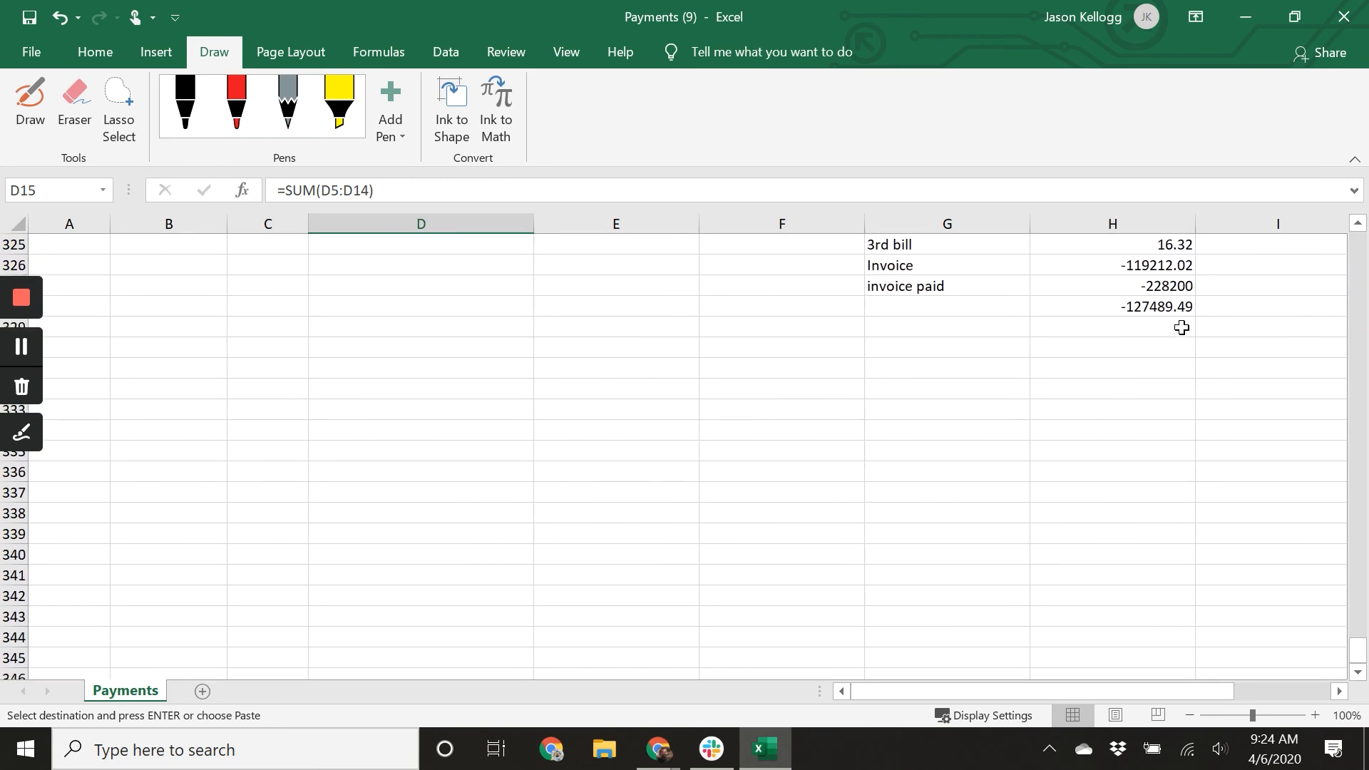
right_click(1150, 353)
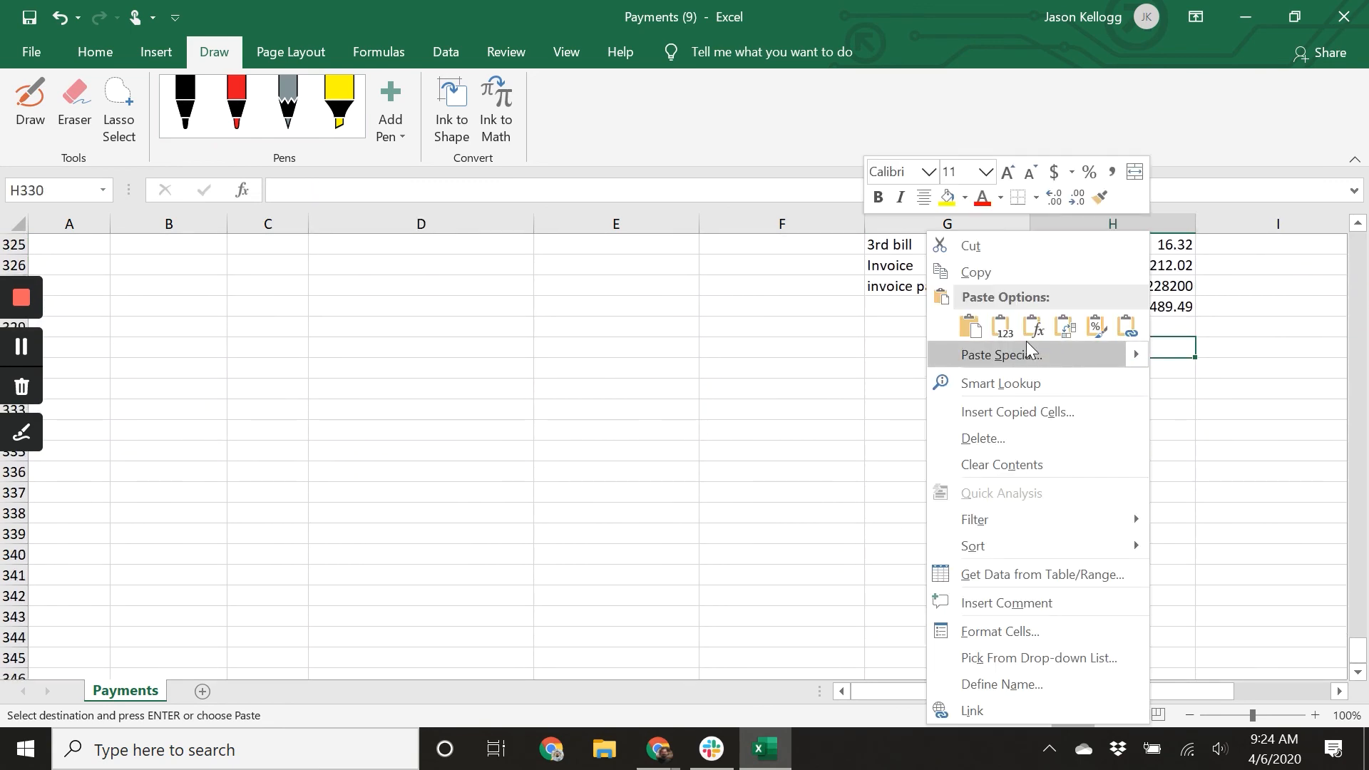
click(1008, 329)
click(1110, 385)
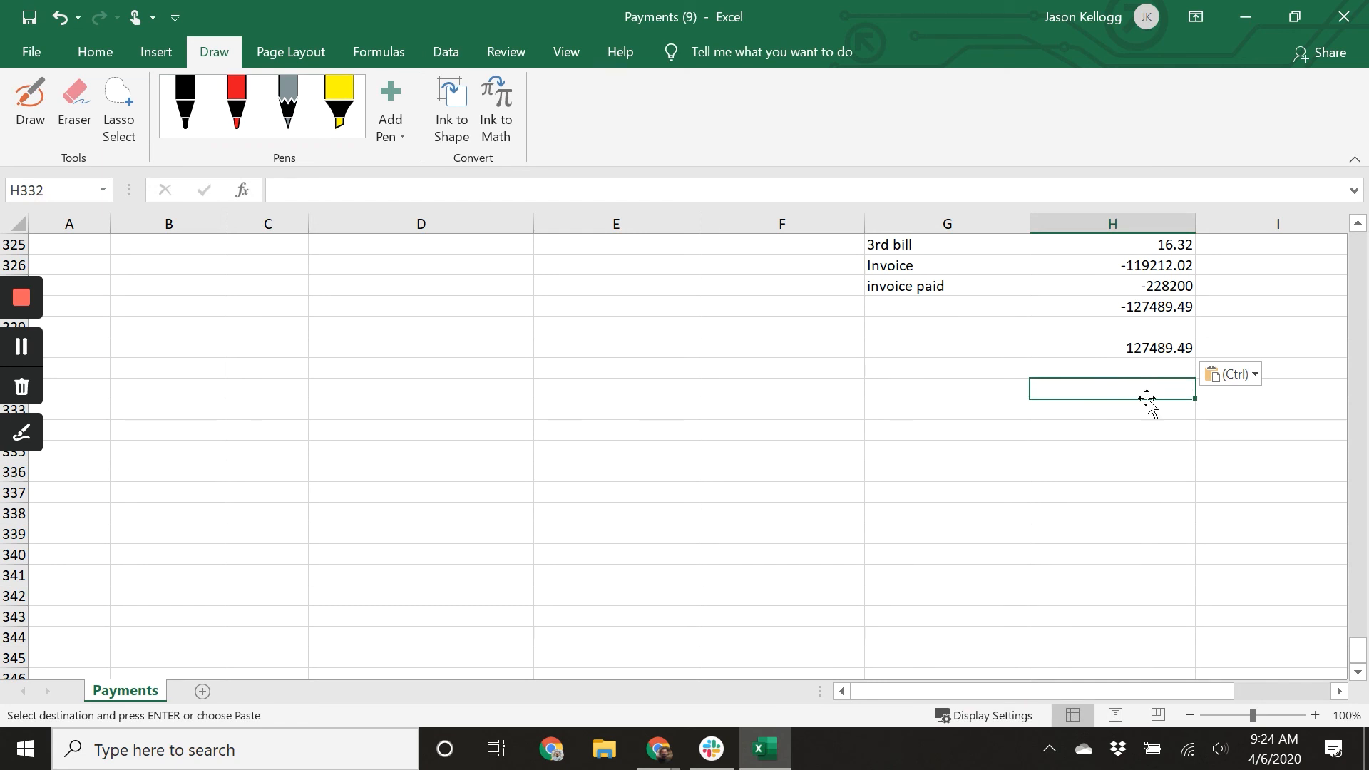
Add a formula summing the pasted payments total and the SUM result to check they cancel out.
key(Escape)
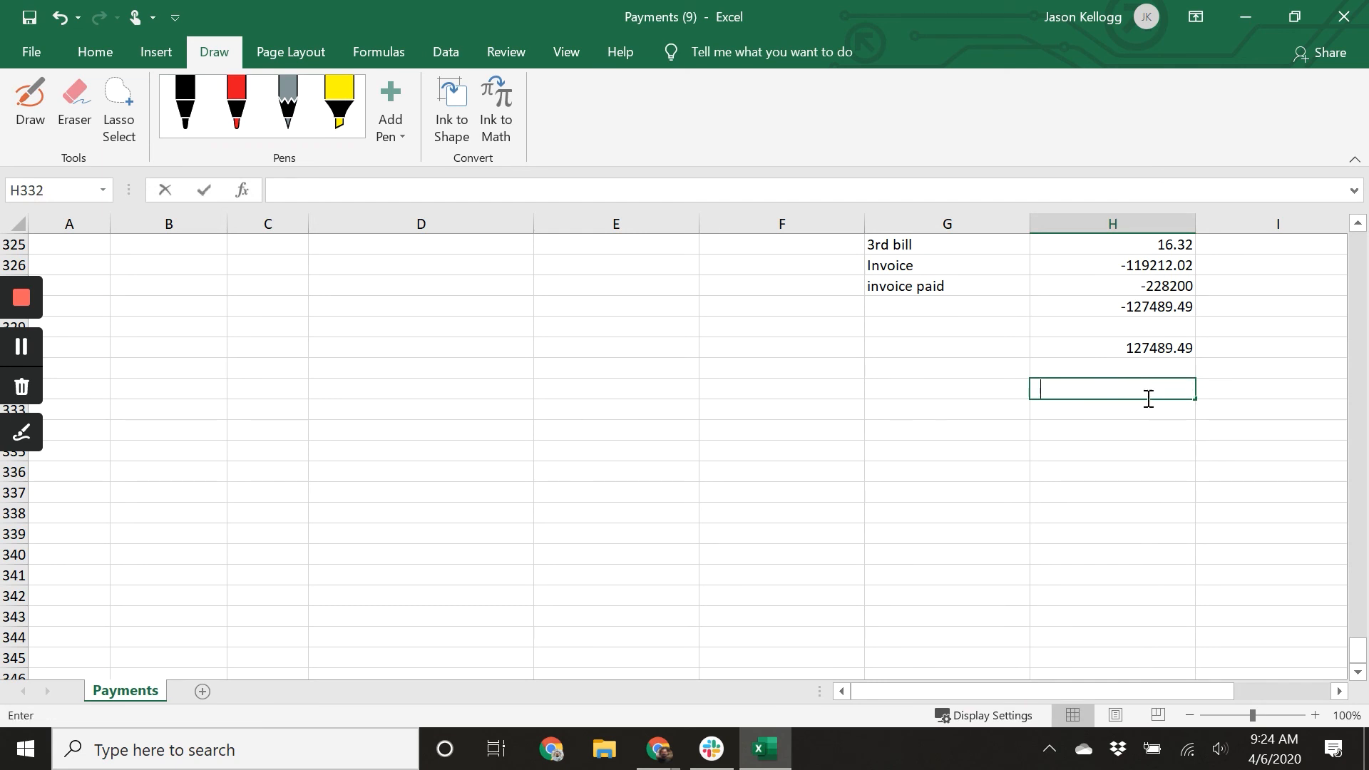
text(=)
key(Up)
key(Up)
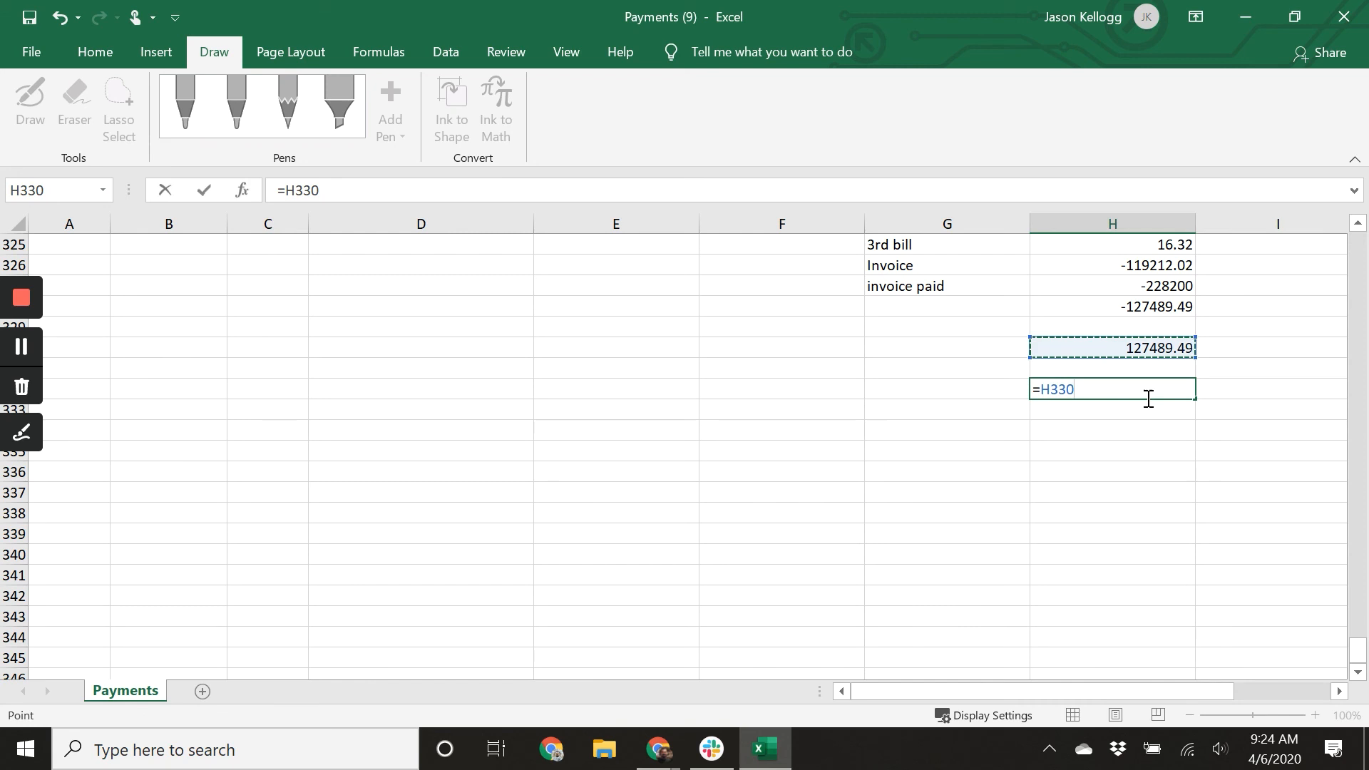
text(+)
key(Up)
key(Up)
key(Up)
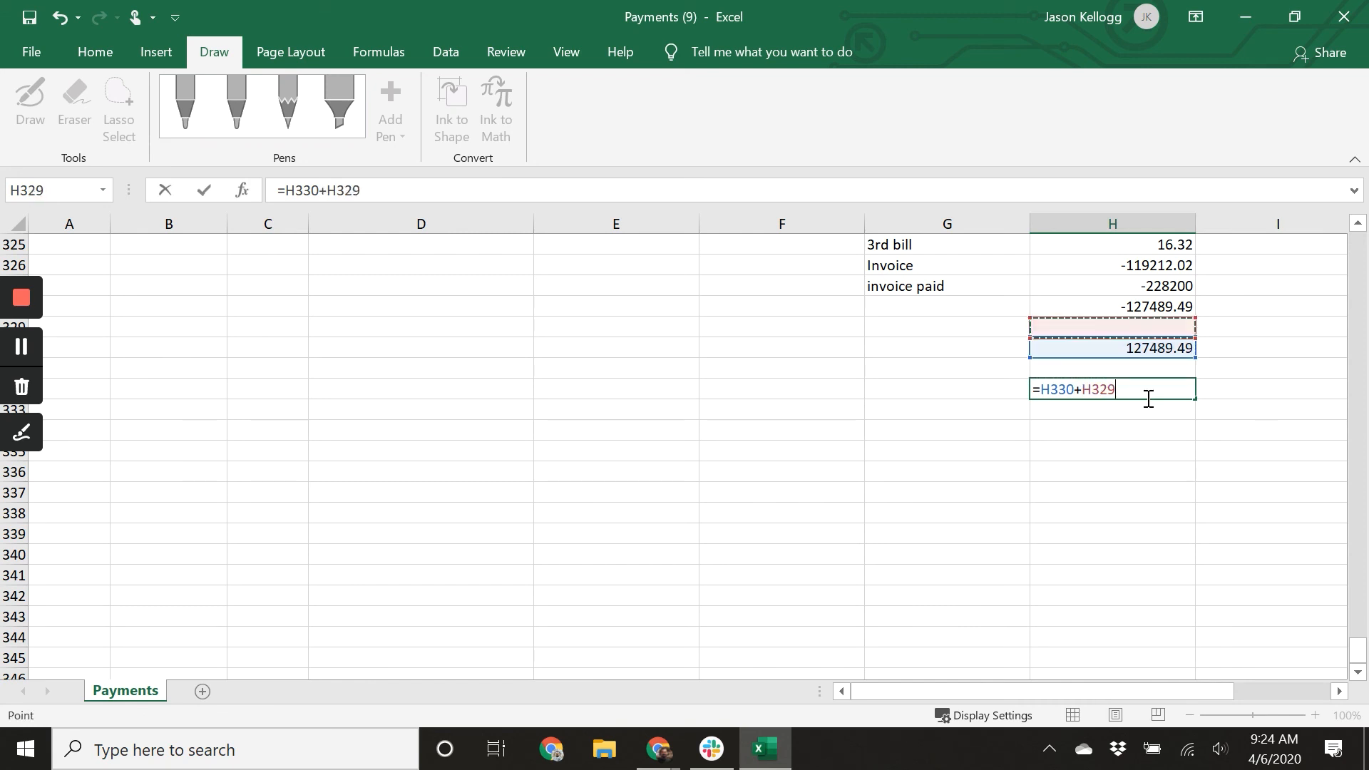
key(Up)
key(Return)
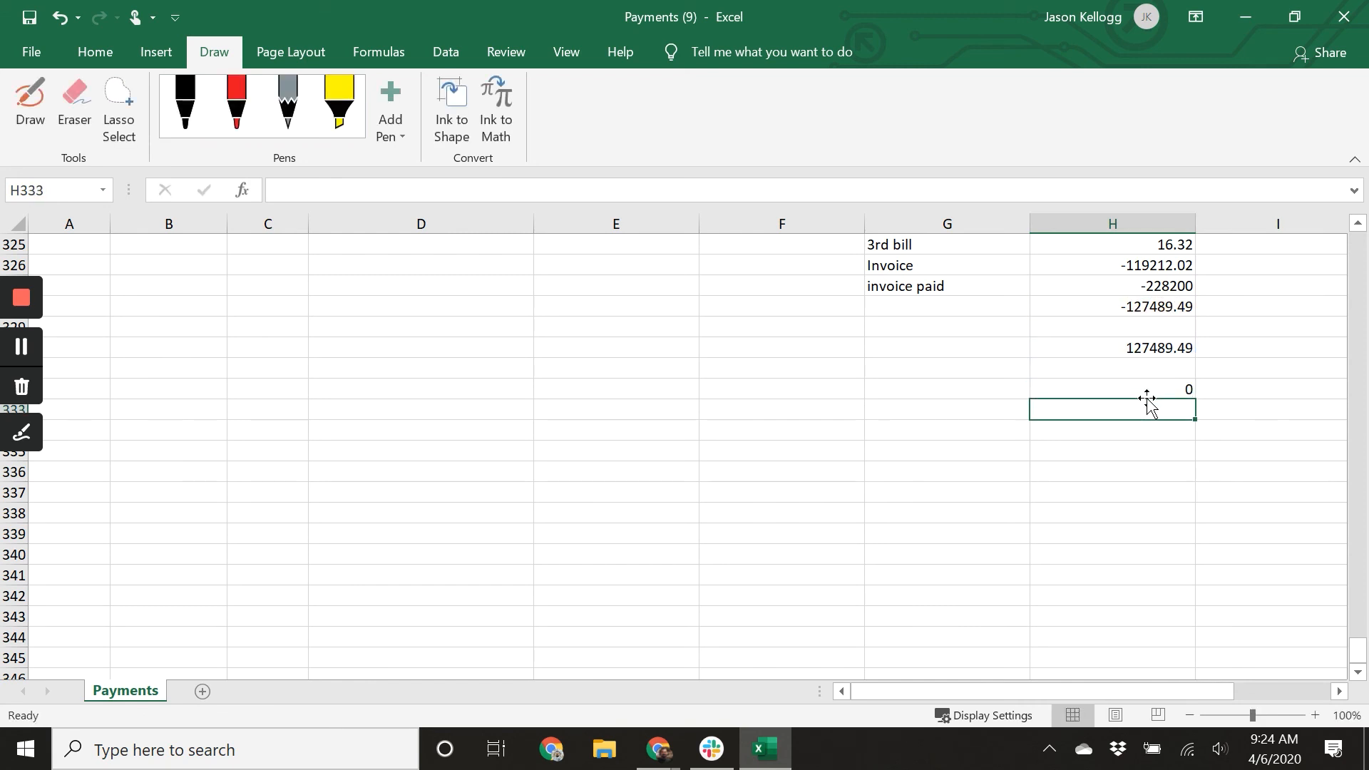
Switch to the browser and approve the Provision reversals invoice.
scroll(1143, 455, up, 1)
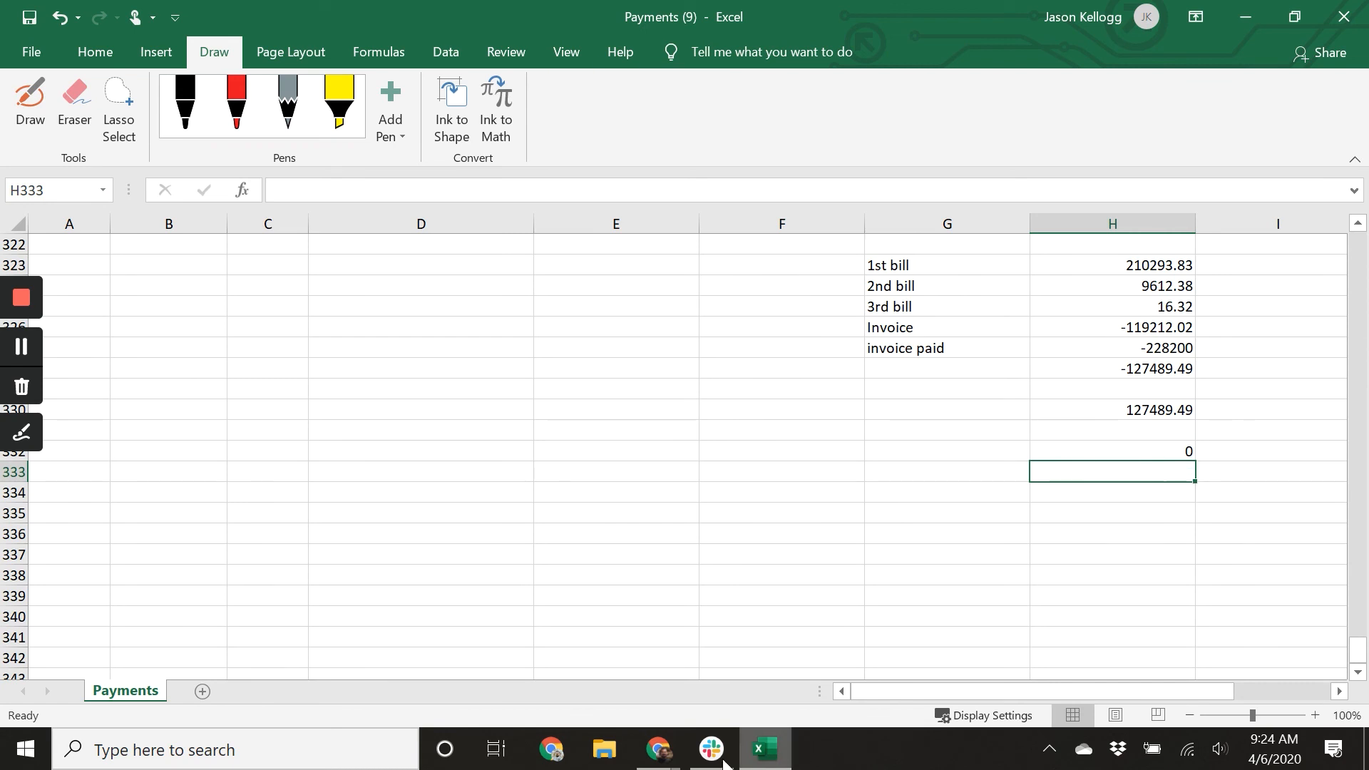
mouse_move(644, 761)
click(698, 700)
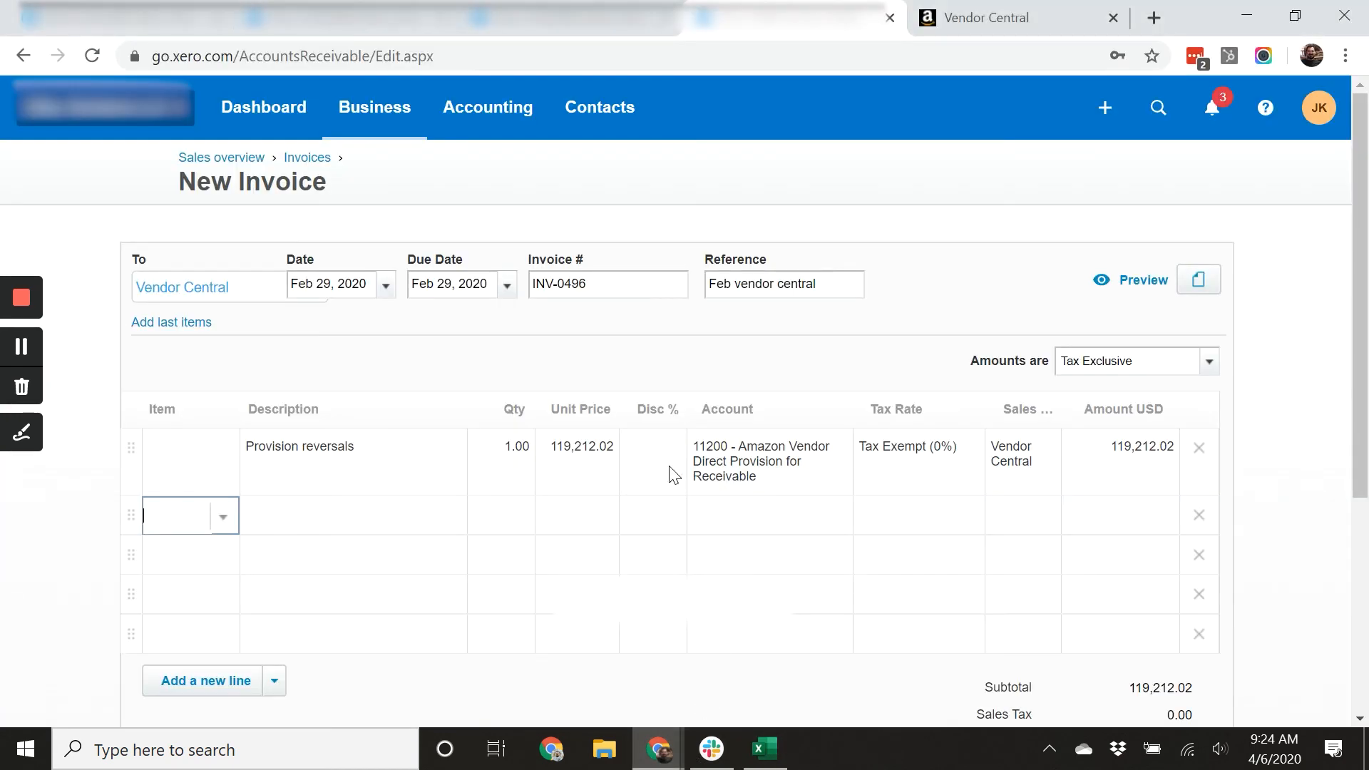
scroll(842, 436, down, 5)
click(1013, 520)
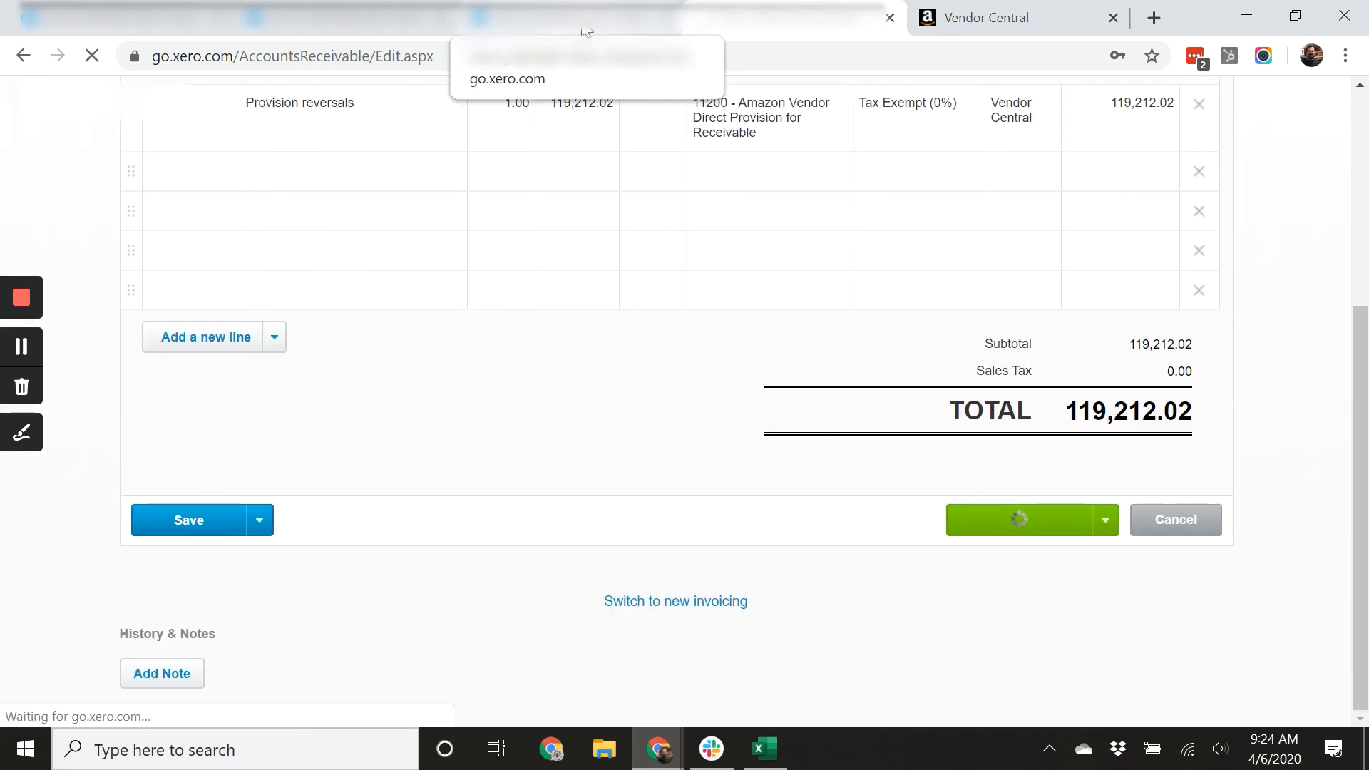
Approve the Dec freight charges bill and the Feb Vendor Central bill, then close the finished tab.
click(1039, 685)
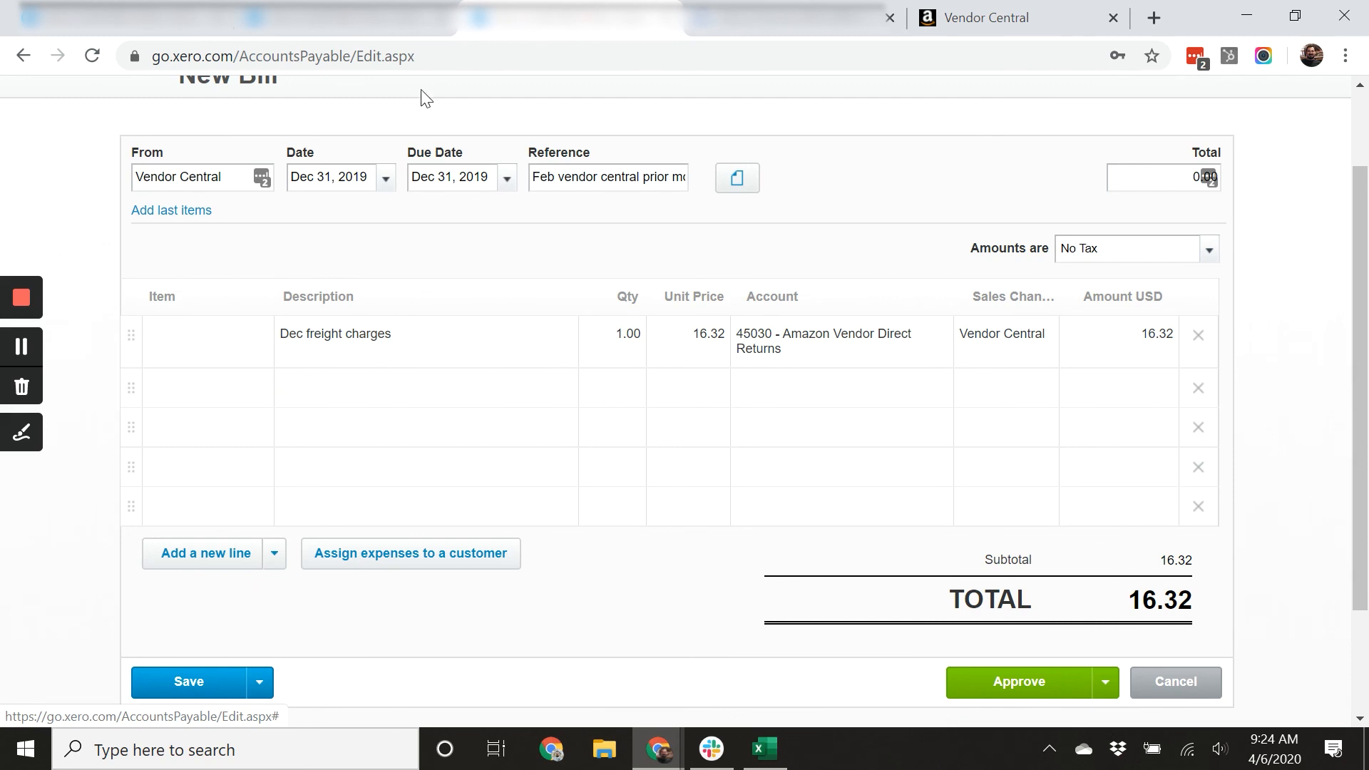
click(1050, 576)
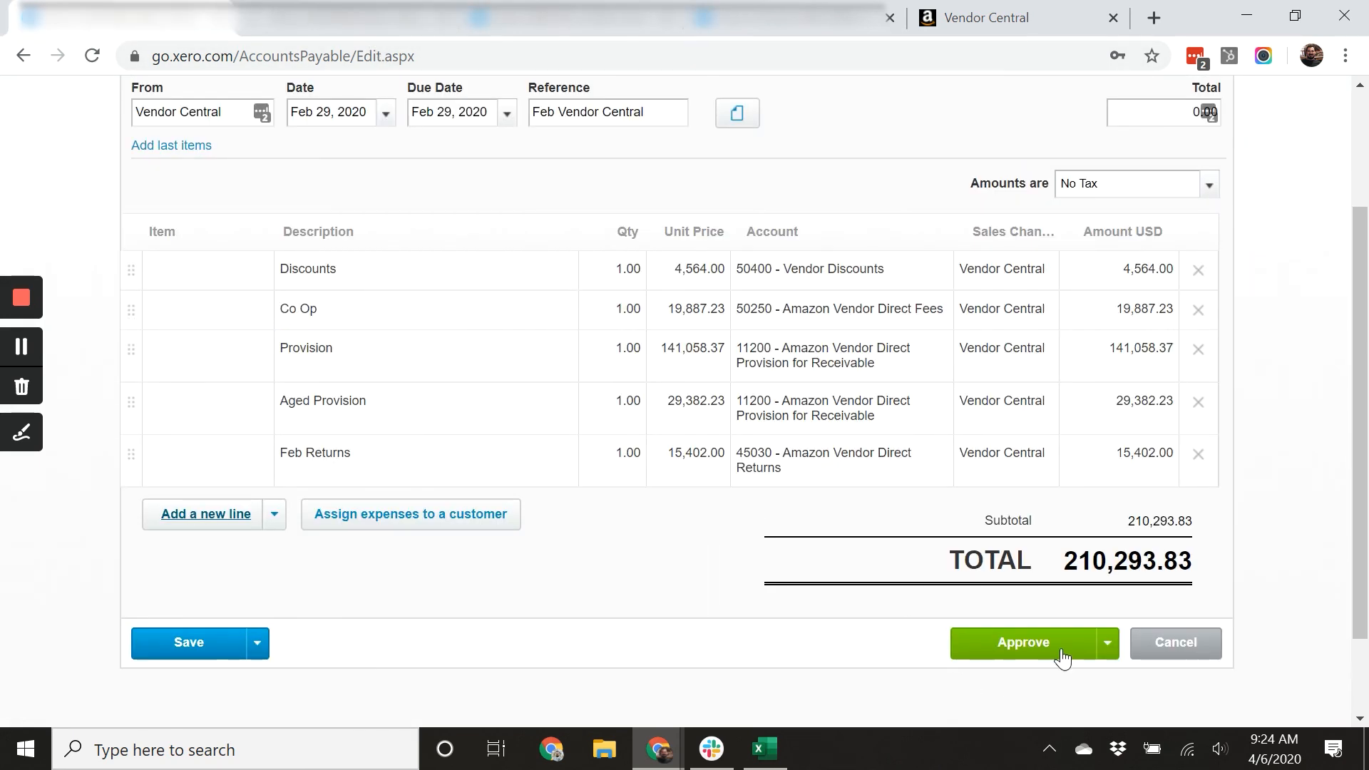
click(811, 28)
click(891, 18)
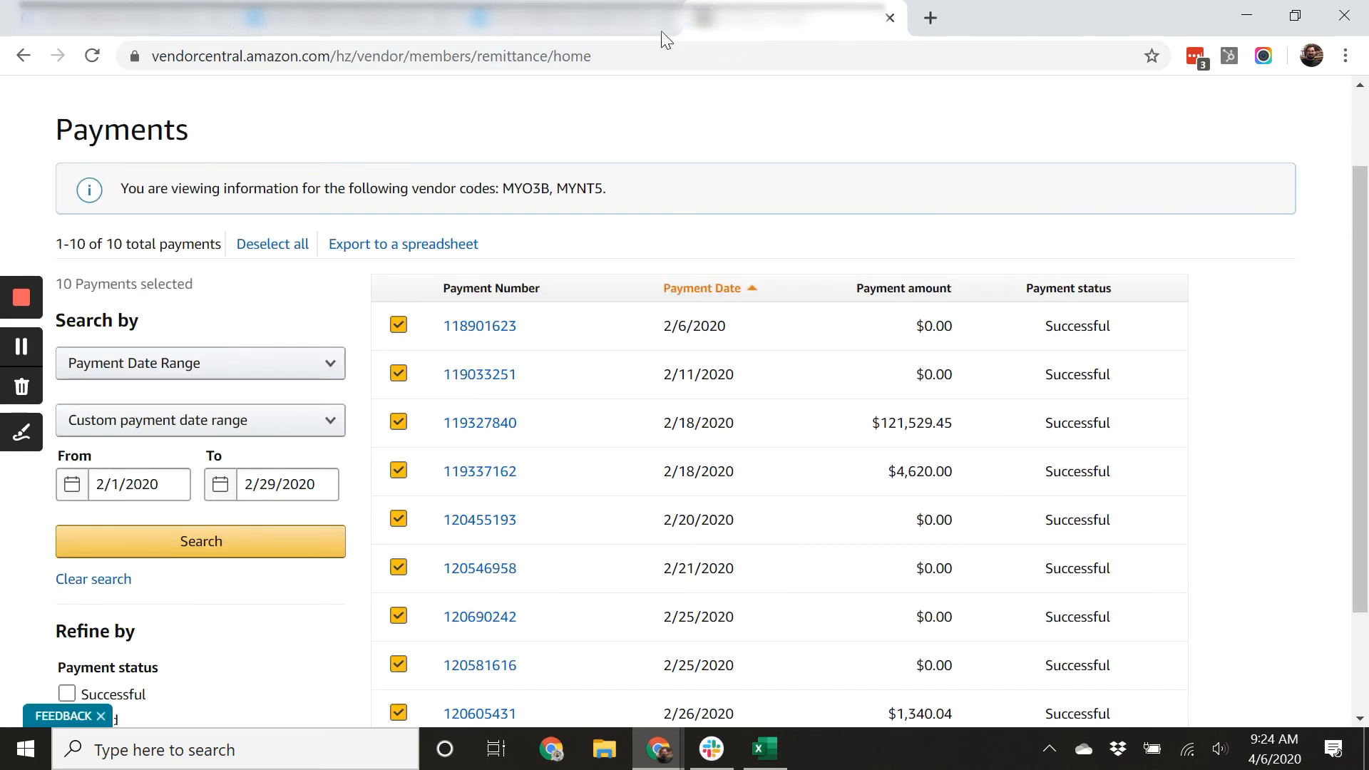
Review each approved prior-month bill in its tab and close those tabs.
click(613, 30)
scroll(782, 355, up, 7)
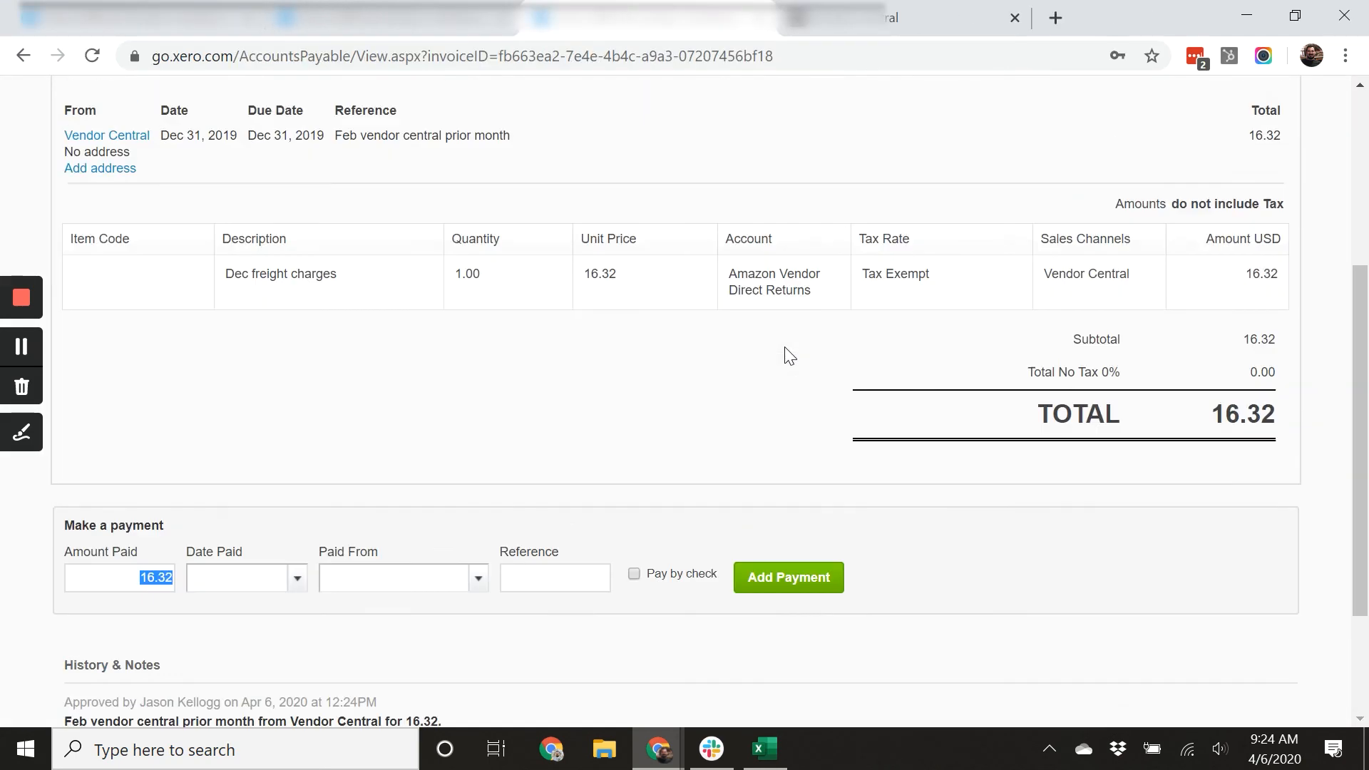
click(757, 18)
click(444, 30)
scroll(801, 490, up, 5)
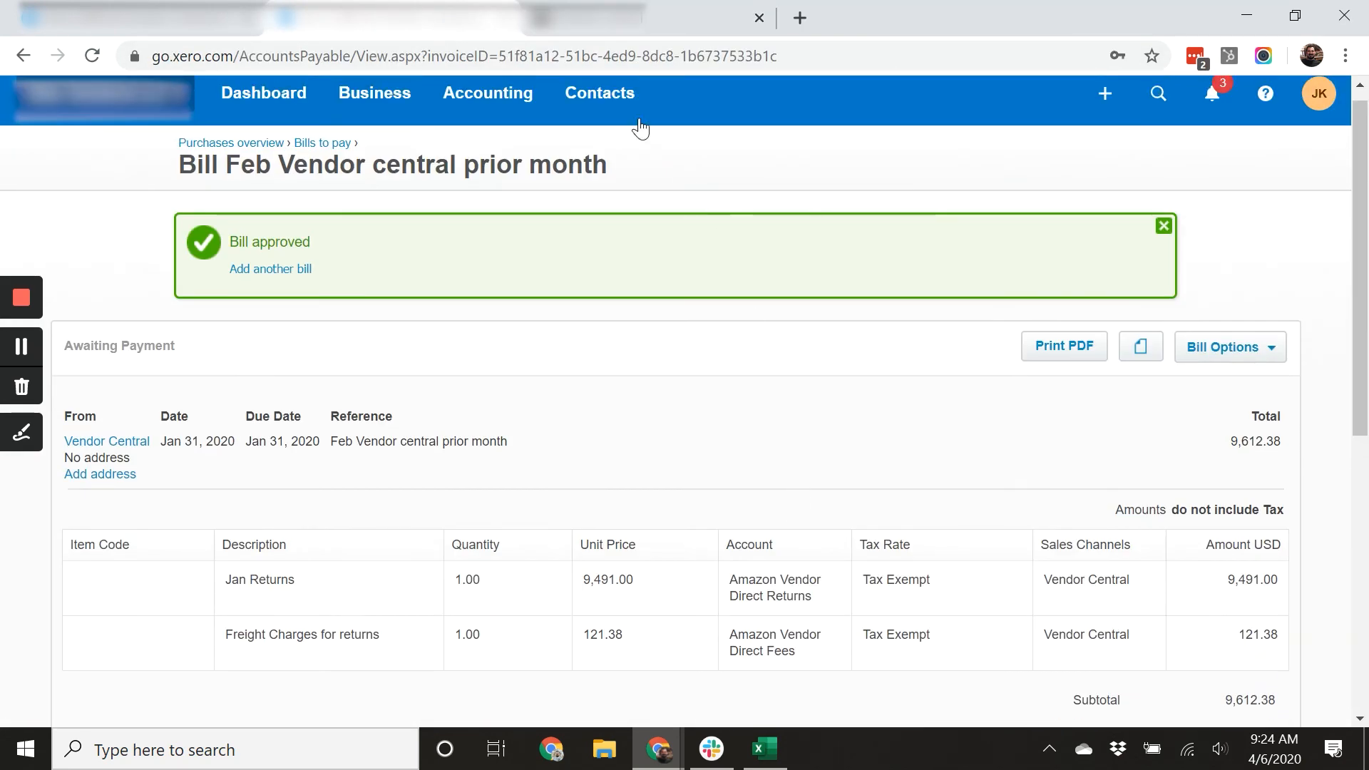
click(504, 18)
click(98, 31)
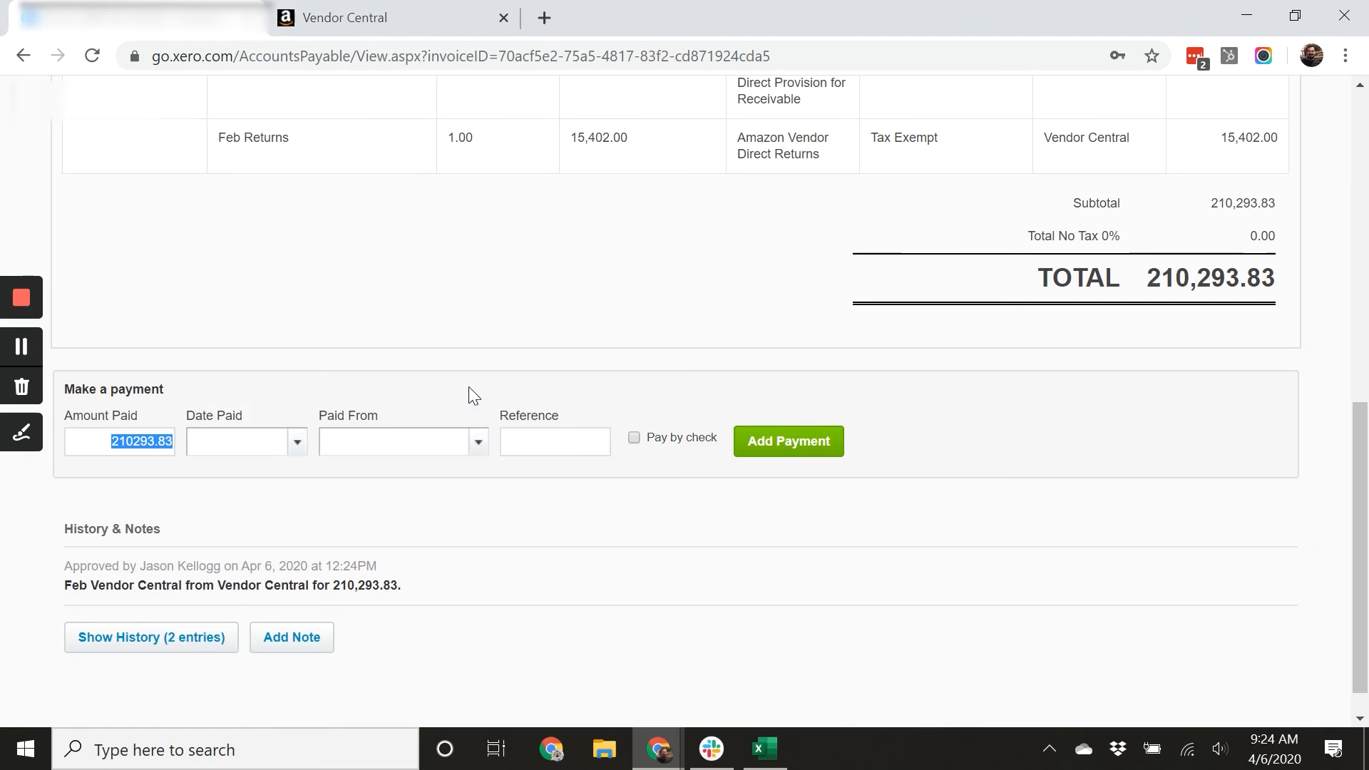
Go to the Dashboard and open reconciliation of the bank account's 3 unreconciled items.
scroll(469, 387, up, 10)
click(258, 116)
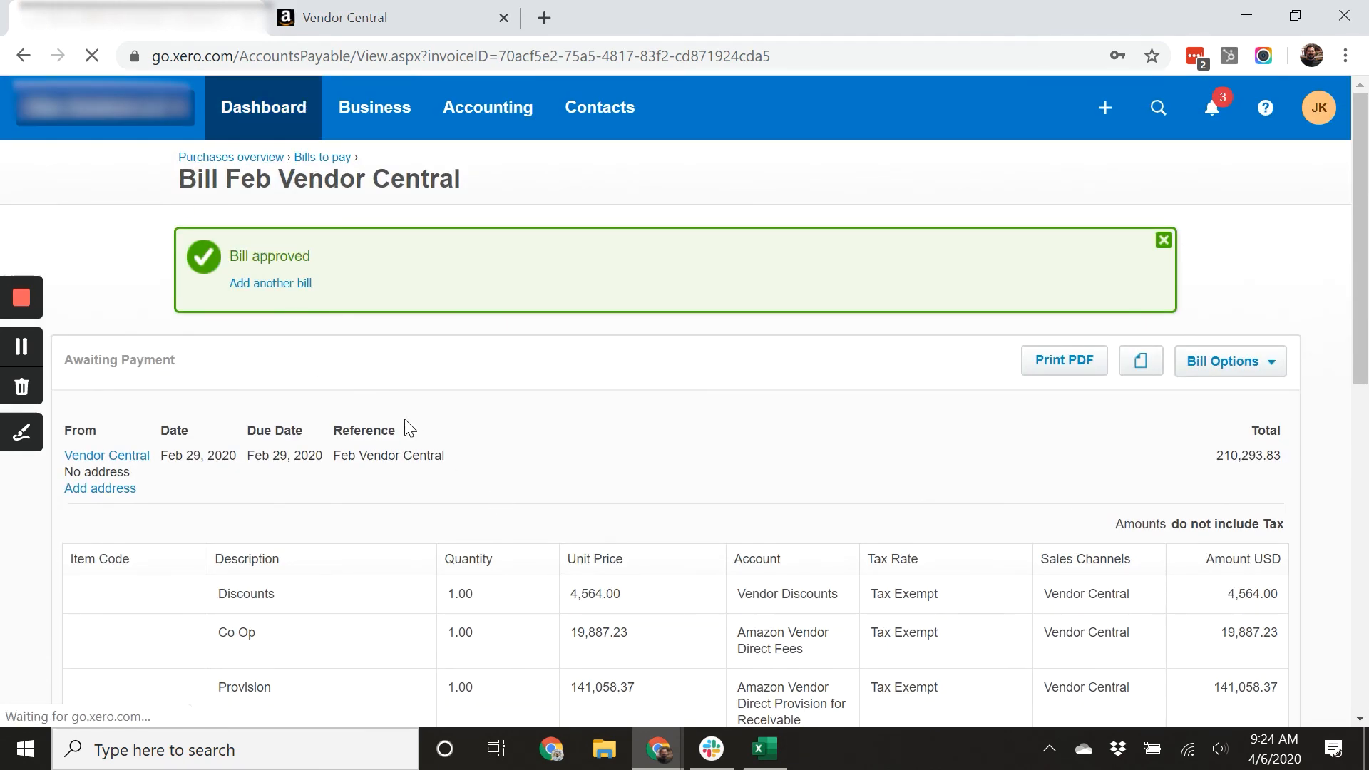
scroll(207, 470, down, 5)
scroll(207, 471, down, 10)
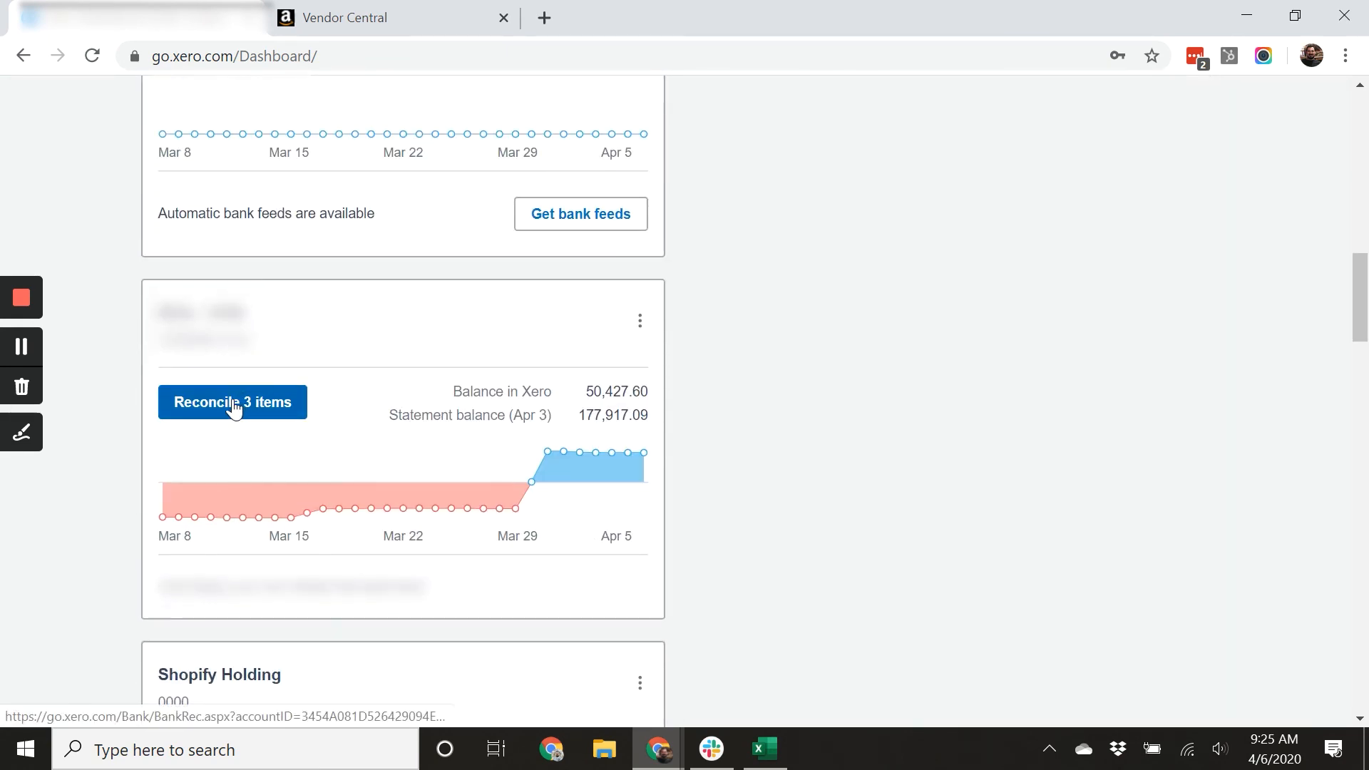
click(234, 410)
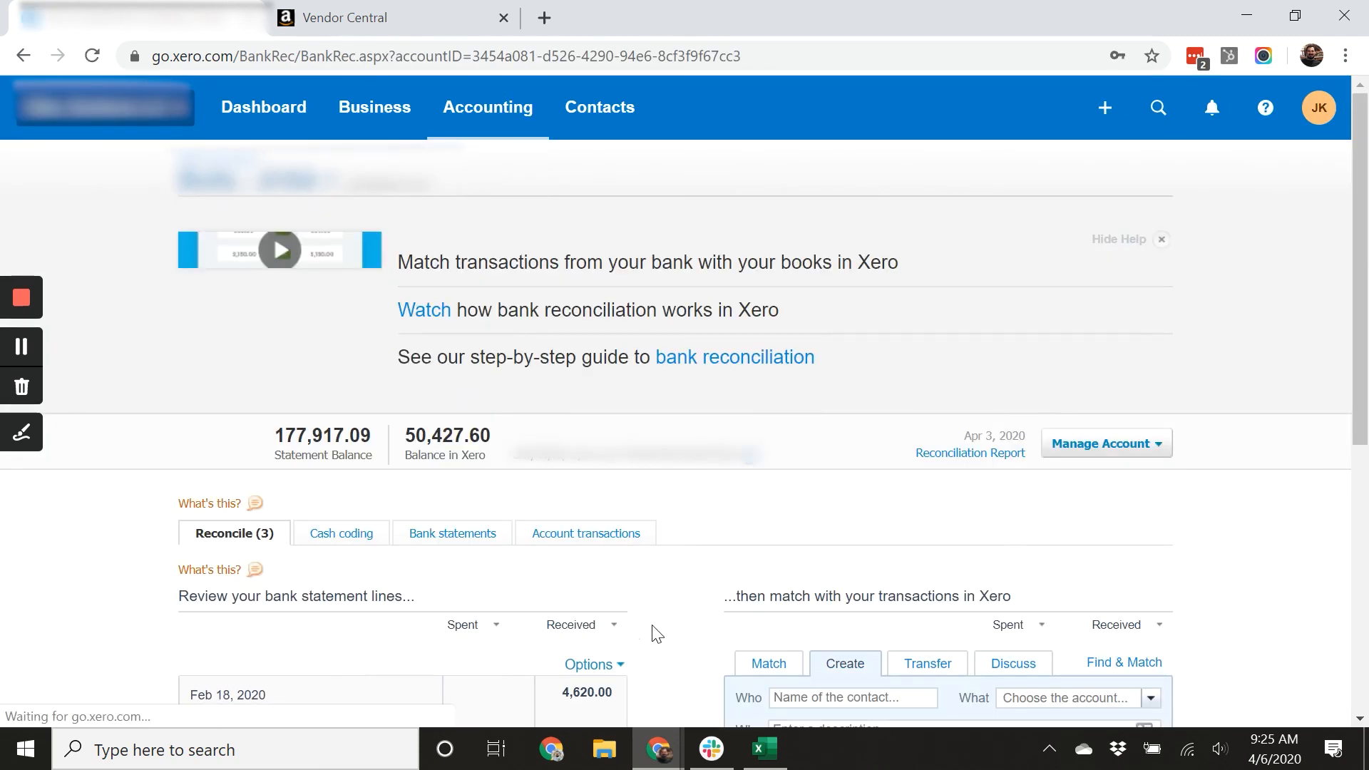
Open matching for the Feb 18, 2020 bank statement line of 4,620.00.
scroll(645, 504, down, 5)
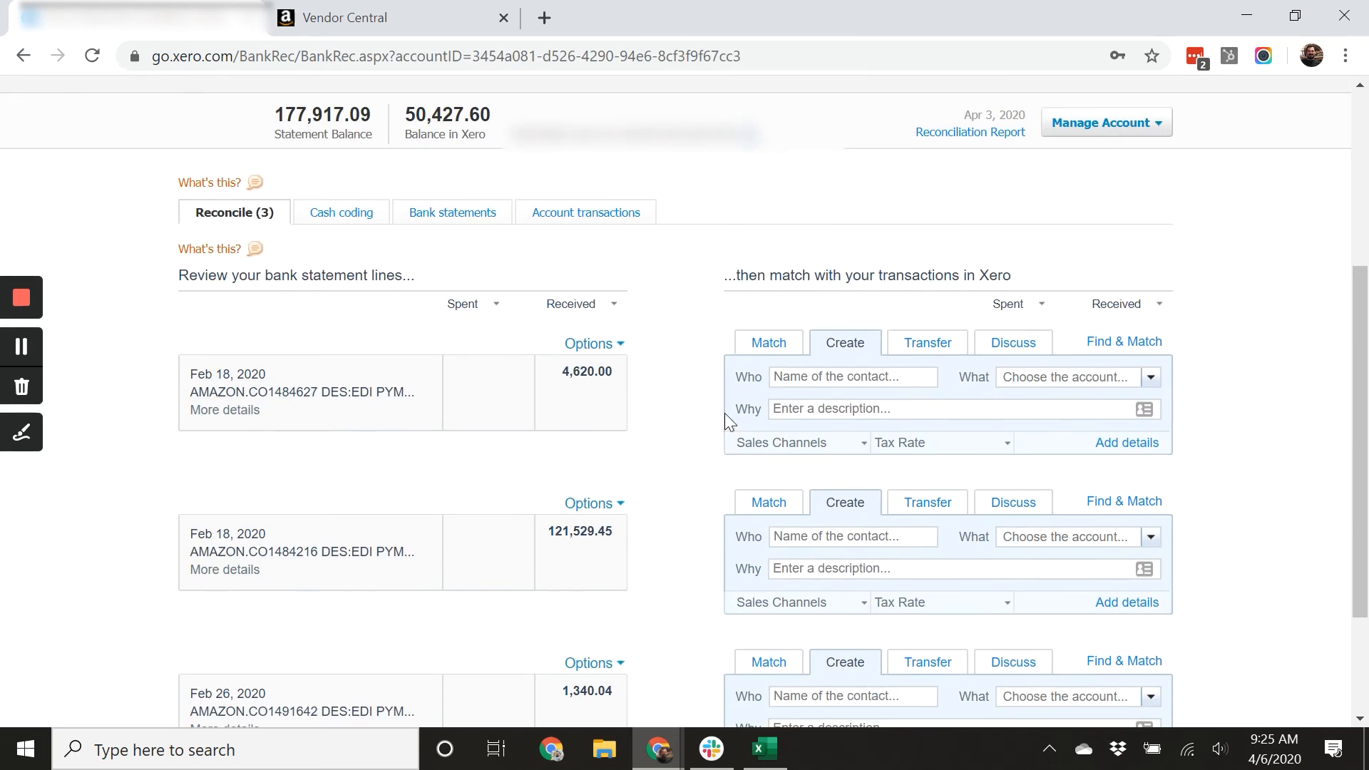
scroll(670, 357, down, 2)
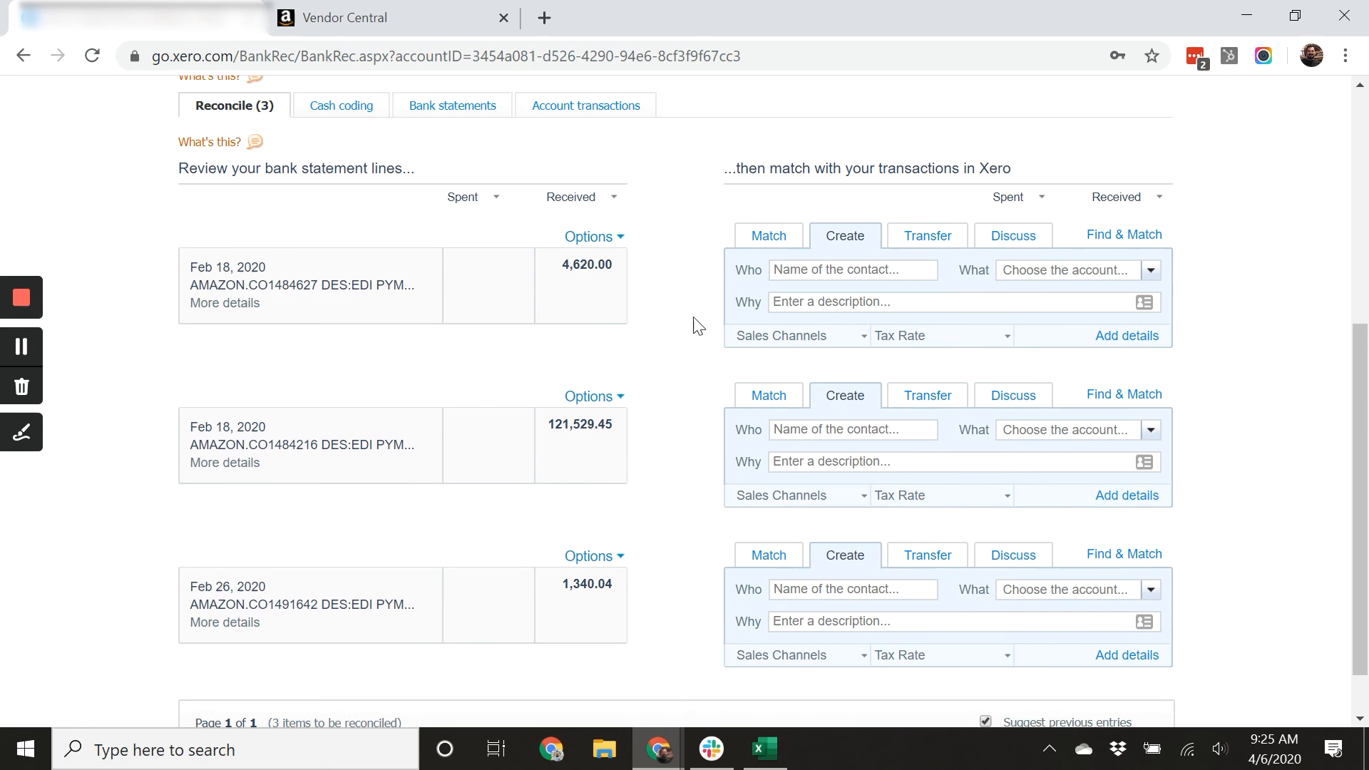
click(761, 238)
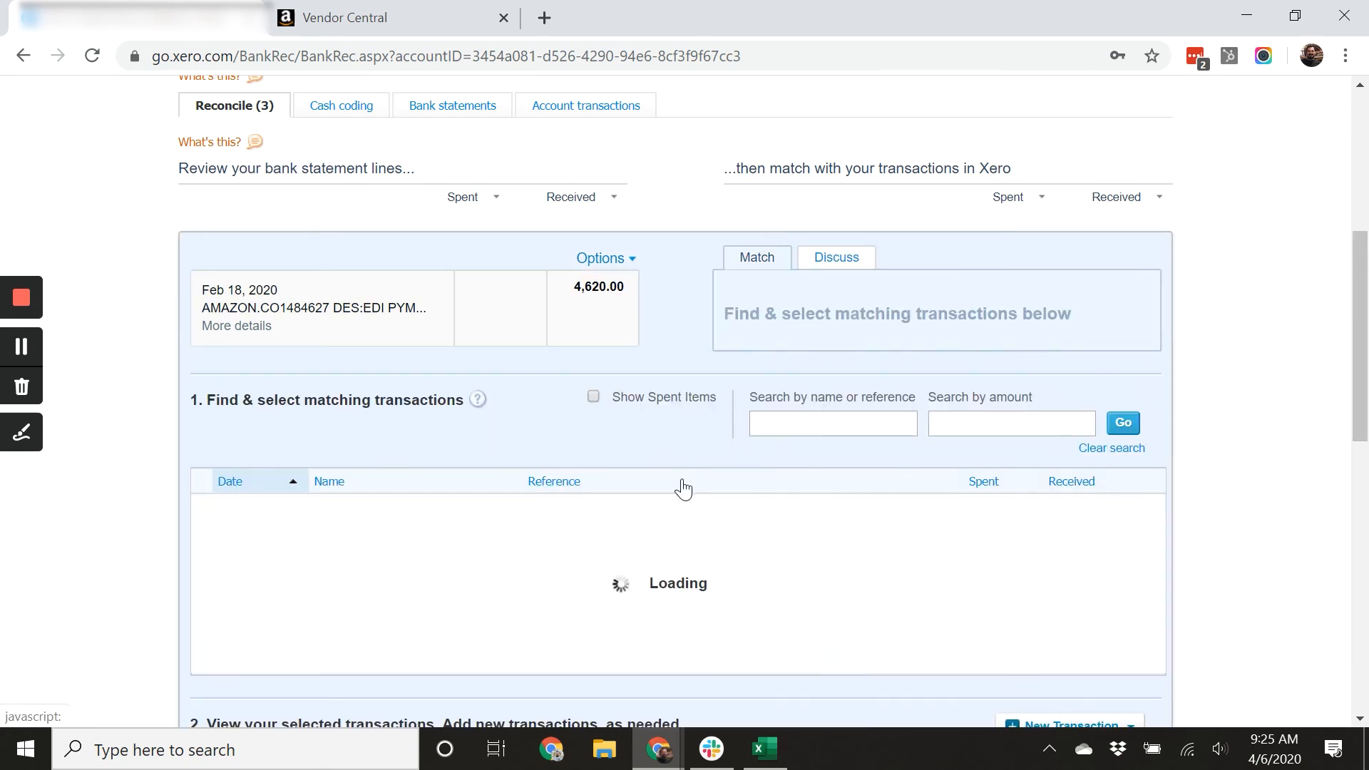
scroll(670, 457, down, 2)
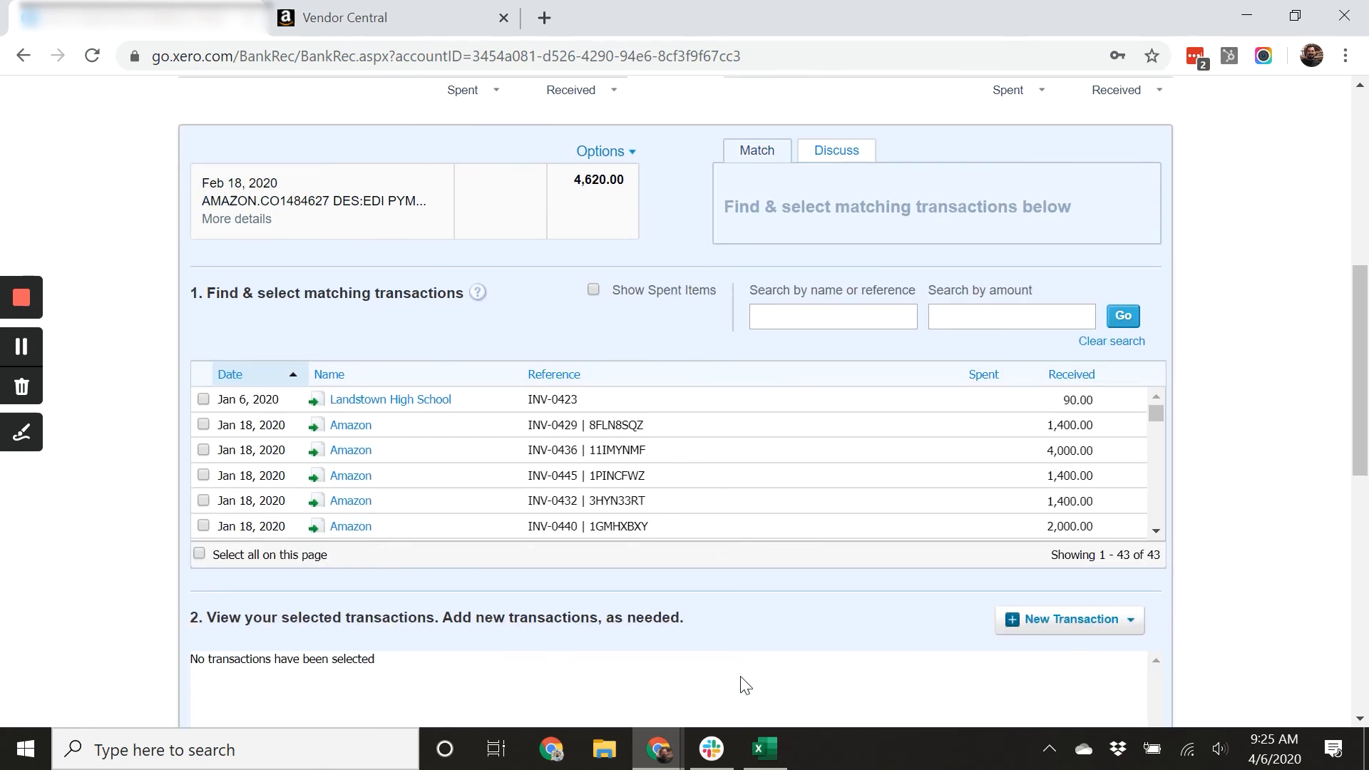
Switch to the spreadsheet and review the reconciliation figures.
click(764, 748)
scroll(713, 506, up, 4)
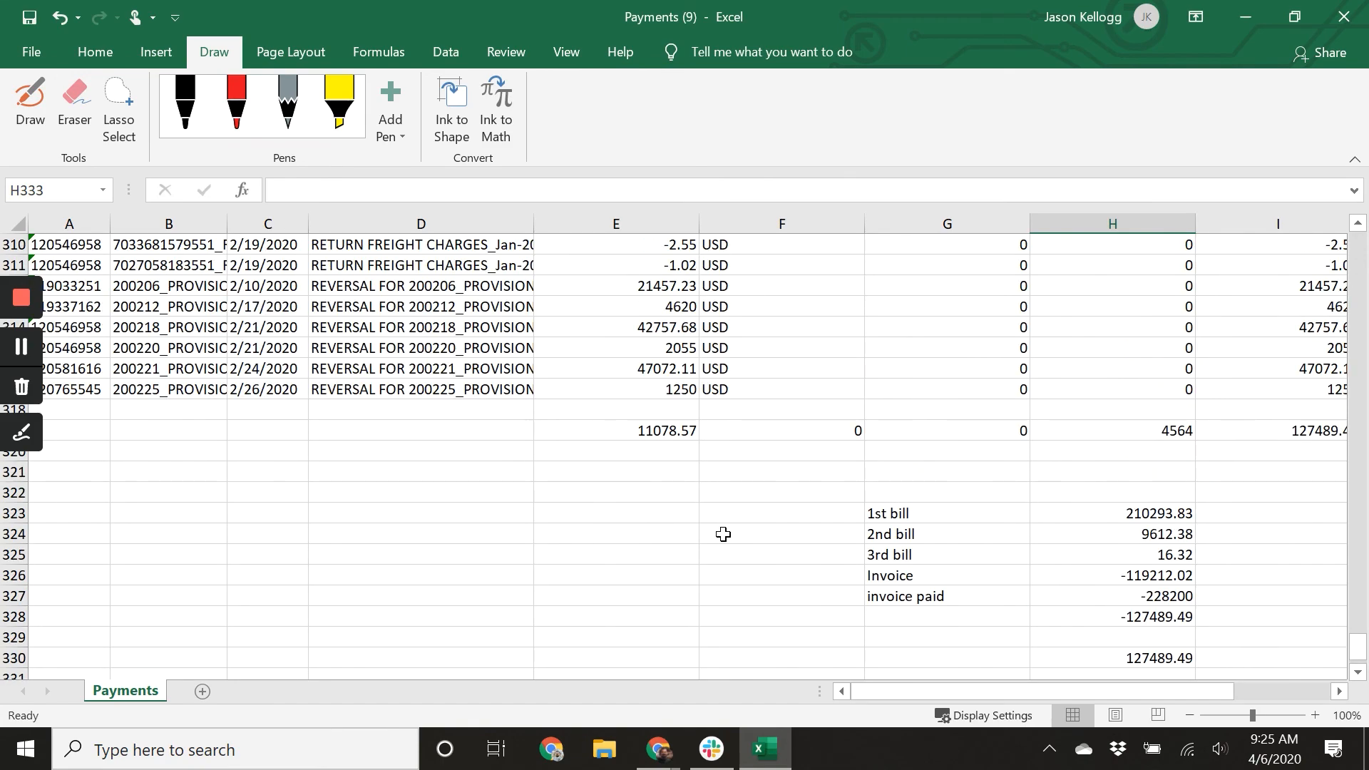
Sort the invoice rows by invoice number in column B, ascending, without treating the first row as headers.
scroll(723, 534, up, 7)
scroll(633, 479, up, 20)
scroll(624, 478, up, 20)
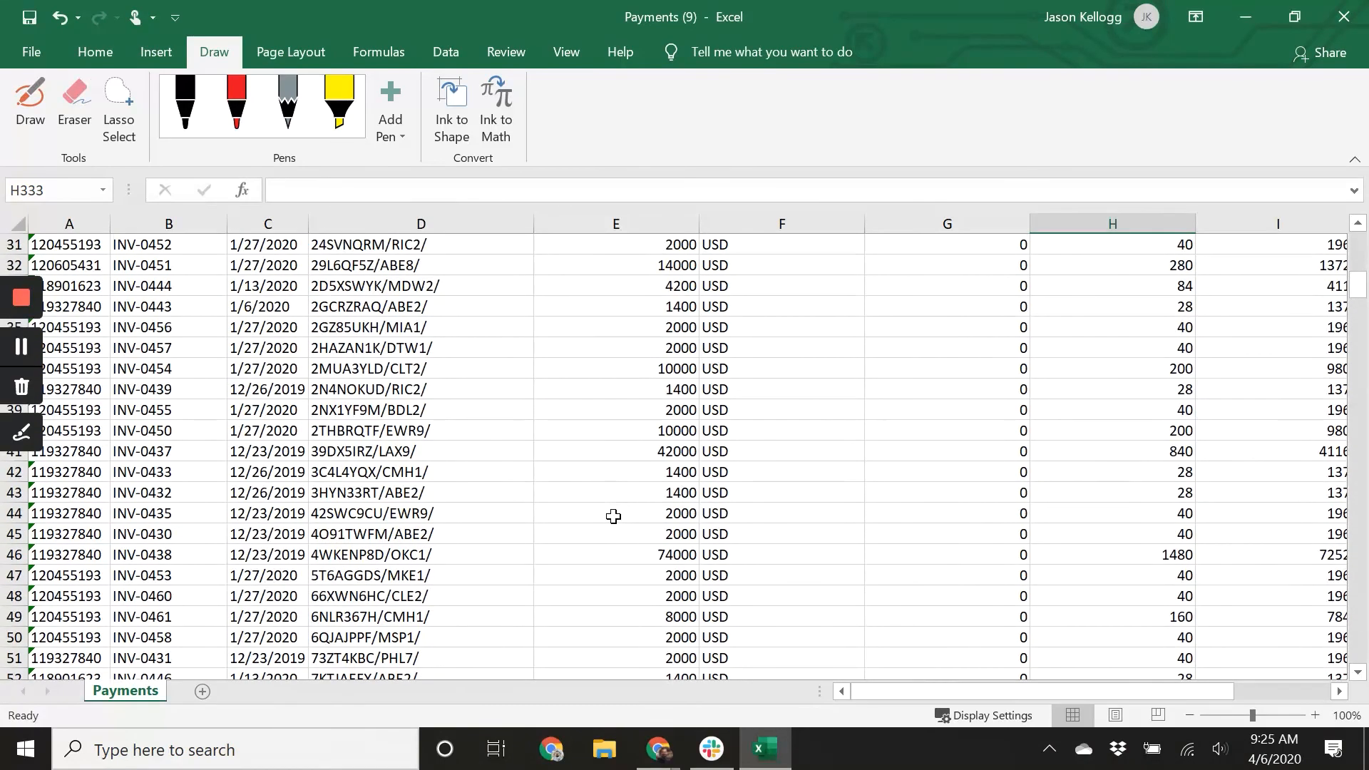
scroll(613, 514, up, 6)
scroll(205, 409, down, 4)
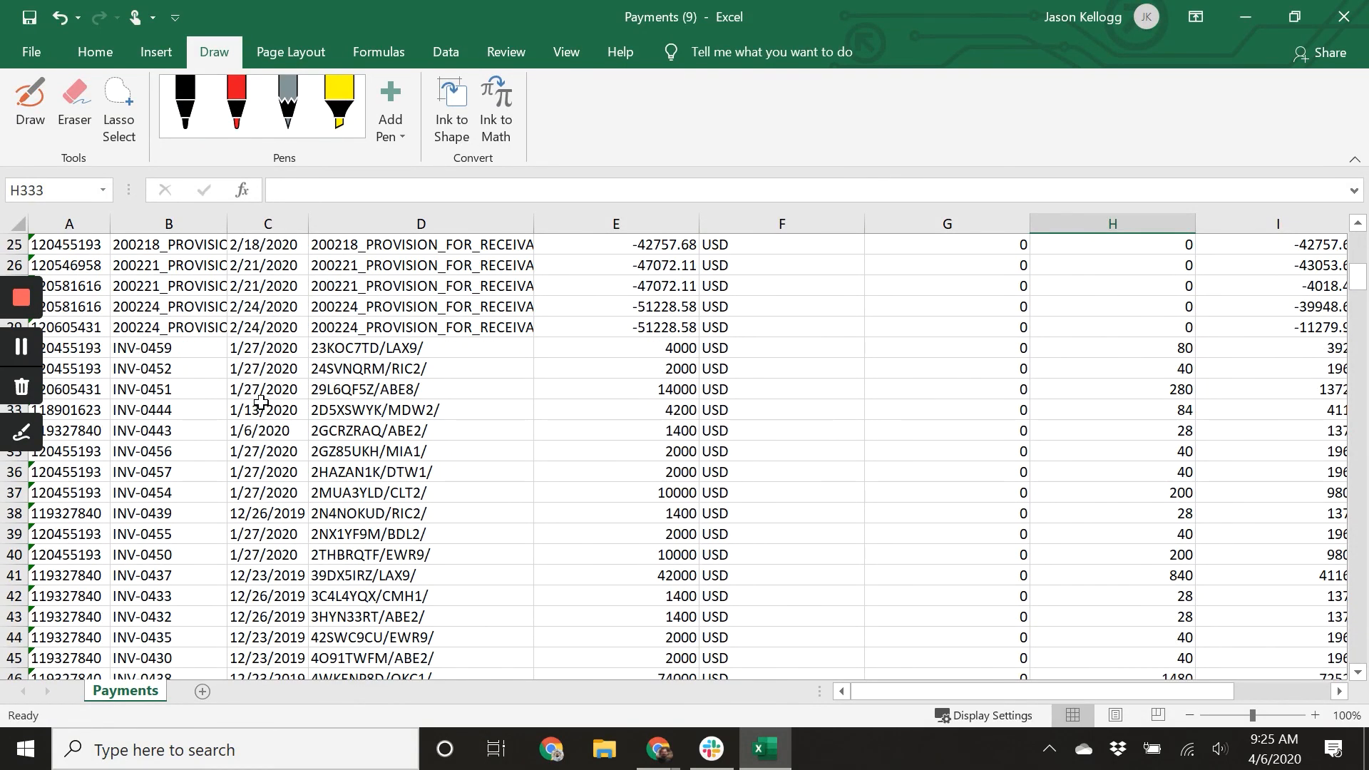
scroll(63, 563, down, 6)
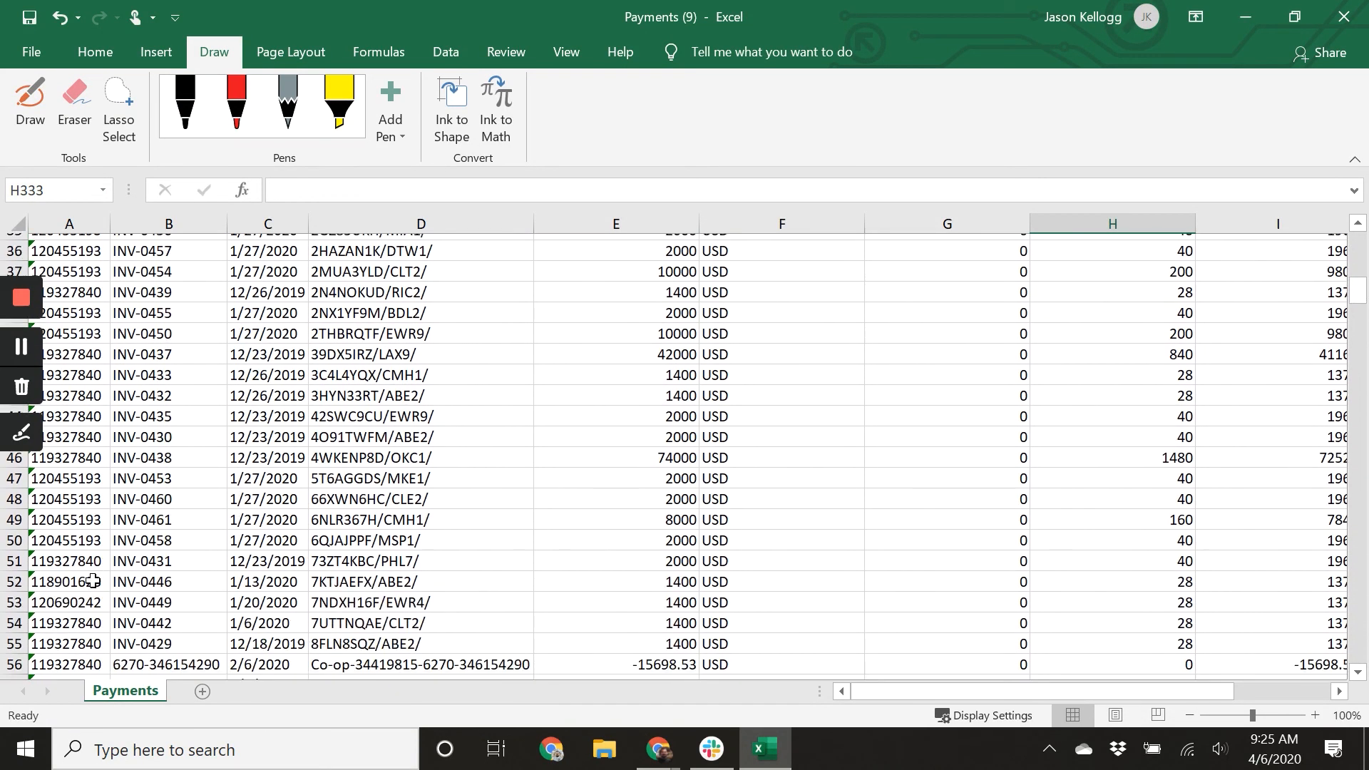
drag(5, 490, 13, 295)
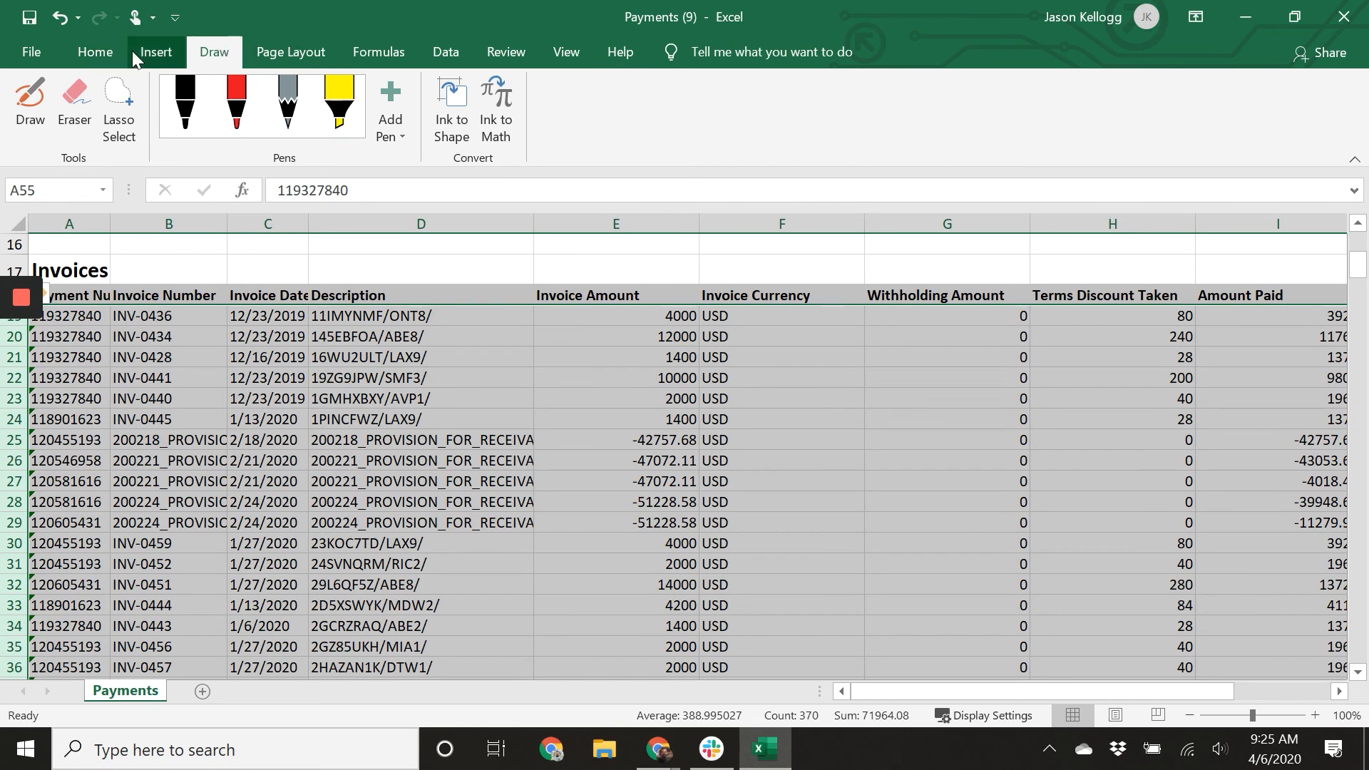
click(90, 52)
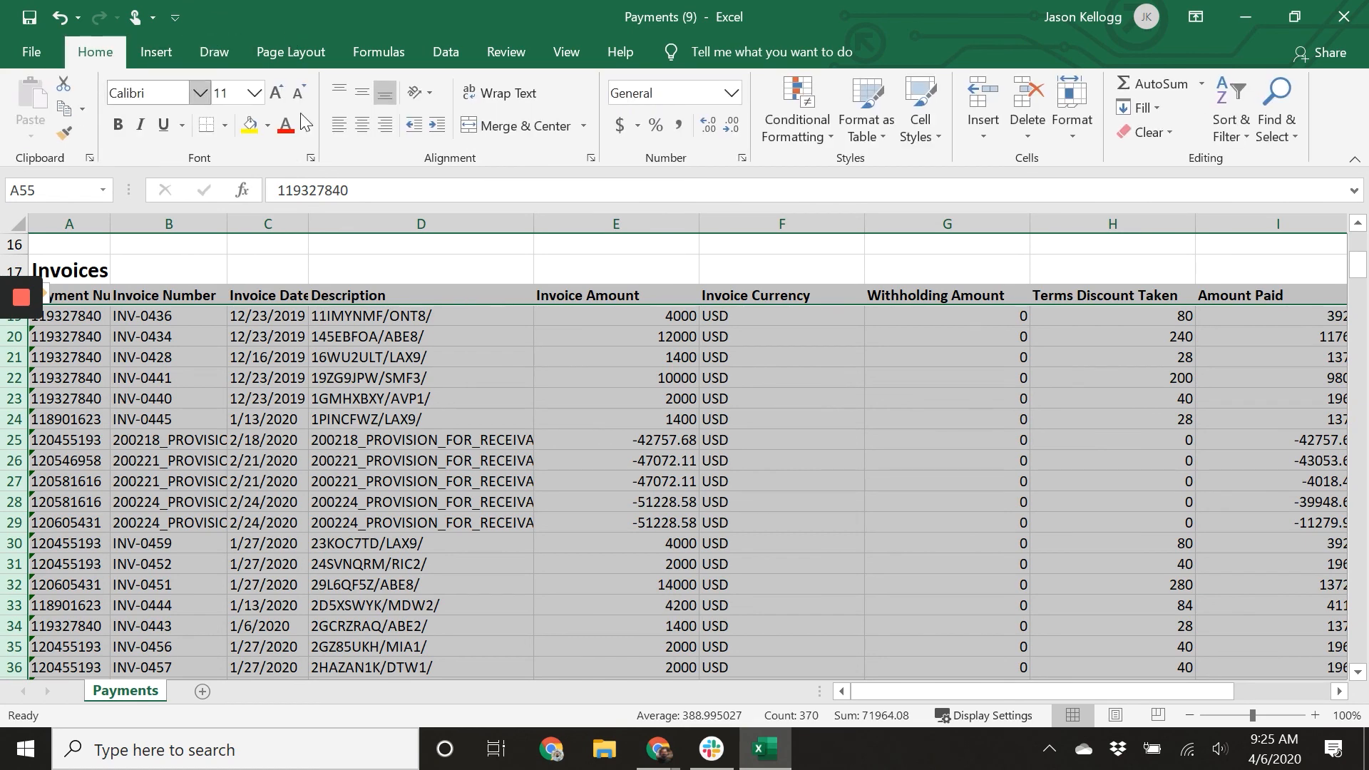
click(1229, 121)
click(1258, 207)
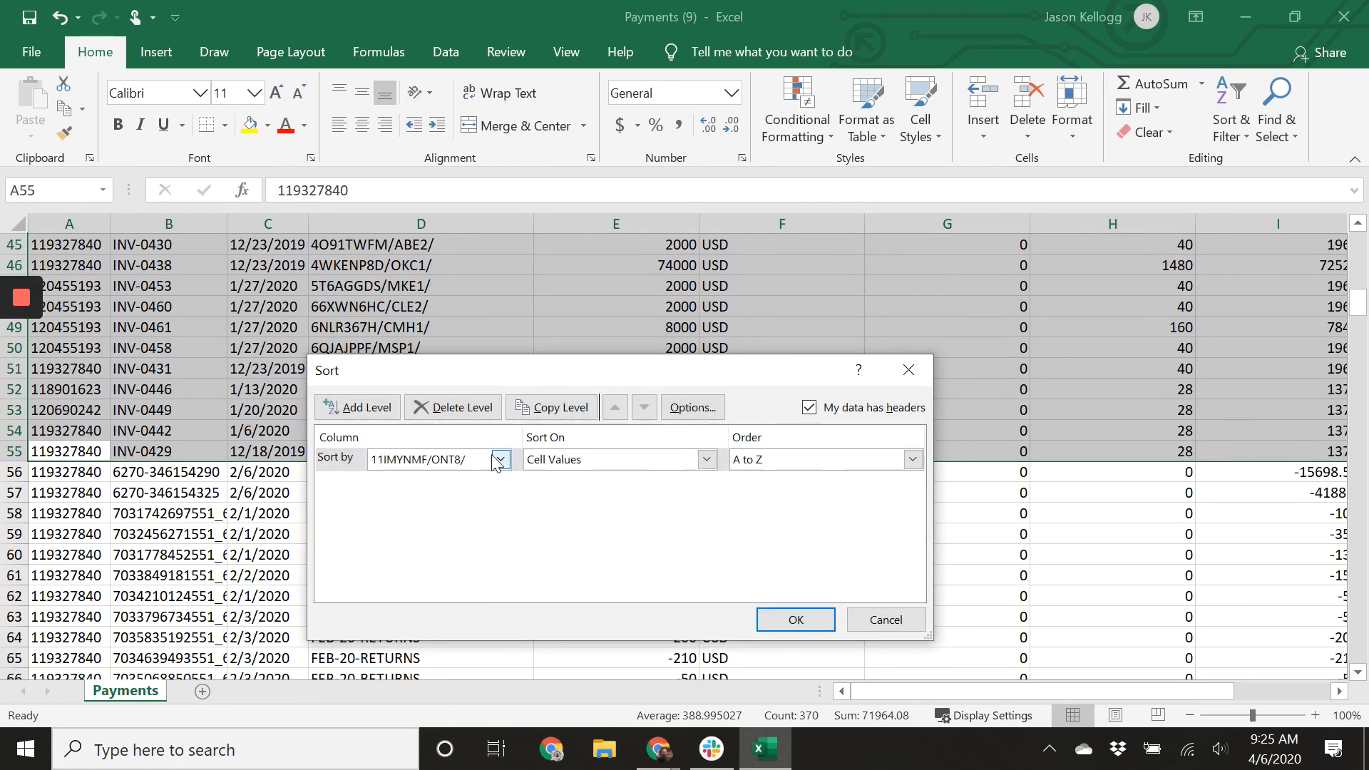
click(501, 460)
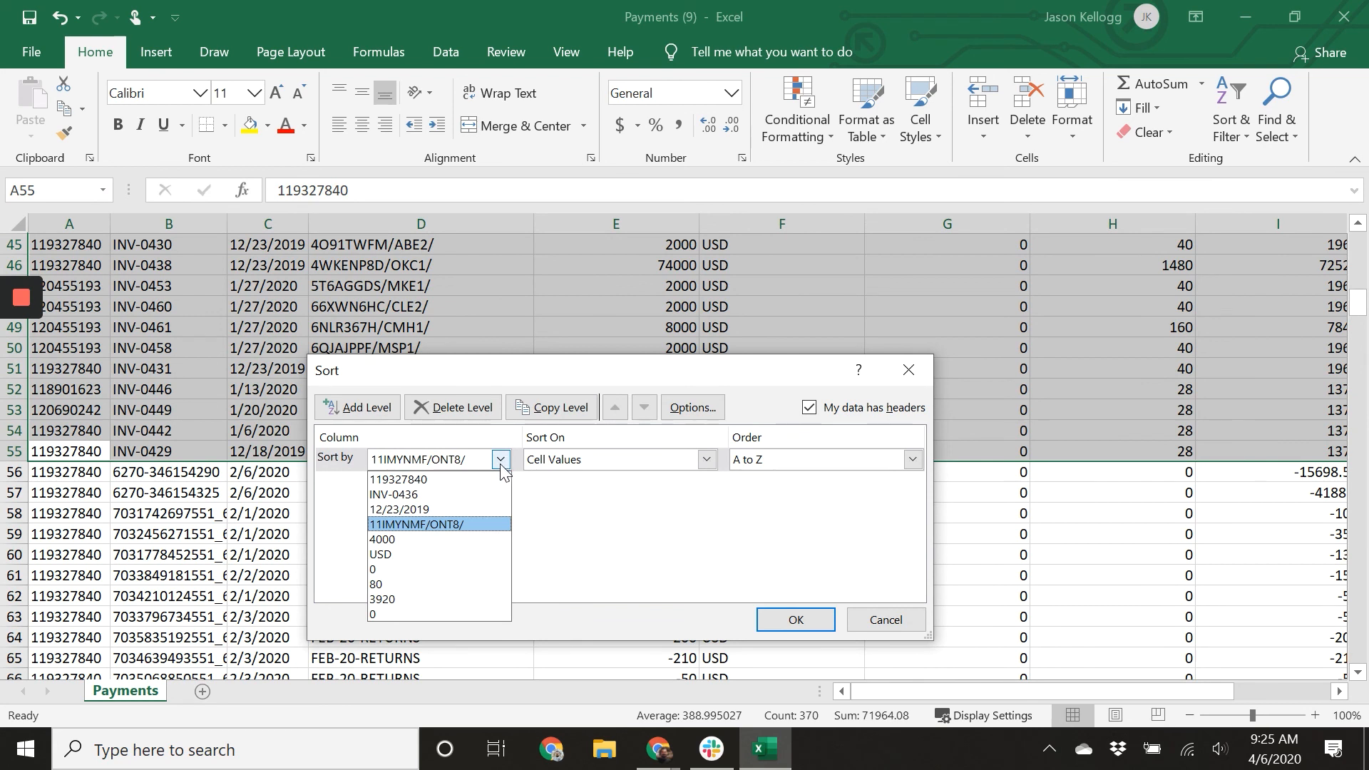
click(443, 495)
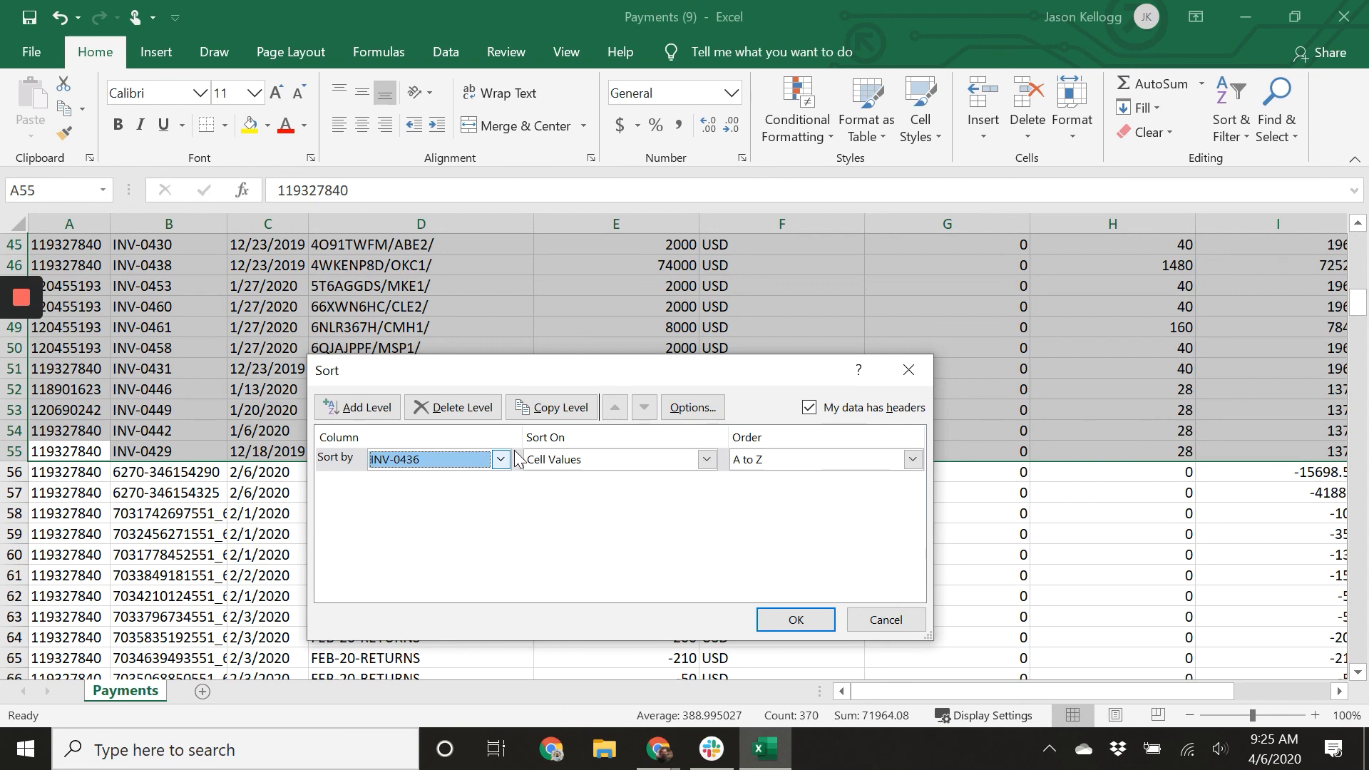
click(809, 407)
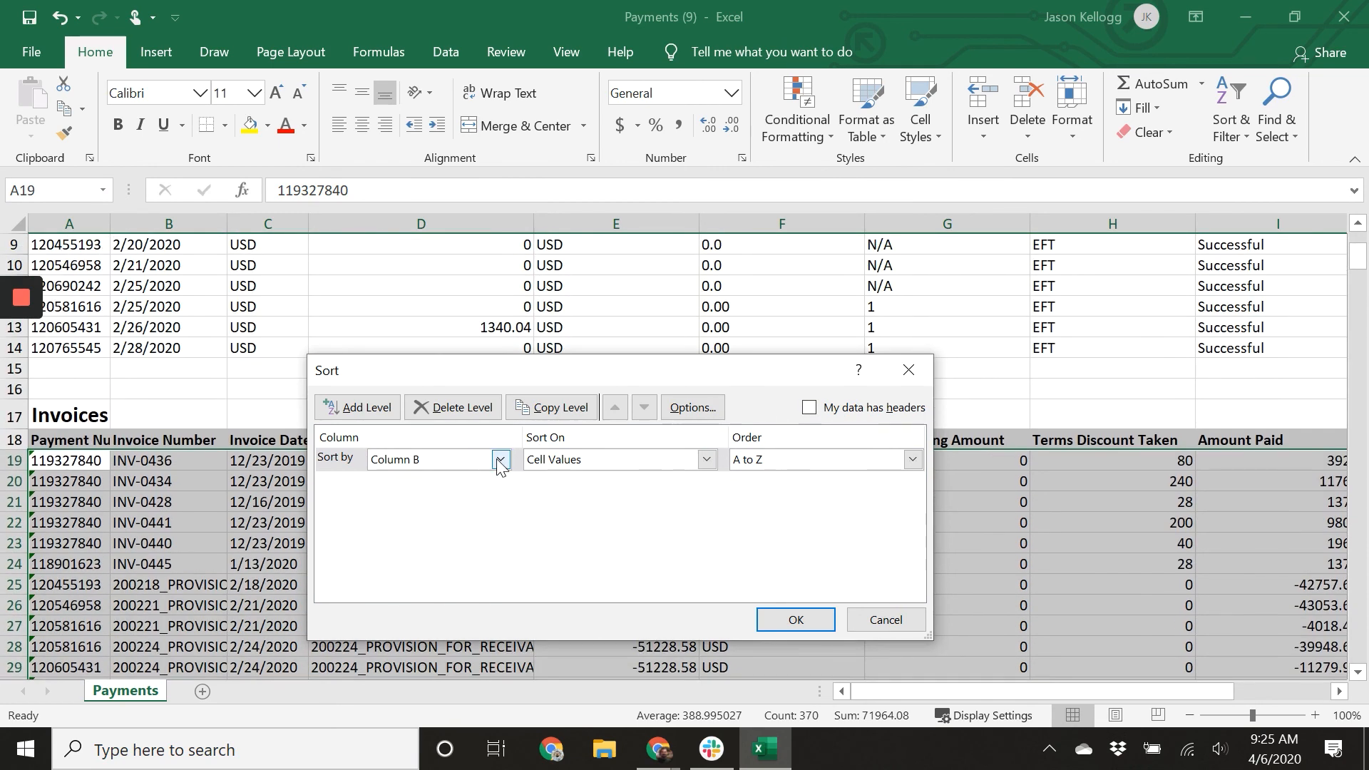
click(796, 620)
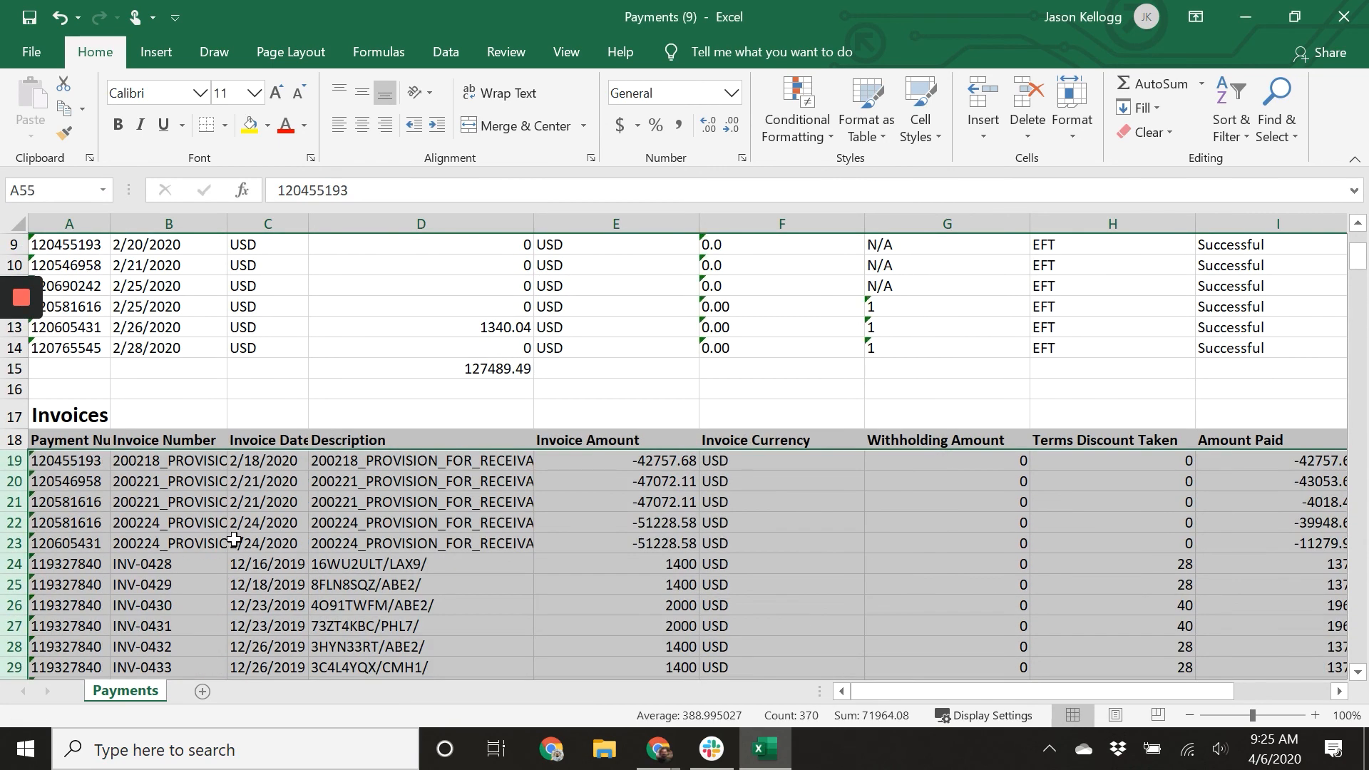
Review the sorted invoice list and select the invoice numbers from INV-0428 to INV-0461.
scroll(203, 549, down, 6)
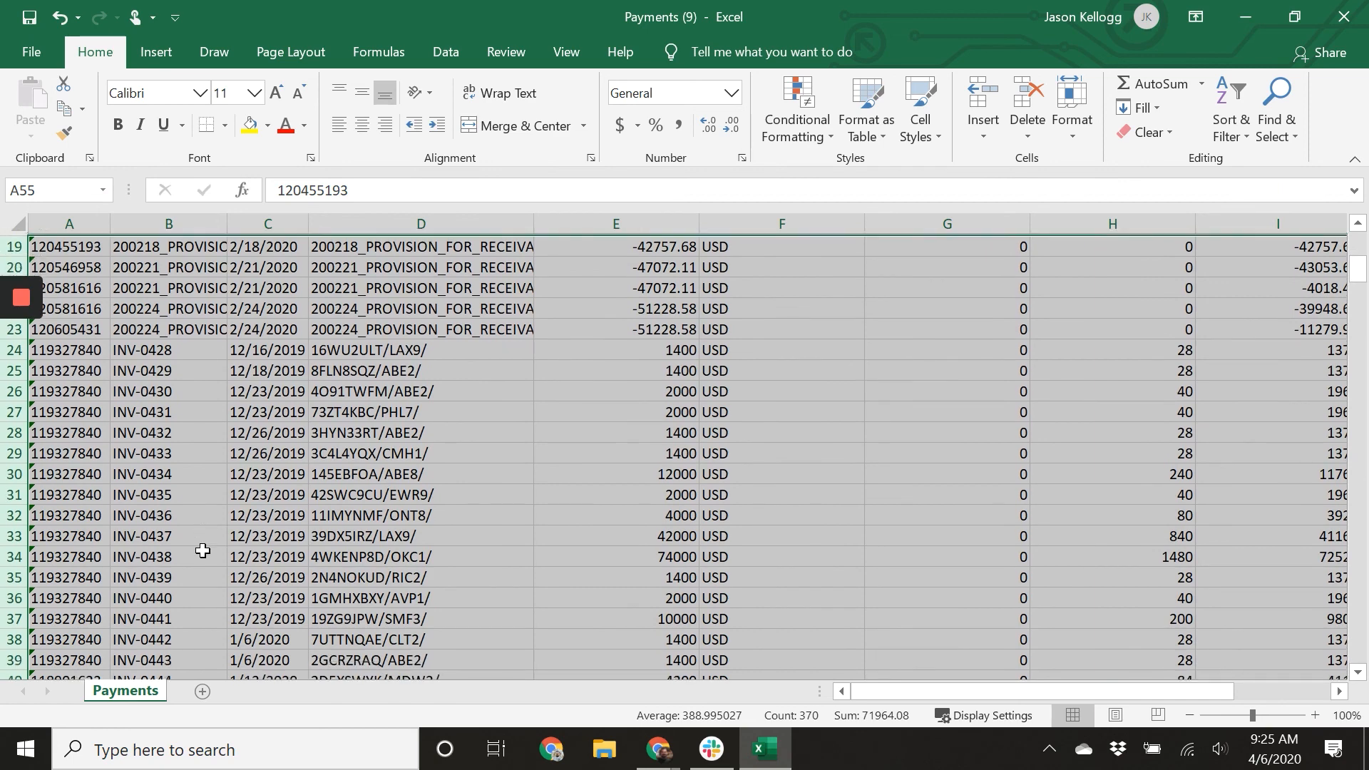
scroll(202, 550, down, 3)
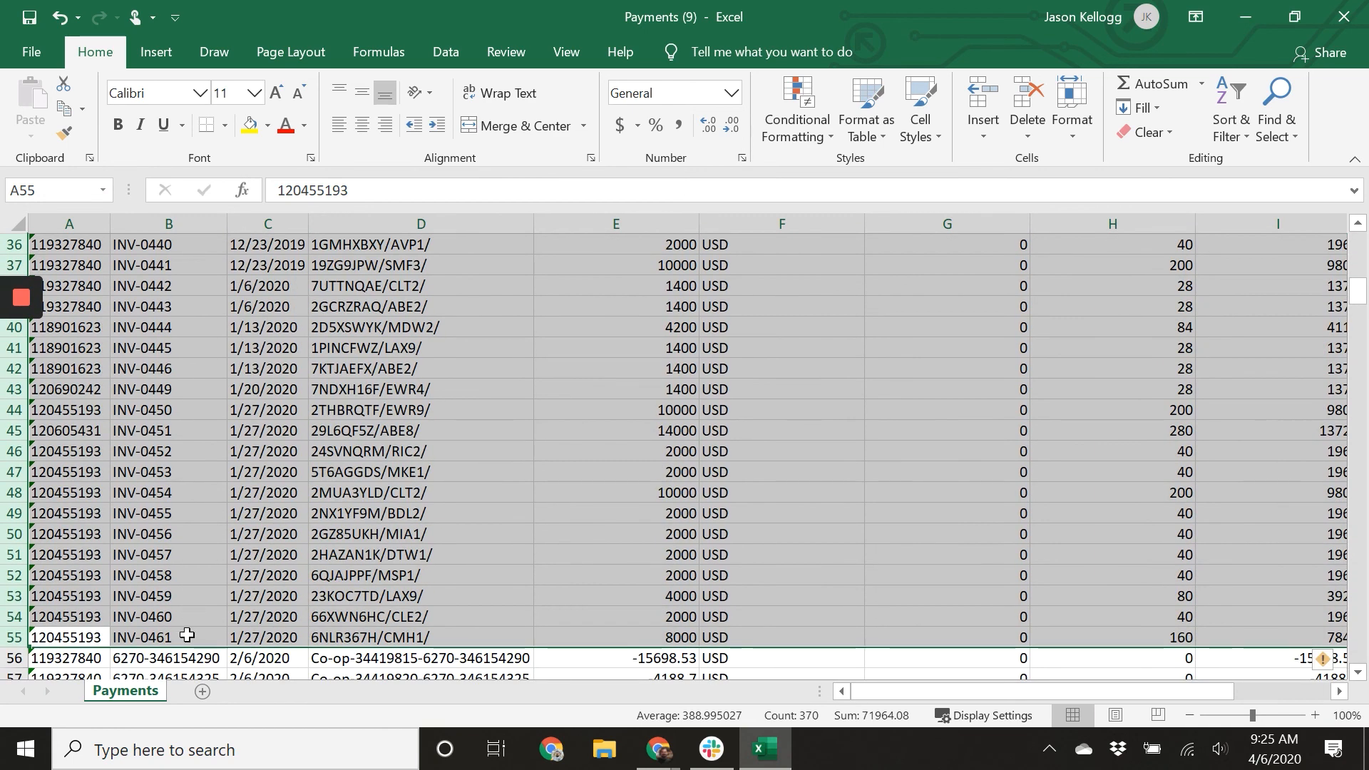
drag(185, 639, 174, 368)
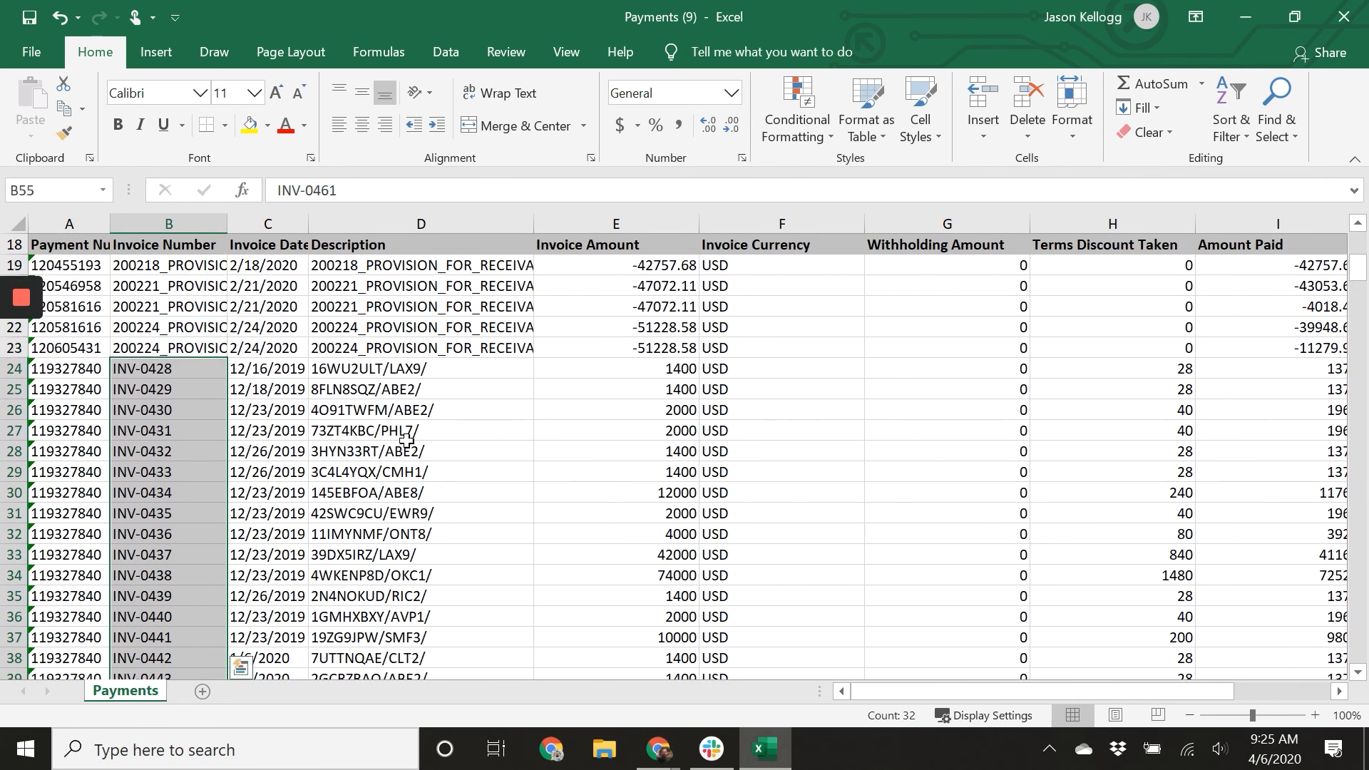
scroll(407, 441, down, 4)
scroll(343, 420, up, 3)
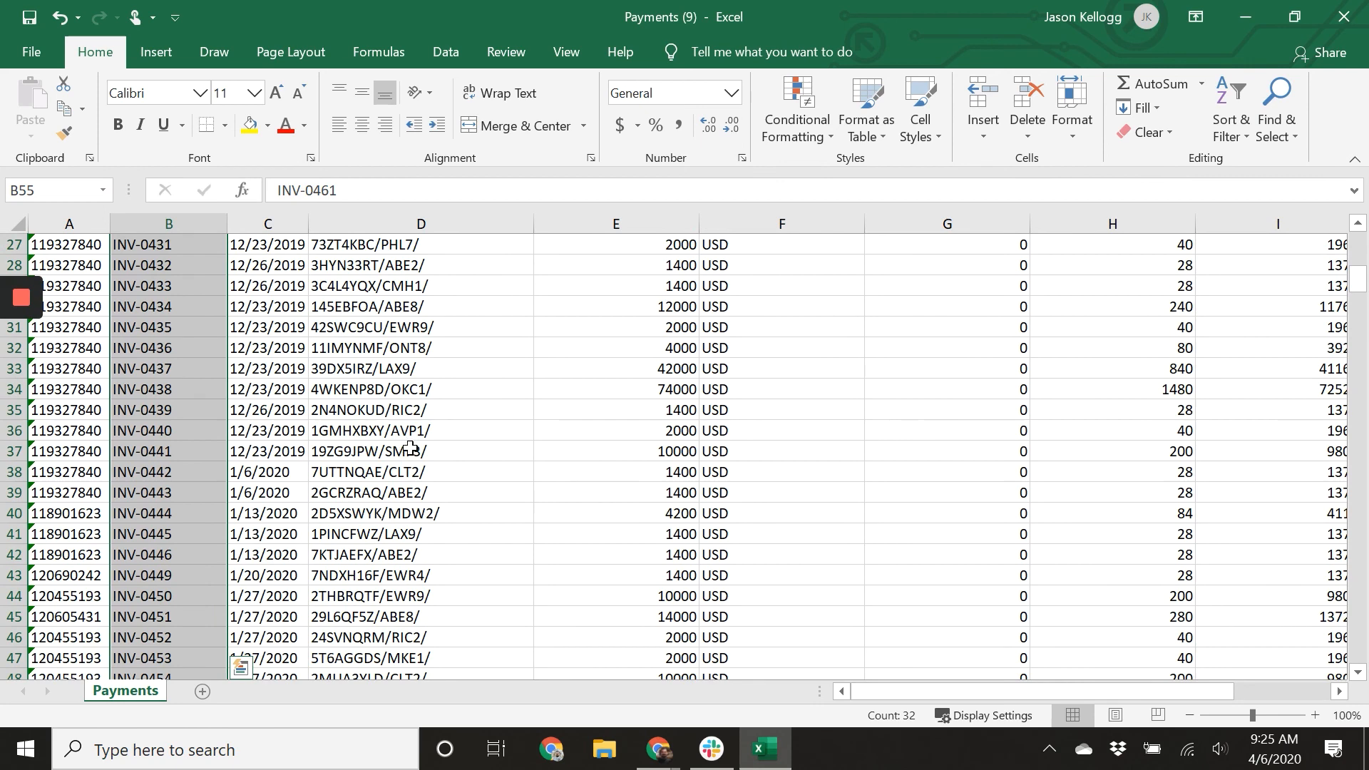
mouse_move(289, 431)
mouse_down()
mouse_move(282, 555)
mouse_move(288, 430)
mouse_up()
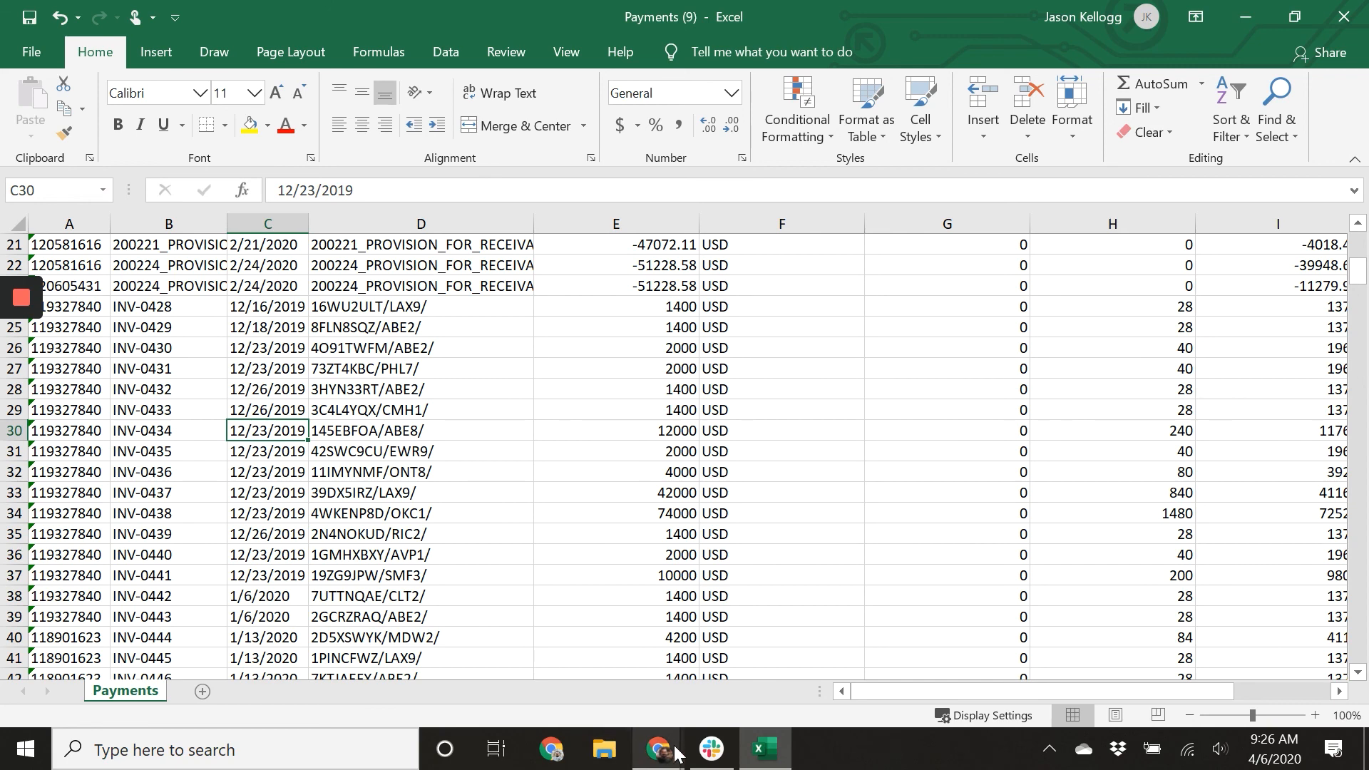
Switch to Xero and tick invoices INV-0428 and INV-0429 as matches for the 4,620.00 statement line.
mouse_move(662, 757)
click(680, 686)
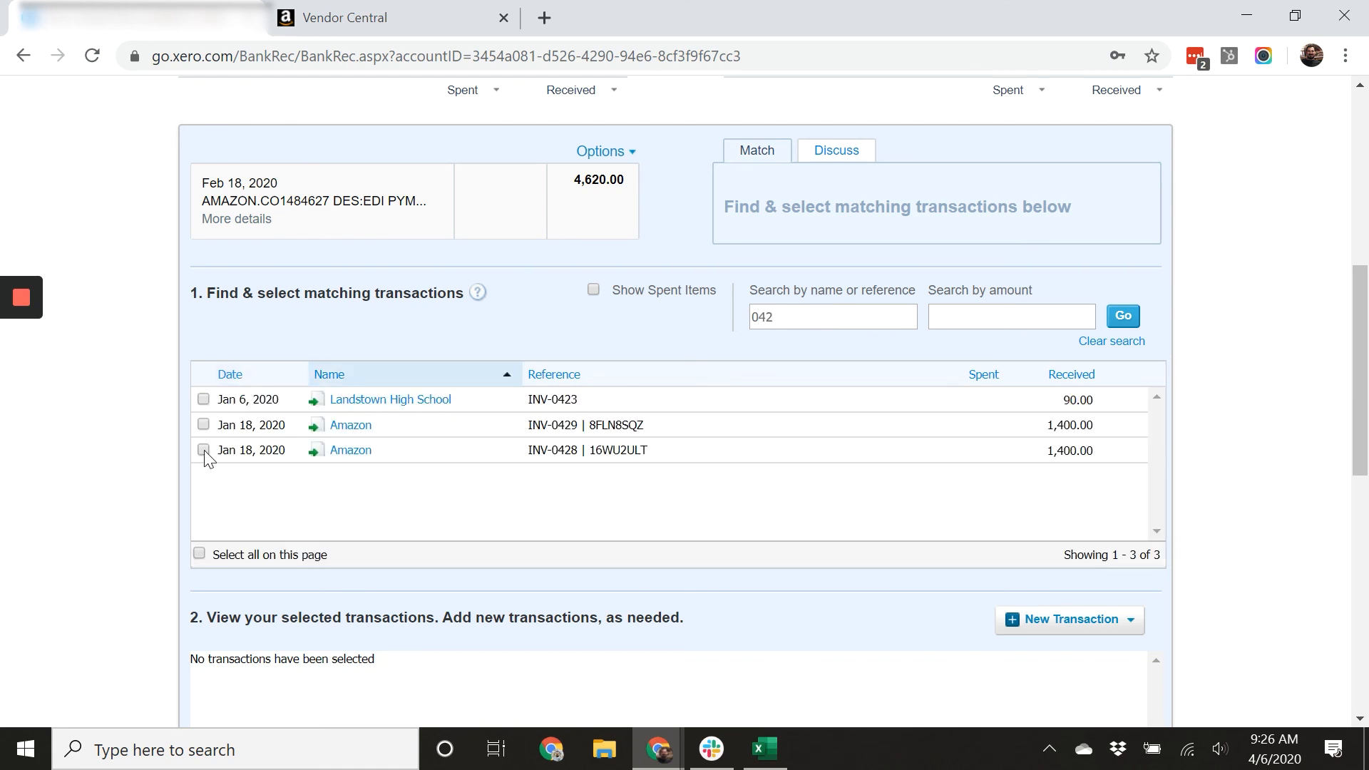
click(203, 450)
click(203, 425)
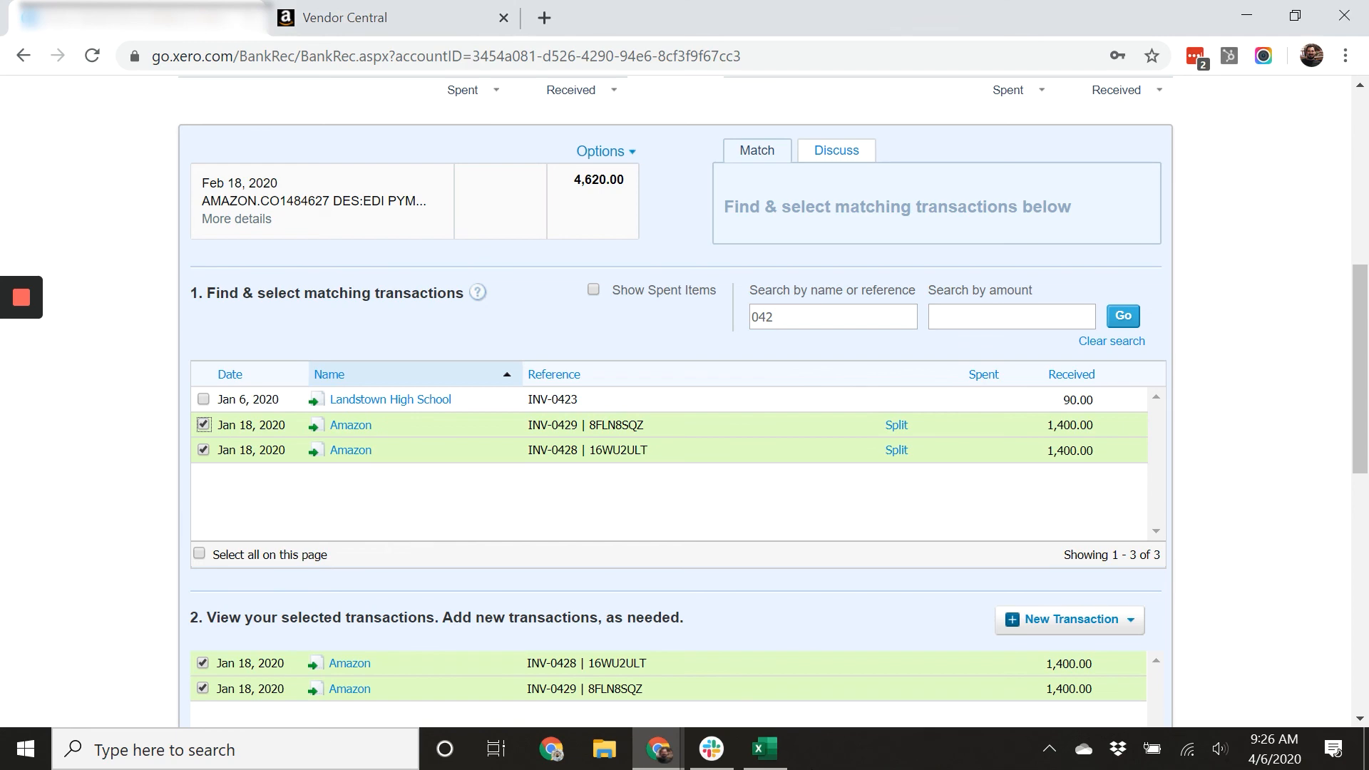
Switch to the spreadsheet and step down through the invoice numbers to read the next ones.
click(762, 749)
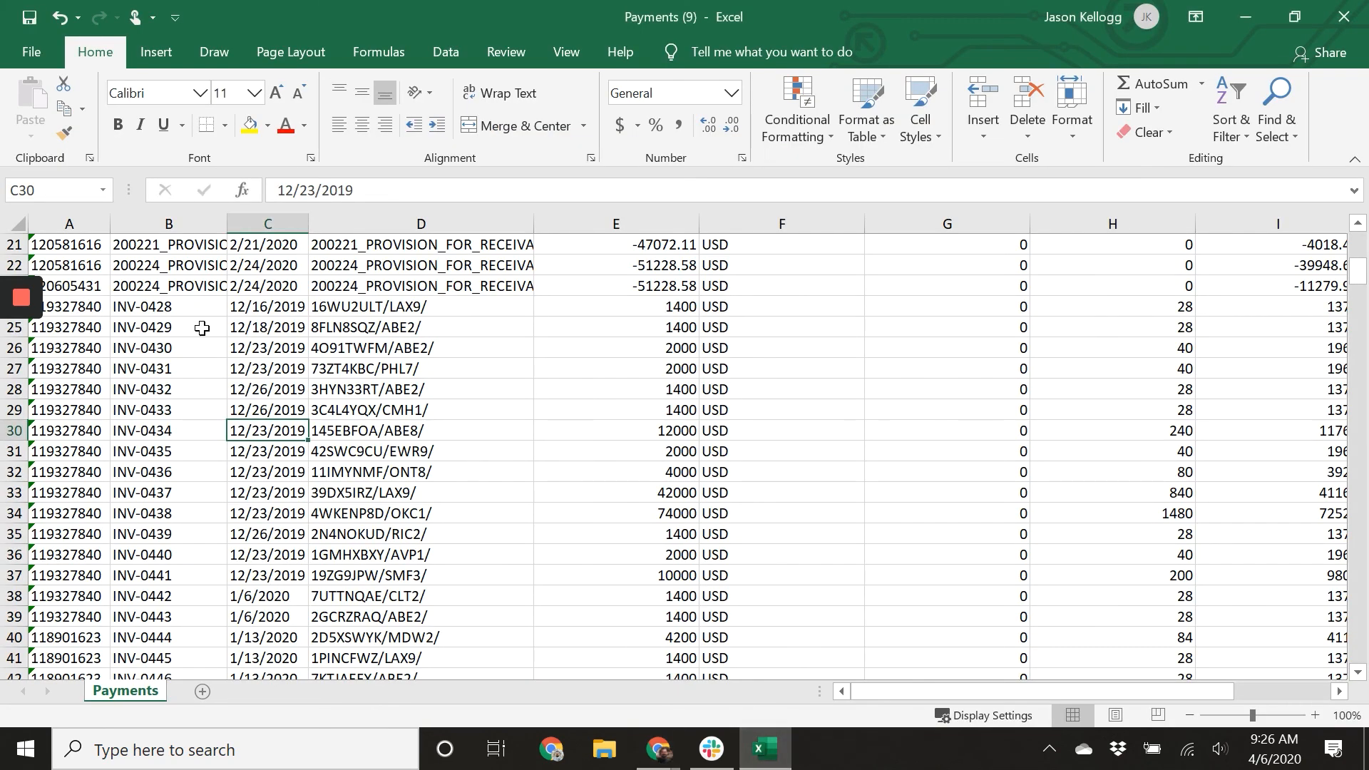
click(189, 347)
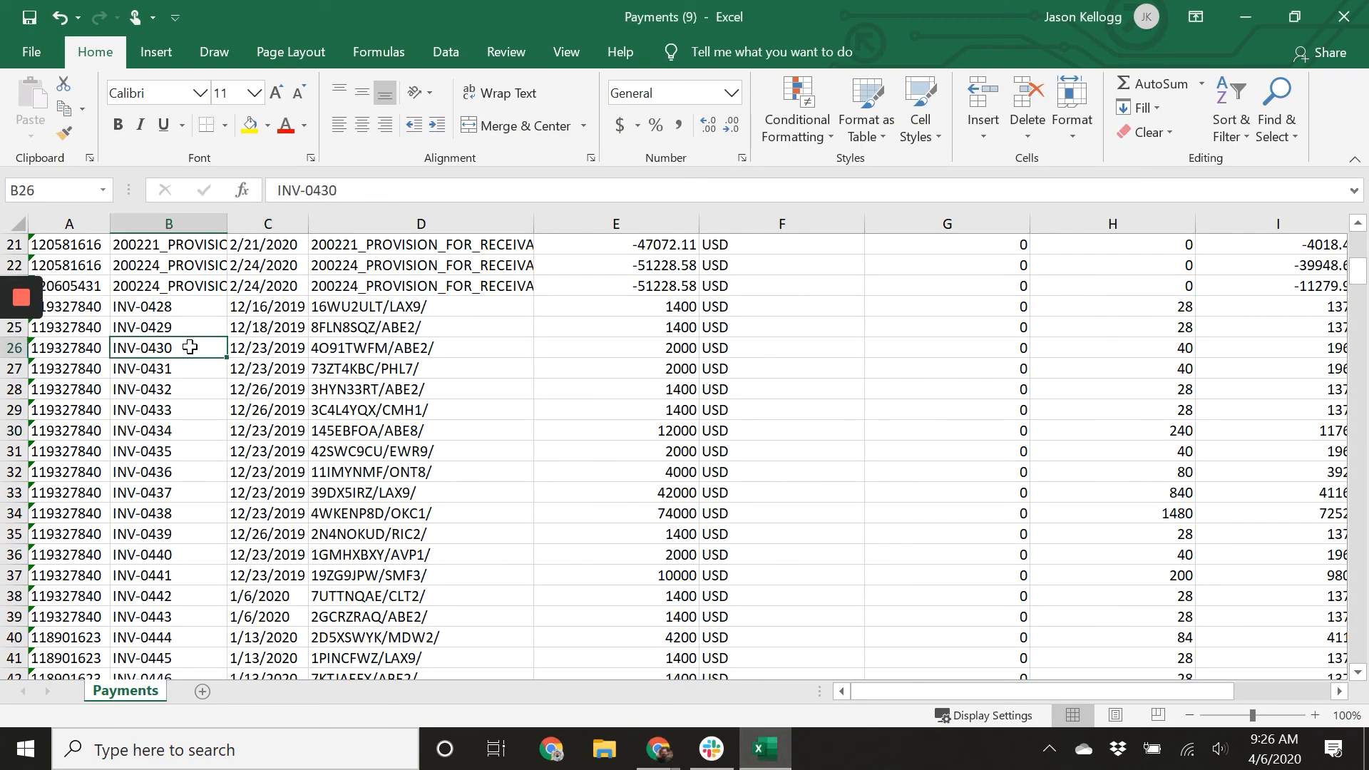
key(Down)
key(Down)
key(Down)
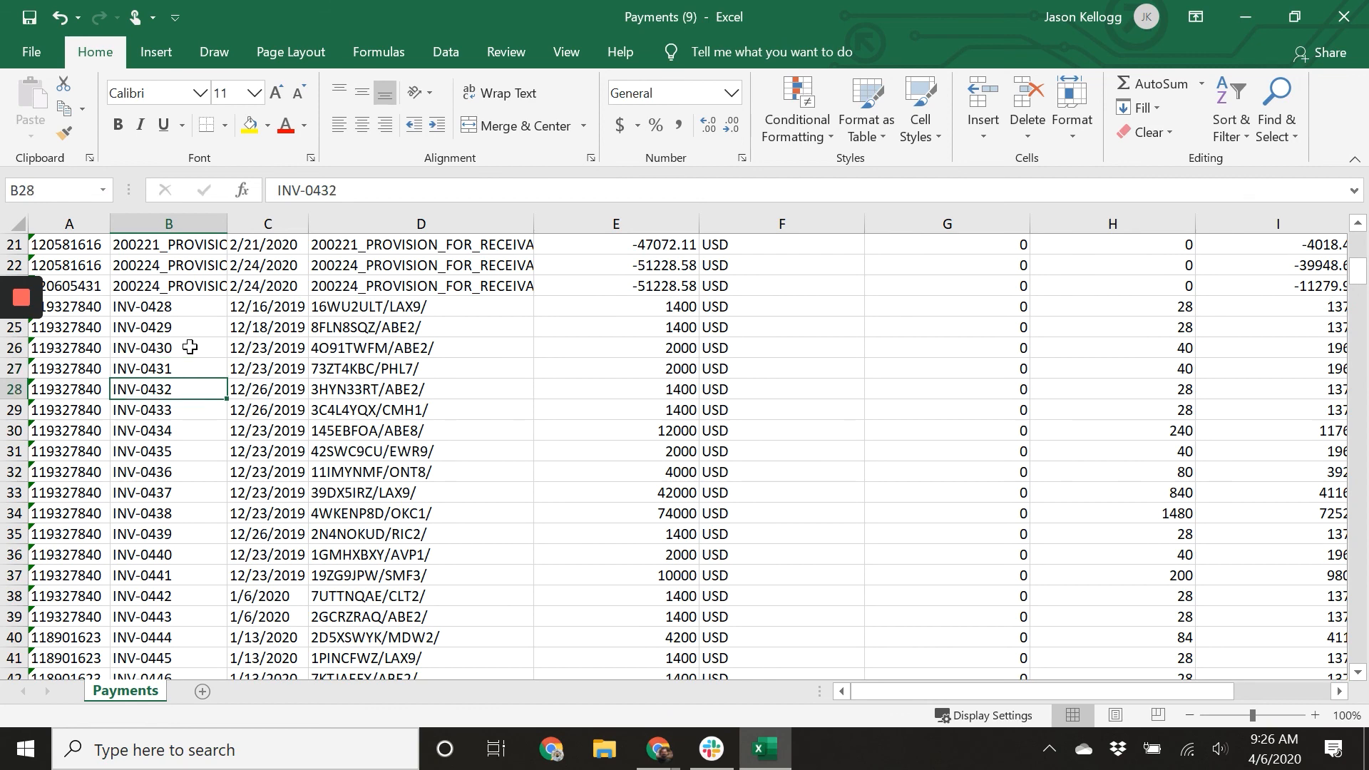
key(Down)
key(Down)
key(Down)
key(Down)
key(Down)
key(Down)
key(Down)
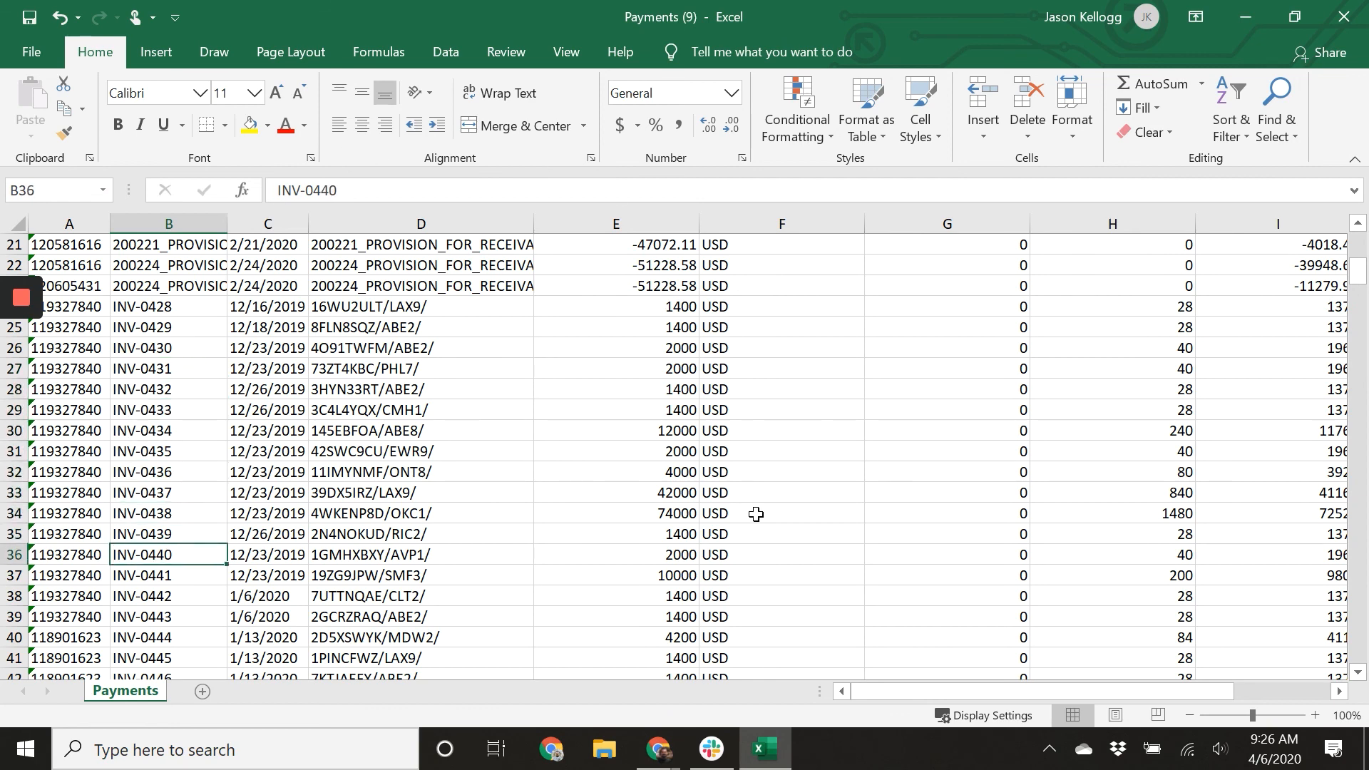
Switch to Xero, search references for 043, and tick invoices INV-0430, INV-0431, INV-0432 and INV-0433.
mouse_move(657, 749)
click(673, 690)
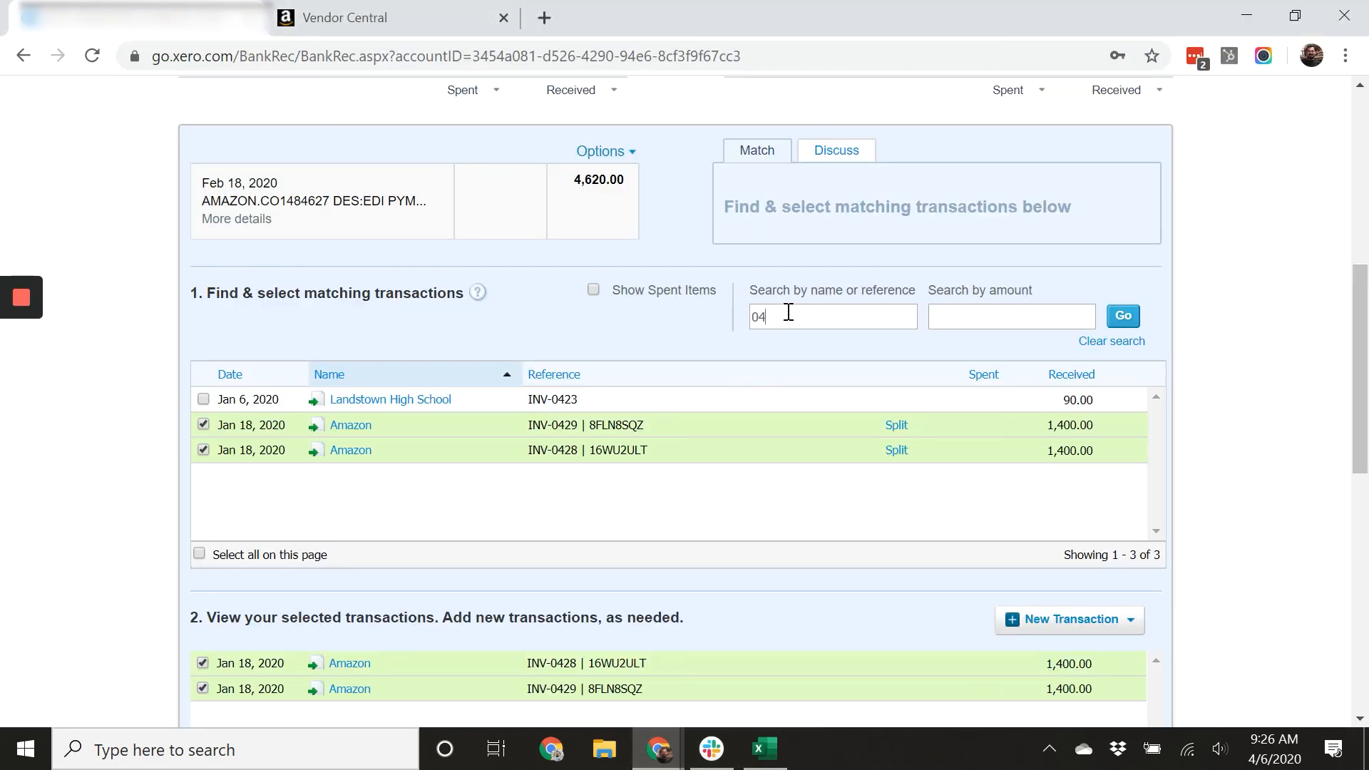
text(3)
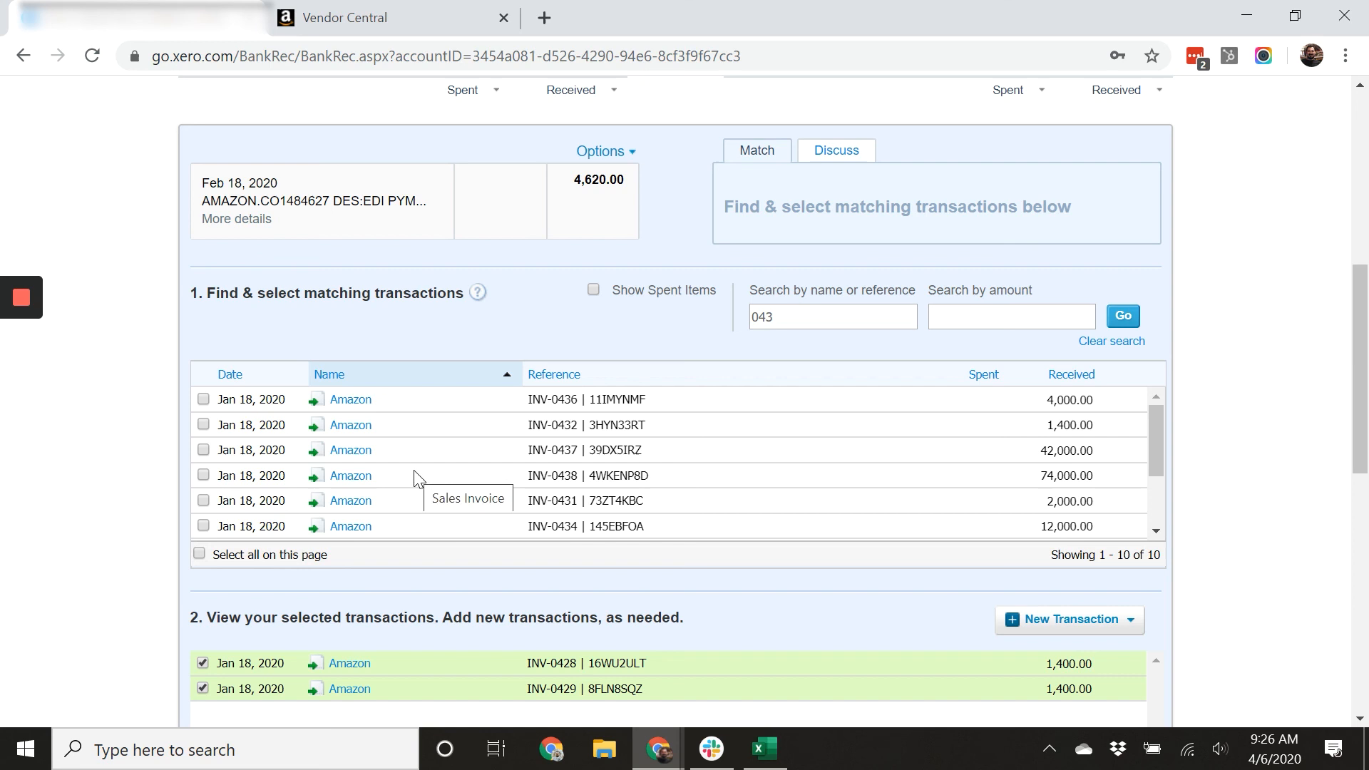
click(204, 500)
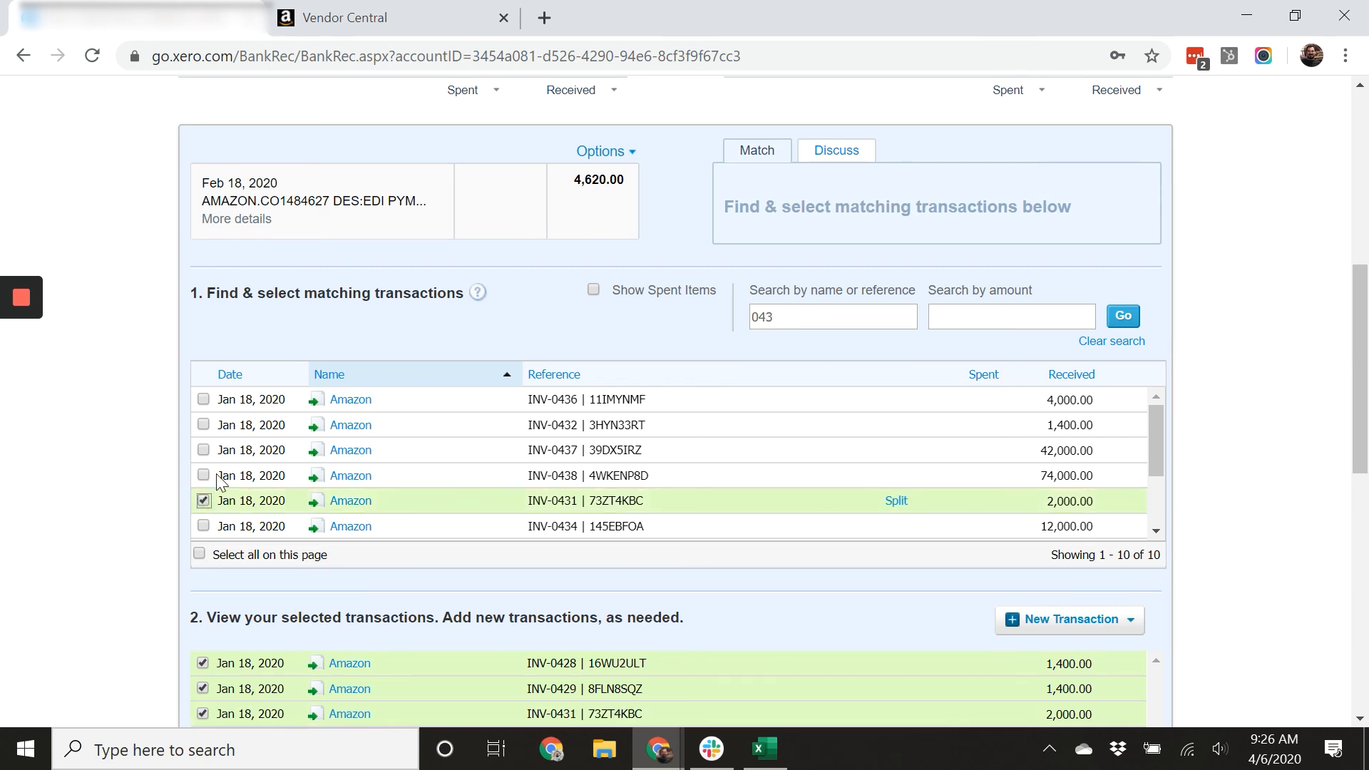
scroll(505, 535, down, 3)
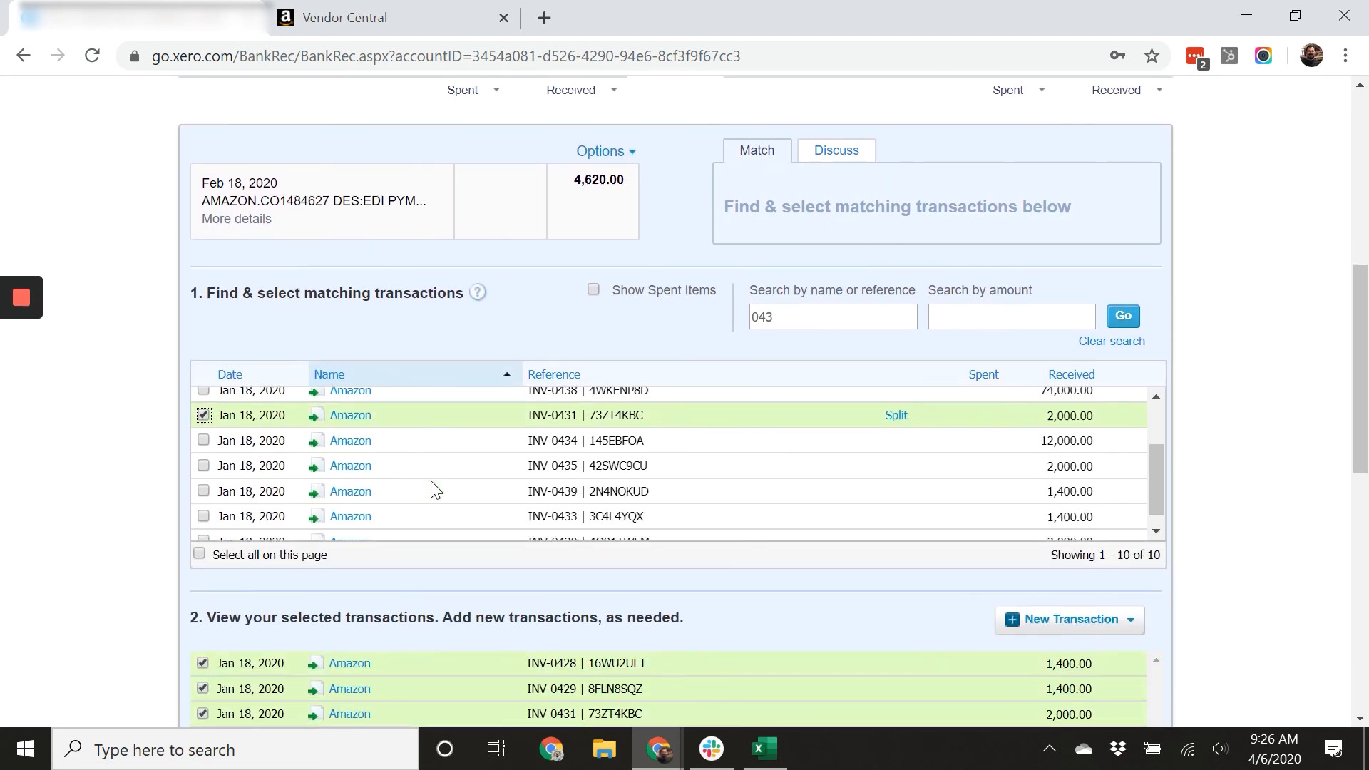
scroll(433, 490, down, 1)
click(204, 528)
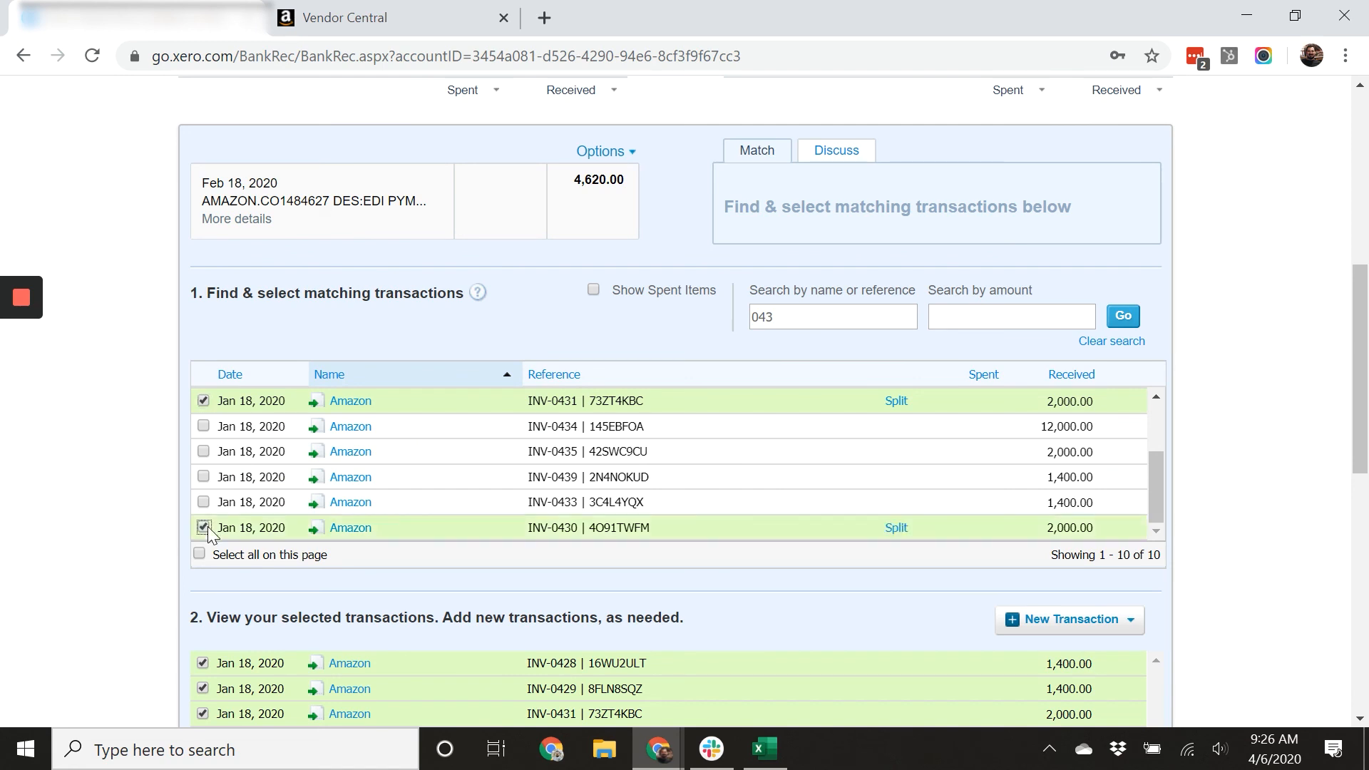
scroll(261, 460, up, 4)
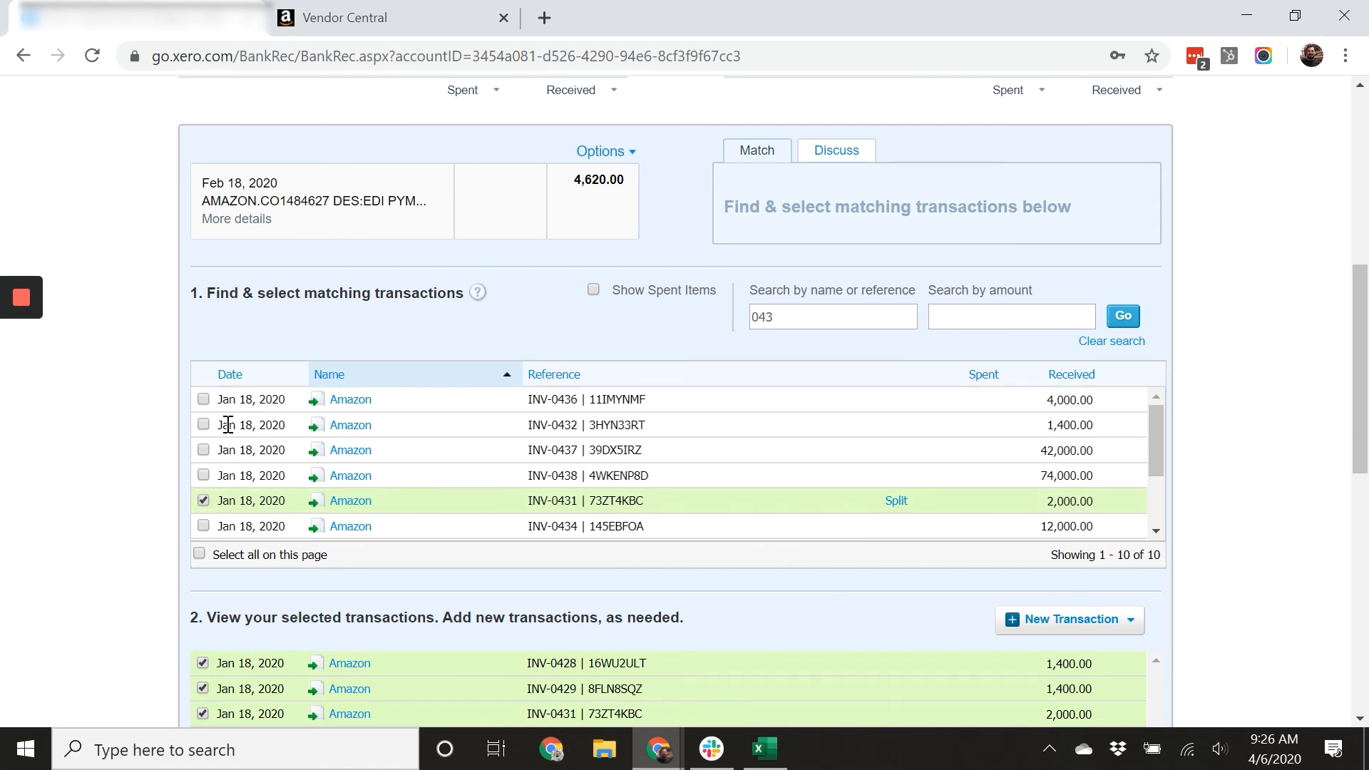
click(204, 426)
scroll(228, 442, down, 4)
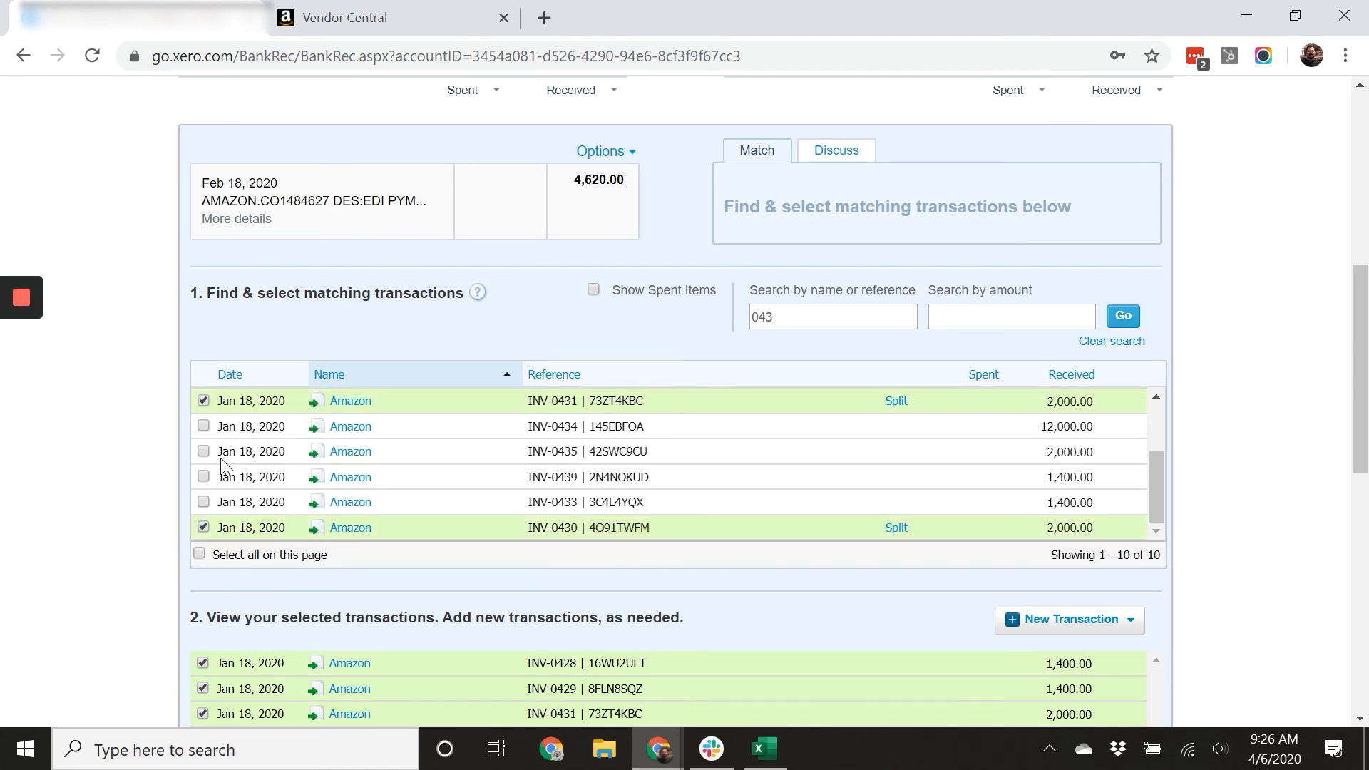
click(204, 502)
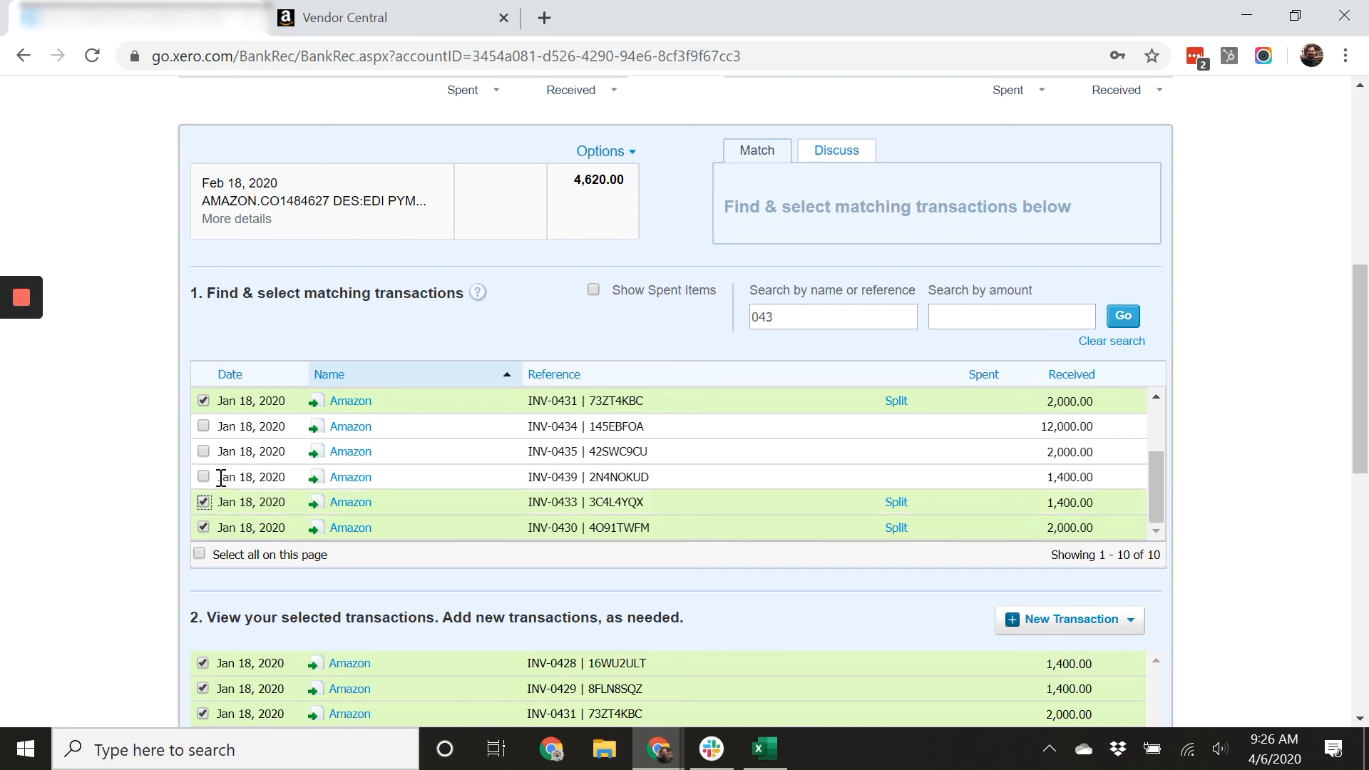
Tick invoices INV-0434 through INV-0439 as further matches for the statement line.
click(204, 426)
click(204, 451)
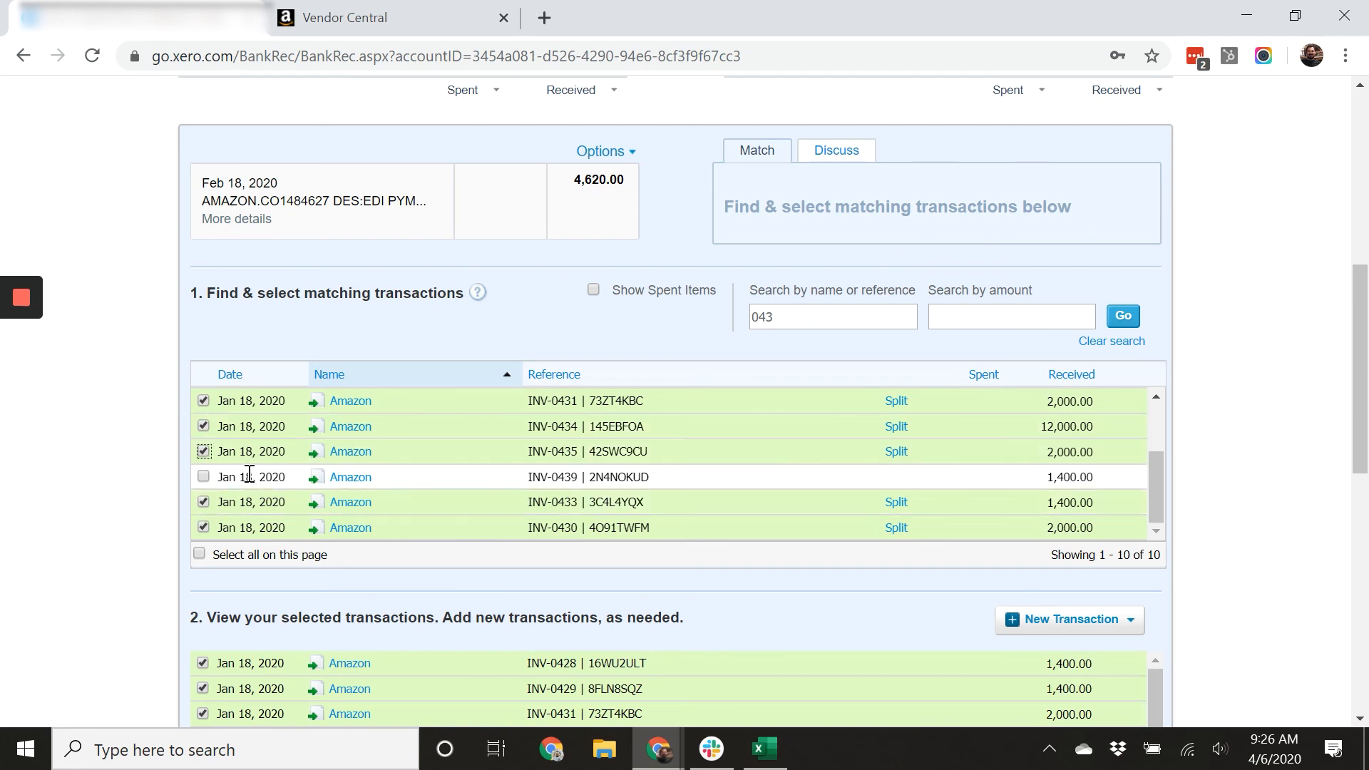
scroll(274, 463, up, 3)
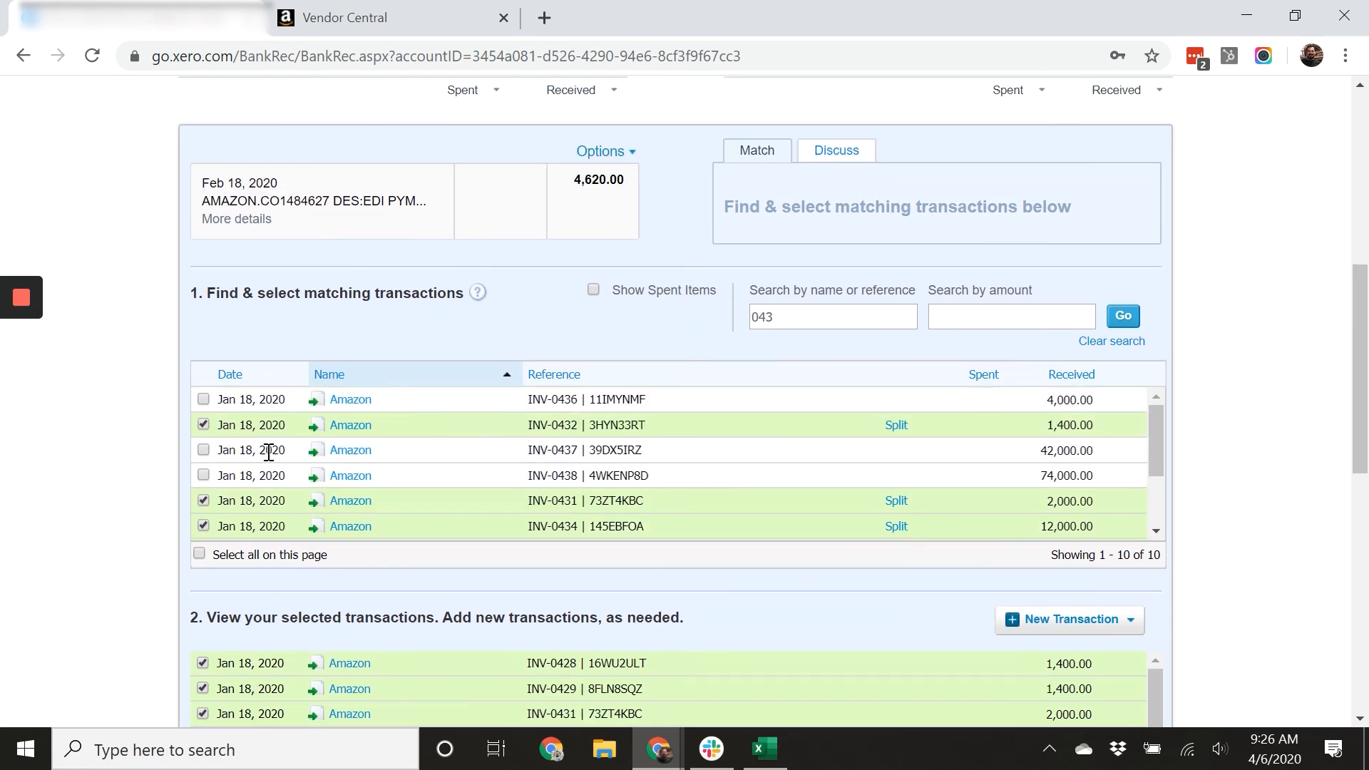
click(204, 400)
click(205, 451)
click(203, 476)
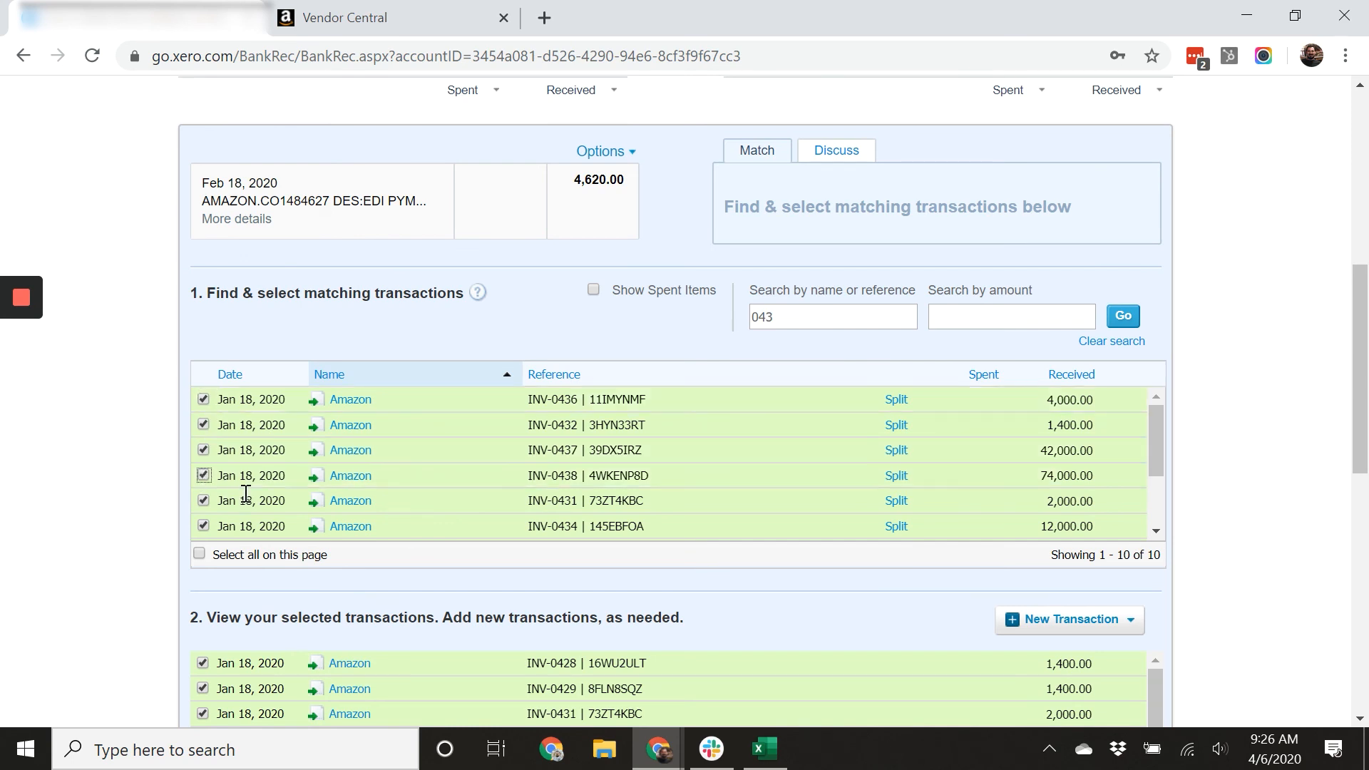
scroll(250, 499, down, 2)
click(204, 477)
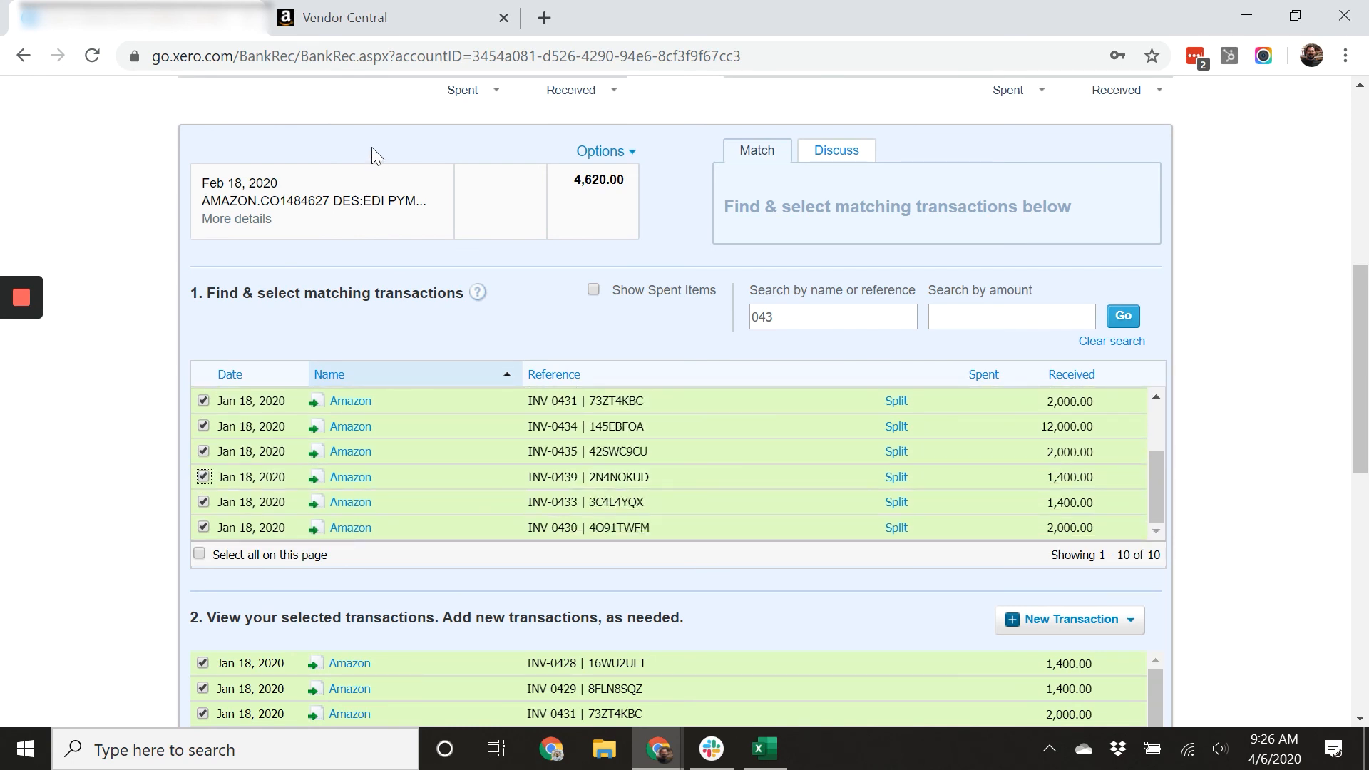
Switch to the spreadsheet and scroll through the invoice list.
click(765, 749)
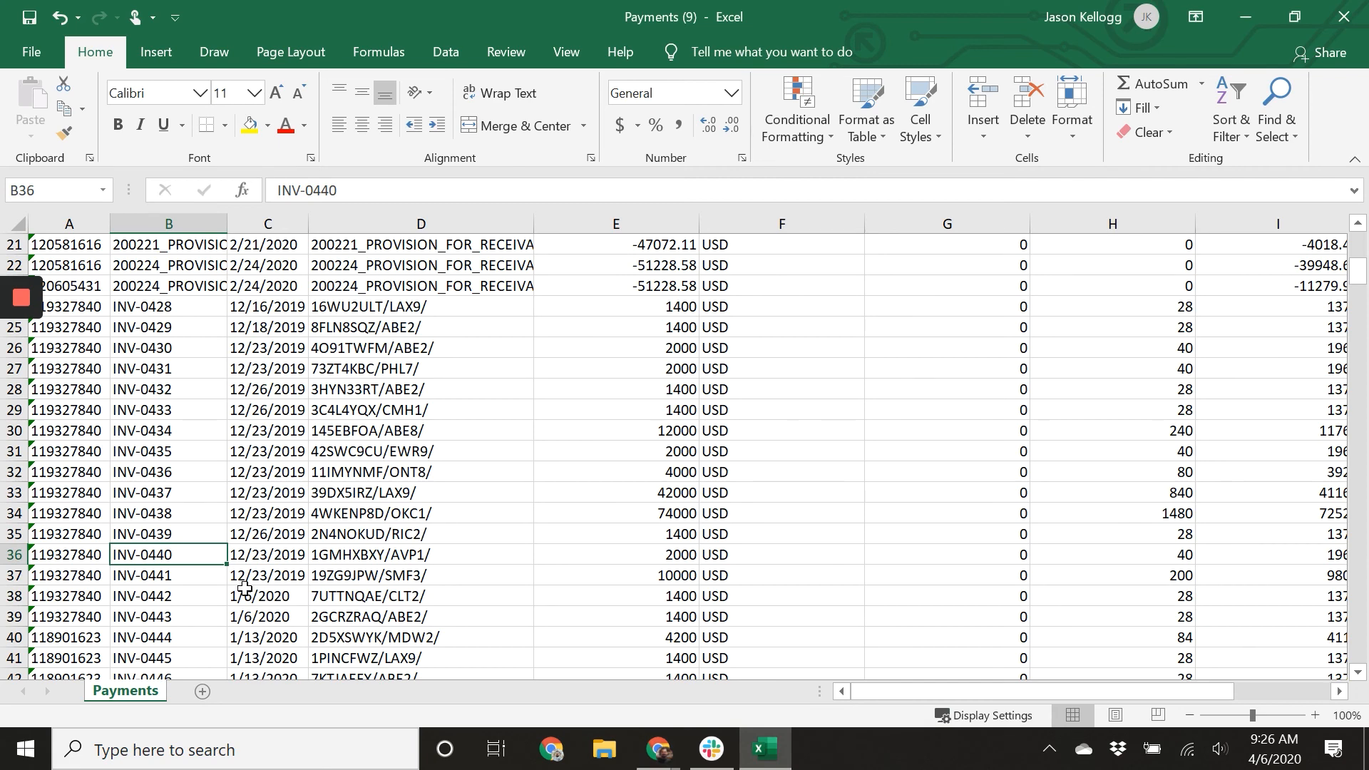
scroll(244, 587, down, 2)
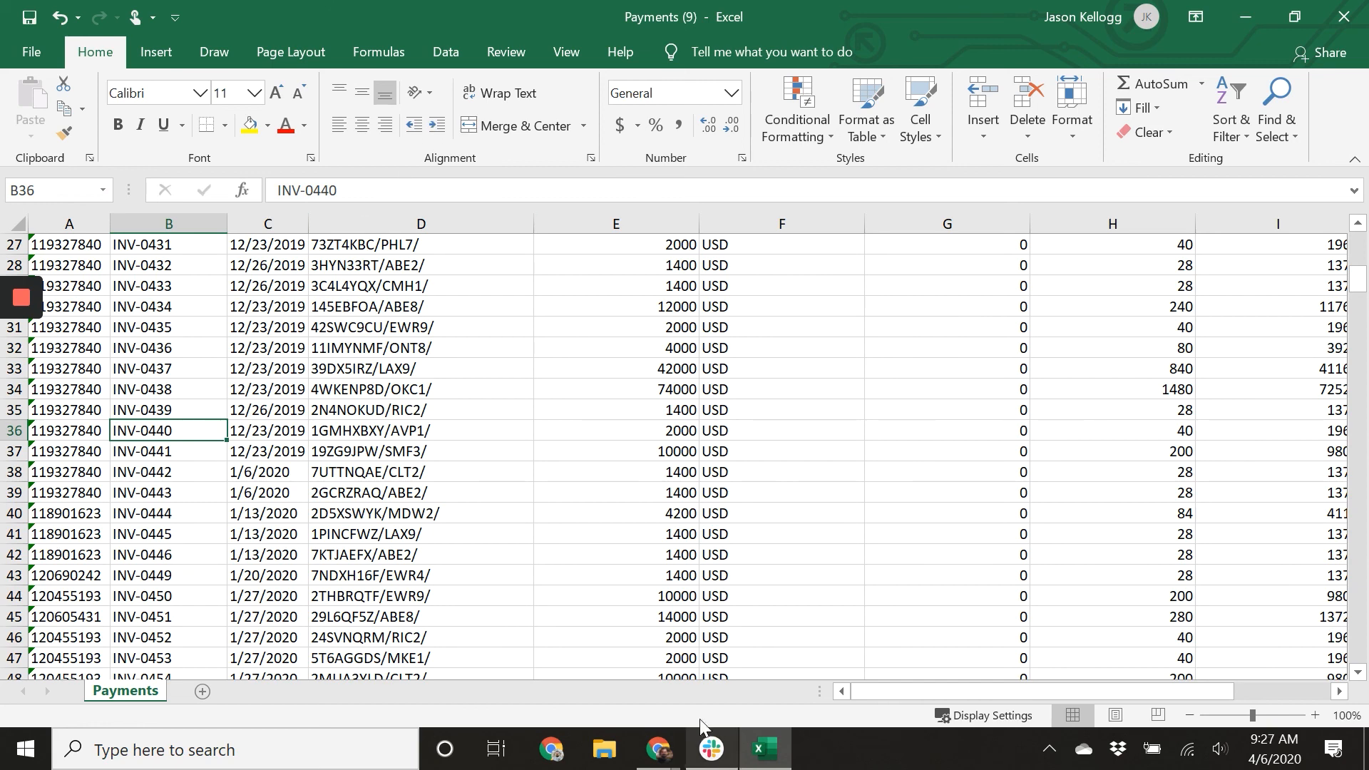
Switch to Xero, search references for 044, and tick invoices INV-0440 through INV-0446 and INV-0449.
click(657, 749)
click(669, 687)
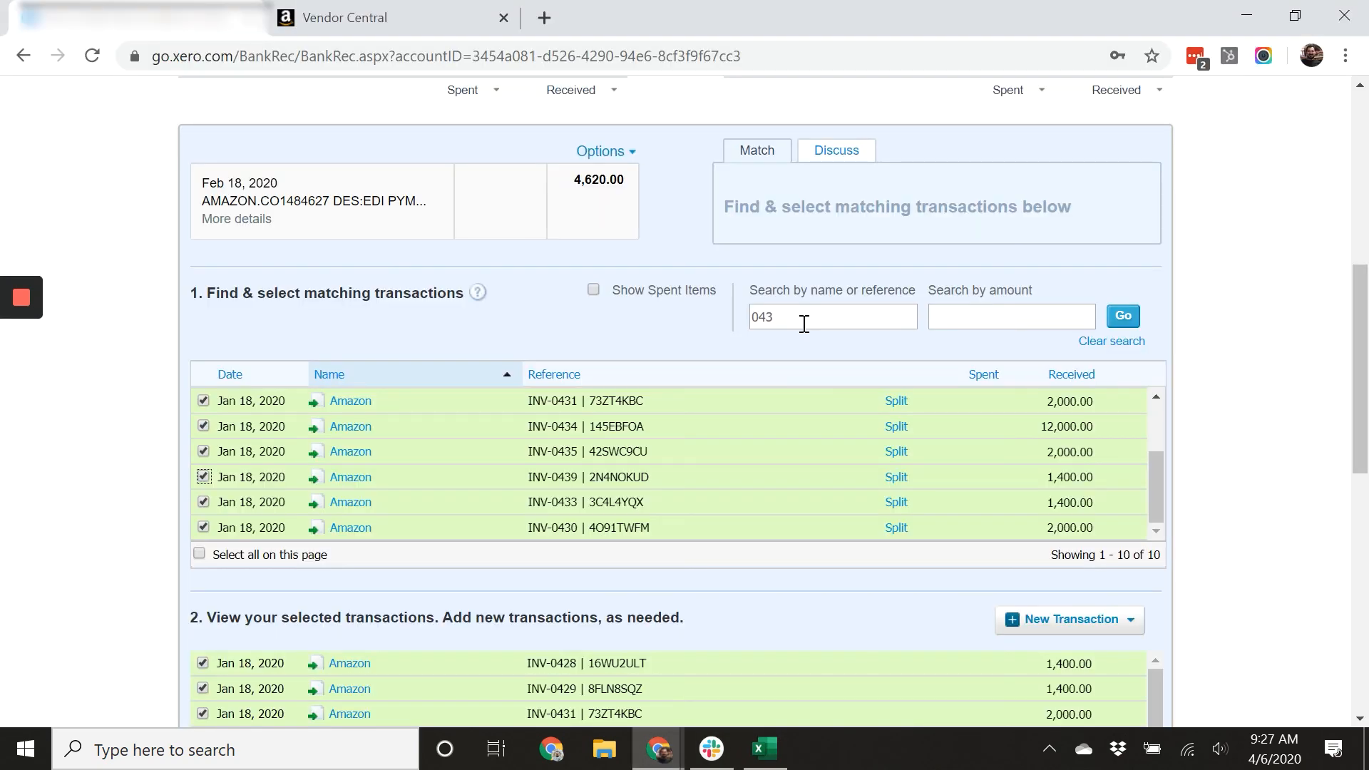
click(803, 324)
text(044)
key(Return)
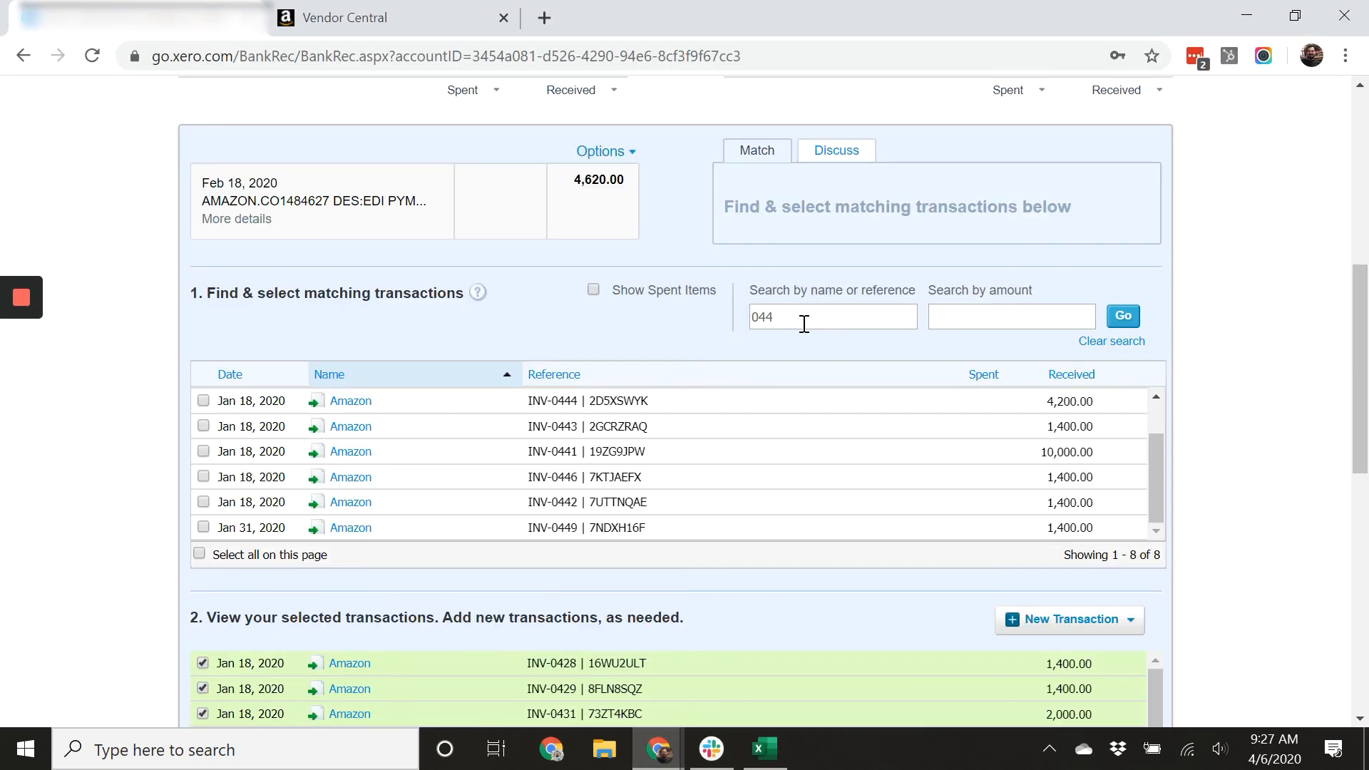
click(203, 527)
click(203, 502)
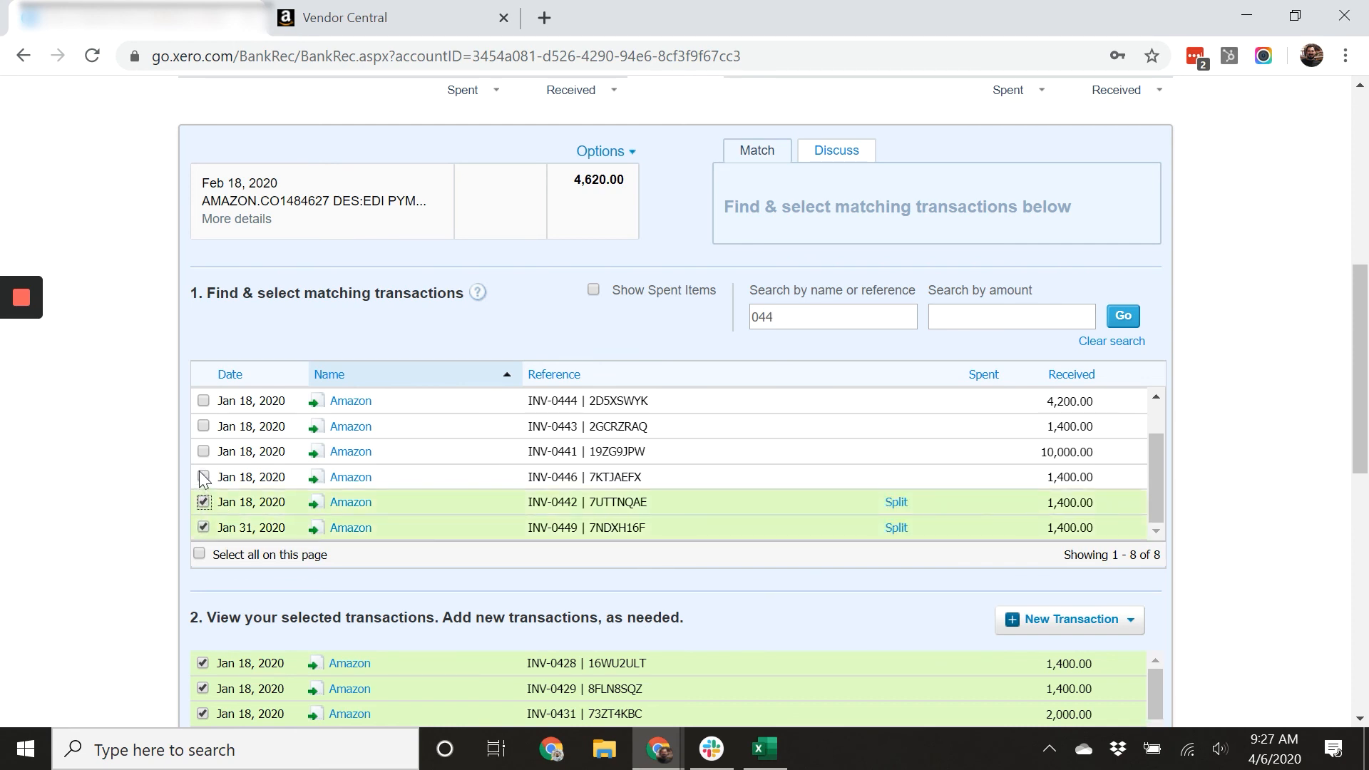
click(203, 477)
click(203, 451)
click(203, 427)
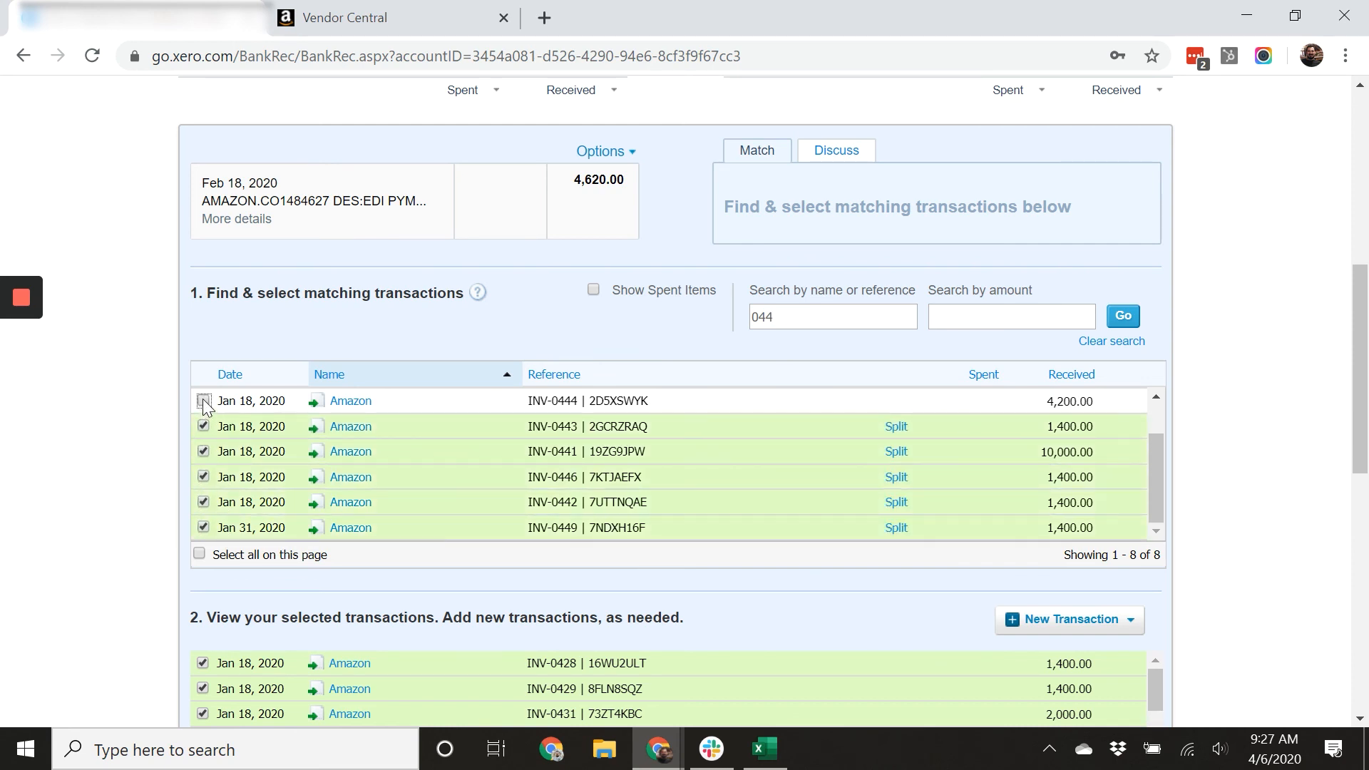
click(203, 401)
scroll(321, 479, up, 1)
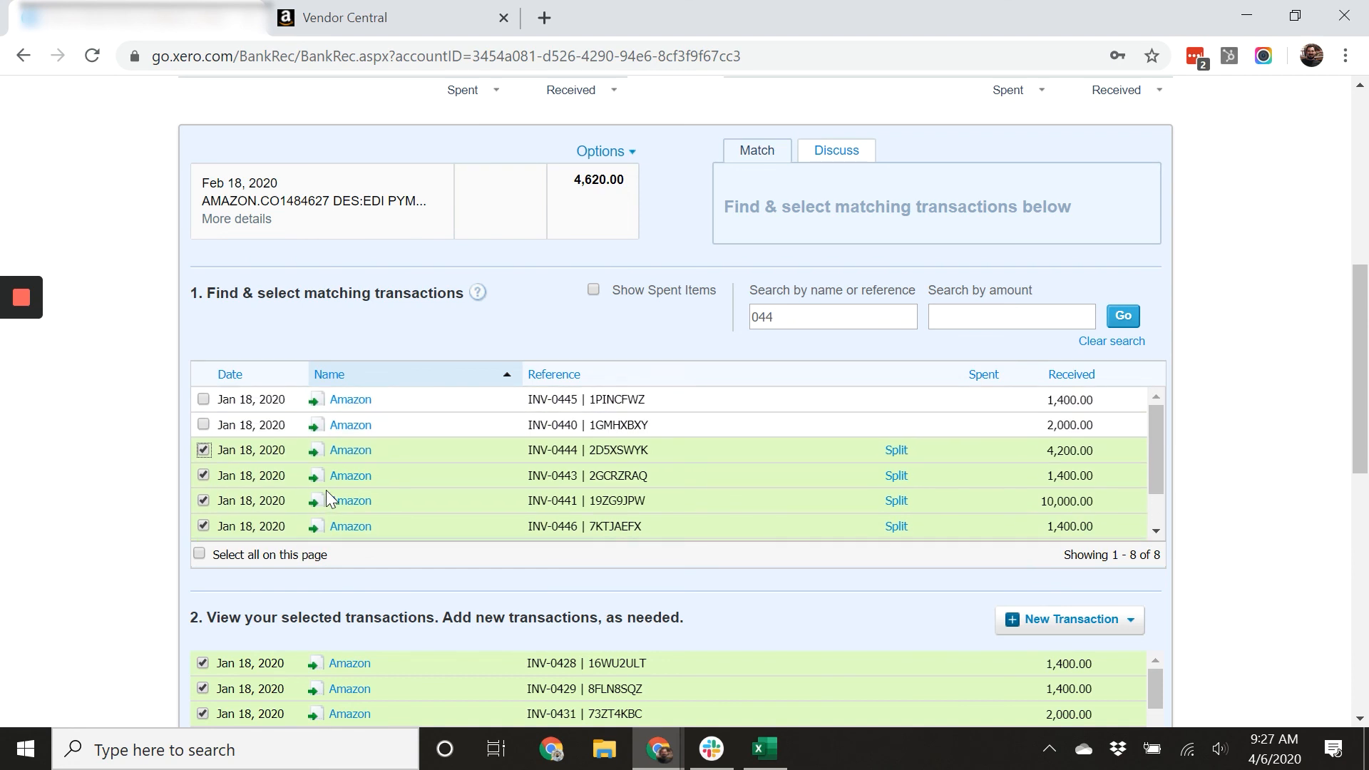
click(204, 422)
click(203, 400)
scroll(345, 480, down, 1)
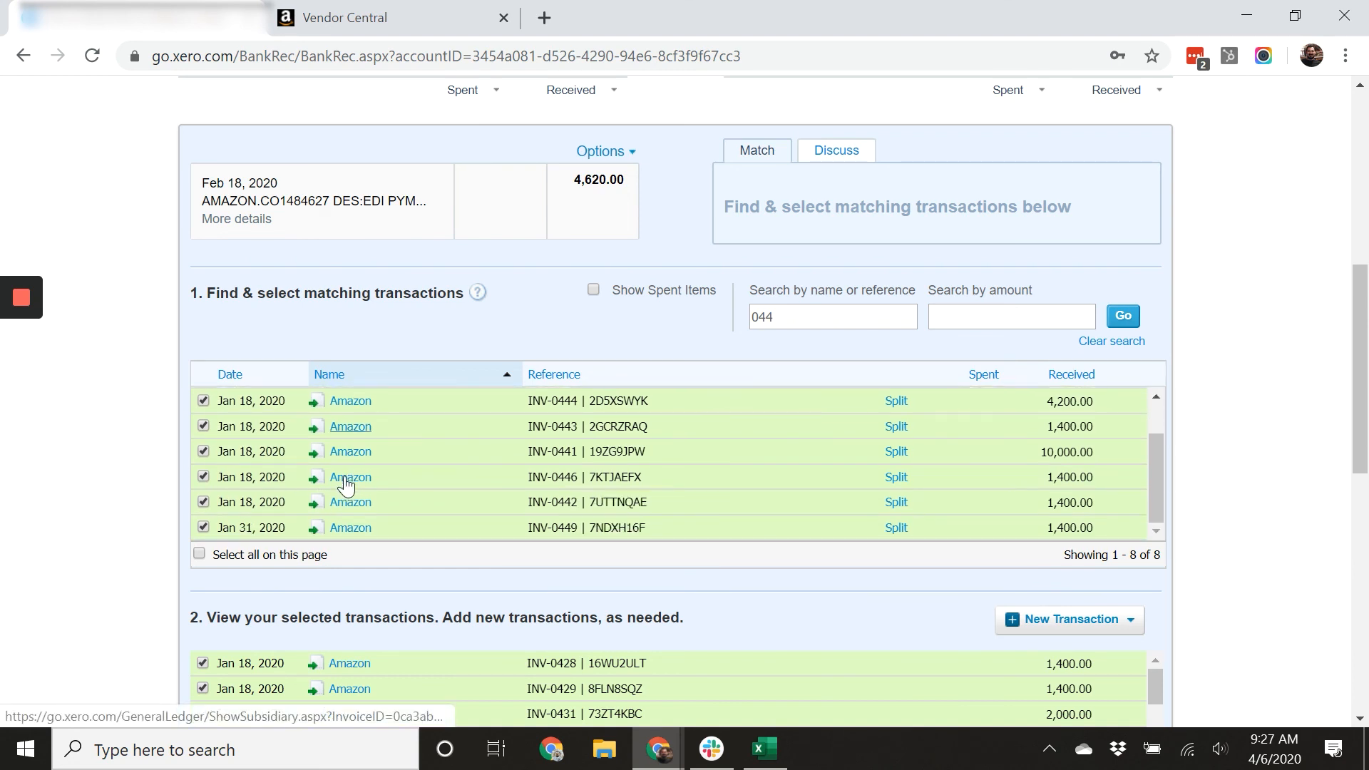
Switch to the spreadsheet and scroll down to read the INV-045x invoice numbers.
click(765, 748)
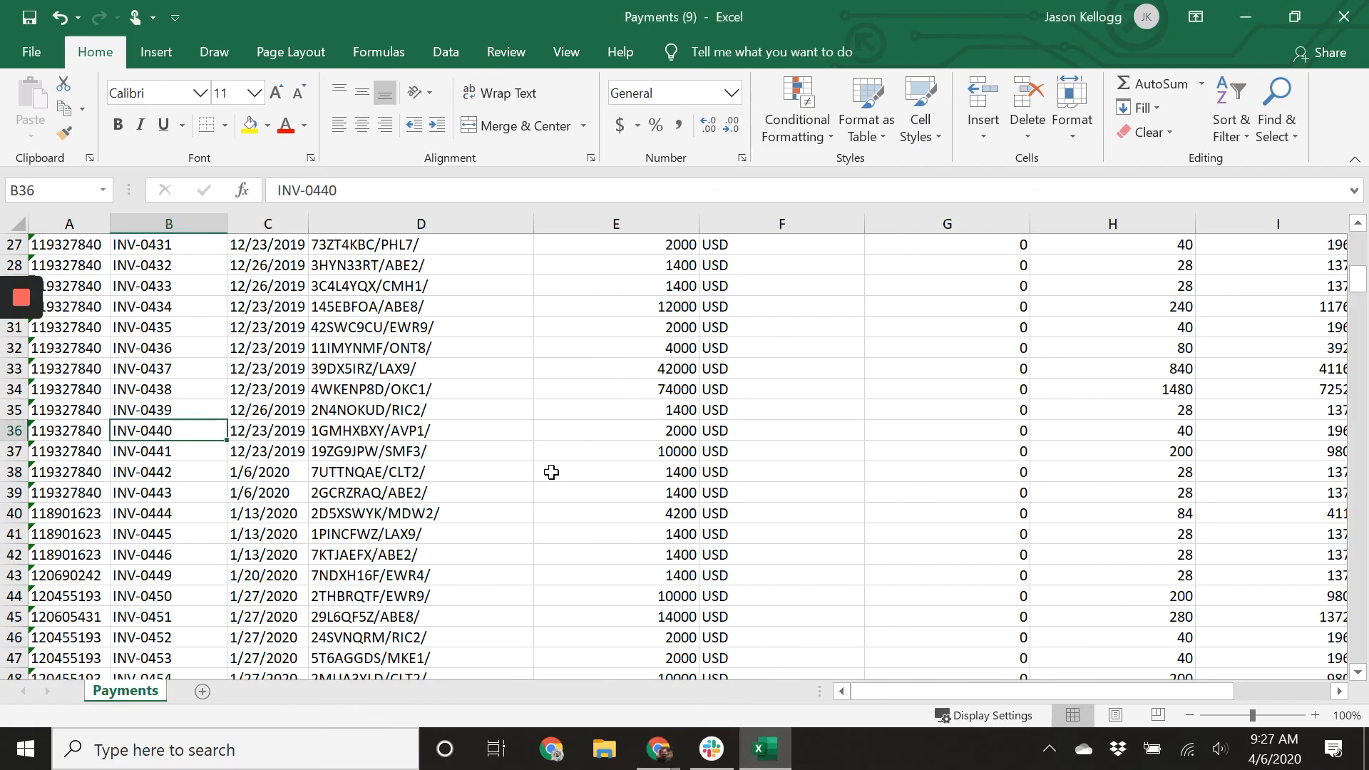
scroll(233, 467, down, 1)
scroll(203, 517, down, 1)
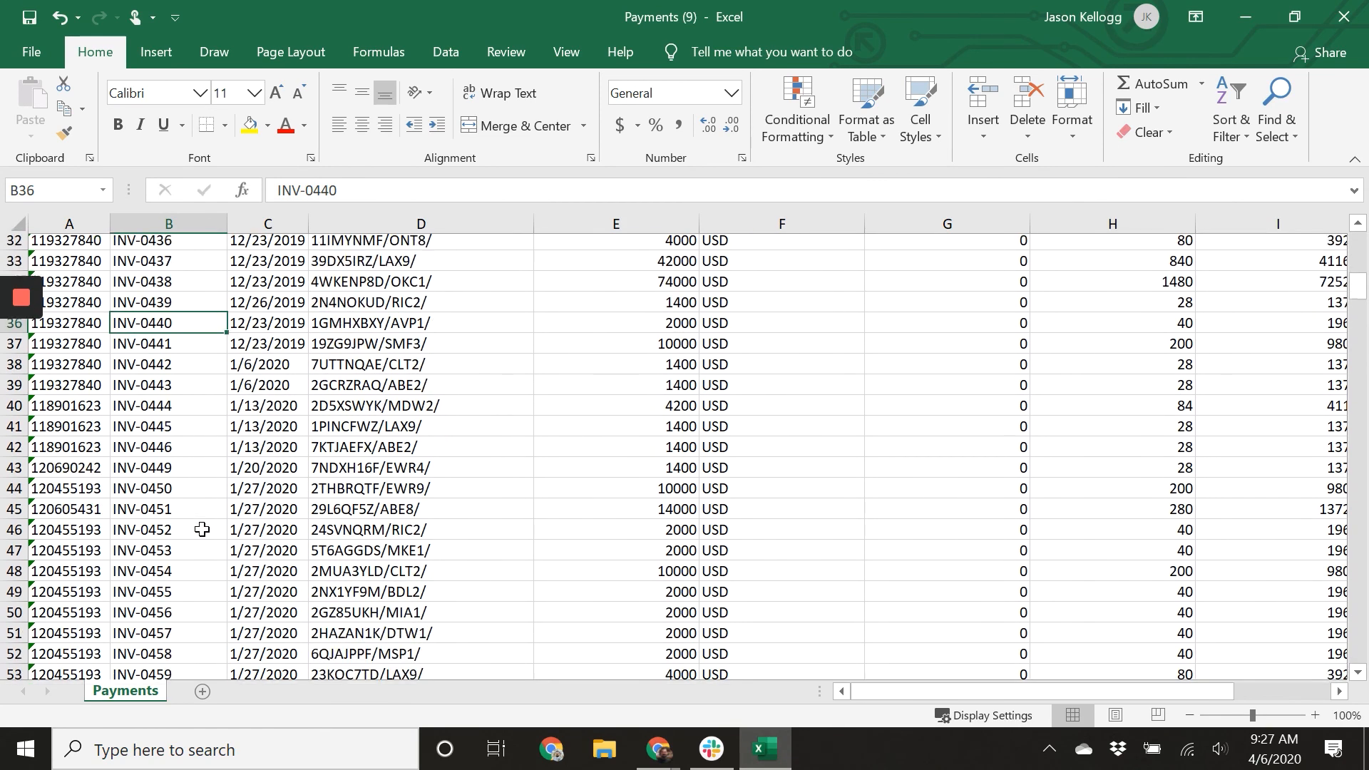
click(196, 477)
scroll(195, 486, down, 1)
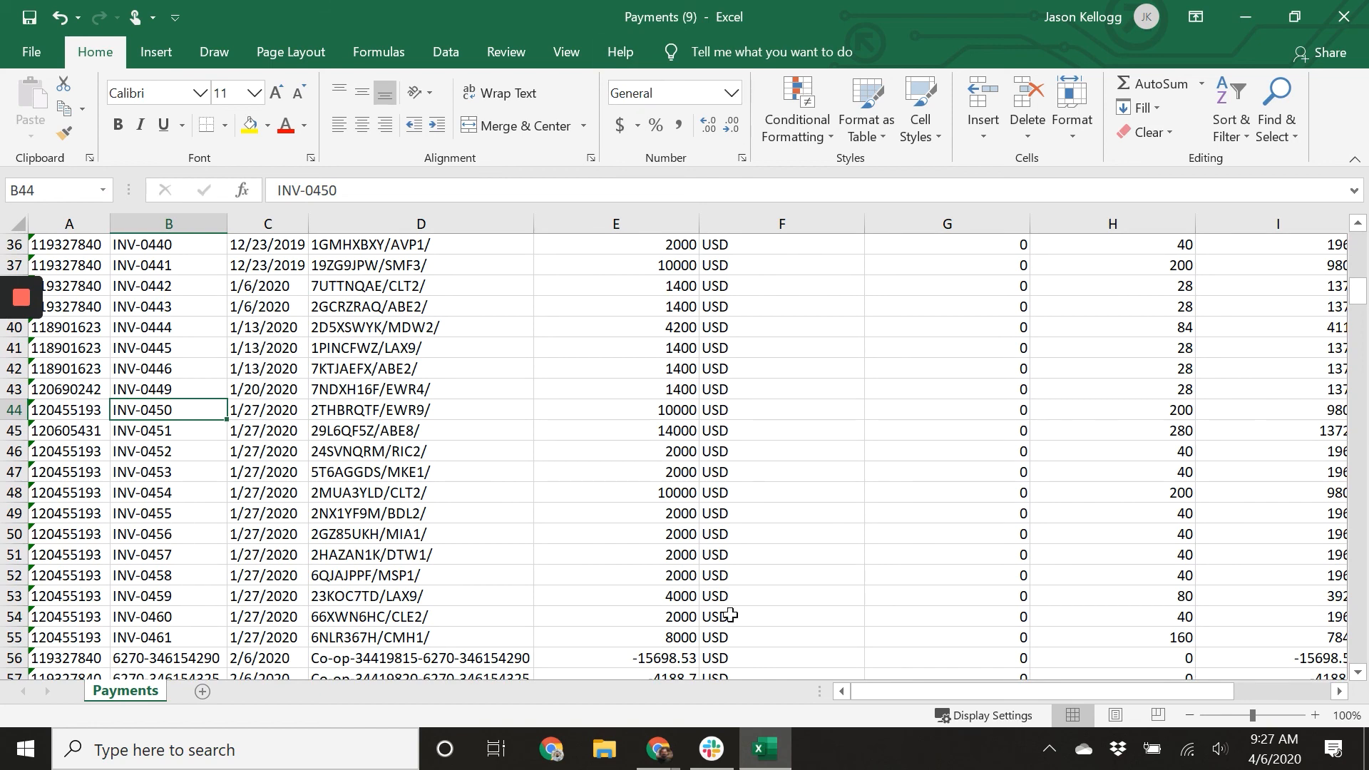
Switch to Xero, search references for 045, and tick invoices INV-0450 through INV-0454.
mouse_move(657, 748)
click(684, 663)
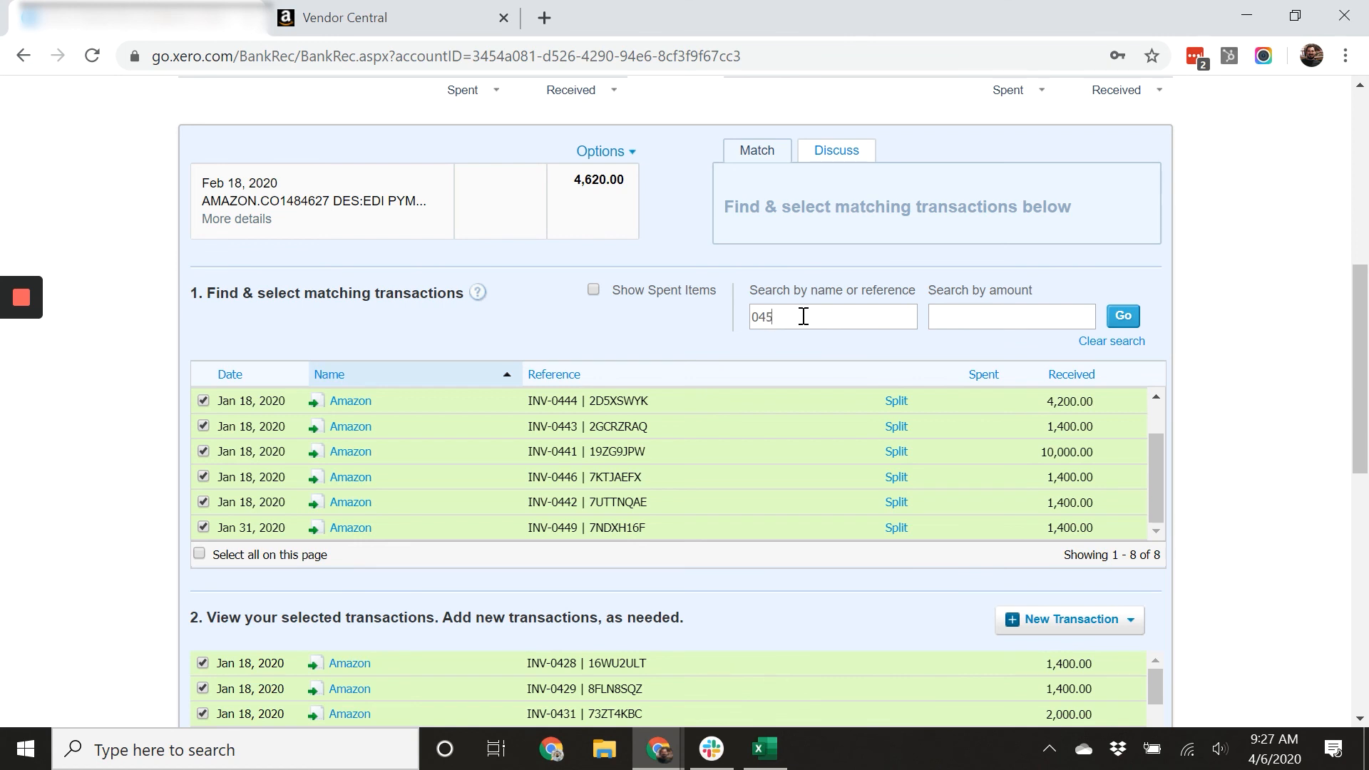
key(Return)
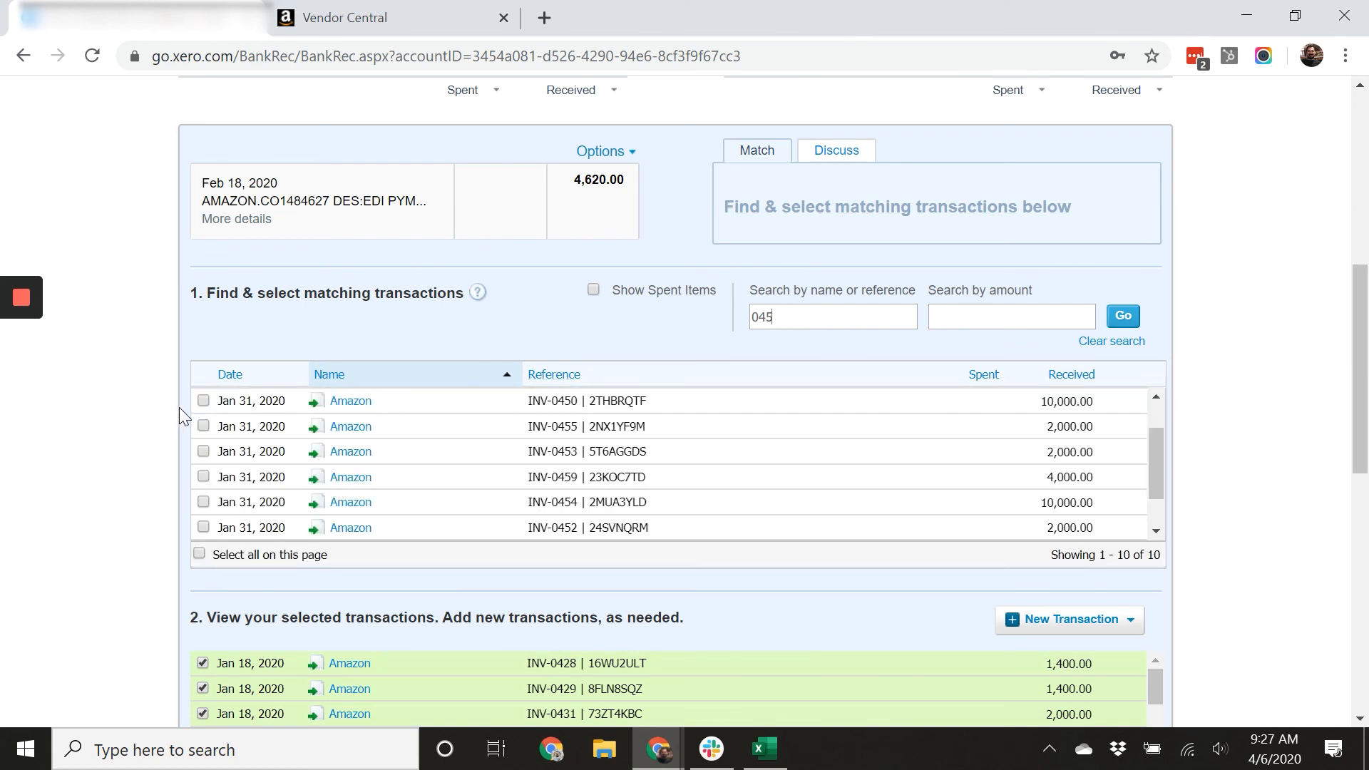
click(203, 401)
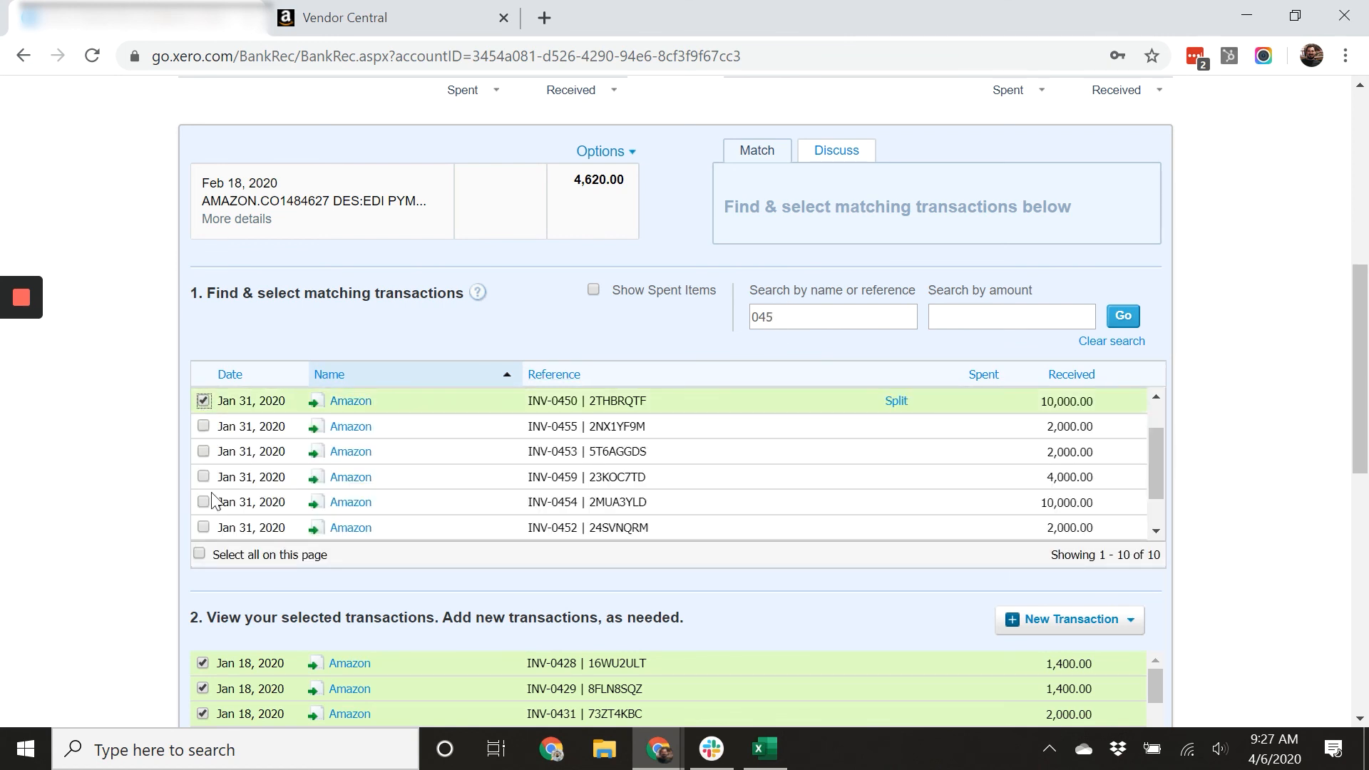
scroll(219, 523, down, 1)
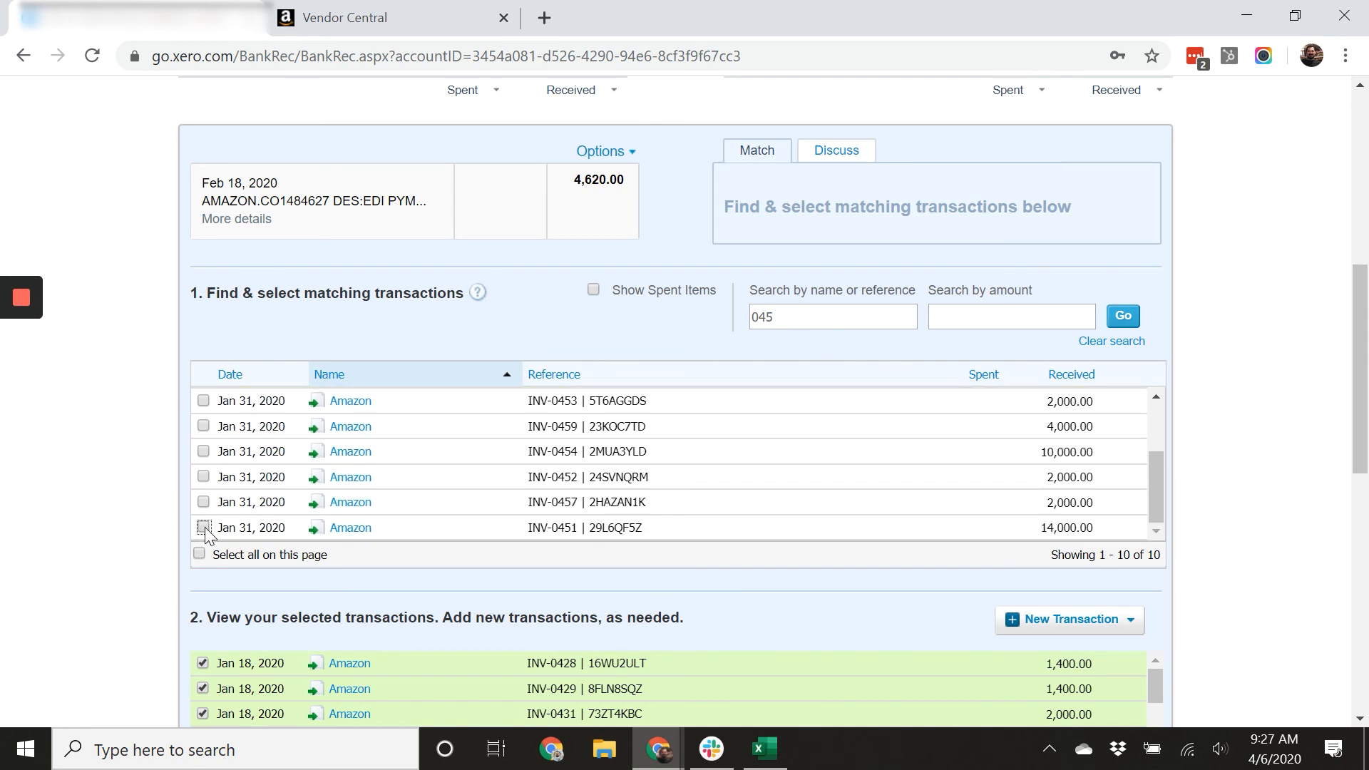
click(203, 528)
click(203, 477)
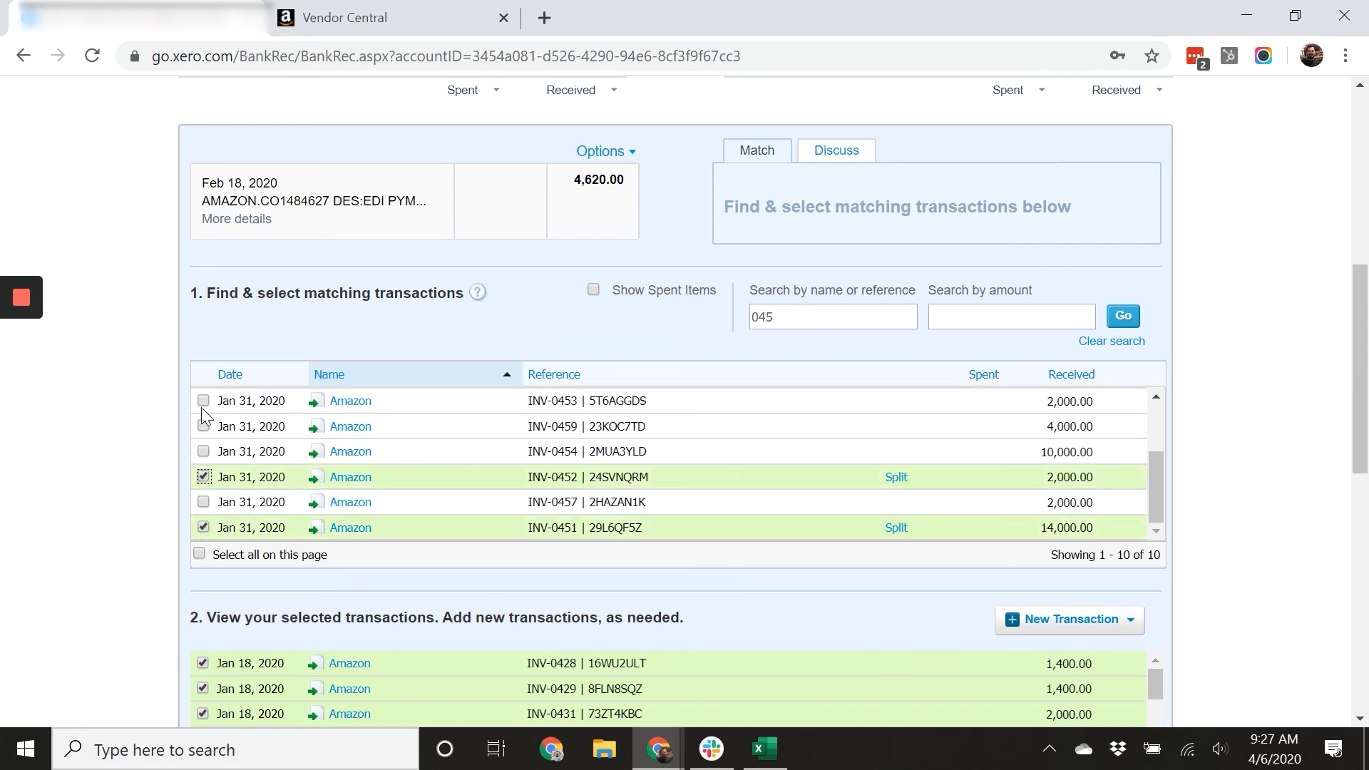
click(204, 402)
click(203, 451)
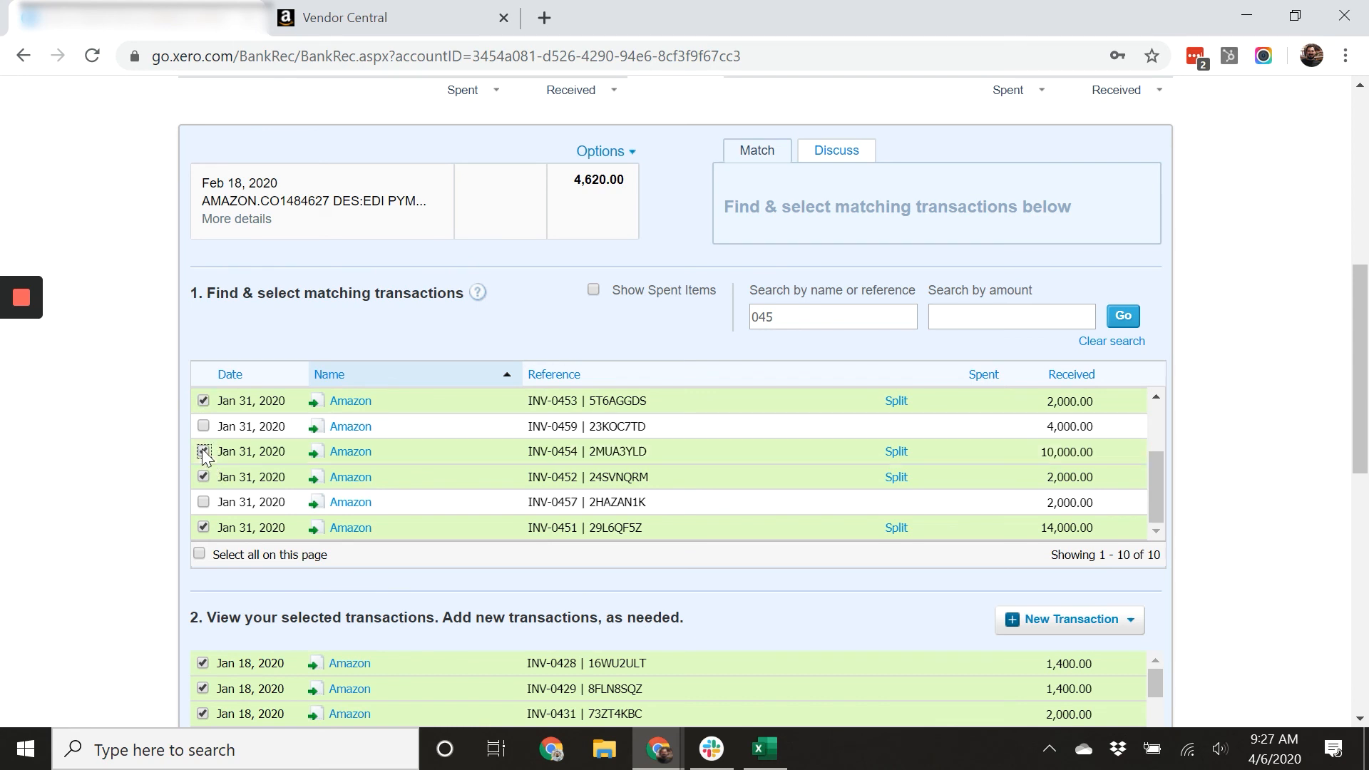
Tick invoices INV-0455 through INV-0459 as further matches for the statement line.
scroll(235, 473, up, 2)
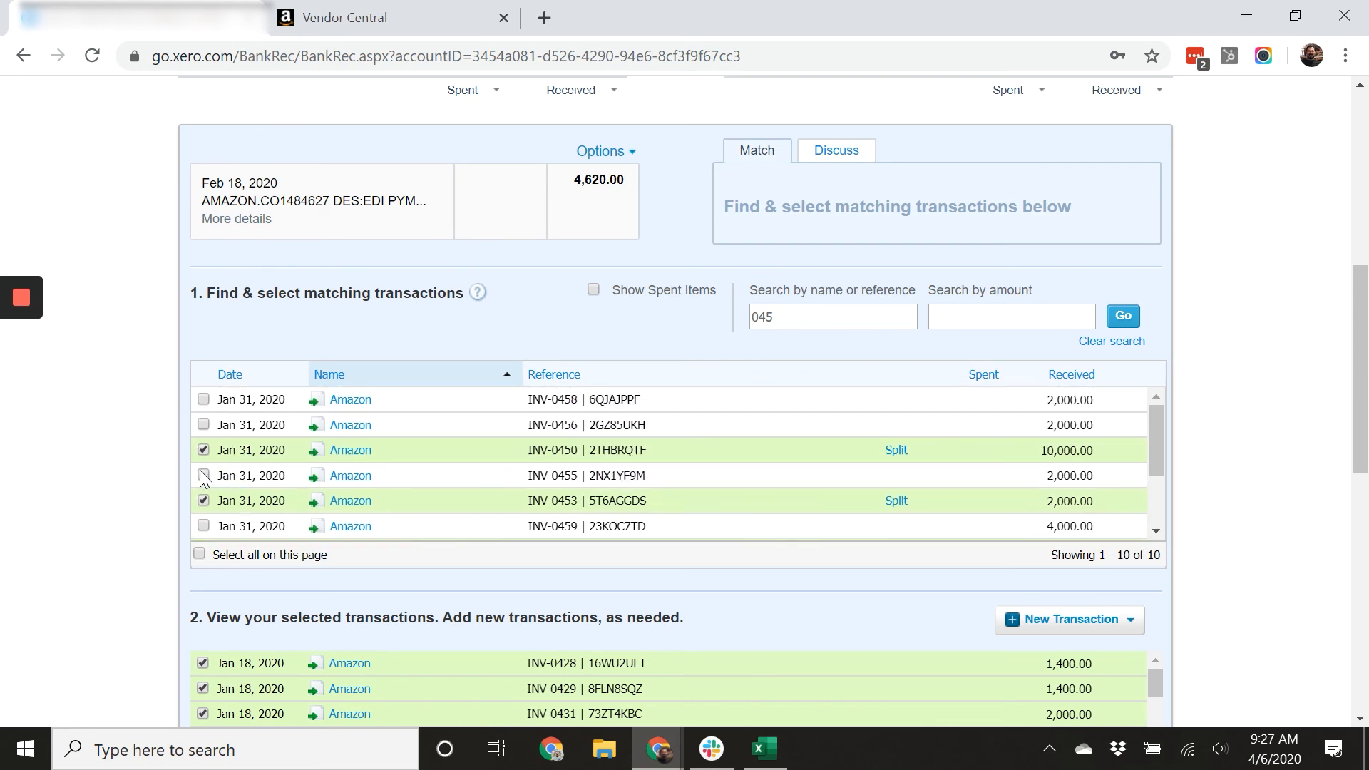
click(204, 475)
click(204, 426)
scroll(221, 460, down, 2)
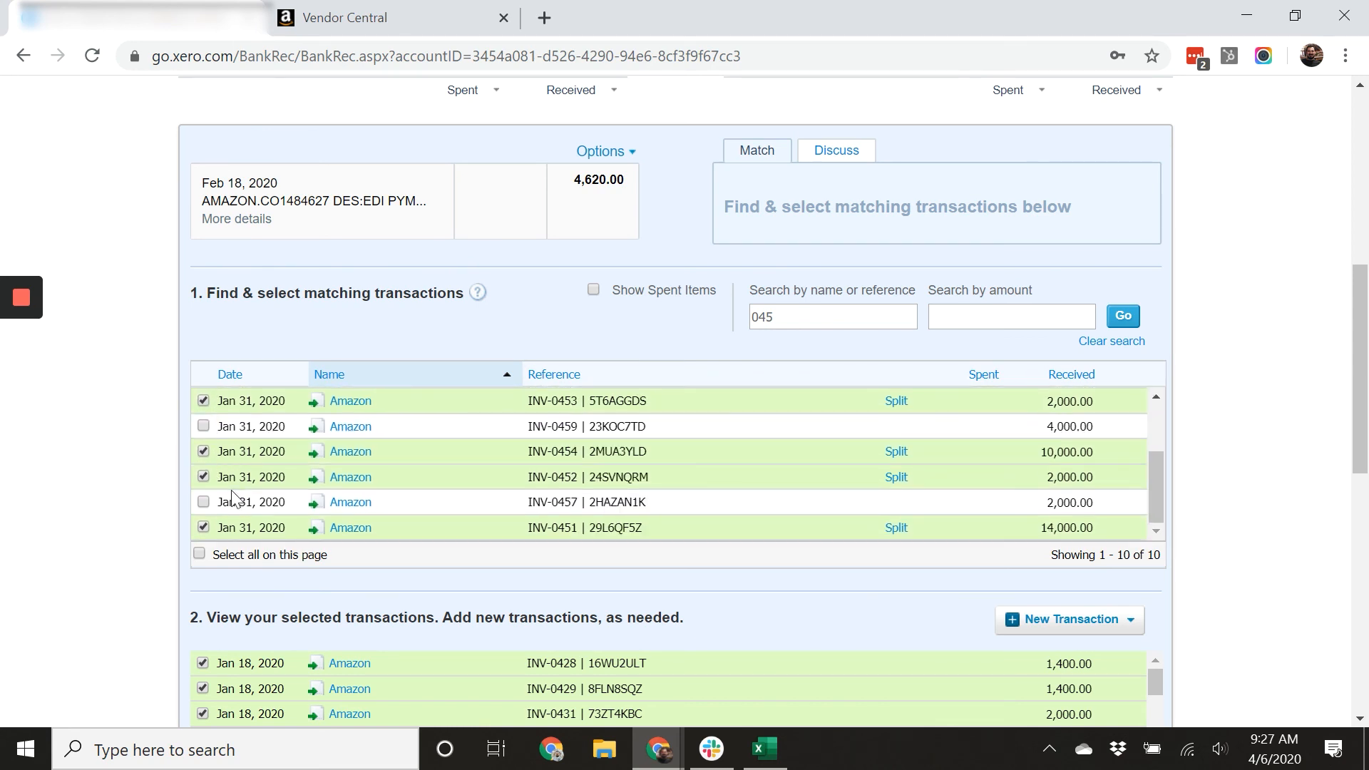
click(204, 501)
scroll(261, 471, up, 2)
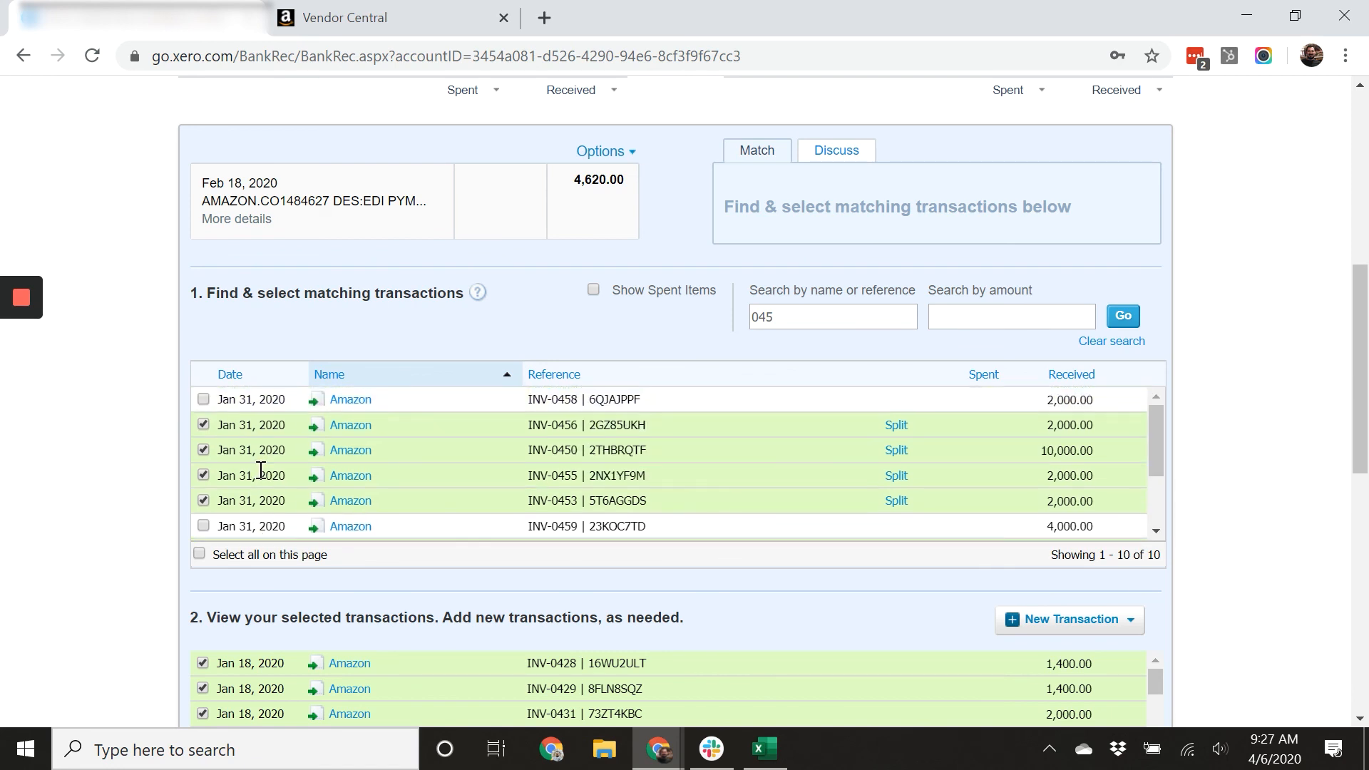
click(204, 399)
click(203, 527)
Switch to the spreadsheet and select the final invoice rows INV-0460 and INV-0461.
click(760, 749)
click(214, 550)
click(207, 573)
mouse_move(670, 750)
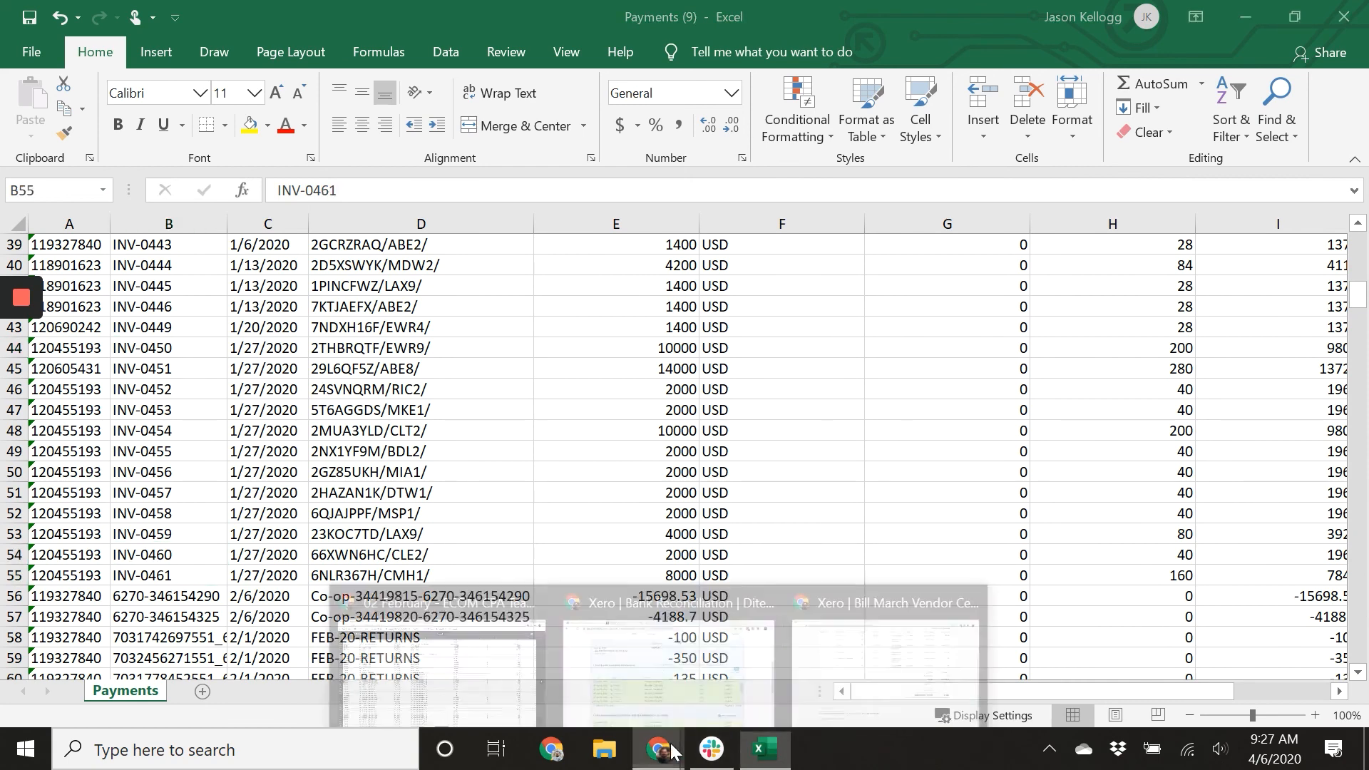
Switch to Xero, search references for 046, and tick invoices INV-0460 and INV-0461.
click(669, 670)
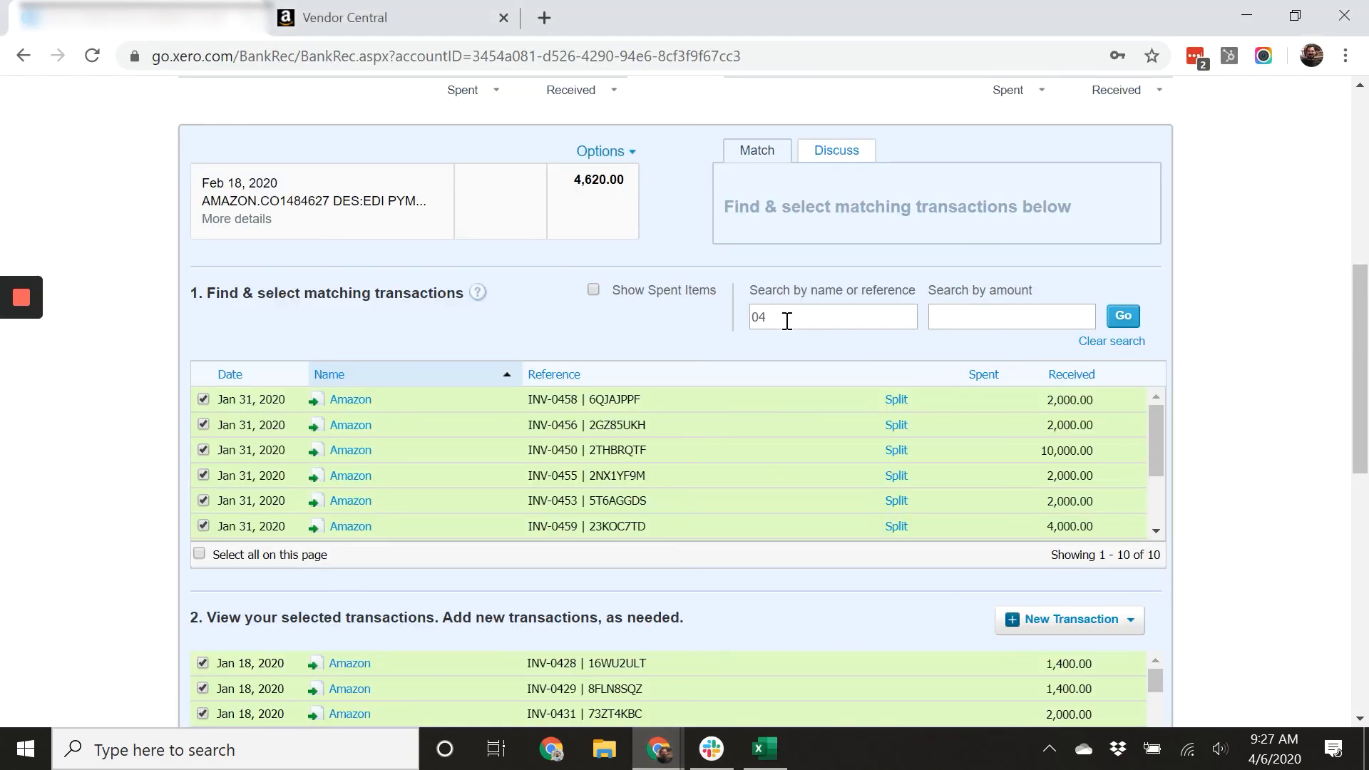
key(Return)
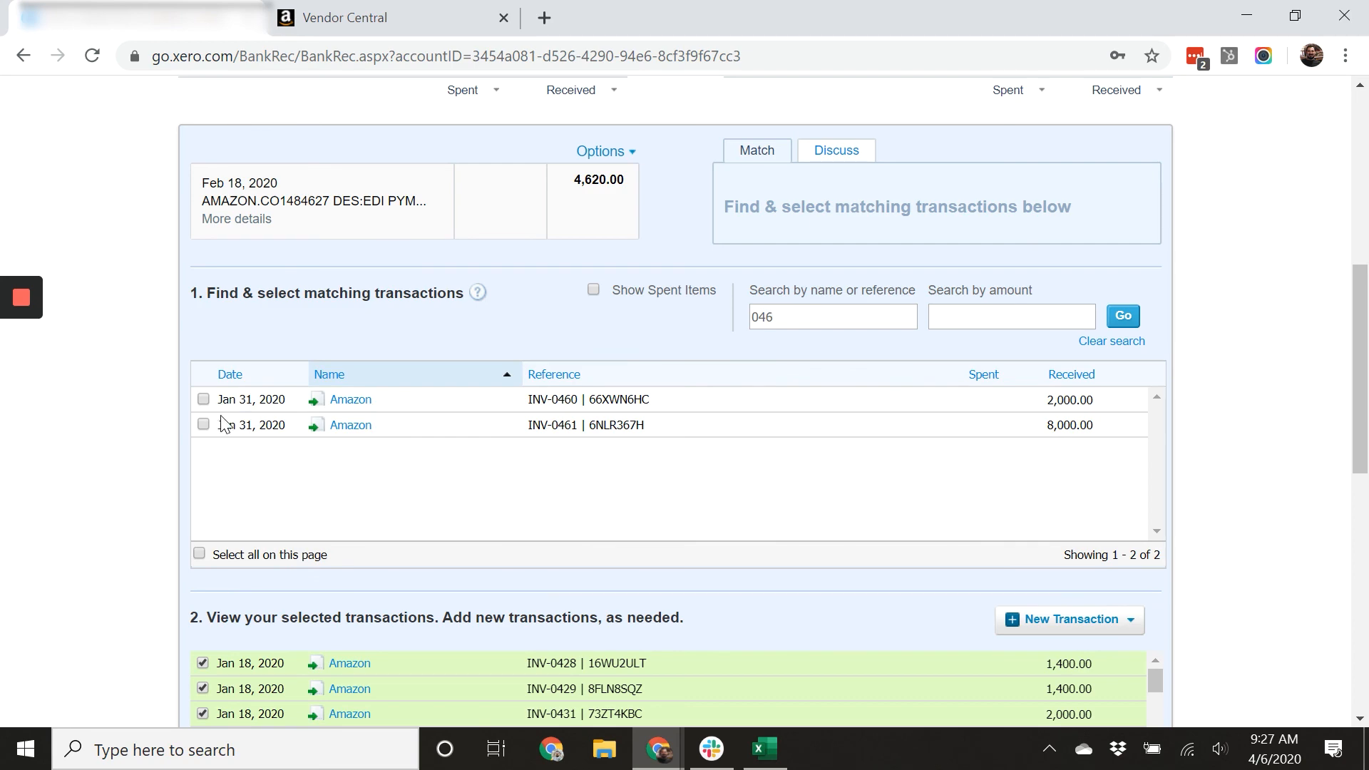
click(203, 425)
click(203, 400)
scroll(146, 439, down, 5)
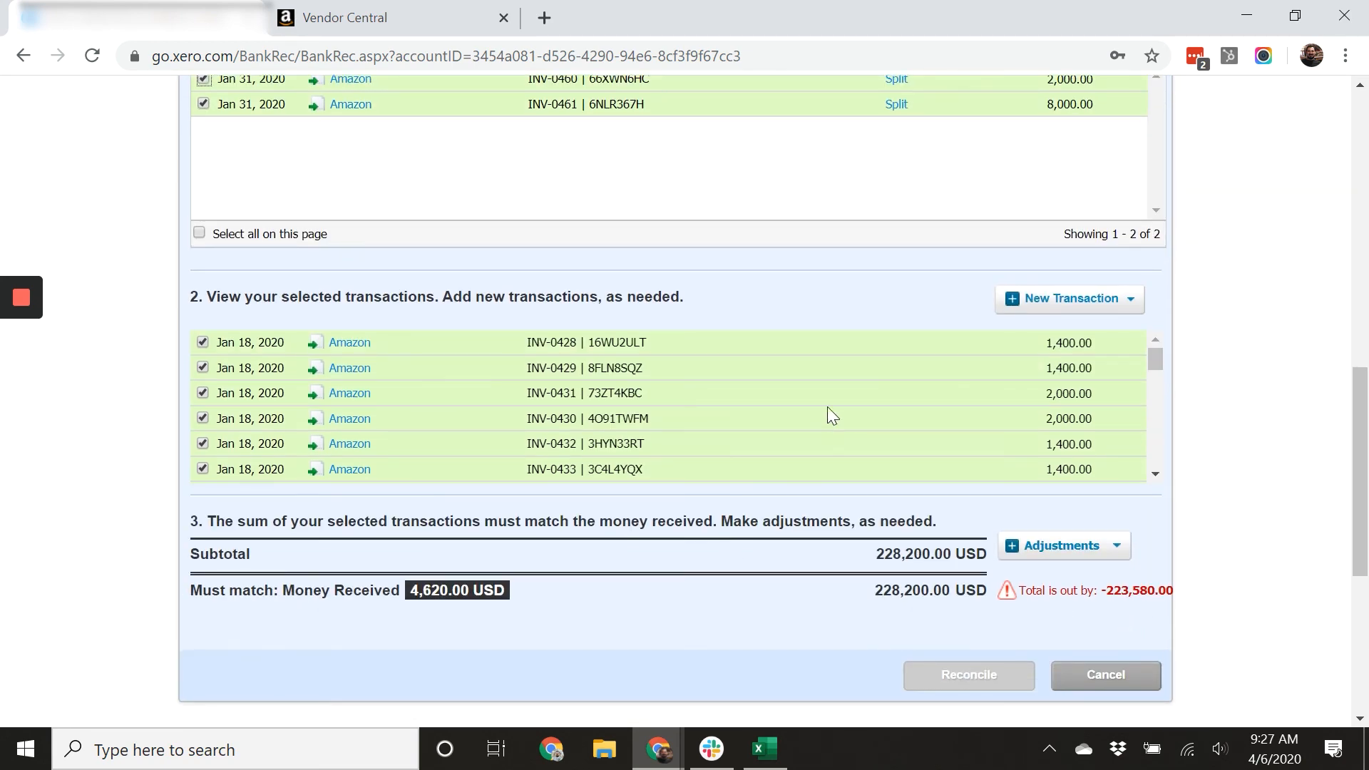
Clear the search, include spent items, and tick the Dec 31, 2019 and Jan 31, 2020 Vendor Central spent entries.
scroll(827, 408, up, 5)
drag(784, 321, 757, 326)
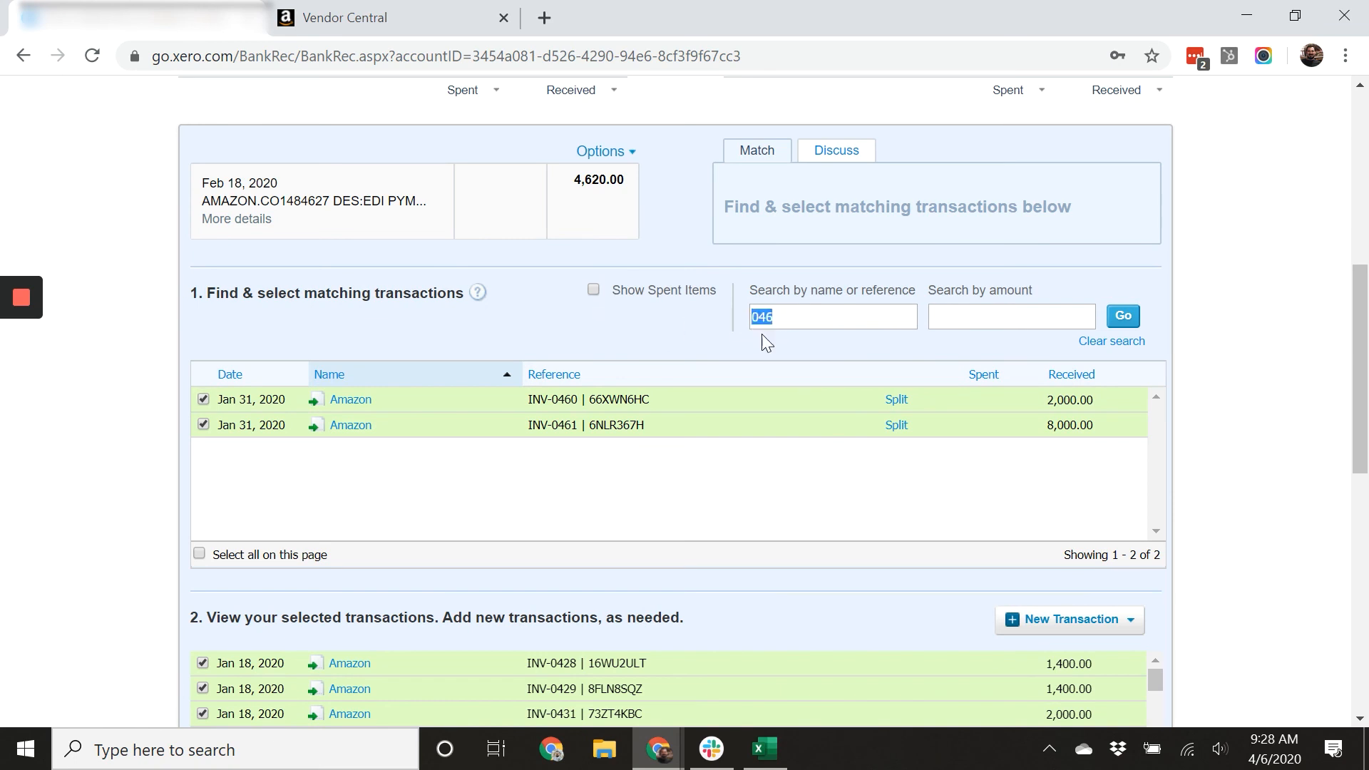
click(591, 288)
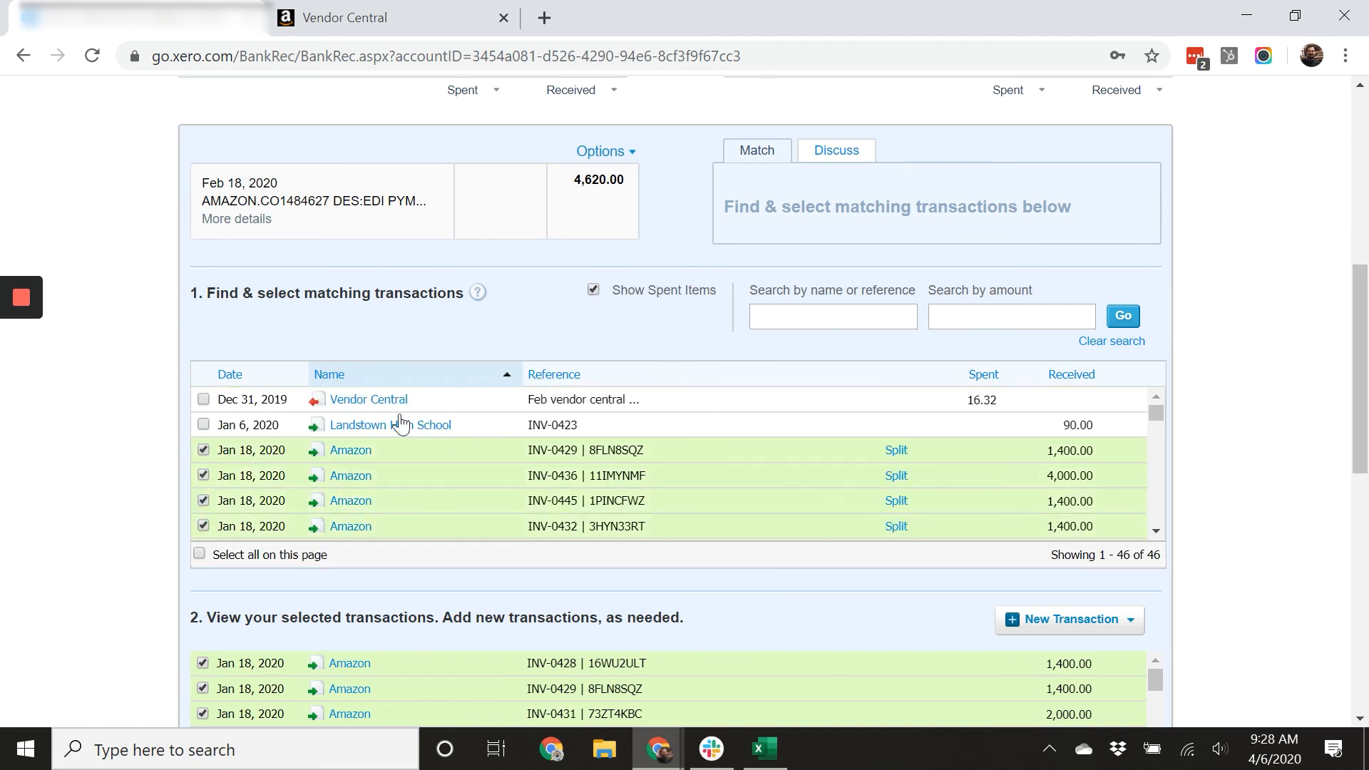
click(203, 399)
scroll(330, 455, down, 5)
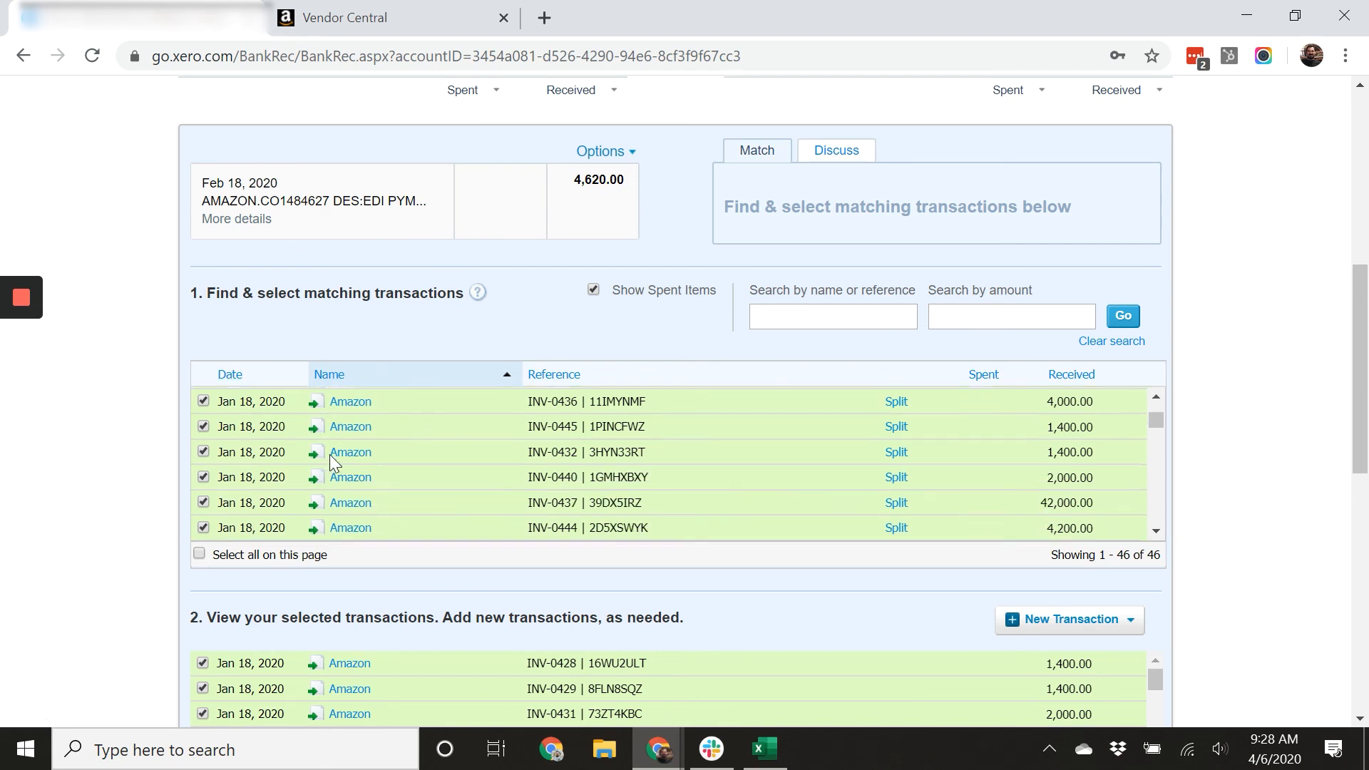
scroll(331, 453, down, 2)
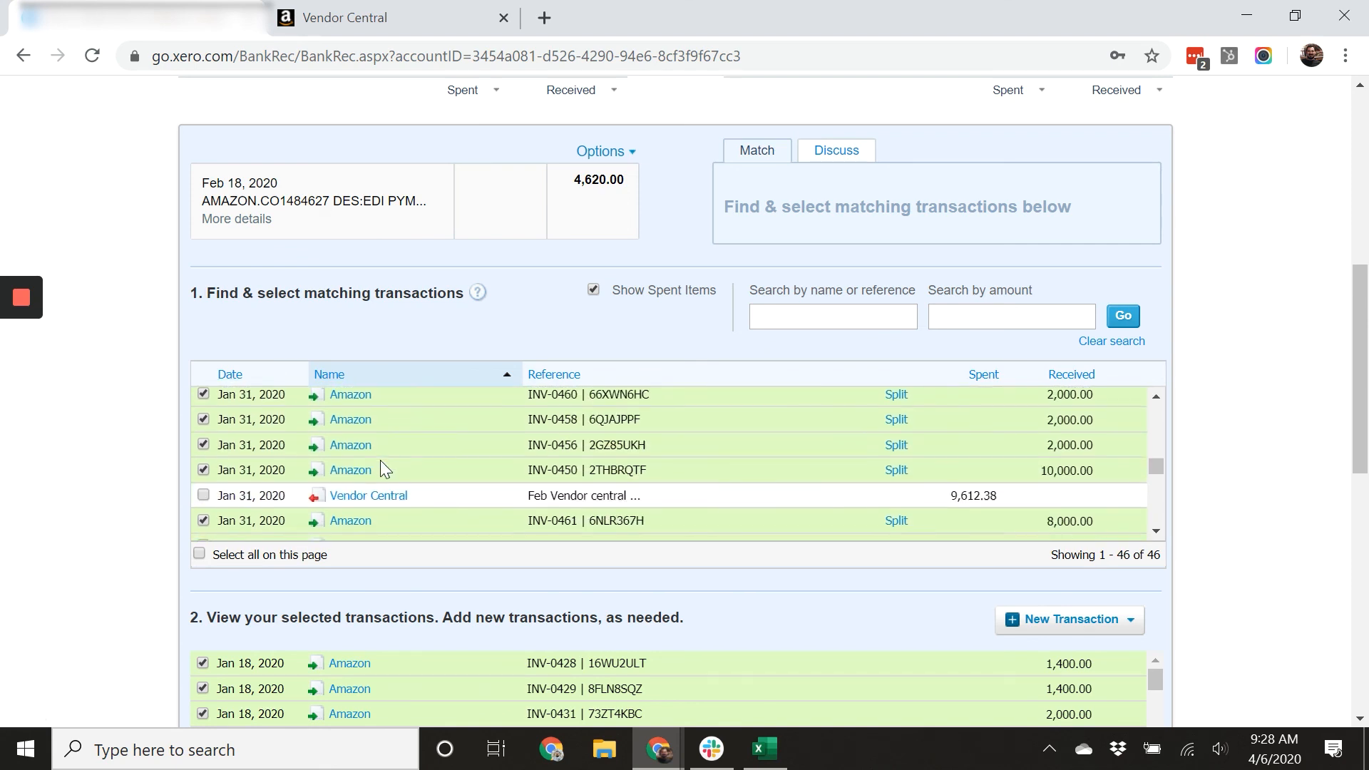
click(204, 395)
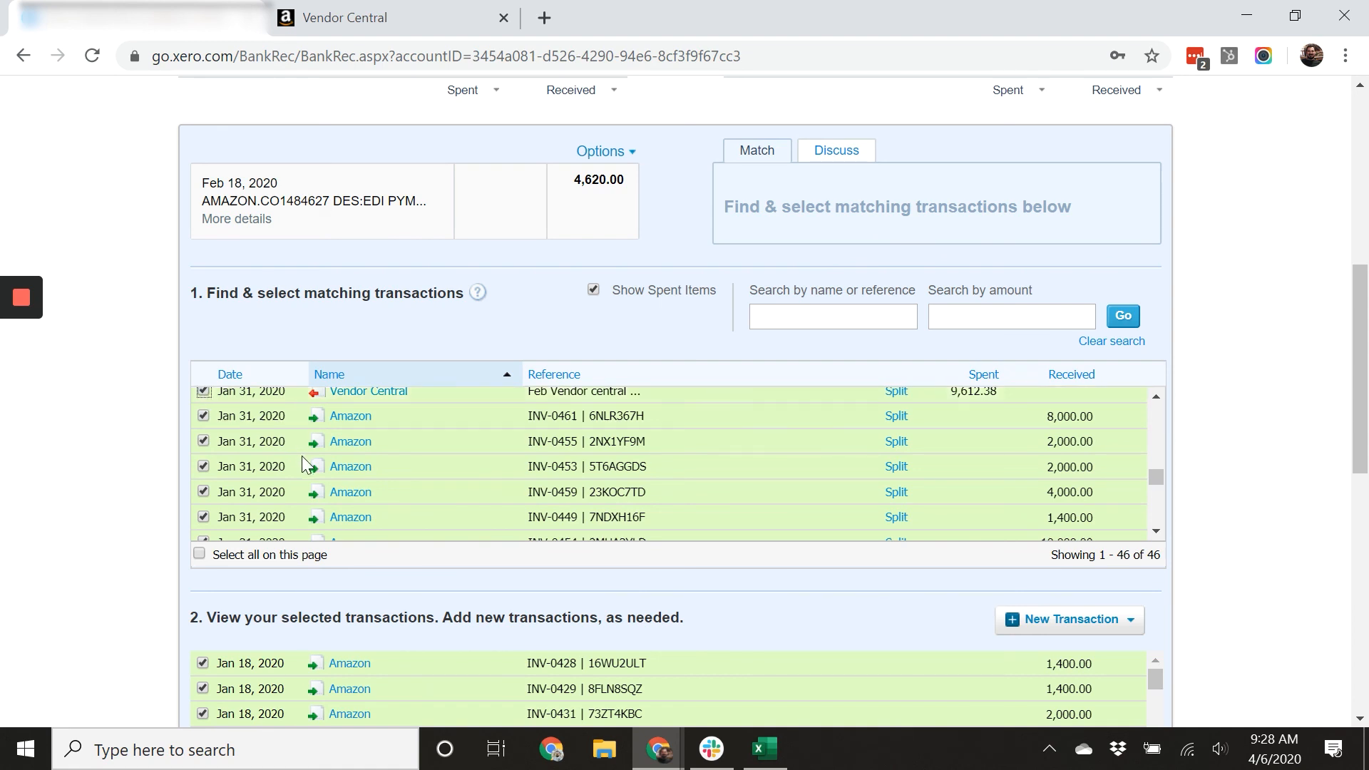
Tick the Feb 29, 2020 'Feb Vendor Central' spent transaction of 210,293.83.
scroll(306, 463, down, 2)
scroll(142, 521, down, 2)
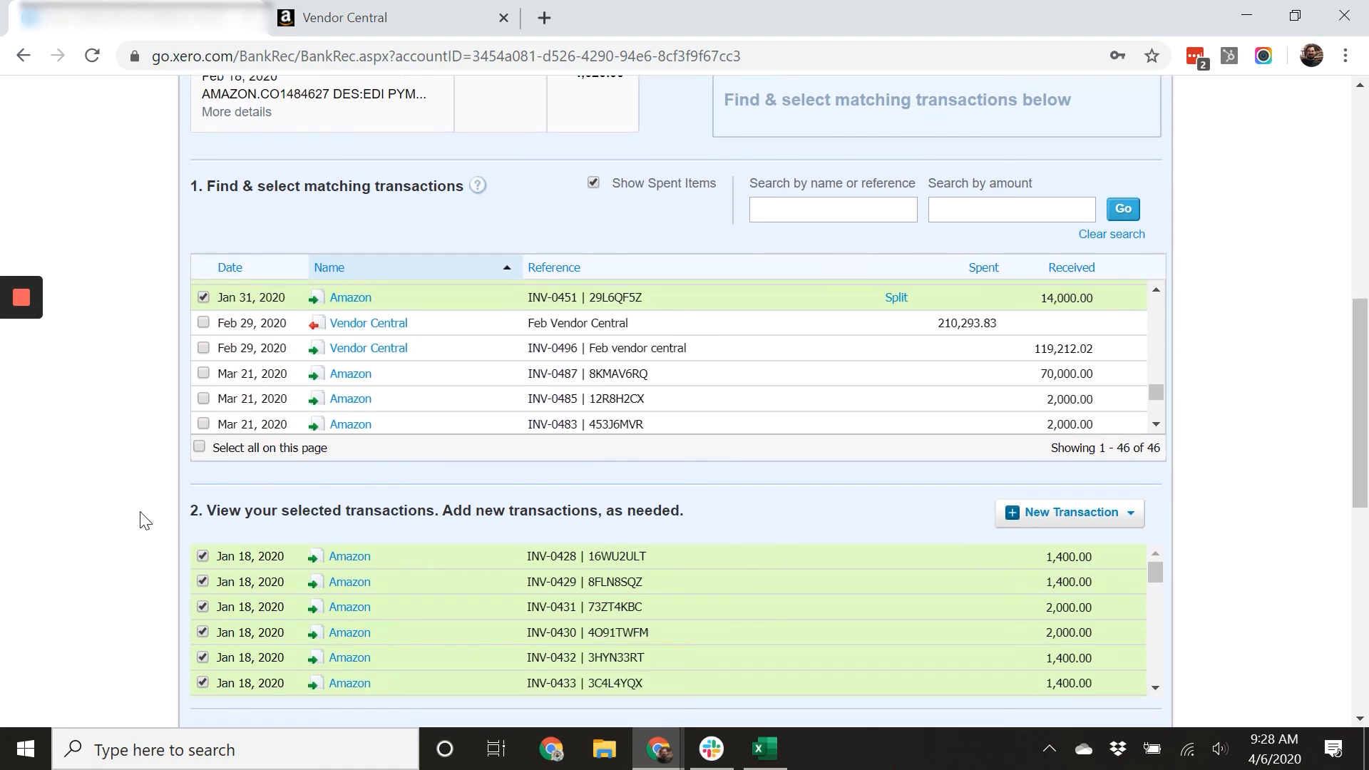
scroll(146, 521, down, 2)
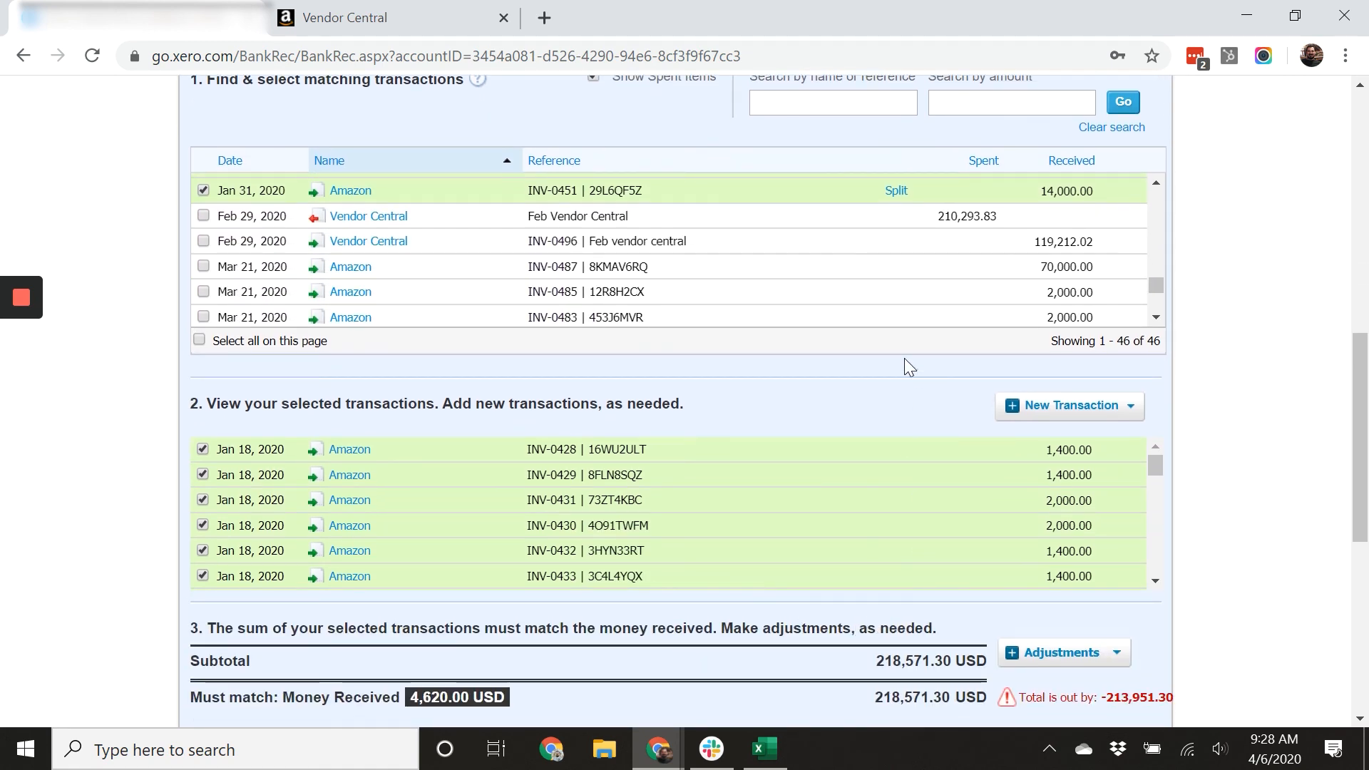
scroll(1163, 545, down, 2)
scroll(1153, 571, up, 1)
scroll(1216, 587, down, 1)
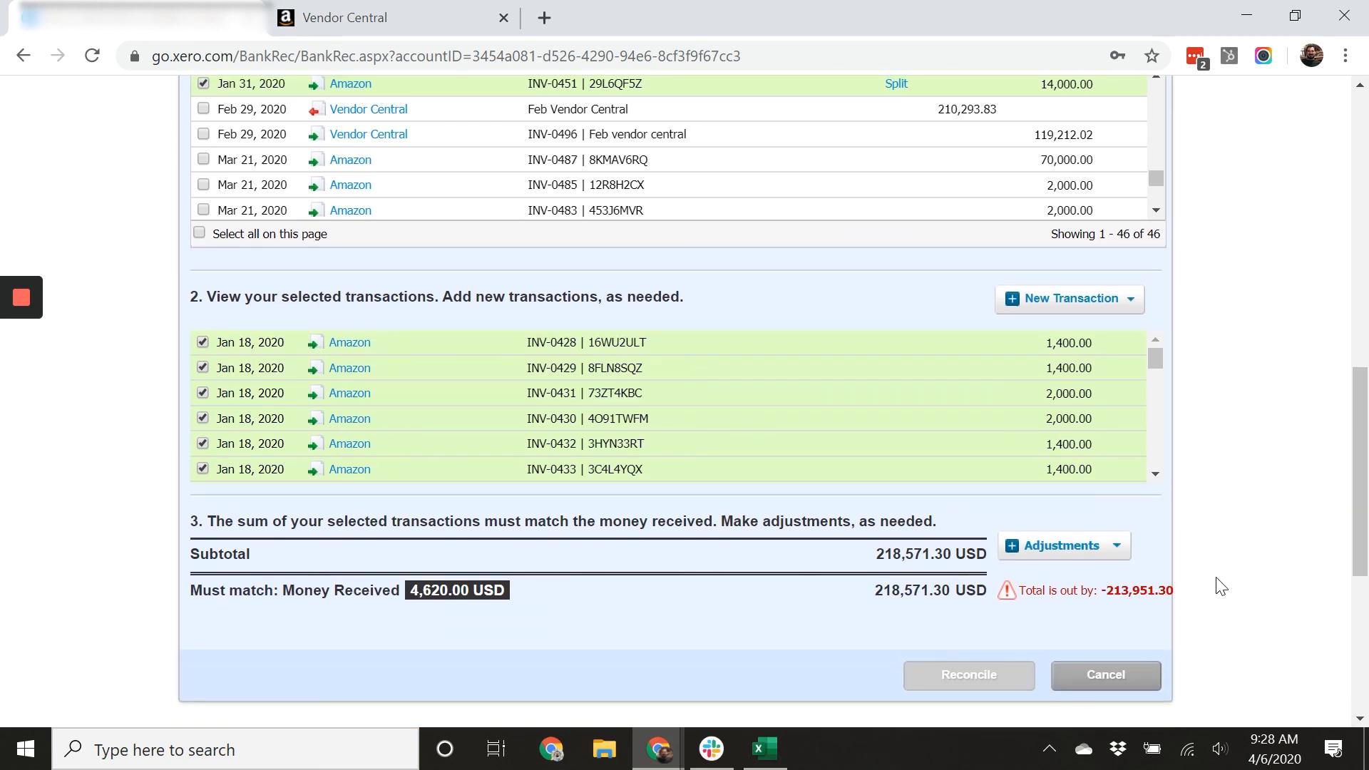
scroll(1133, 588, up, 1)
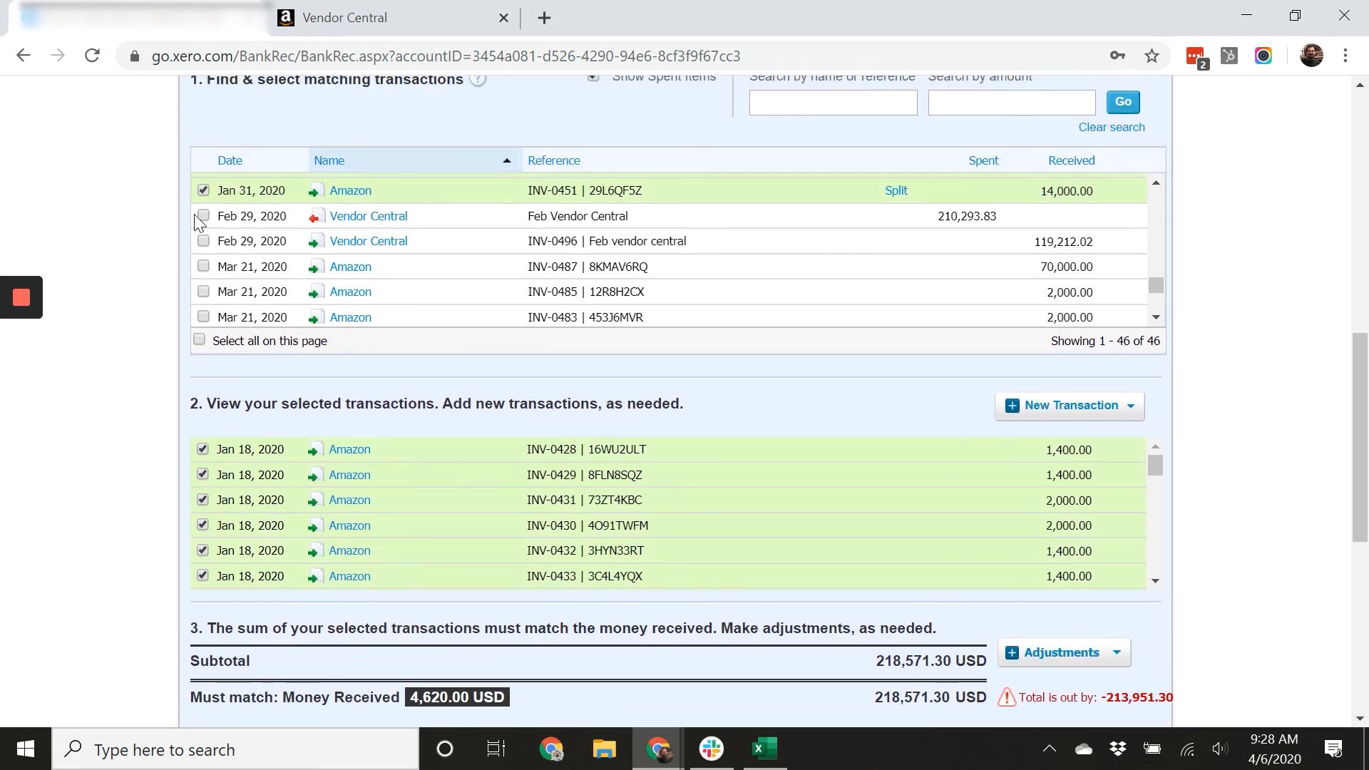
click(202, 215)
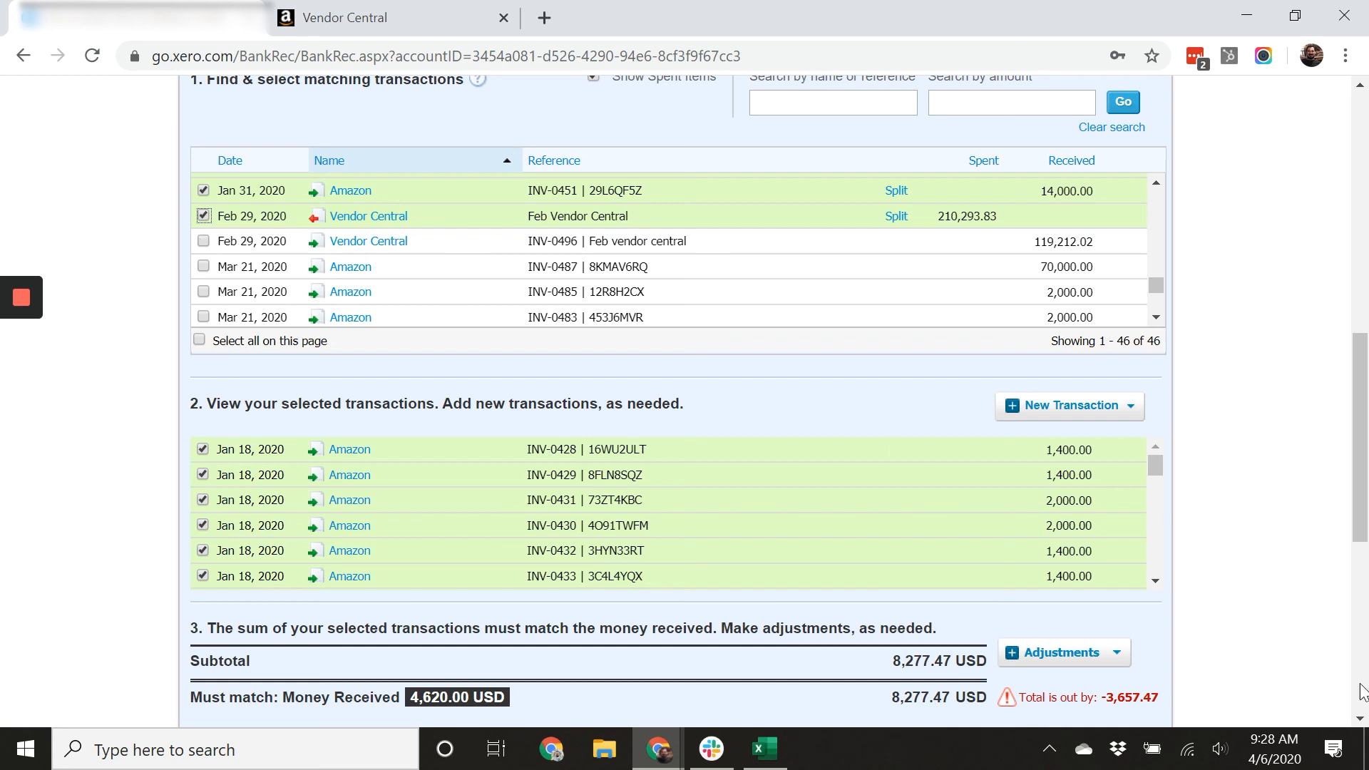
Copy the amount by which the reconciliation total is out.
drag(1162, 697, 1106, 701)
right_click(1105, 698)
click(1150, 563)
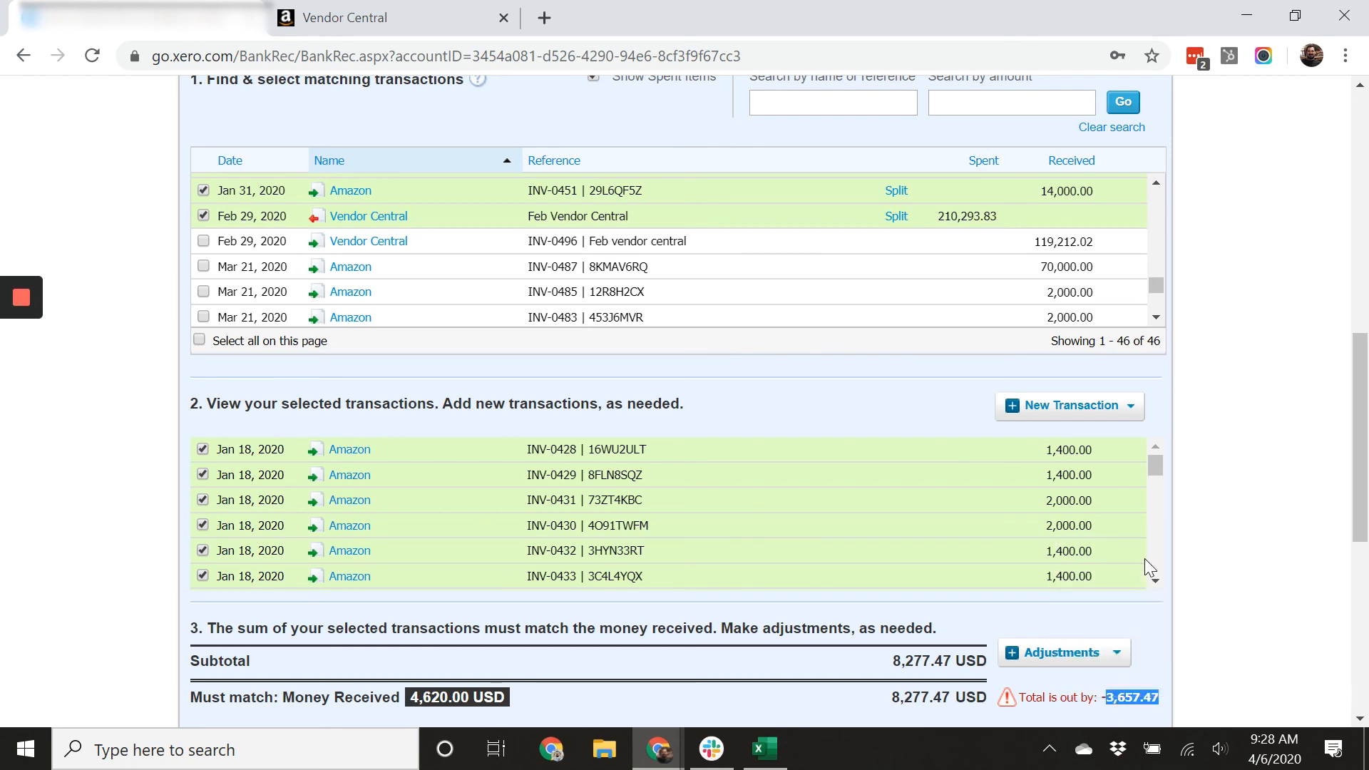
Try splitting invoice INV-0496 with a 3,657.47 part payment, then unsplit and untick it.
click(203, 241)
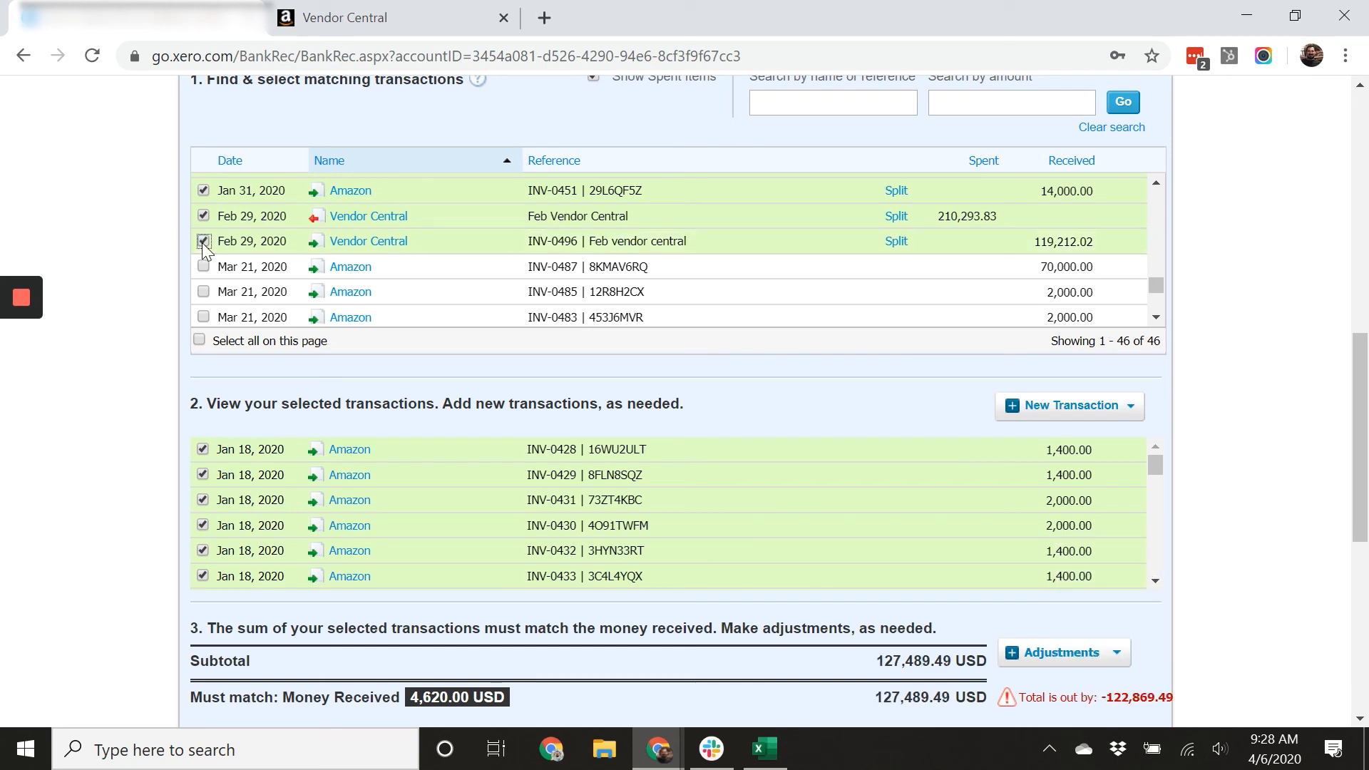
click(892, 246)
drag(783, 416, 871, 425)
right_click(801, 413)
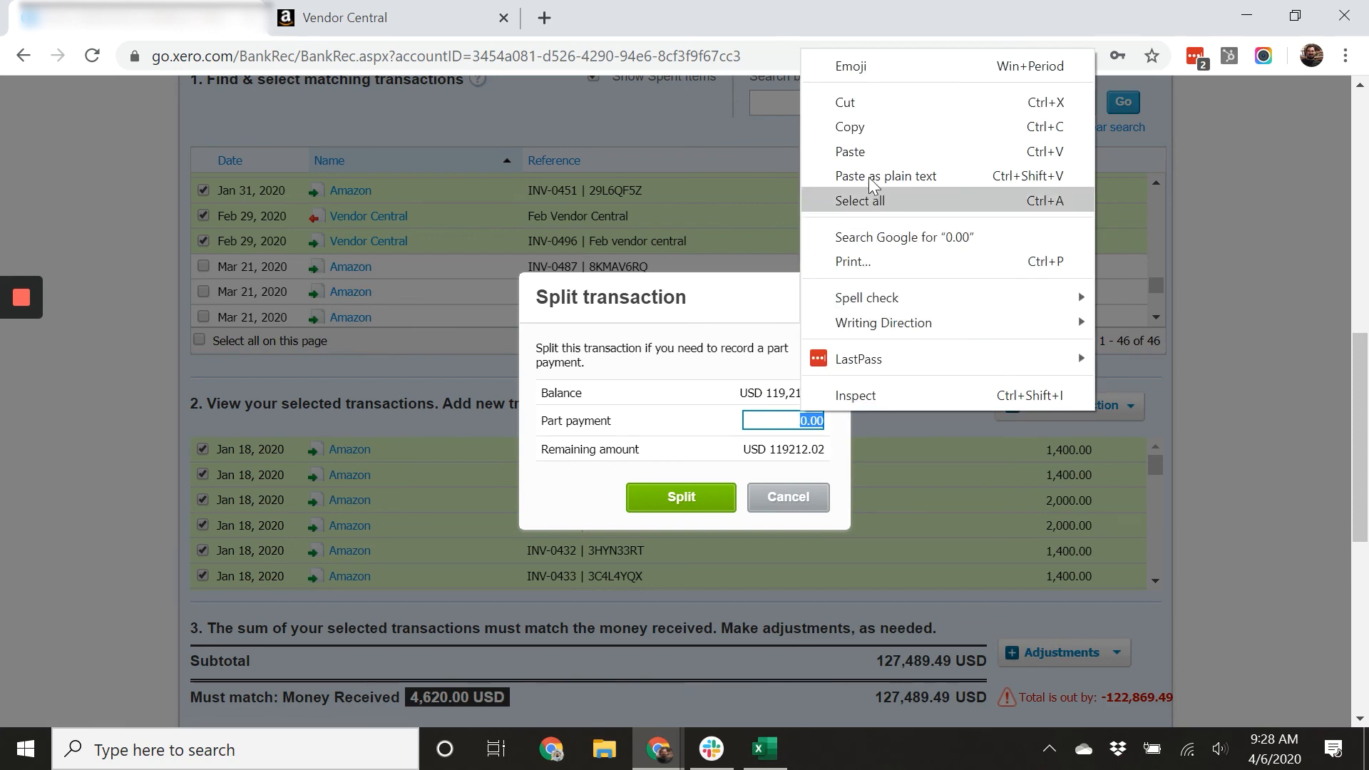
click(876, 152)
click(740, 464)
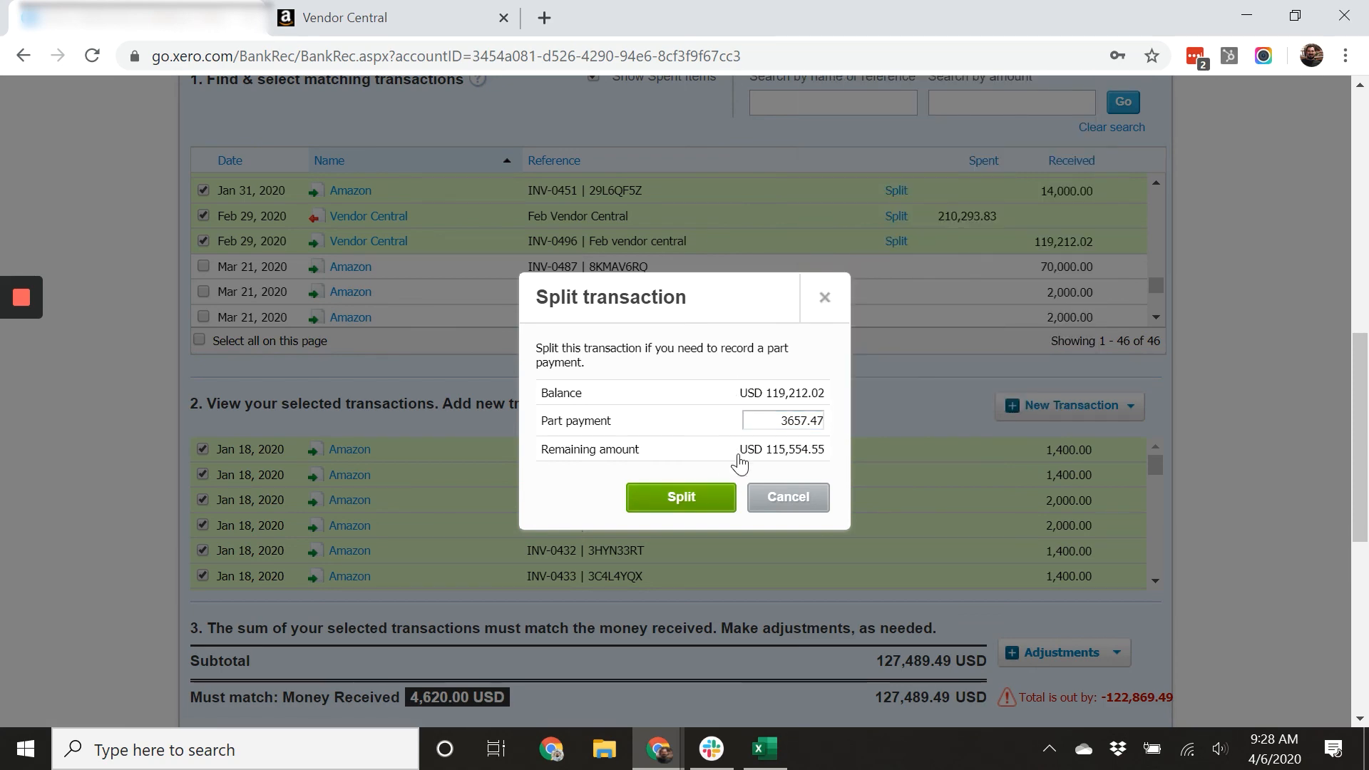
click(699, 497)
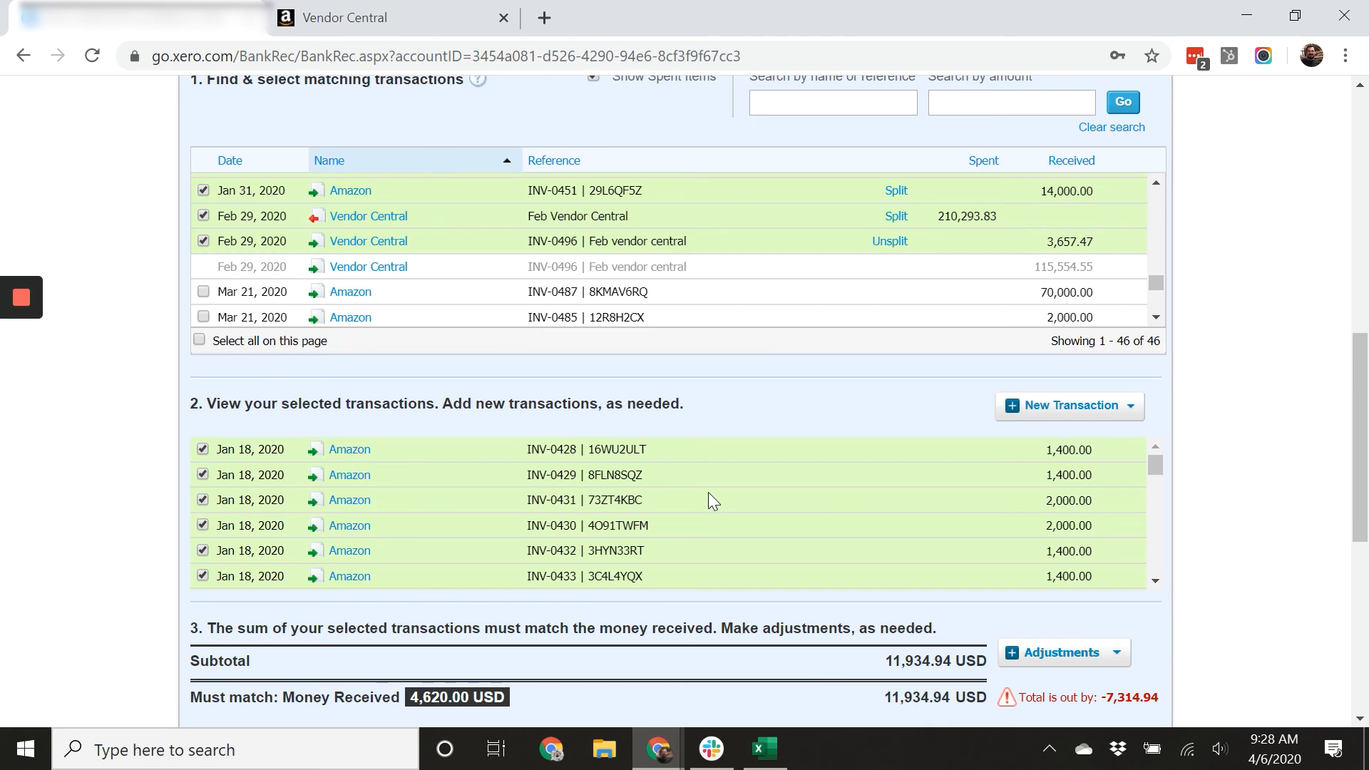
click(891, 242)
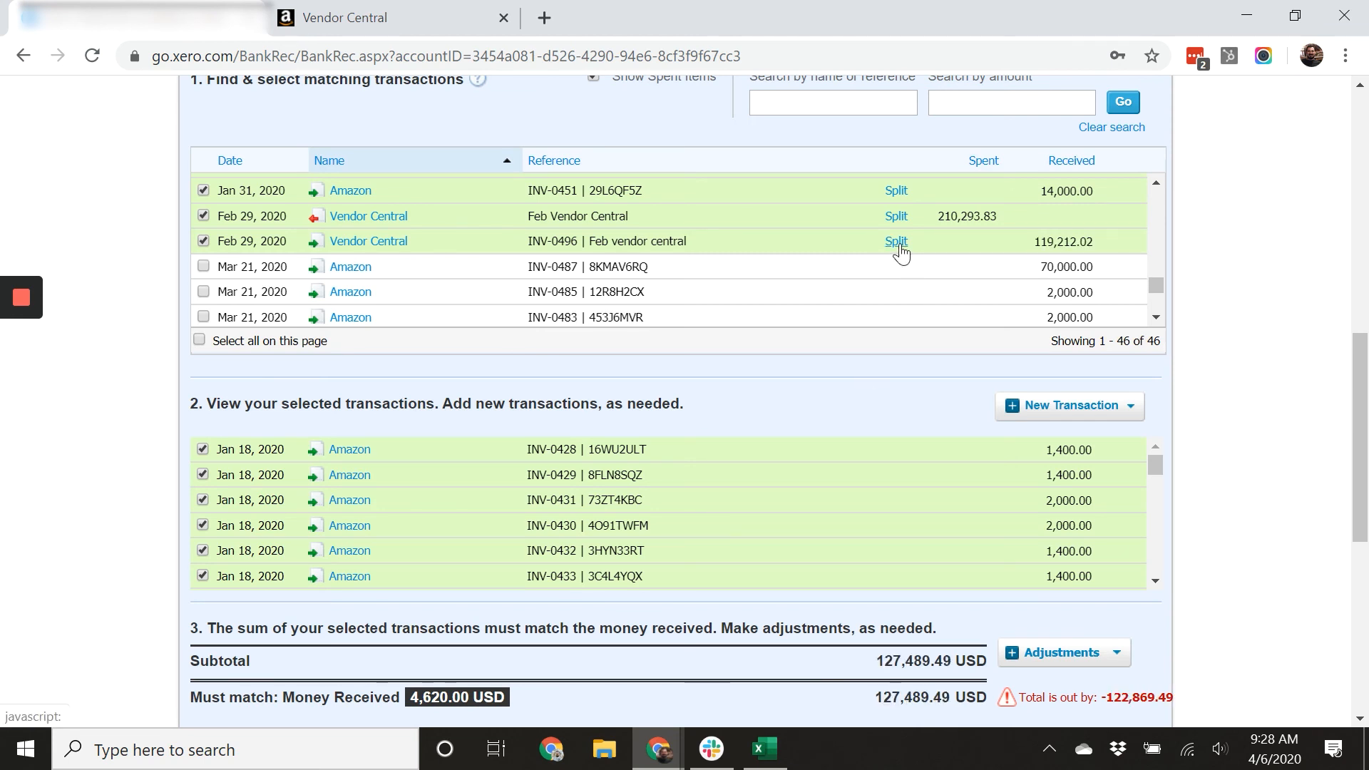
click(203, 240)
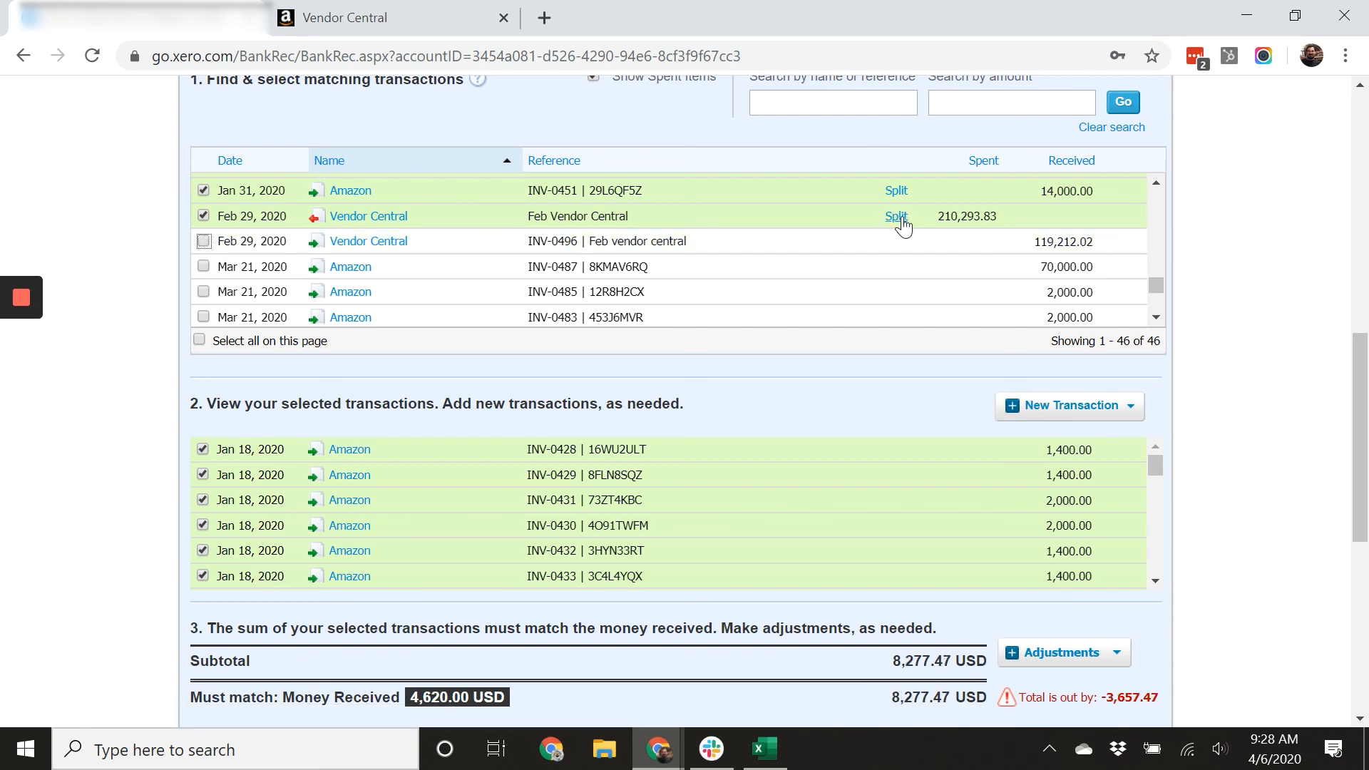
click(204, 217)
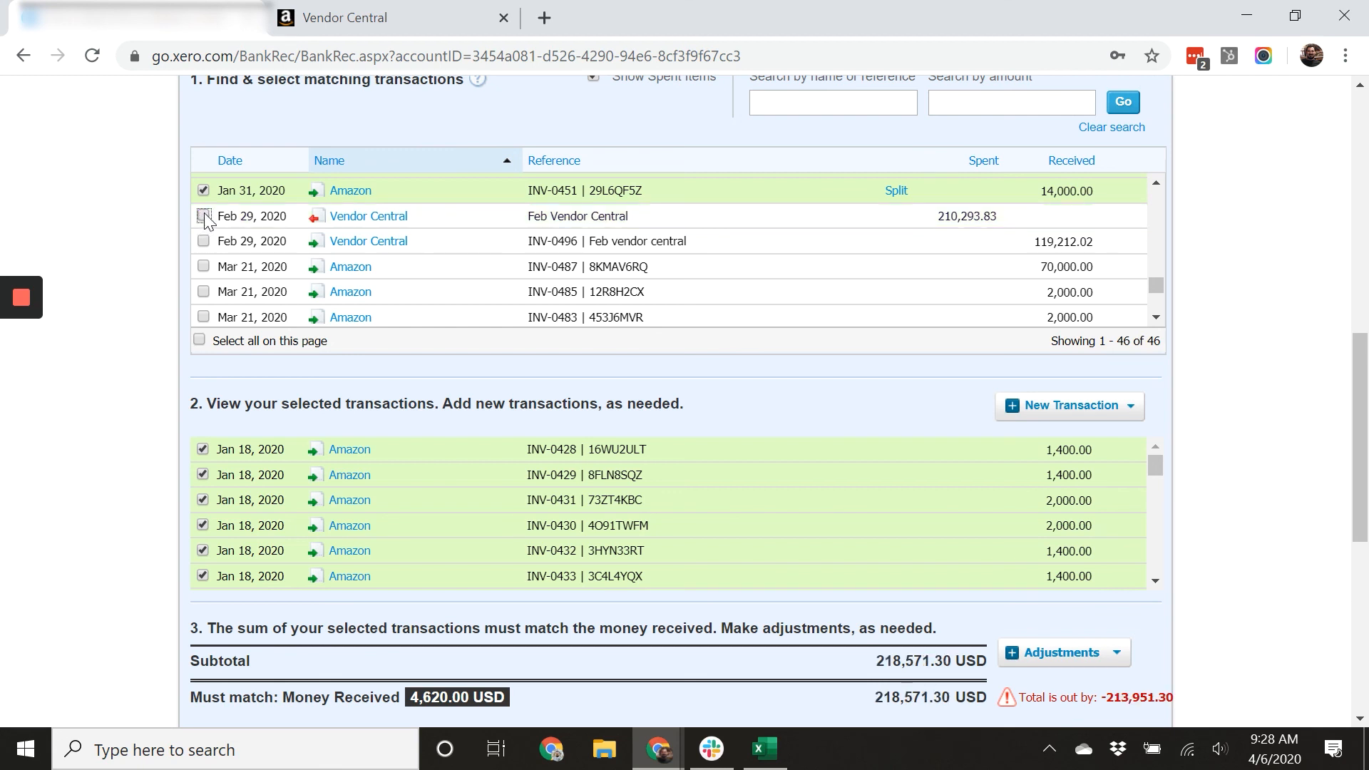
click(204, 217)
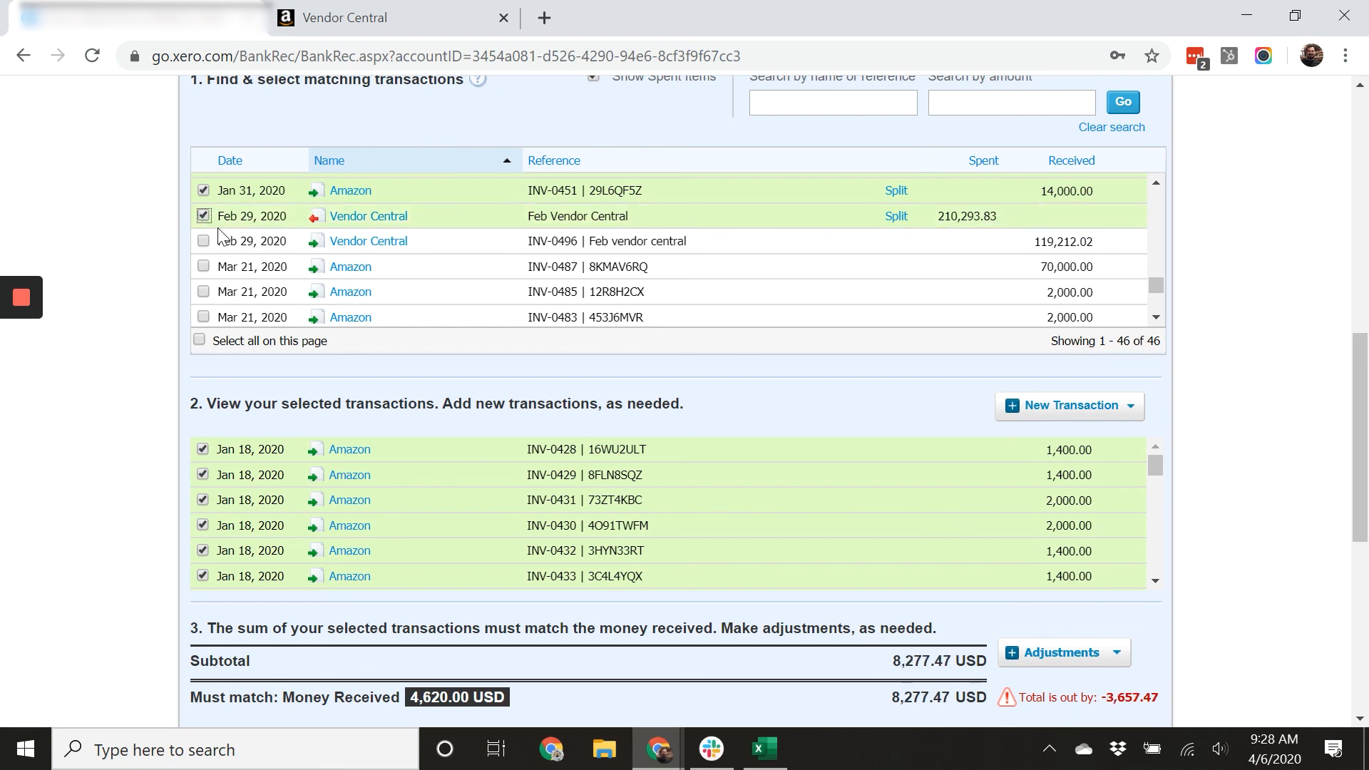
scroll(338, 298, down, 2)
scroll(338, 298, up, 2)
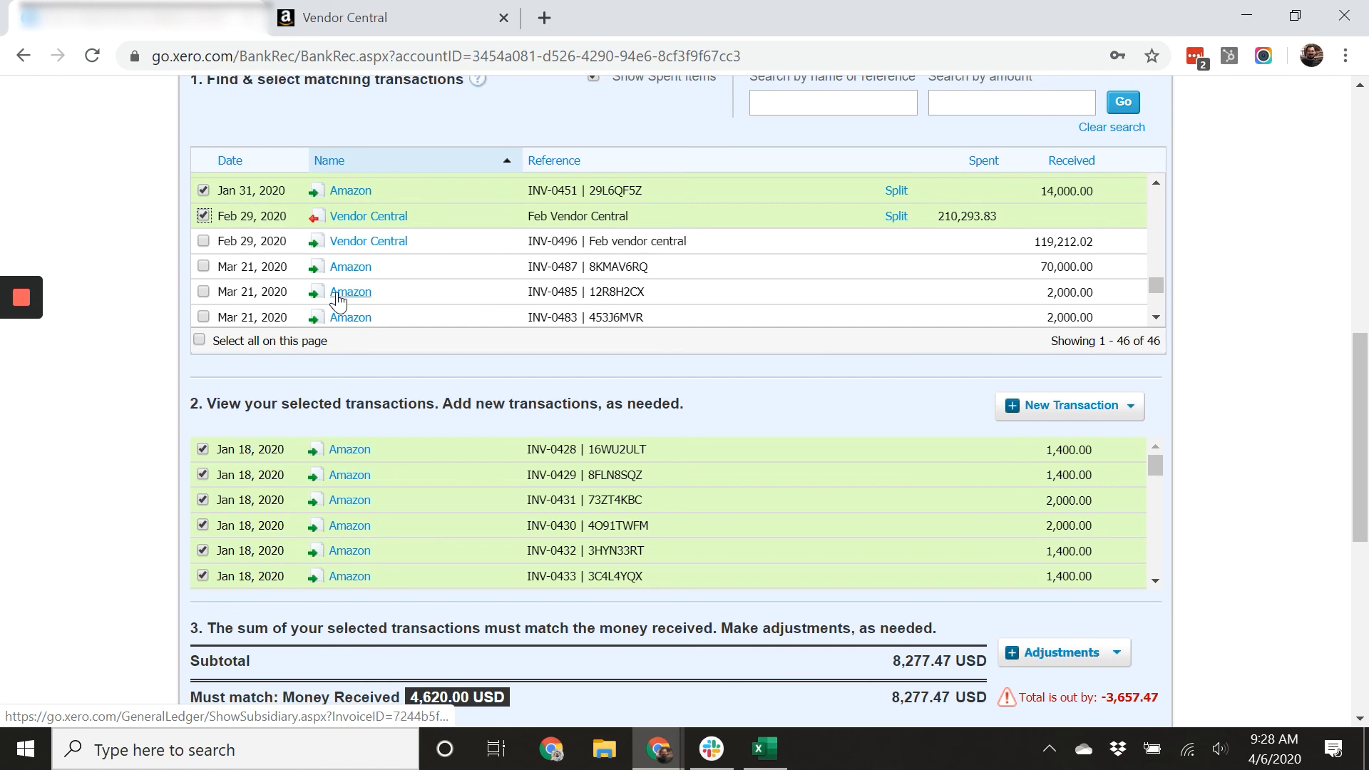
scroll(430, 295, up, 3)
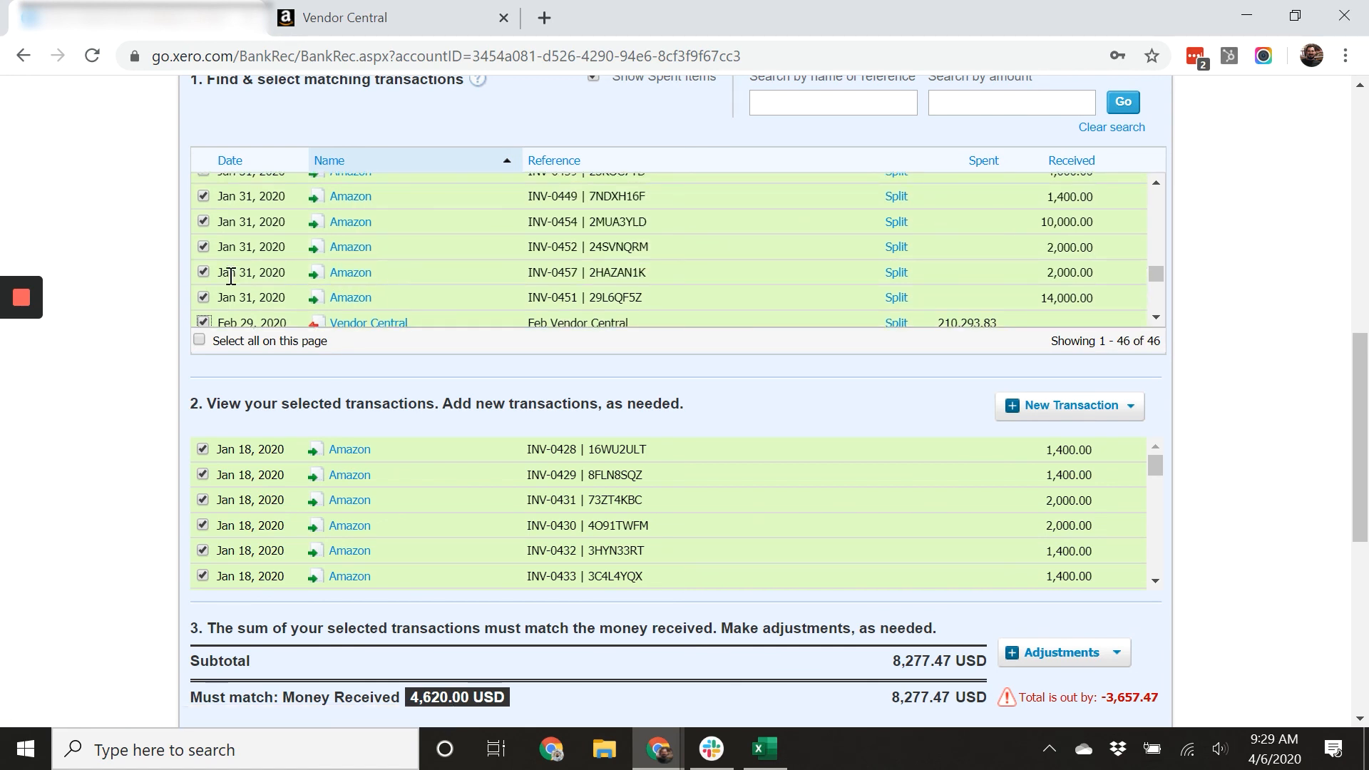
Untick INV-0451 and the Feb Vendor Central spent entry, copy the out-of-balance total, and retick both.
click(203, 297)
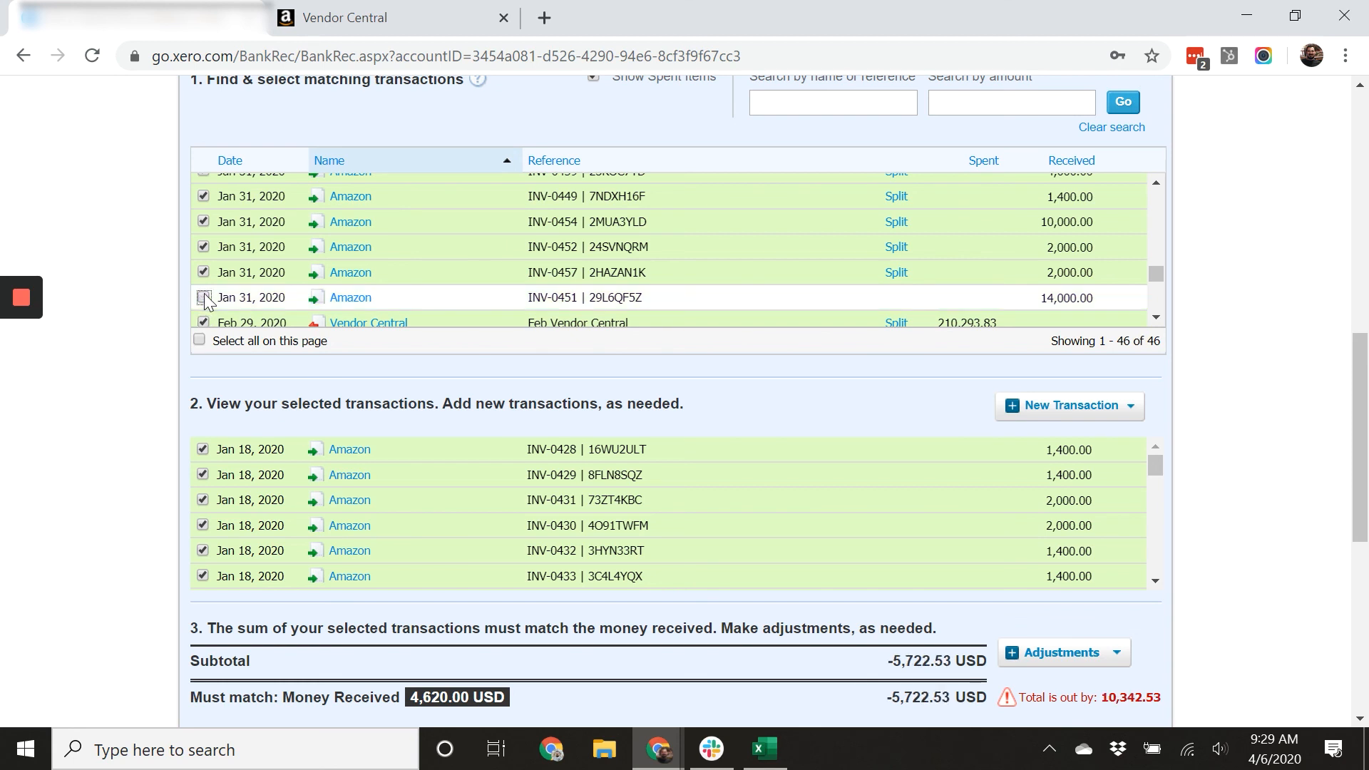
scroll(204, 300, down, 2)
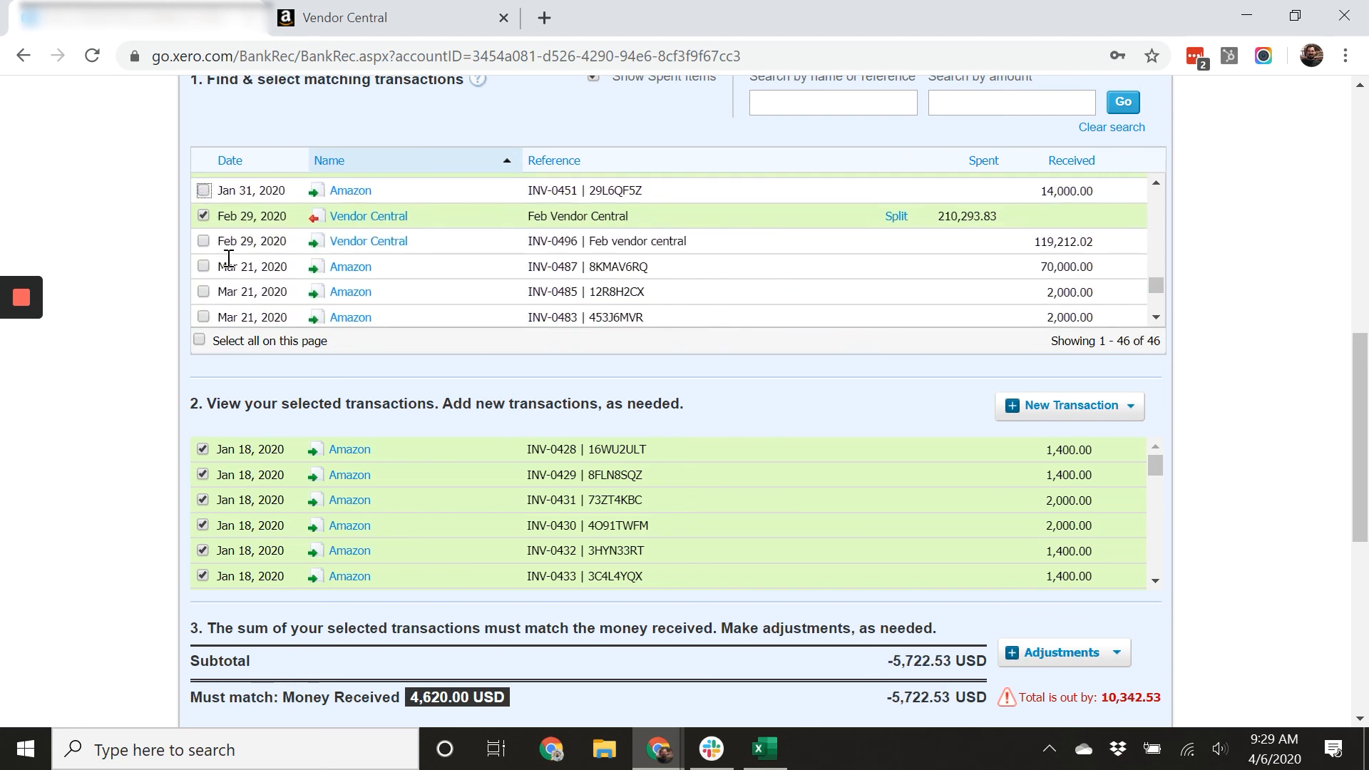
click(203, 216)
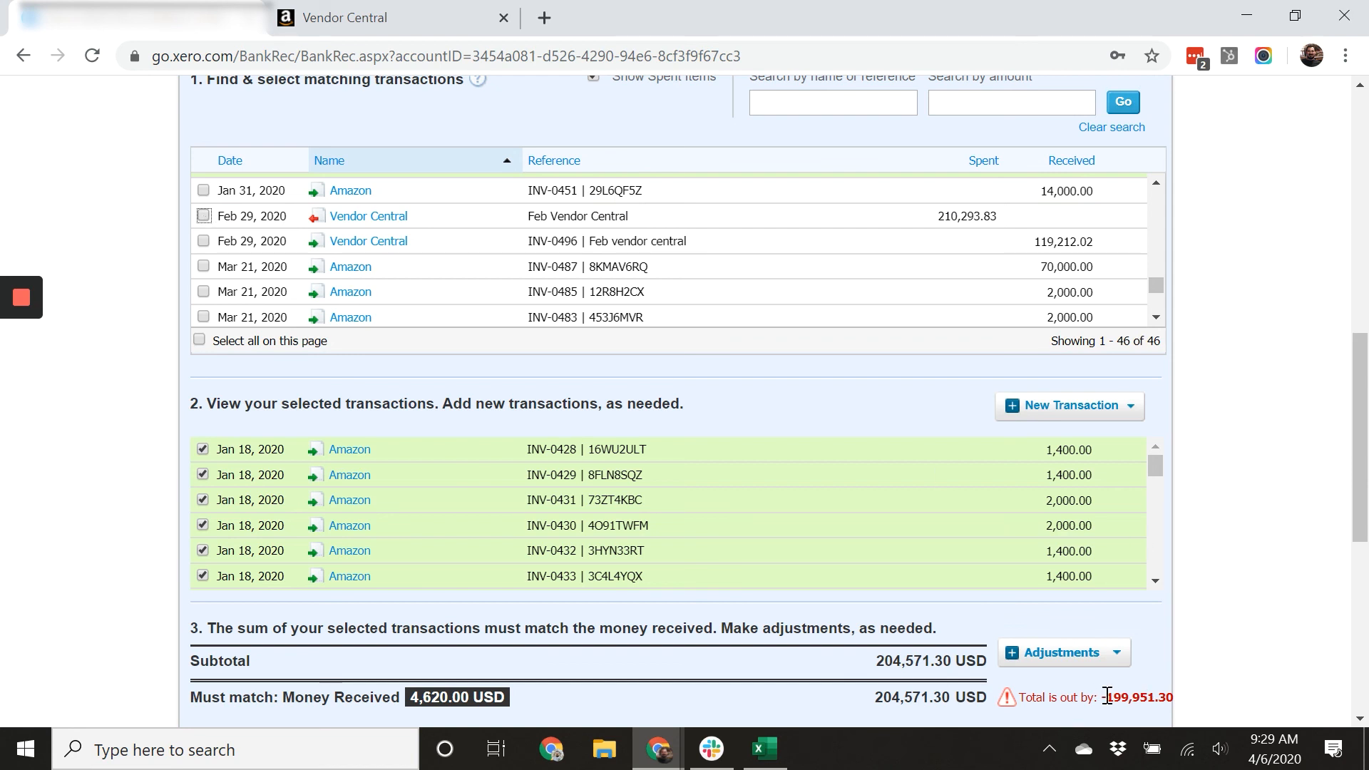
drag(1113, 697, 1185, 702)
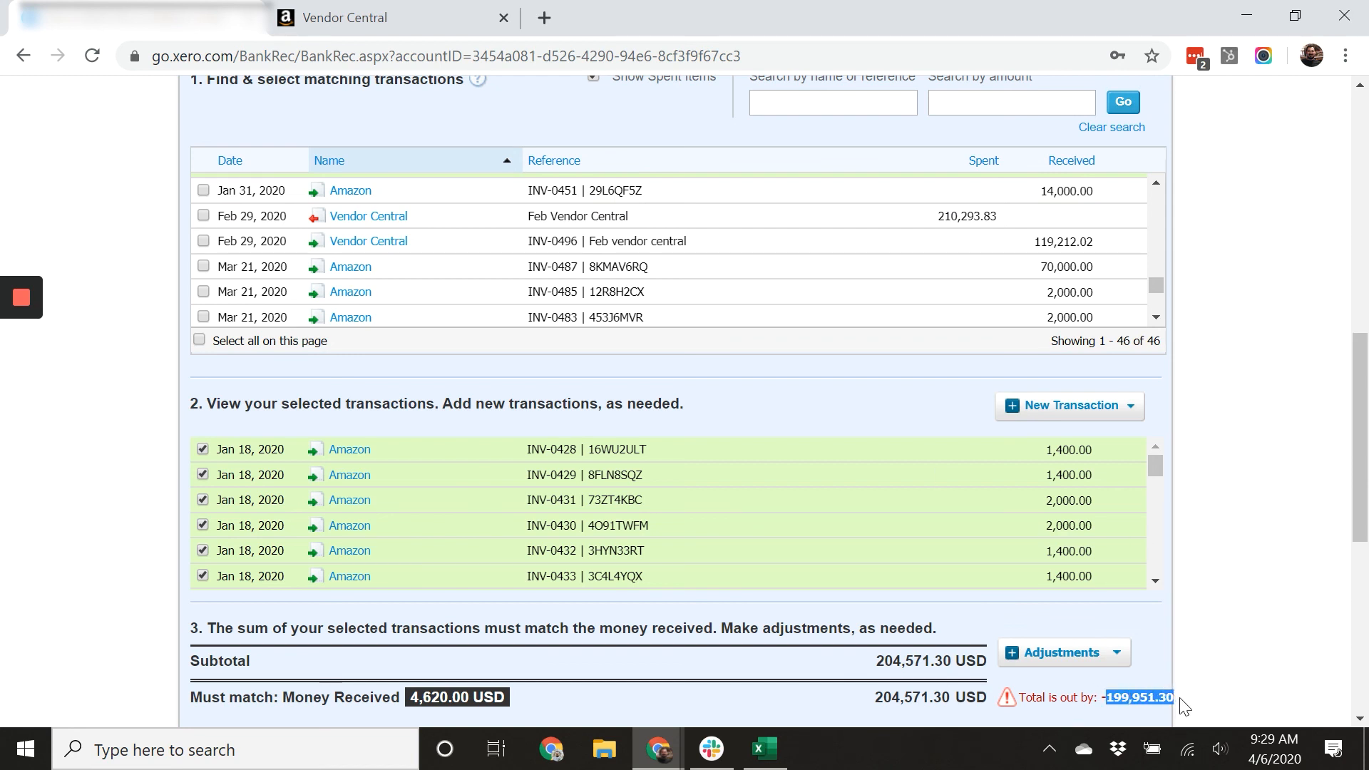
right_click(1160, 698)
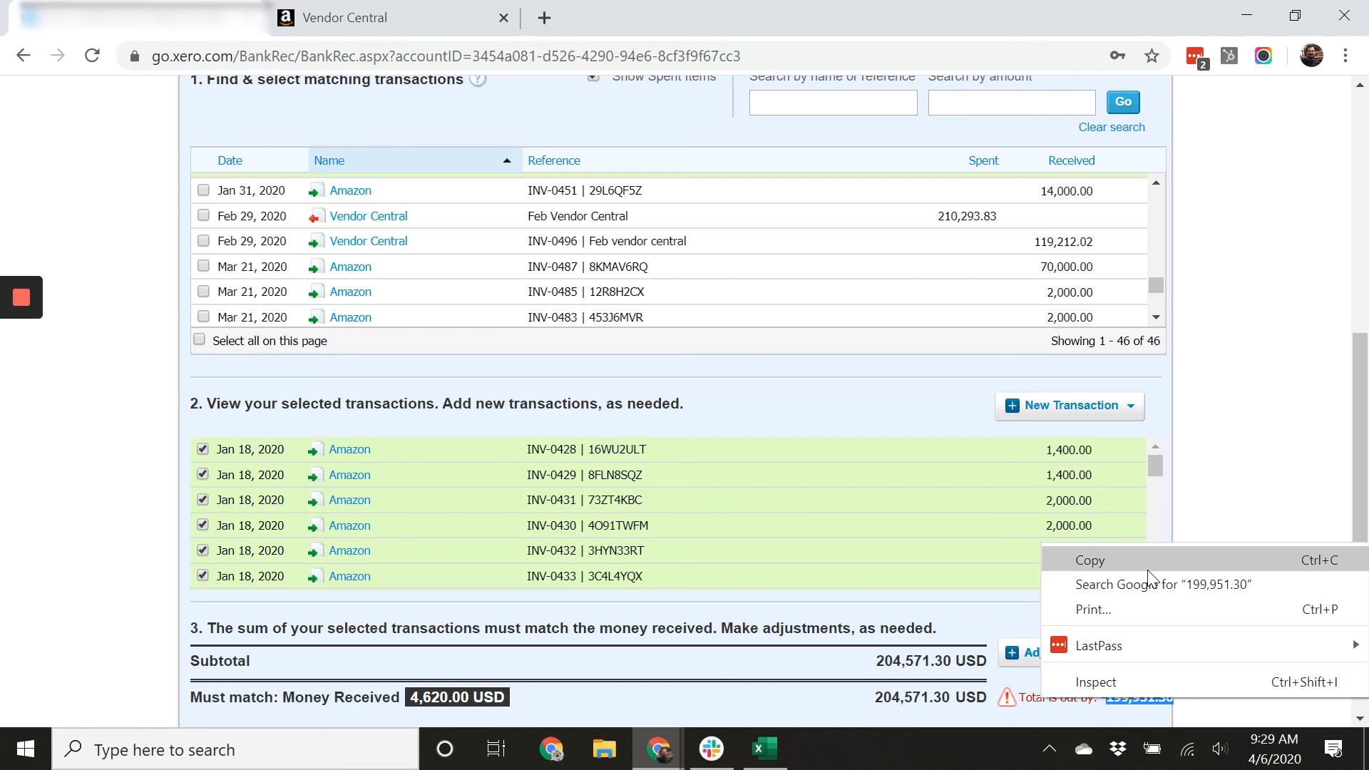
click(1262, 389)
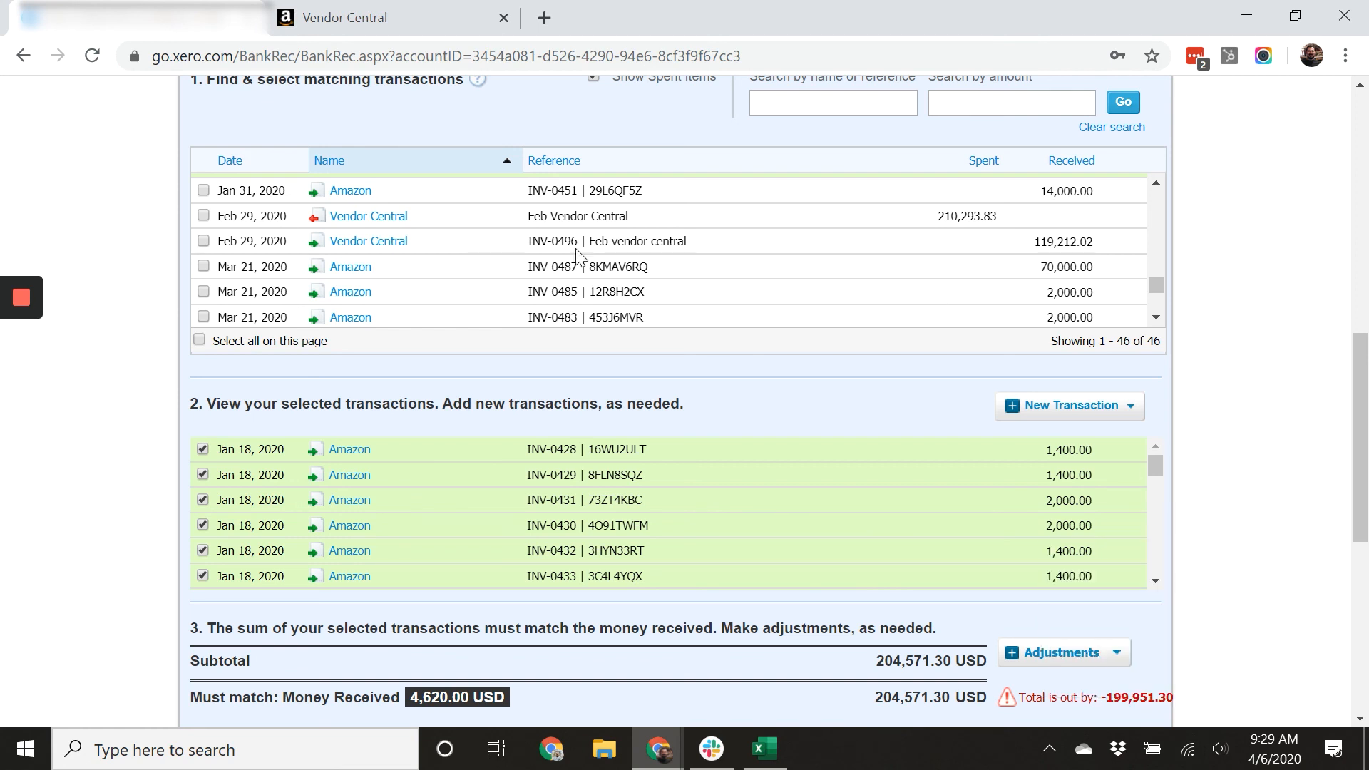
click(203, 191)
click(203, 215)
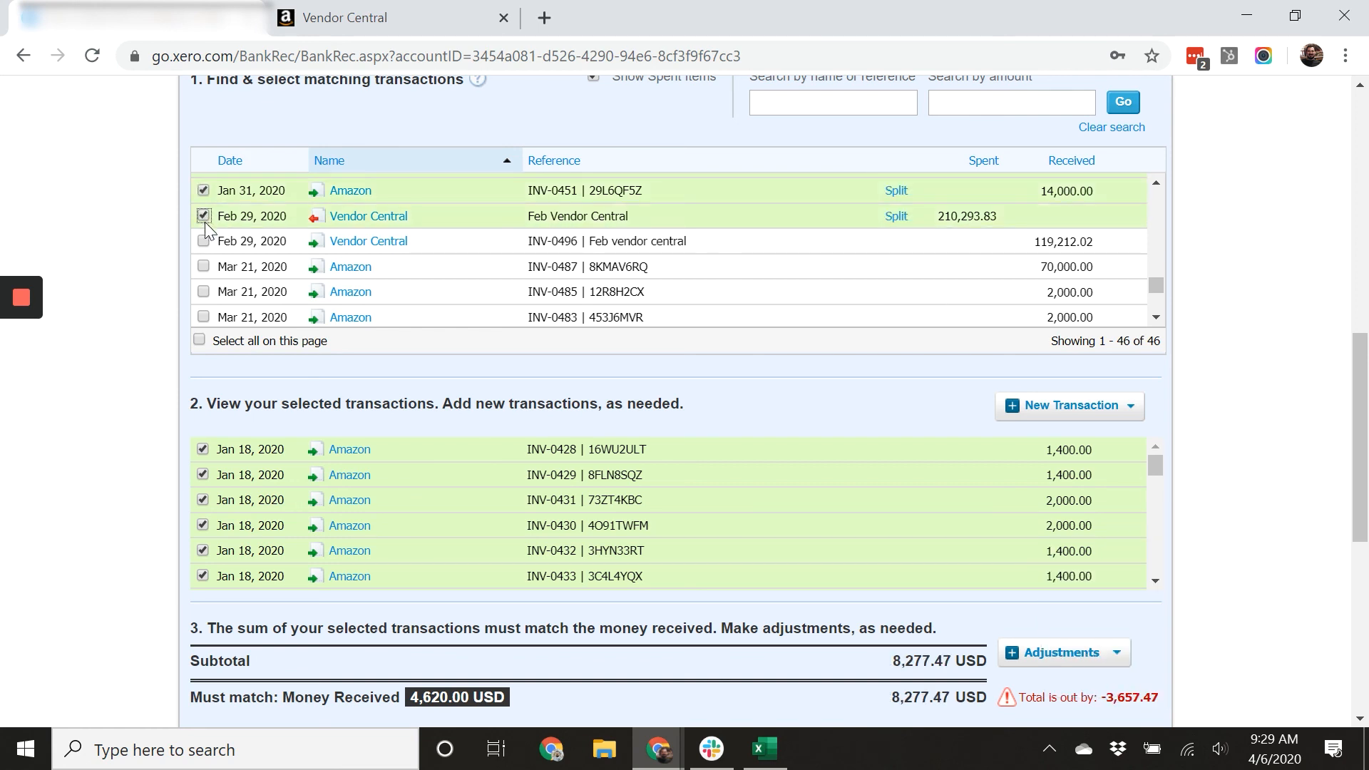
Copy the amount by which the reconciliation total is out once more.
drag(1160, 702, 1113, 697)
right_click(1118, 699)
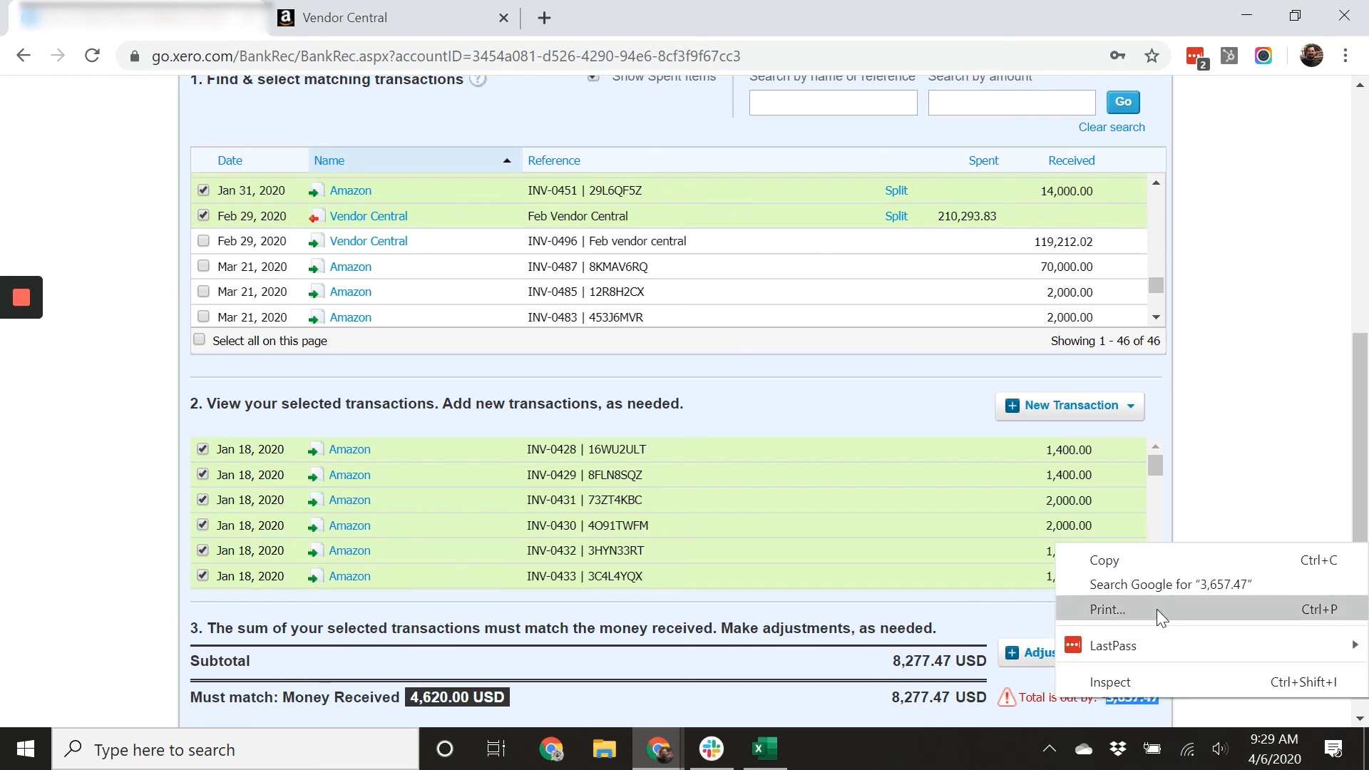
click(1185, 556)
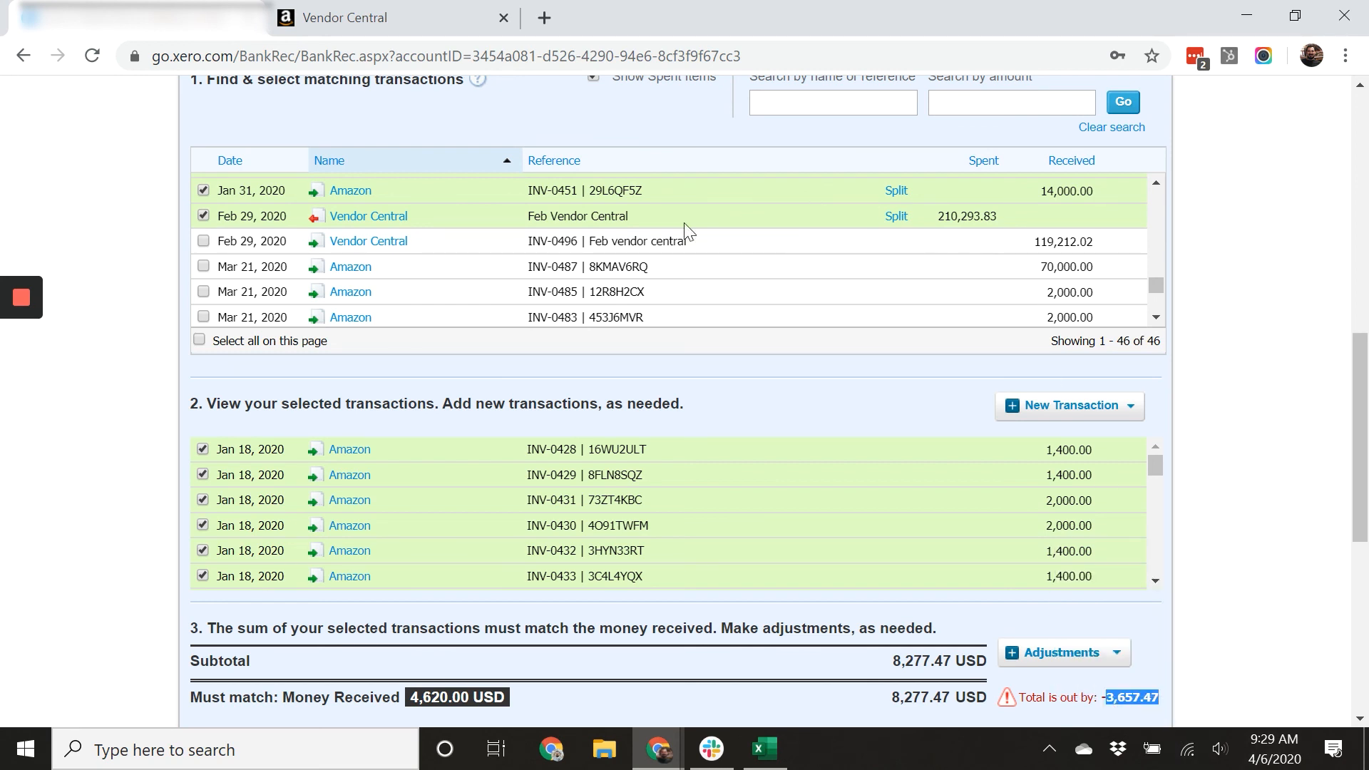
Tick INV-0496, open its split dialog, cancel it, and untick the invoice.
click(204, 243)
click(897, 242)
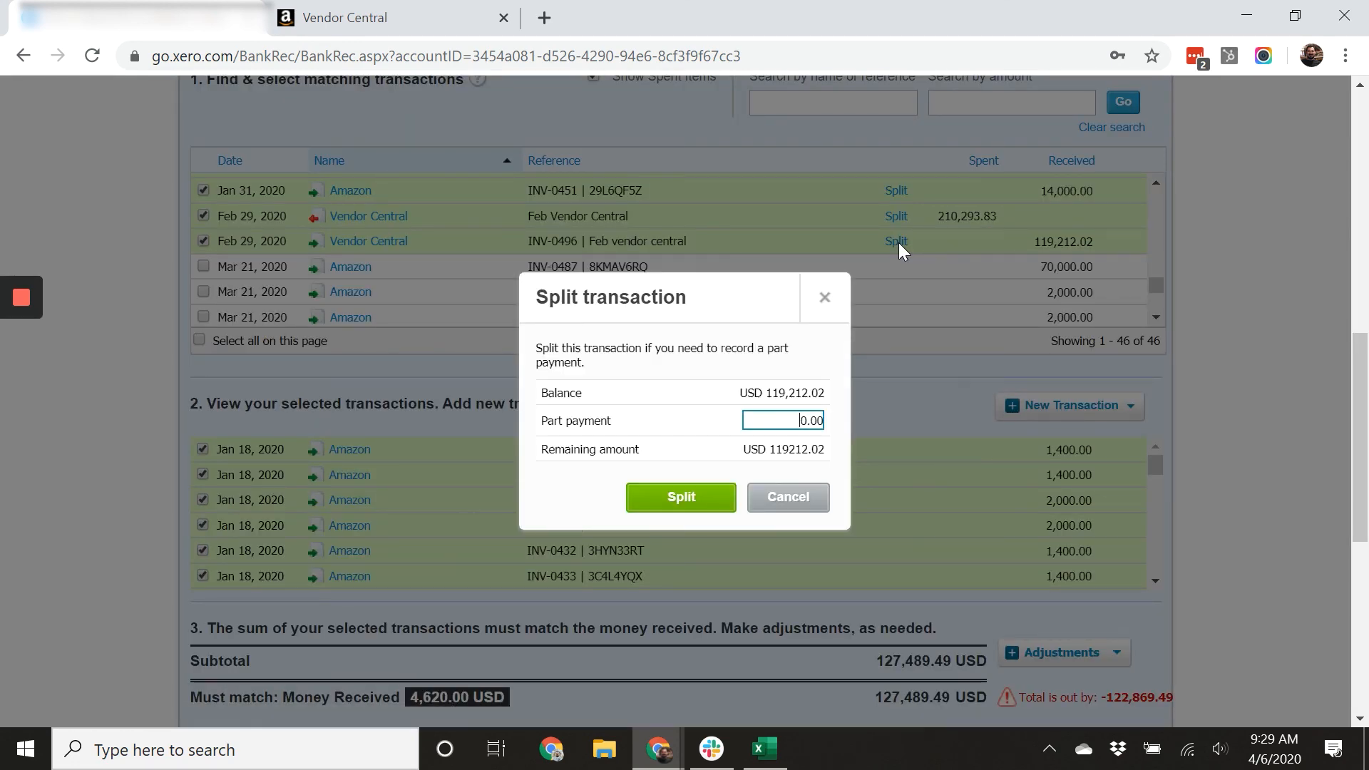
click(798, 502)
scroll(976, 526, up, 2)
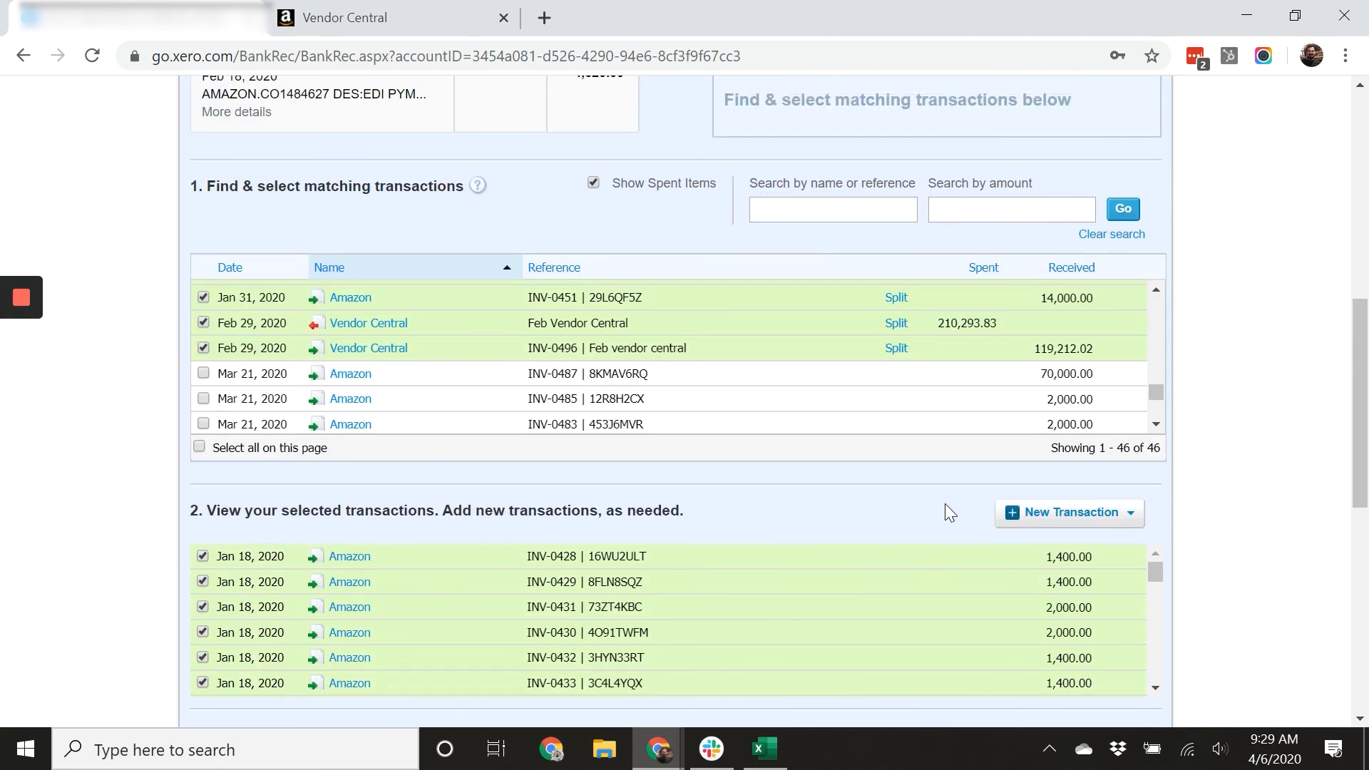
click(202, 348)
Untick the Jan 31, 2020 Amazon invoice INV-0461 of 8,000.00.
scroll(357, 407, up, 2)
scroll(472, 387, up, 2)
scroll(457, 380, down, 2)
scroll(457, 379, up, 3)
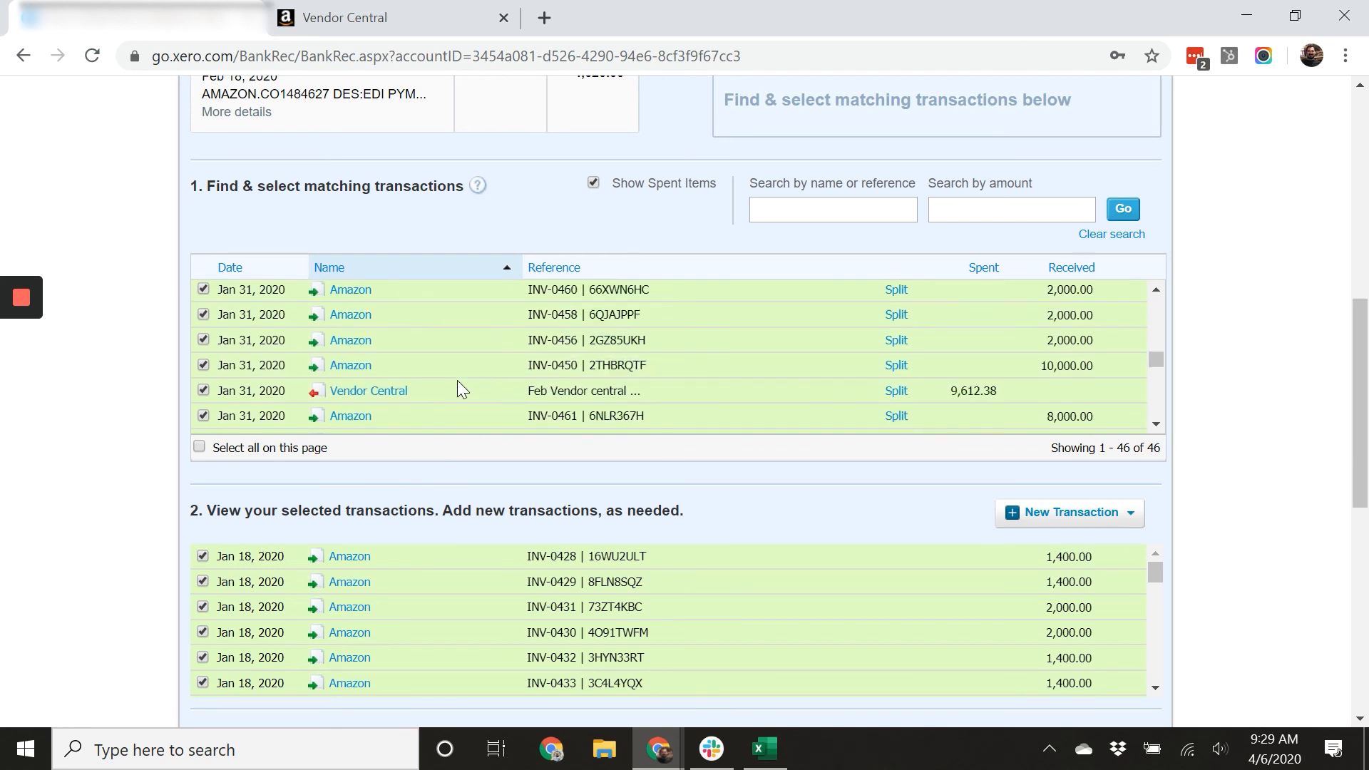
scroll(457, 385, down, 3)
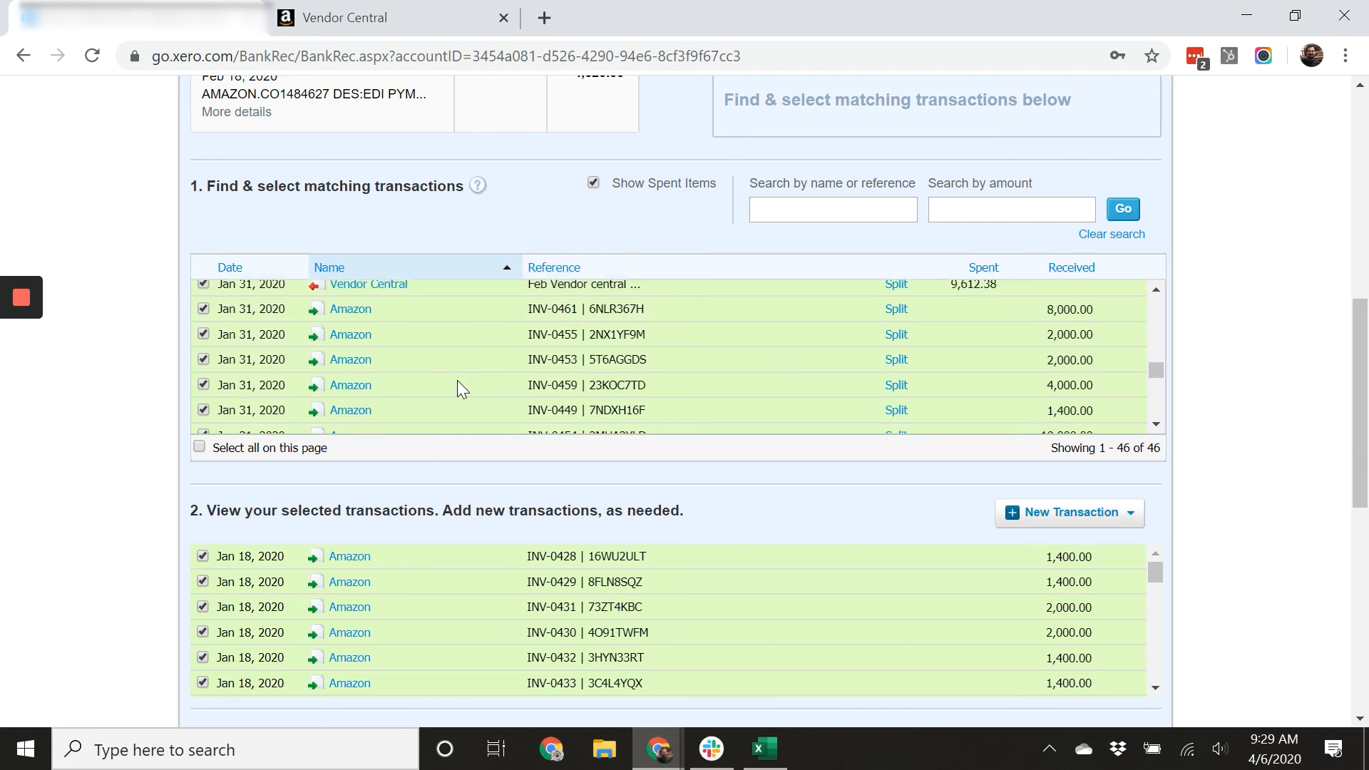
click(203, 308)
Scroll through the matching transactions list to review which entries are ticked.
scroll(189, 378, down, 3)
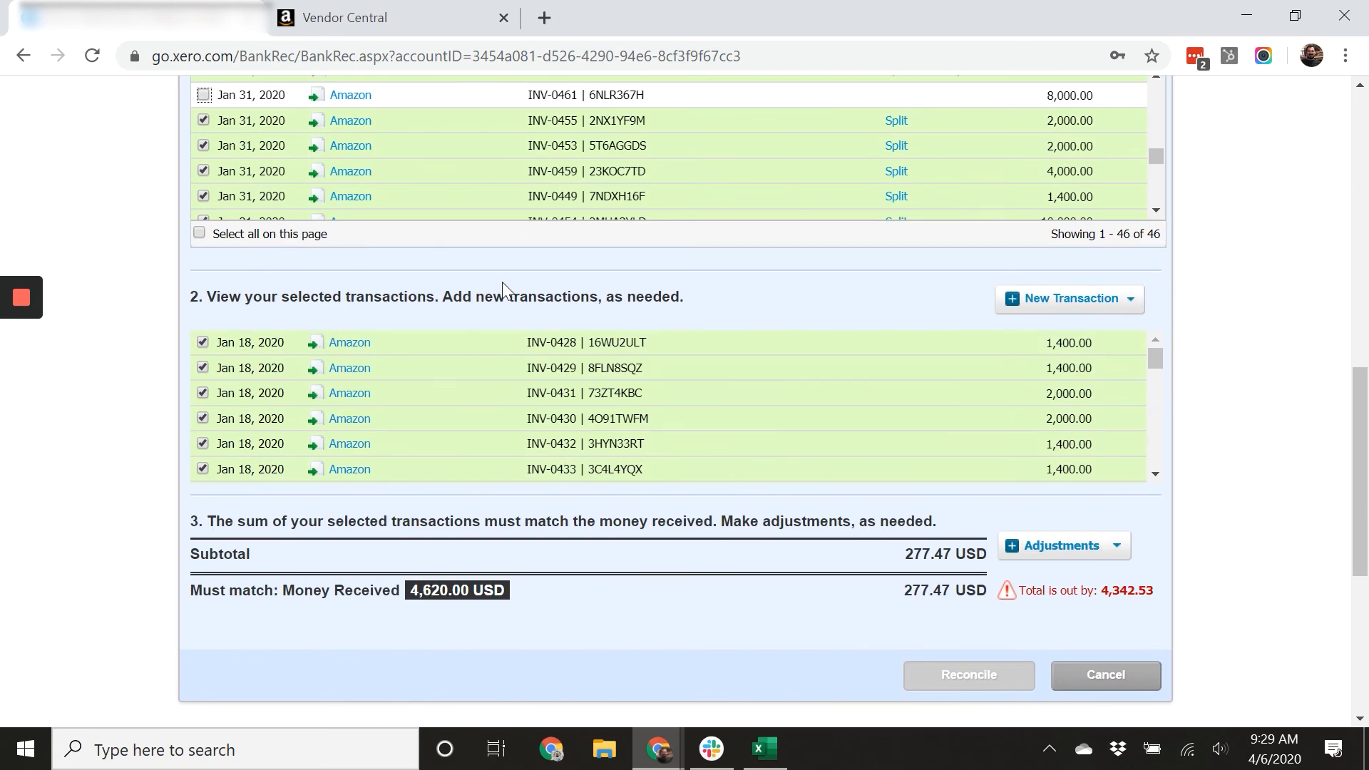
scroll(546, 358, up, 3)
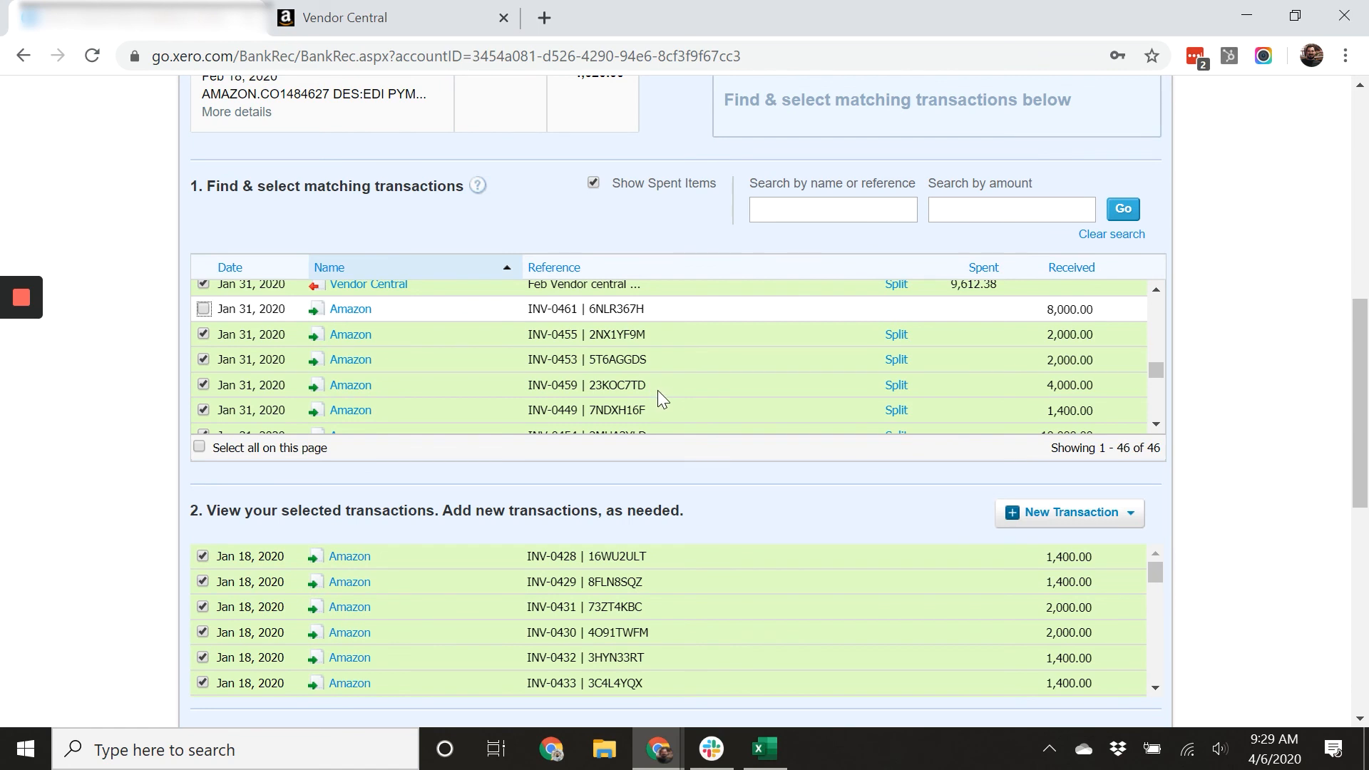
scroll(651, 385, down, 5)
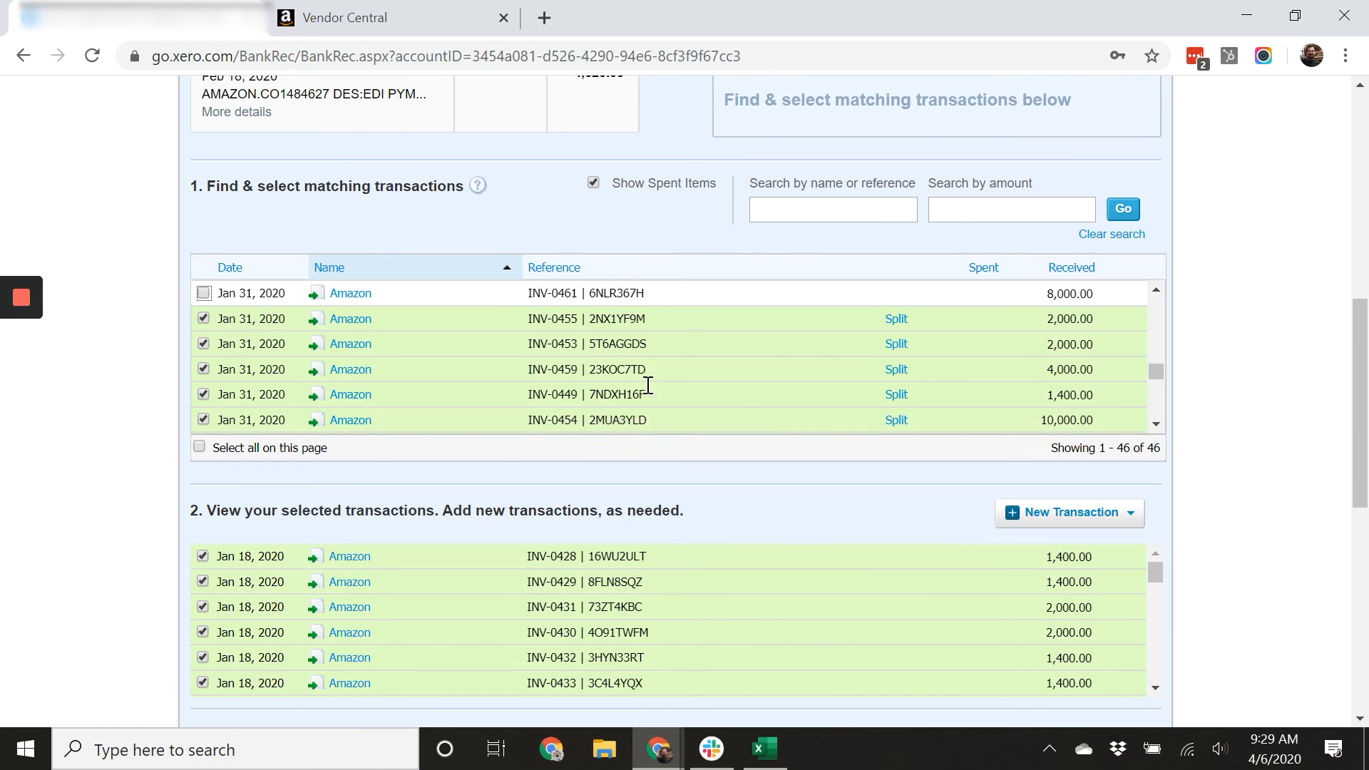
scroll(724, 387, down, 2)
scroll(724, 389, up, 5)
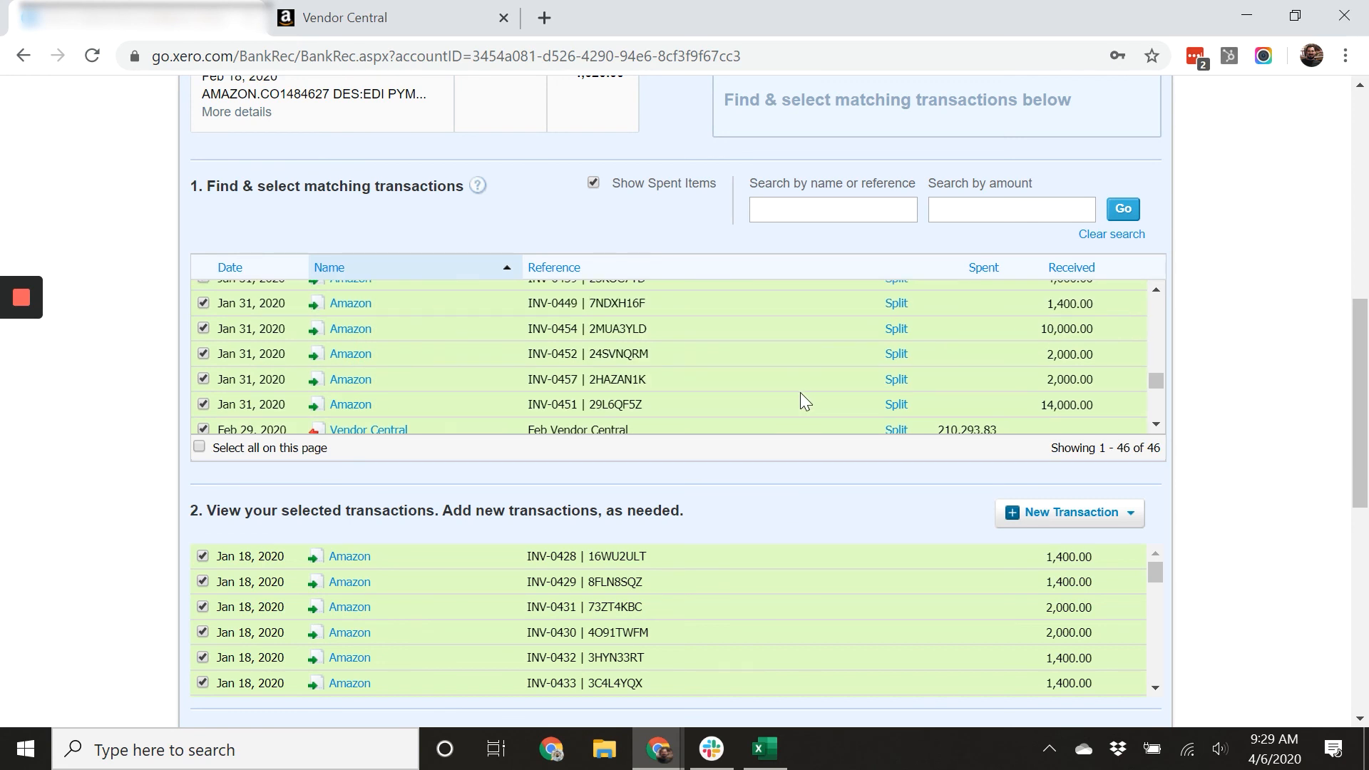
scroll(682, 387, up, 2)
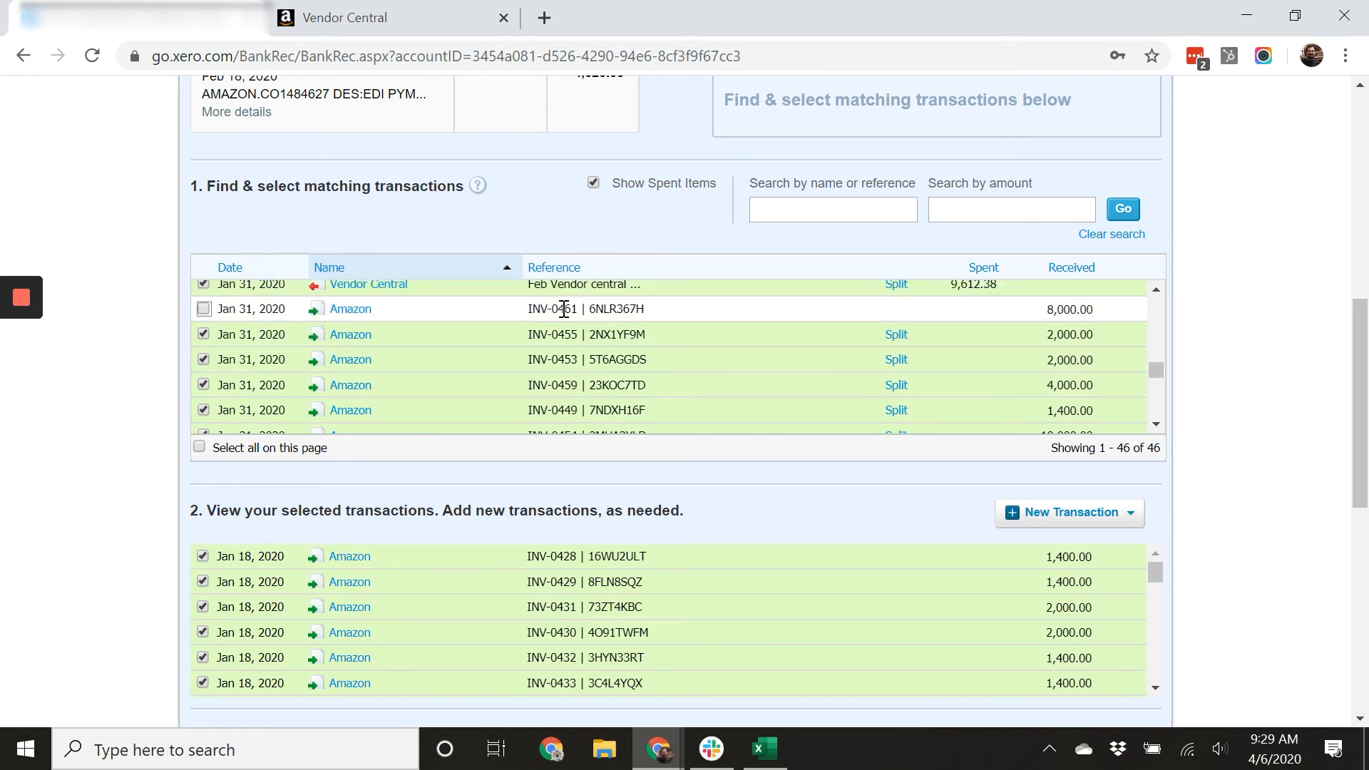
scroll(750, 365, down, 3)
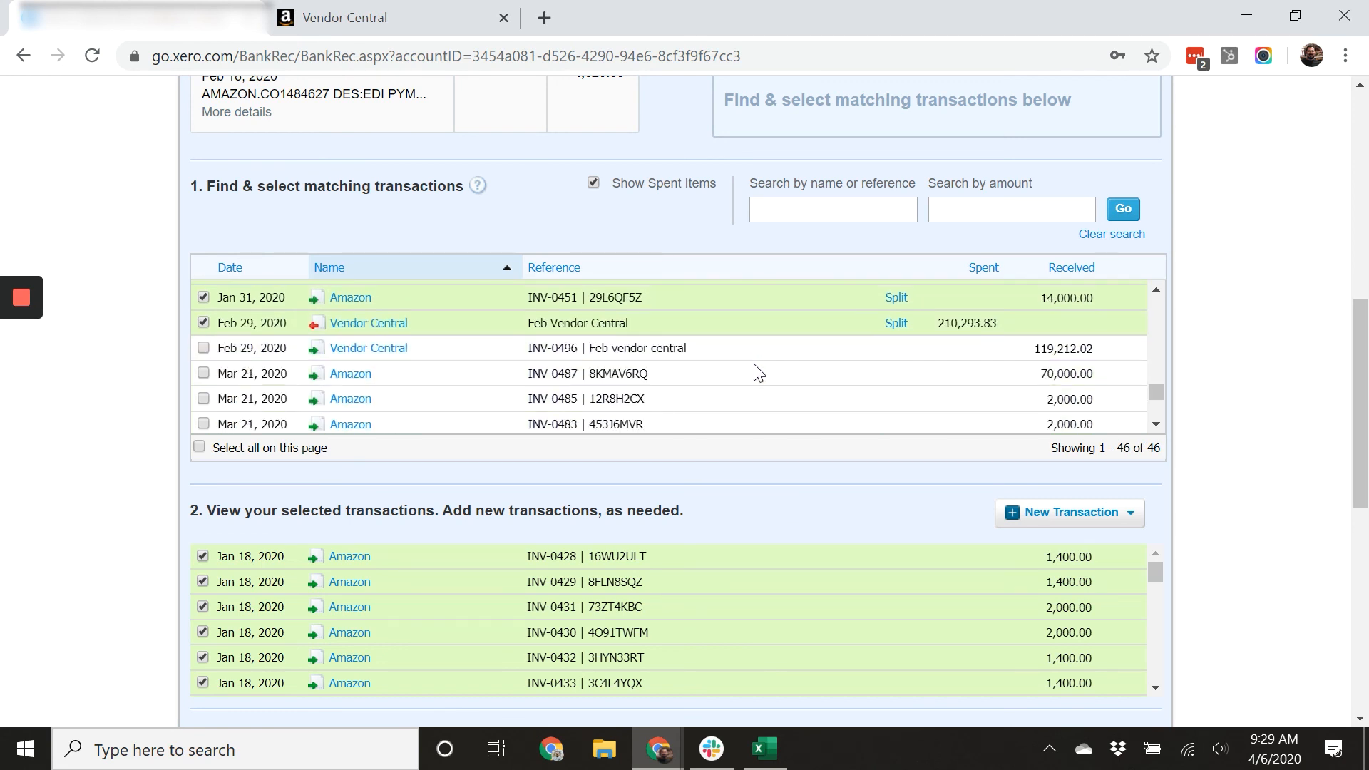
scroll(755, 365, down, 4)
scroll(756, 361, up, 5)
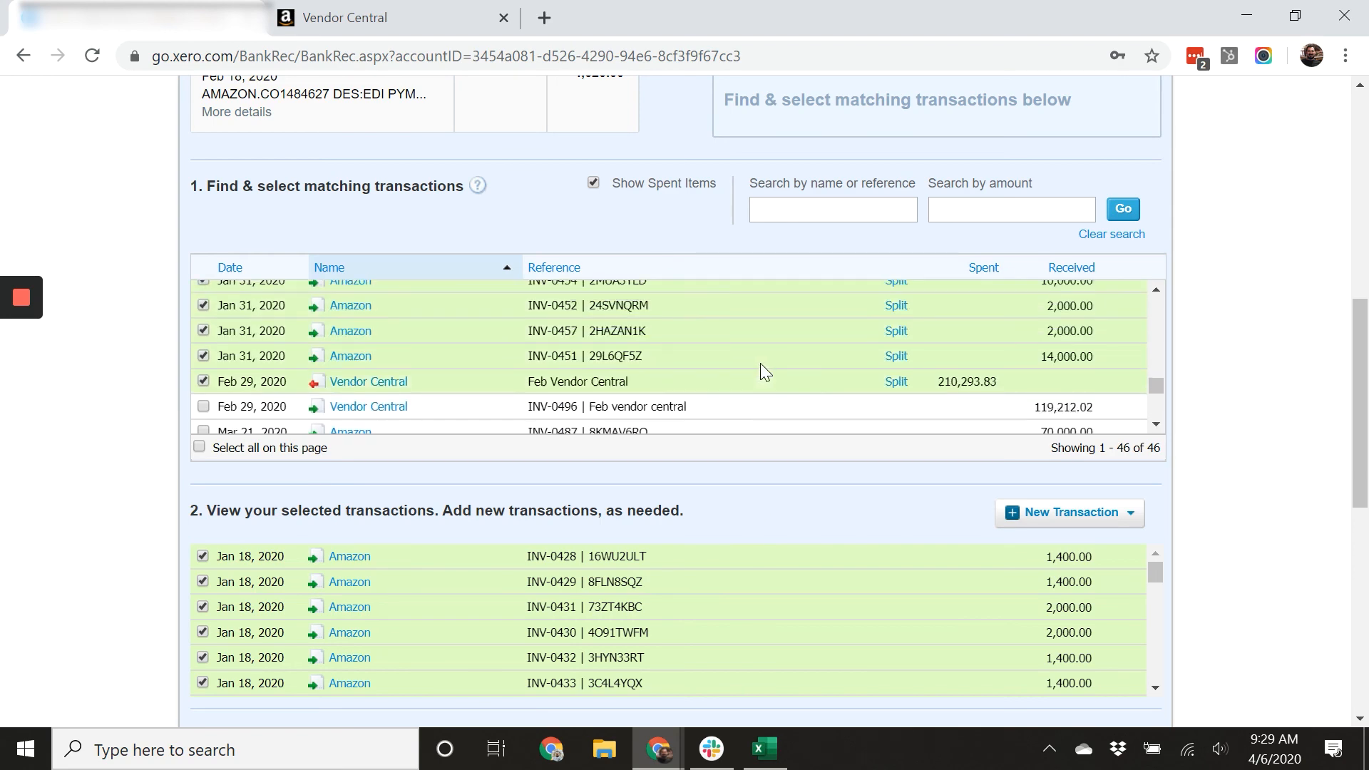
Untick the Feb 29, 2020 'Feb Vendor Central' spent entry and copy the amount the total is out by.
click(203, 381)
scroll(1134, 429, down, 4)
drag(1109, 485, 1175, 482)
right_click(1162, 485)
click(1164, 496)
scroll(709, 364, up, 3)
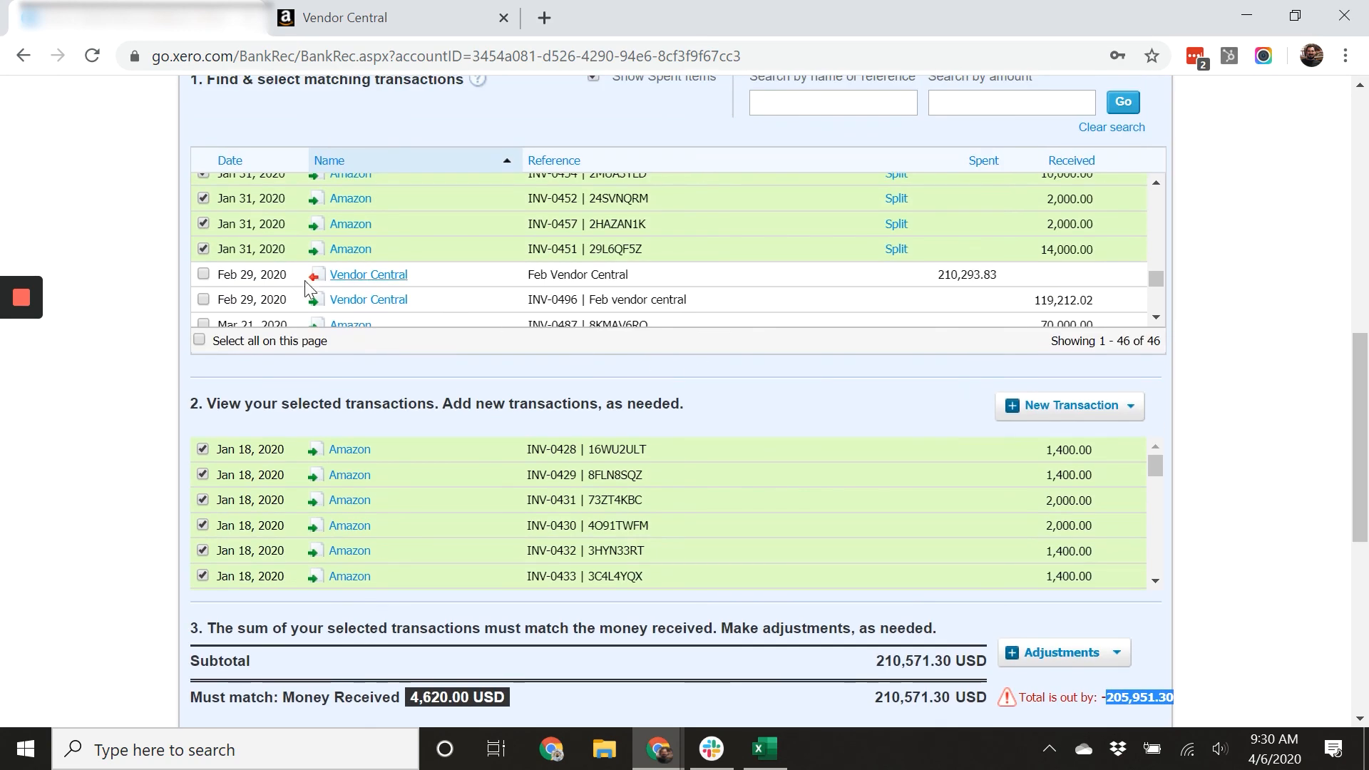
Retick the 'Feb Vendor Central' spent entry and split it with a part payment of 205,951.30.
click(203, 274)
click(897, 278)
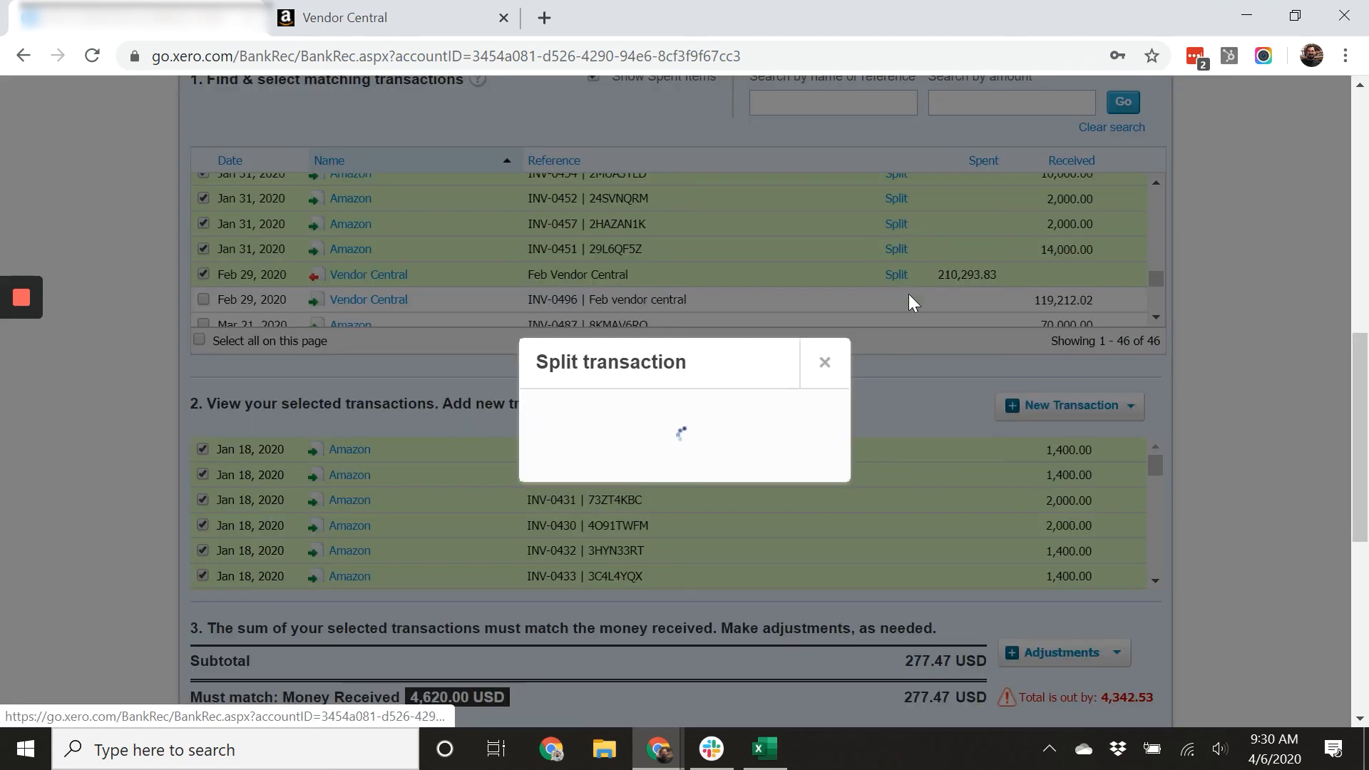
drag(774, 419, 849, 434)
right_click(814, 419)
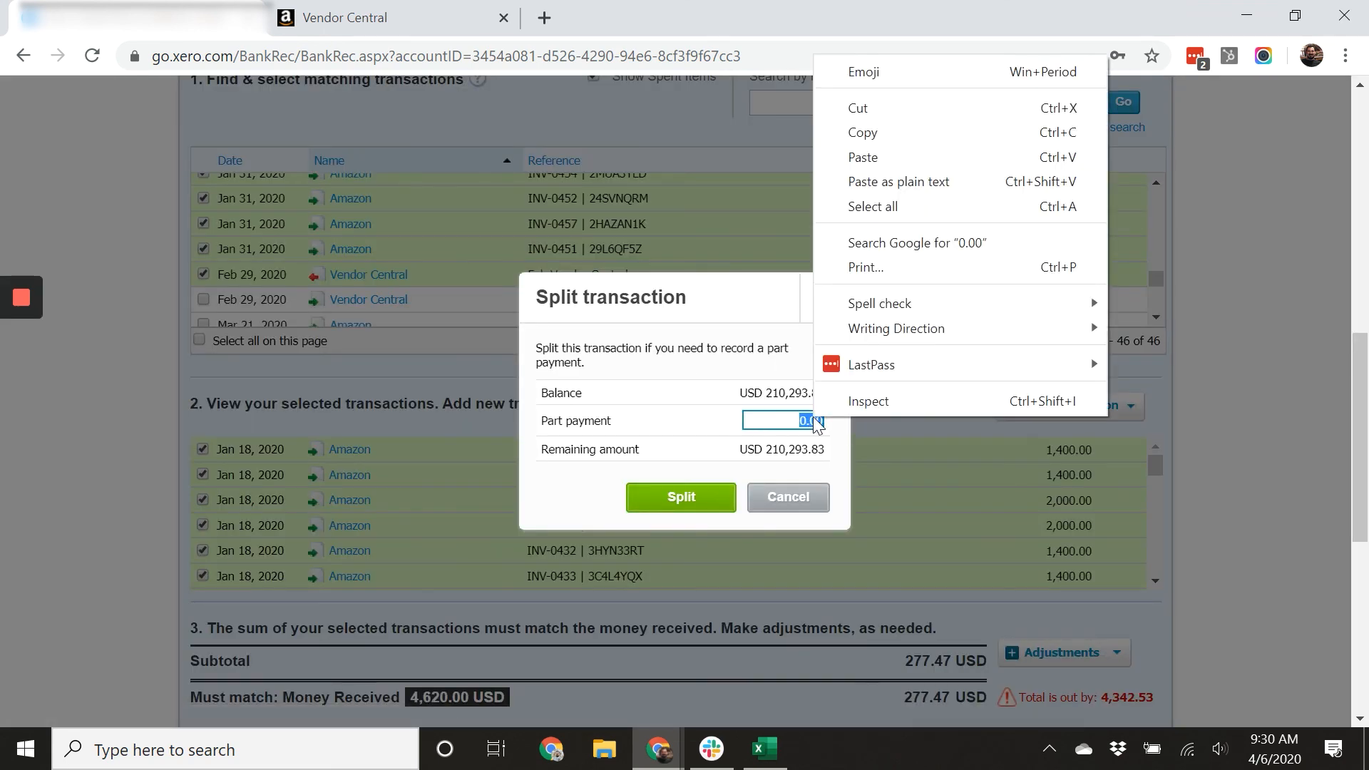
click(884, 159)
click(706, 497)
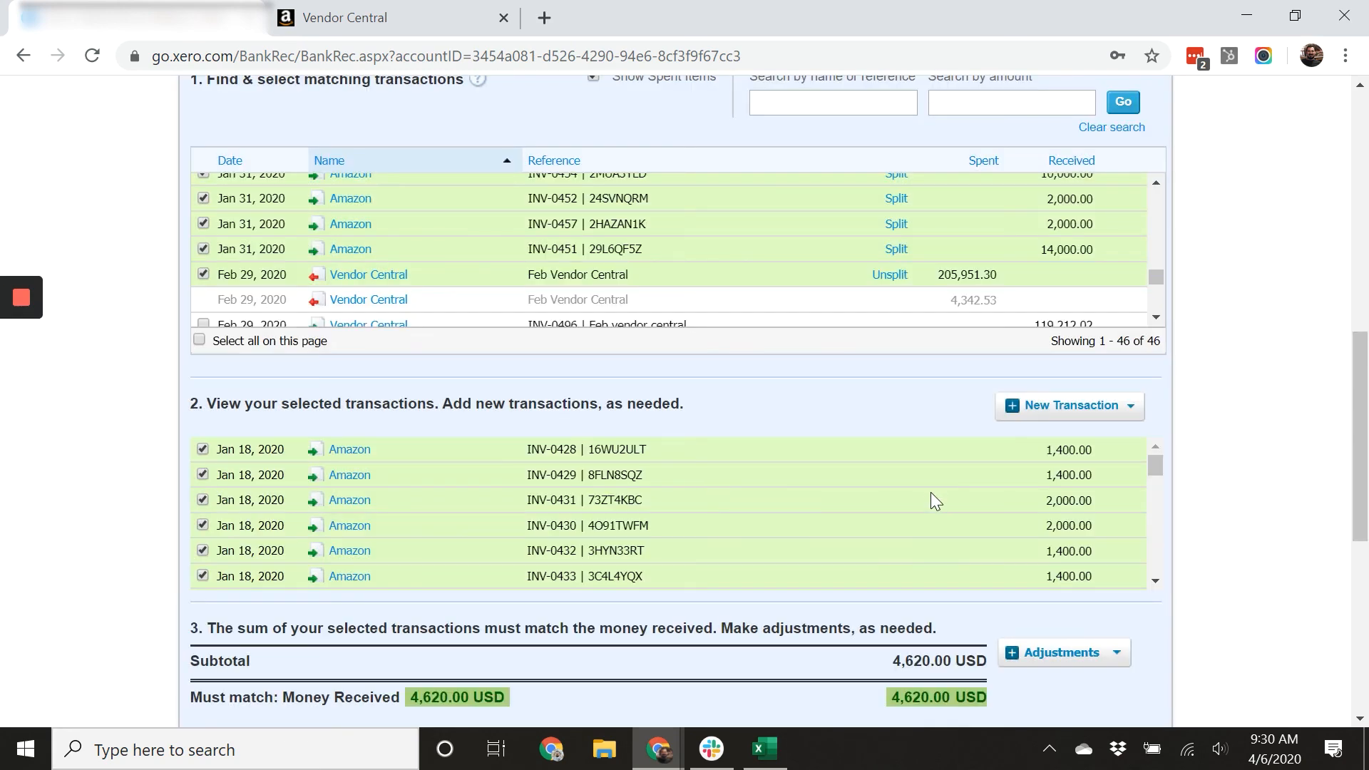
Reconcile the 4,620.00 statement line with the selected transactions, confirming the dated-after warning.
scroll(930, 493, down, 3)
scroll(1119, 603, down, 3)
click(952, 569)
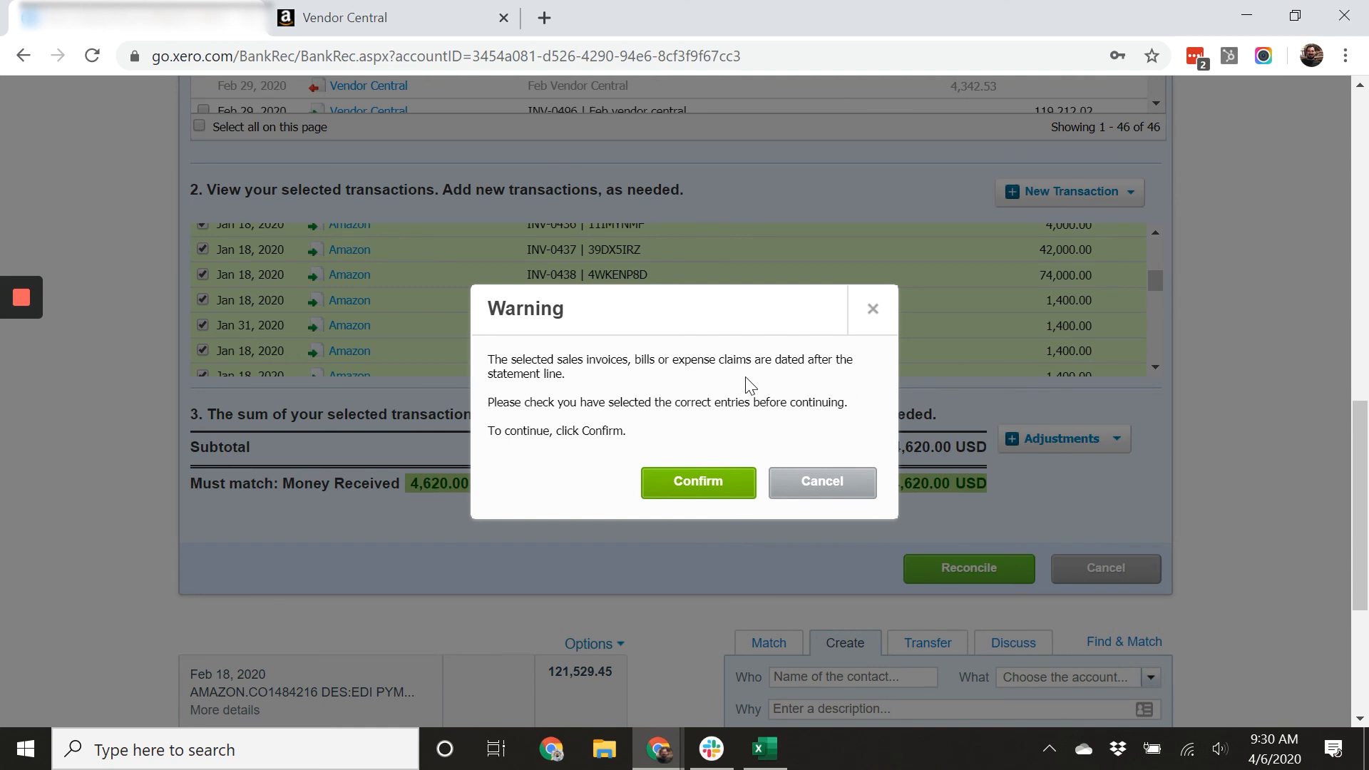
click(698, 484)
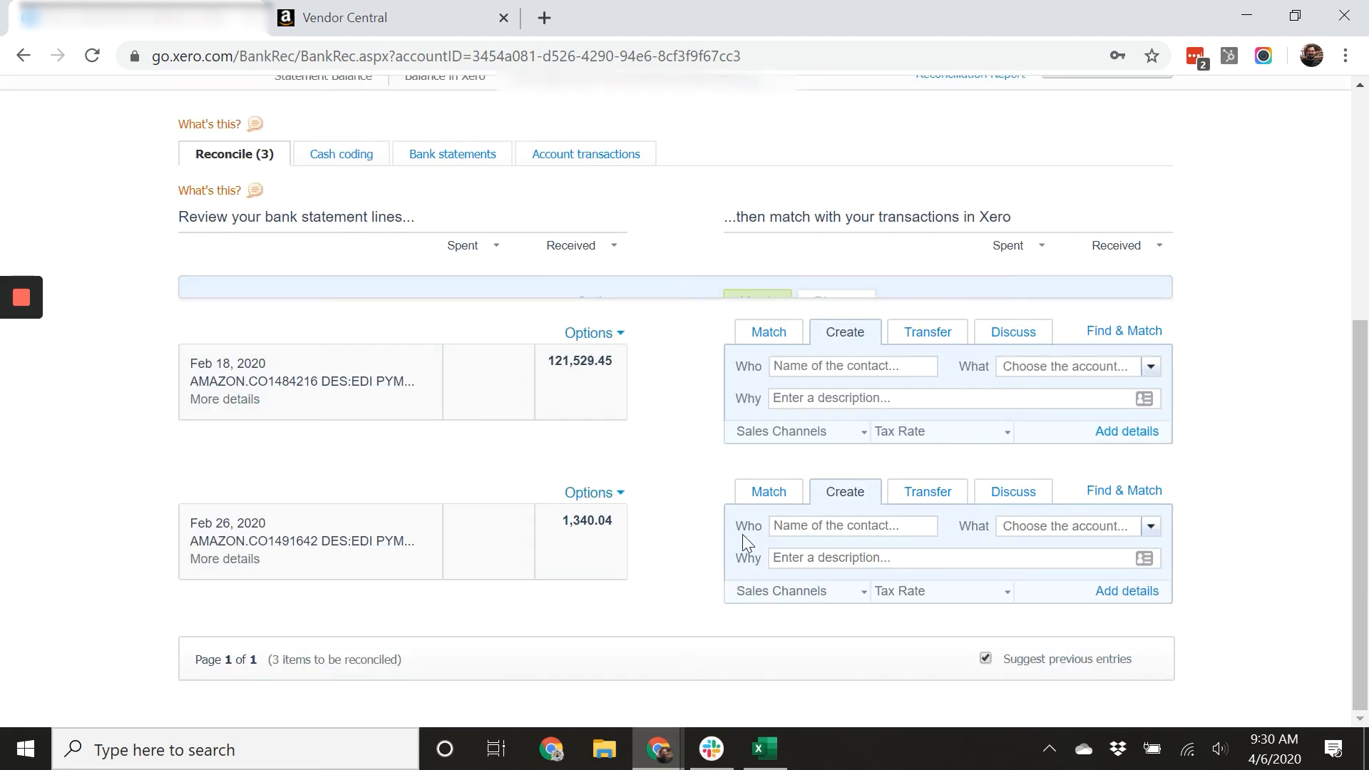
Open matching for the Feb 18, 2020 121,529.45 line, tick Amazon invoice INV-0461 and show spent items.
click(767, 337)
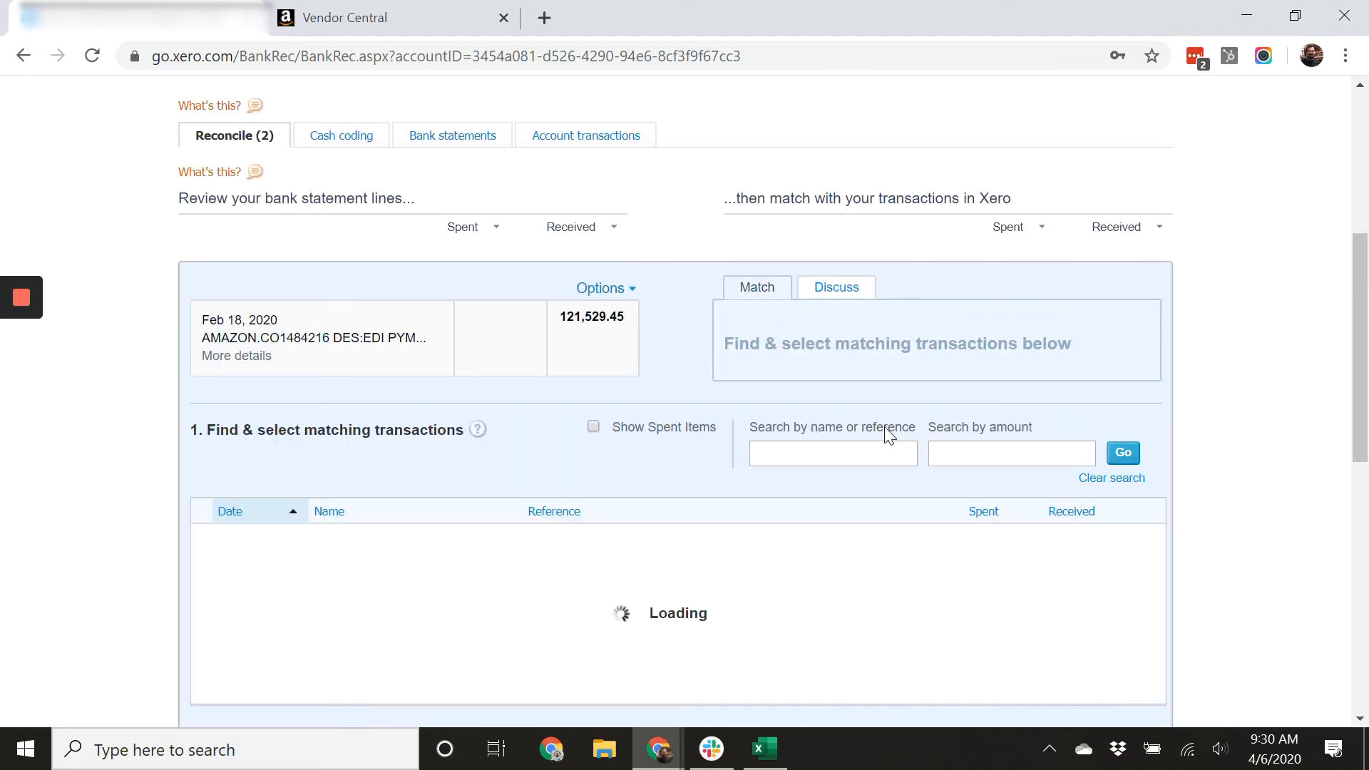
click(831, 447)
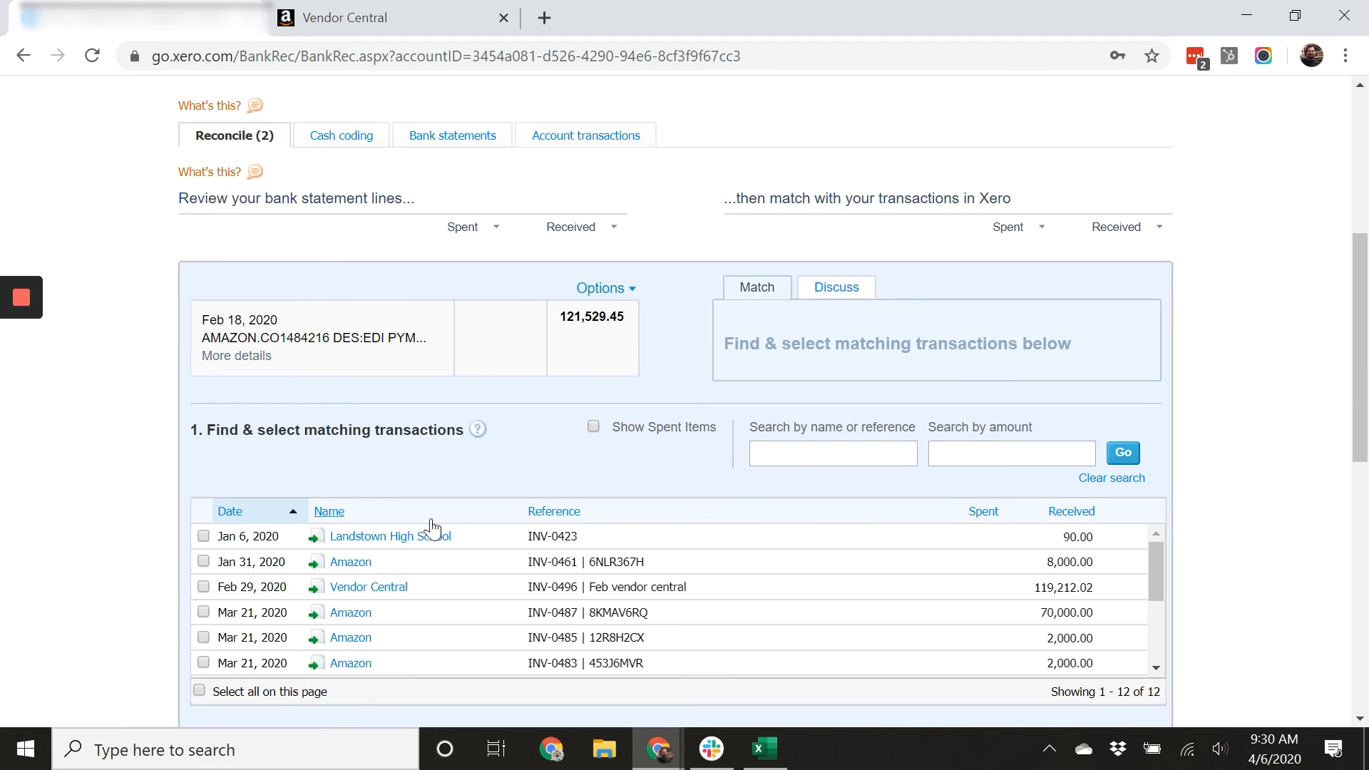
click(204, 561)
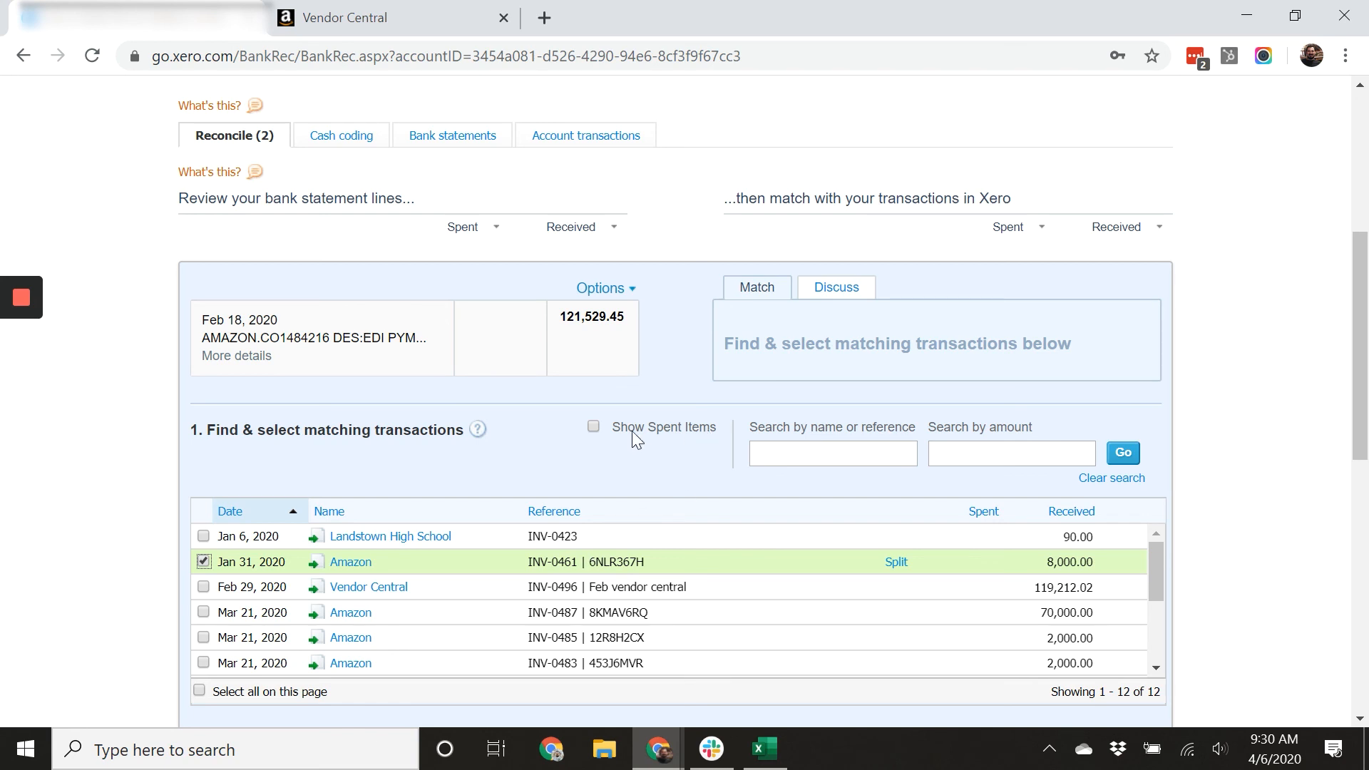
click(592, 427)
Tick the Feb 29, 2020 'Feb Vendor Central' spent entry of 4,342.53.
scroll(641, 596, down, 2)
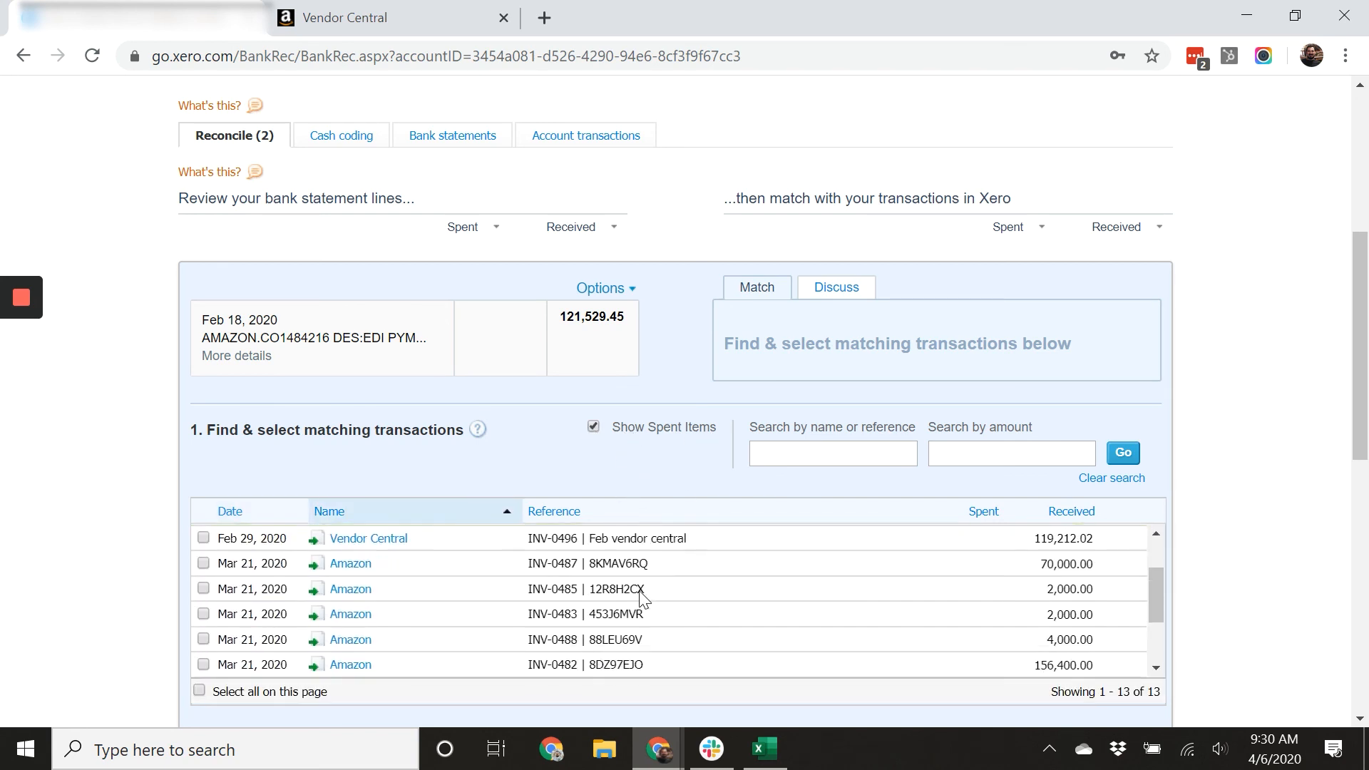
scroll(648, 602, down, 2)
scroll(653, 611, up, 4)
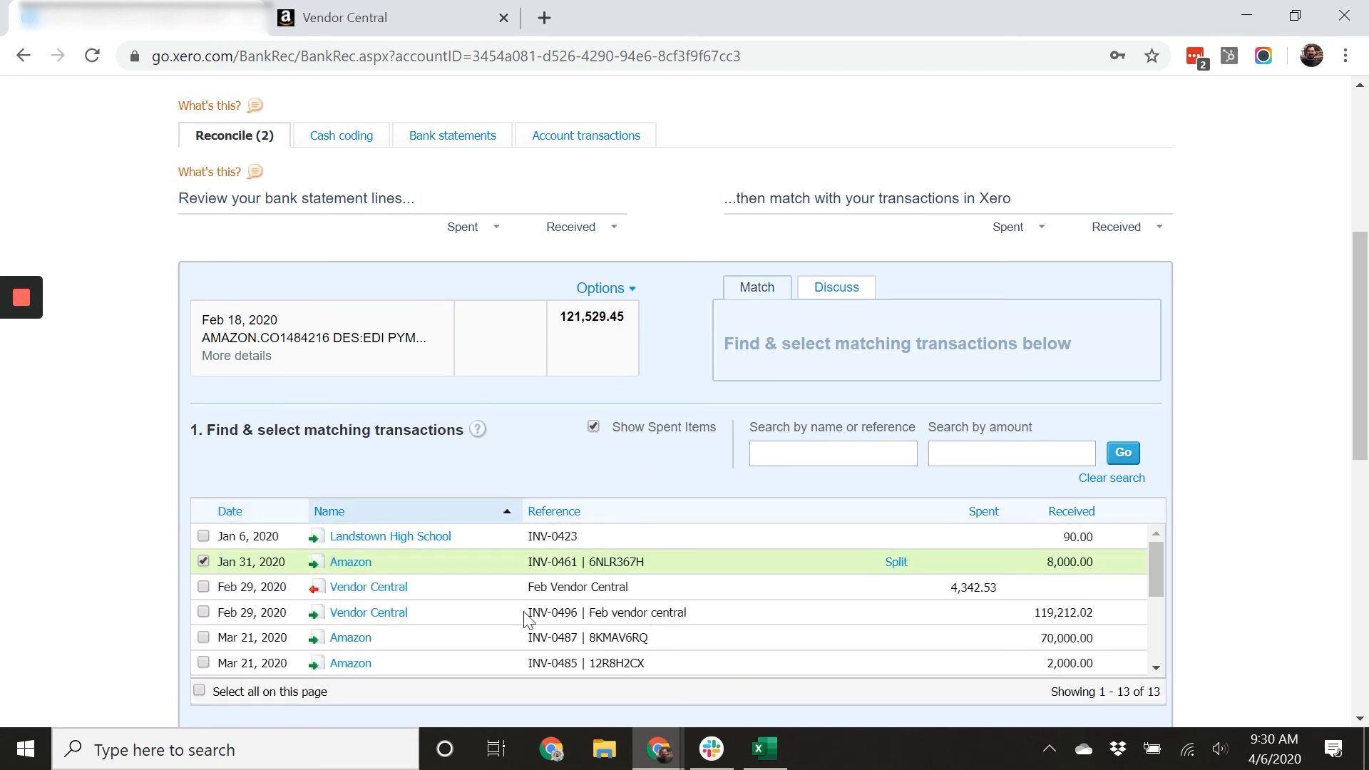
click(203, 586)
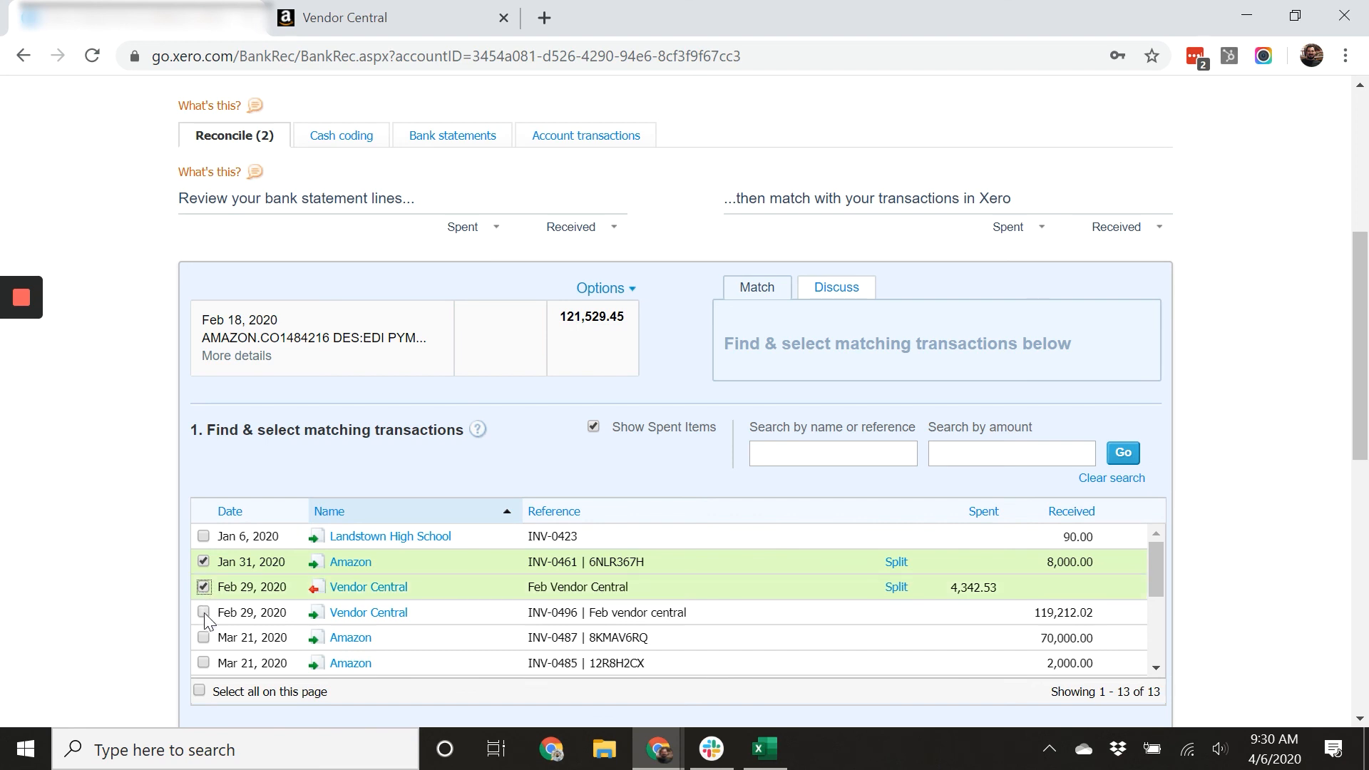
Copy the amount the total is out by from the sum section.
scroll(1262, 605, down, 3)
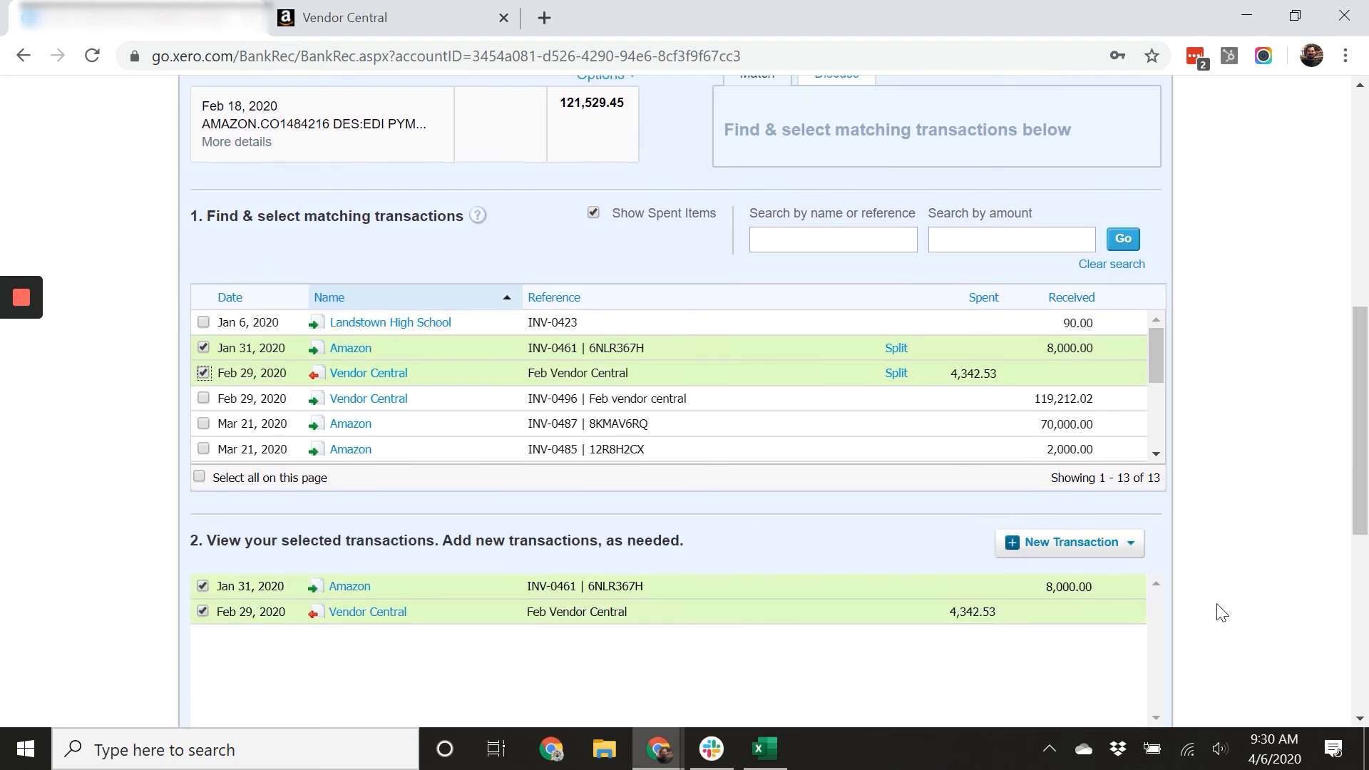
scroll(1223, 613, down, 3)
drag(1107, 621, 1169, 624)
right_click(1161, 622)
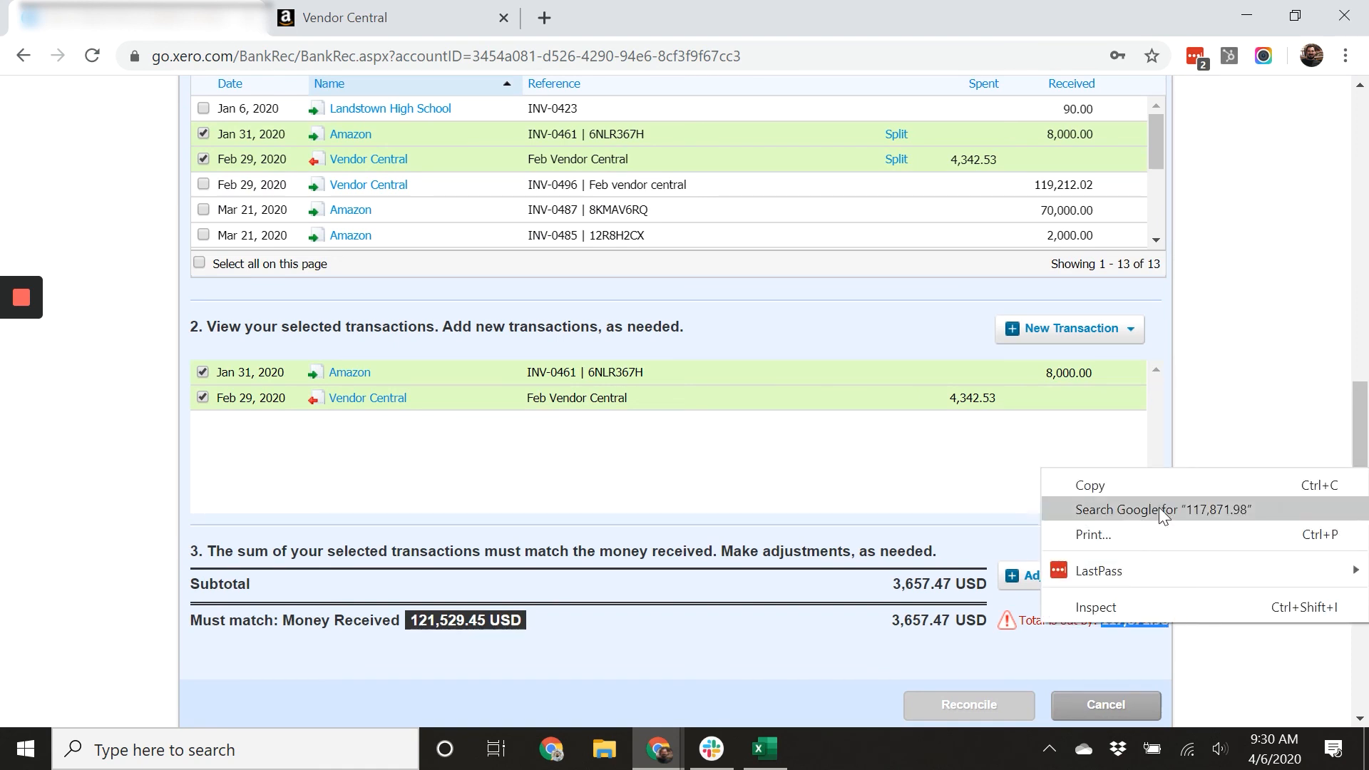
click(1159, 488)
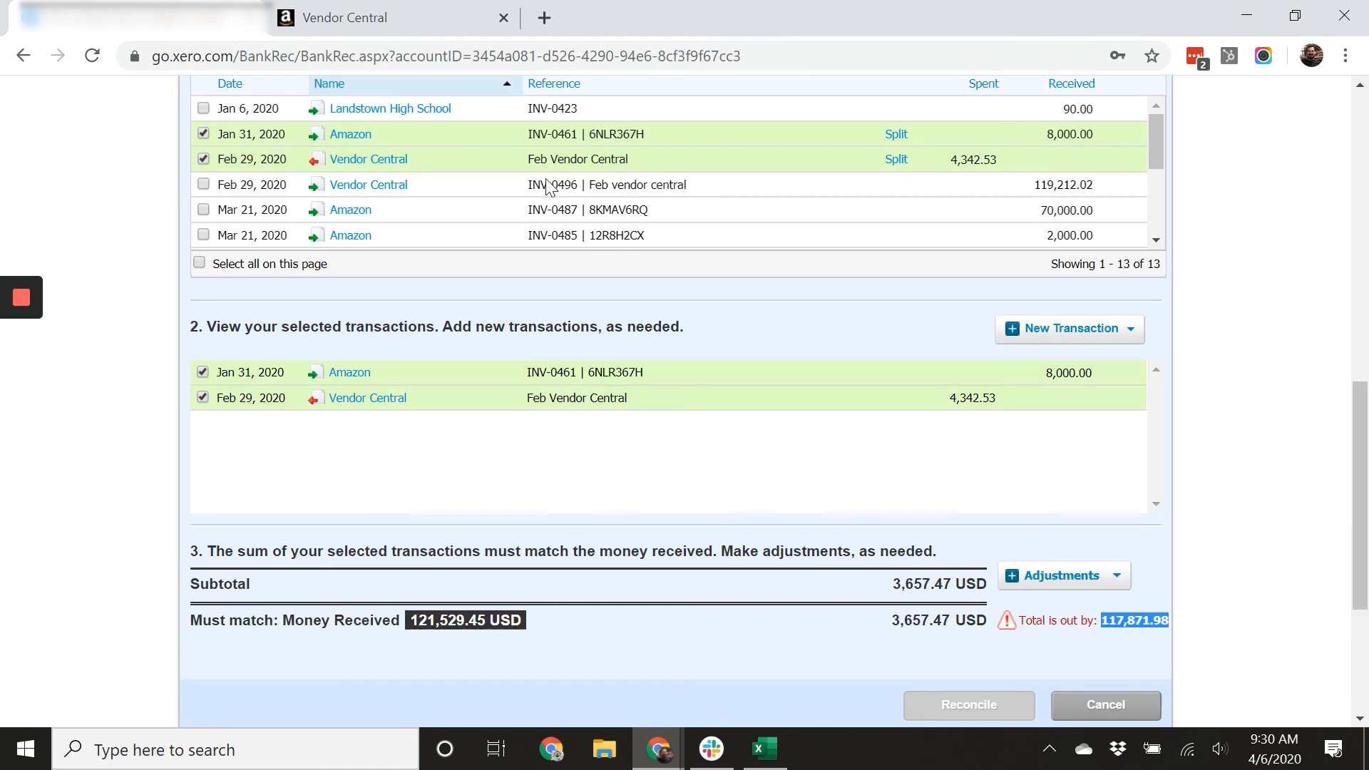
Tick the INV-0496 'Feb vendor central' entry and split it with a part payment of 117871.98.
click(204, 184)
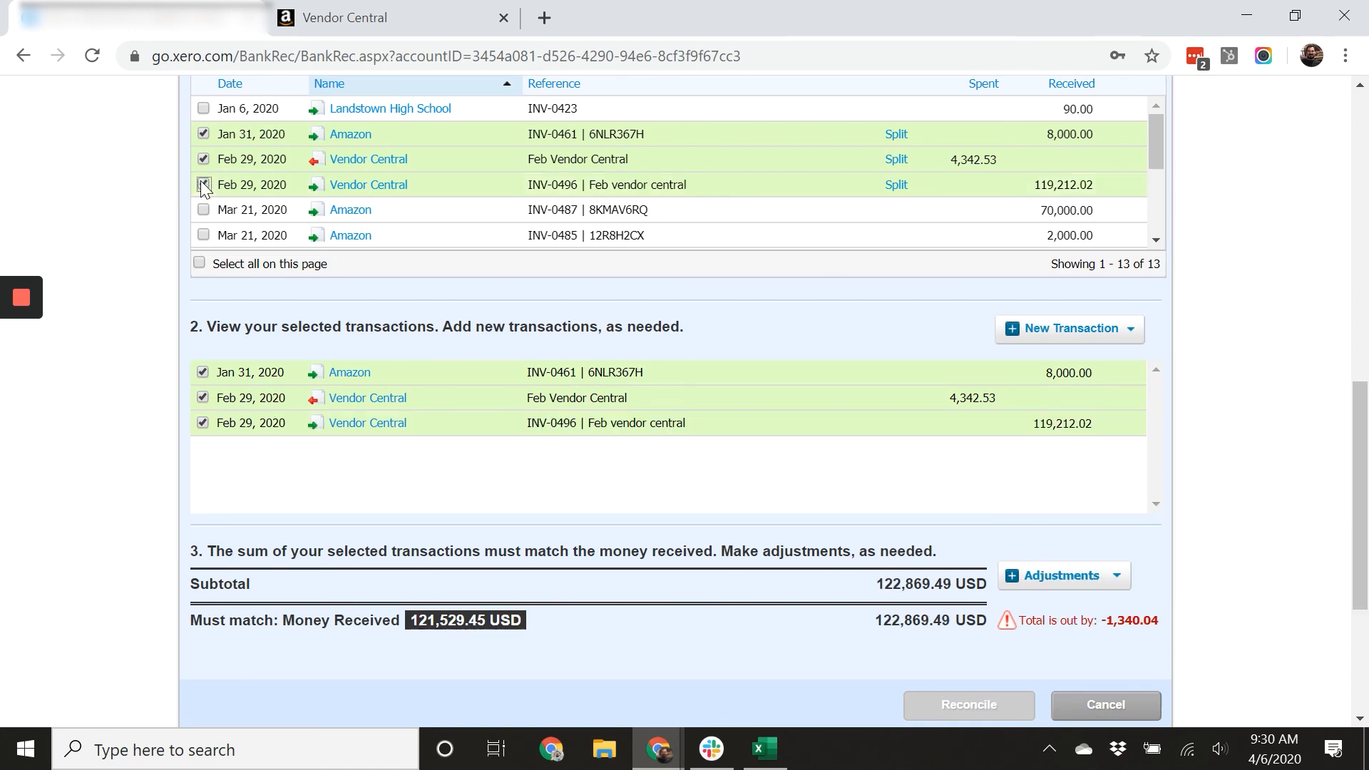
click(896, 185)
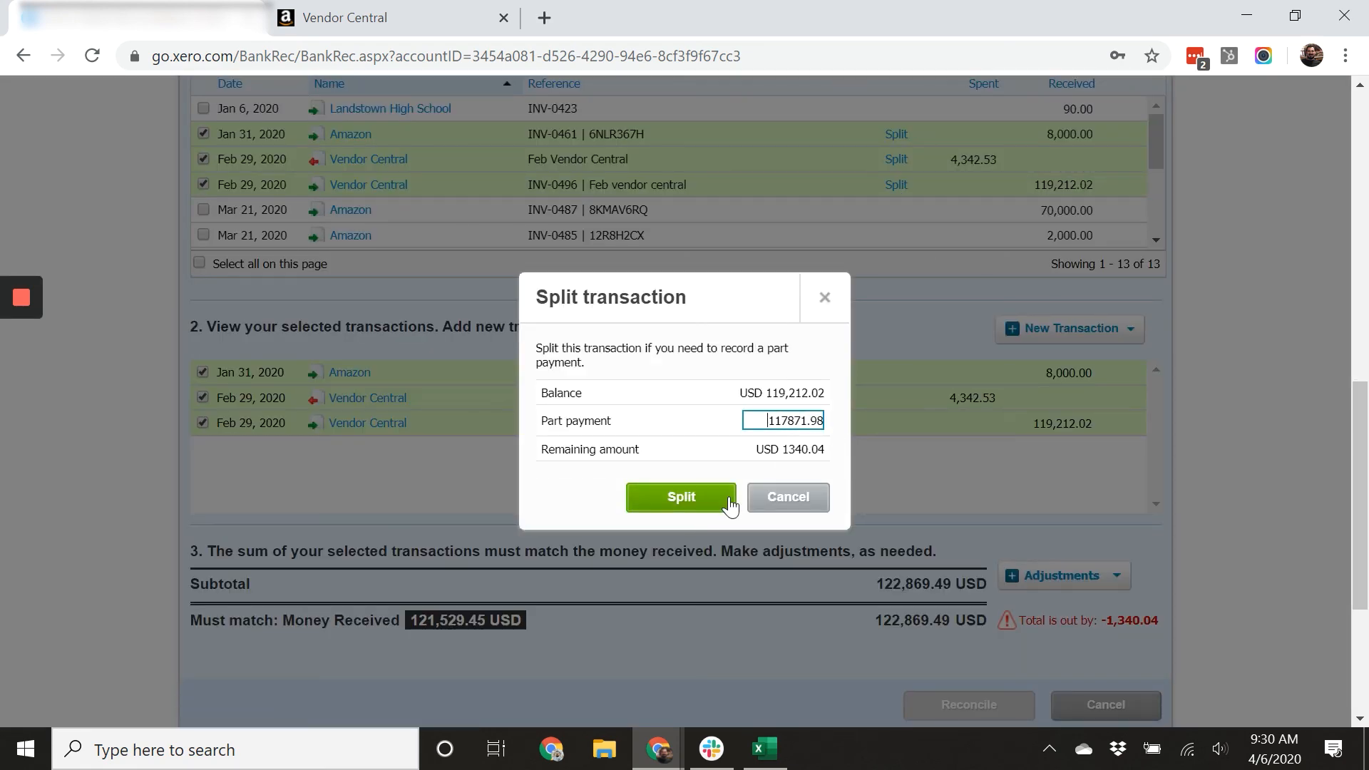
click(699, 498)
Reconcile the Feb 18, 2020 statement line, confirming the dated-after warning.
scroll(1156, 549, down, 1)
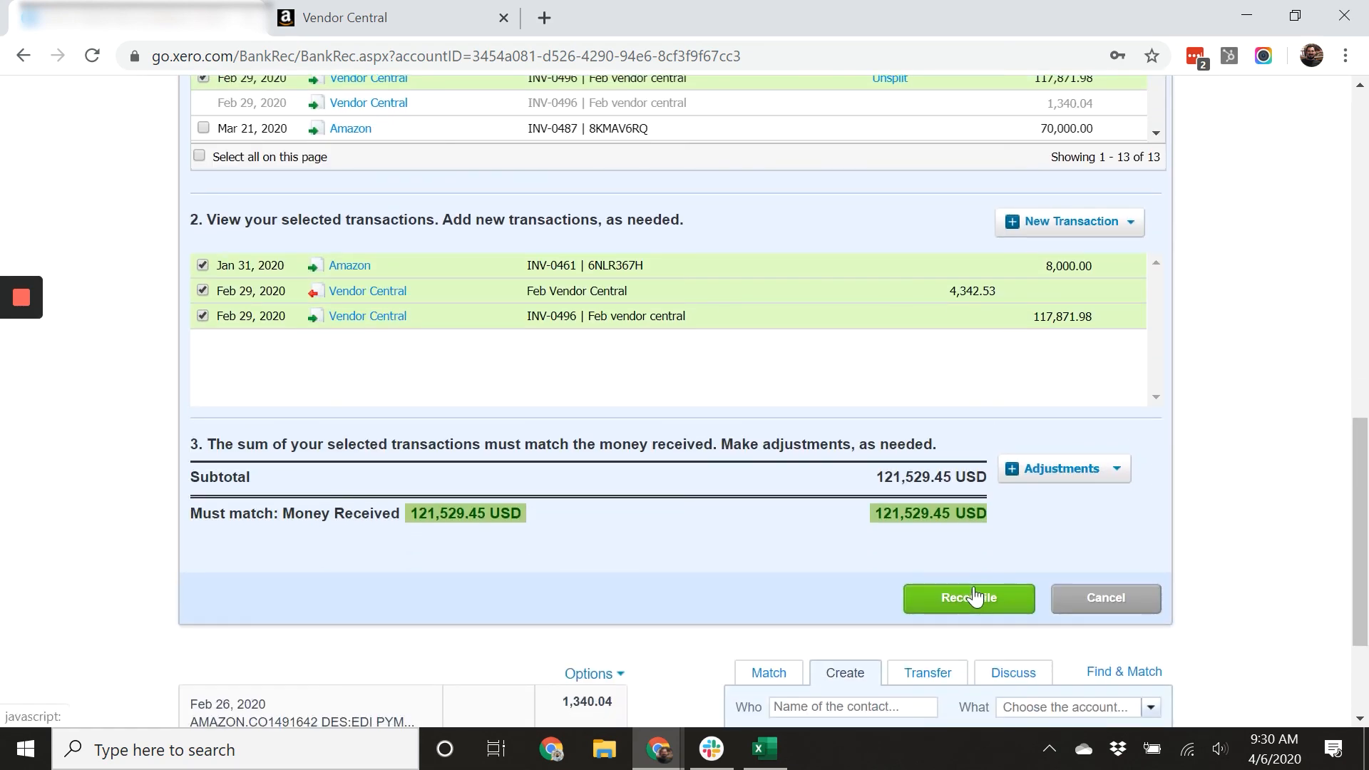
scroll(1205, 492, up, 1)
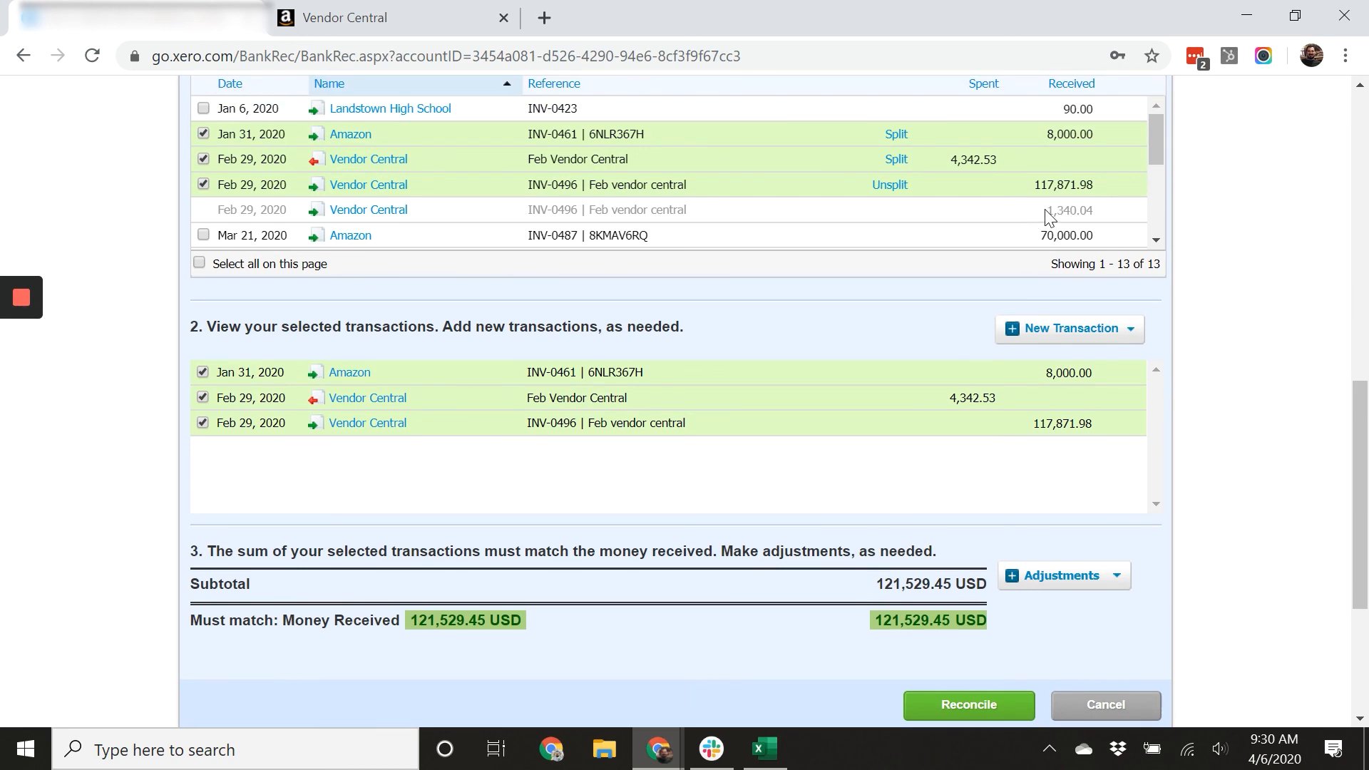
scroll(1103, 354, down, 1)
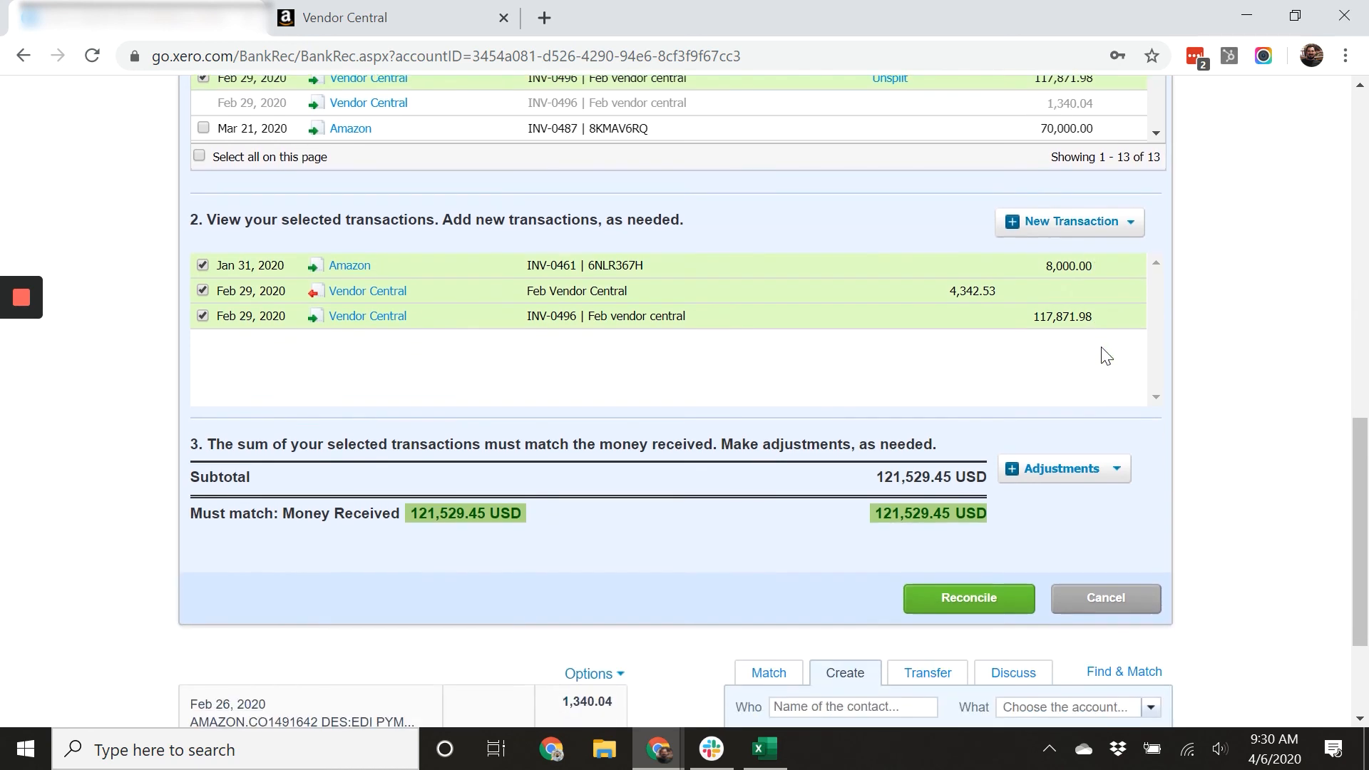
click(969, 598)
click(698, 485)
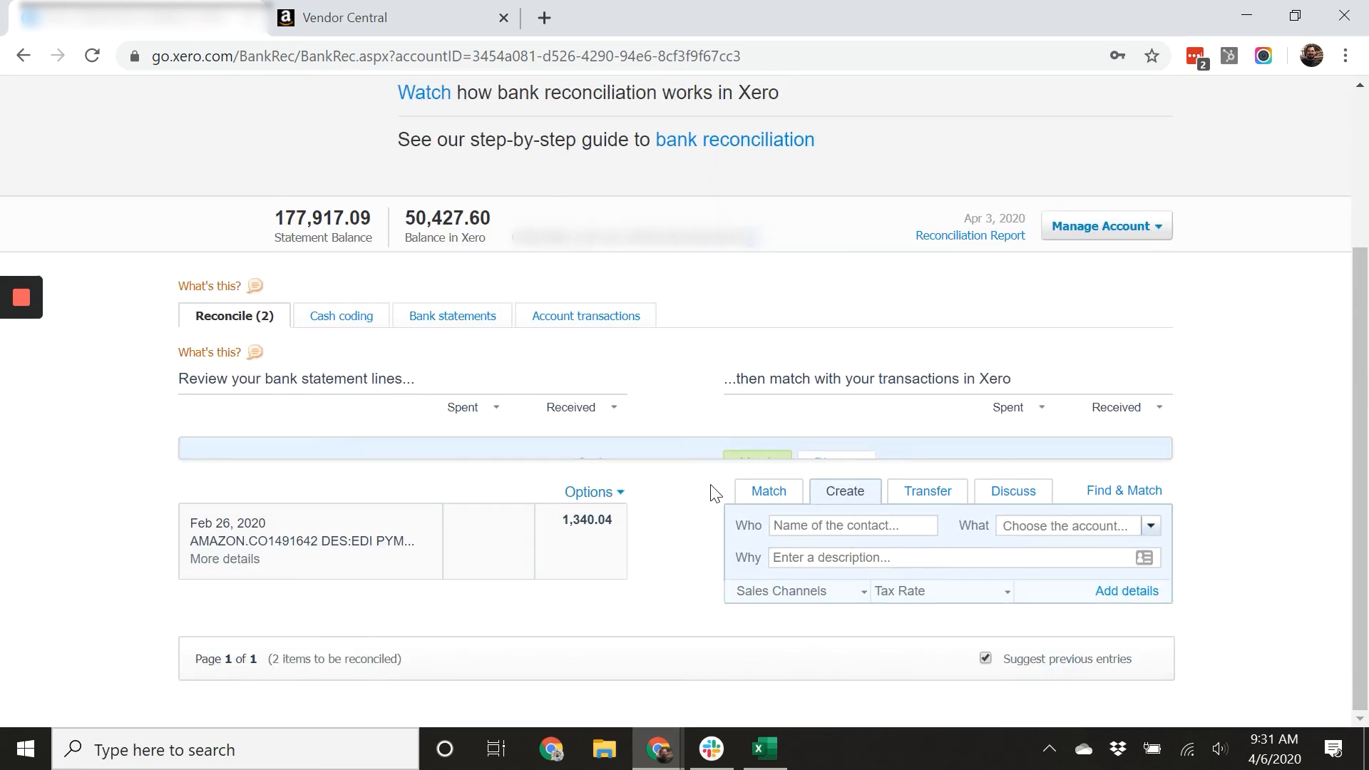
Match the Feb 26, 2020 1,340.04 line to the remaining INV-0496 Vendor Central portion and reconcile it, confirming the warning.
click(769, 496)
scroll(831, 541, down, 2)
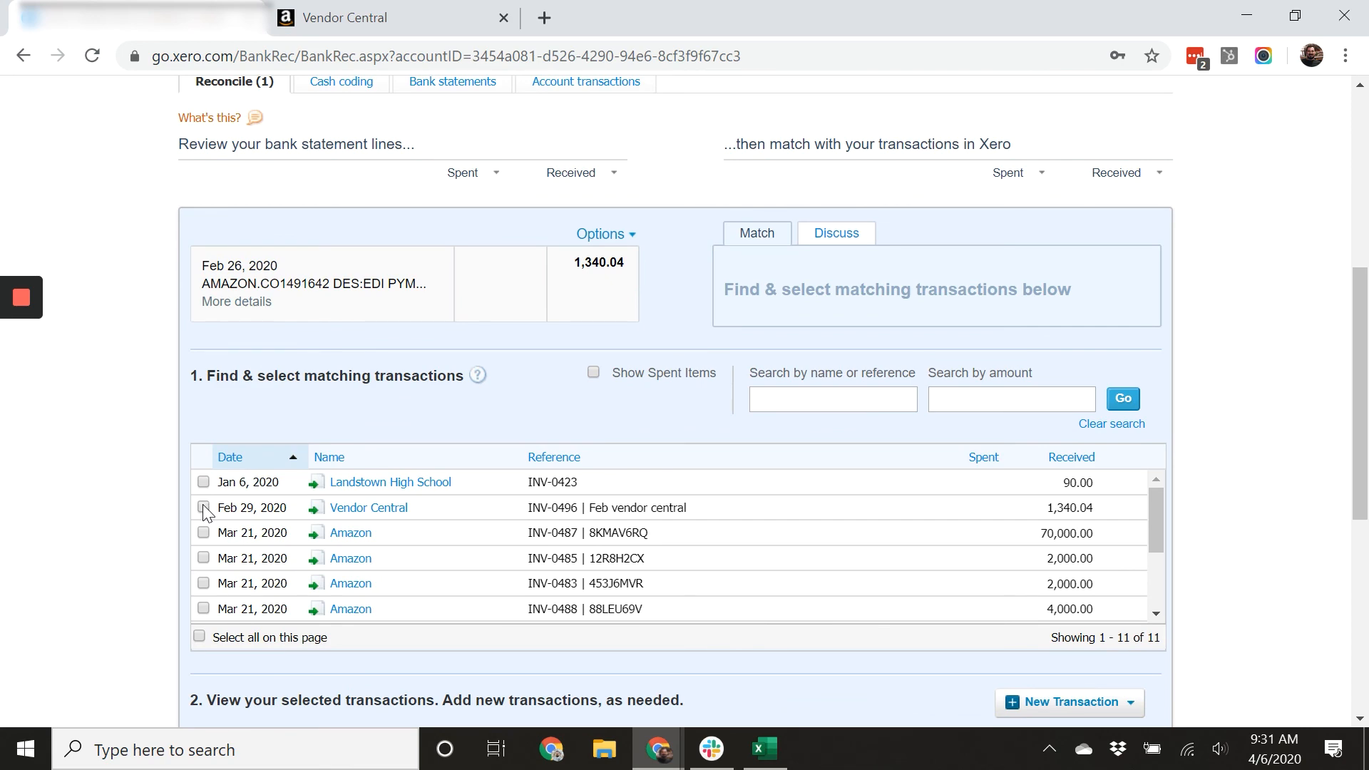
click(203, 507)
scroll(1249, 510, down, 6)
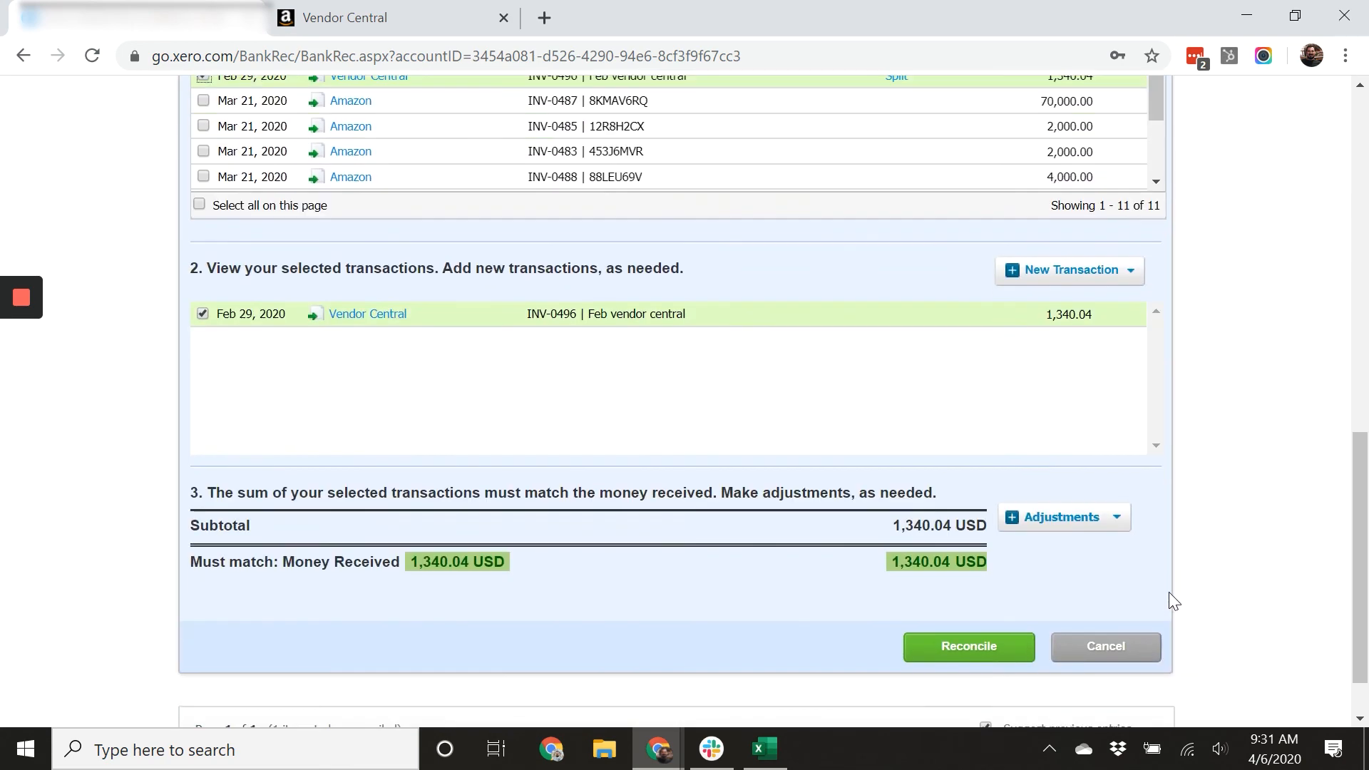
click(980, 642)
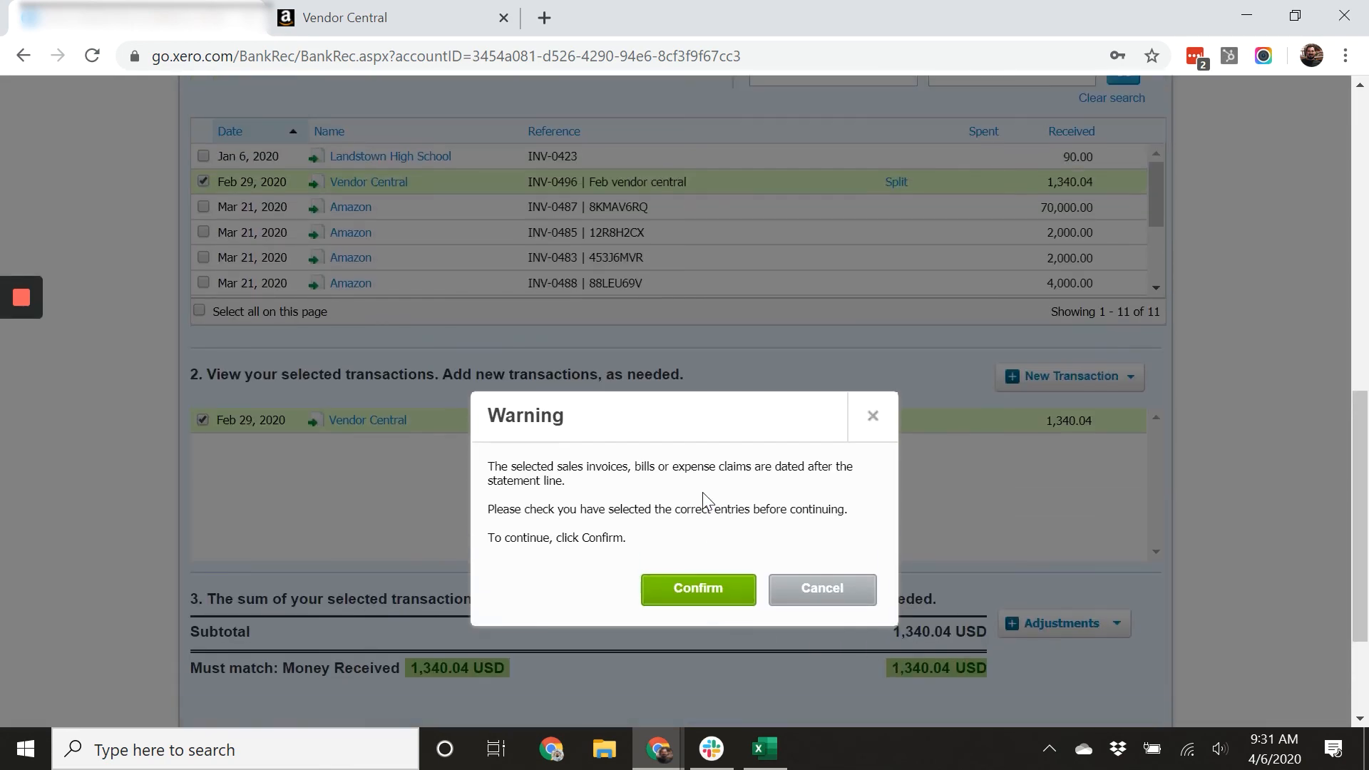
click(691, 585)
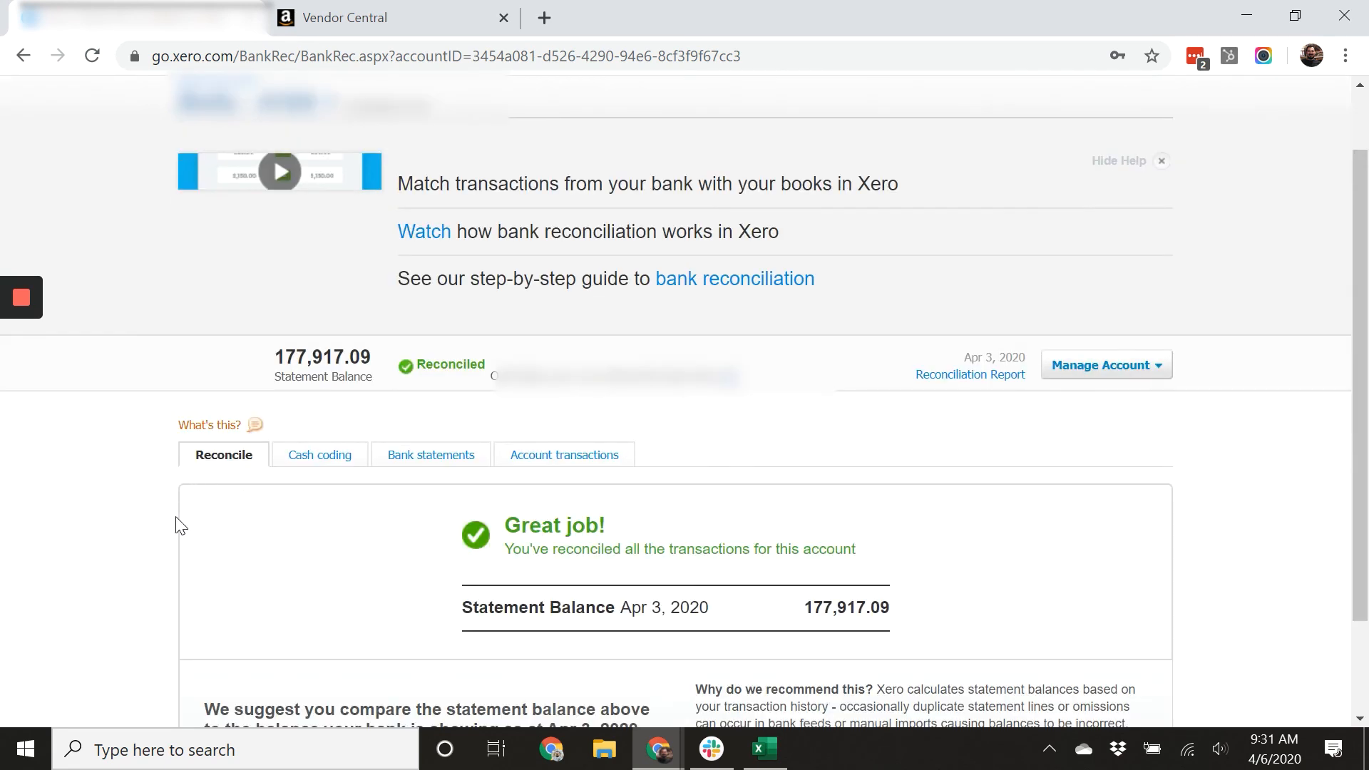
Open the bills list and view the bills awaiting payment.
scroll(221, 503, down, 2)
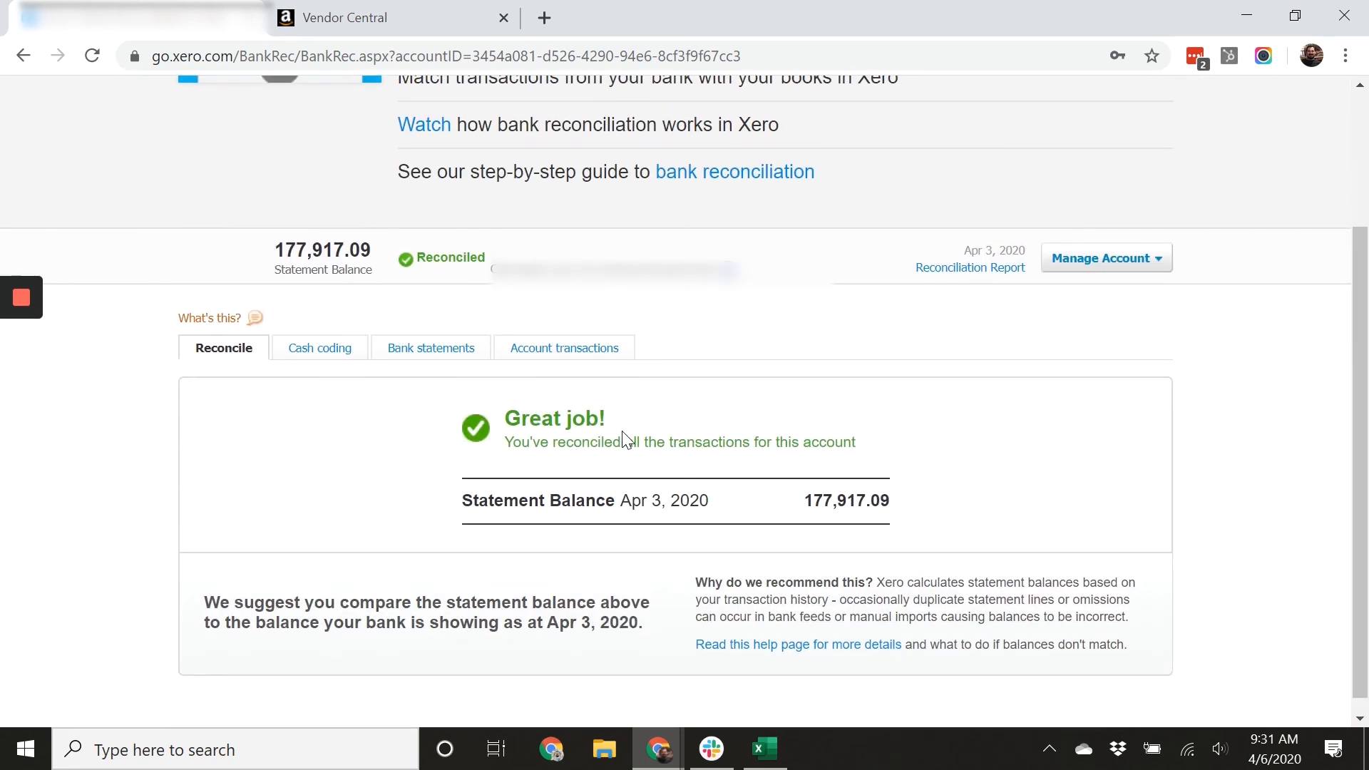
scroll(659, 491, up, 3)
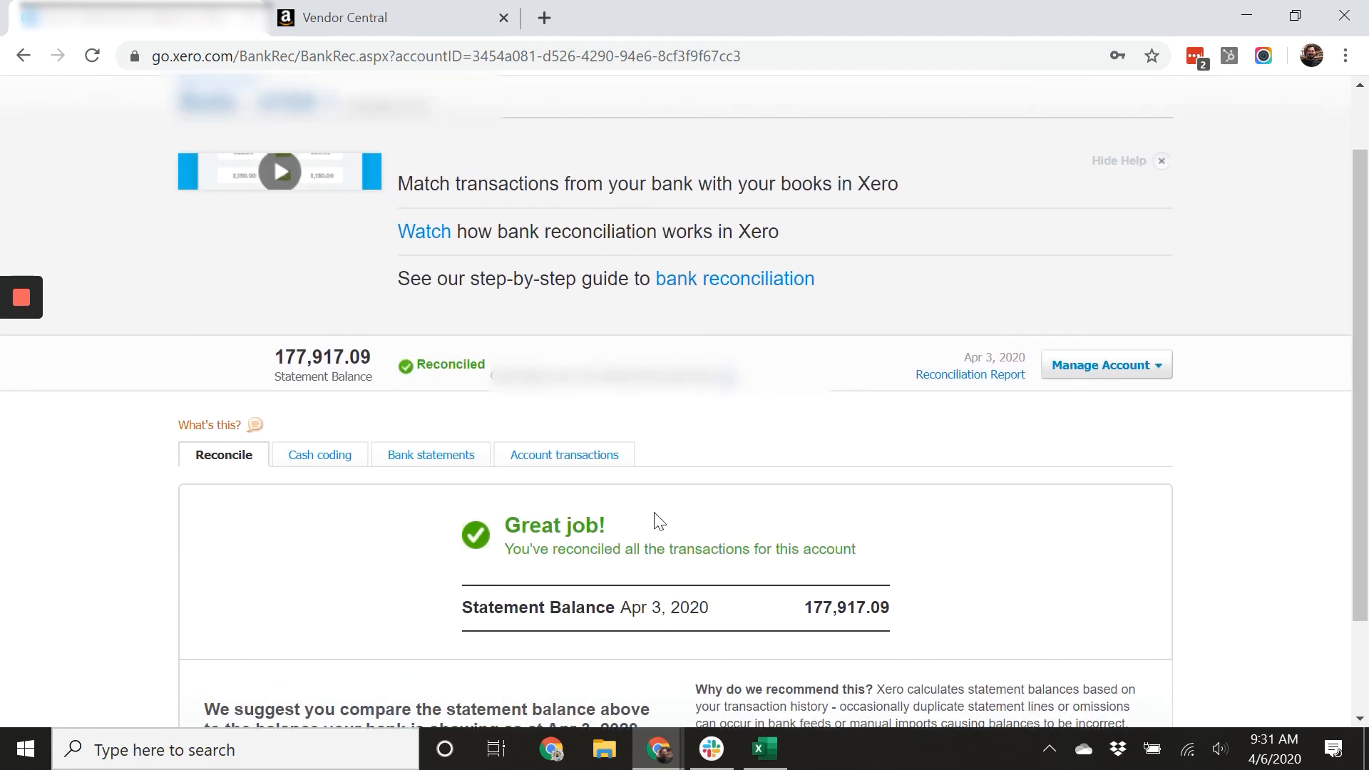
click(399, 112)
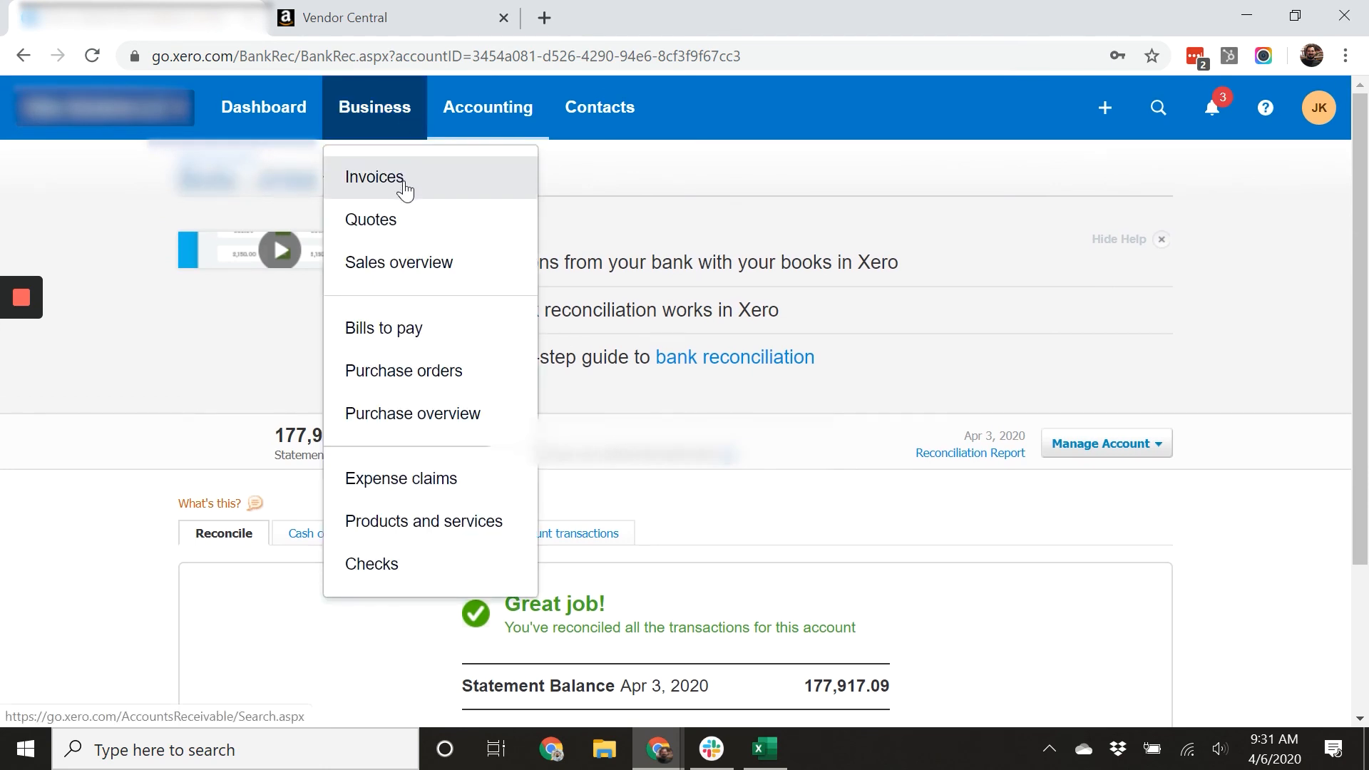
click(420, 330)
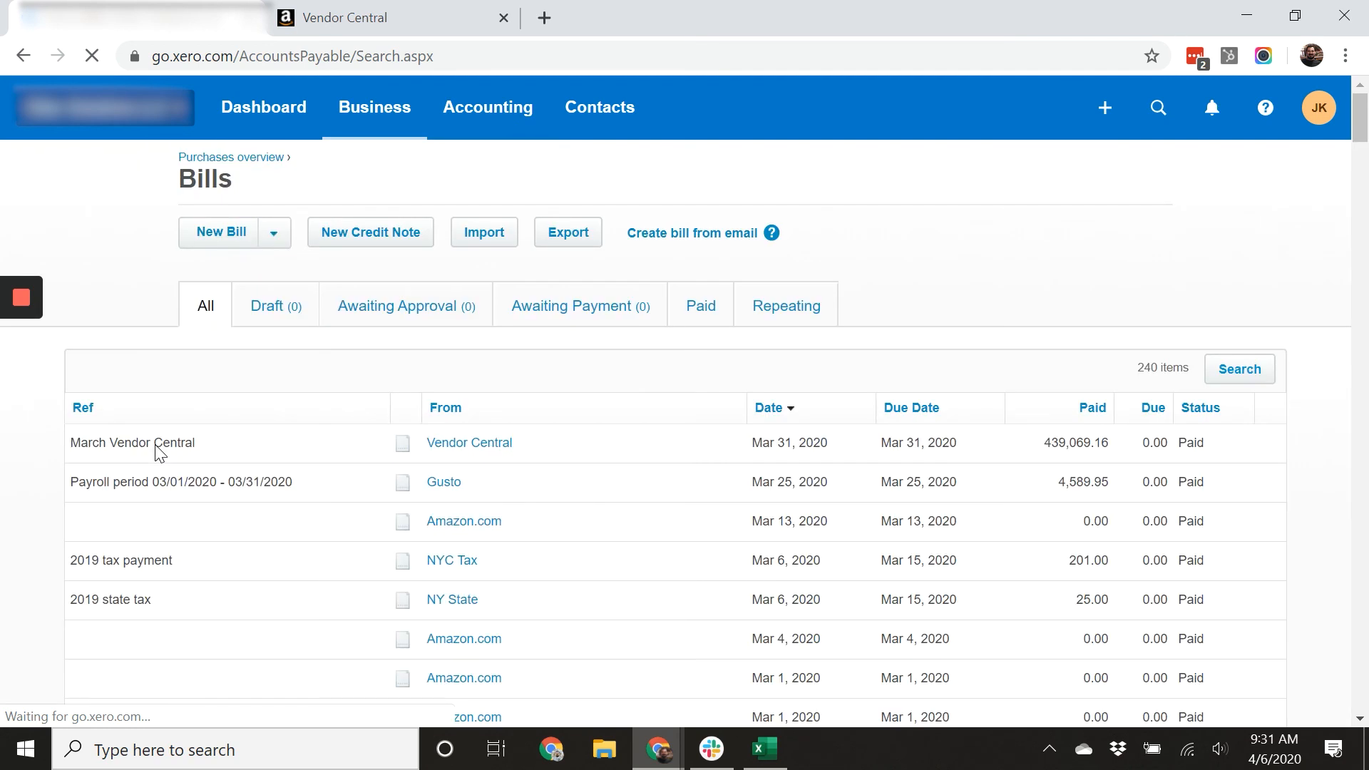
click(599, 308)
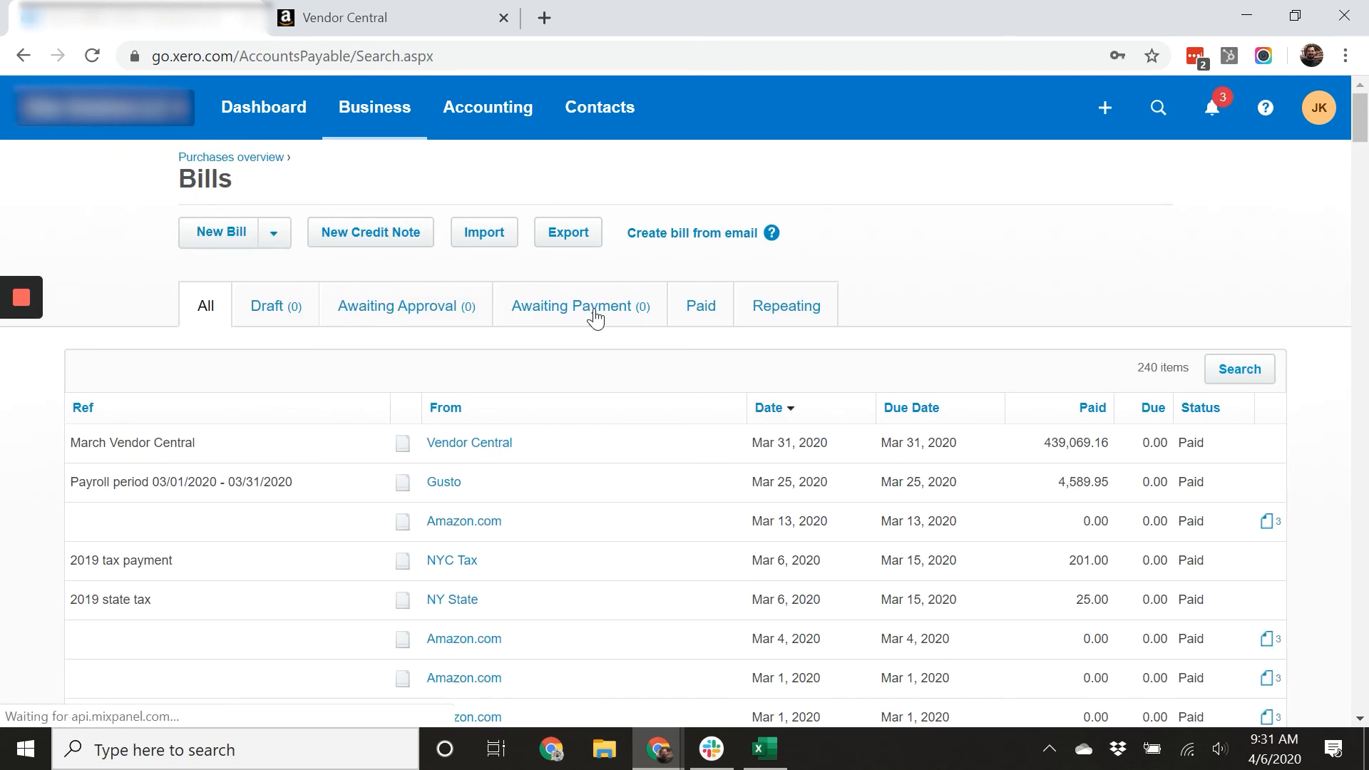
Switch to Excel and scroll through the Payments sheet to review the payment entries.
click(766, 763)
scroll(766, 606, down, 16)
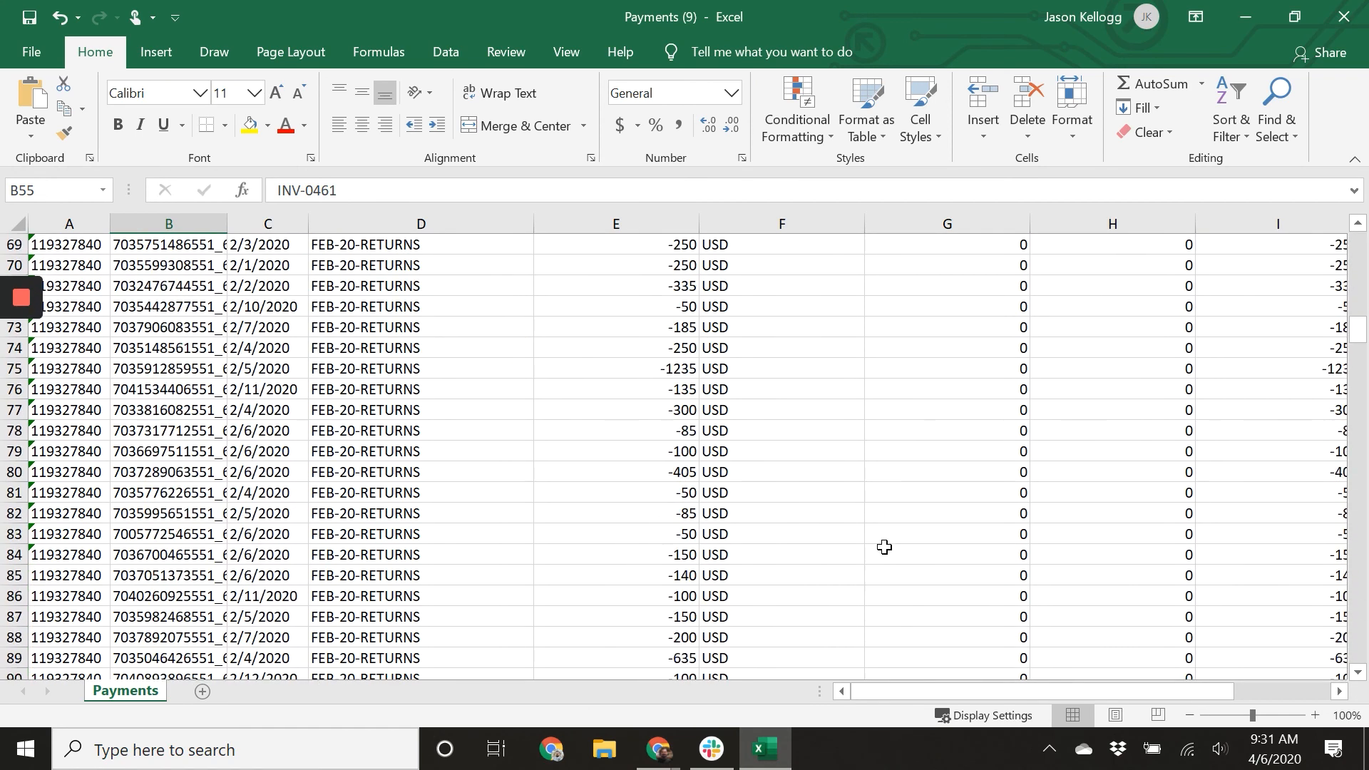
scroll(884, 547, down, 13)
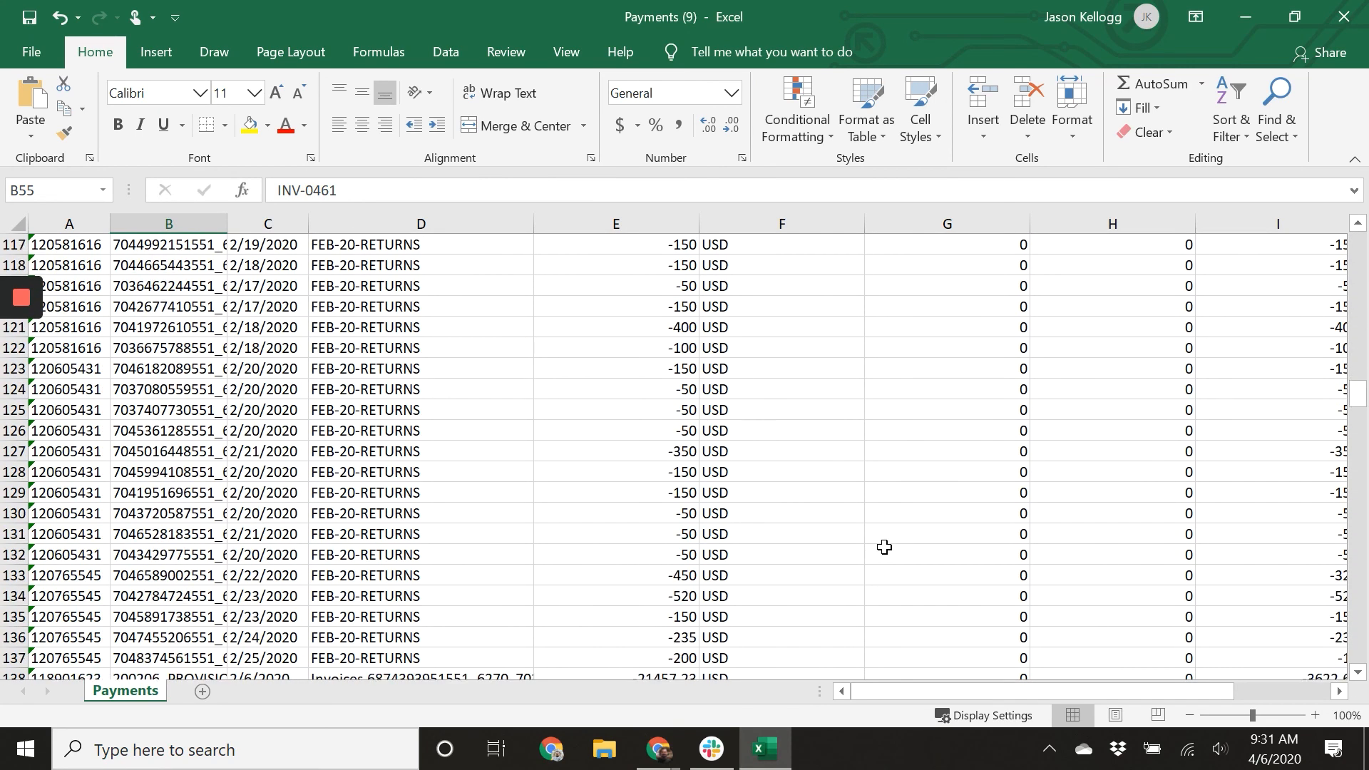
scroll(884, 547, down, 18)
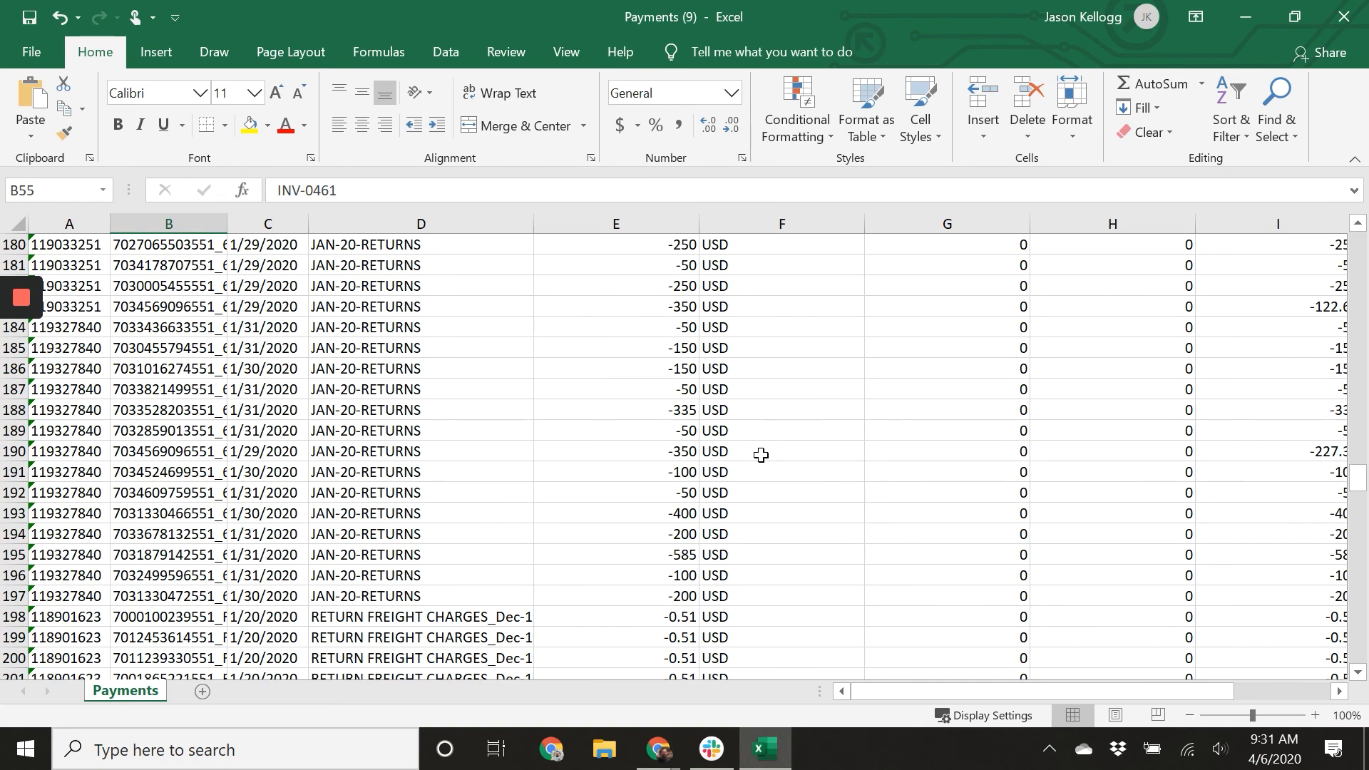
scroll(772, 479, up, 20)
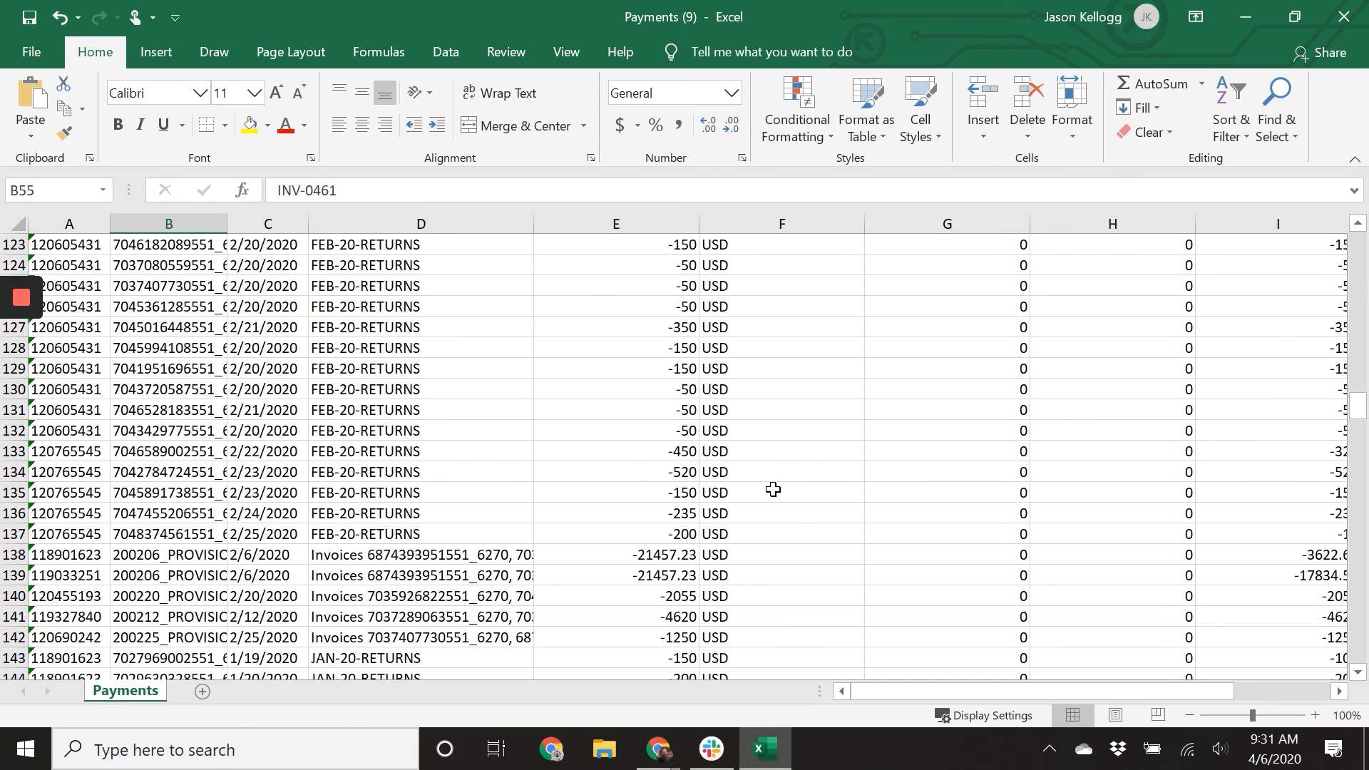
scroll(773, 490, up, 20)
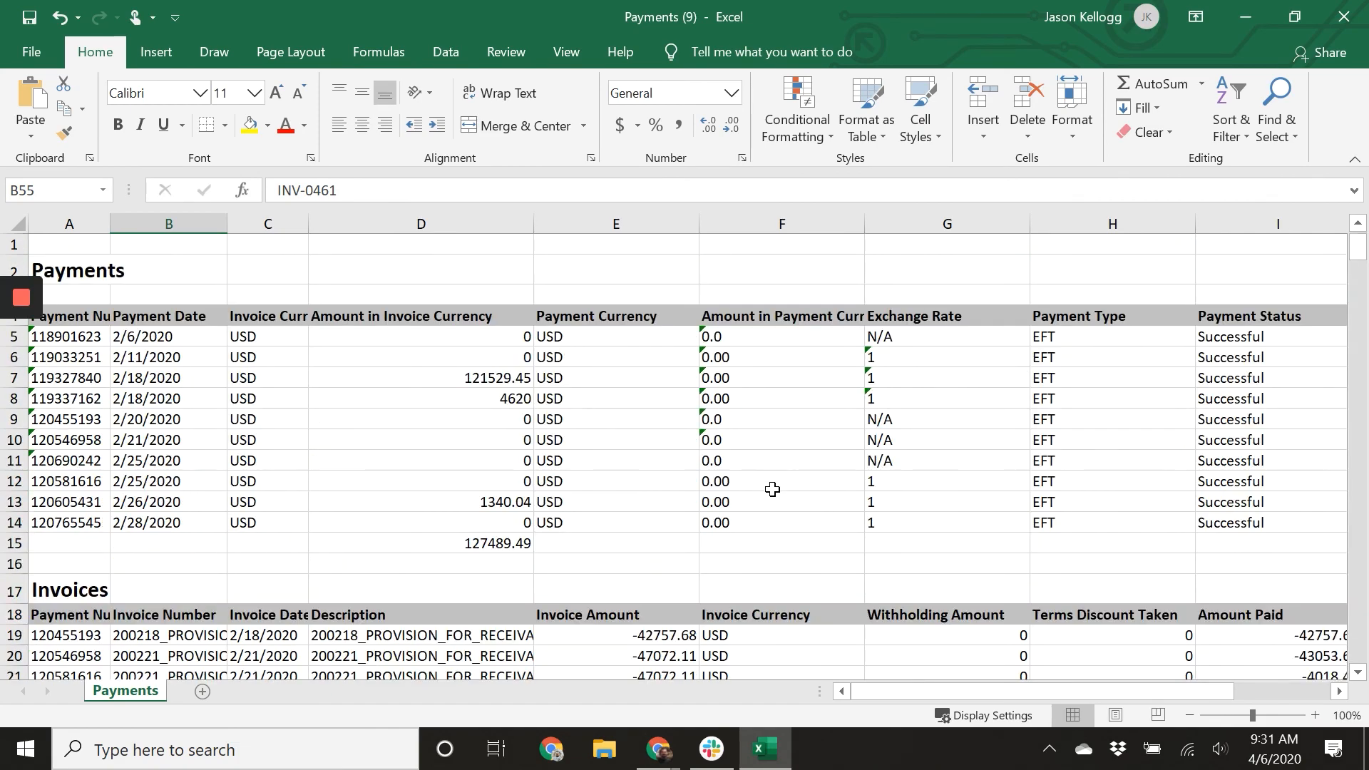